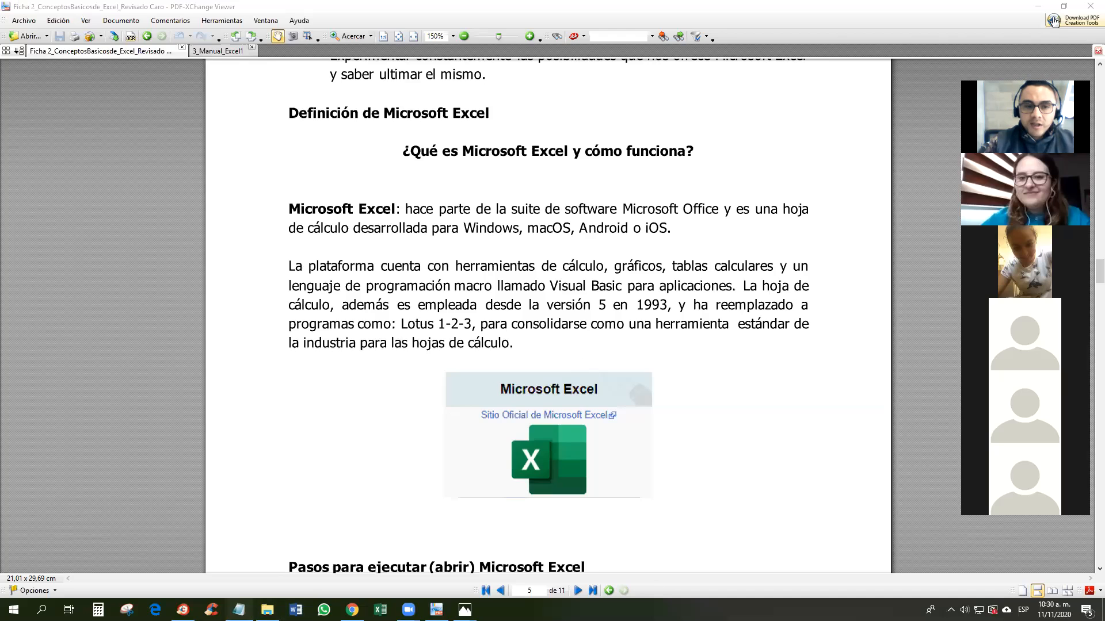
# Step: Open a new untitled Notepad window, close the other note, and restore it to a smaller window
pyautogui.click(239, 609)
pyautogui.rightClick(239, 610)
pyautogui.click(236, 553)
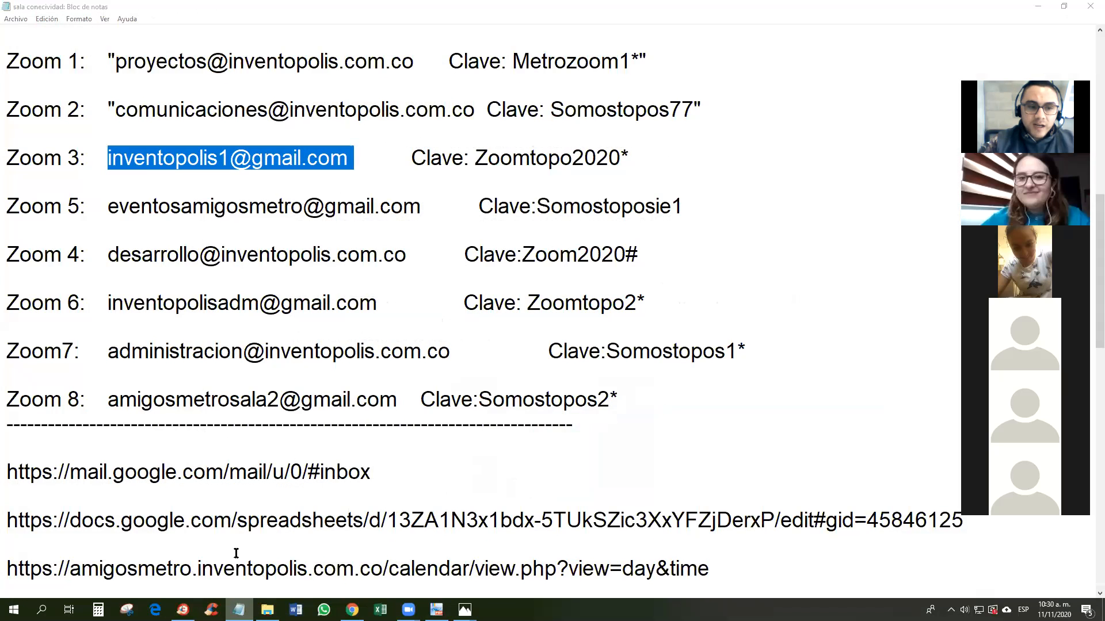
pyautogui.click(472, 10)
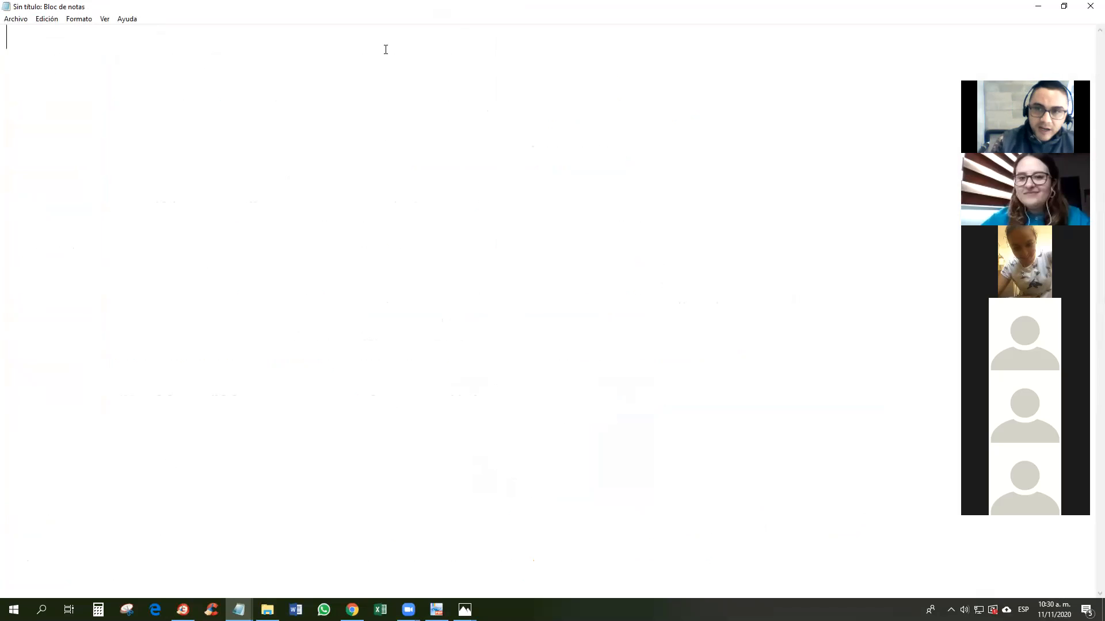
pyautogui.moveTo(239, 609)
pyautogui.click(226, 525)
pyautogui.click(256, 550)
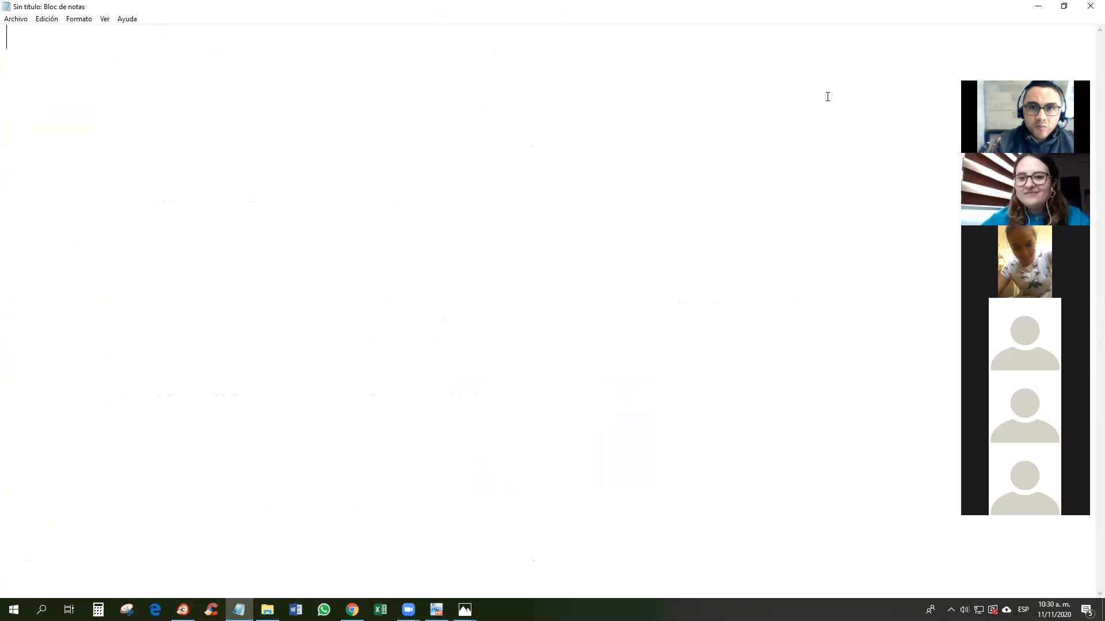
pyautogui.click(1064, 6)
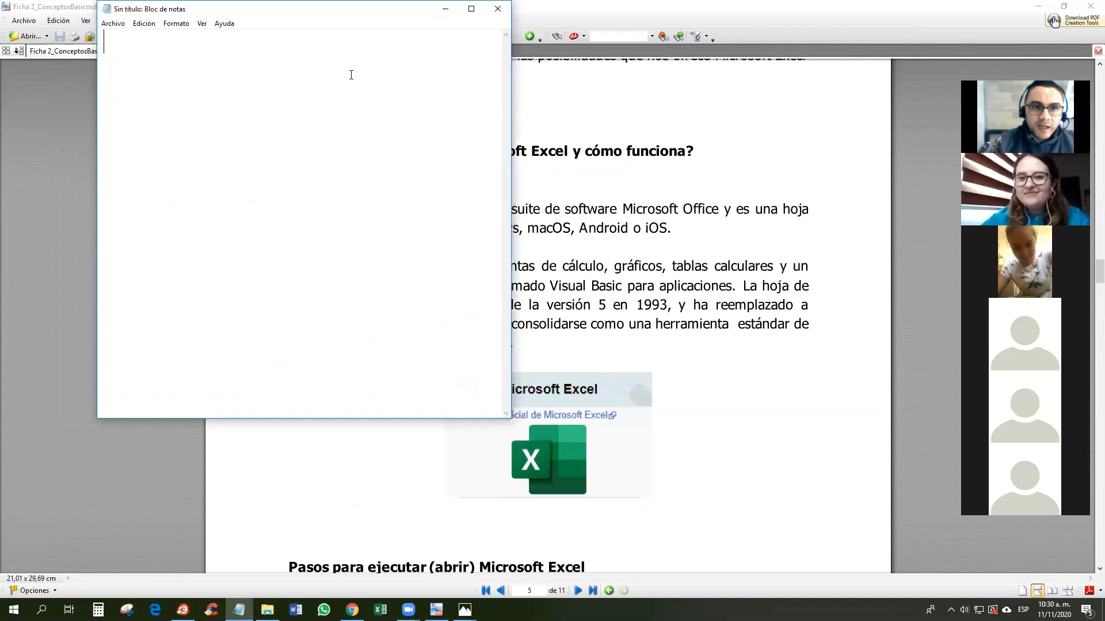
# Step: Type 'openoffice' into the note, move the window down-right, then minimize Notepad
pyautogui.click(343, 114)
pyautogui.write('open')
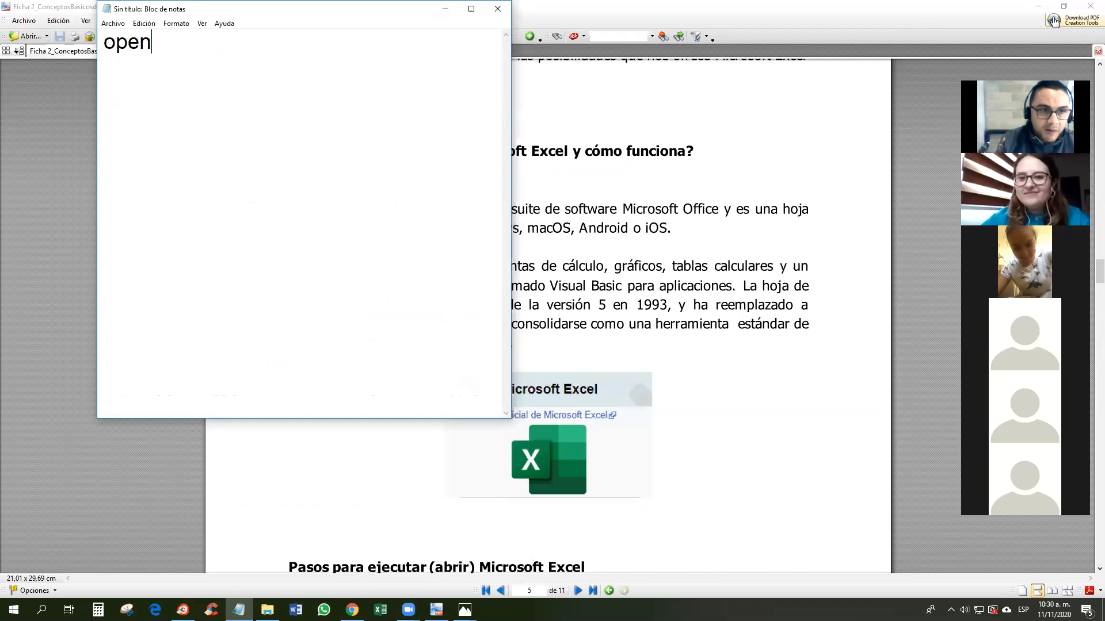
pyautogui.write('office')
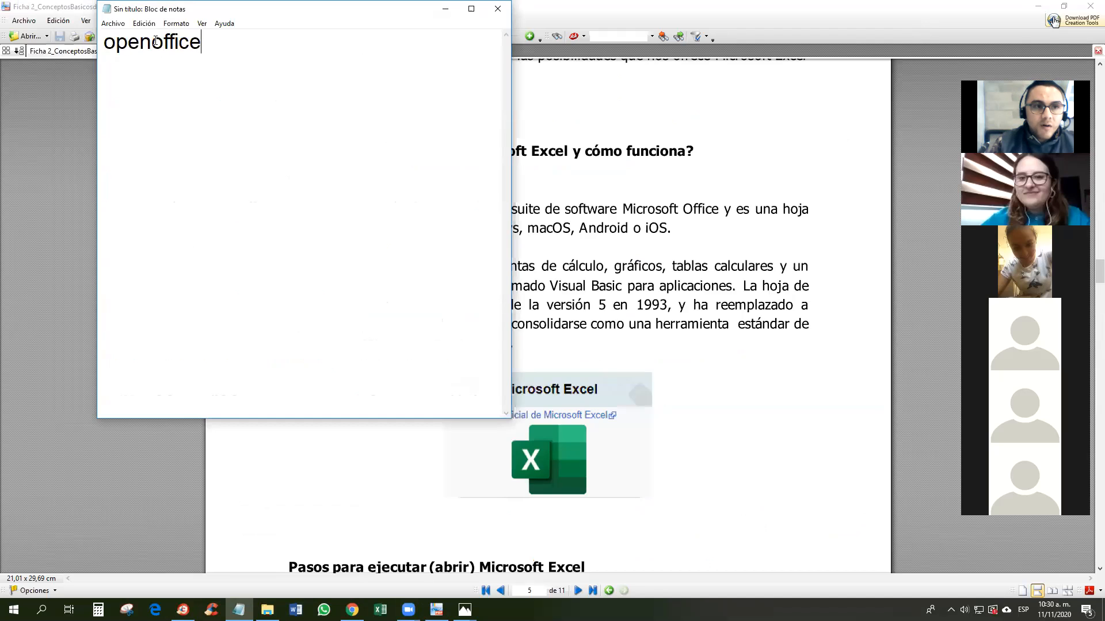
pyautogui.hotkey('ctrl', 'a')
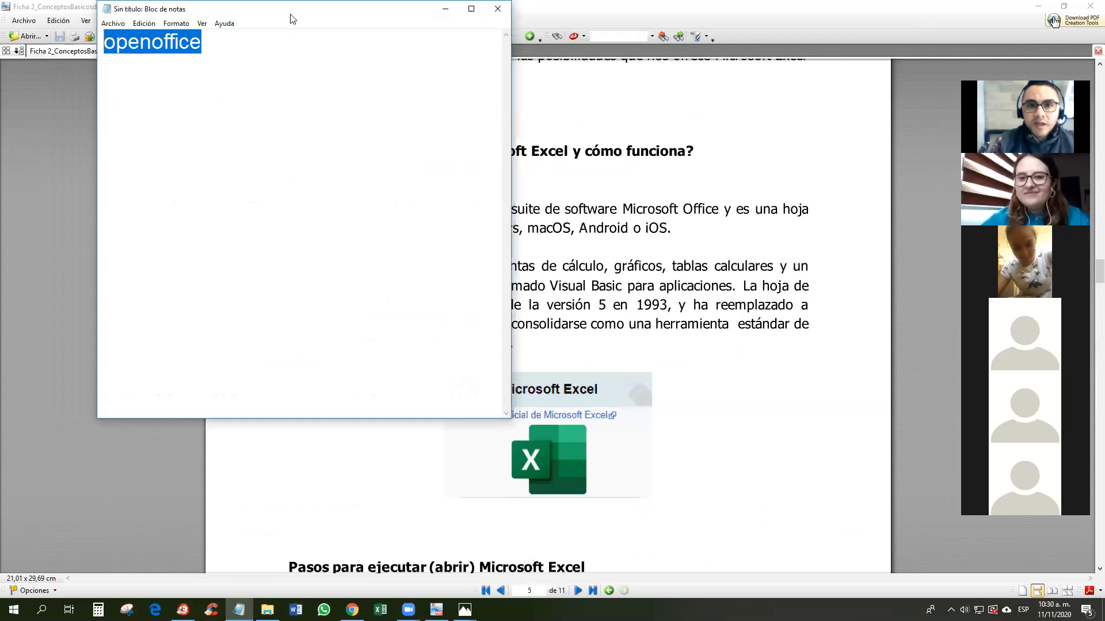
pyautogui.moveTo(291, 19); pyautogui.dragTo(294, 79)
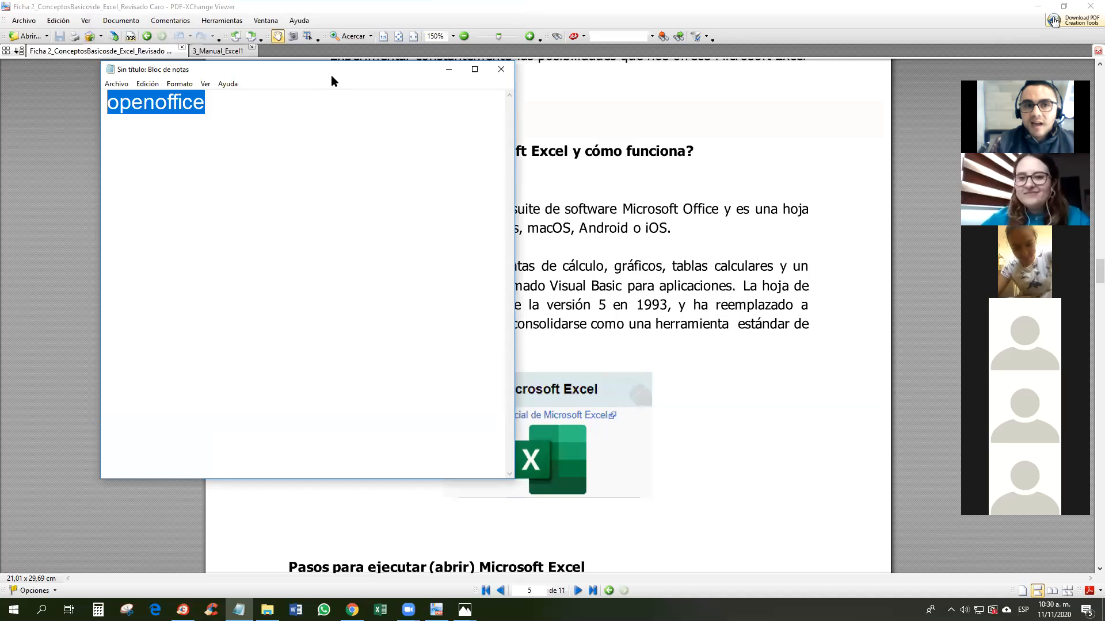
pyautogui.moveTo(330, 81); pyautogui.dragTo(344, 143)
pyautogui.click(245, 165)
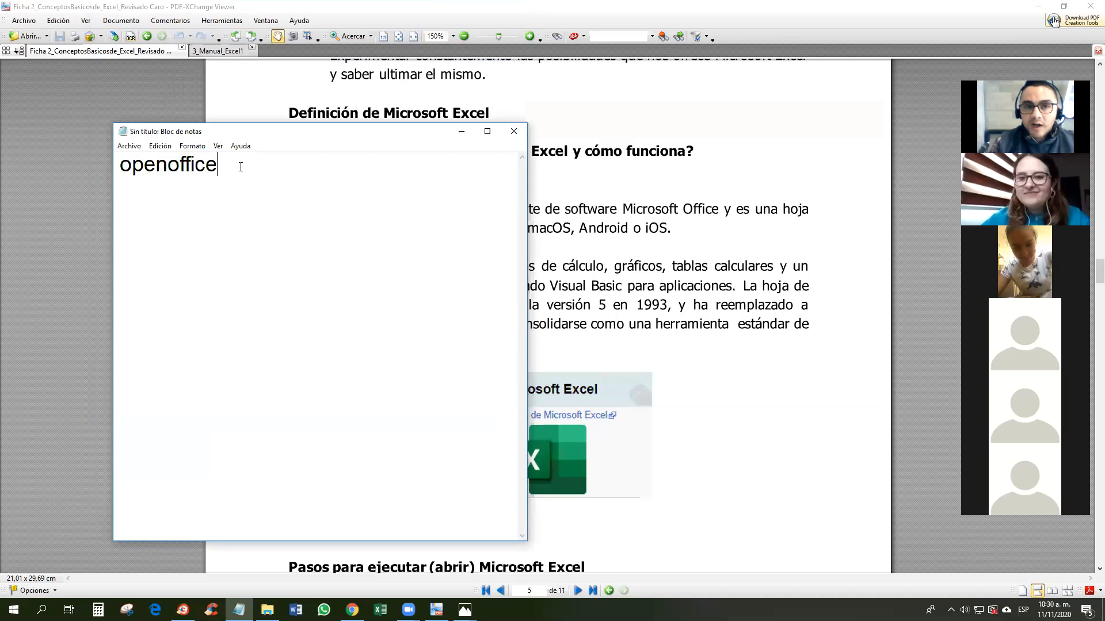
pyautogui.click(461, 131)
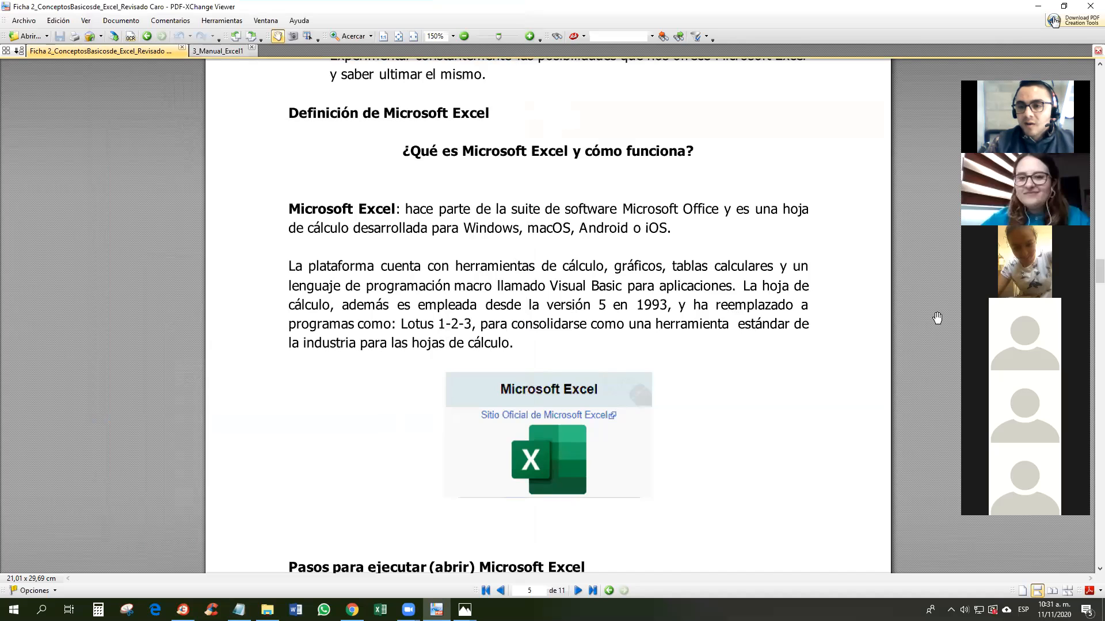
# Step: Scroll the PDF to 'Pasos para ejecutar (abrir) Microsoft Excel', then show the desktop
pyautogui.scroll(-5, 688, 340)
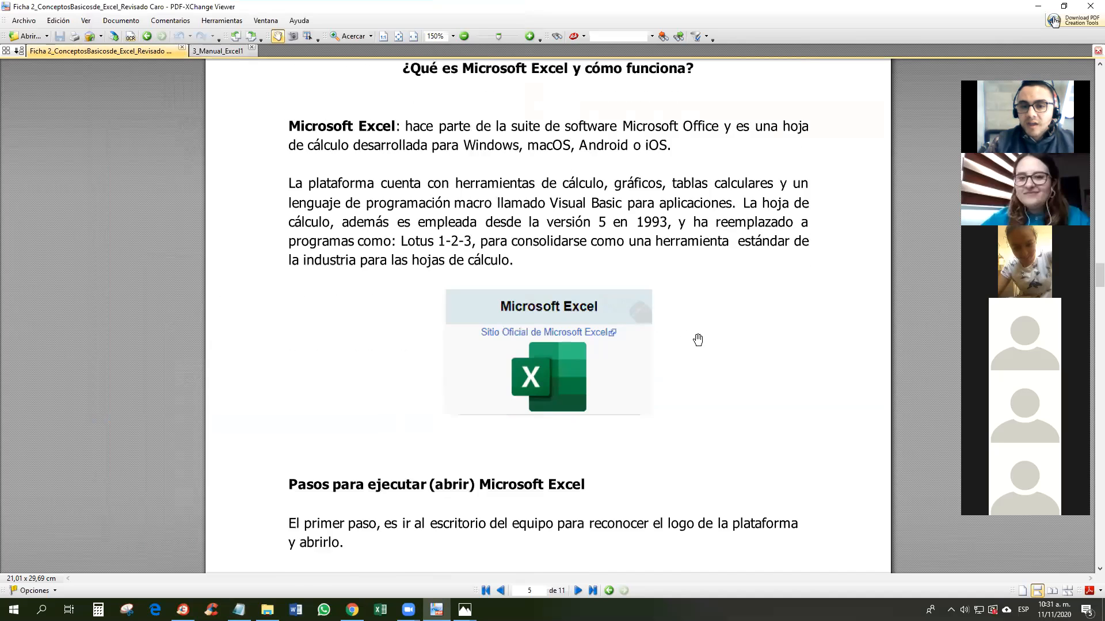
pyautogui.scroll(-1, 697, 339)
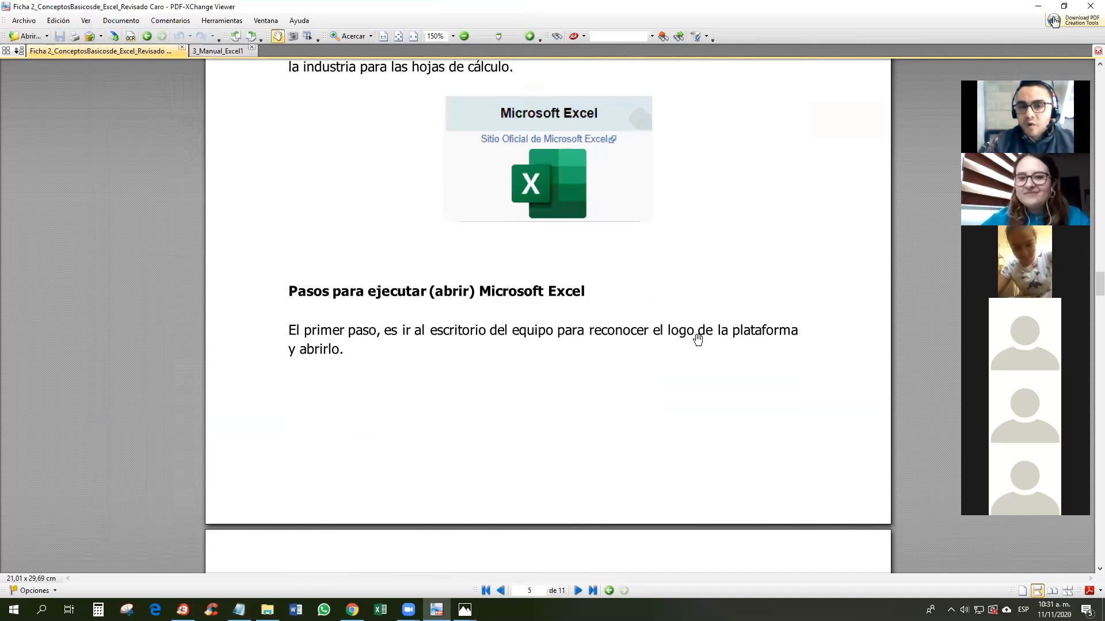
pyautogui.scroll(-3, 697, 340)
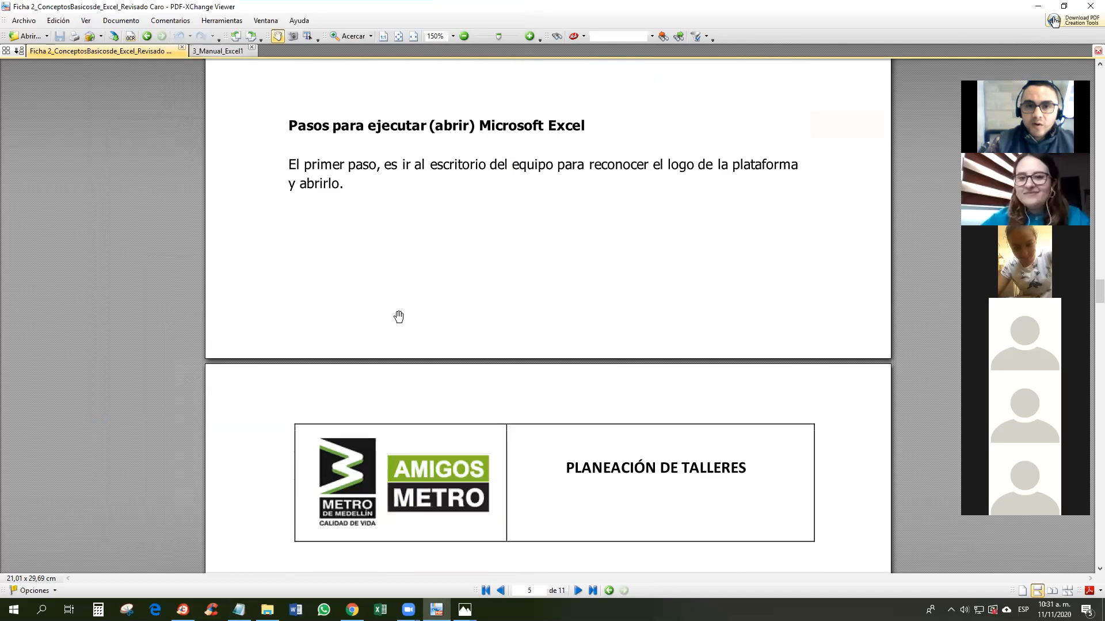
pyautogui.scroll(-8, 505, 313)
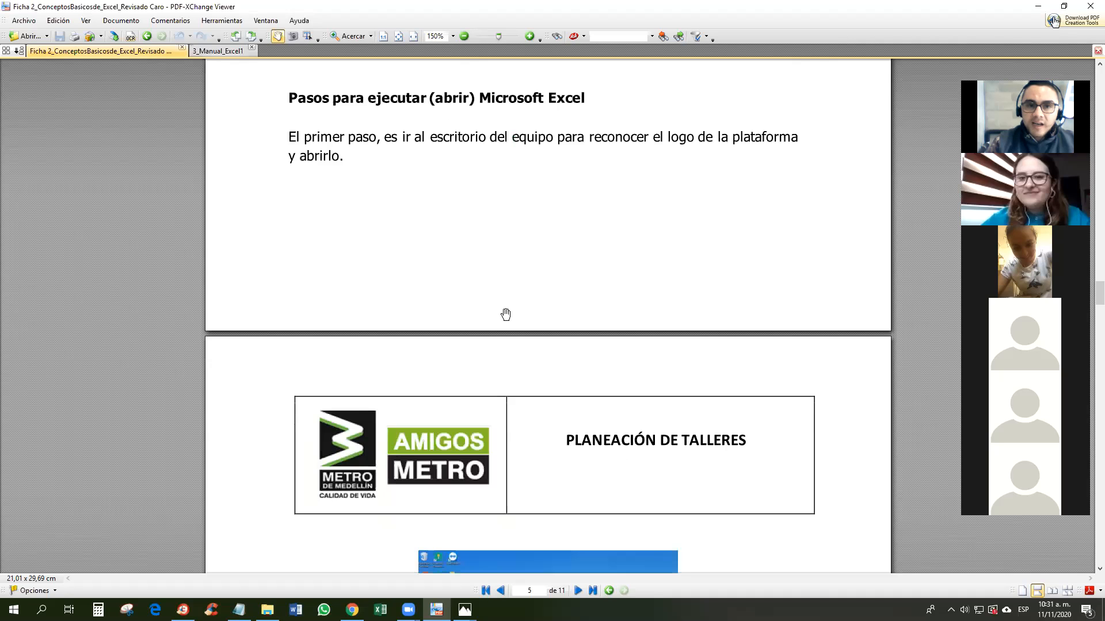
pyautogui.scroll(6, 505, 313)
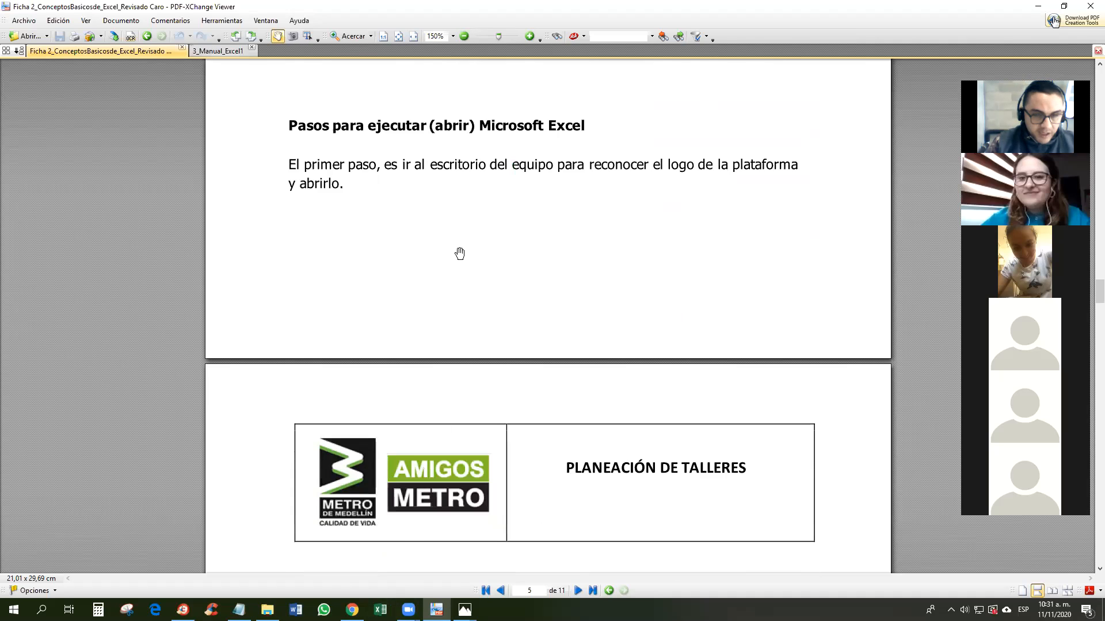
pyautogui.press('super+d')
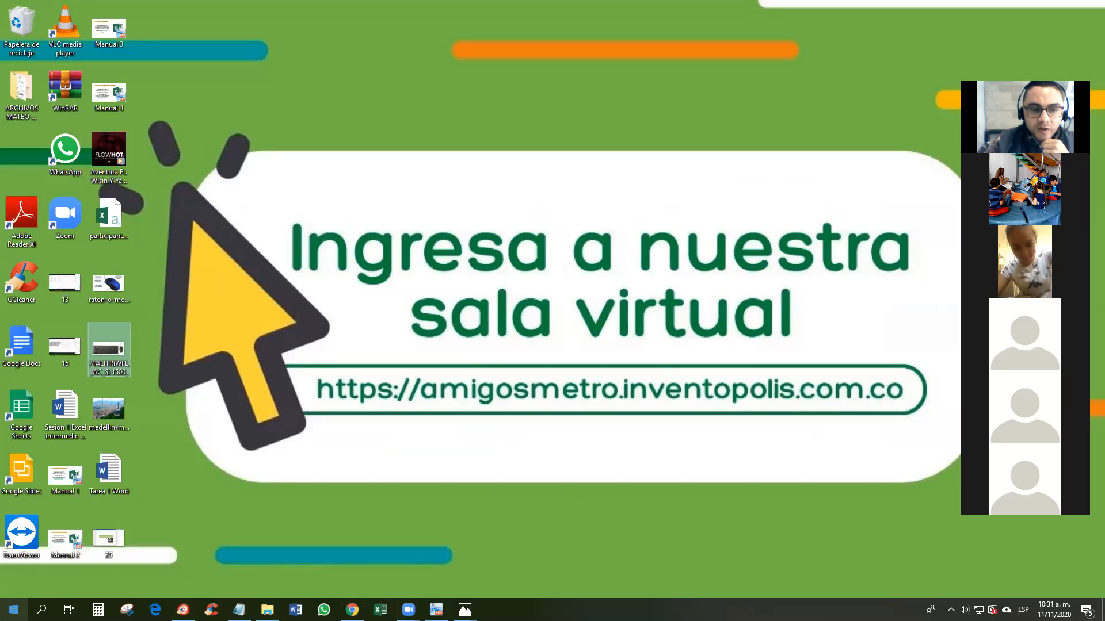
# Step: Search the Start menu for 'excel' and launch Excel 2016
pyautogui.click(14, 610)
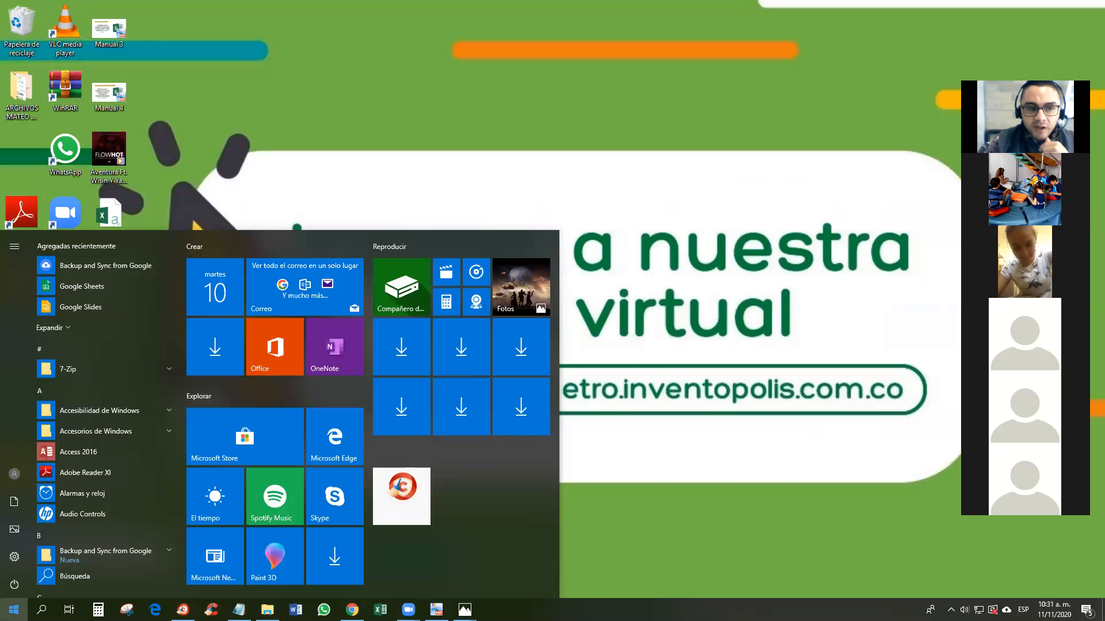
pyautogui.write('excel')
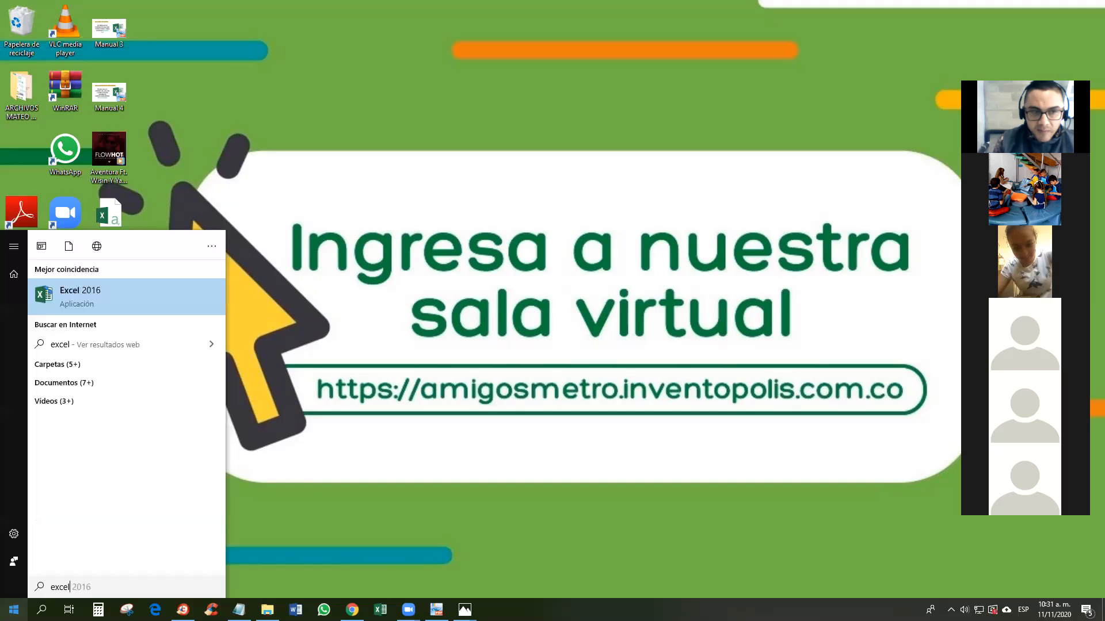
pyautogui.click(85, 304)
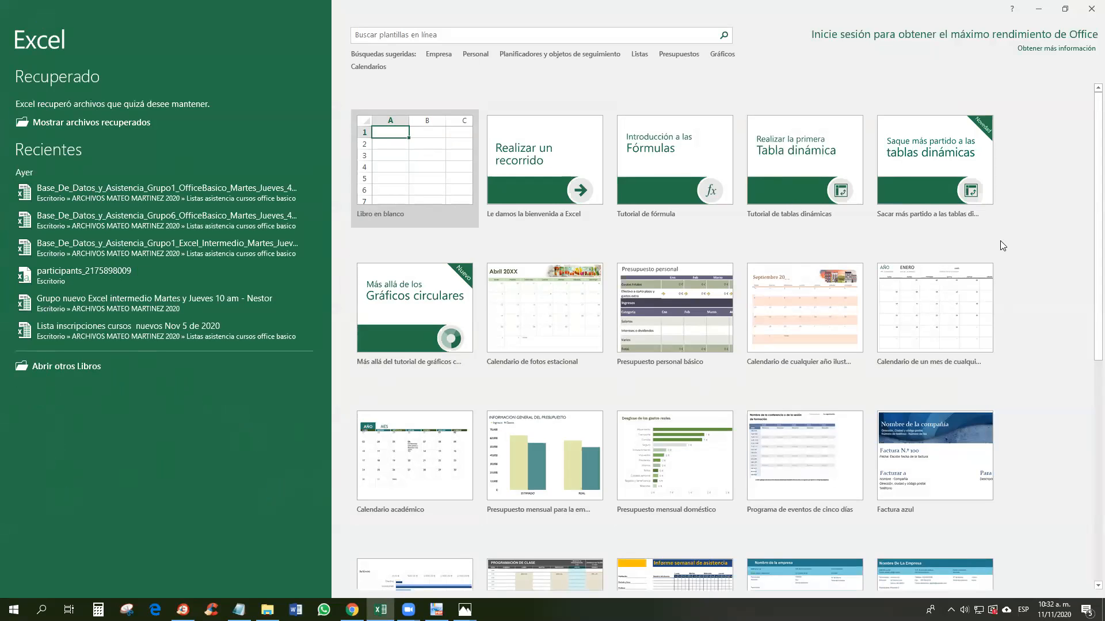
# Step: Browse the template gallery, then create a new 'Libro en blanco' workbook
pyautogui.scroll(-2, 1064, 252)
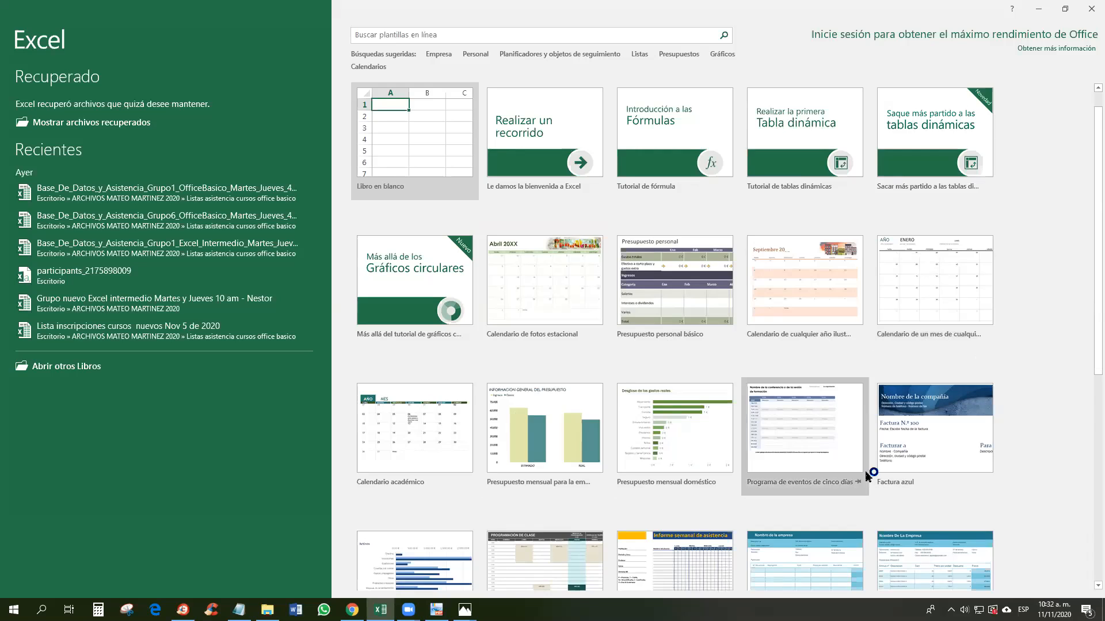
pyautogui.scroll(-1, 865, 471)
pyautogui.scroll(-3, 831, 316)
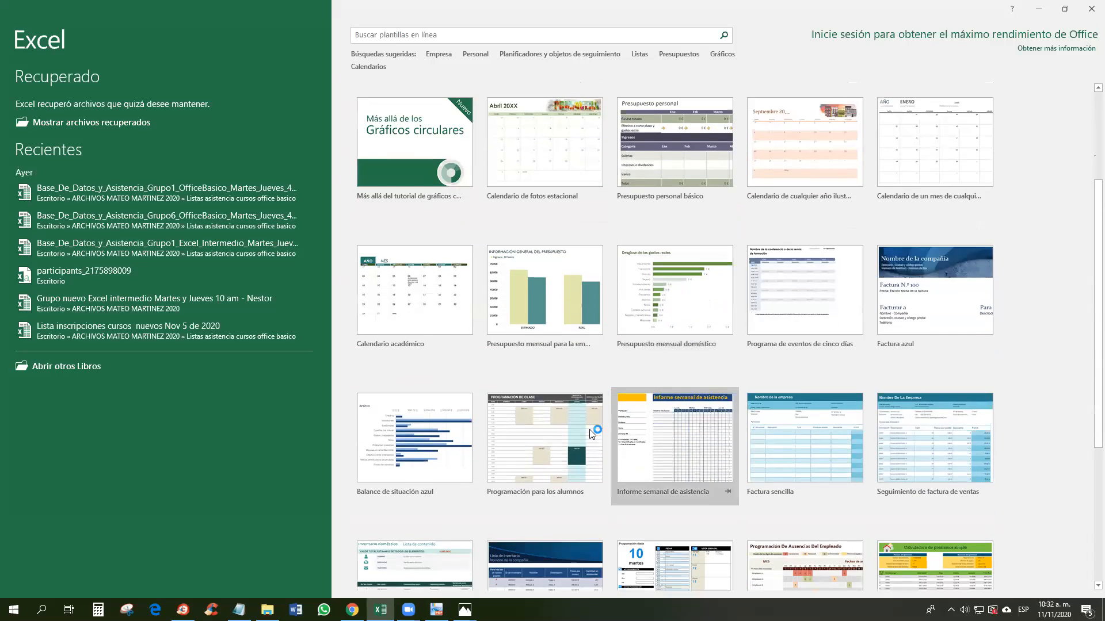
pyautogui.scroll(-3, 651, 439)
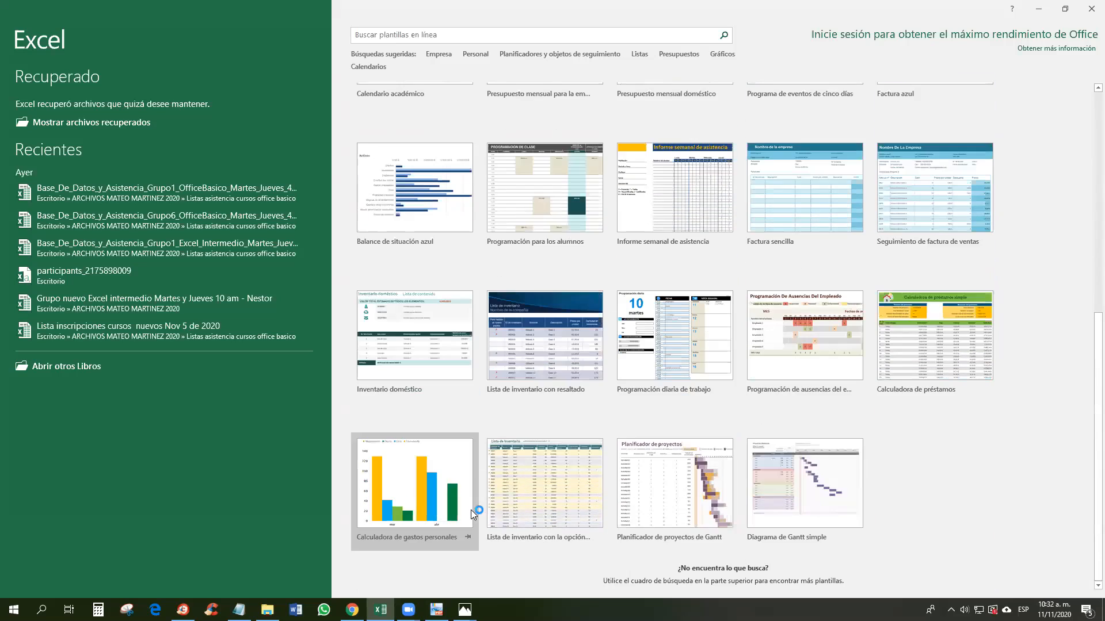
pyautogui.scroll(6, 938, 459)
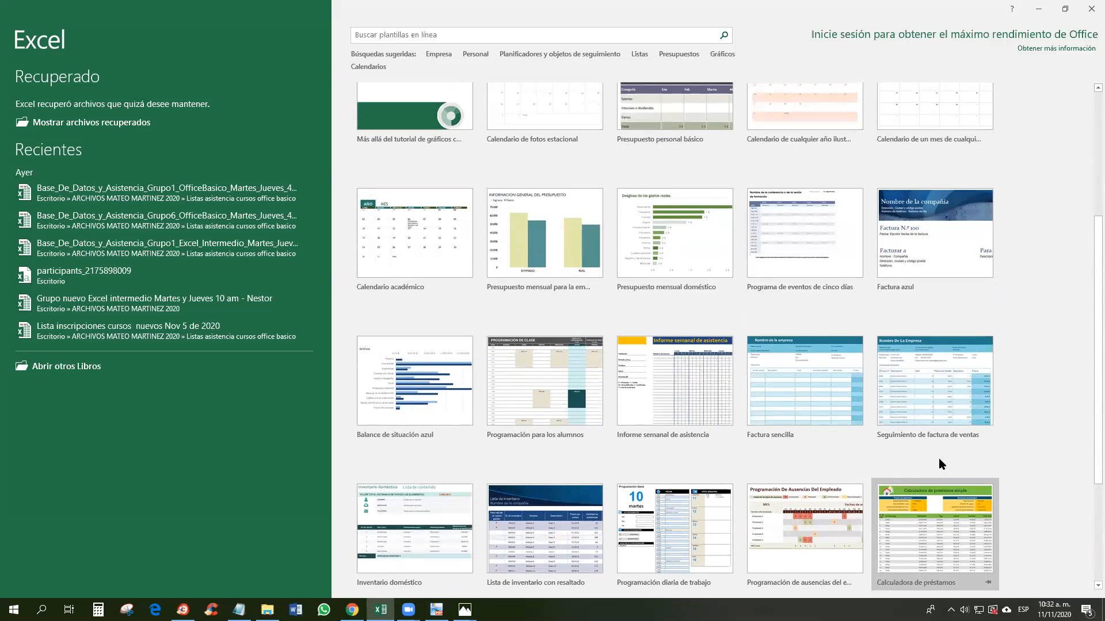
pyautogui.scroll(2, 938, 458)
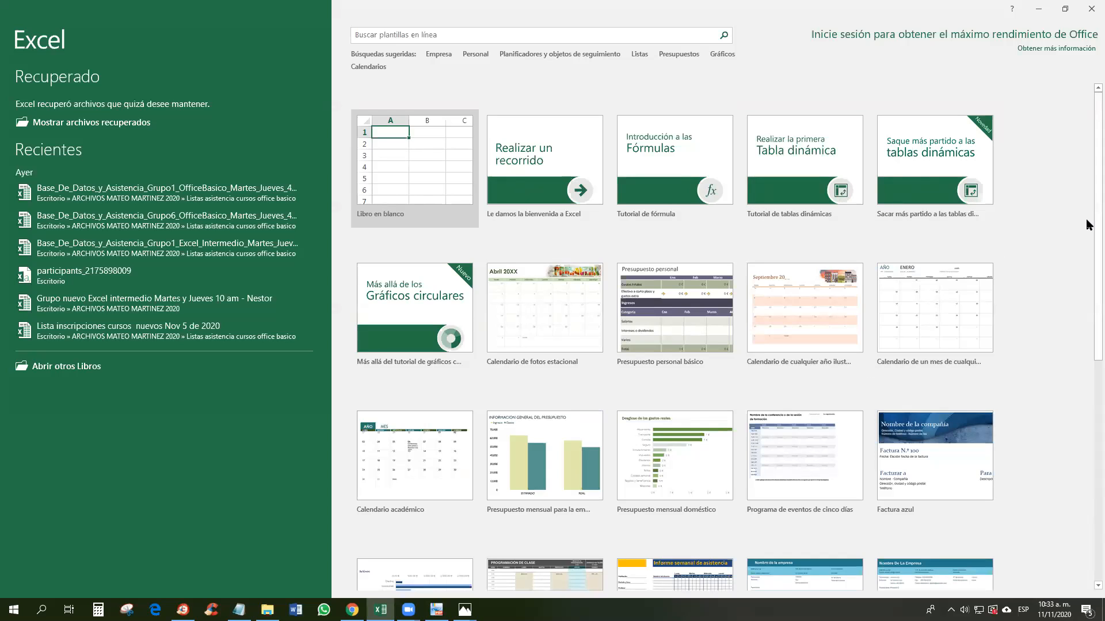
pyautogui.click(403, 185)
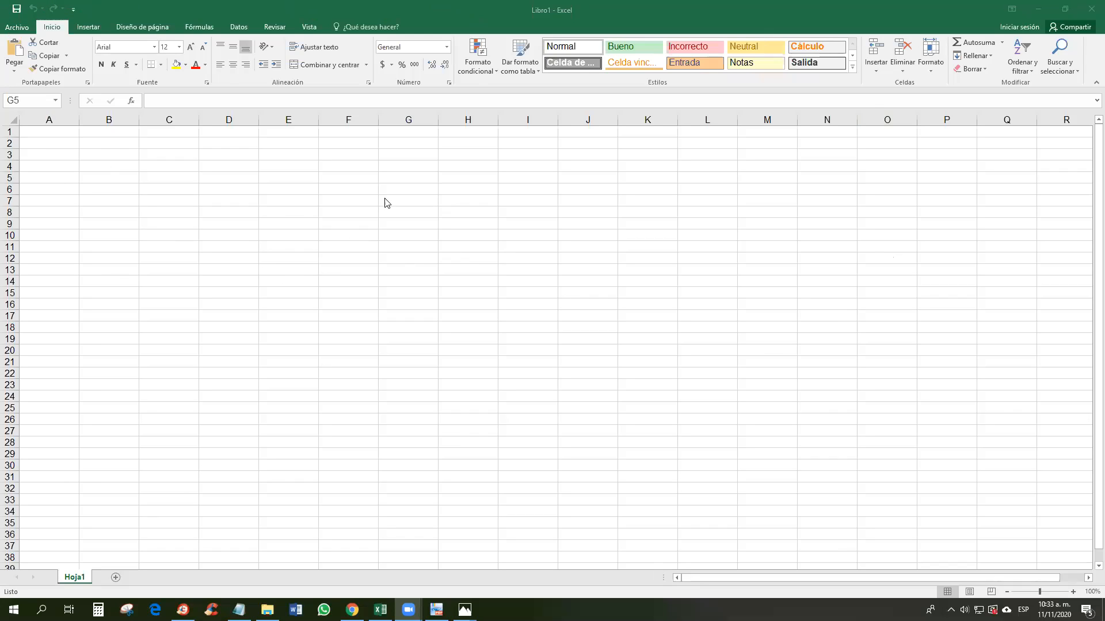
pyautogui.click(74, 16)
pyautogui.click(73, 10)
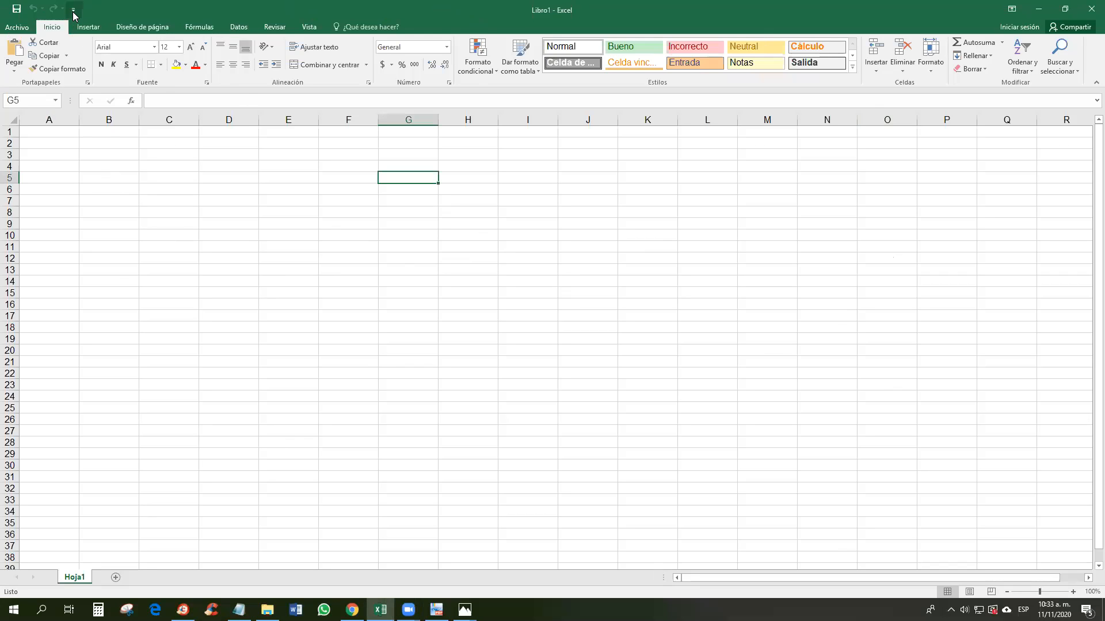
pyautogui.click(282, 7)
pyautogui.moveTo(556, 13); pyautogui.dragTo(594, 24)
pyautogui.click(1049, 5)
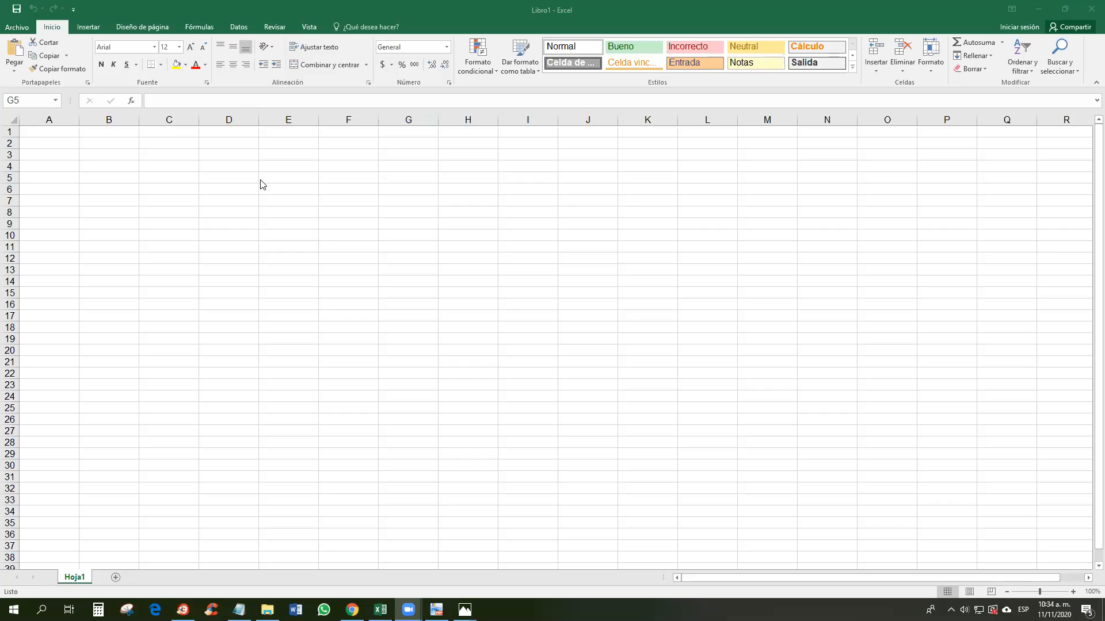
# Step: Open Archivo > Guardar como for Libro1 to list the recent save folders
pyautogui.click(17, 27)
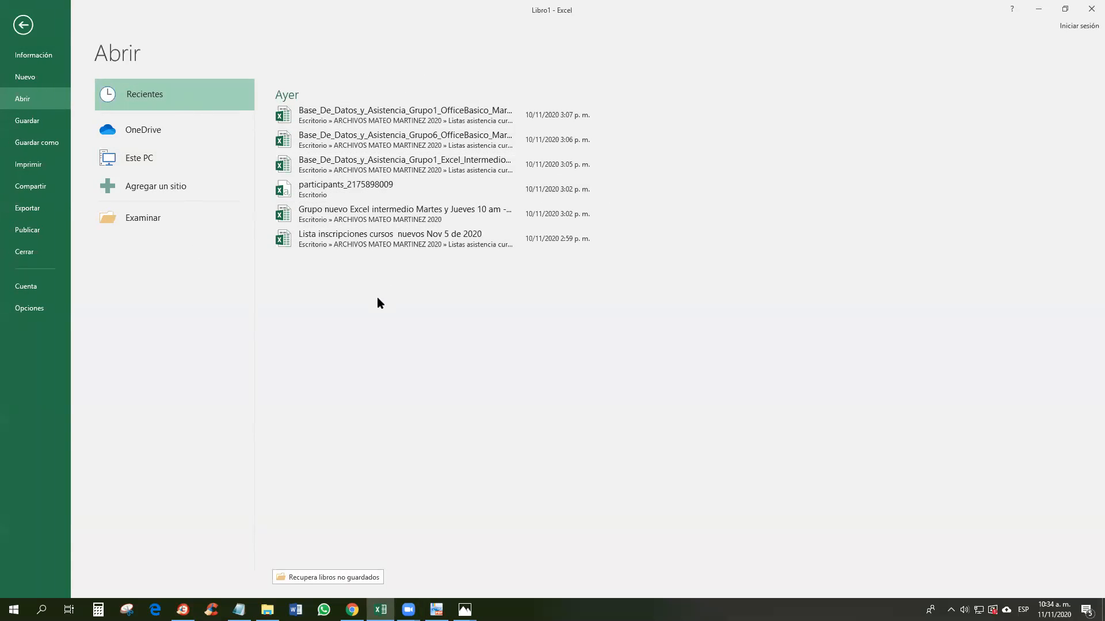
pyautogui.click(25, 143)
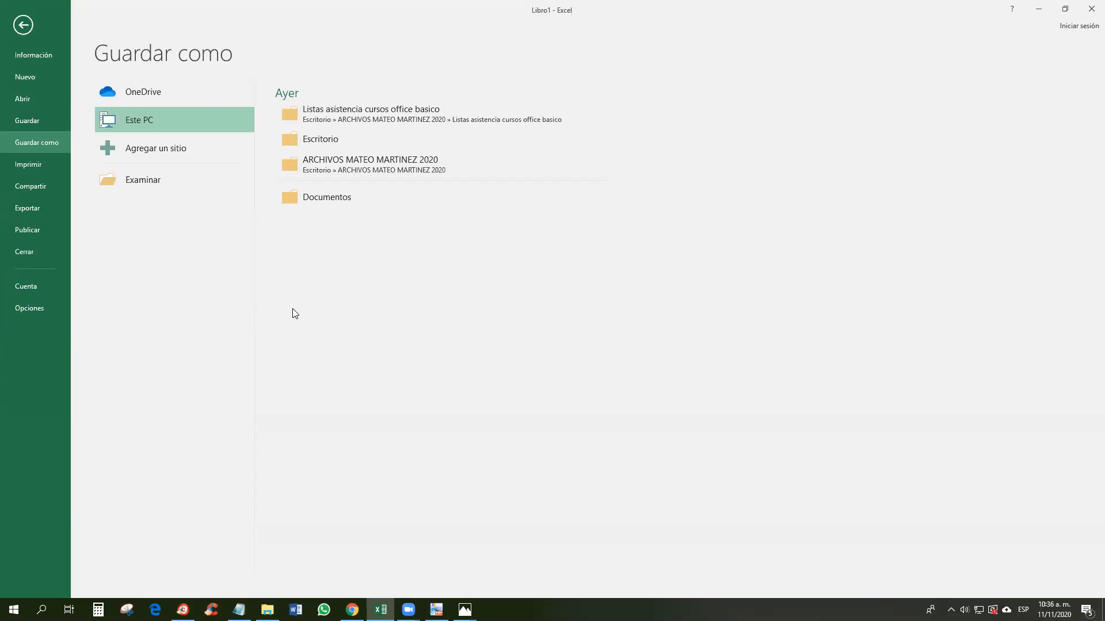
# Step: Return to Hoja1, drag column B over to column F, then bring up the keyboard-and-mouse photo
pyautogui.click(23, 25)
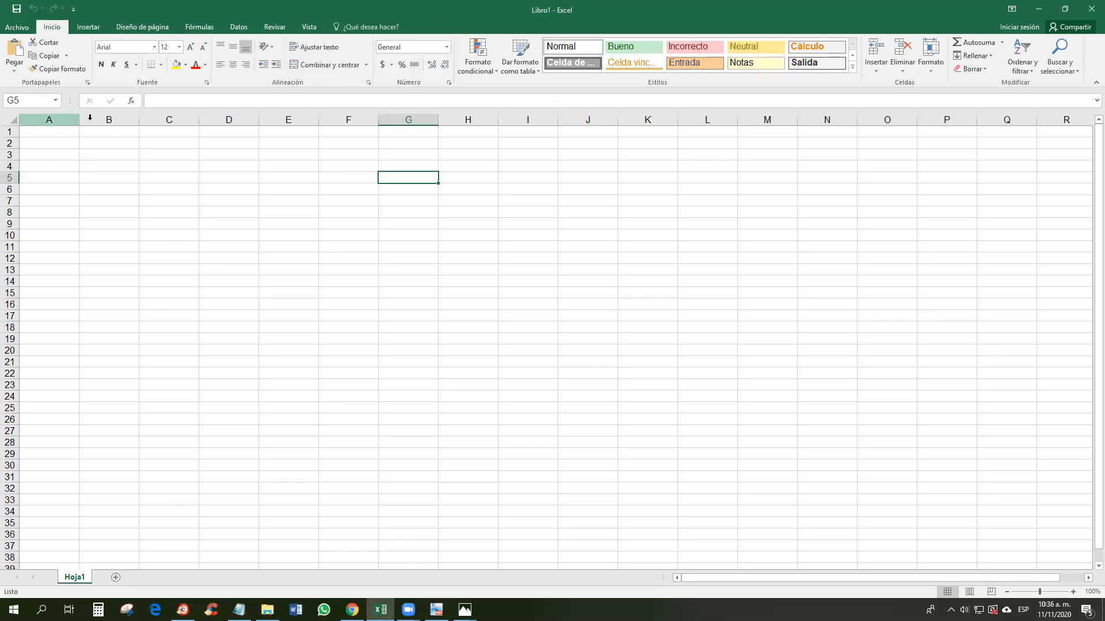
pyautogui.click(106, 119)
pyautogui.moveTo(105, 119); pyautogui.dragTo(358, 117)
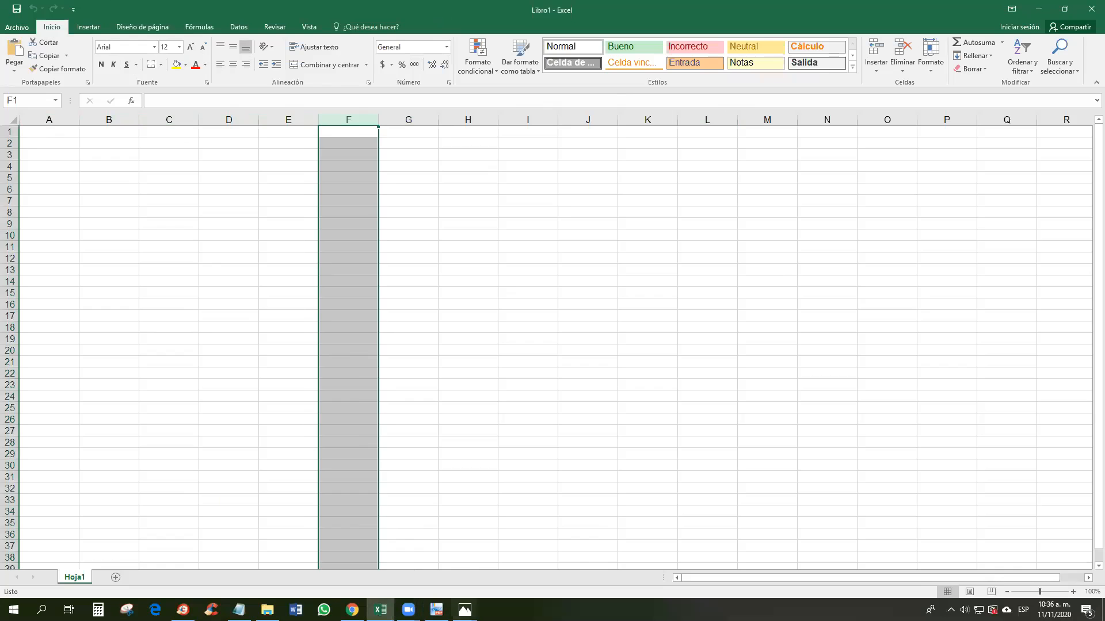
pyautogui.moveTo(469, 613)
pyautogui.click(490, 593)
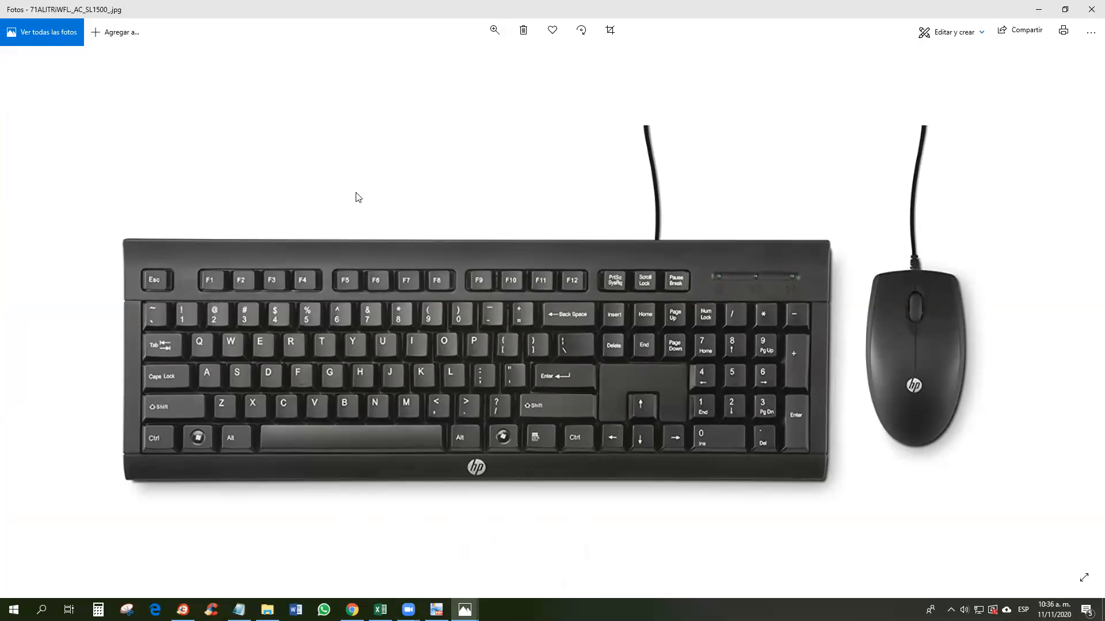
pyautogui.click(876, 354)
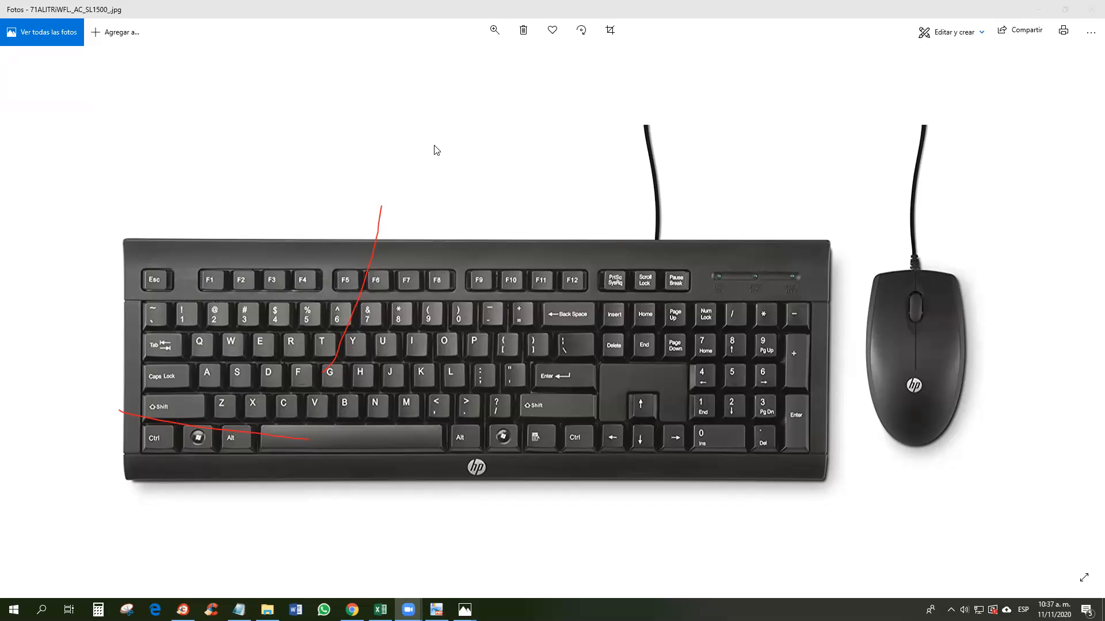
pyautogui.click(381, 233)
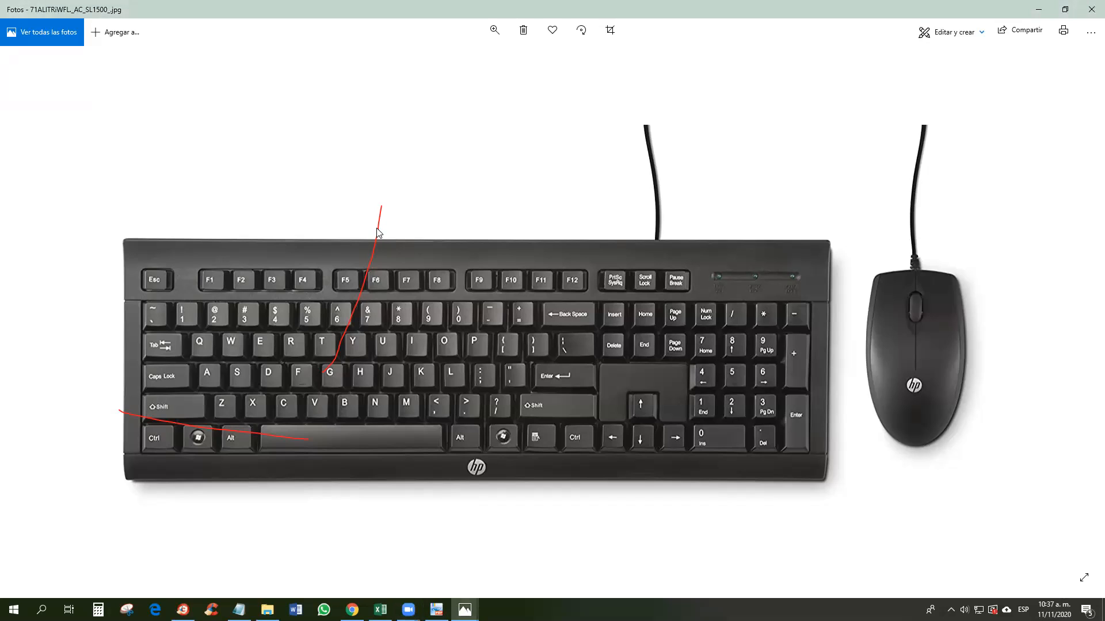
pyautogui.click(485, 104)
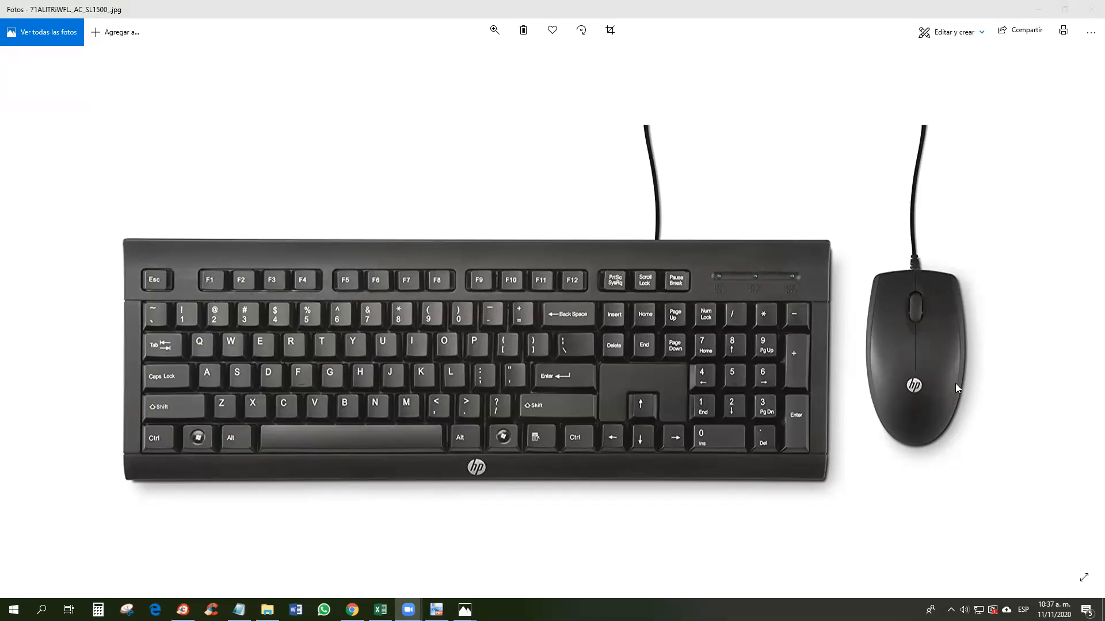
# Step: Search Google for 'touchpad portatil' in a new Chrome tab
pyautogui.moveTo(351, 609)
pyautogui.click(352, 609)
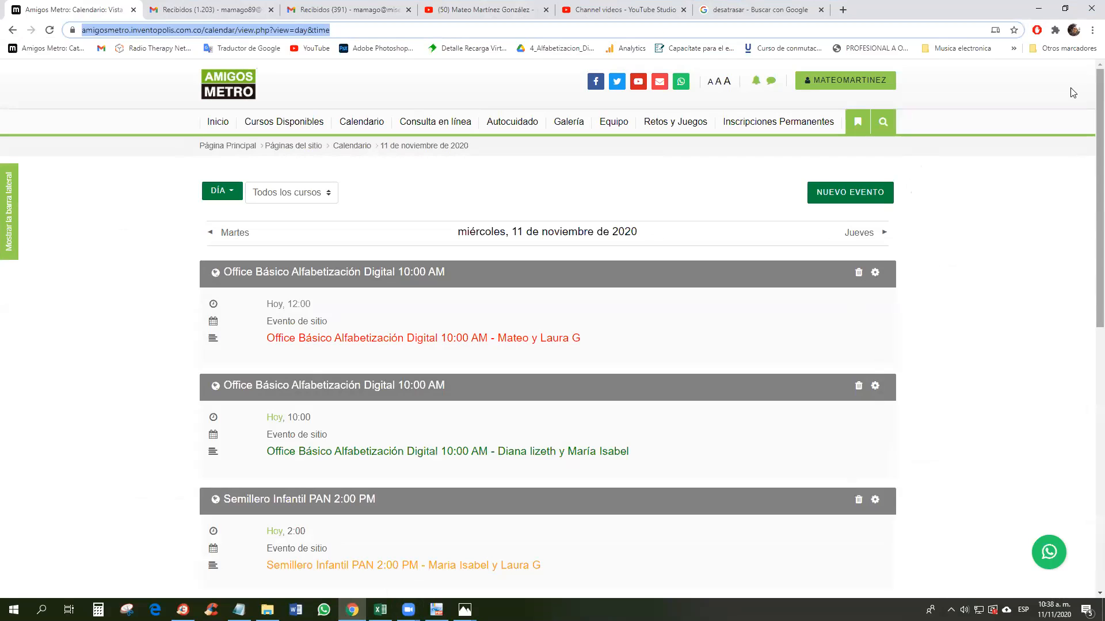
pyautogui.hotkey('ctrl', 't')
pyautogui.write('to')
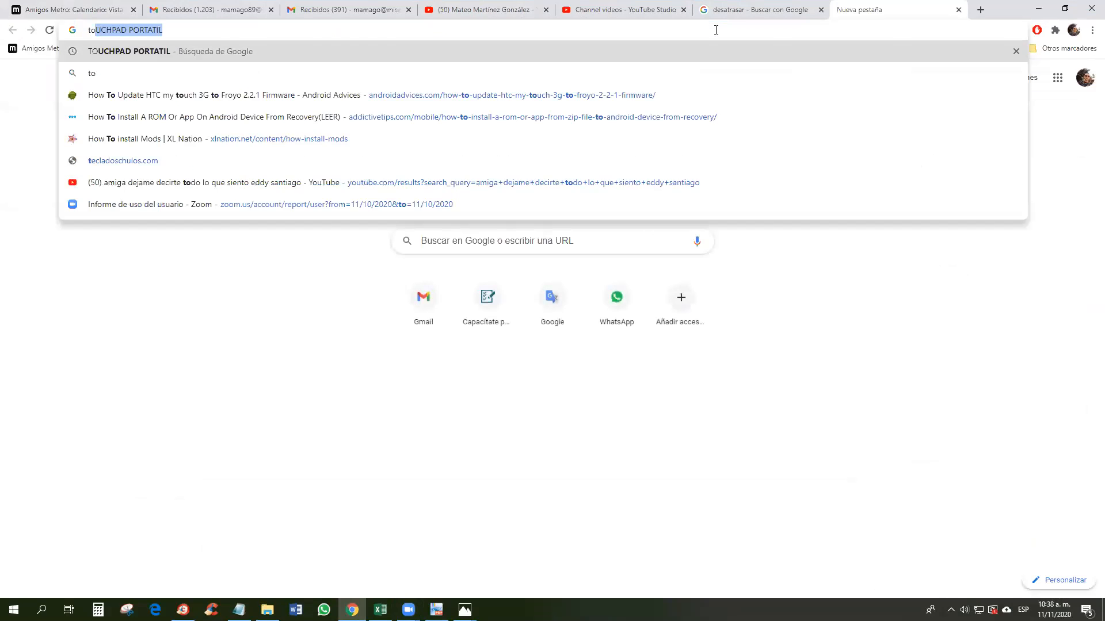
pyautogui.write('uchpad portatil')
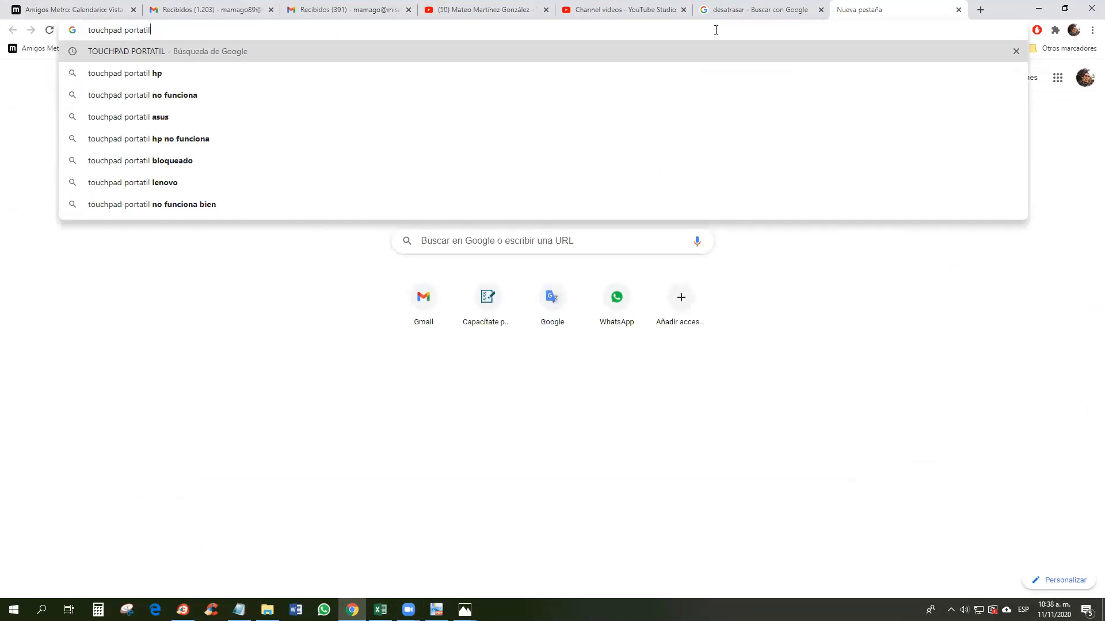
pyautogui.press('Return')
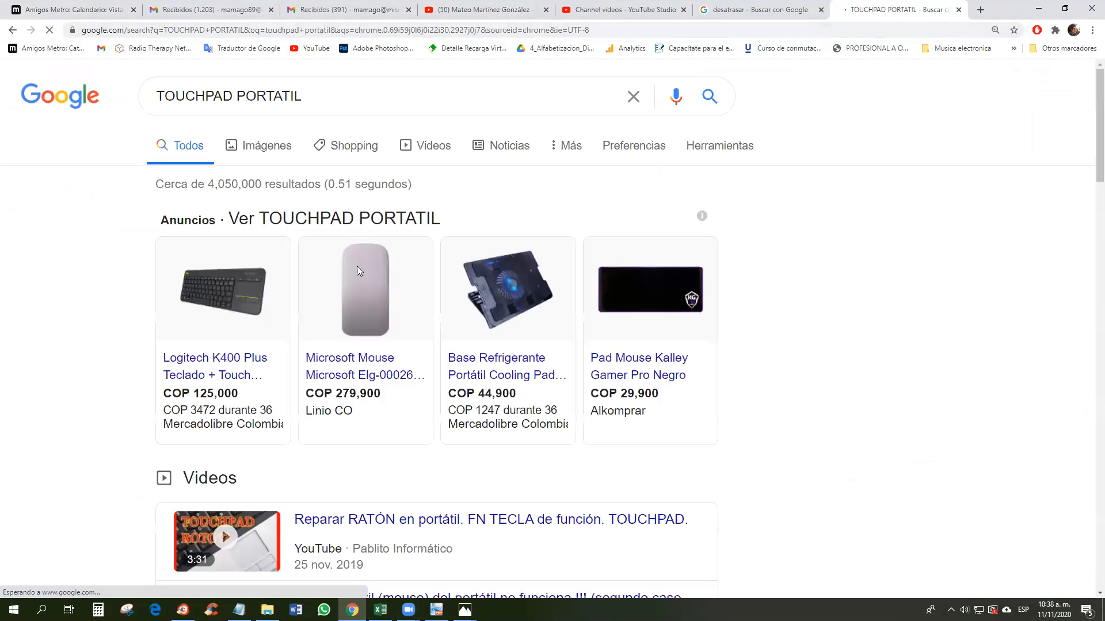
# Step: Switch to image results, circle the left and right touchpad buttons in red, then clear the marks
pyautogui.click(261, 148)
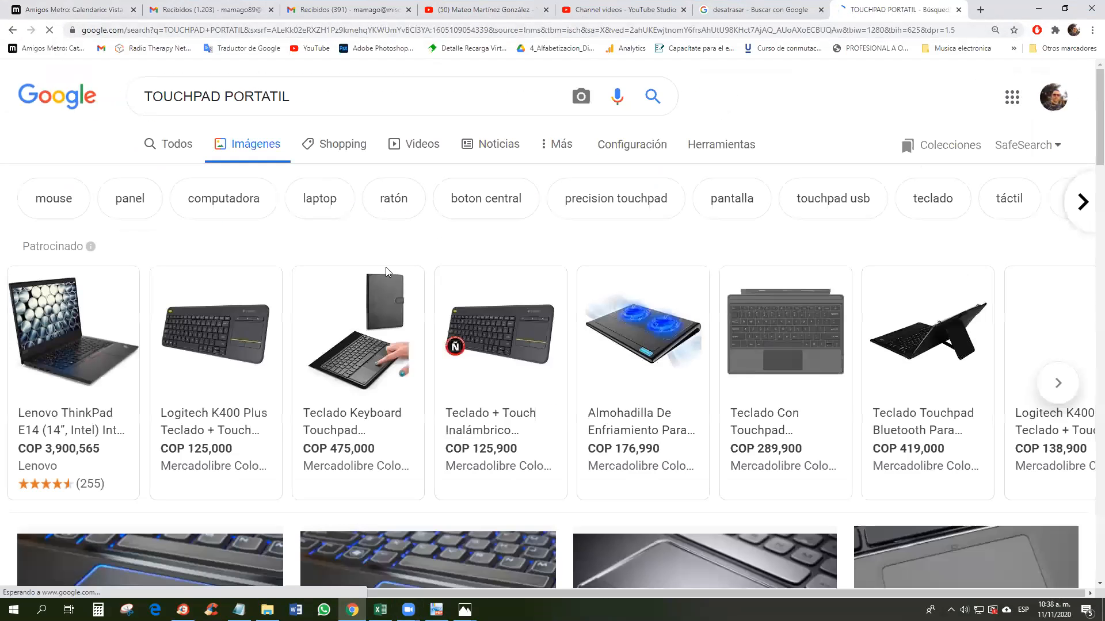
pyautogui.scroll(-4, 320, 426)
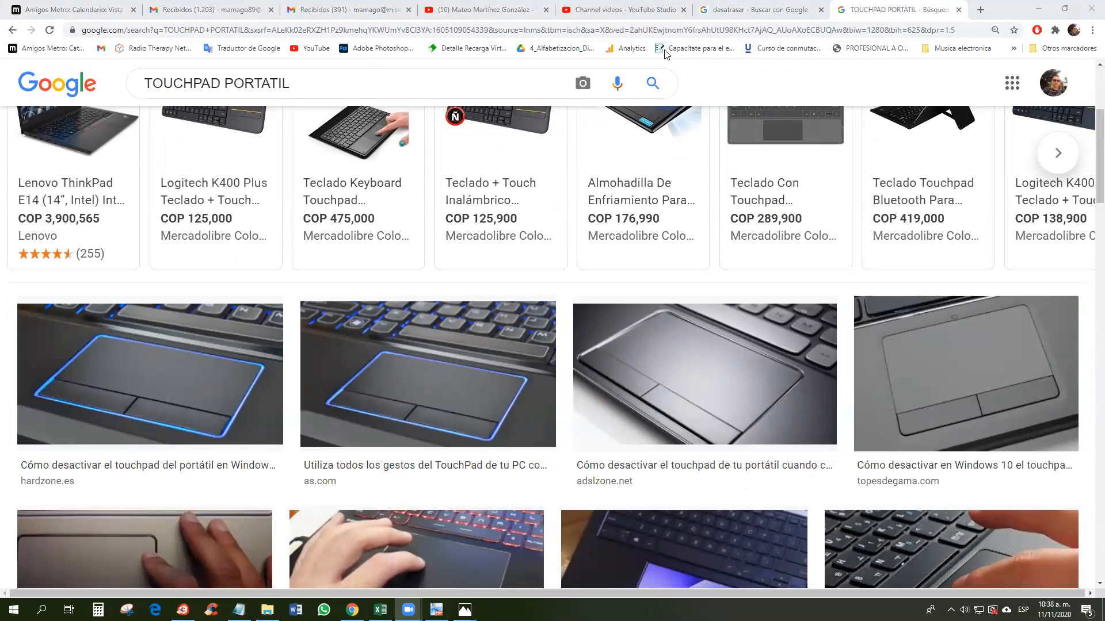
pyautogui.moveTo(923, 380); pyautogui.dragTo(935, 378)
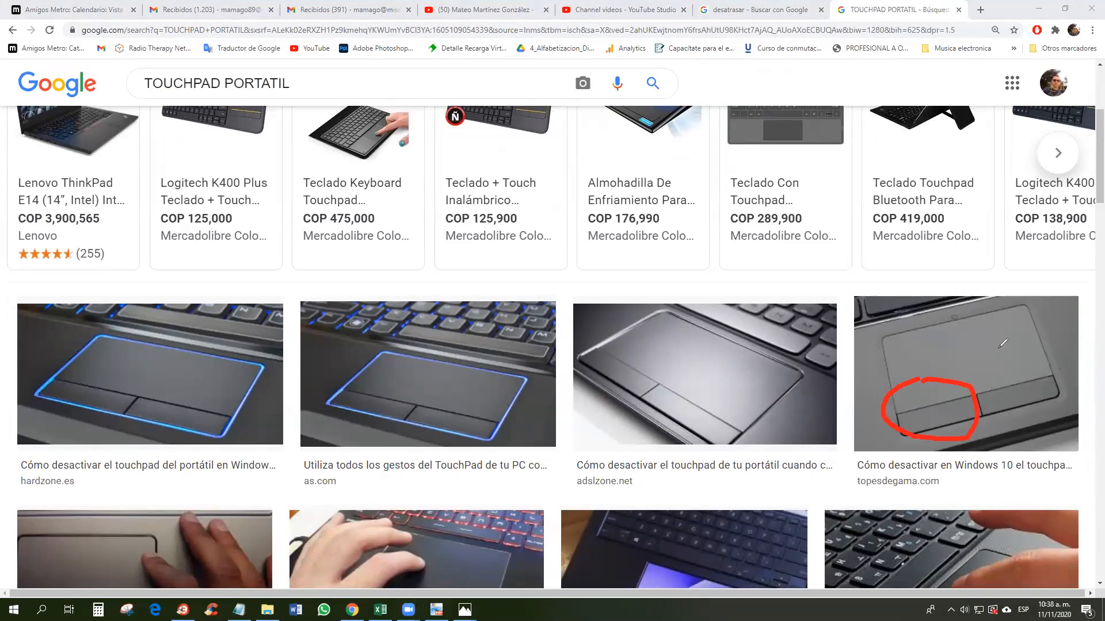
pyautogui.moveTo(998, 355)
pyautogui.mouseDown()
pyautogui.moveTo(988, 362)
pyautogui.moveTo(1050, 434)
pyautogui.moveTo(1041, 348)
pyautogui.moveTo(1004, 352)
pyautogui.mouseUp()
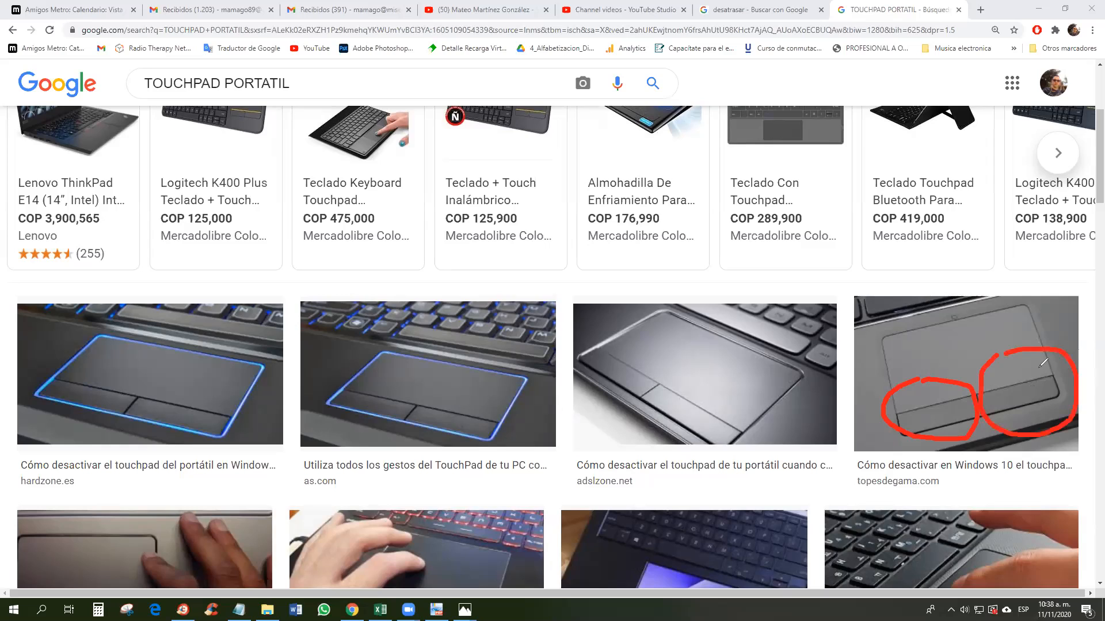
pyautogui.moveTo(930, 354); pyautogui.dragTo(1010, 327)
pyautogui.press('Escape')
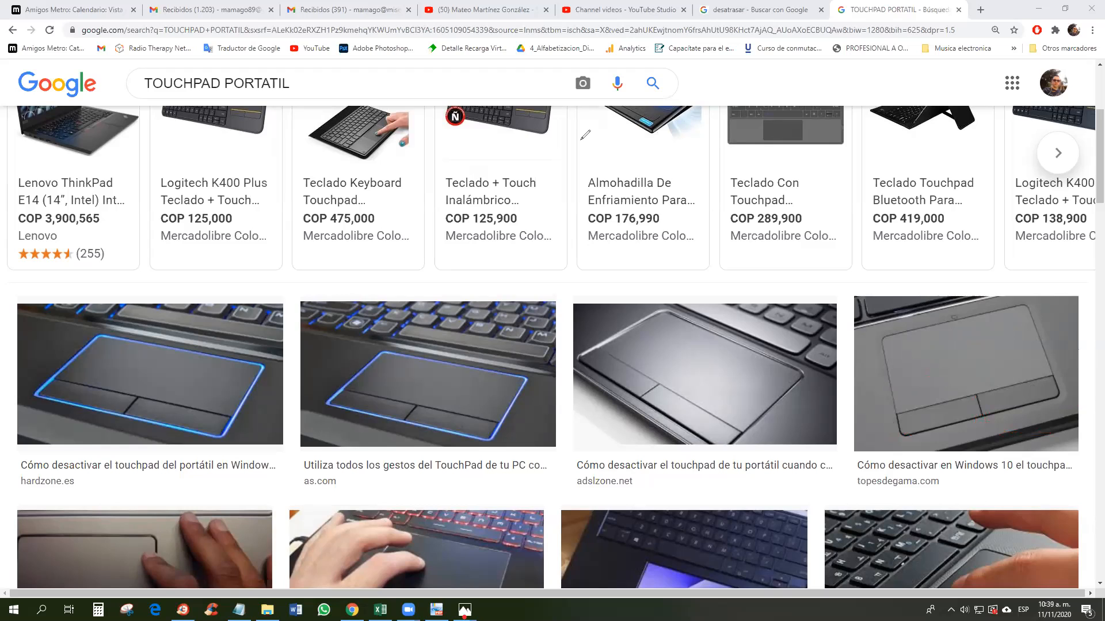
# Step: Circle the mouse's buttons and scroll wheel in red on the photo, then open the labelled mouse diagram
pyautogui.moveTo(465, 610)
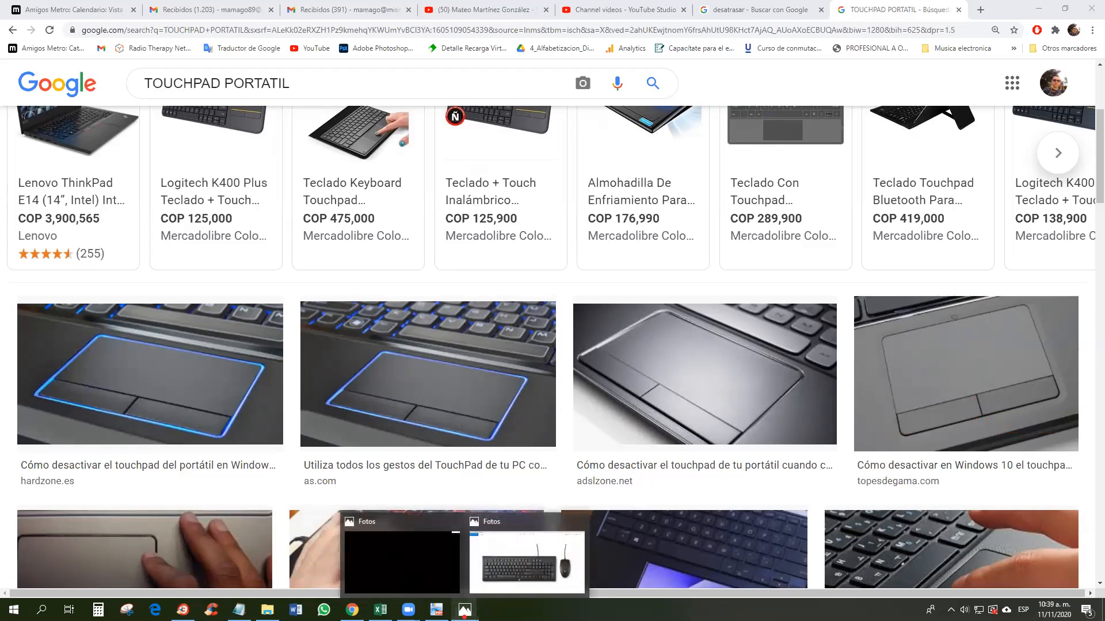
pyautogui.click(527, 561)
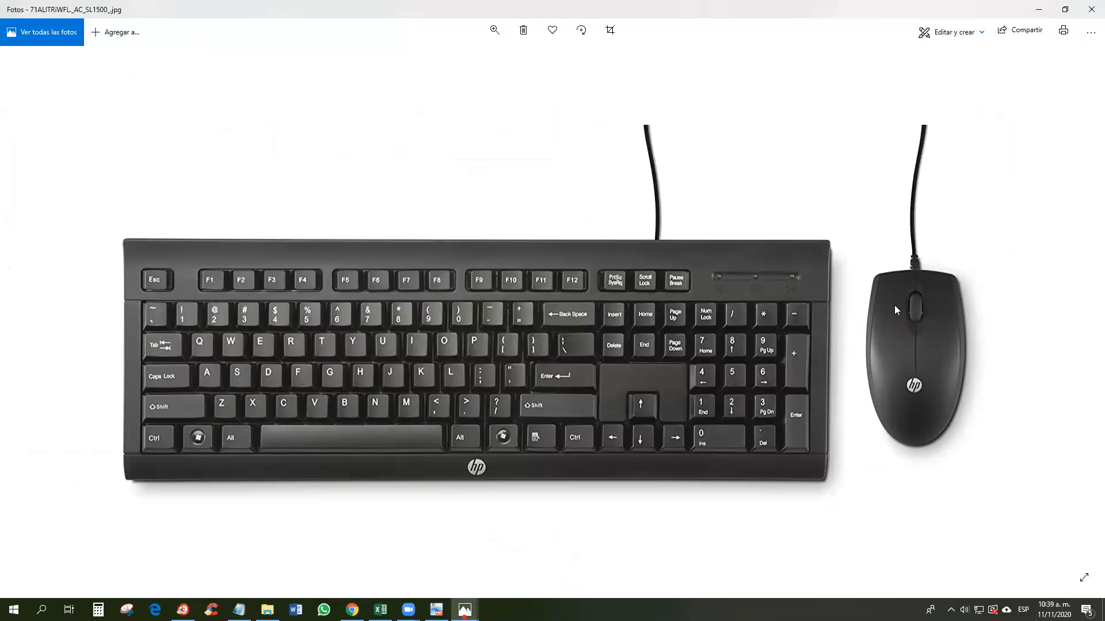
pyautogui.click(695, 2)
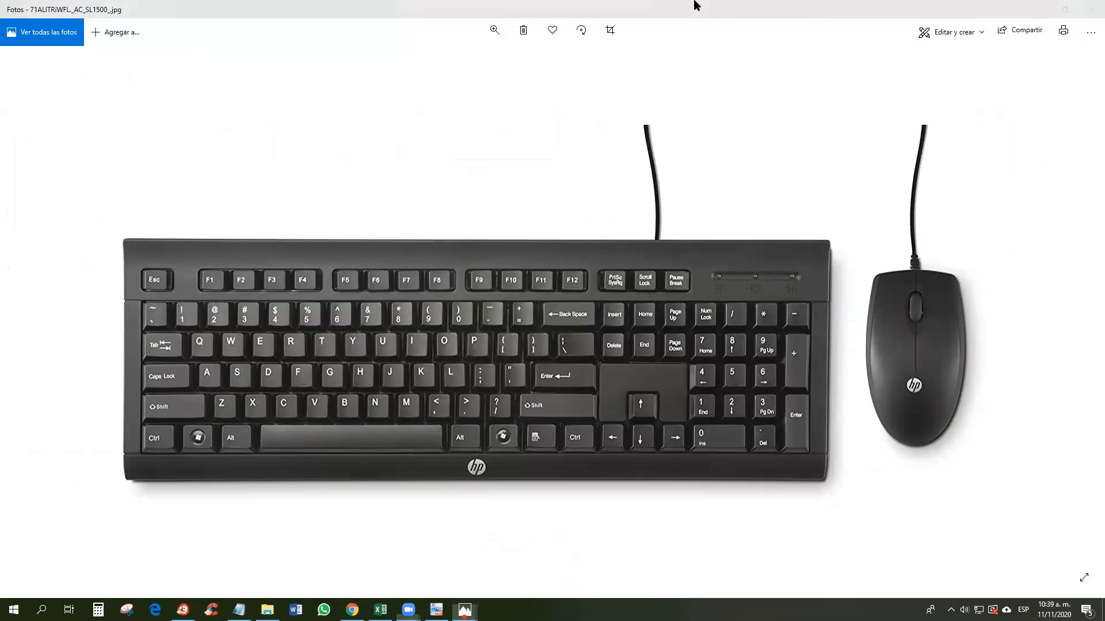
pyautogui.moveTo(874, 259)
pyautogui.mouseDown()
pyautogui.moveTo(885, 311)
pyautogui.moveTo(887, 258)
pyautogui.moveTo(974, 276)
pyautogui.moveTo(950, 270)
pyautogui.mouseUp()
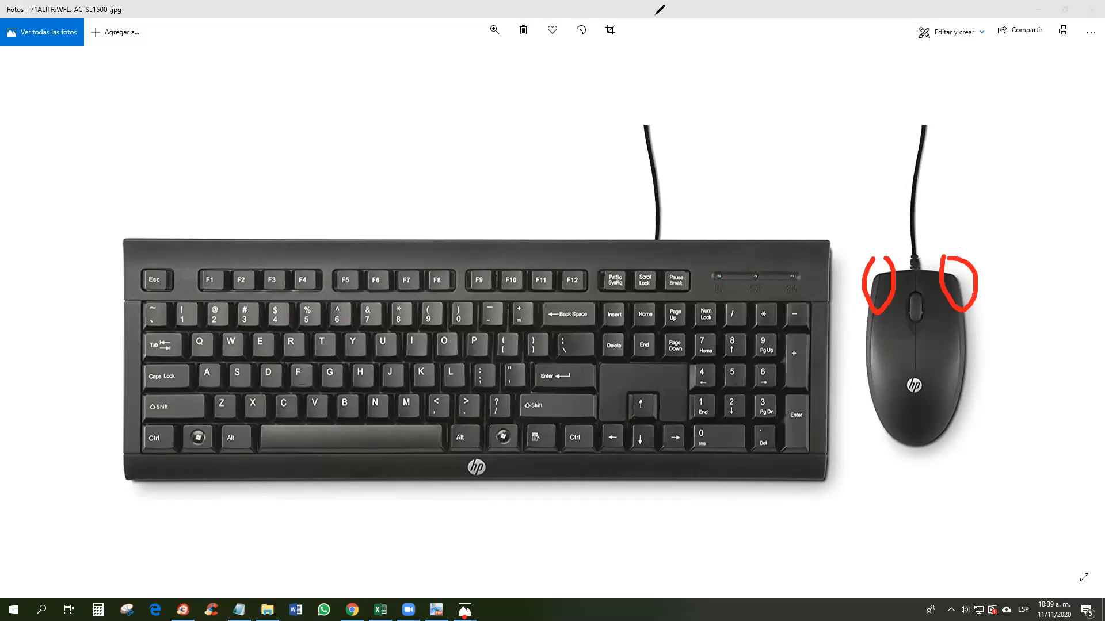
pyautogui.moveTo(907, 287)
pyautogui.mouseDown()
pyautogui.moveTo(928, 304)
pyautogui.moveTo(914, 280)
pyautogui.mouseUp()
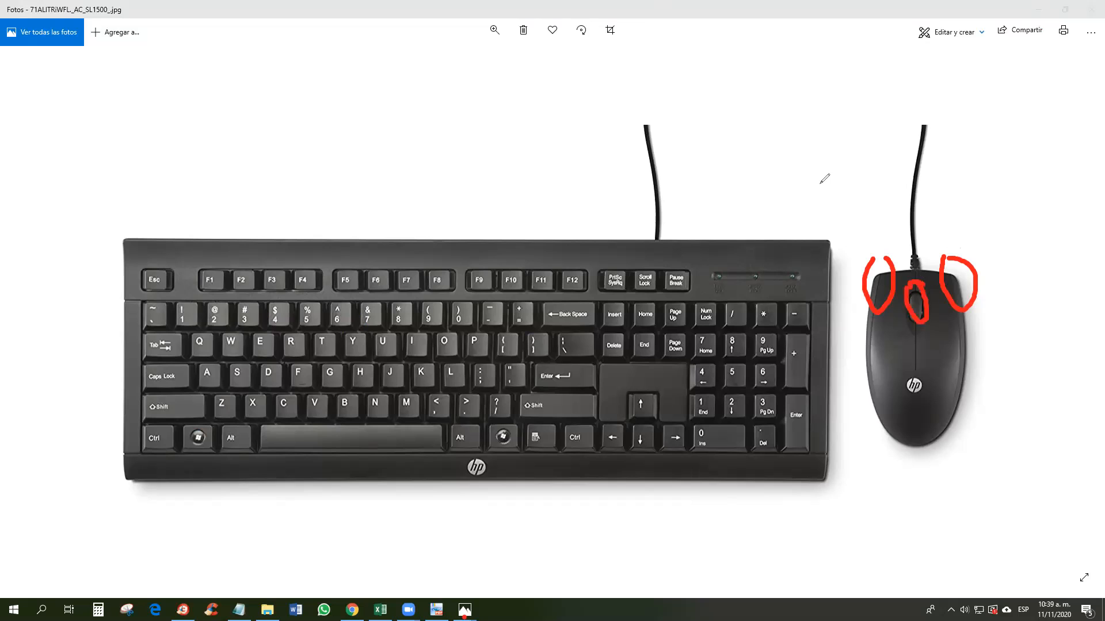
pyautogui.hotkey('alt', 'Tab')
pyautogui.hotkey('alt', 'Tab')
pyautogui.hotkey('alt', 'Tab')
pyautogui.click(451, 582)
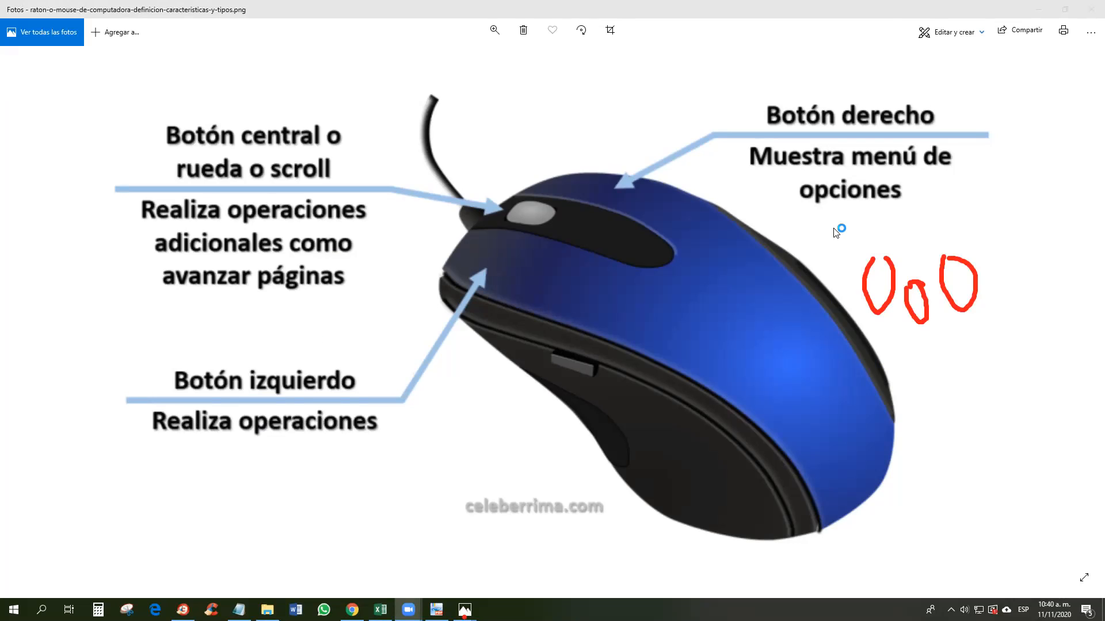
# Step: Rotate the mouse diagram four quarter turns back upright, then copy the image
pyautogui.rightClick(811, 136)
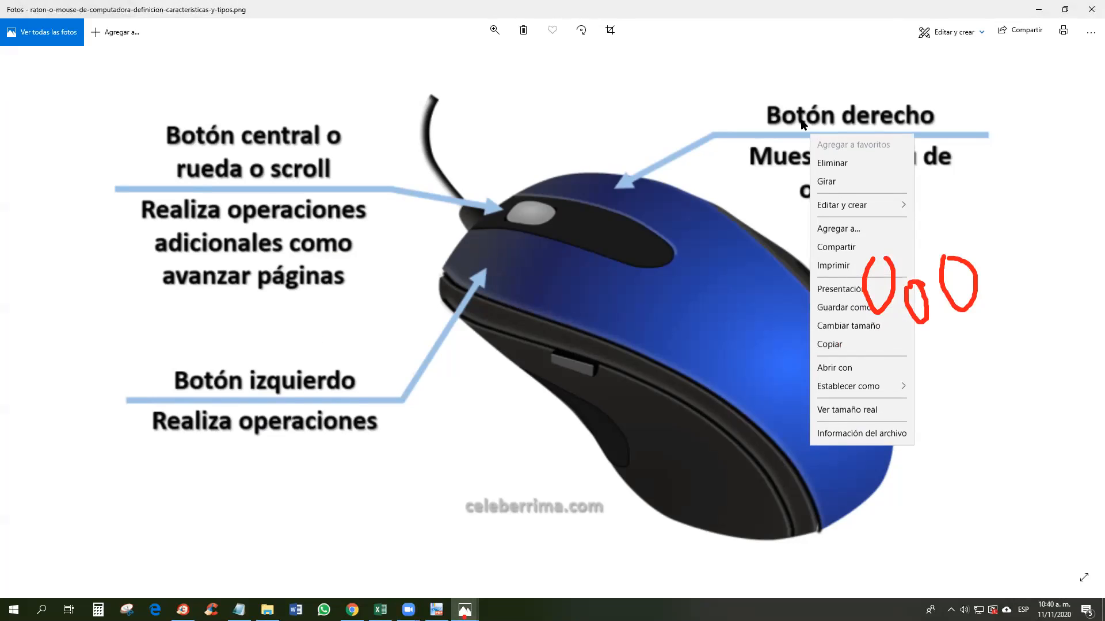
pyautogui.click(826, 183)
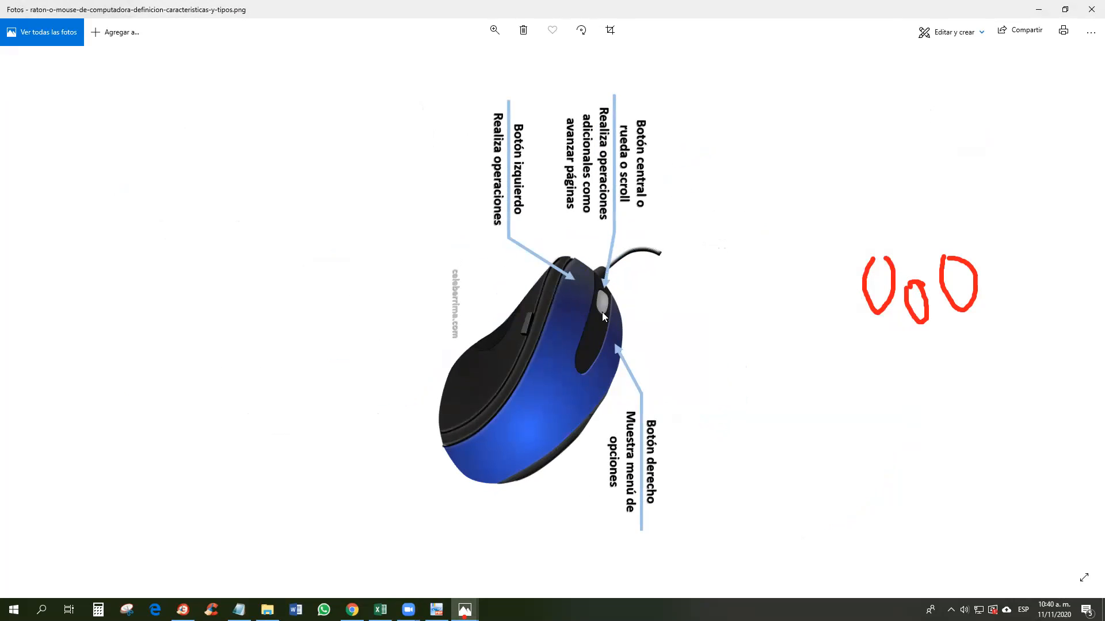
pyautogui.rightClick(602, 312)
pyautogui.click(661, 79)
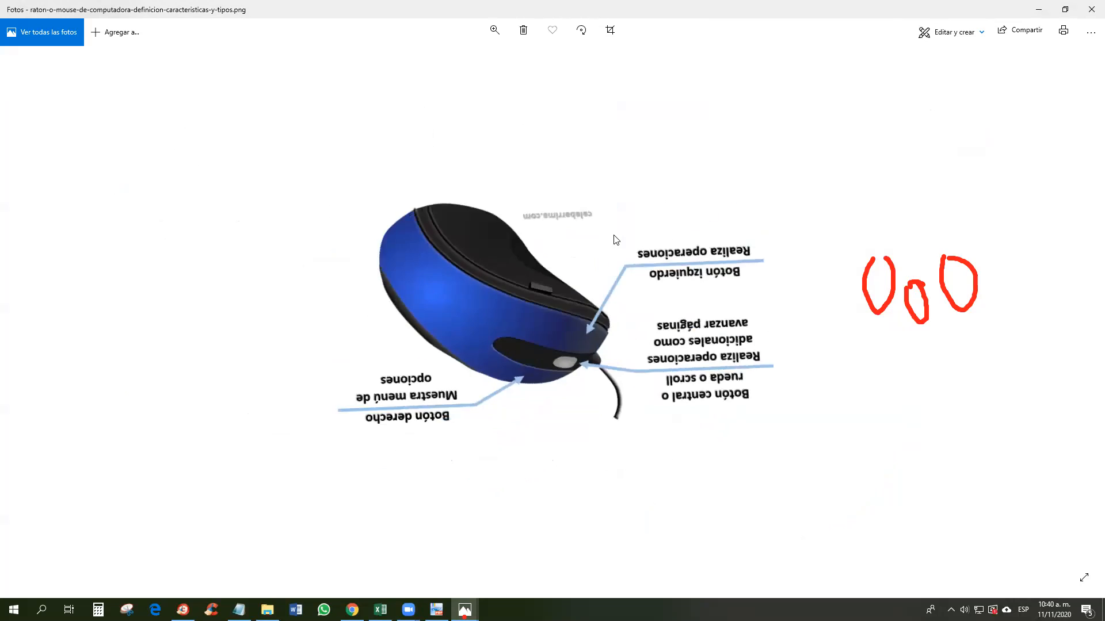
pyautogui.rightClick(614, 239)
pyautogui.click(650, 281)
pyautogui.rightClick(644, 260)
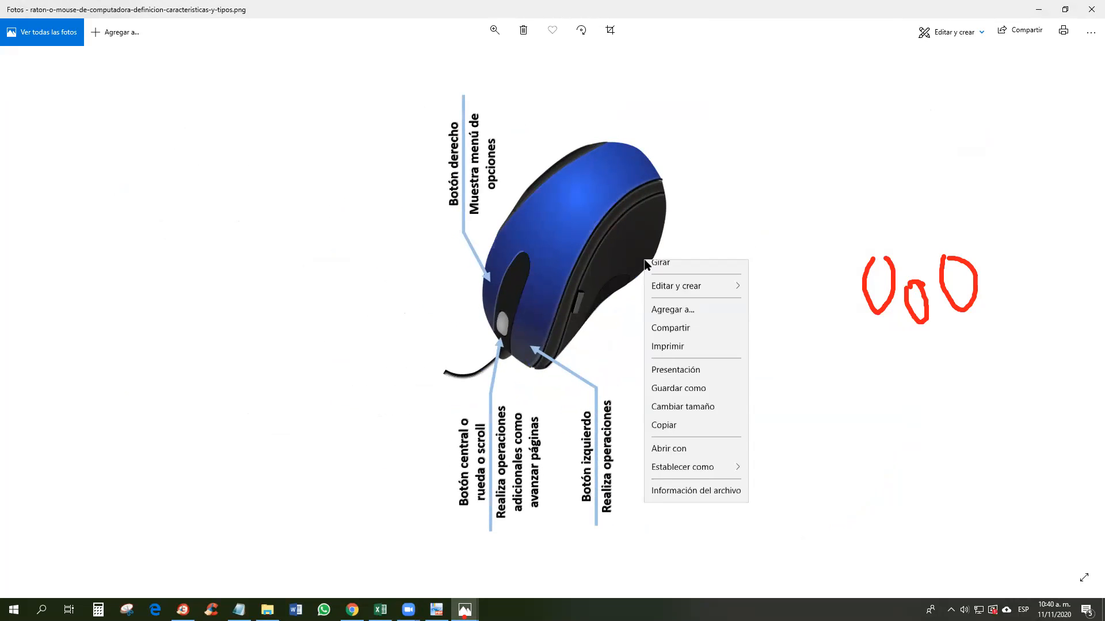
pyautogui.click(676, 312)
pyautogui.rightClick(662, 284)
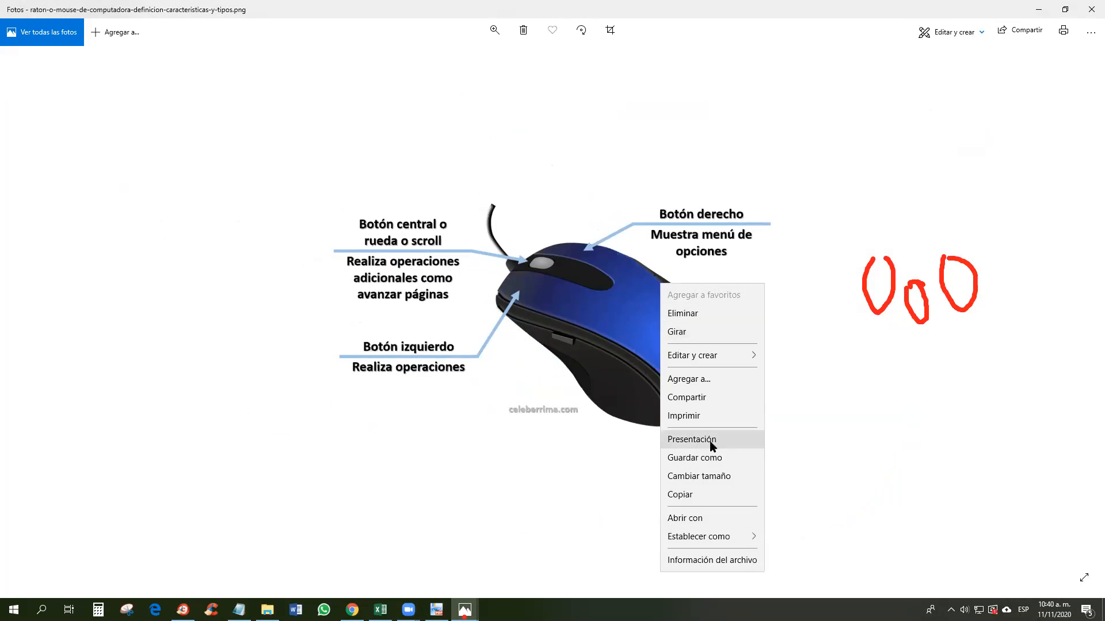
pyautogui.click(701, 495)
# Step: Paste the mouse diagram into Excel near row 10, delete it, then return to the keyboard photo
pyautogui.click(380, 609)
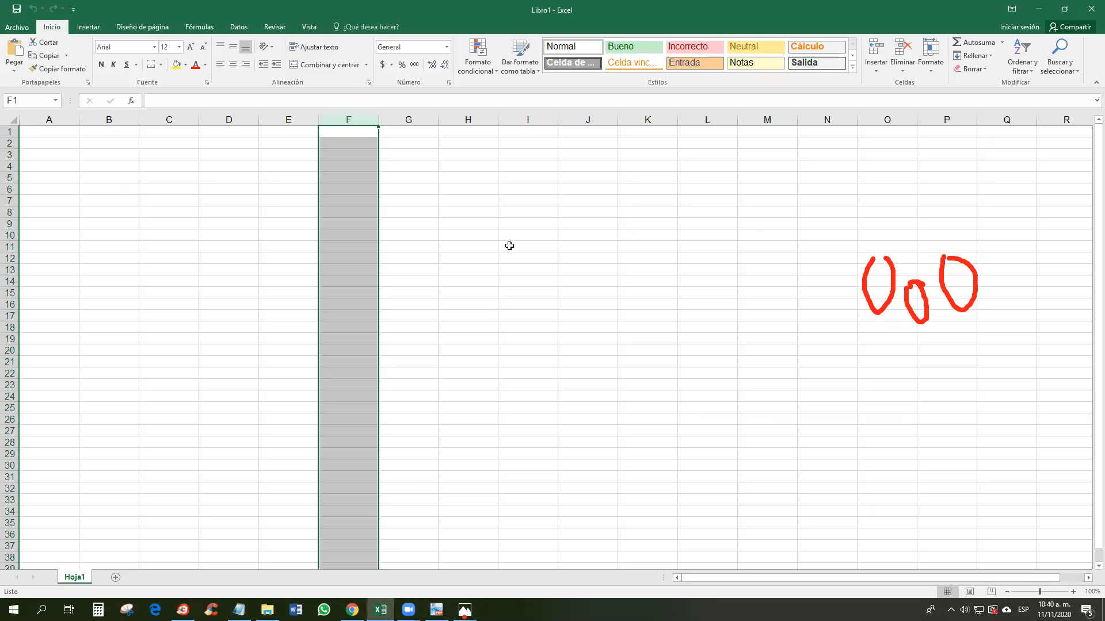
pyautogui.hotkey('ctrl', 'v')
pyautogui.moveTo(446, 272); pyautogui.dragTo(467, 374)
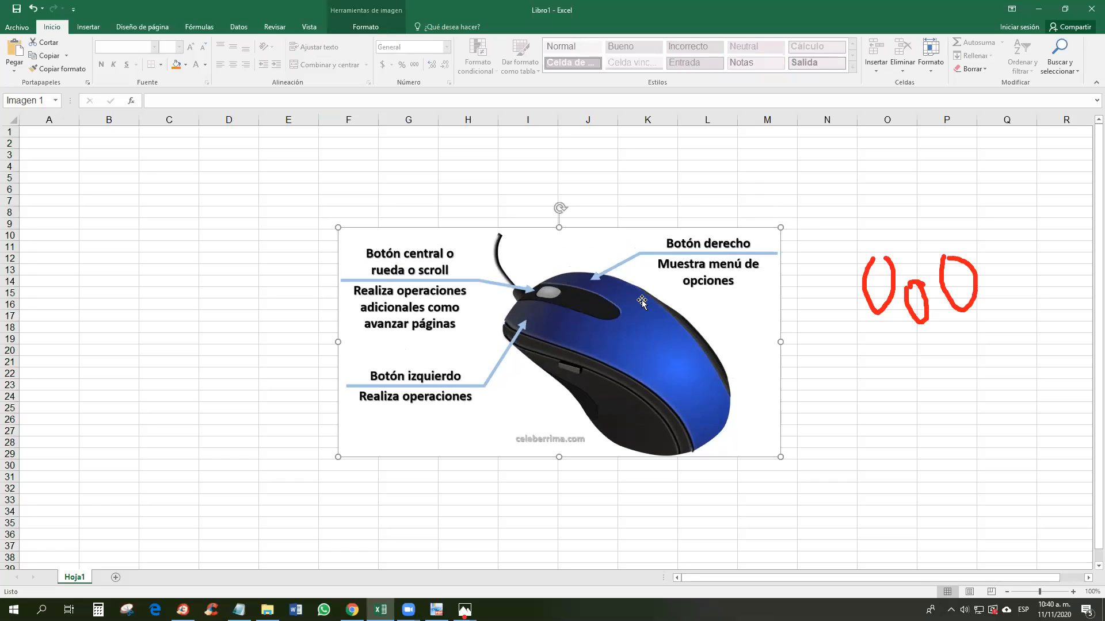
pyautogui.press('Delete')
pyautogui.click(465, 610)
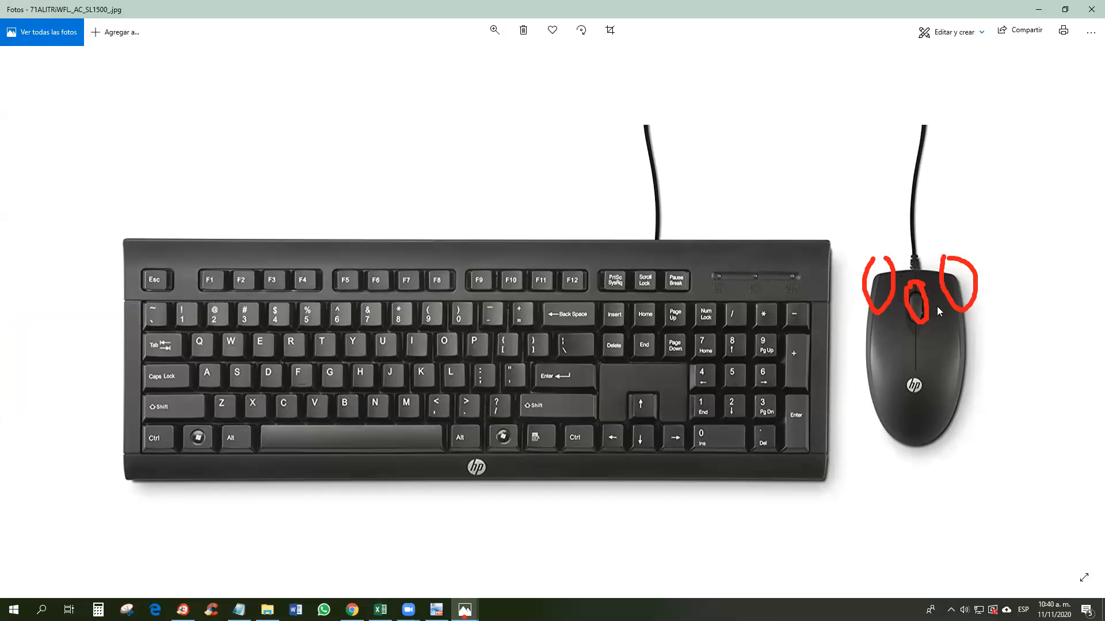
# Step: Outline the main Enter key and the numeric keypad Enter key in red
pyautogui.scroll(-1, 919, 310)
pyautogui.scroll(1, 904, 312)
pyautogui.click(474, 21)
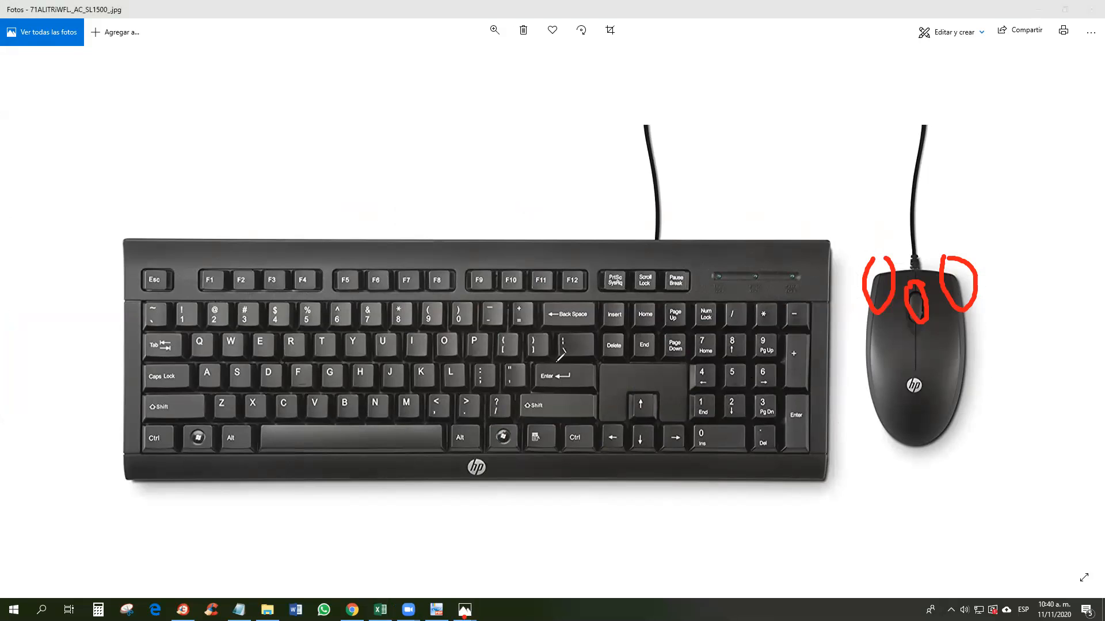
pyautogui.moveTo(527, 363)
pyautogui.mouseDown()
pyautogui.moveTo(539, 386)
pyautogui.moveTo(593, 387)
pyautogui.moveTo(596, 364)
pyautogui.moveTo(532, 360)
pyautogui.mouseUp()
pyautogui.moveTo(784, 387)
pyautogui.mouseDown()
pyautogui.moveTo(797, 455)
pyautogui.moveTo(820, 429)
pyautogui.moveTo(814, 391)
pyautogui.moveTo(786, 393)
pyautogui.mouseUp()
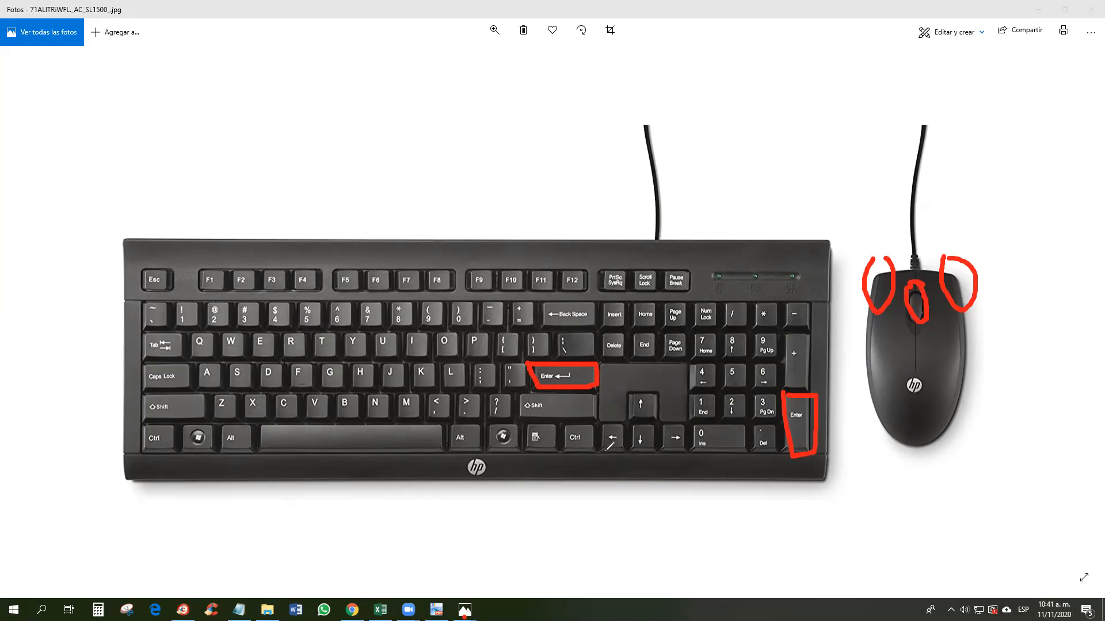
# Step: Mark the left Ctrl, C, Z, V and G keys in red on the keyboard photo
pyautogui.moveTo(141, 424)
pyautogui.mouseDown()
pyautogui.moveTo(142, 452)
pyautogui.moveTo(190, 446)
pyautogui.moveTo(172, 423)
pyautogui.moveTo(149, 425)
pyautogui.mouseUp()
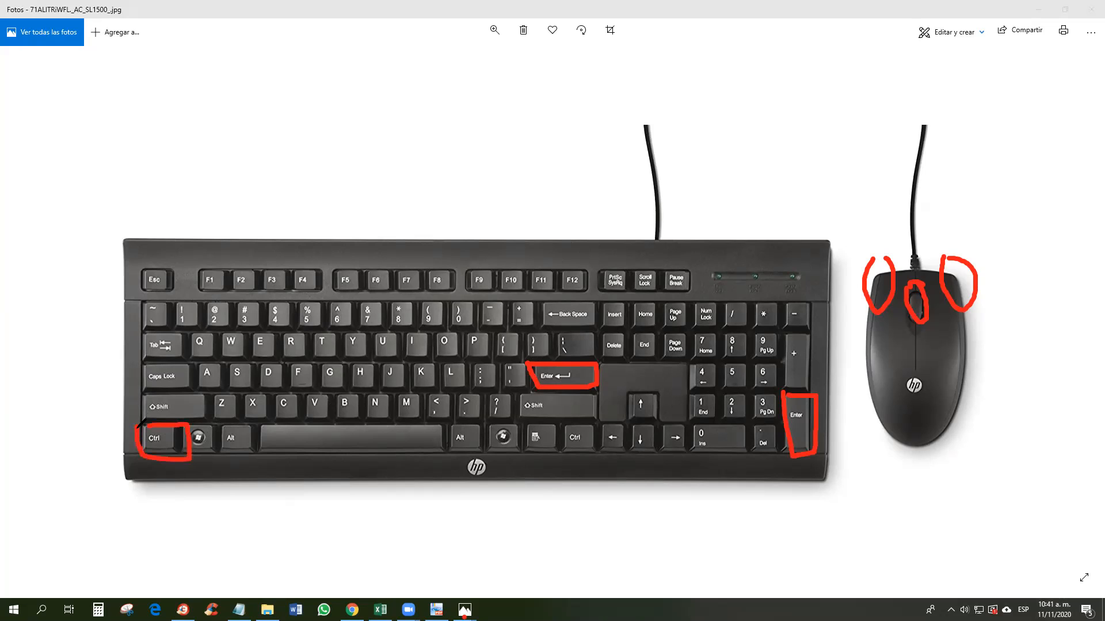
pyautogui.moveTo(270, 393)
pyautogui.mouseDown()
pyautogui.moveTo(271, 420)
pyautogui.moveTo(316, 397)
pyautogui.moveTo(271, 393)
pyautogui.moveTo(240, 427)
pyautogui.moveTo(242, 410)
pyautogui.mouseUp()
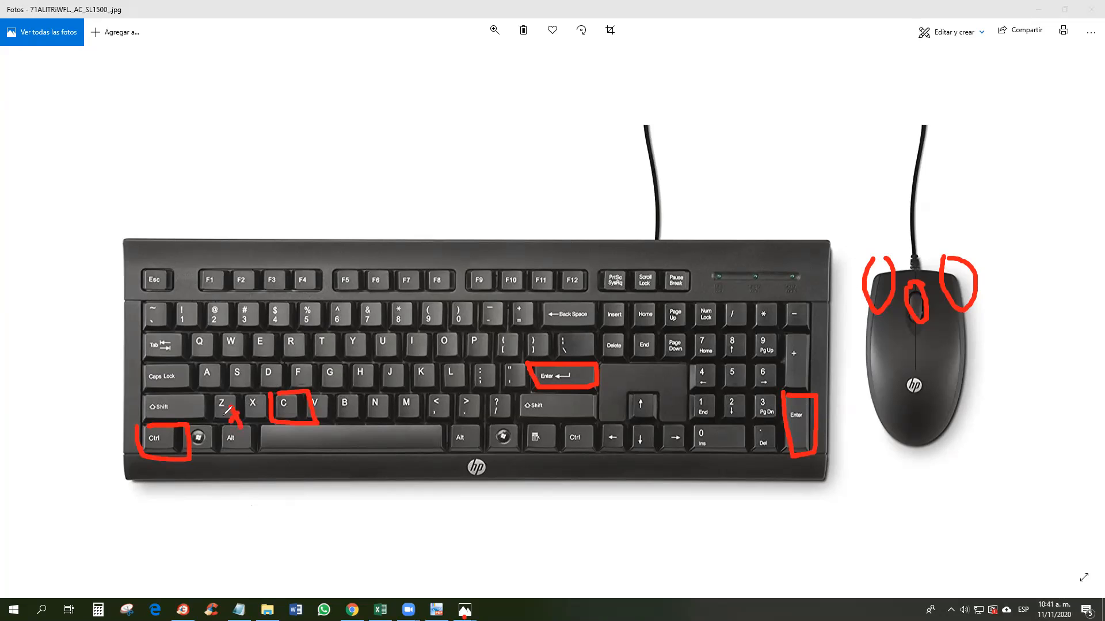
pyautogui.moveTo(242, 393)
pyautogui.mouseDown()
pyautogui.moveTo(241, 419)
pyautogui.moveTo(275, 392)
pyautogui.moveTo(249, 392)
pyautogui.mouseUp()
pyautogui.moveTo(209, 390)
pyautogui.mouseDown()
pyautogui.moveTo(211, 420)
pyautogui.moveTo(242, 420)
pyautogui.moveTo(218, 386)
pyautogui.moveTo(201, 421)
pyautogui.moveTo(195, 409)
pyautogui.mouseUp()
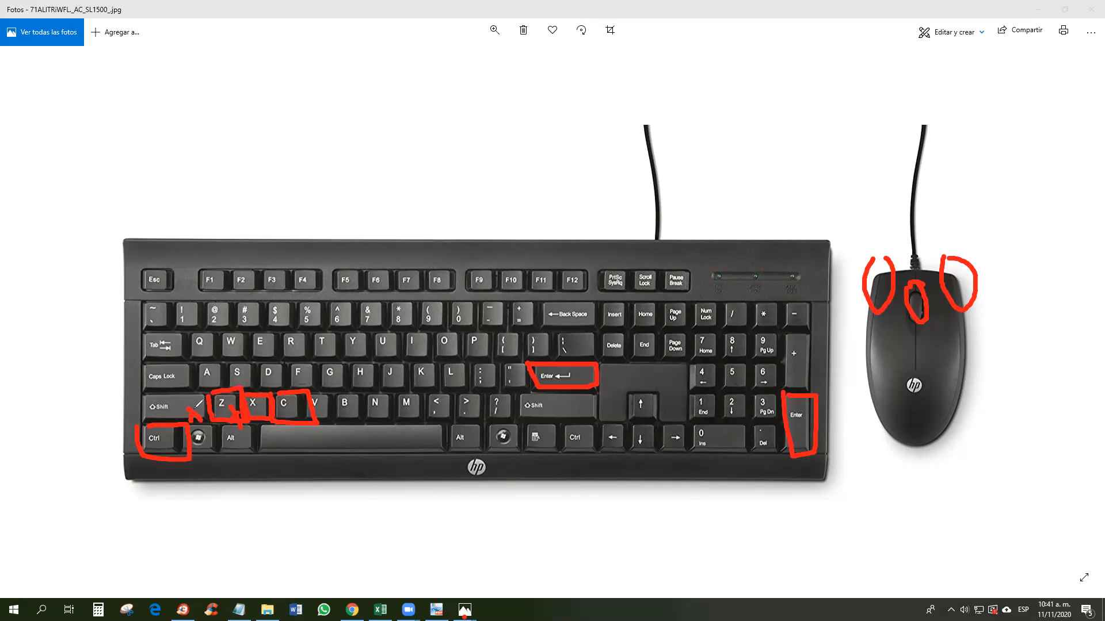
pyautogui.moveTo(300, 391)
pyautogui.mouseDown()
pyautogui.moveTo(333, 424)
pyautogui.moveTo(340, 387)
pyautogui.moveTo(300, 389)
pyautogui.mouseUp()
pyautogui.moveTo(320, 363)
pyautogui.mouseDown()
pyautogui.moveTo(318, 386)
pyautogui.moveTo(343, 389)
pyautogui.moveTo(342, 359)
pyautogui.moveTo(324, 363)
pyautogui.mouseUp()
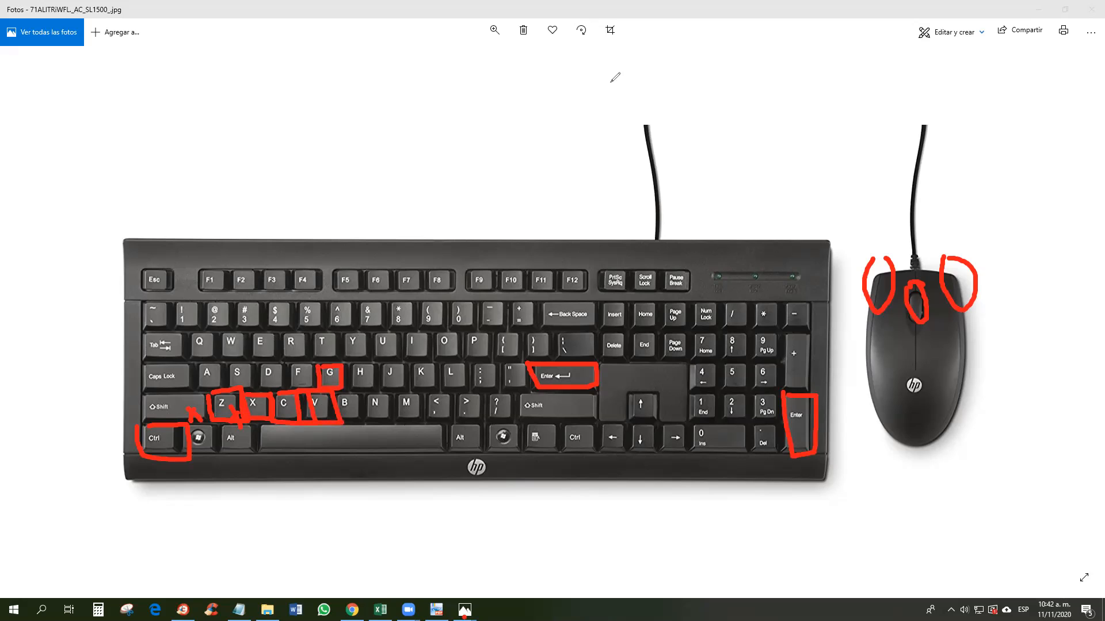
# Step: Box the left Shift, F3, F4, Tab, Back Space and Delete keys in blue
pyautogui.moveTo(141, 410)
pyautogui.mouseDown()
pyautogui.moveTo(218, 416)
pyautogui.moveTo(210, 390)
pyautogui.moveTo(134, 398)
pyautogui.mouseUp()
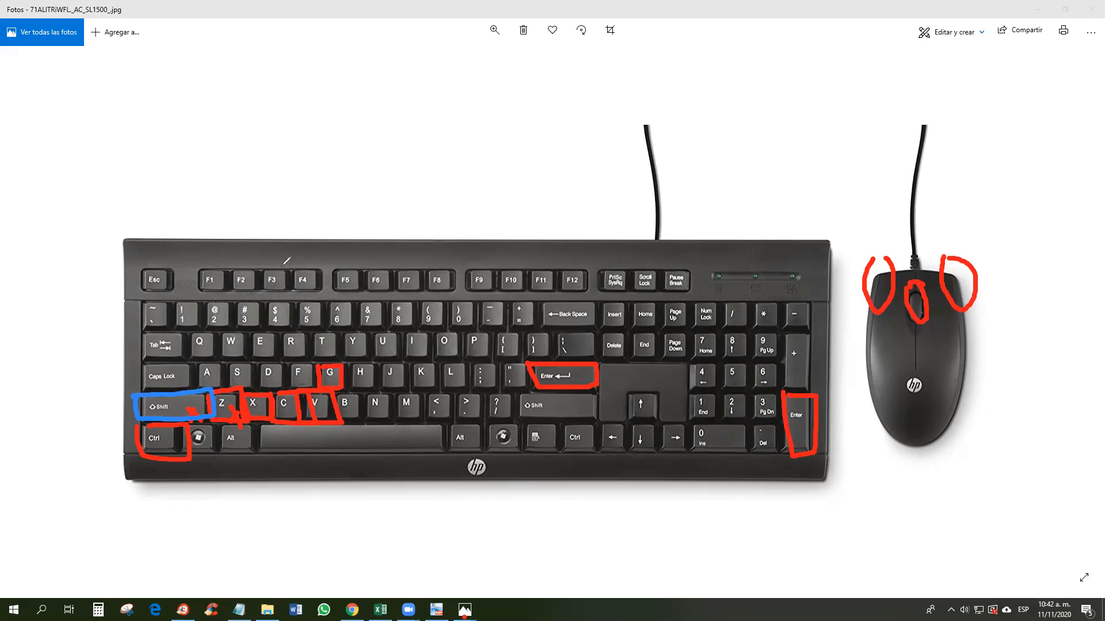
pyautogui.moveTo(291, 268)
pyautogui.mouseDown()
pyautogui.moveTo(305, 292)
pyautogui.moveTo(317, 283)
pyautogui.moveTo(294, 269)
pyautogui.moveTo(258, 296)
pyautogui.moveTo(282, 266)
pyautogui.moveTo(258, 267)
pyautogui.mouseUp()
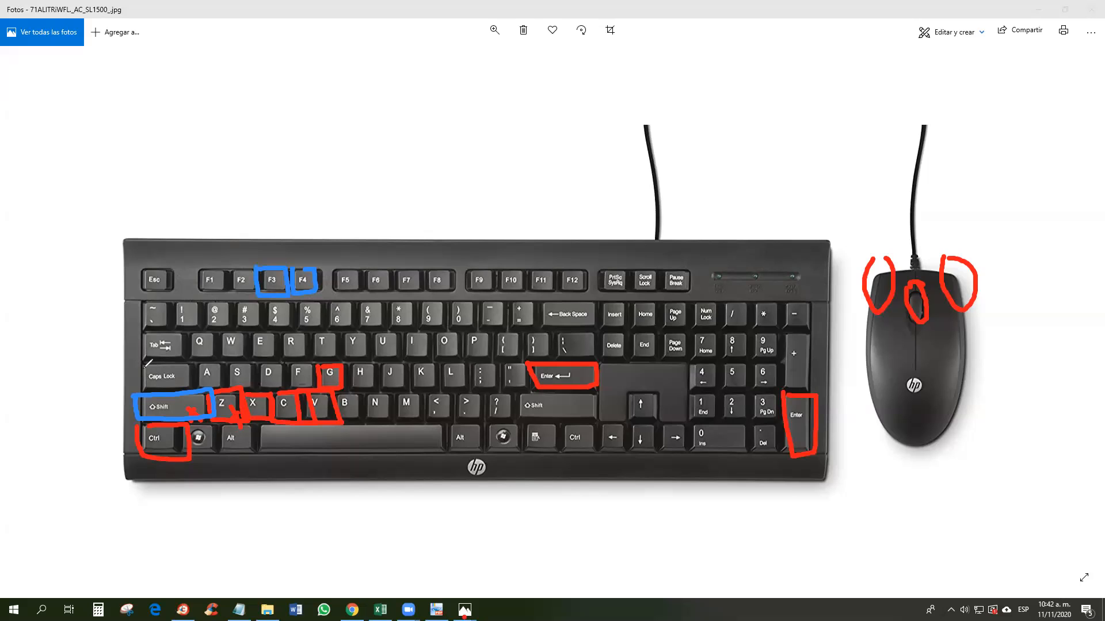
pyautogui.moveTo(141, 334)
pyautogui.mouseDown()
pyautogui.moveTo(187, 361)
pyautogui.moveTo(188, 329)
pyautogui.moveTo(138, 332)
pyautogui.mouseUp()
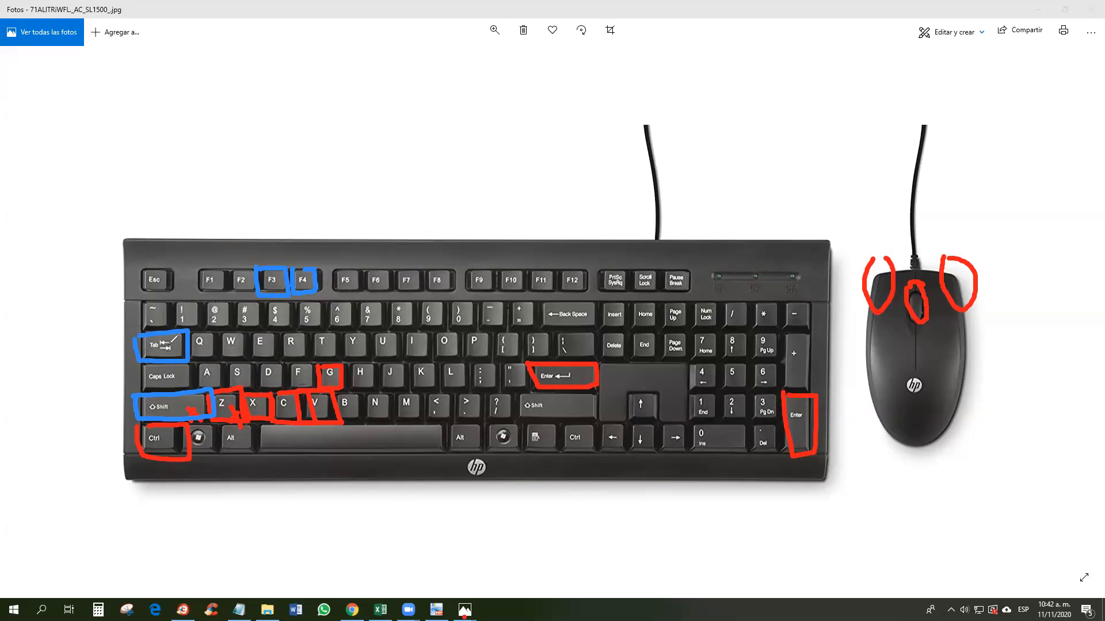
pyautogui.moveTo(533, 296)
pyautogui.mouseDown()
pyautogui.moveTo(543, 325)
pyautogui.moveTo(593, 323)
pyautogui.moveTo(595, 300)
pyautogui.moveTo(534, 297)
pyautogui.mouseUp()
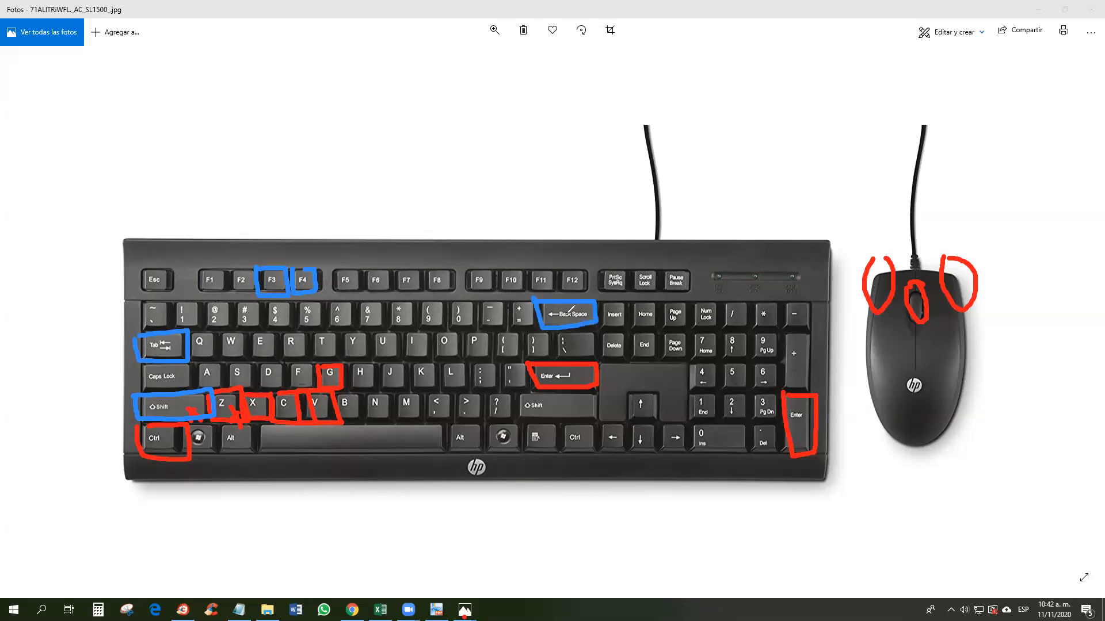
pyautogui.click(601, 332)
pyautogui.moveTo(601, 332)
pyautogui.mouseDown()
pyautogui.moveTo(603, 358)
pyautogui.moveTo(630, 354)
pyautogui.moveTo(632, 328)
pyautogui.moveTo(603, 333)
pyautogui.mouseUp()
# Step: Outline the numpad / and - keys, the arrow block, both Alt keys and + = in blue
pyautogui.moveTo(723, 301)
pyautogui.mouseDown()
pyautogui.moveTo(723, 326)
pyautogui.moveTo(748, 326)
pyautogui.moveTo(750, 300)
pyautogui.moveTo(728, 299)
pyautogui.mouseUp()
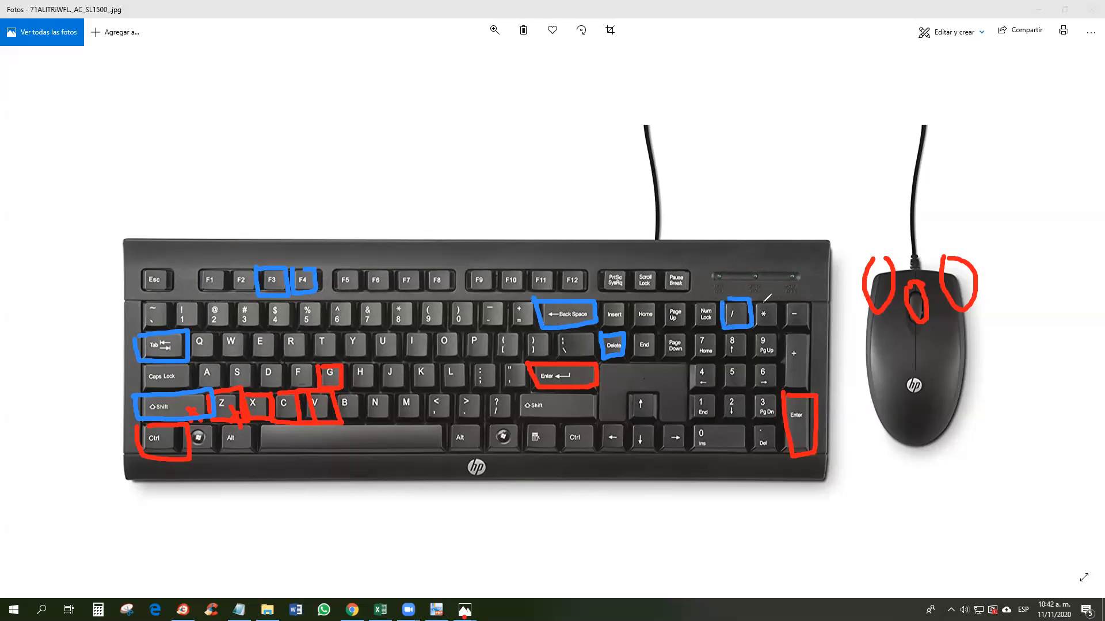
pyautogui.moveTo(782, 297)
pyautogui.mouseDown()
pyautogui.moveTo(784, 326)
pyautogui.moveTo(812, 305)
pyautogui.moveTo(787, 297)
pyautogui.moveTo(787, 398)
pyautogui.moveTo(821, 352)
pyautogui.moveTo(793, 324)
pyautogui.mouseUp()
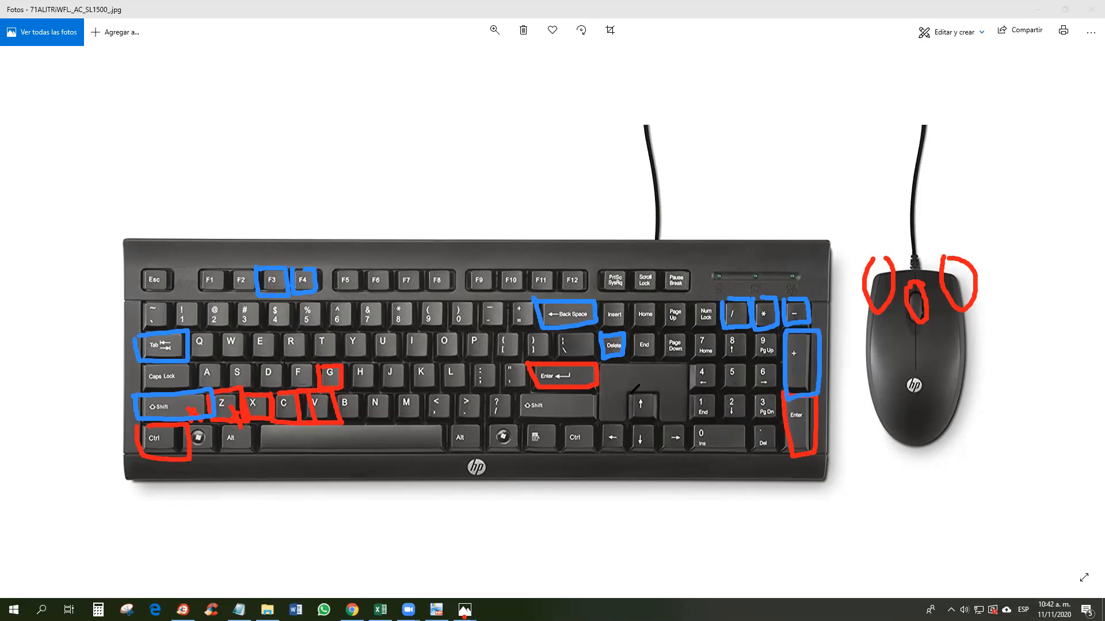
pyautogui.moveTo(597, 384)
pyautogui.mouseDown()
pyautogui.moveTo(605, 449)
pyautogui.moveTo(684, 453)
pyautogui.moveTo(688, 410)
pyautogui.moveTo(611, 384)
pyautogui.moveTo(602, 389)
pyautogui.moveTo(640, 419)
pyautogui.moveTo(644, 443)
pyautogui.moveTo(669, 435)
pyautogui.mouseUp()
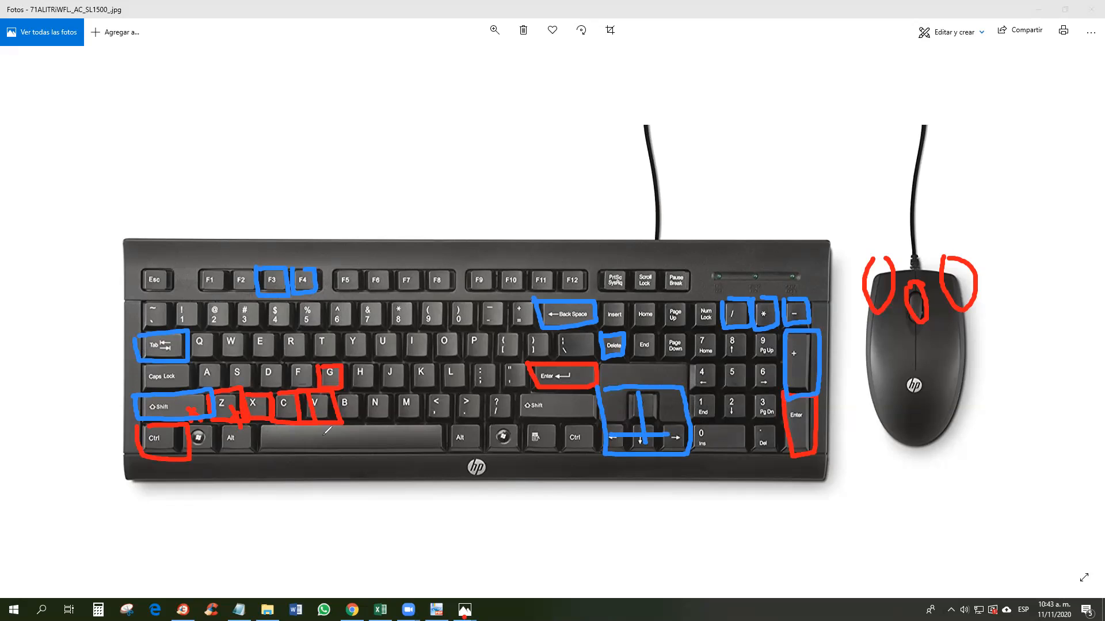
pyautogui.moveTo(216, 425)
pyautogui.mouseDown()
pyautogui.moveTo(222, 457)
pyautogui.moveTo(270, 429)
pyautogui.moveTo(221, 424)
pyautogui.mouseUp()
pyautogui.moveTo(441, 426)
pyautogui.mouseDown()
pyautogui.moveTo(499, 450)
pyautogui.moveTo(487, 423)
pyautogui.moveTo(453, 424)
pyautogui.mouseUp()
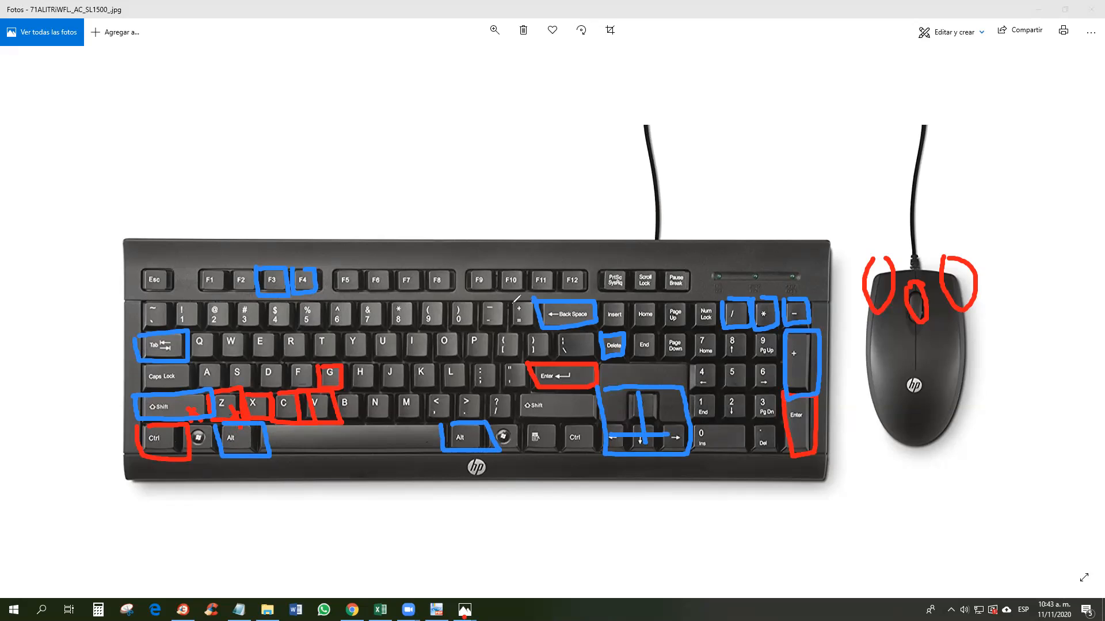
pyautogui.moveTo(512, 301)
pyautogui.mouseDown()
pyautogui.moveTo(514, 323)
pyautogui.moveTo(539, 326)
pyautogui.moveTo(535, 301)
pyautogui.mouseUp()
# Step: Draw and box a blue equals sign above the keyboard and link left Shift to right Alt
pyautogui.click(525, 213)
pyautogui.moveTo(525, 213)
pyautogui.mouseDown()
pyautogui.moveTo(549, 213)
pyautogui.moveTo(548, 227)
pyautogui.mouseUp()
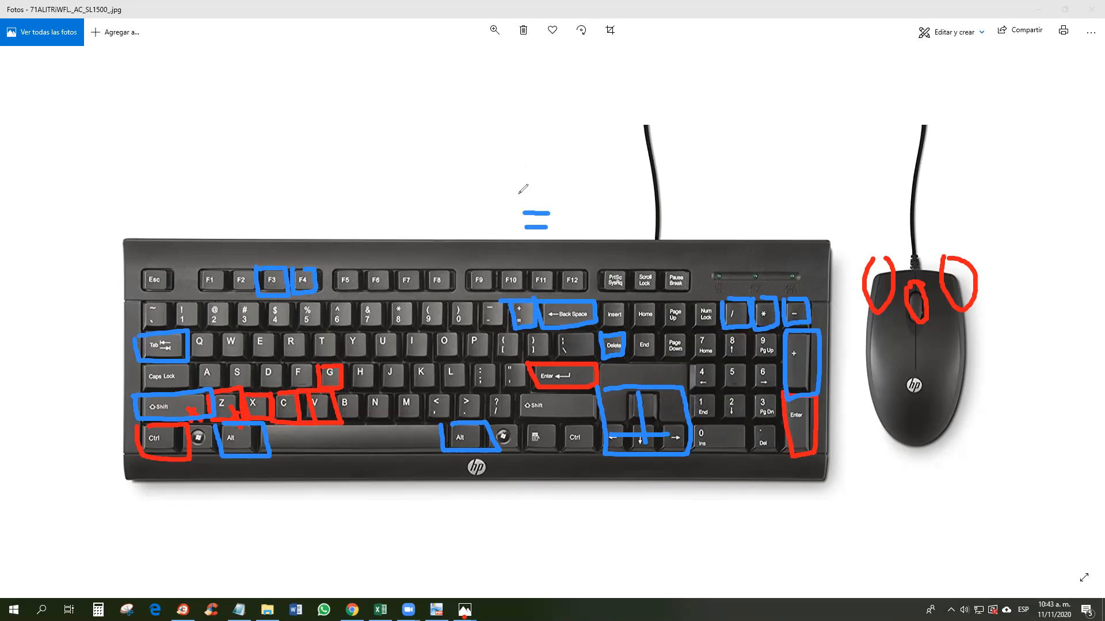
pyautogui.moveTo(510, 203)
pyautogui.mouseDown()
pyautogui.moveTo(561, 233)
pyautogui.moveTo(564, 190)
pyautogui.moveTo(507, 198)
pyautogui.mouseUp()
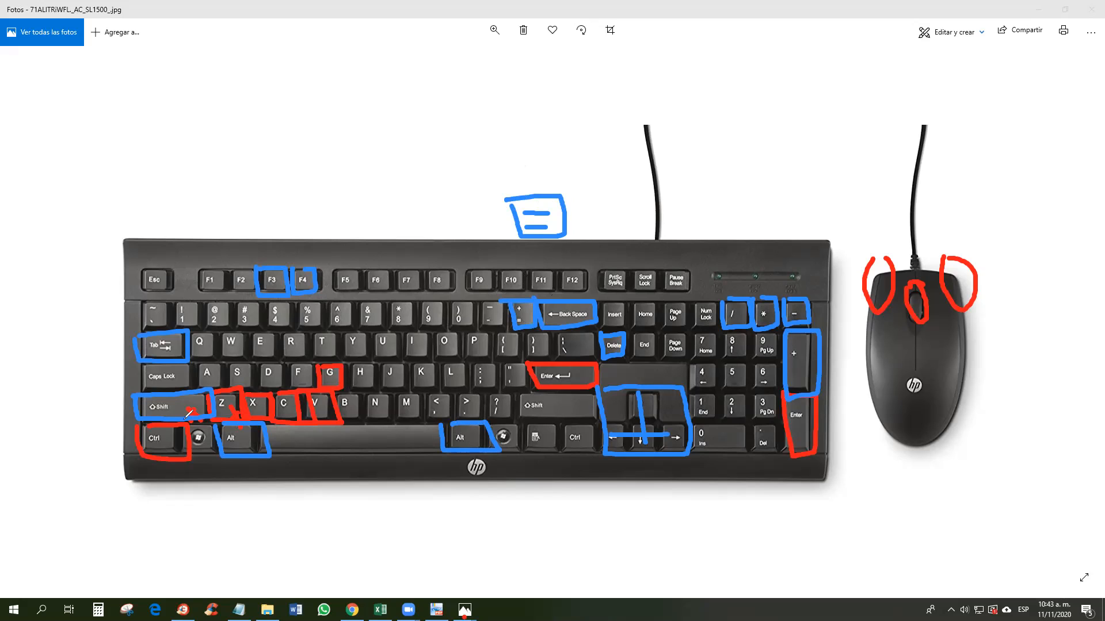
pyautogui.moveTo(167, 412)
pyautogui.mouseDown()
pyautogui.moveTo(452, 418)
pyautogui.moveTo(517, 311)
pyautogui.mouseUp()
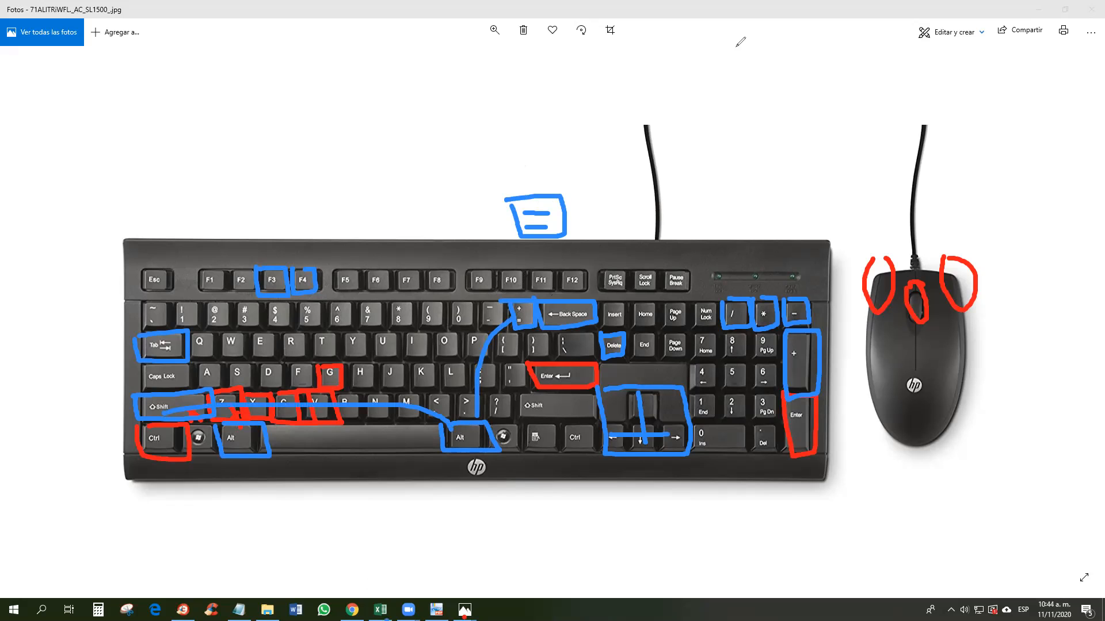
pyautogui.click(381, 610)
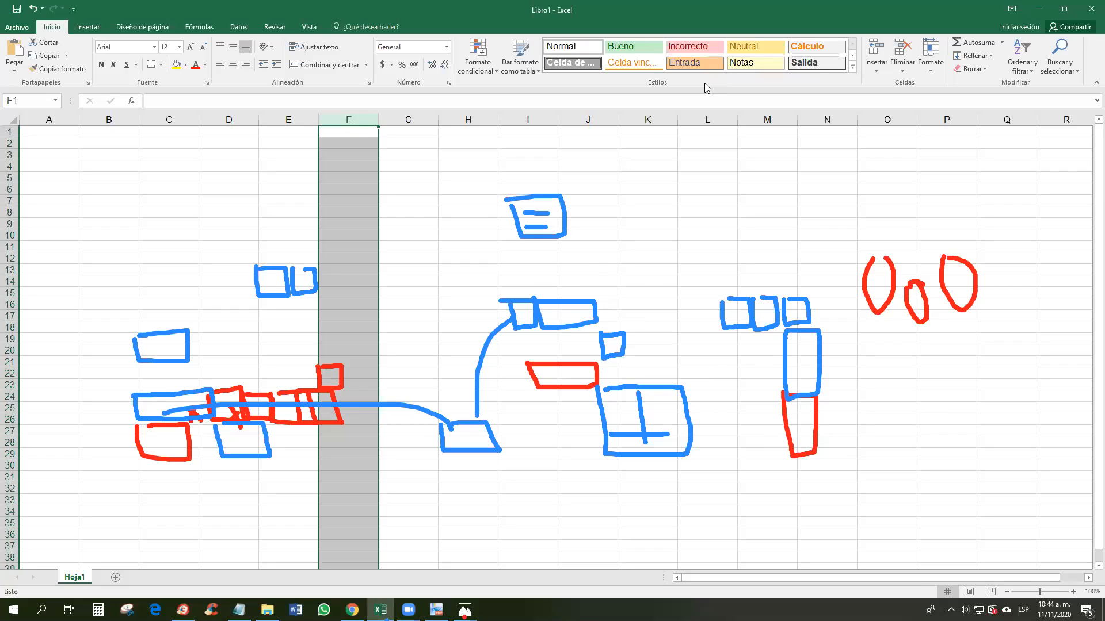
# Step: Erase all screen ink, then demonstrate selecting columns A through F and rows 1 to 35
pyautogui.click(640, 13)
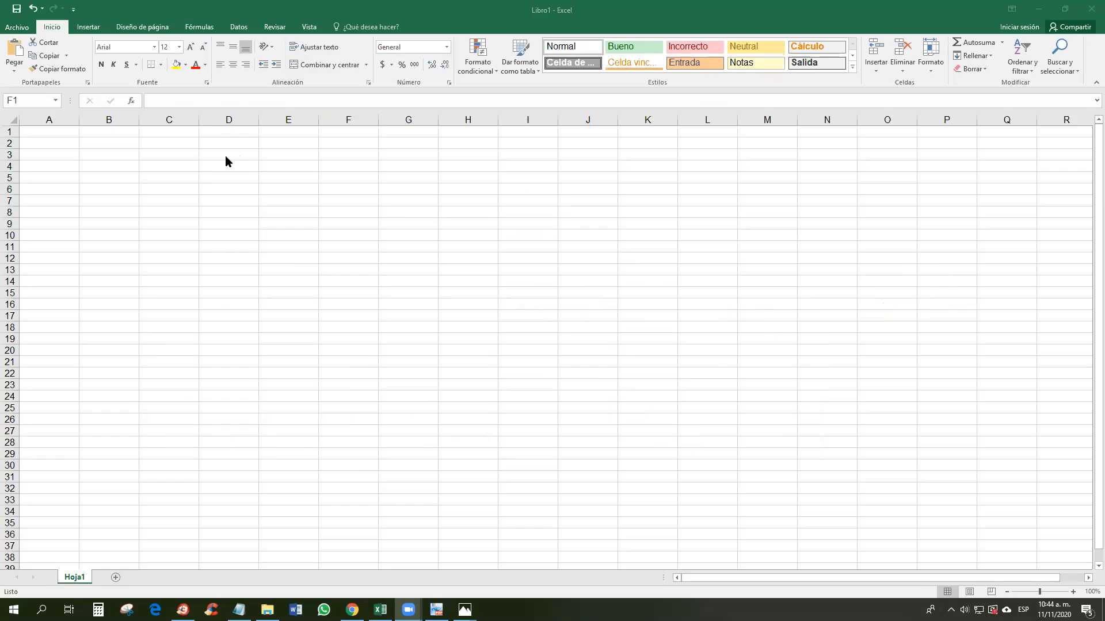
pyautogui.click(54, 119)
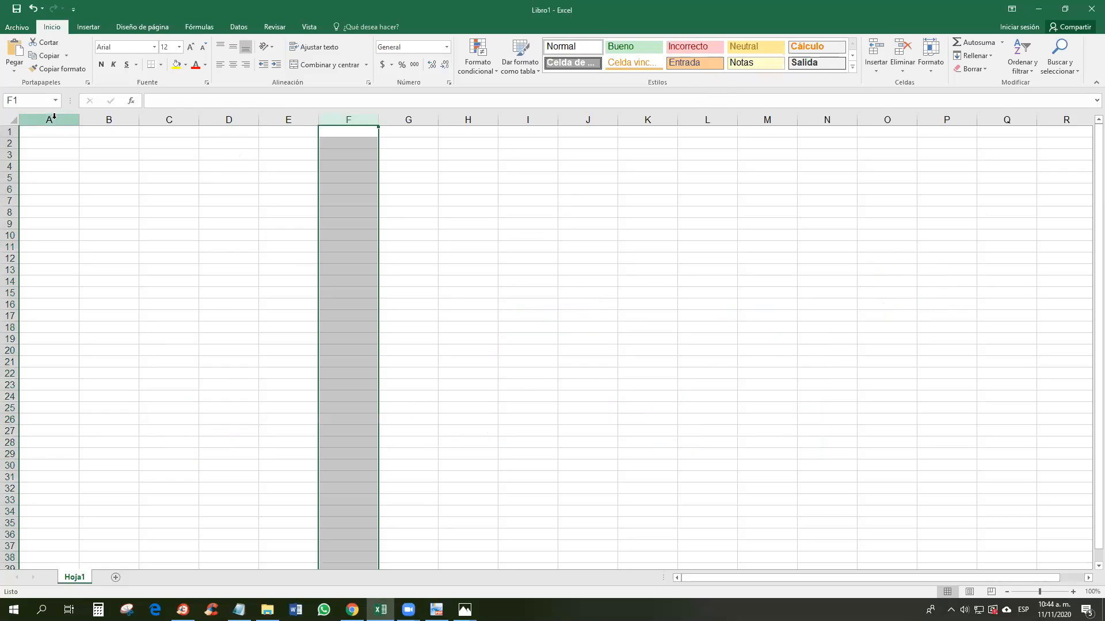
pyautogui.click(53, 118)
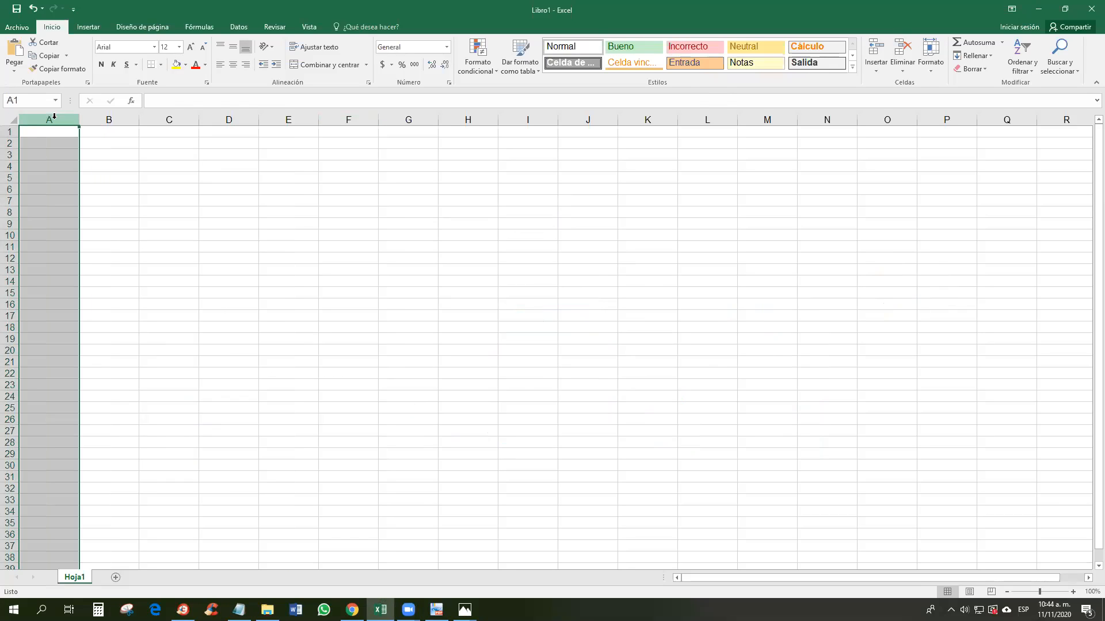
pyautogui.click(97, 118)
pyautogui.click(184, 118)
pyautogui.click(241, 118)
pyautogui.click(276, 118)
pyautogui.click(331, 120)
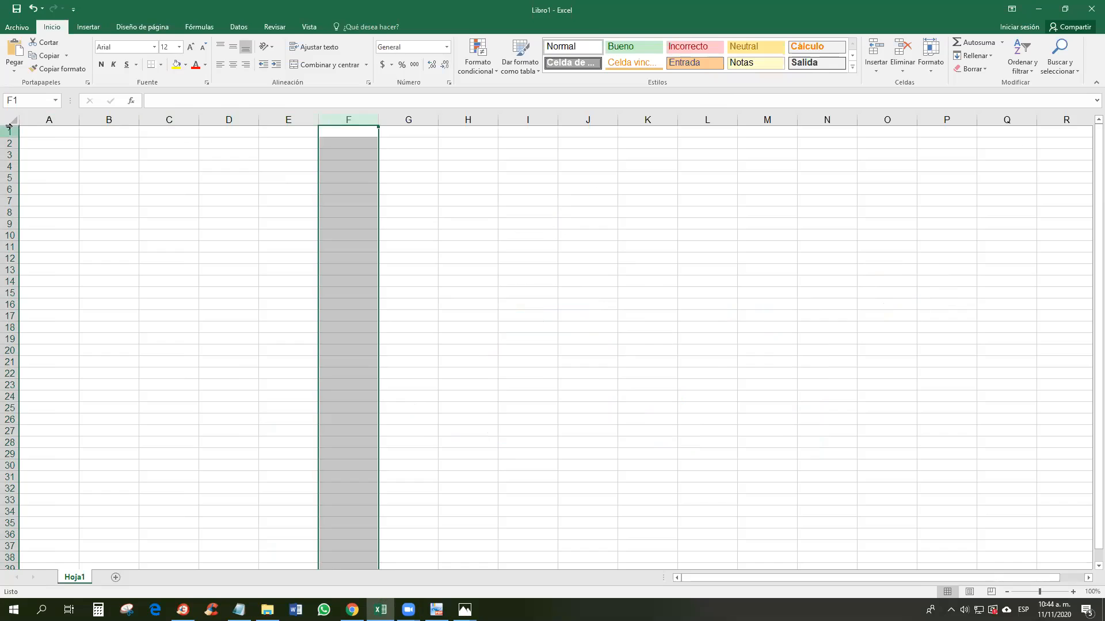
pyautogui.moveTo(7, 132); pyautogui.dragTo(5, 522)
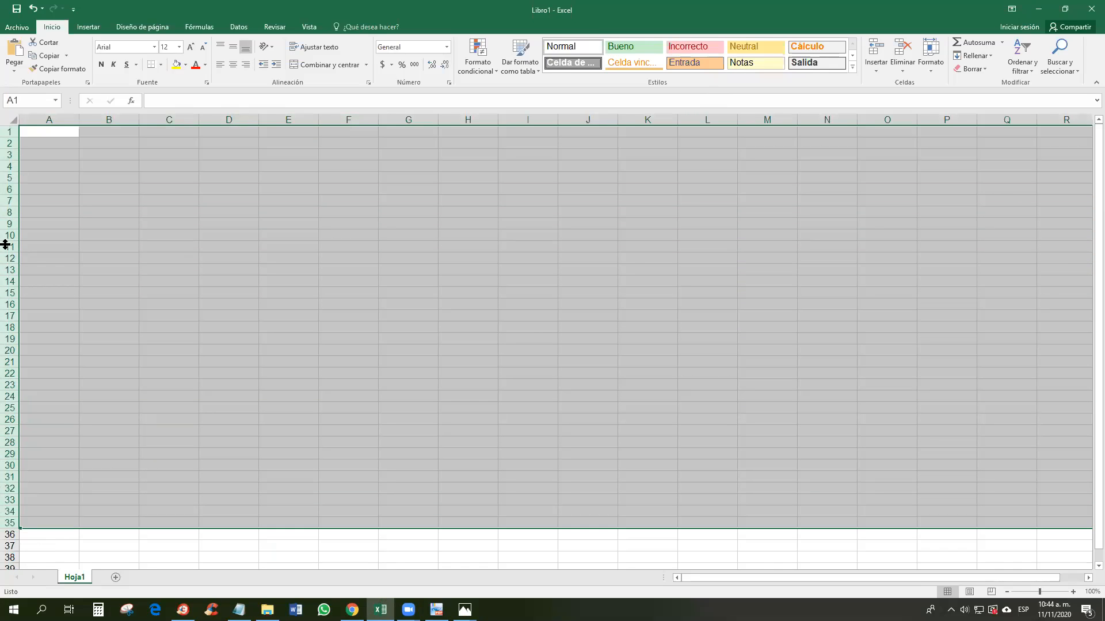
pyautogui.click(436, 610)
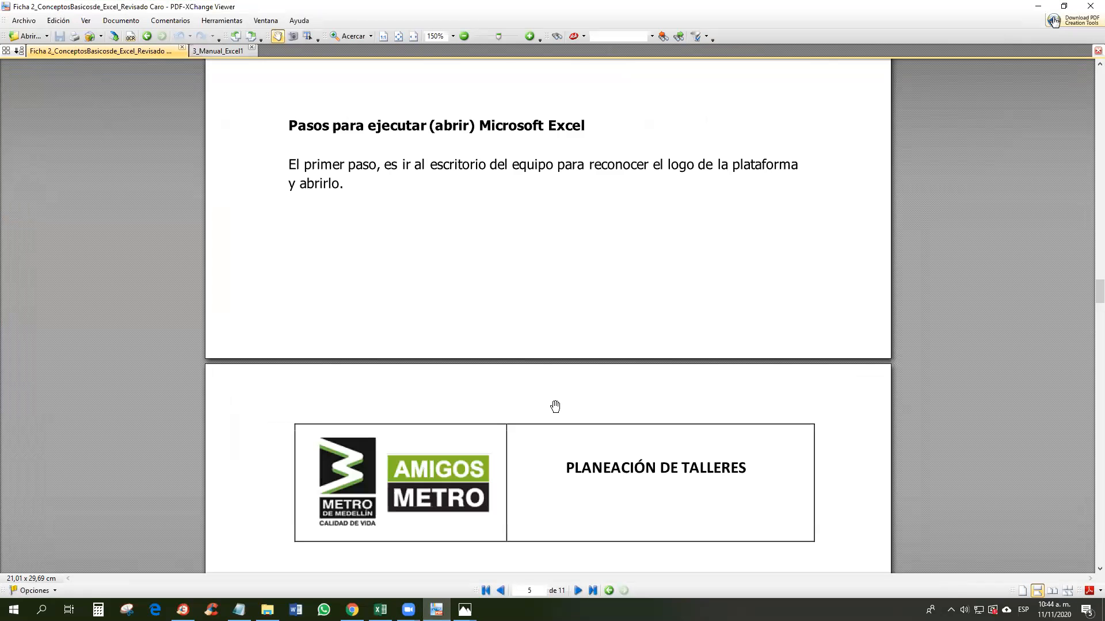
# Step: Switch to the 3_Manual_Excel1 guide and scroll down to PASO 8
pyautogui.hotkey('ctrl', 'Tab')
pyautogui.scroll(-15, 536, 323)
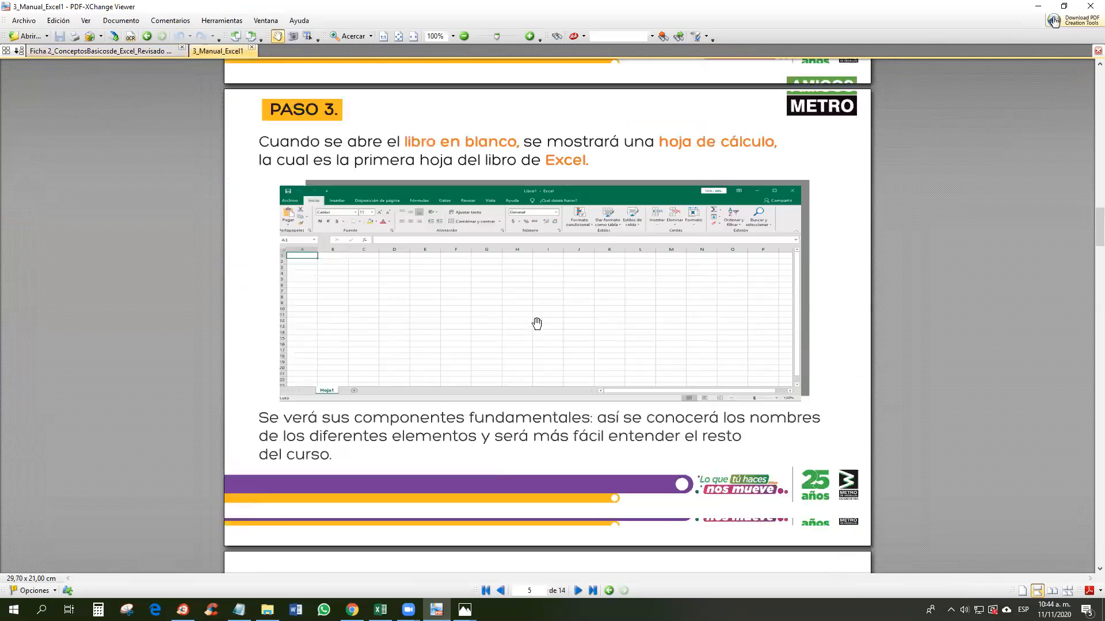
pyautogui.scroll(-20, 537, 322)
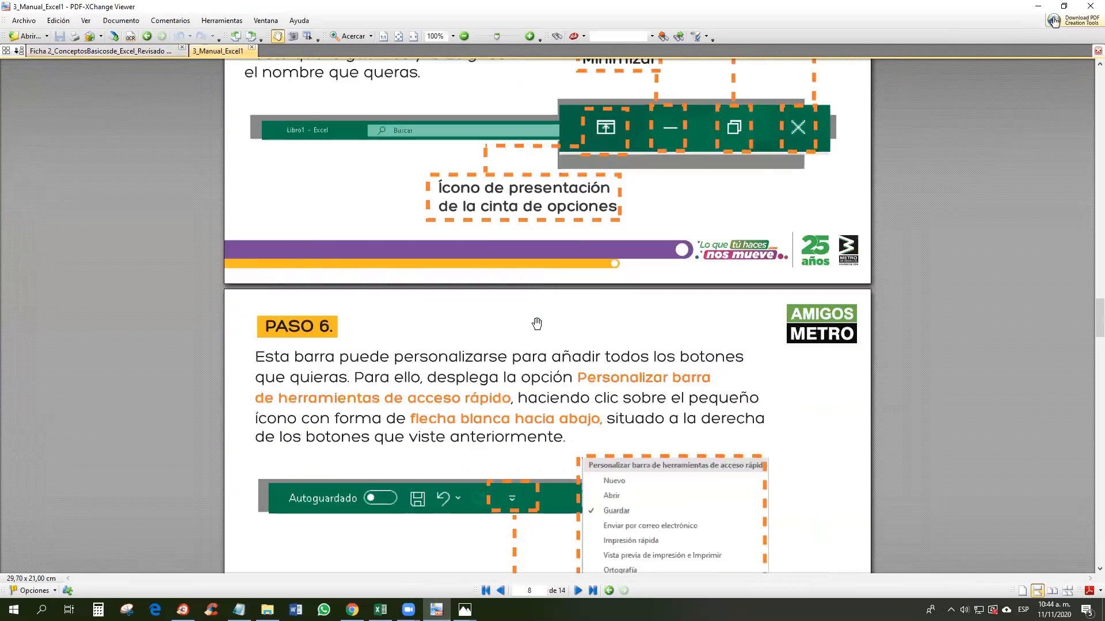
pyautogui.scroll(-10, 537, 323)
pyautogui.scroll(-7, 537, 323)
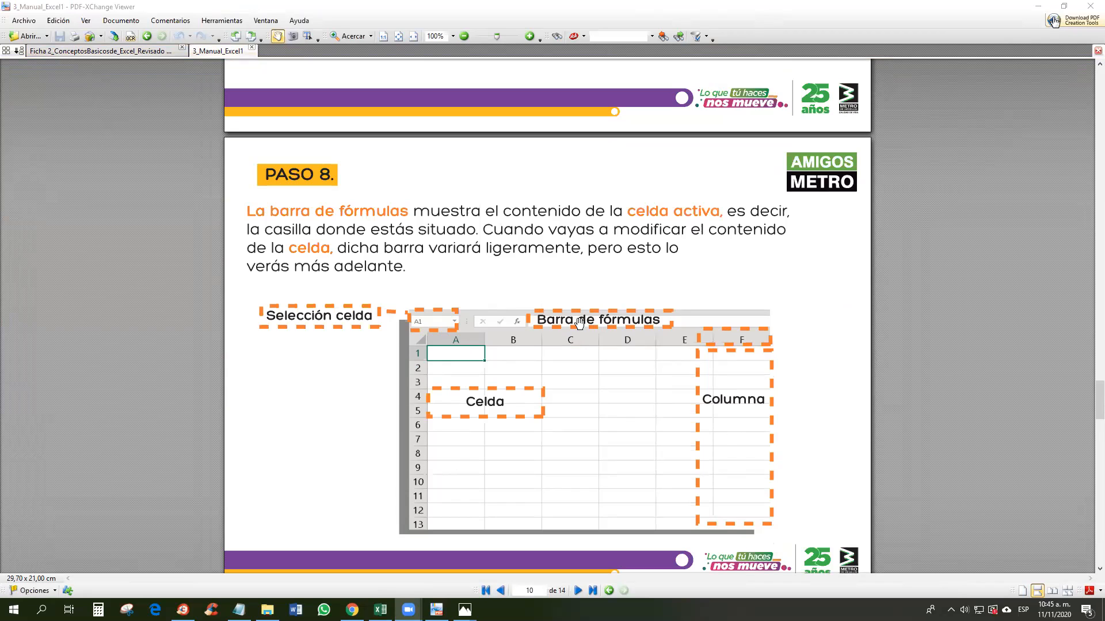
# Step: Return to the Excel workbook and select cell D4
pyautogui.click(380, 610)
pyautogui.click(270, 99)
pyautogui.click(204, 163)
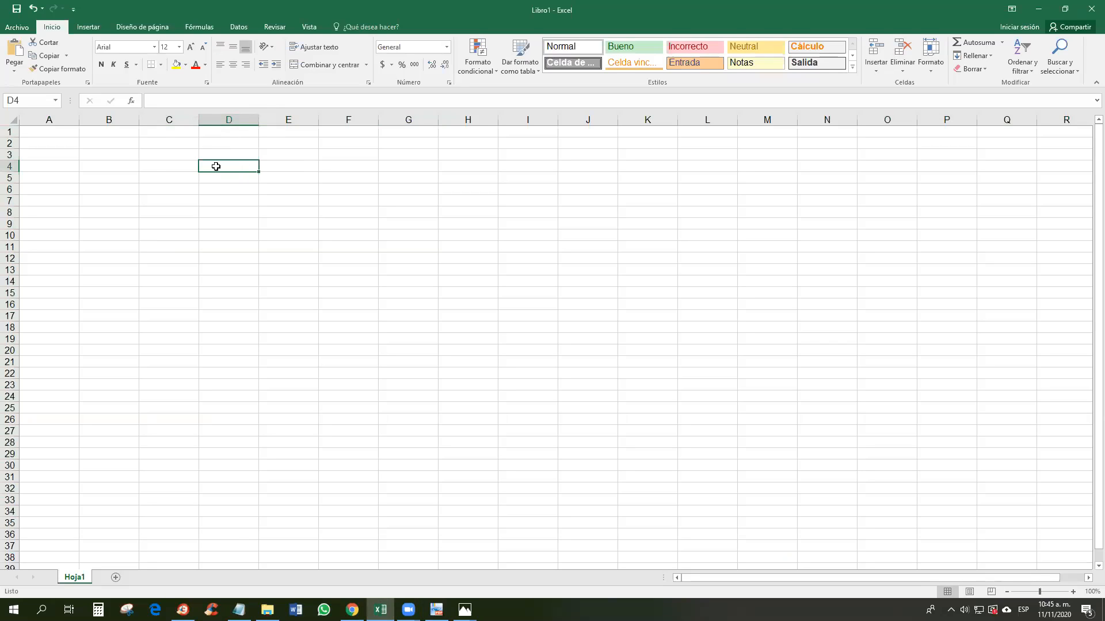
pyautogui.click(282, 166)
pyautogui.click(344, 166)
pyautogui.click(397, 166)
pyautogui.click(443, 167)
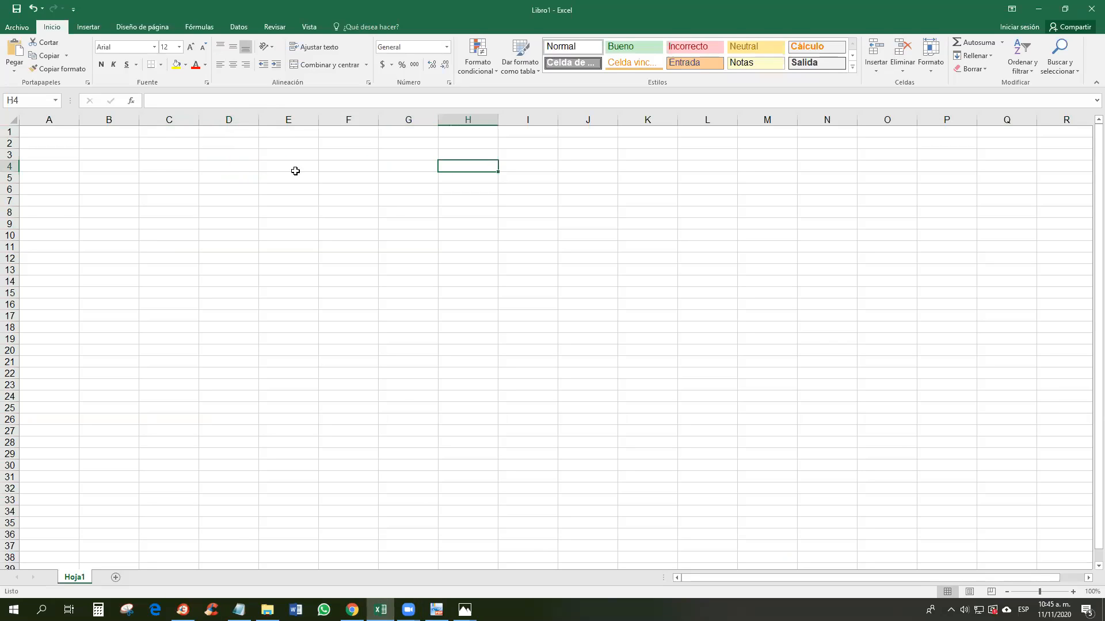
pyautogui.click(241, 166)
pyautogui.write('CELDA')
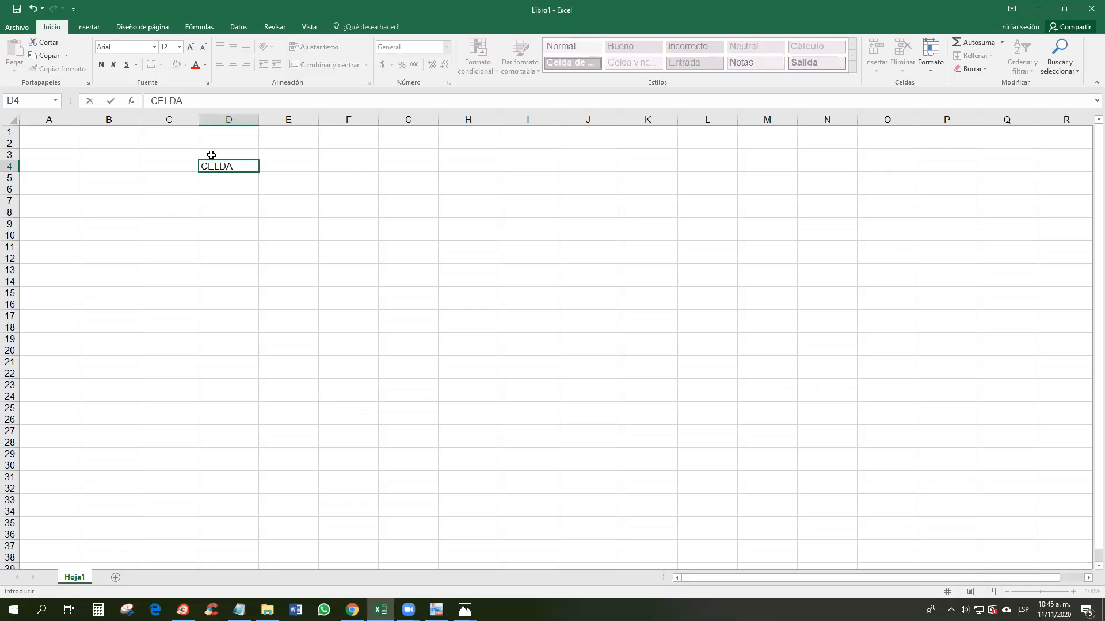
pyautogui.click(253, 194)
pyautogui.click(234, 166)
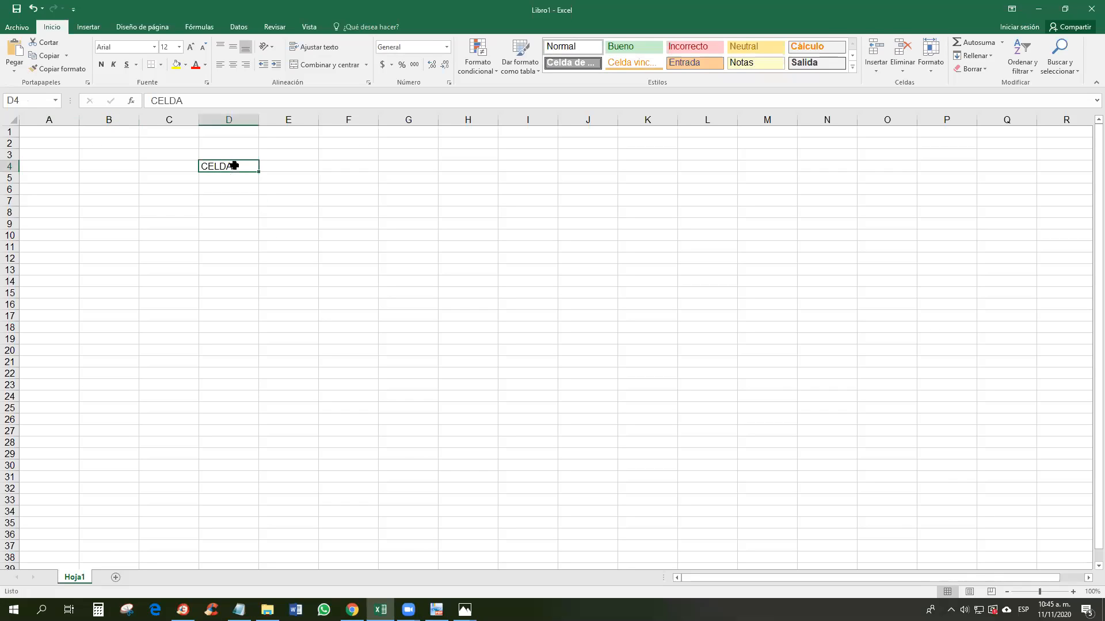
pyautogui.click(230, 120)
pyautogui.click(10, 166)
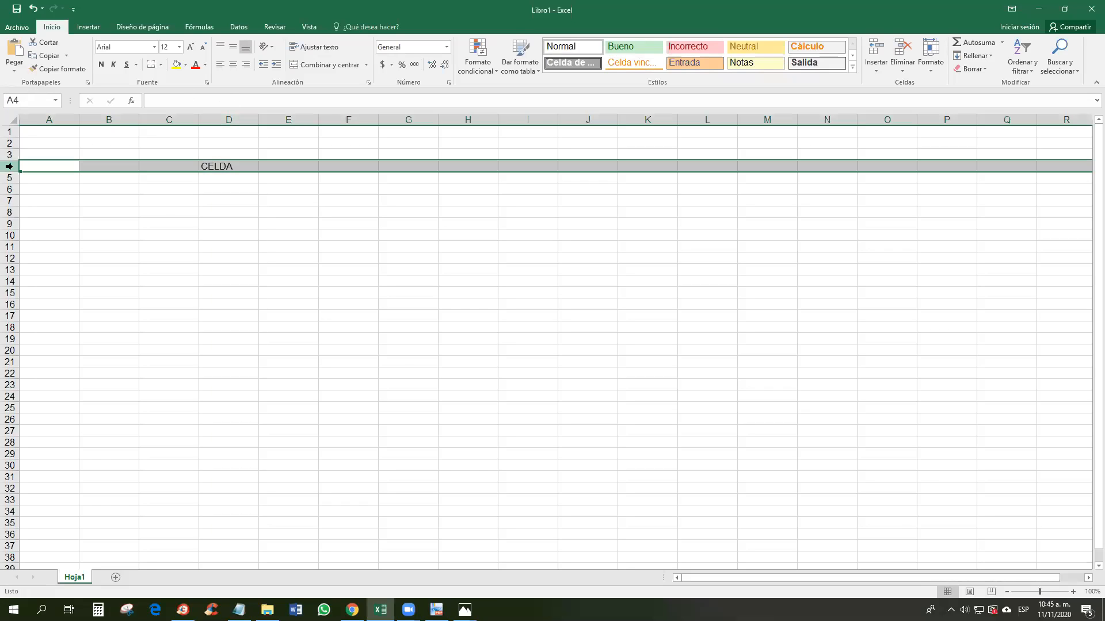
pyautogui.click(236, 165)
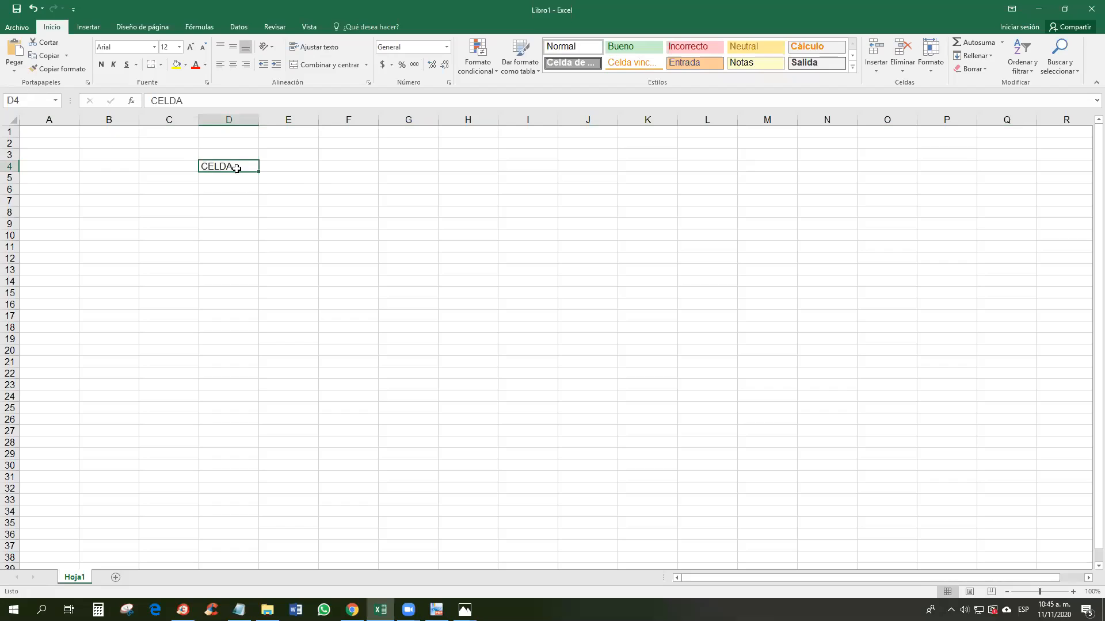
pyautogui.doubleClick(234, 166)
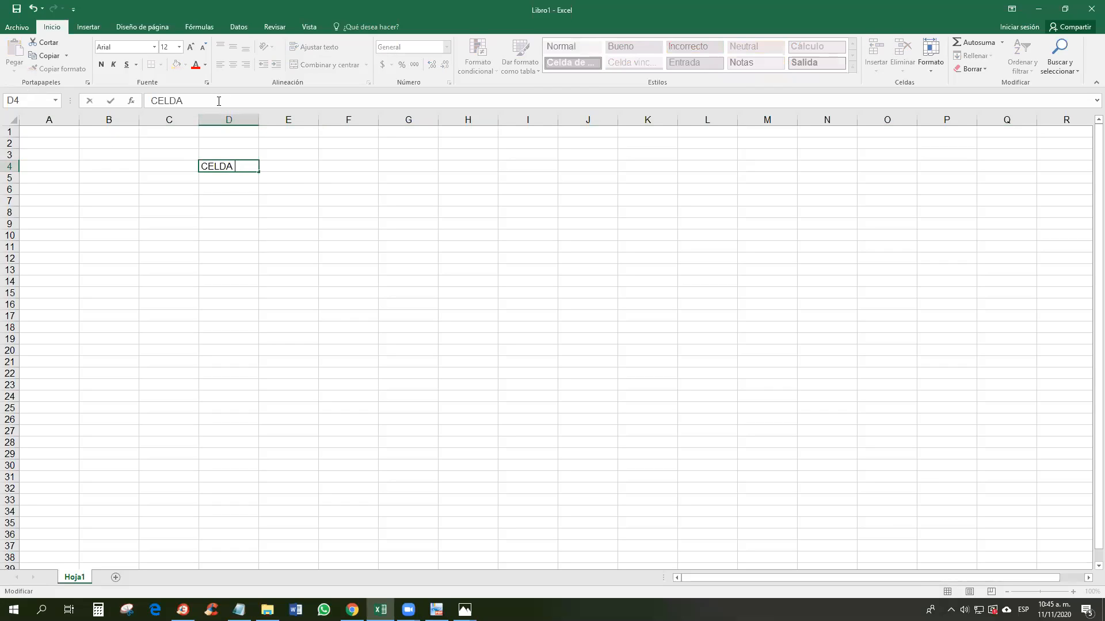
pyautogui.moveTo(203, 99); pyautogui.dragTo(151, 98)
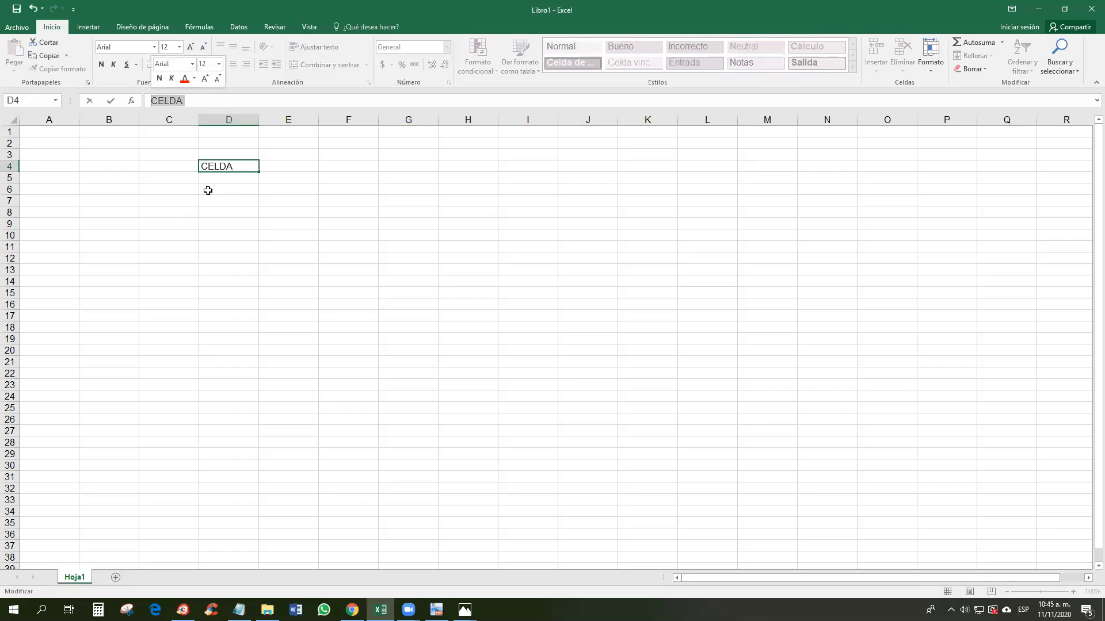
pyautogui.click(236, 166)
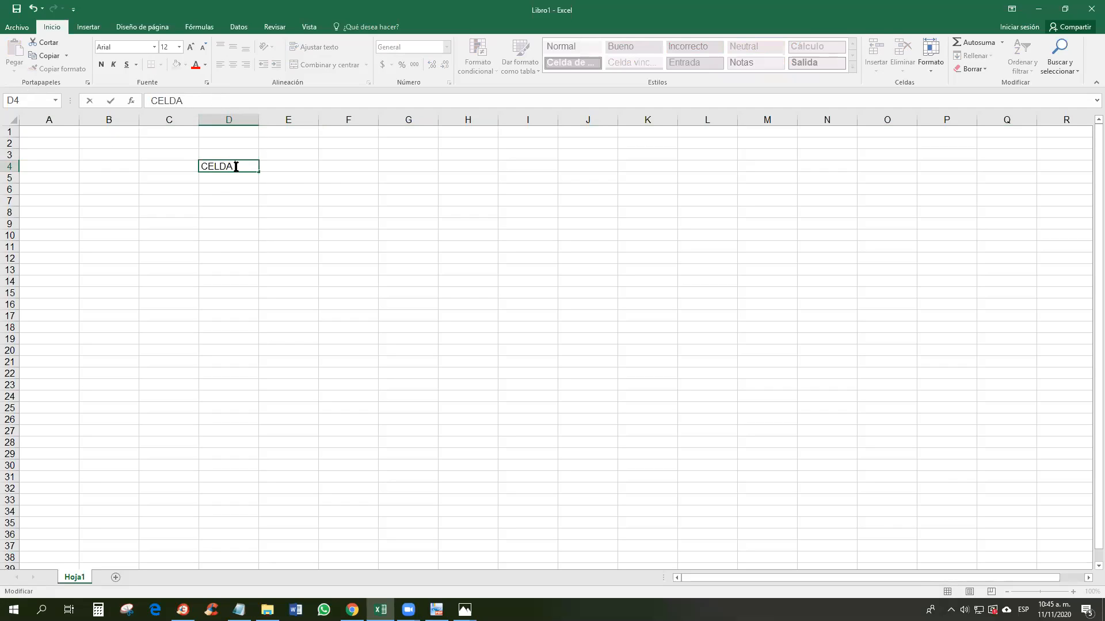
pyautogui.click(233, 199)
pyautogui.click(232, 164)
pyautogui.doubleClick(237, 165)
pyautogui.write('JHIVDUVNUV9')
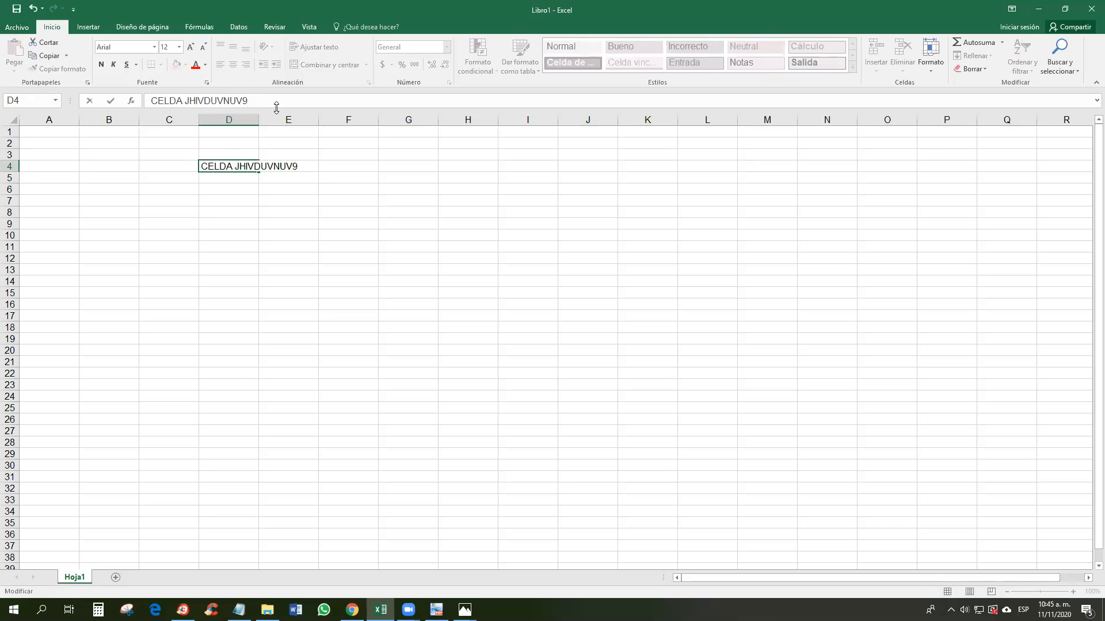
pyautogui.moveTo(277, 108); pyautogui.dragTo(264, 510)
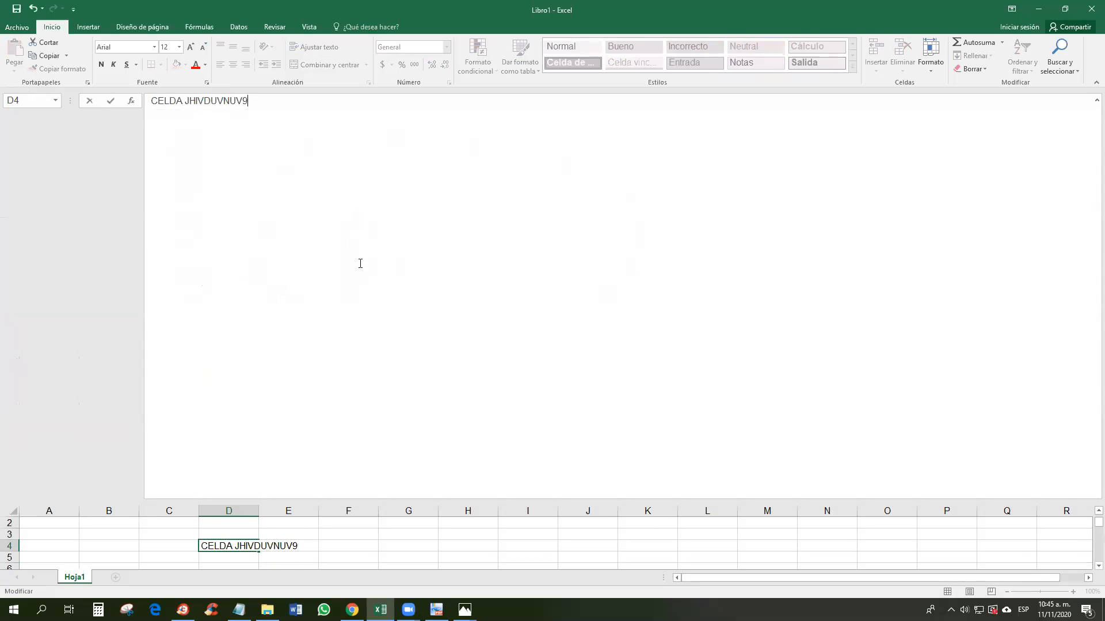
pyautogui.hotkey('ctrl', 'z')
pyautogui.hotkey('ctrl', 'y')
pyautogui.moveTo(386, 498); pyautogui.dragTo(387, 109)
pyautogui.click(289, 201)
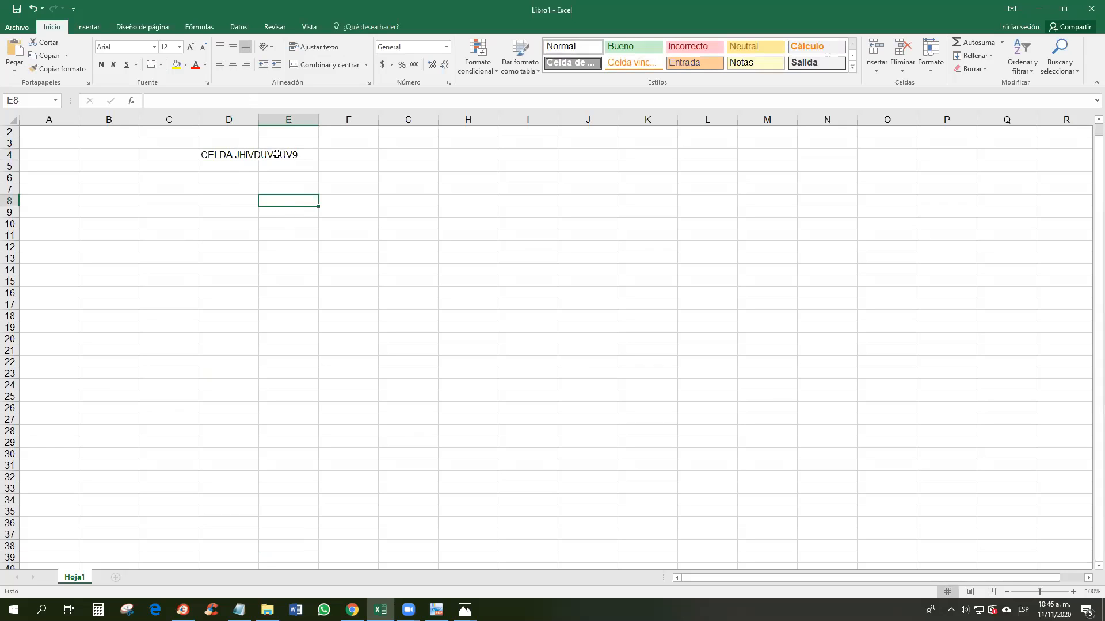
pyautogui.click(242, 154)
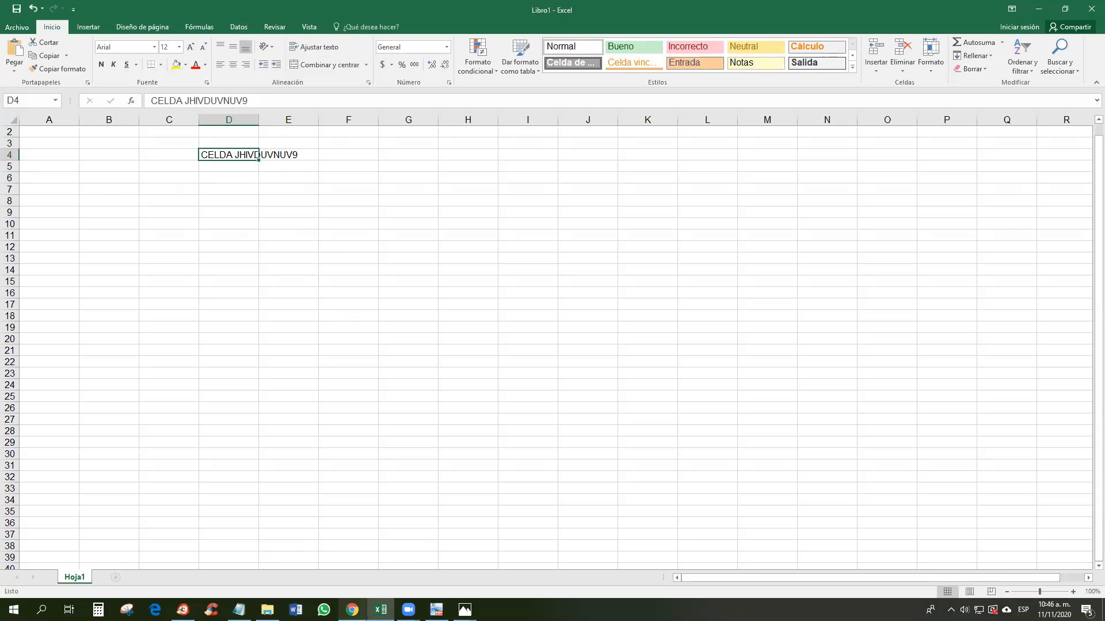
# Step: Select the desatrasar definition paragraph in Chrome's featured snippet
pyautogui.click(352, 610)
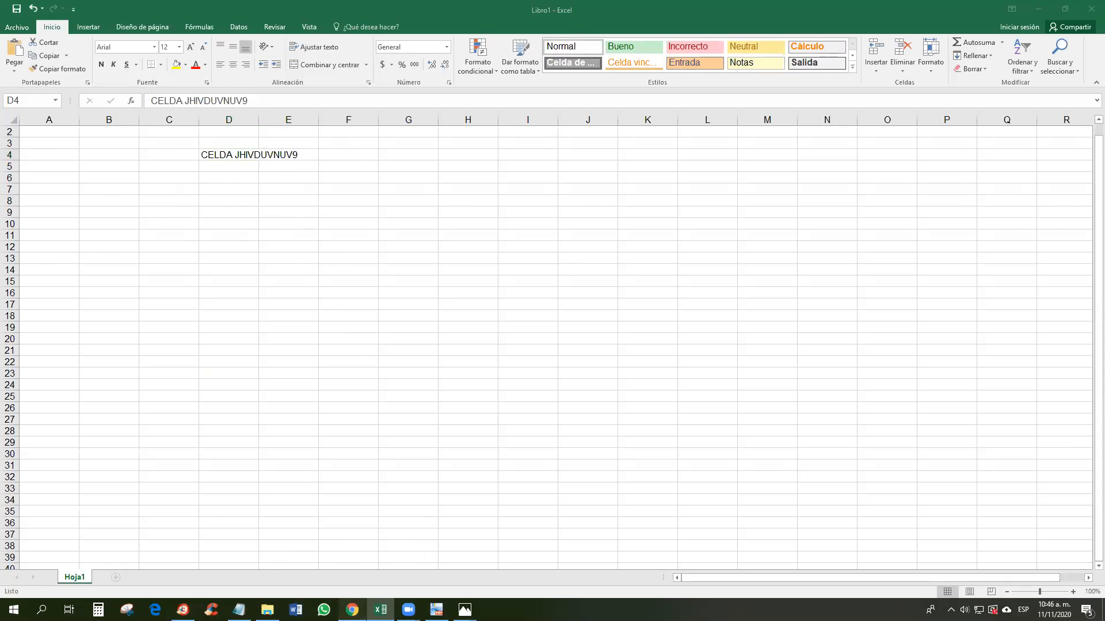
pyautogui.click(794, 5)
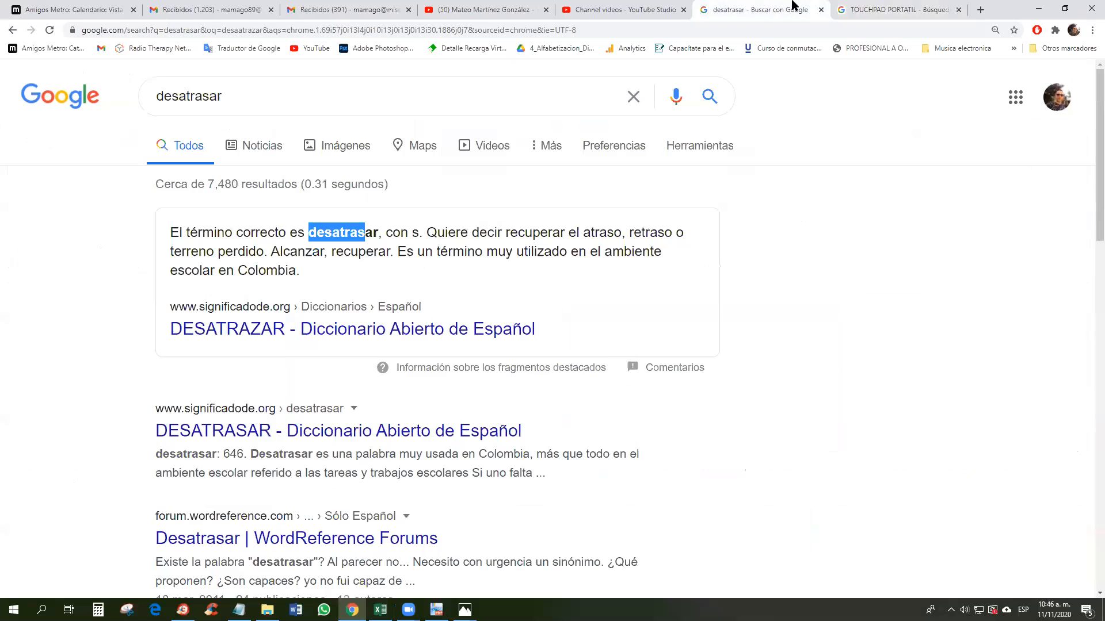
pyautogui.click(213, 234)
pyautogui.moveTo(170, 232); pyautogui.dragTo(302, 275)
pyautogui.press('super+c')
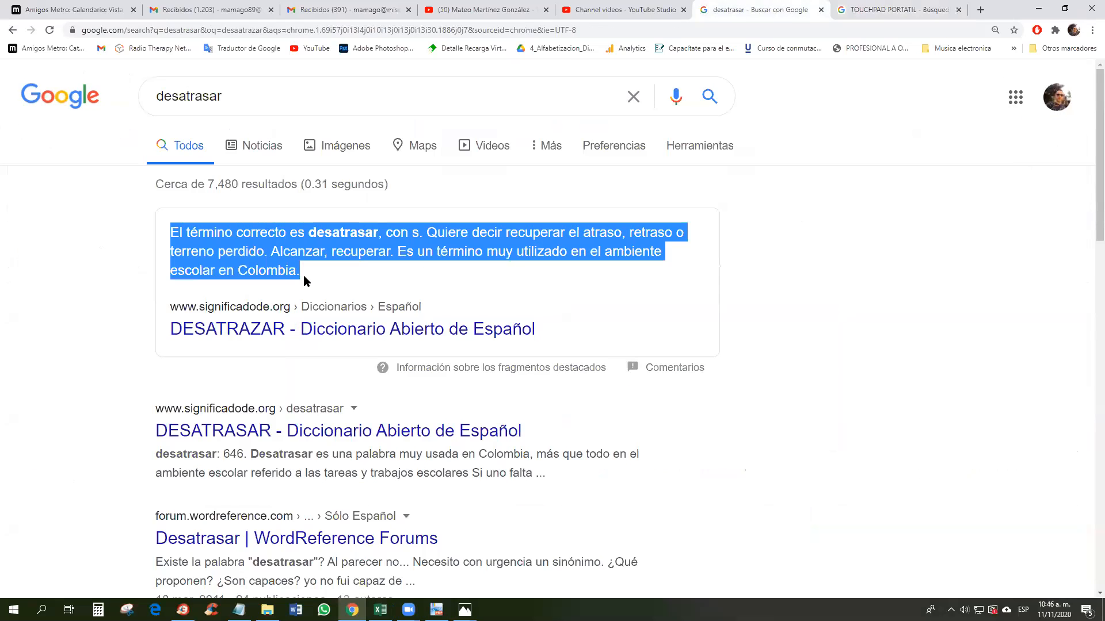
# Step: Copy the selected definition paragraph with Copiar from the right-click menu
pyautogui.click(380, 610)
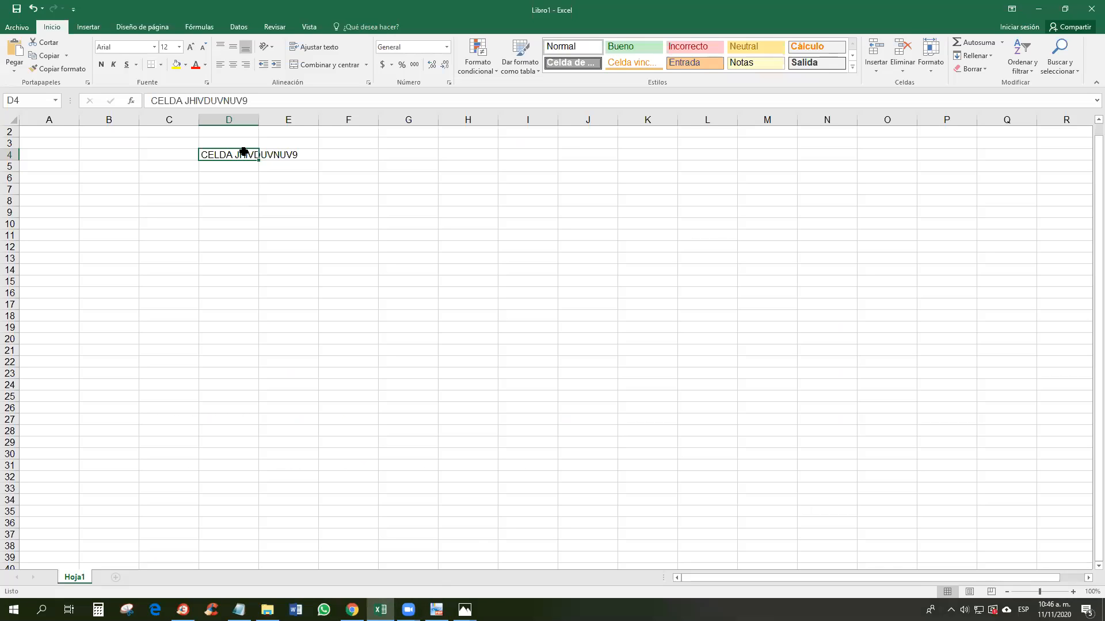
pyautogui.click(353, 610)
pyautogui.rightClick(404, 248)
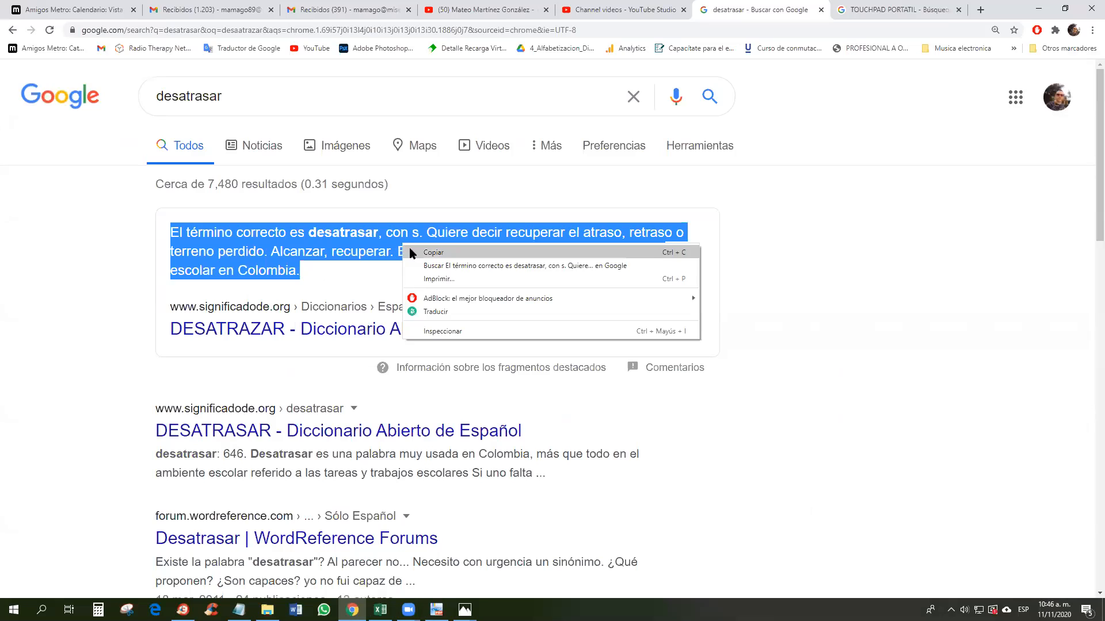
pyautogui.click(433, 252)
pyautogui.click(380, 610)
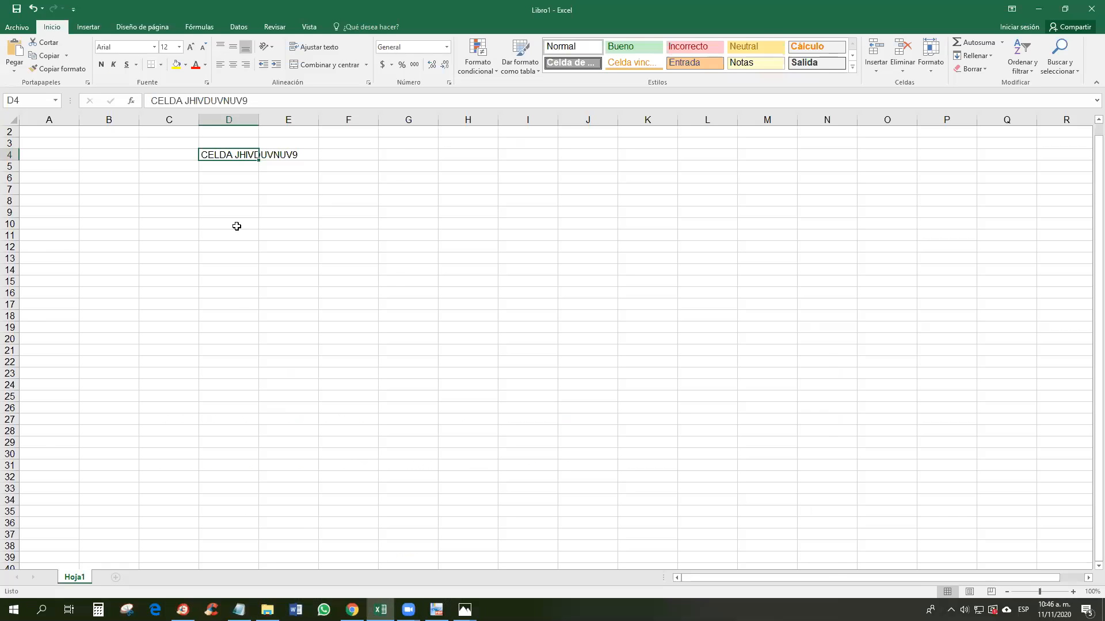
# Step: Select all of the existing text in Excel cell D4 for editing
pyautogui.rightClick(230, 152)
pyautogui.doubleClick(217, 157)
pyautogui.moveTo(201, 155); pyautogui.dragTo(324, 150)
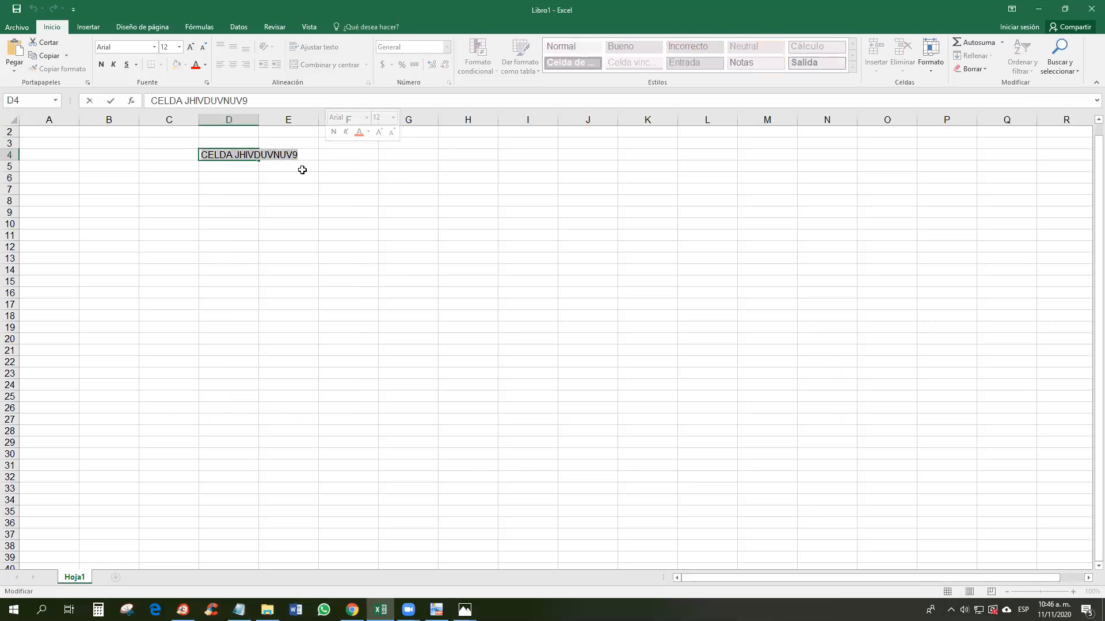
# Step: Replace D4's text with the pasted desatrasar definition and apply Ajustar texto to wrap it
pyautogui.press('BackSpace')
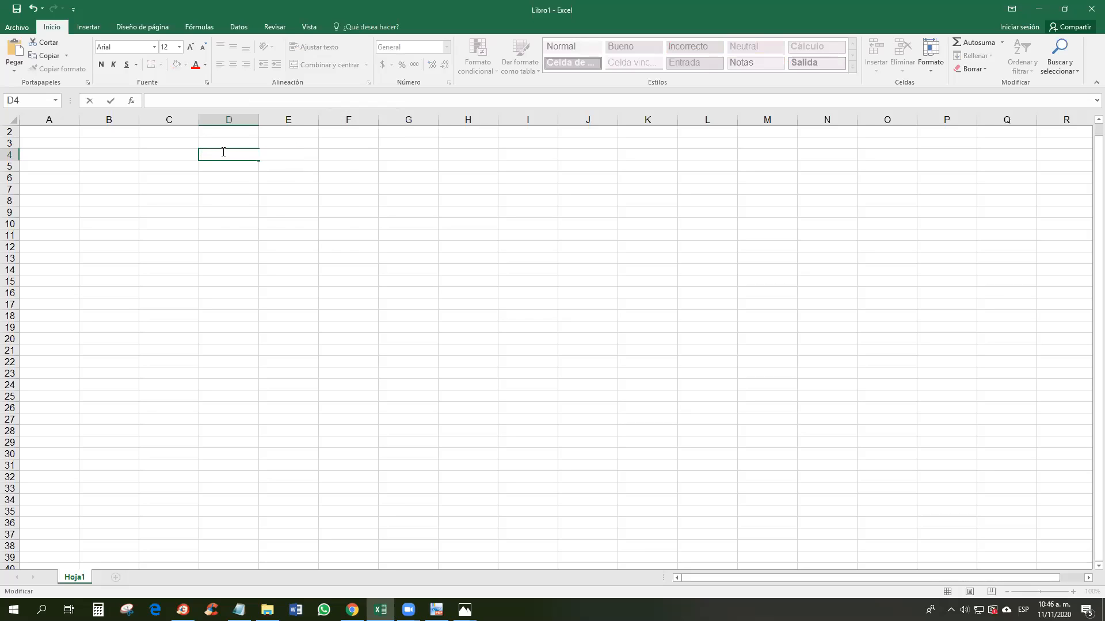
pyautogui.rightClick(224, 153)
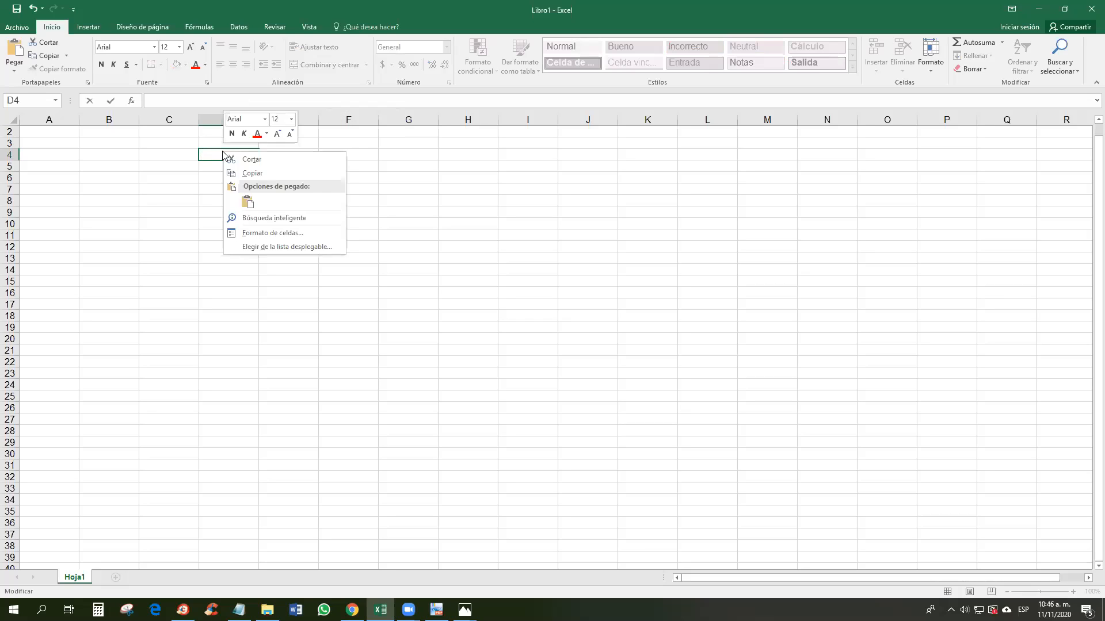
pyautogui.click(248, 201)
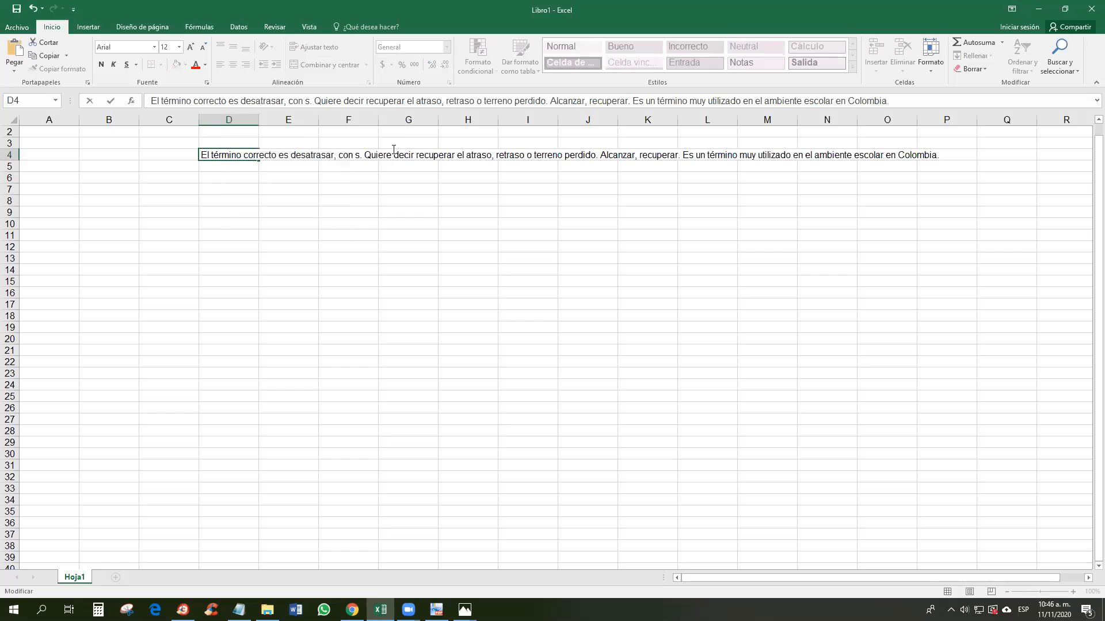
pyautogui.click(229, 176)
pyautogui.click(239, 157)
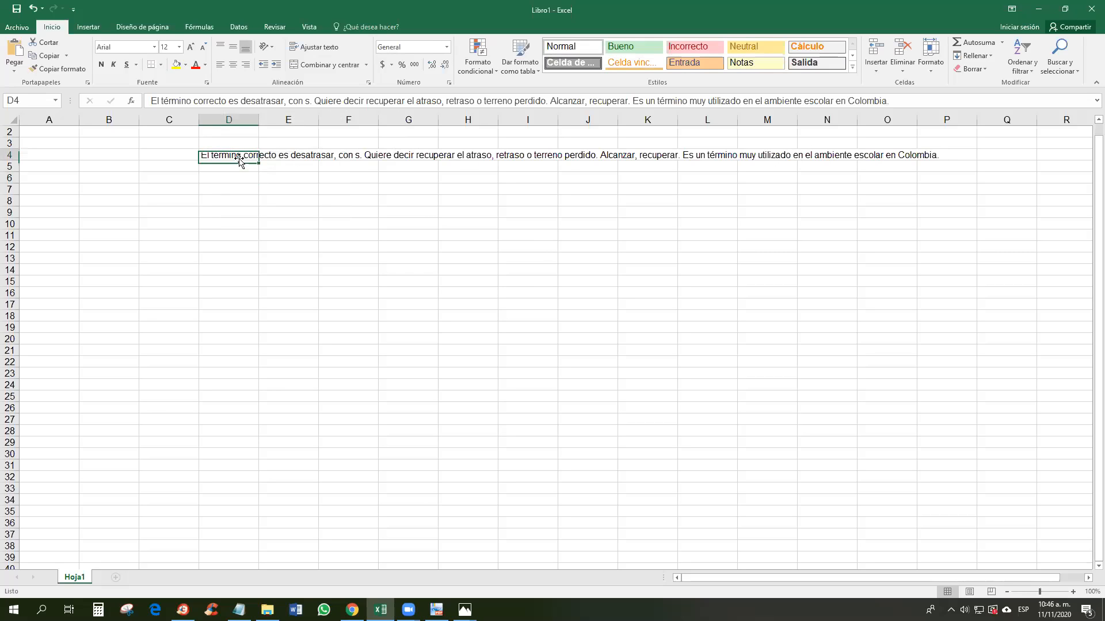
pyautogui.click(316, 49)
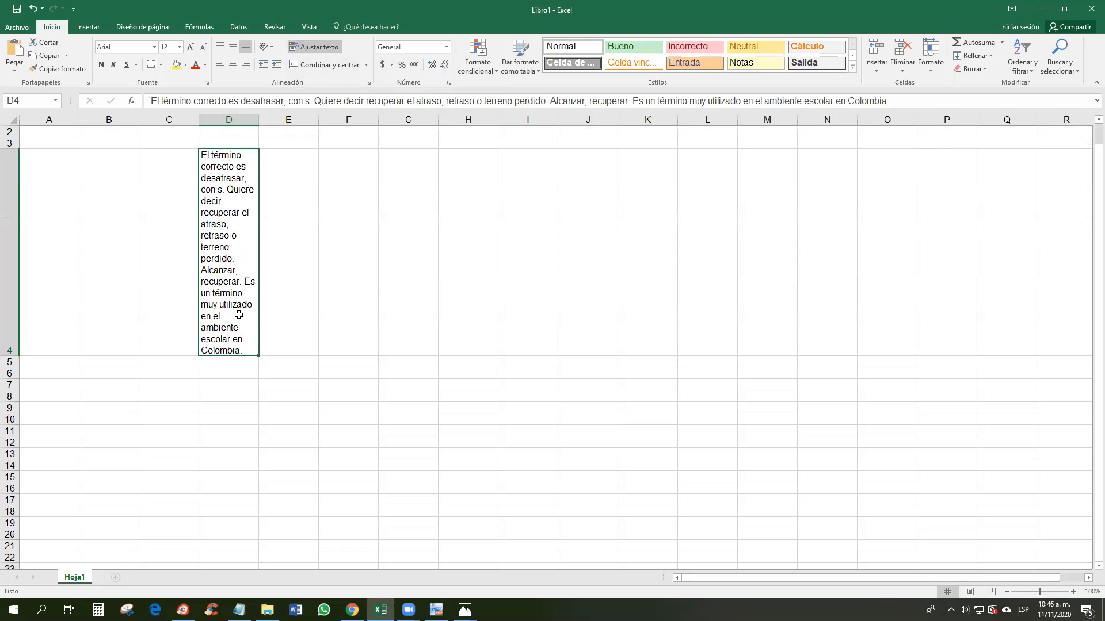
# Step: Drag column D's right border wider so the D4 definition wraps onto four lines
pyautogui.click(9, 216)
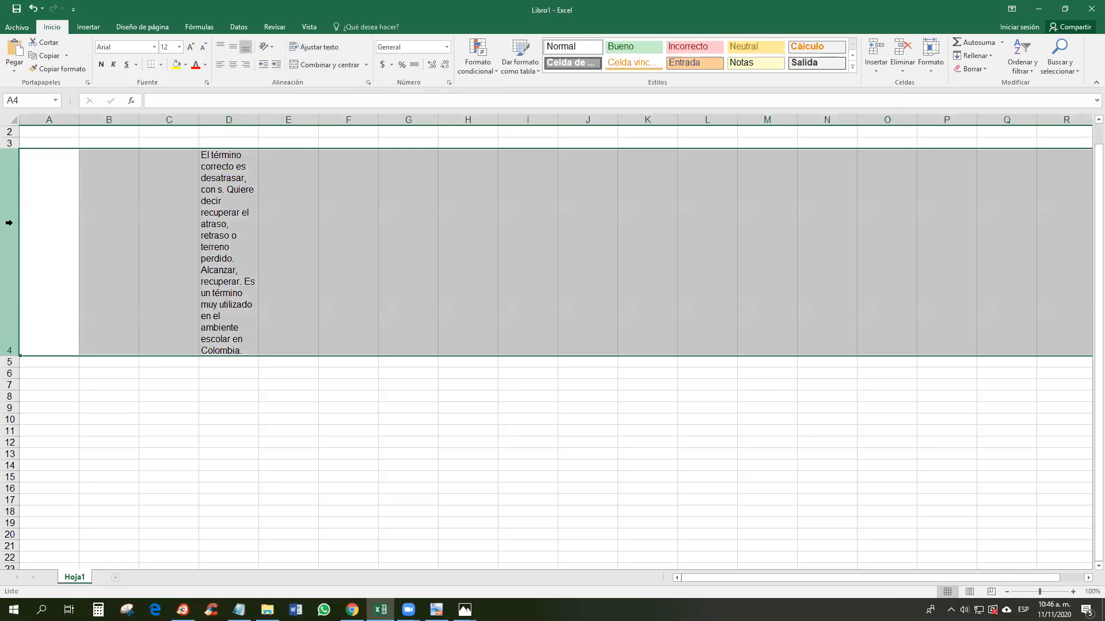
pyautogui.click(240, 117)
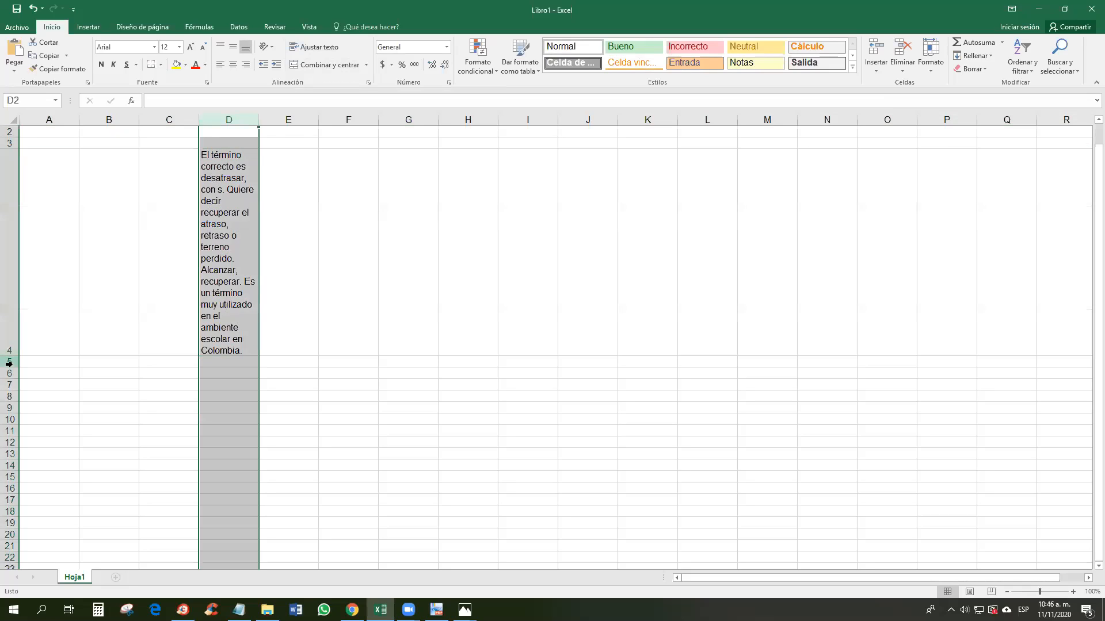
pyautogui.moveTo(259, 120); pyautogui.dragTo(435, 149)
pyautogui.click(517, 120)
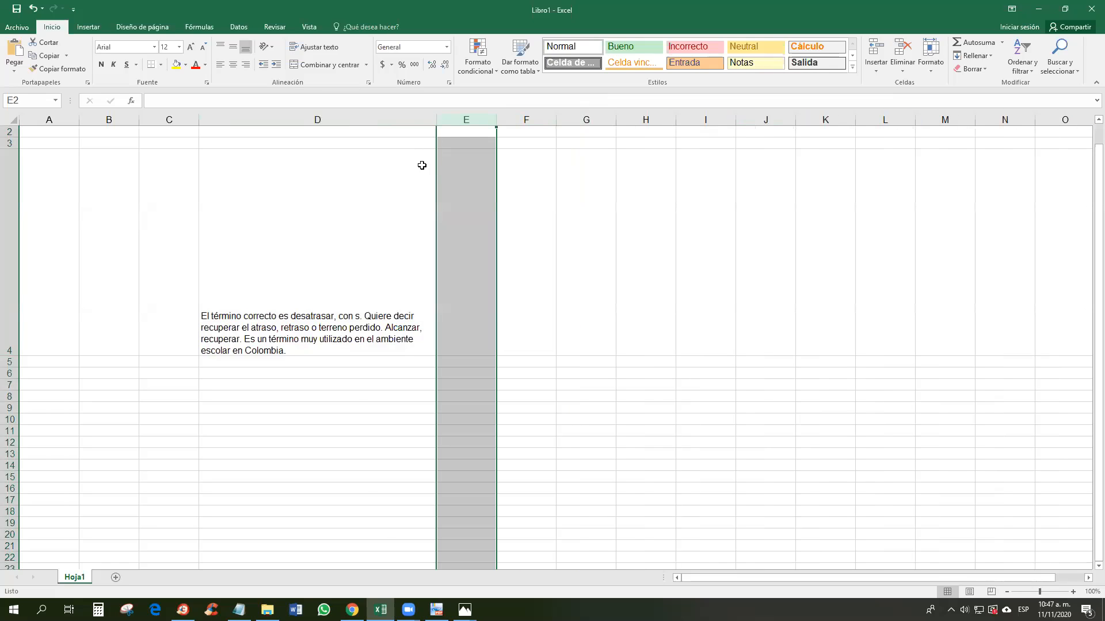
pyautogui.click(349, 280)
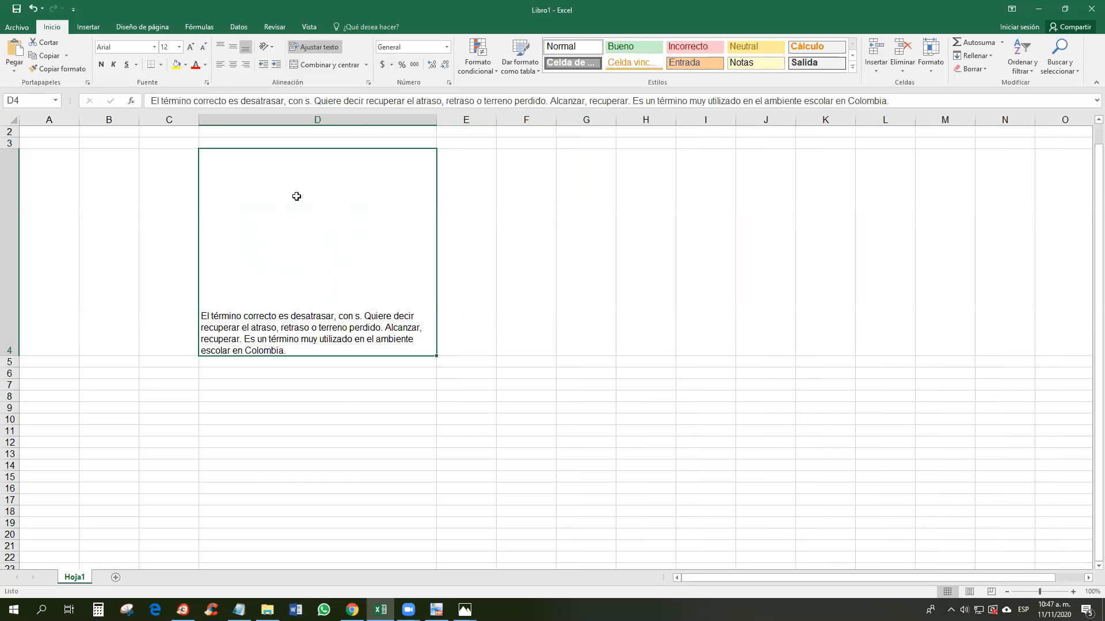
# Step: Left-align D4's definition and confirm column D's width of 45,11 through Ancho de columna
pyautogui.click(232, 67)
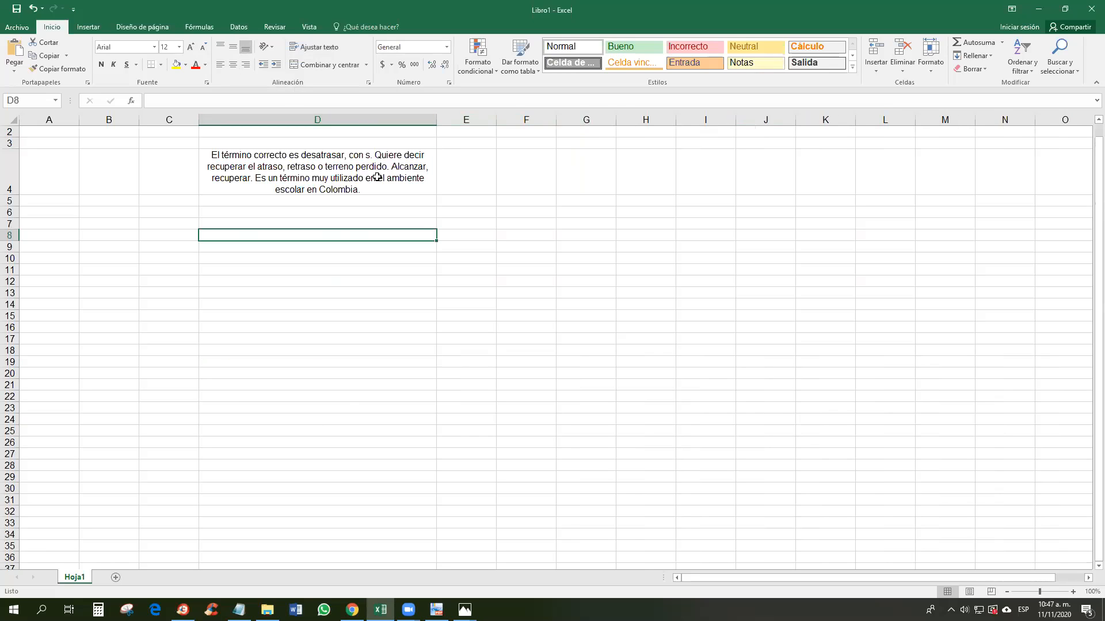
pyautogui.click(222, 65)
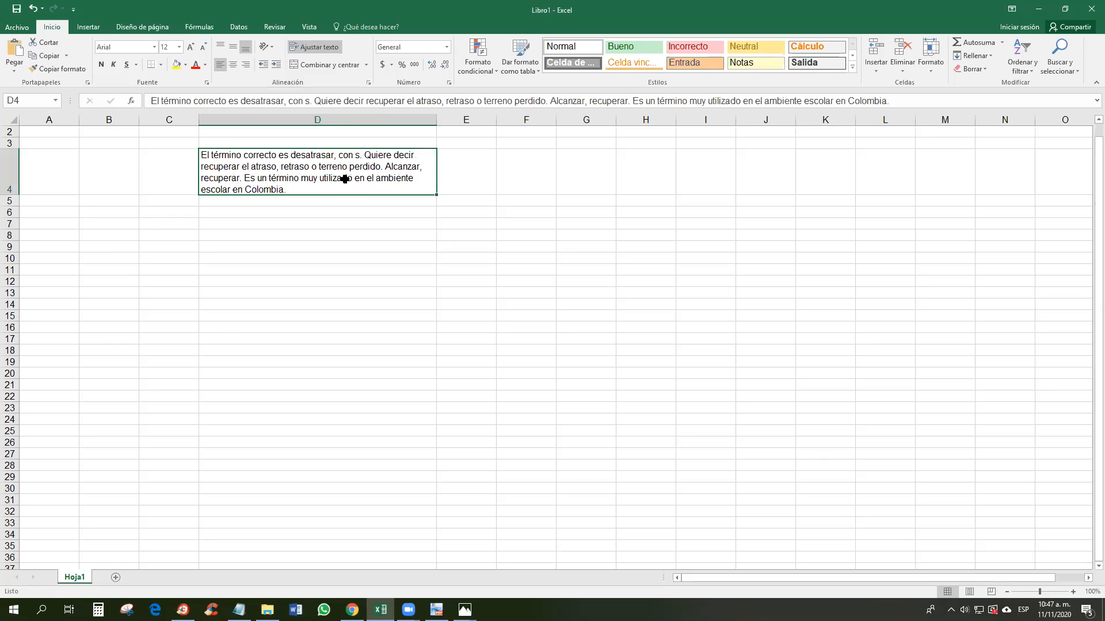
pyautogui.click(327, 118)
pyautogui.rightClick(327, 119)
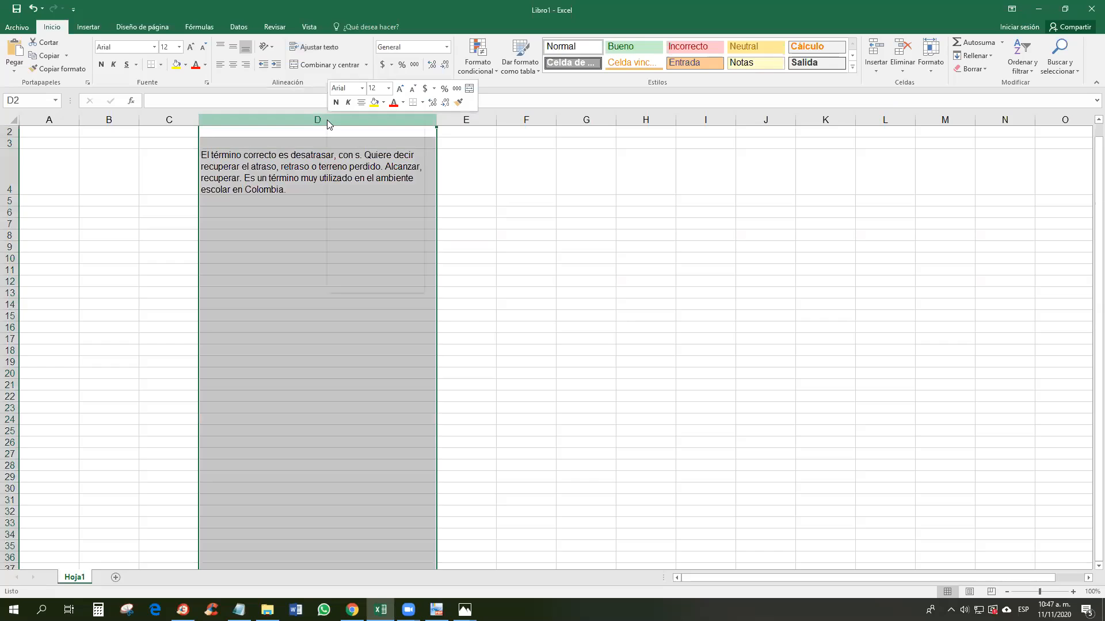
pyautogui.click(367, 259)
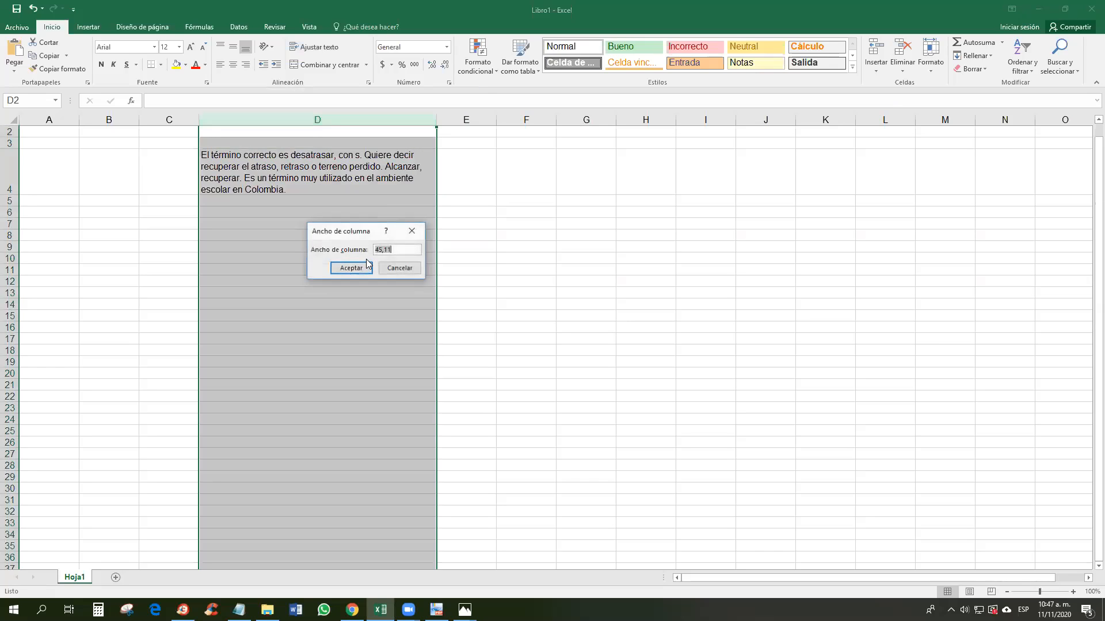
pyautogui.click(396, 249)
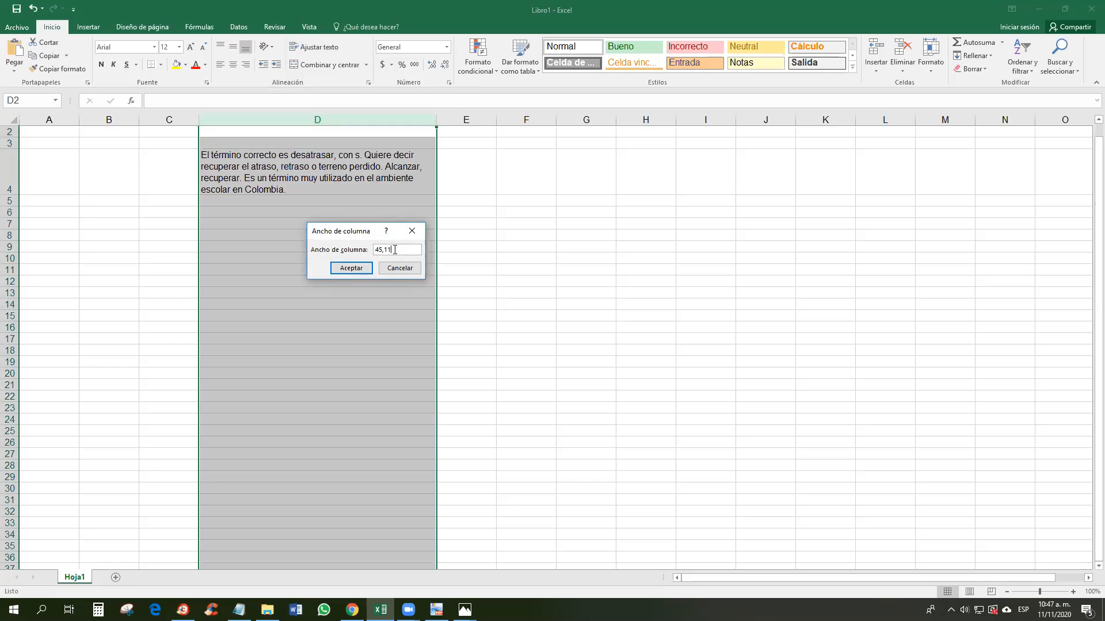
pyautogui.click(350, 269)
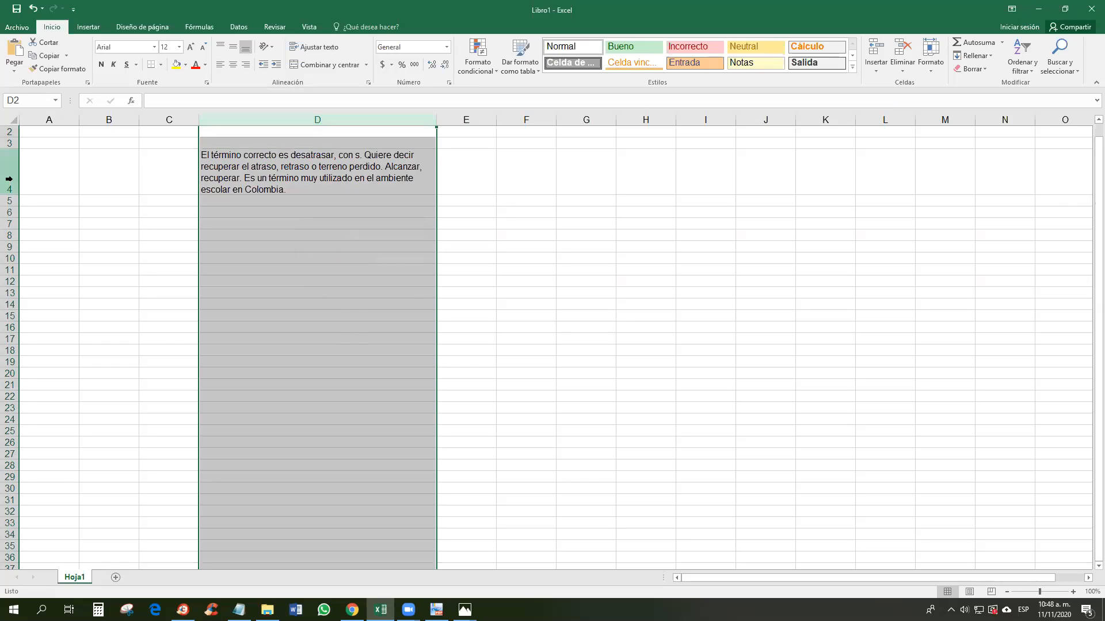
# Step: Select columns A through C together, then just column A
pyautogui.click(62, 119)
pyautogui.keyDown('ctrl'); pyautogui.click(108, 119); pyautogui.keyUp('ctrl')
pyautogui.keyDown('ctrl'); pyautogui.click(175, 118); pyautogui.keyUp('ctrl')
pyautogui.click(53, 118)
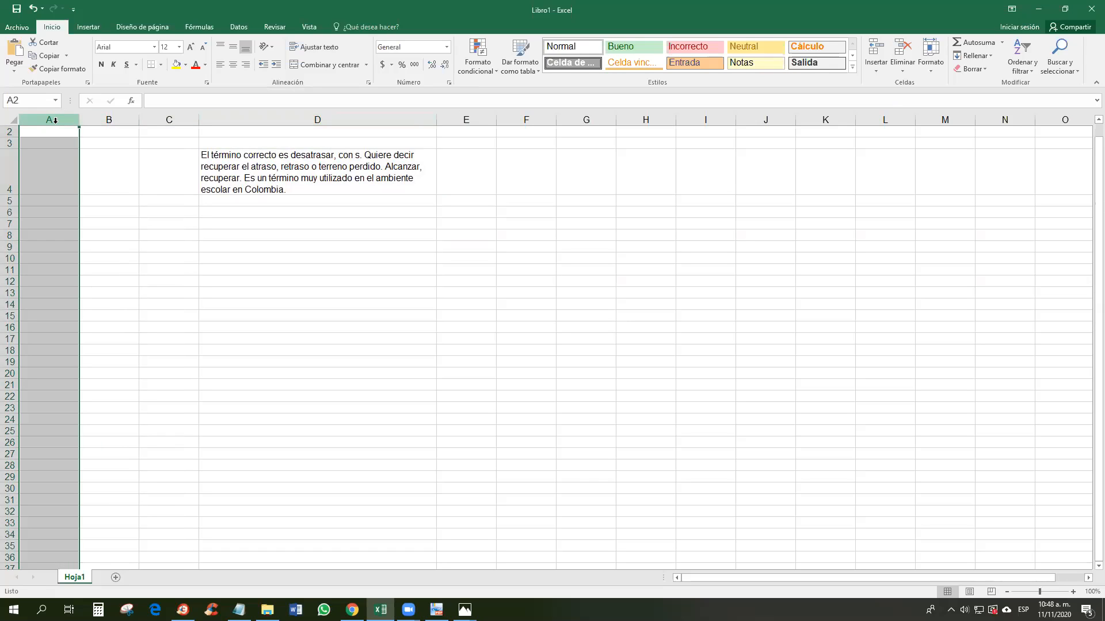
# Step: Select columns A through J together
pyautogui.keyDown('shift'); pyautogui.click(113, 119); pyautogui.keyUp('shift')
pyautogui.keyDown('shift'); pyautogui.click(175, 120); pyautogui.keyUp('shift')
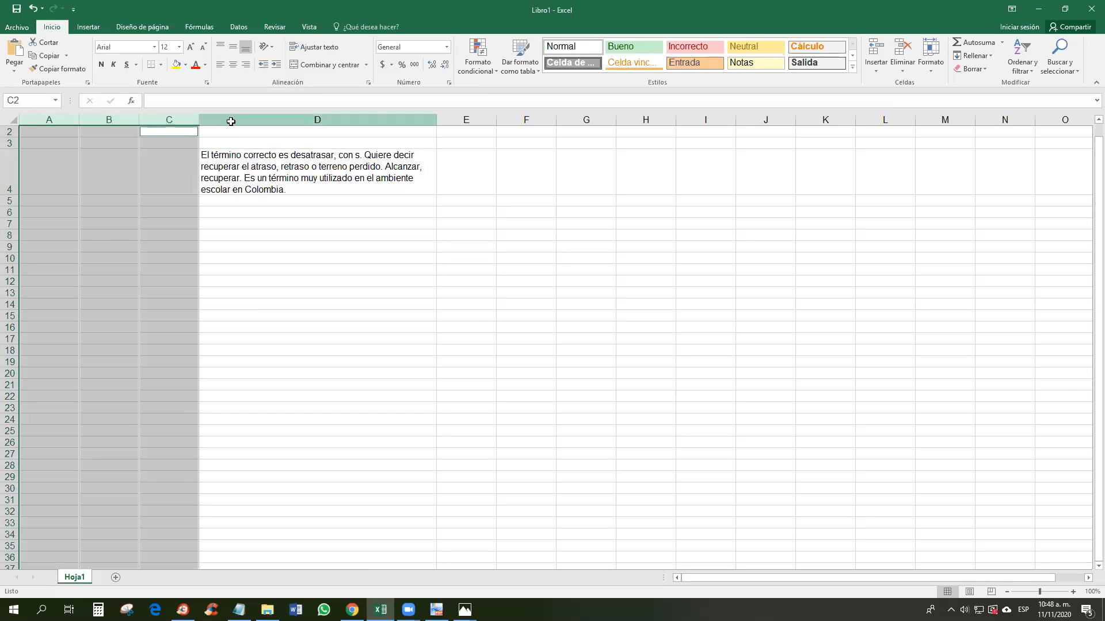
pyautogui.keyDown('shift'); pyautogui.click(229, 119); pyautogui.keyUp('shift')
pyautogui.keyDown('ctrl'); pyautogui.click(467, 120); pyautogui.keyUp('ctrl')
pyautogui.keyDown('ctrl'); pyautogui.click(526, 120); pyautogui.keyUp('ctrl')
pyautogui.keyDown('ctrl'); pyautogui.click(598, 120); pyautogui.keyUp('ctrl')
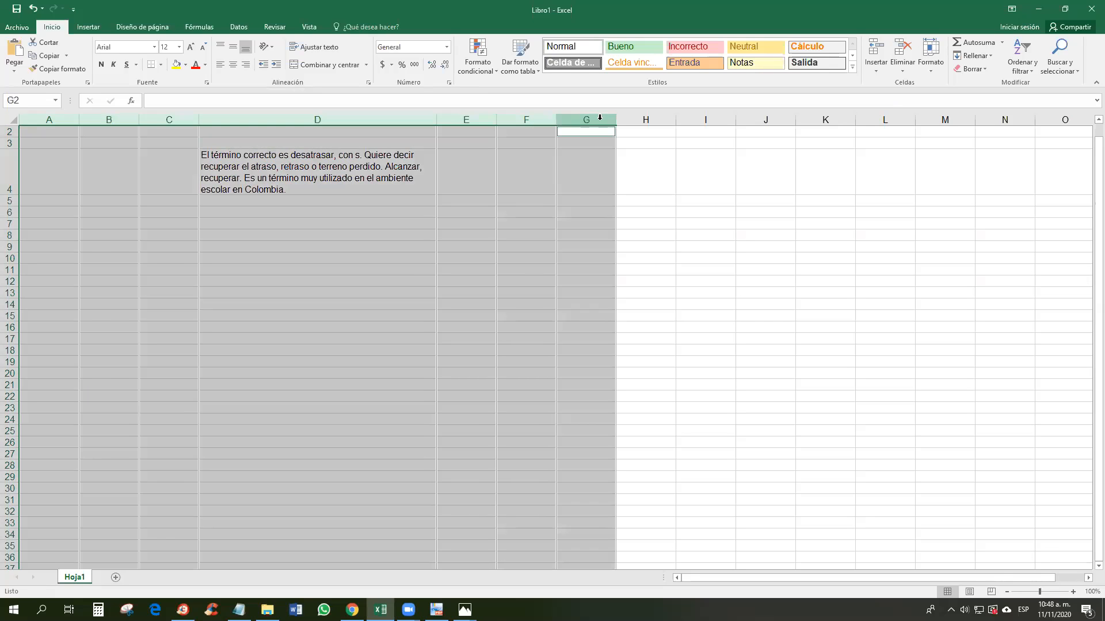
pyautogui.click(48, 117)
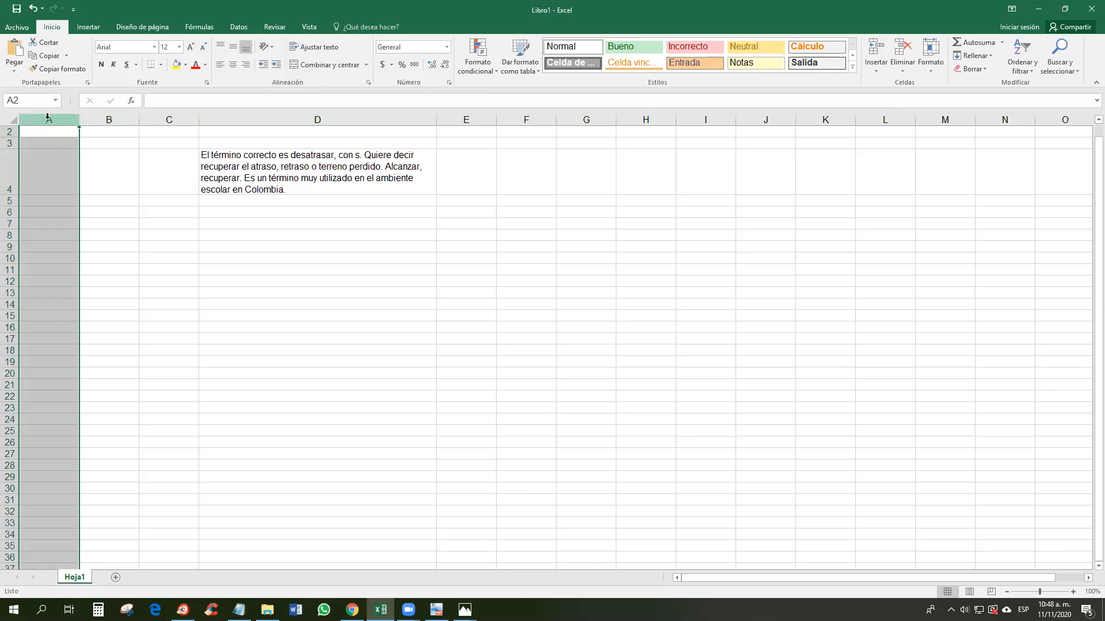
pyautogui.moveTo(46, 118); pyautogui.dragTo(760, 126)
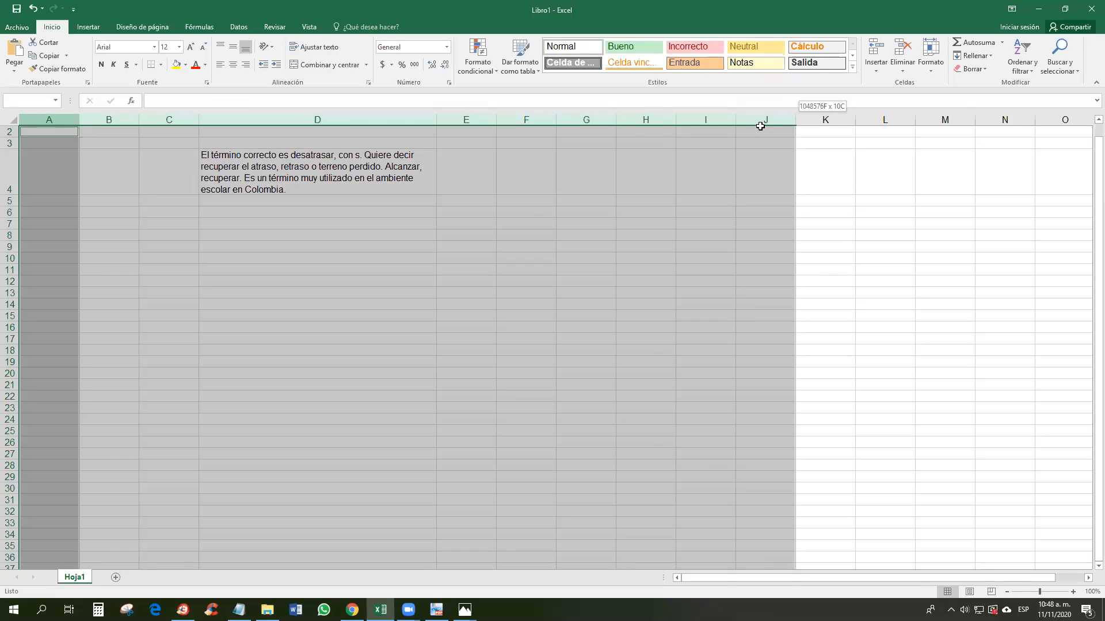
pyautogui.moveTo(760, 126); pyautogui.dragTo(760, 126)
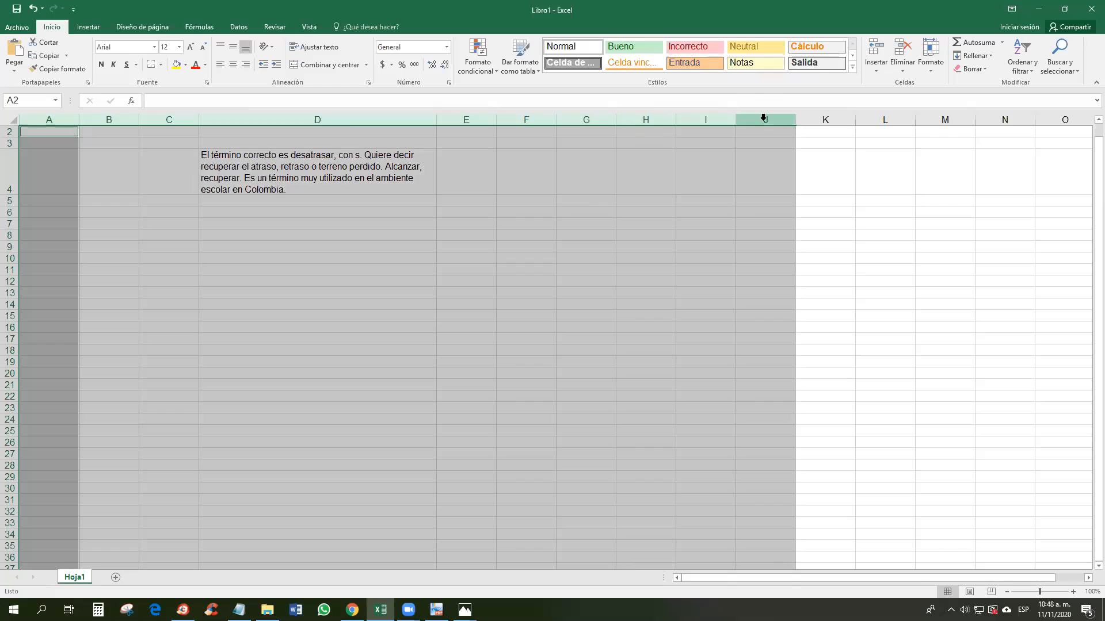
# Step: Try a new column width on columns A–J, undo it, and apply width 25
pyautogui.rightClick(764, 118)
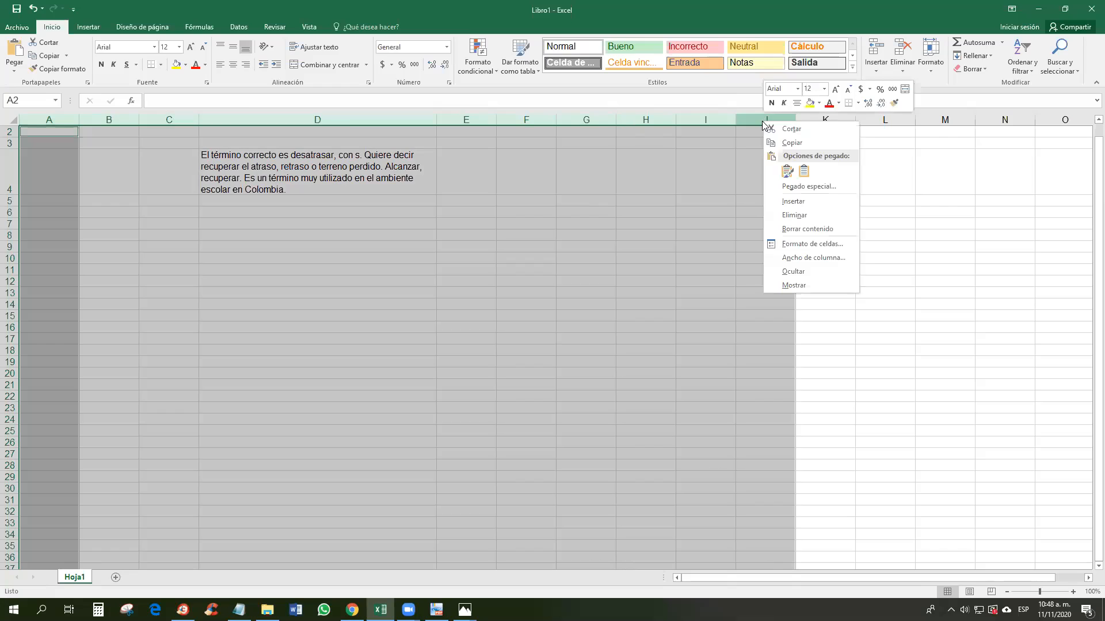
pyautogui.click(804, 260)
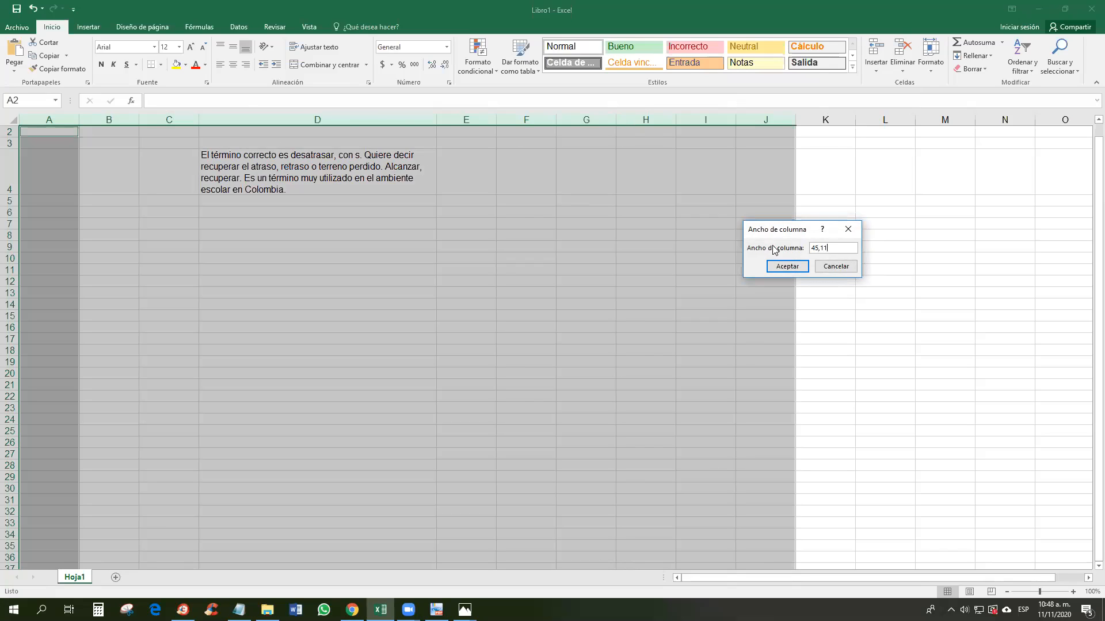
pyautogui.press('Return')
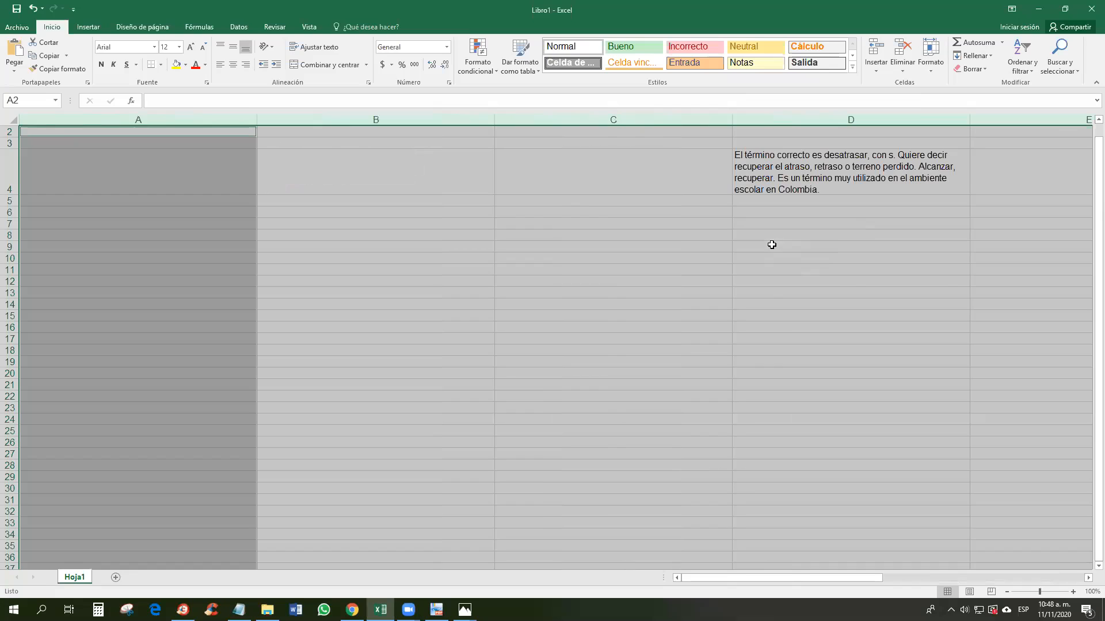
pyautogui.scroll(1, 771, 244)
pyautogui.moveTo(792, 575); pyautogui.dragTo(573, 569)
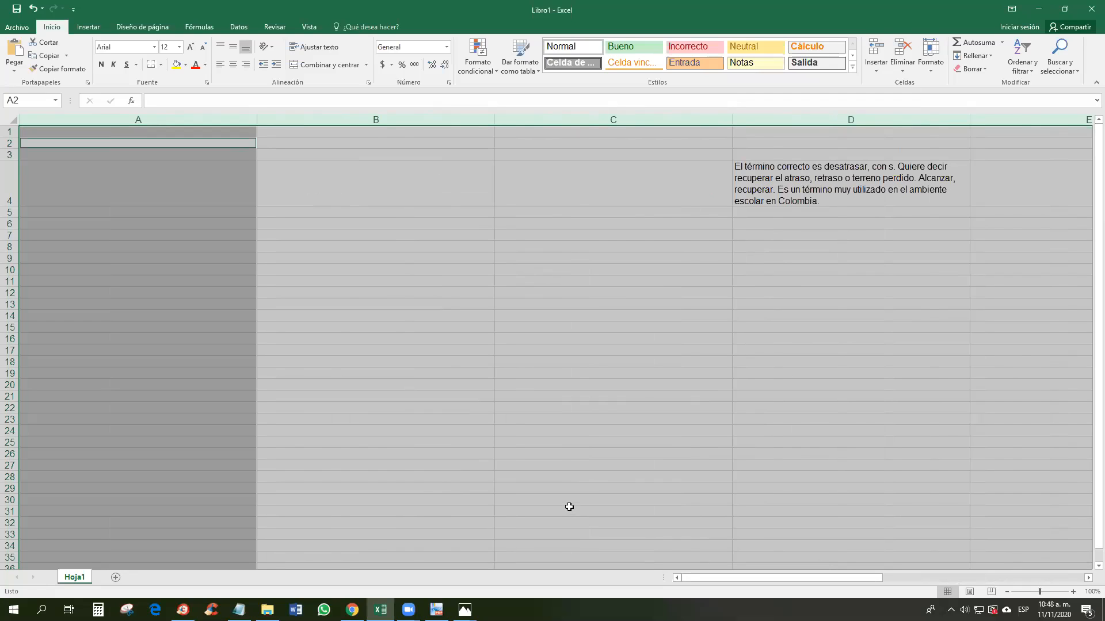
pyautogui.hotkey('ctrl', 'z')
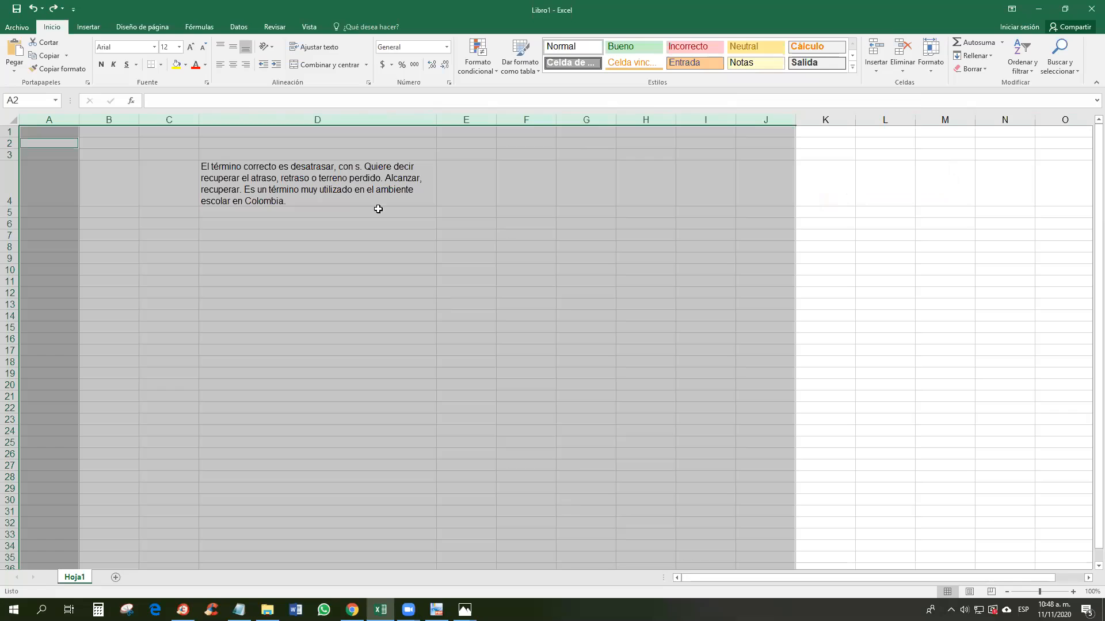
pyautogui.rightClick(766, 124)
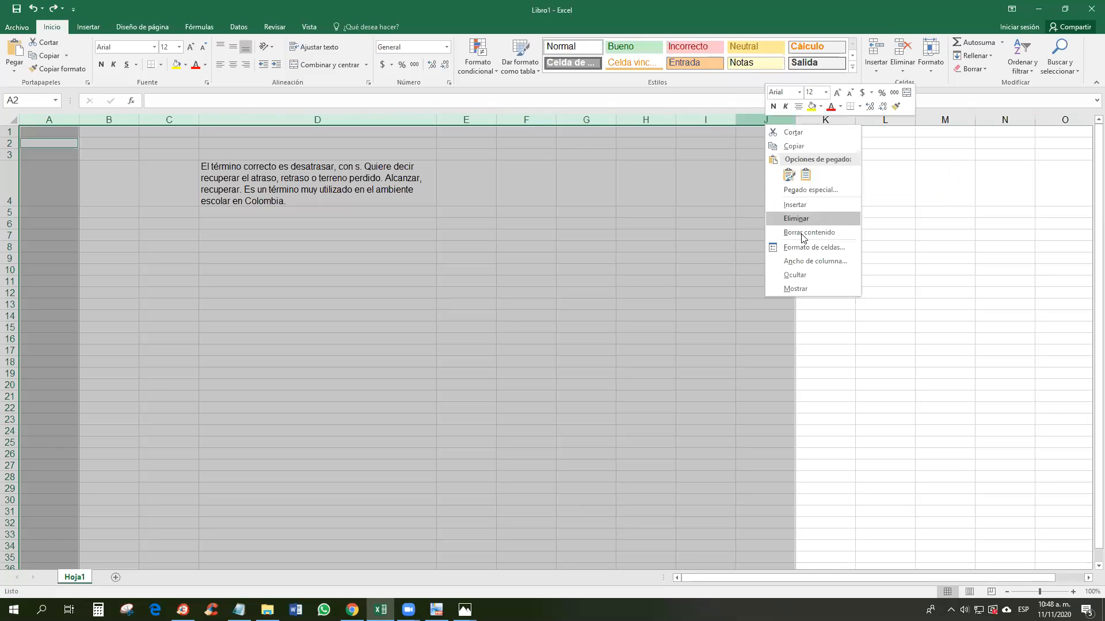
pyautogui.click(805, 264)
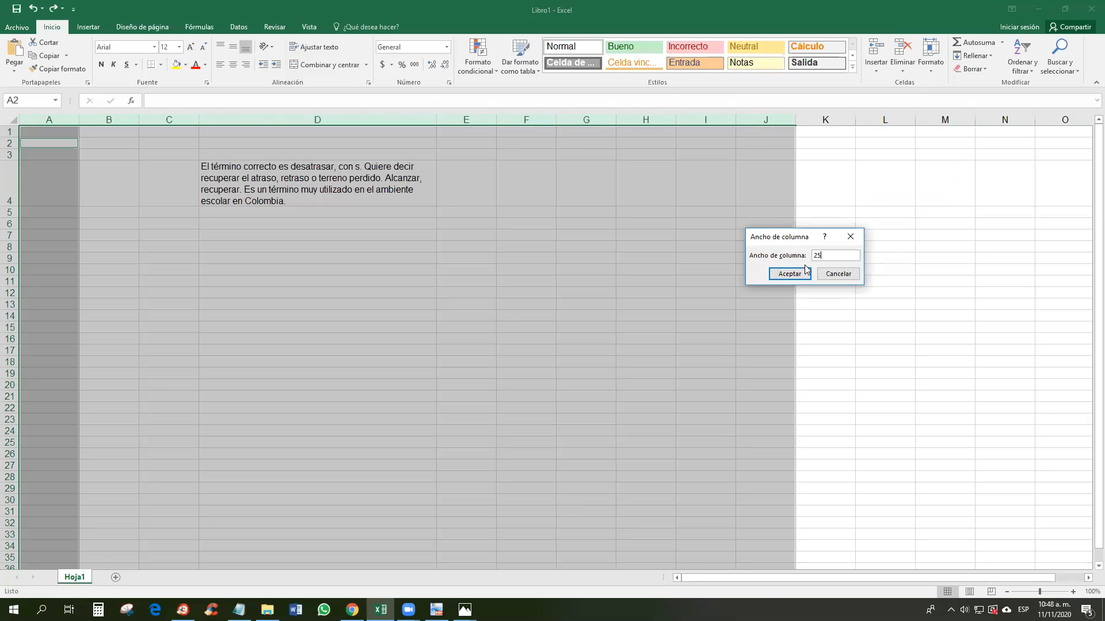
pyautogui.click(804, 272)
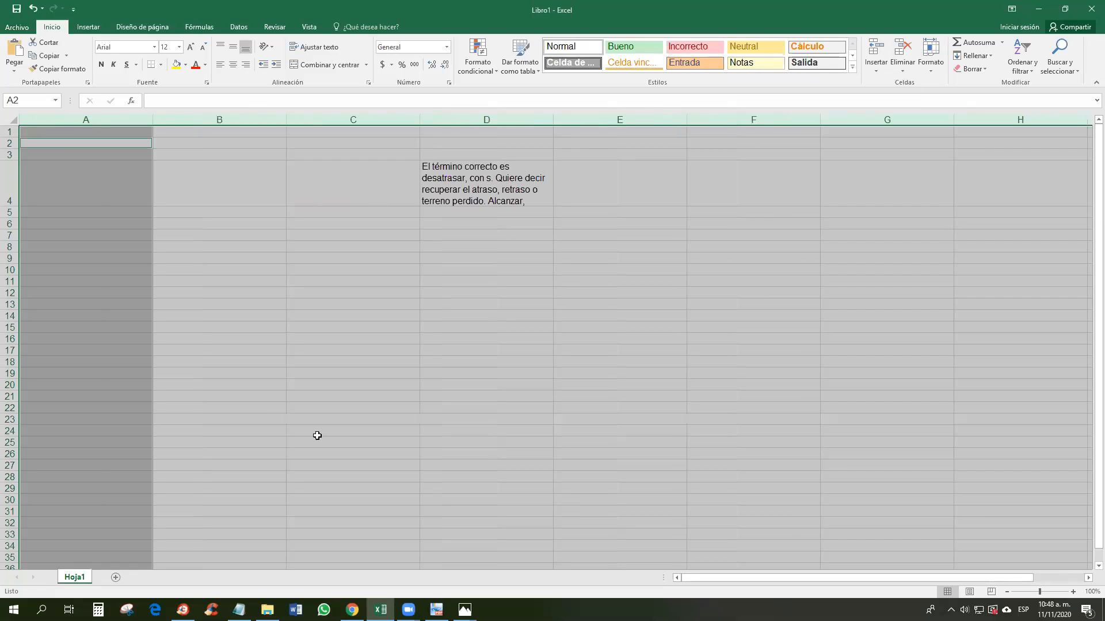
# Step: Set the width of columns A–J to 5 with Ancho de columna
pyautogui.moveTo(742, 579); pyautogui.dragTo(840, 578)
pyautogui.moveTo(927, 567); pyautogui.dragTo(417, 425)
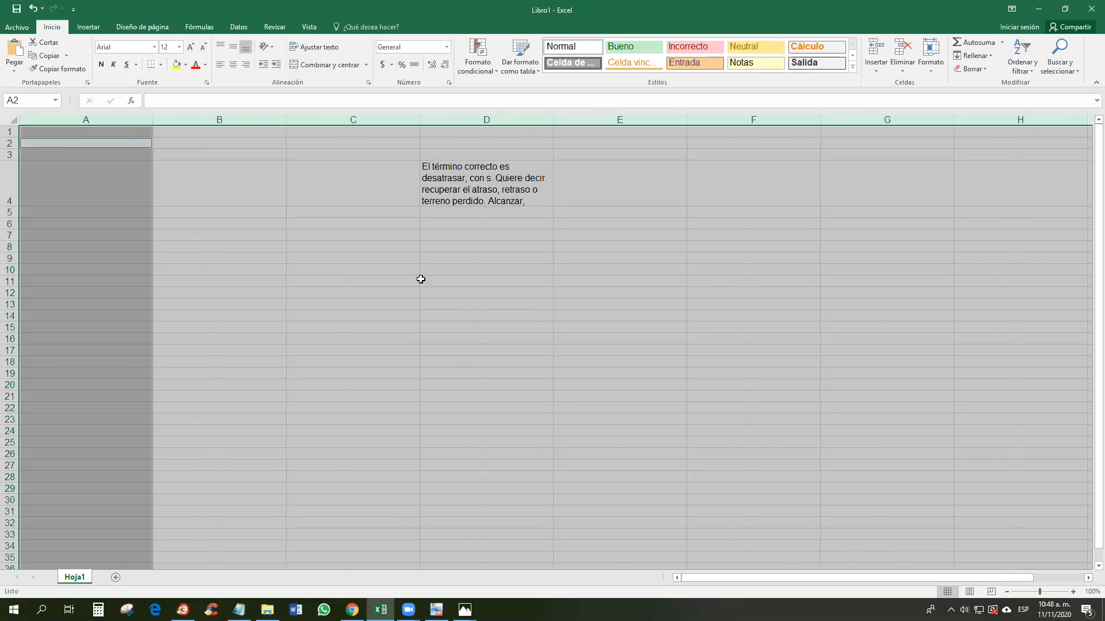
pyautogui.rightClick(497, 131)
pyautogui.click(539, 258)
pyautogui.write('5')
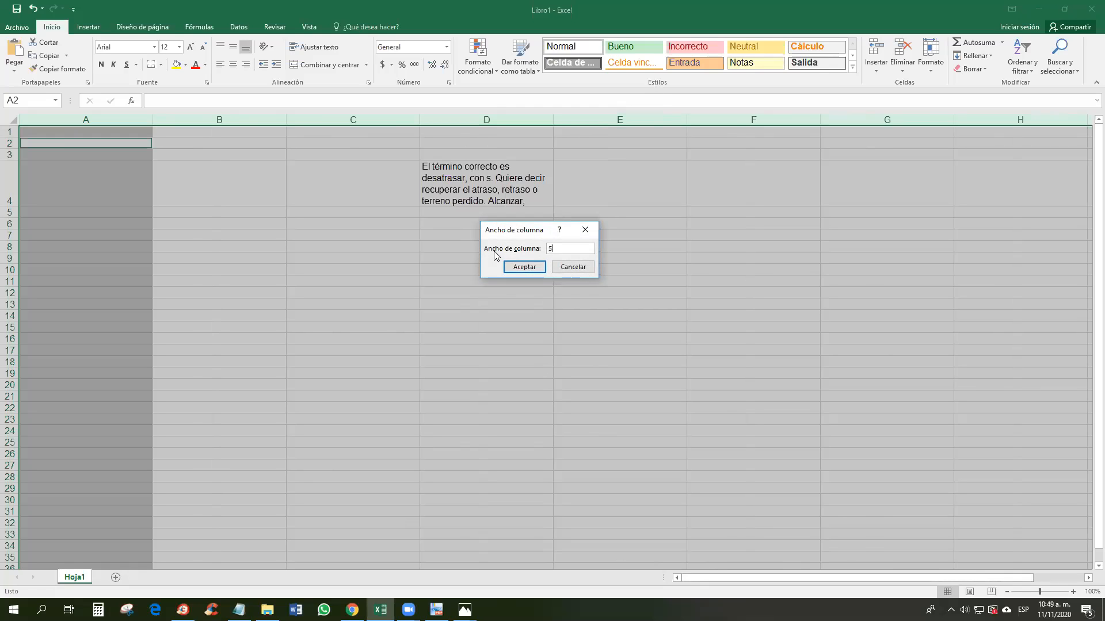
pyautogui.click(524, 266)
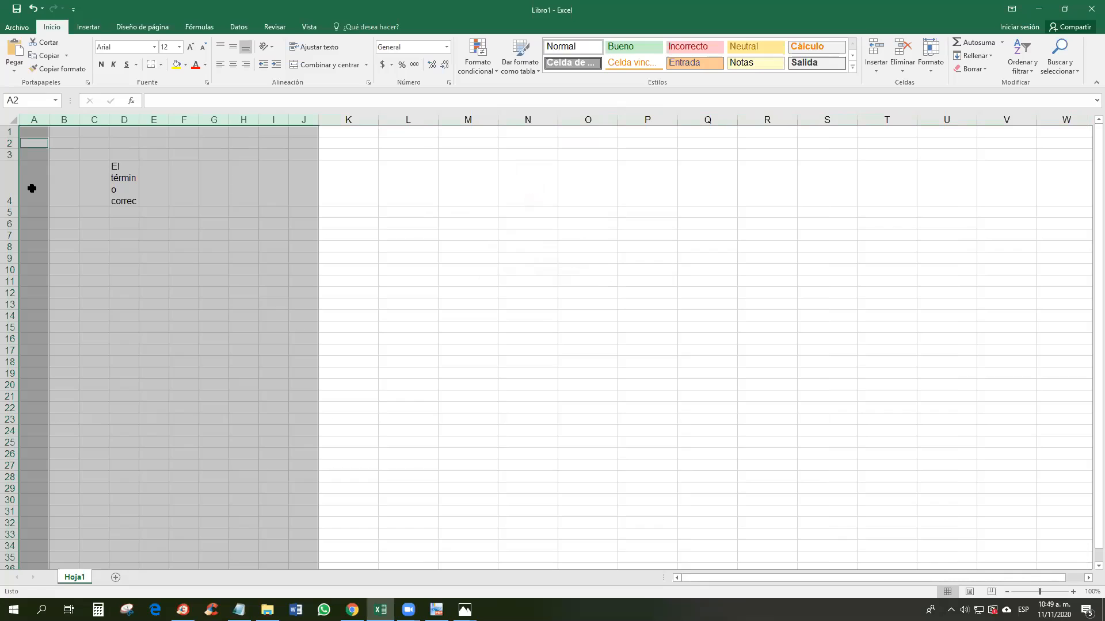
# Step: Apply Todos los bordes to the range A1:J15 and deselect to view the grid
pyautogui.moveTo(306, 185); pyautogui.dragTo(21, 190)
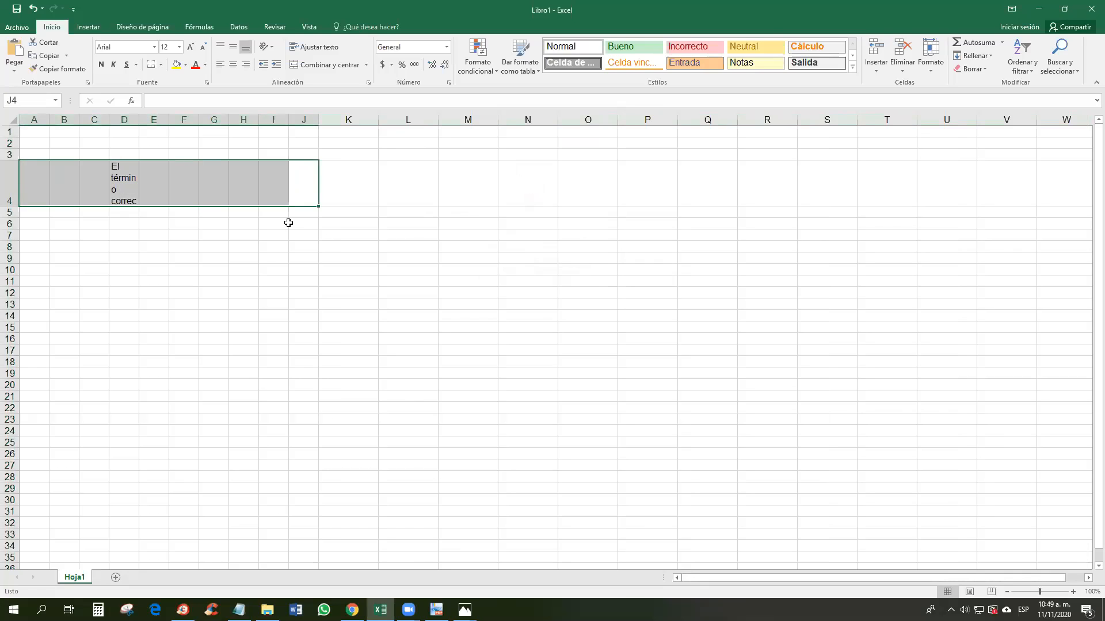
pyautogui.moveTo(25, 131); pyautogui.dragTo(305, 328)
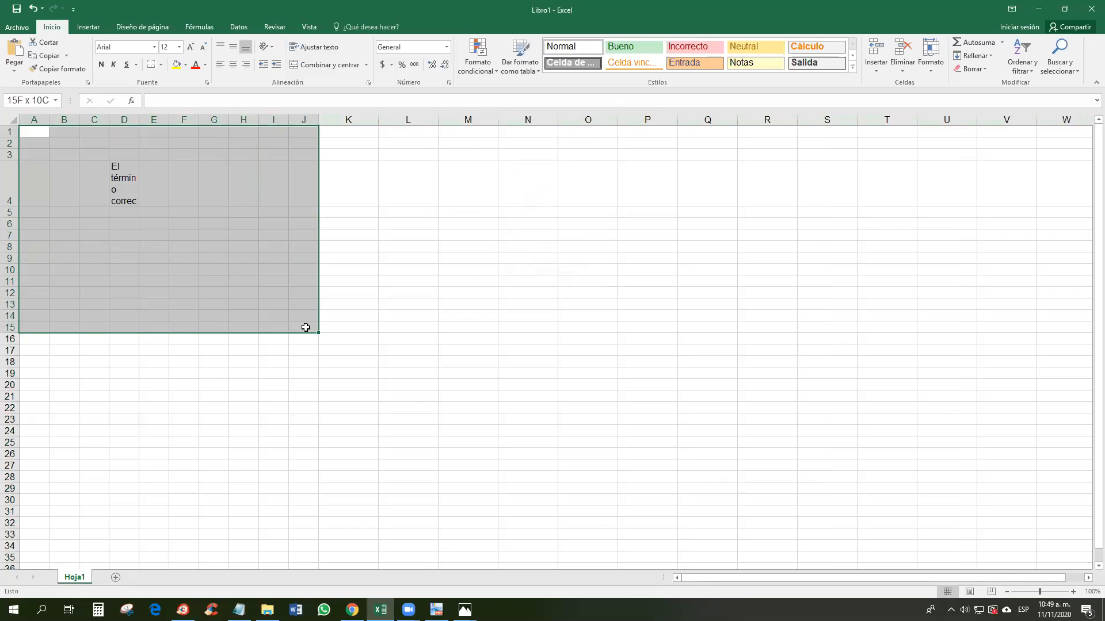
pyautogui.moveTo(306, 328); pyautogui.dragTo(305, 327)
pyautogui.click(161, 64)
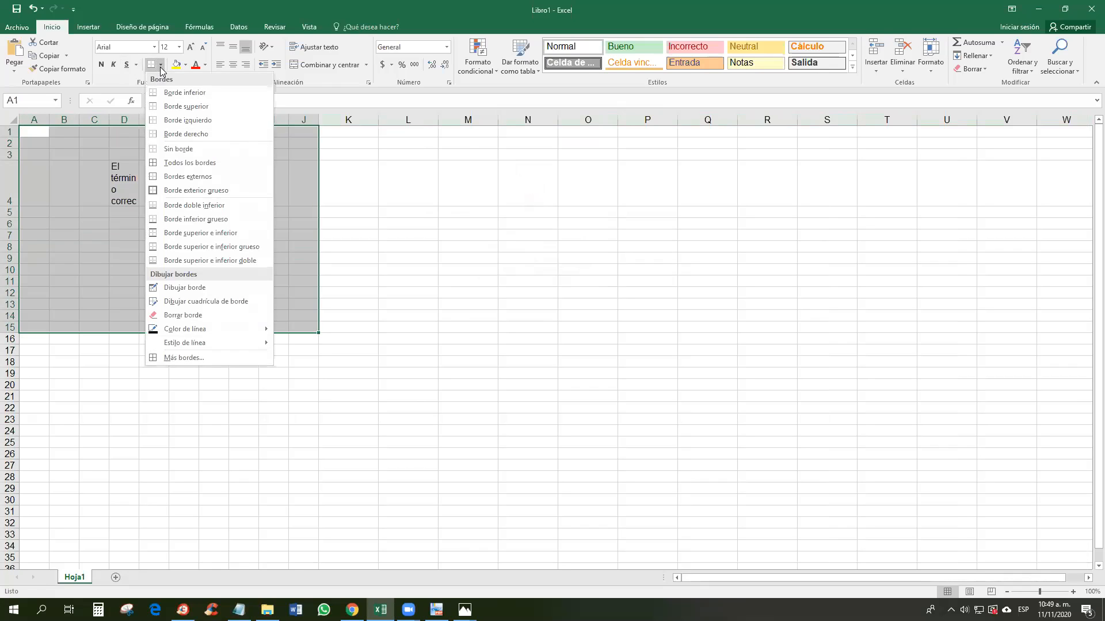
pyautogui.click(177, 161)
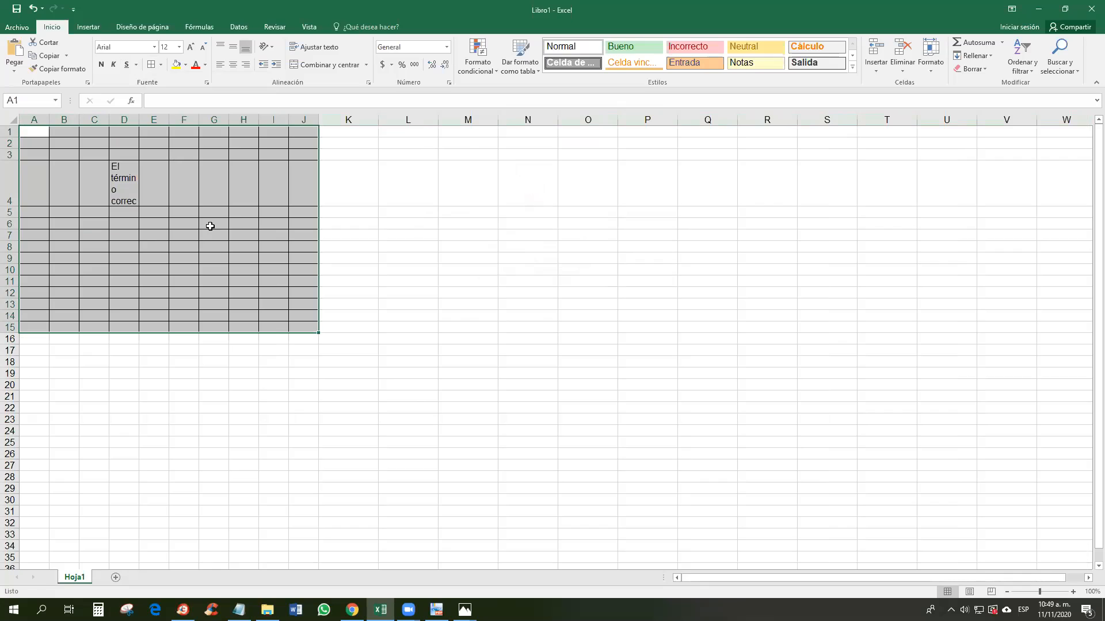
pyautogui.click(237, 269)
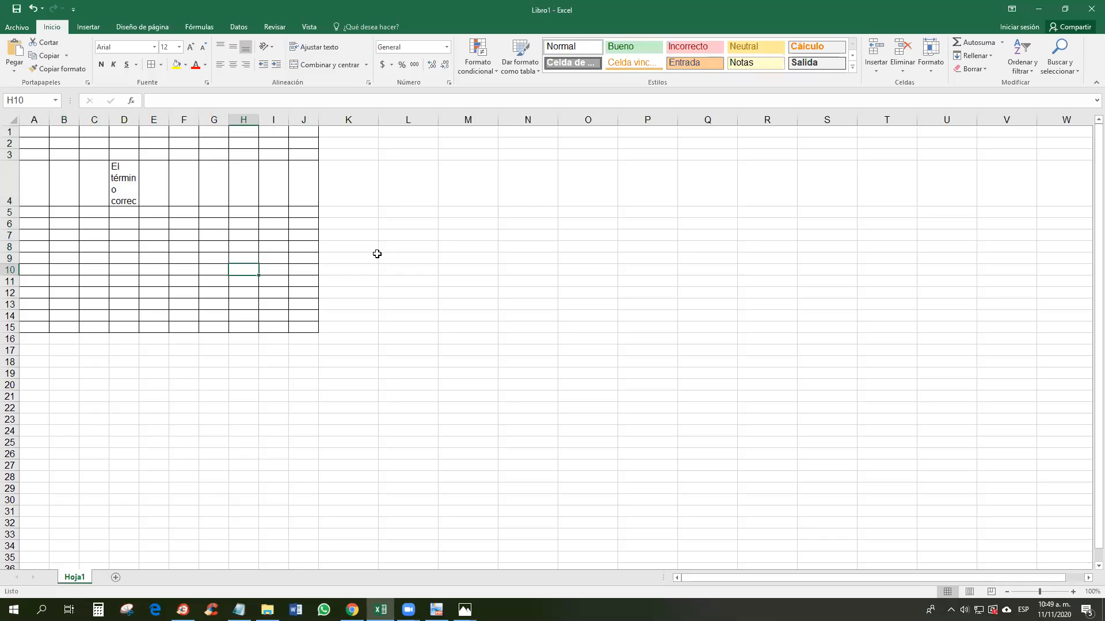
pyautogui.click(231, 364)
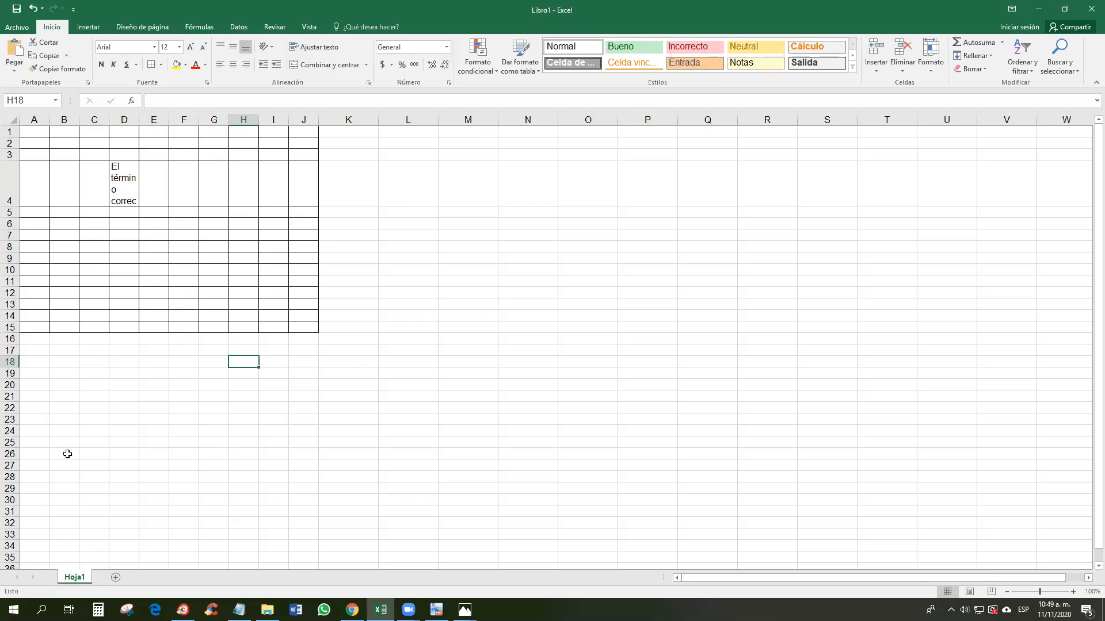
# Step: Add sheets Hoja2, Hoja3 and Hoja4, then go back to Hoja1's table
pyautogui.click(115, 577)
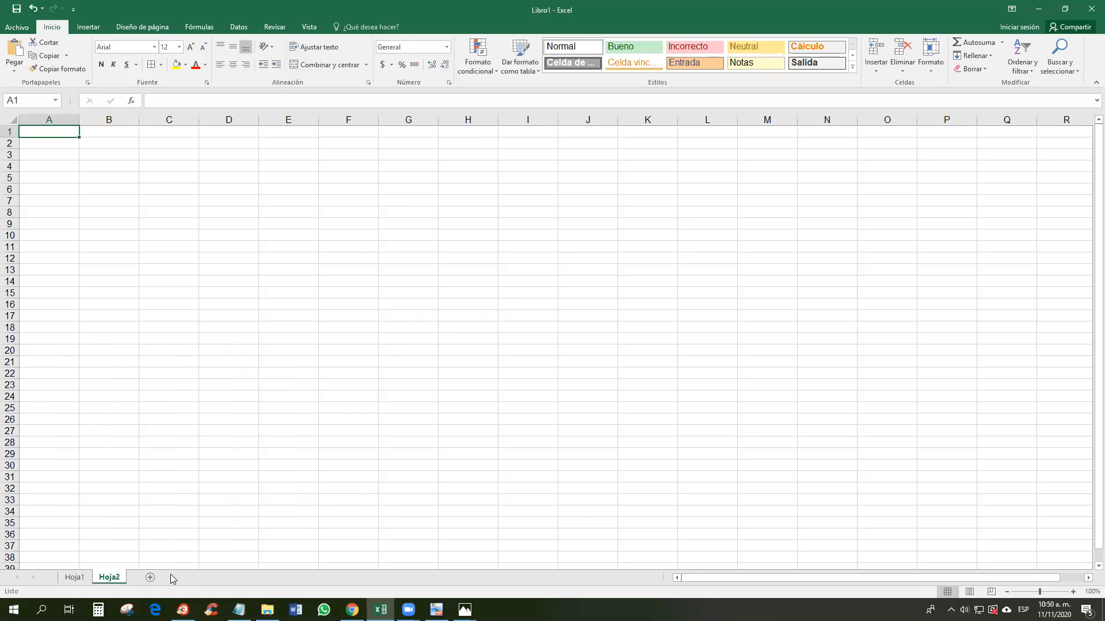
pyautogui.click(149, 578)
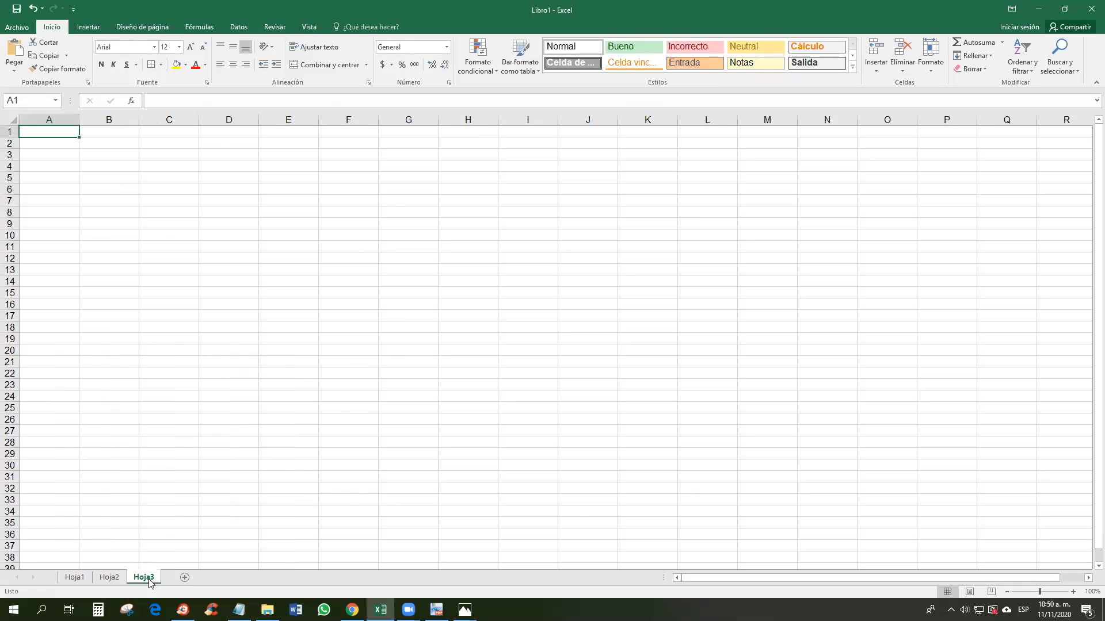
pyautogui.click(185, 578)
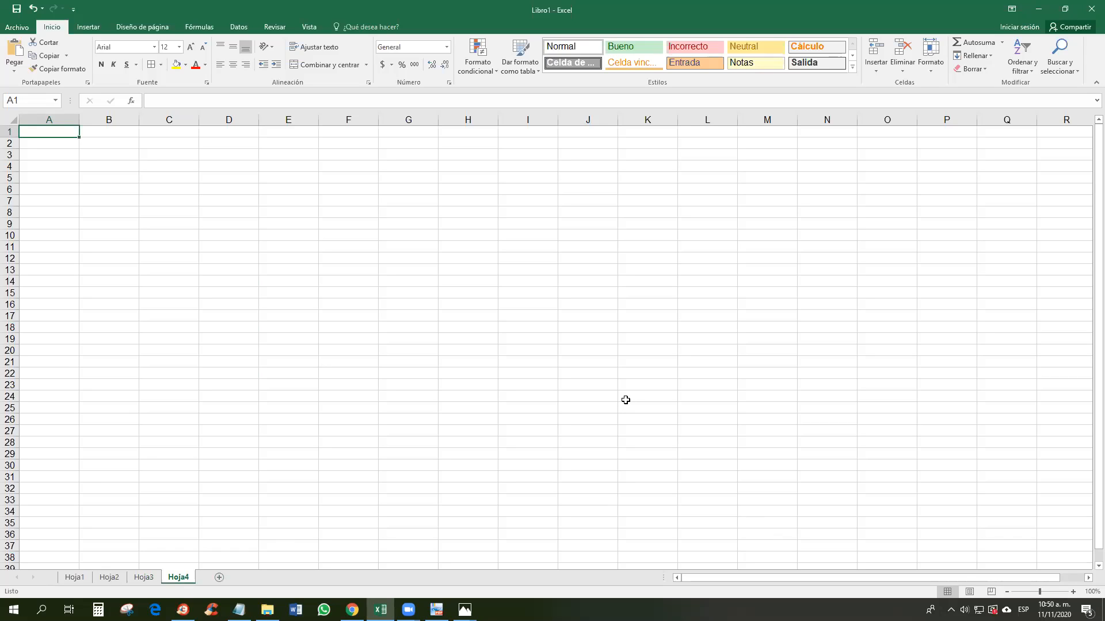
pyautogui.click(75, 577)
pyautogui.click(109, 577)
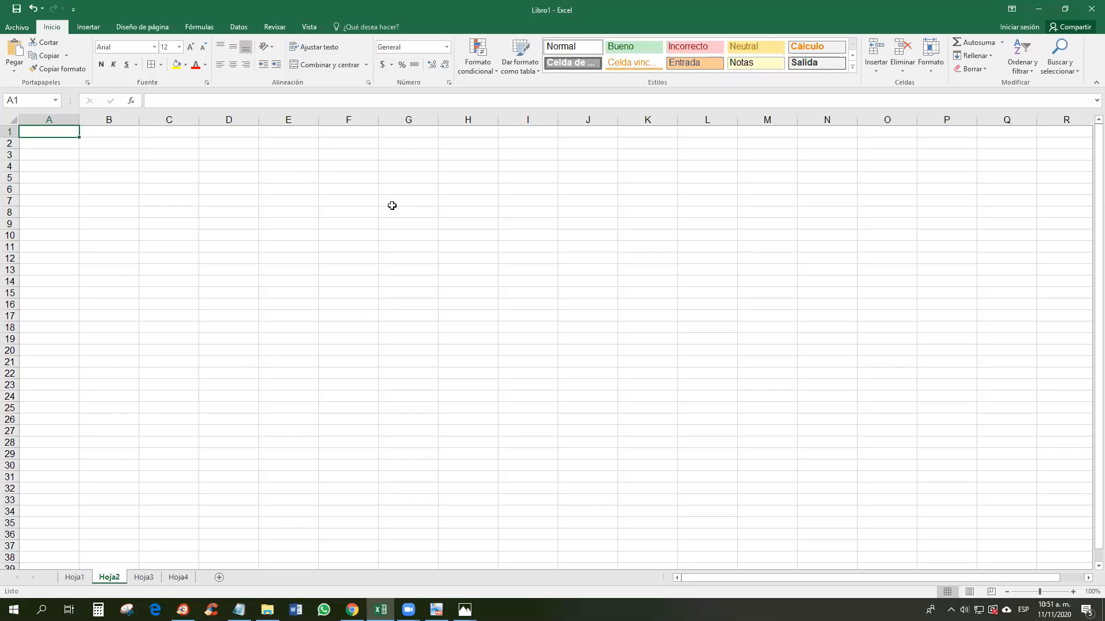
pyautogui.click(75, 578)
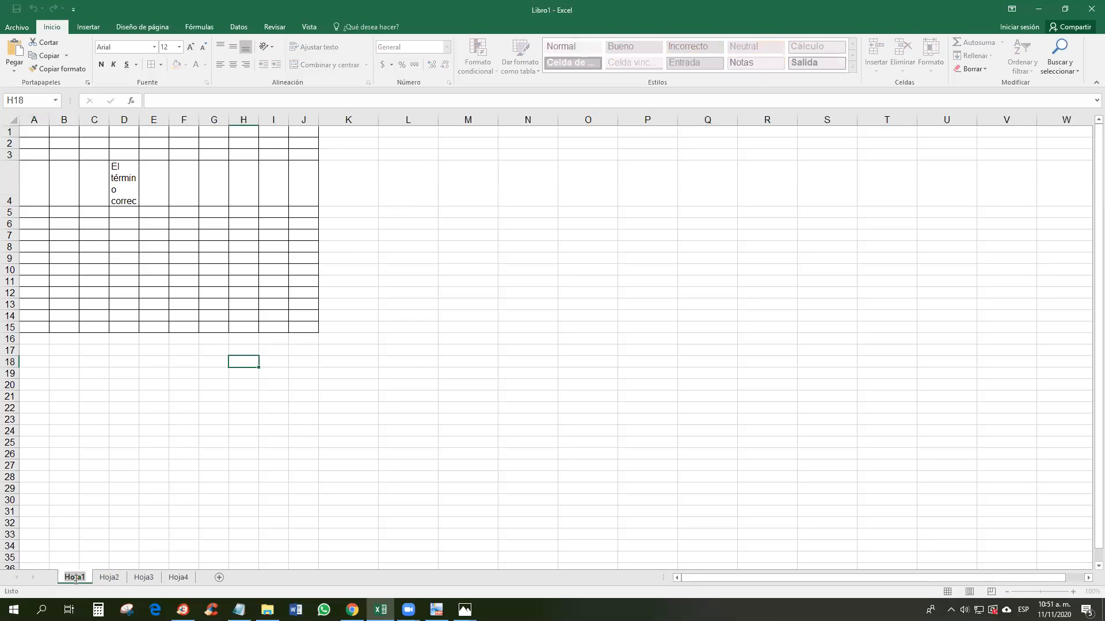
# Step: Rename the Hoja1 tab to TAREA 1
pyautogui.write('eJEMPLO')
pyautogui.press('BackSpace')
pyautogui.press('BackSpace')
pyautogui.press('BackSpace')
pyautogui.press('BackSpace')
pyautogui.press('BackSpace')
pyautogui.press('BackSpace')
pyautogui.press('BackSpace')
pyautogui.write('TAREA 1')
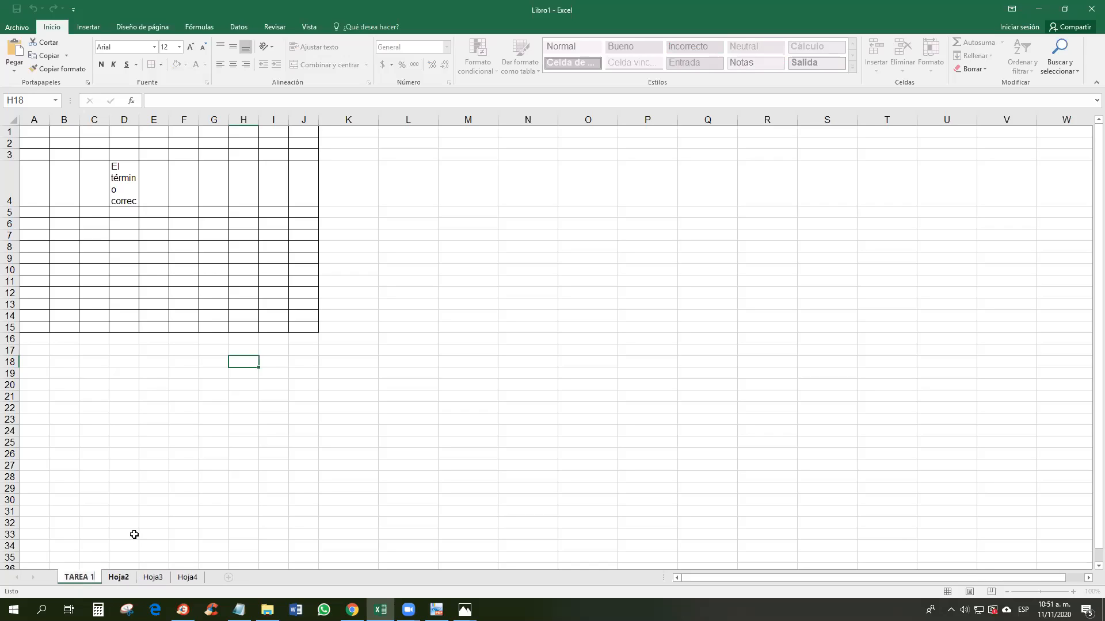
pyautogui.click(133, 533)
# Step: Rename Hoja2 to TAREA 2, then browse the other sheets and return to TAREA 1
pyautogui.click(123, 575)
pyautogui.write('TAREA 1')
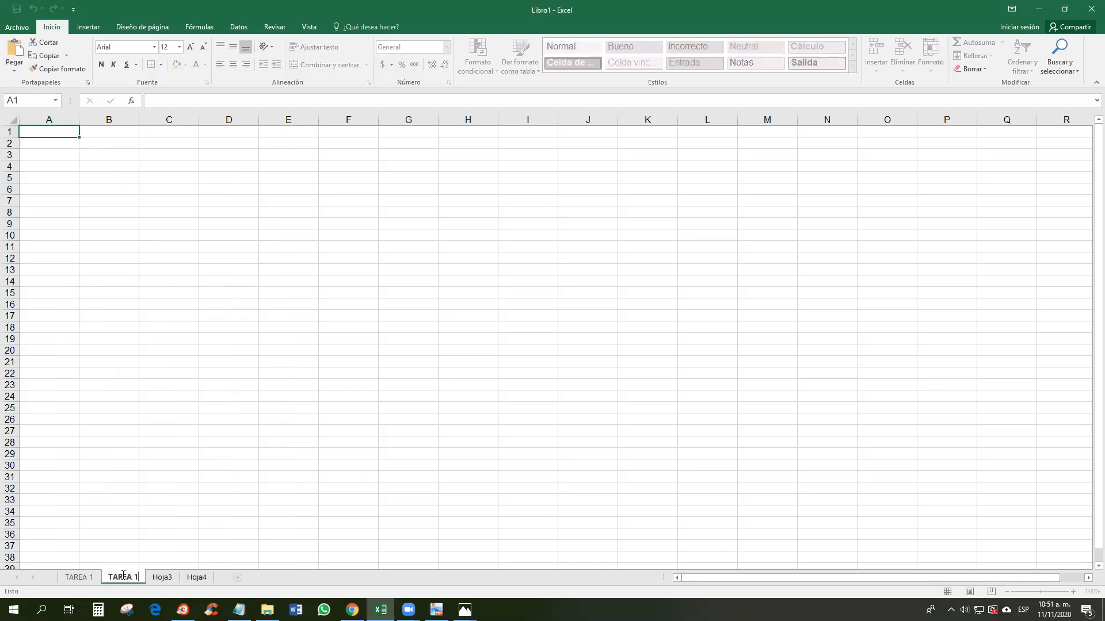
pyautogui.press('BackSpace')
pyautogui.write('2')
pyautogui.click(130, 547)
pyautogui.click(163, 578)
pyautogui.click(196, 577)
pyautogui.click(87, 579)
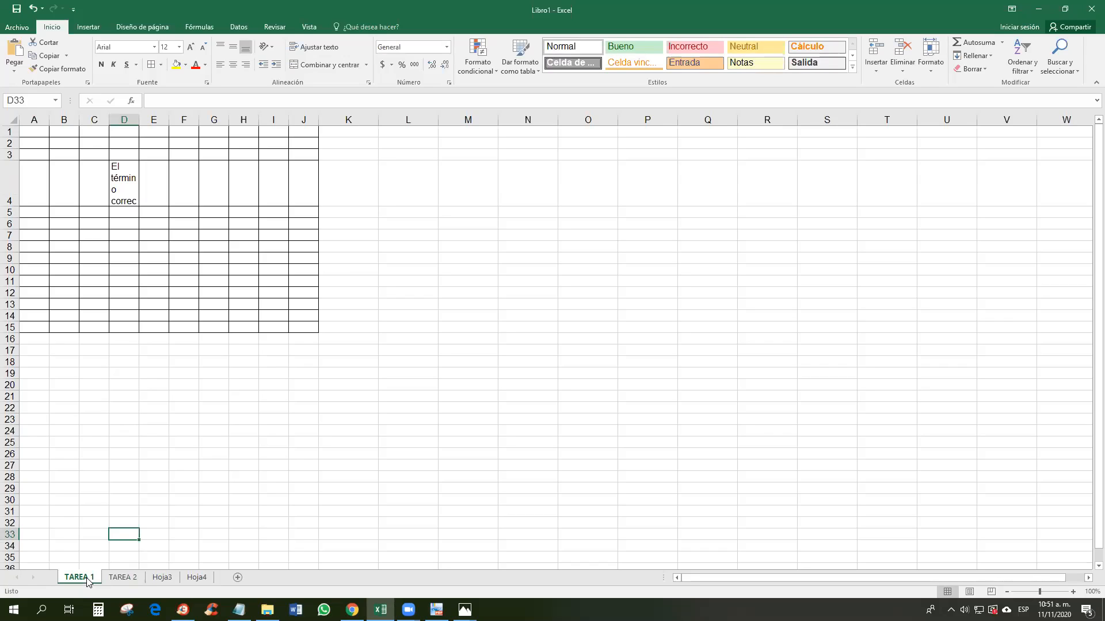
# Step: Give the TAREA 1 tab a blue colour and the TAREA 2 tab green
pyautogui.rightClick(87, 580)
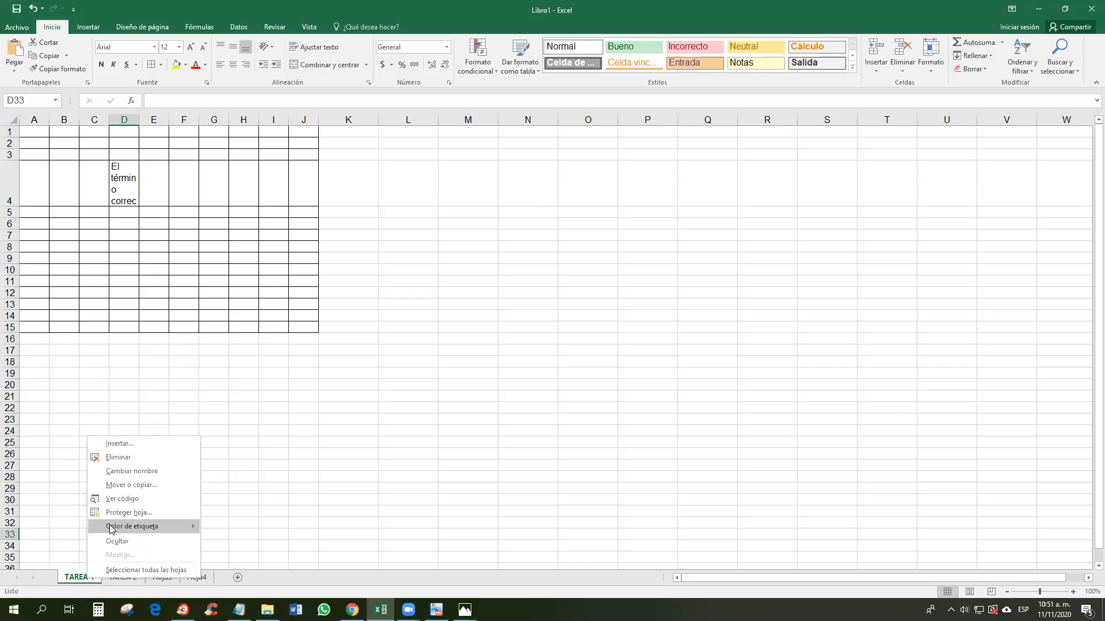
pyautogui.moveTo(109, 527)
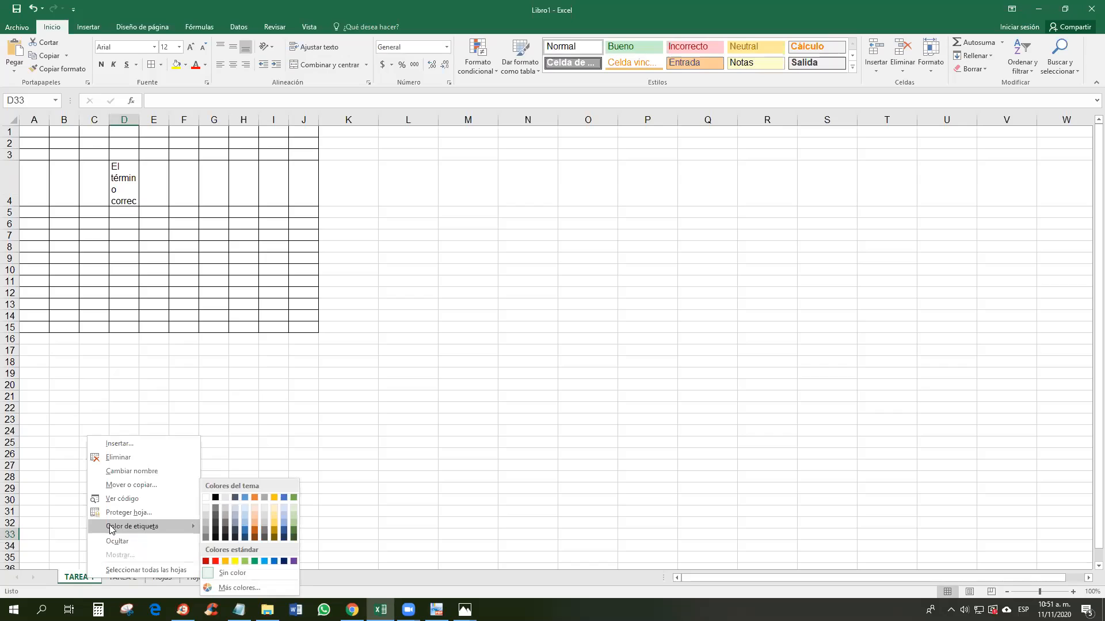
pyautogui.click(273, 562)
pyautogui.click(133, 579)
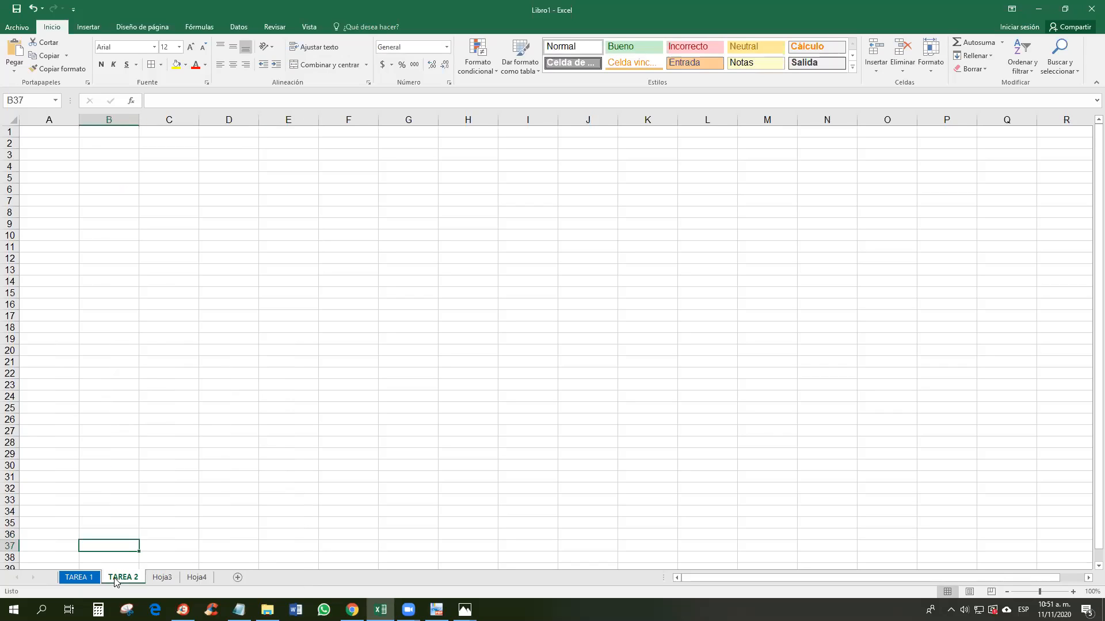
pyautogui.rightClick(133, 579)
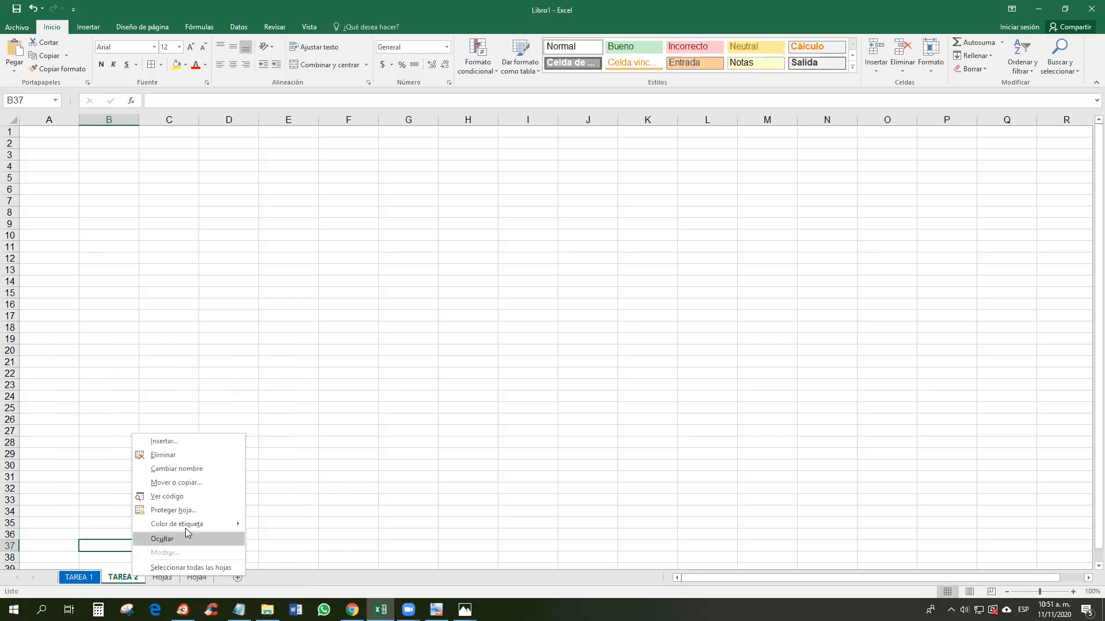
pyautogui.moveTo(195, 525)
pyautogui.click(299, 561)
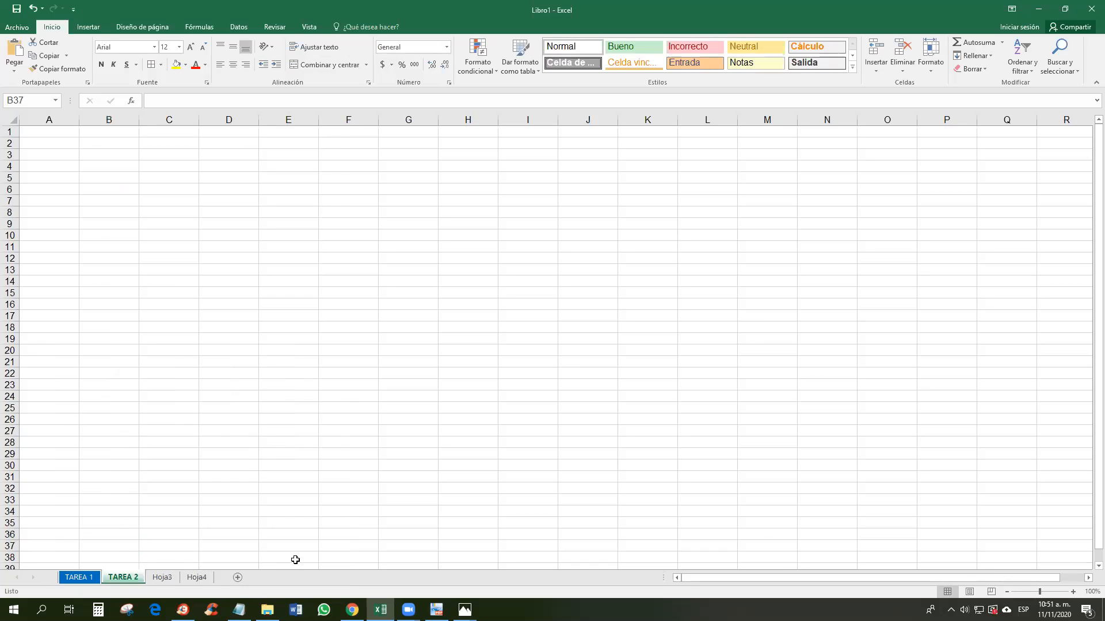
# Step: Colour the Hoja3 tab yellow and select cells E5:M31 on Hoja3
pyautogui.rightClick(167, 578)
pyautogui.moveTo(214, 525)
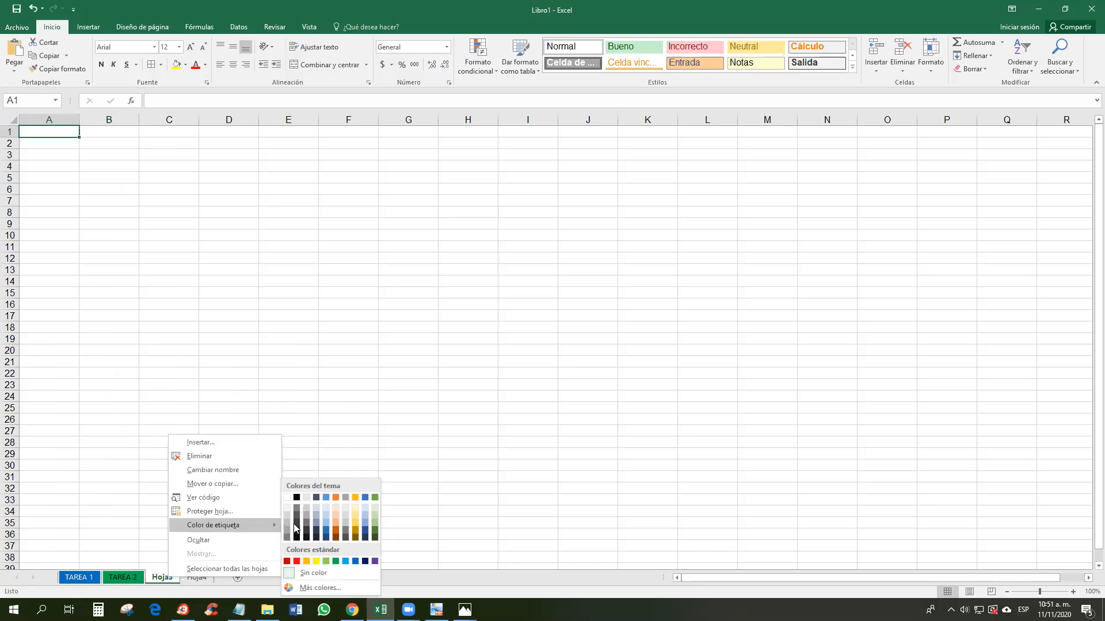
pyautogui.click(316, 563)
pyautogui.click(234, 499)
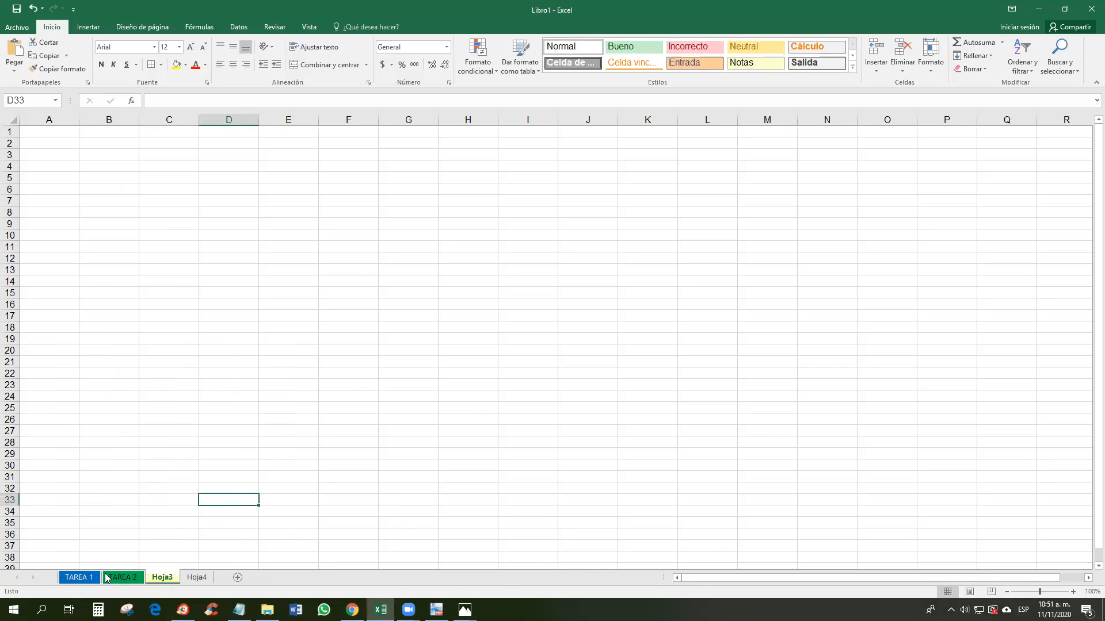
pyautogui.moveTo(314, 174); pyautogui.dragTo(752, 473)
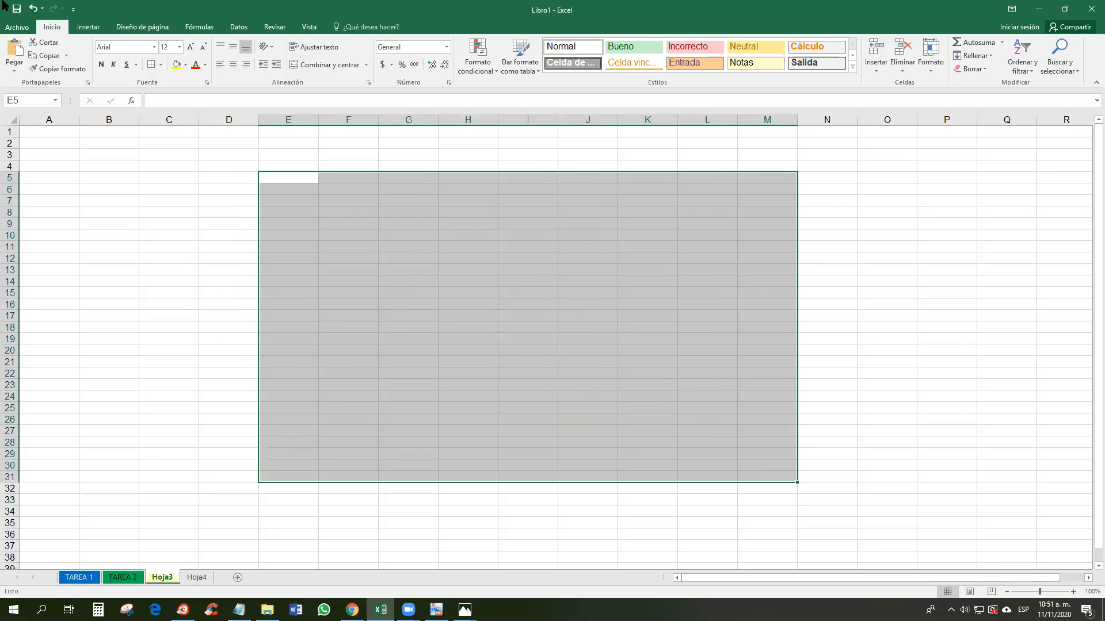
# Step: Save the workbook to the Escritorio folder with the file name TAREA 1
pyautogui.click(16, 11)
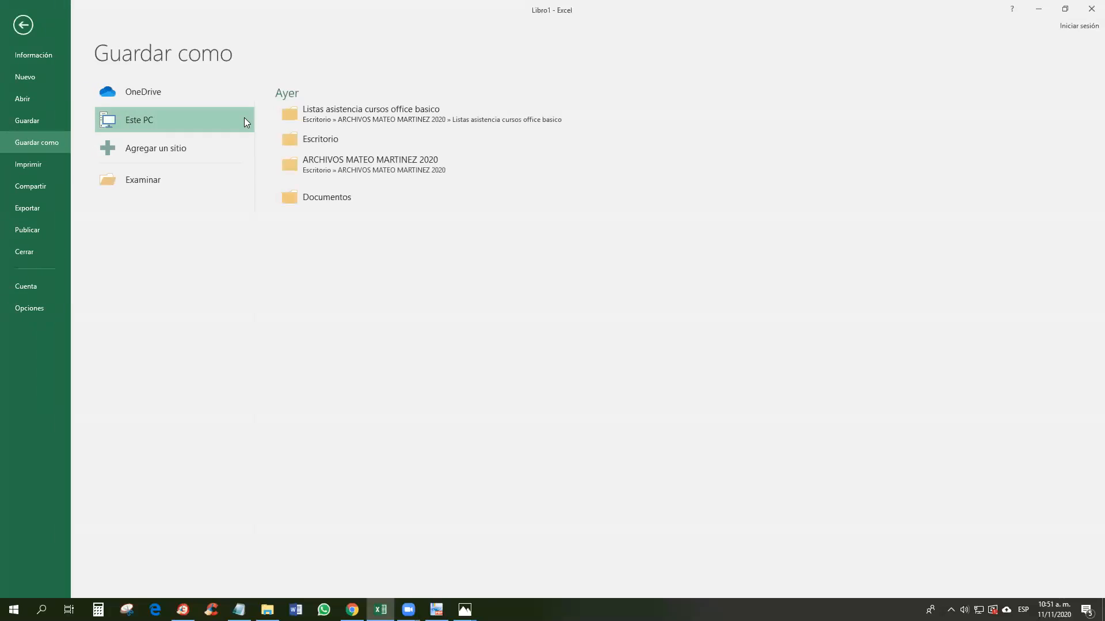
pyautogui.click(142, 179)
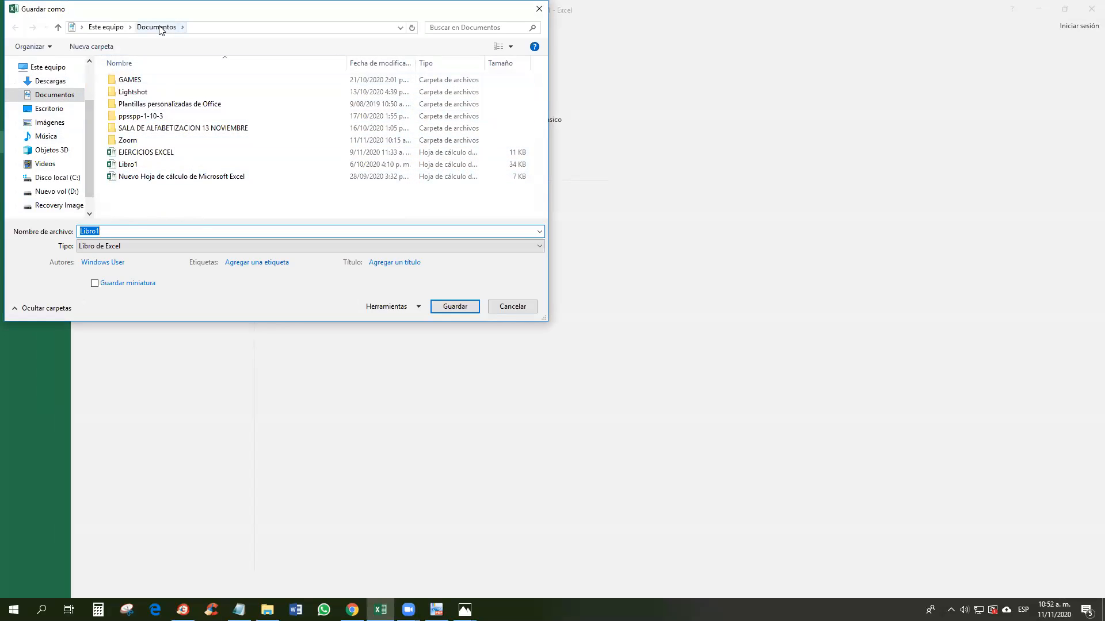
pyautogui.click(52, 109)
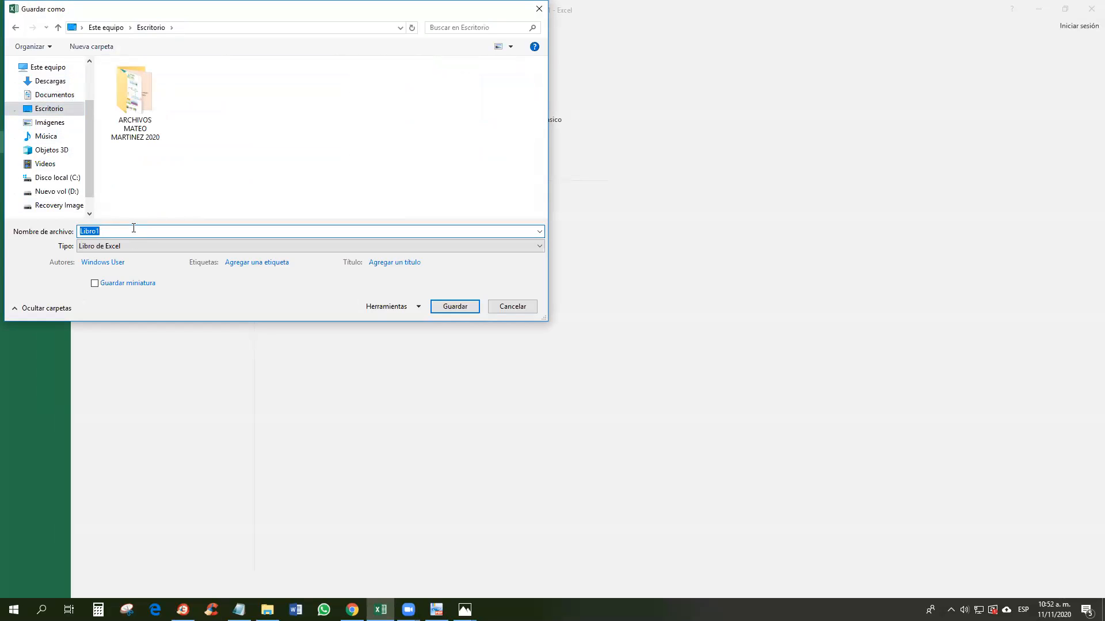
pyautogui.write('Tare')
pyautogui.press('BackSpace')
pyautogui.press('BackSpace')
pyautogui.press('BackSpace')
pyautogui.write('AREA 1')
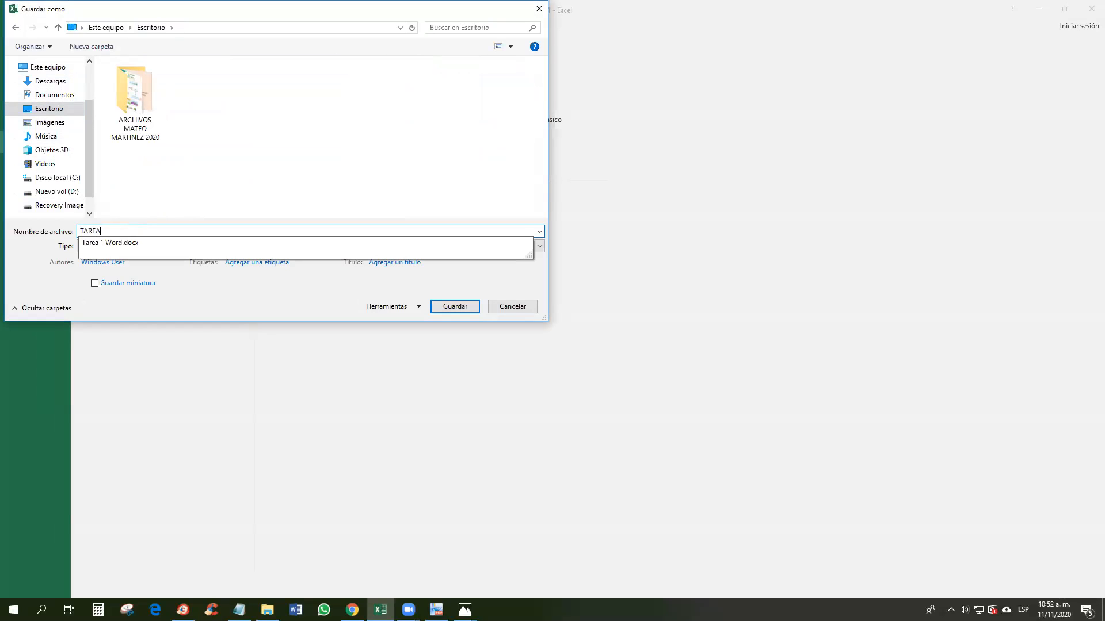
pyautogui.click(452, 305)
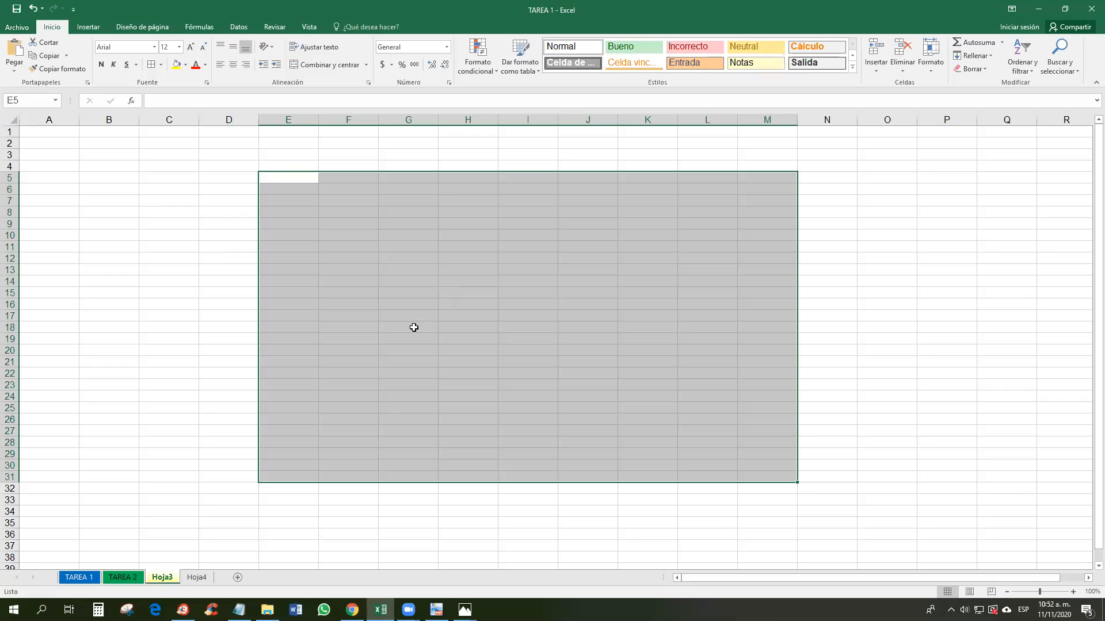
# Step: Clear the contents of A1:J16 on TAREA 1, keeping the borders after undoing their removal
pyautogui.click(89, 578)
pyautogui.moveTo(23, 340); pyautogui.dragTo(319, 138)
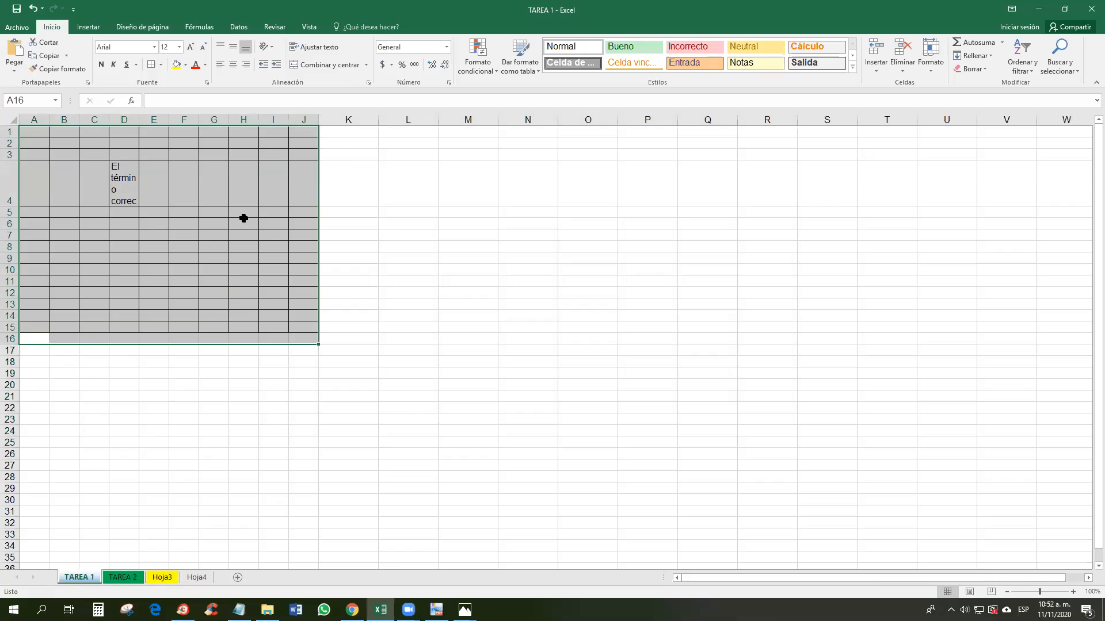
pyautogui.press('Delete')
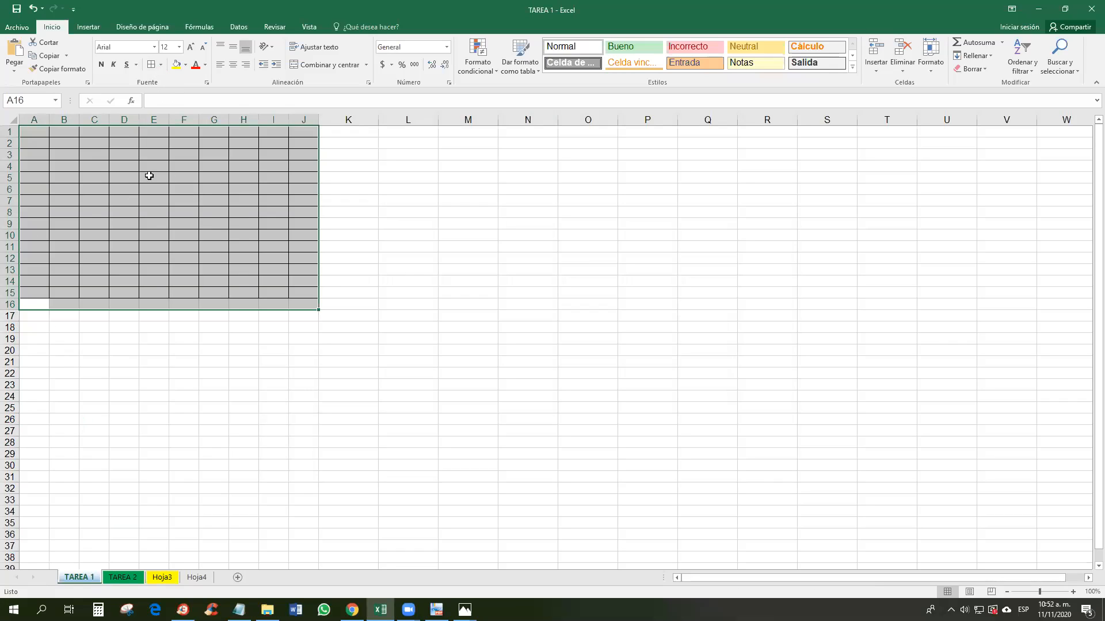
pyautogui.click(160, 66)
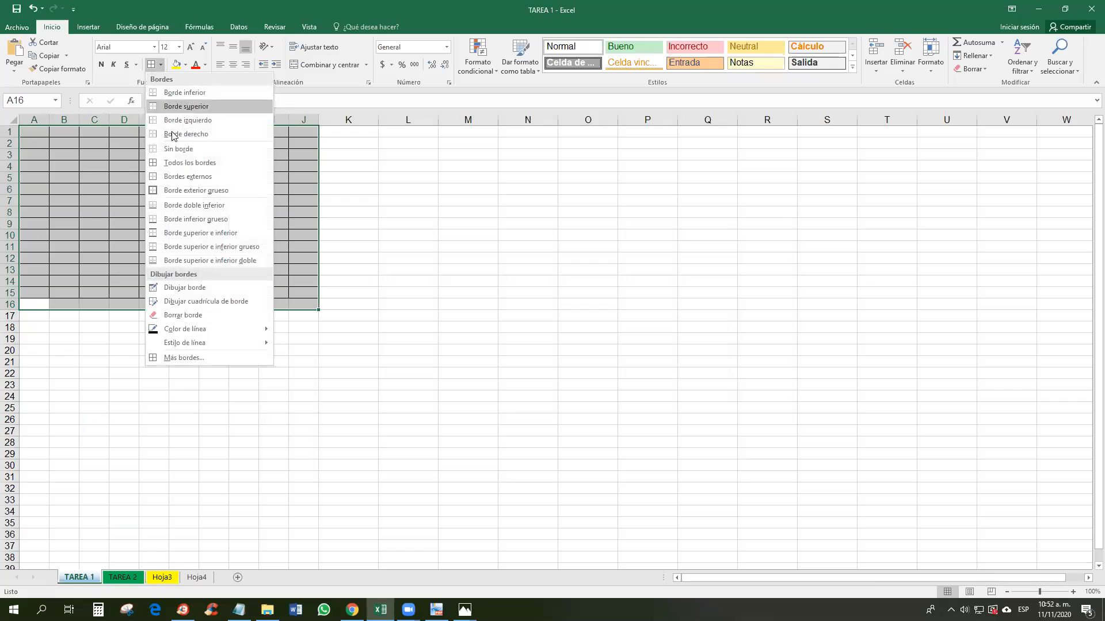
pyautogui.click(180, 151)
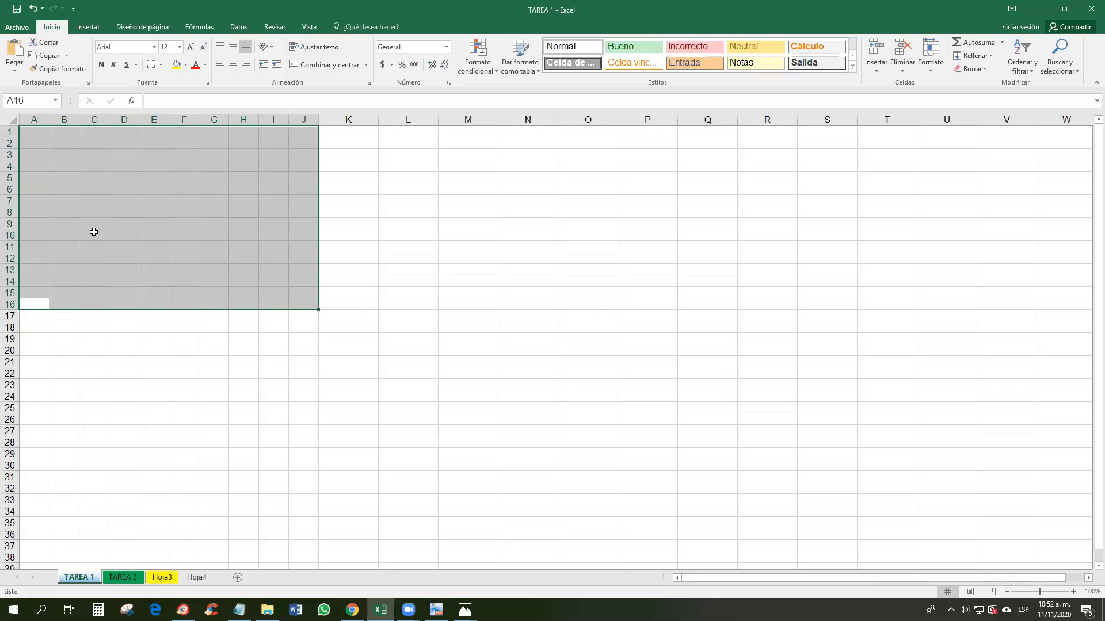
pyautogui.hotkey('ctrl', 'z')
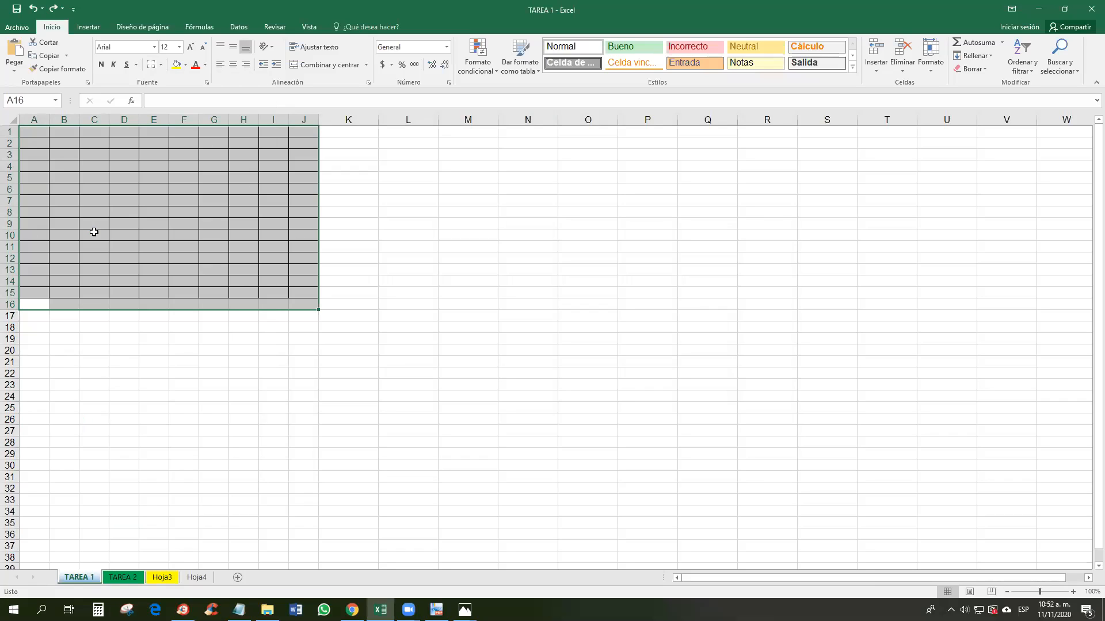
# Step: Delete the entire columns A–J via the delete-cells options
pyautogui.hotkey('ctrl', '-')
pyautogui.click(277, 310)
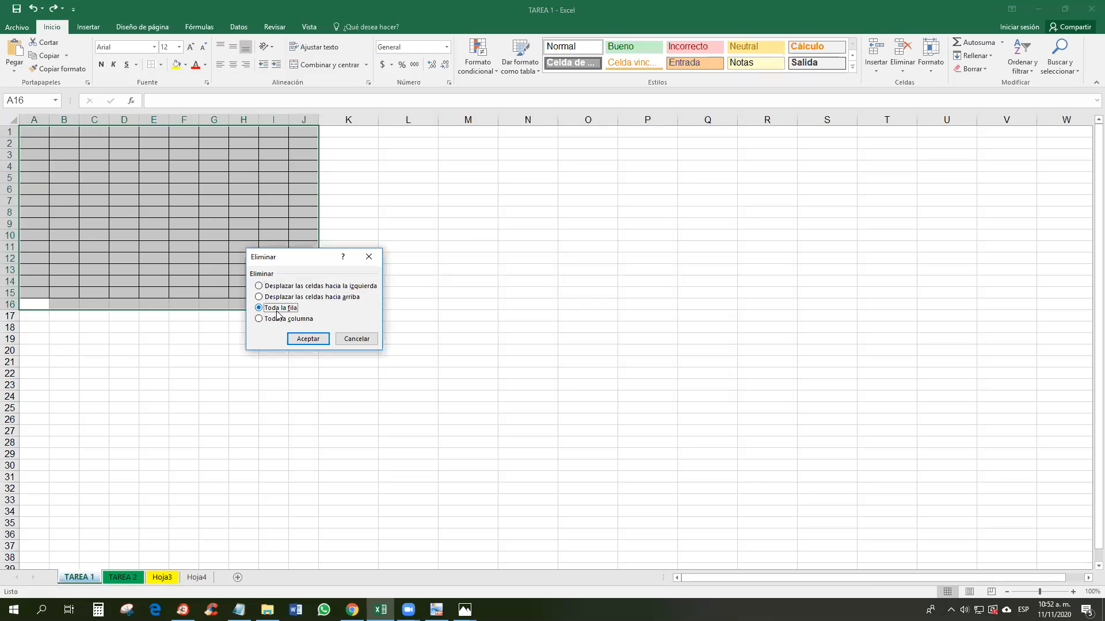
pyautogui.click(292, 319)
pyautogui.click(308, 339)
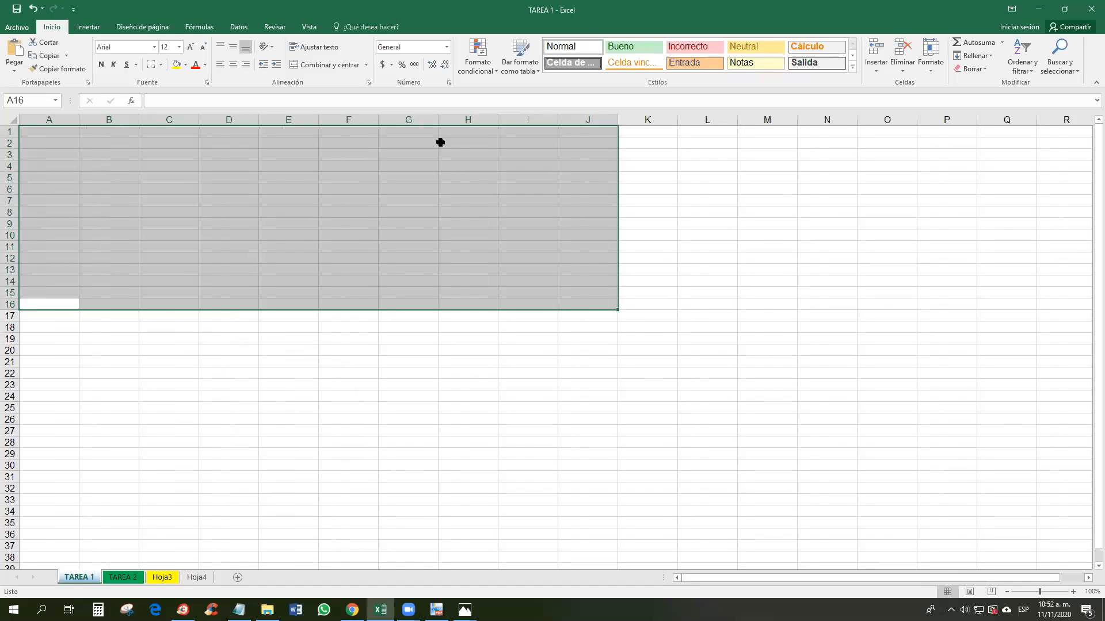
pyautogui.click(493, 208)
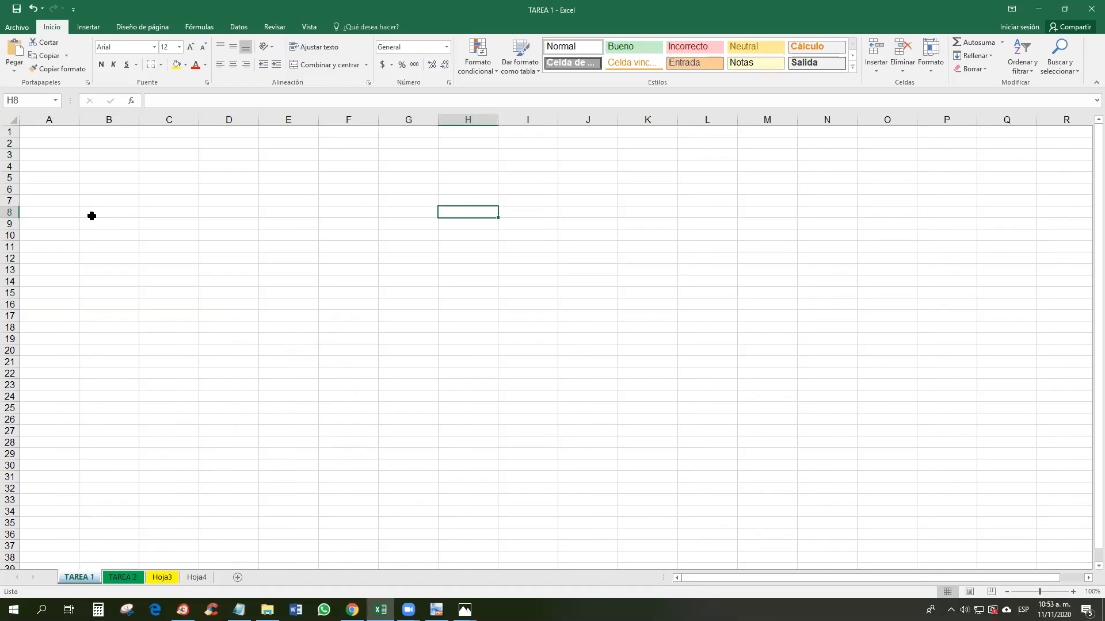
pyautogui.hotkey('ctrl', 'z')
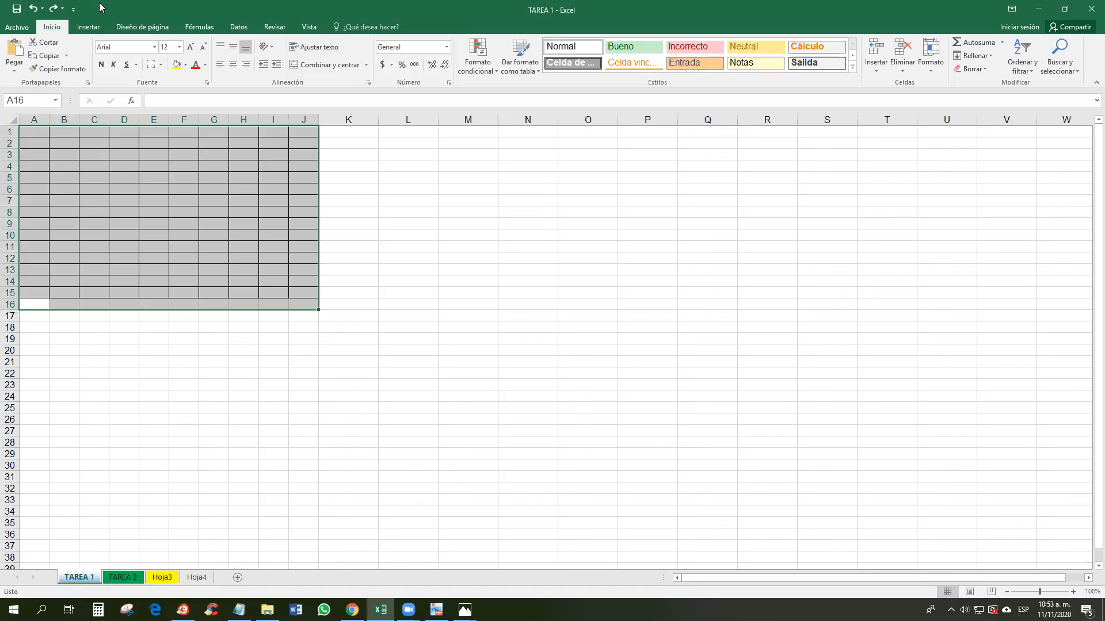
pyautogui.click(33, 11)
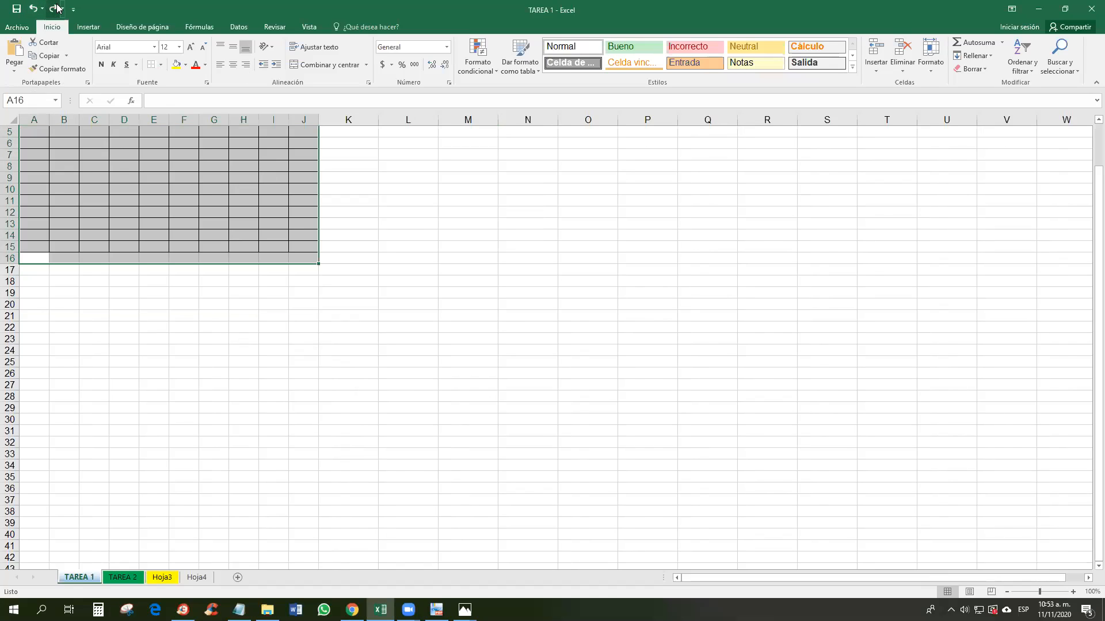
pyautogui.click(33, 9)
pyautogui.click(33, 9)
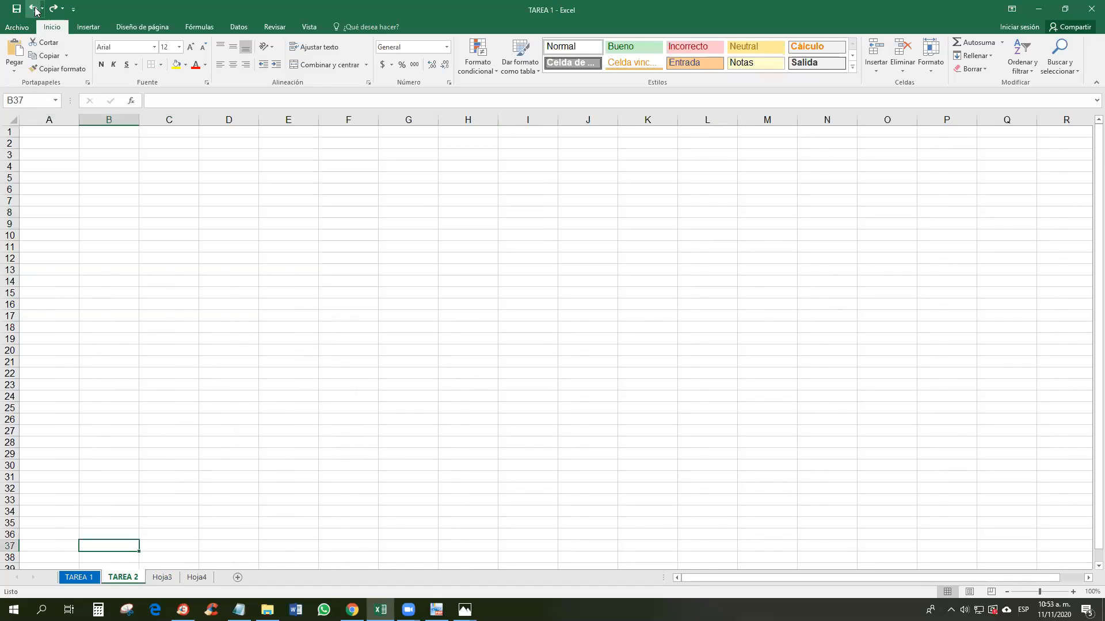
pyautogui.click(52, 11)
pyautogui.click(52, 12)
pyautogui.click(52, 12)
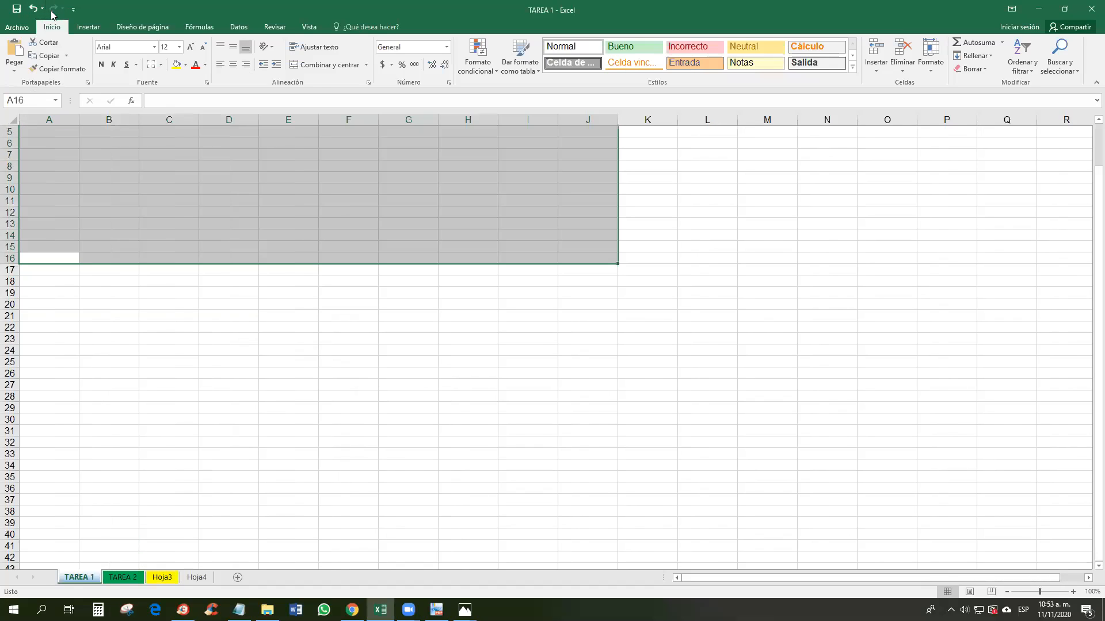
pyautogui.click(33, 9)
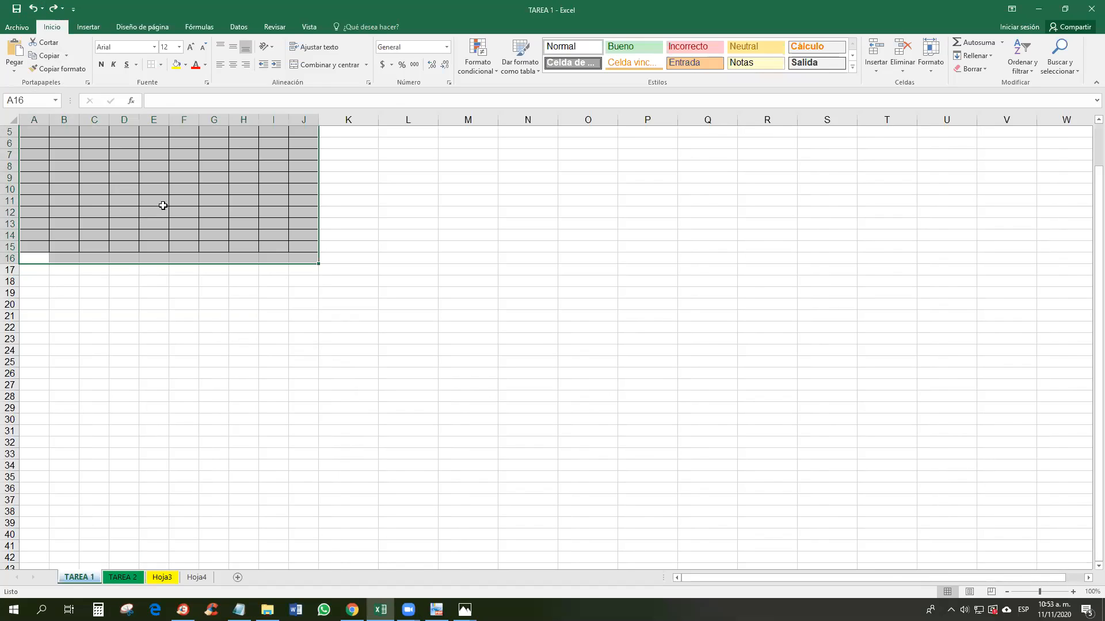
pyautogui.hotkey('ctrl', '-')
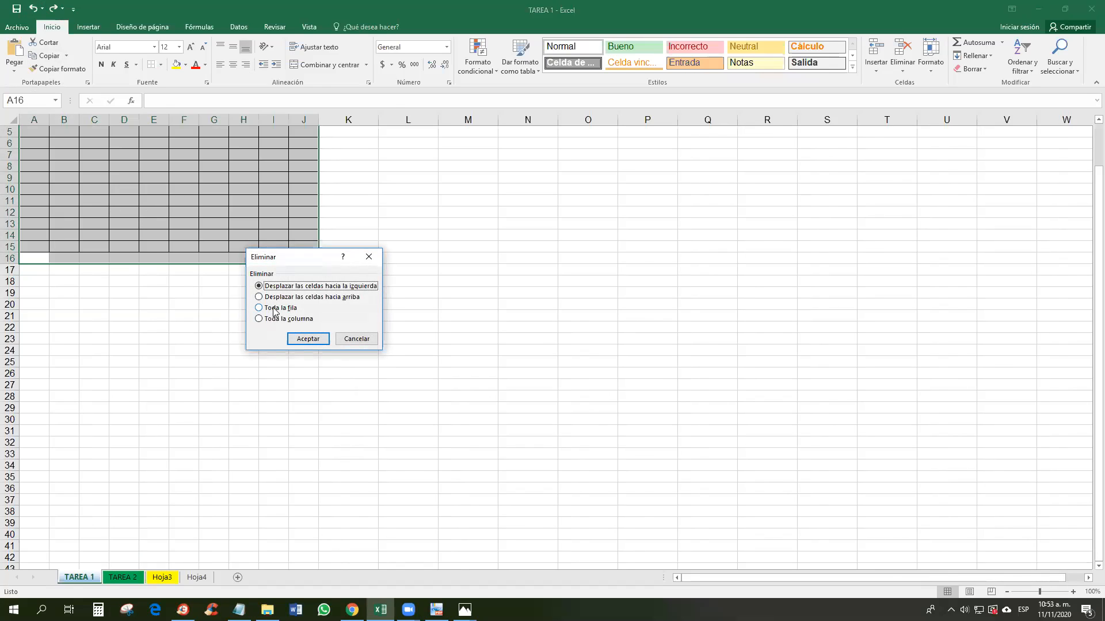
pyautogui.press('Escape')
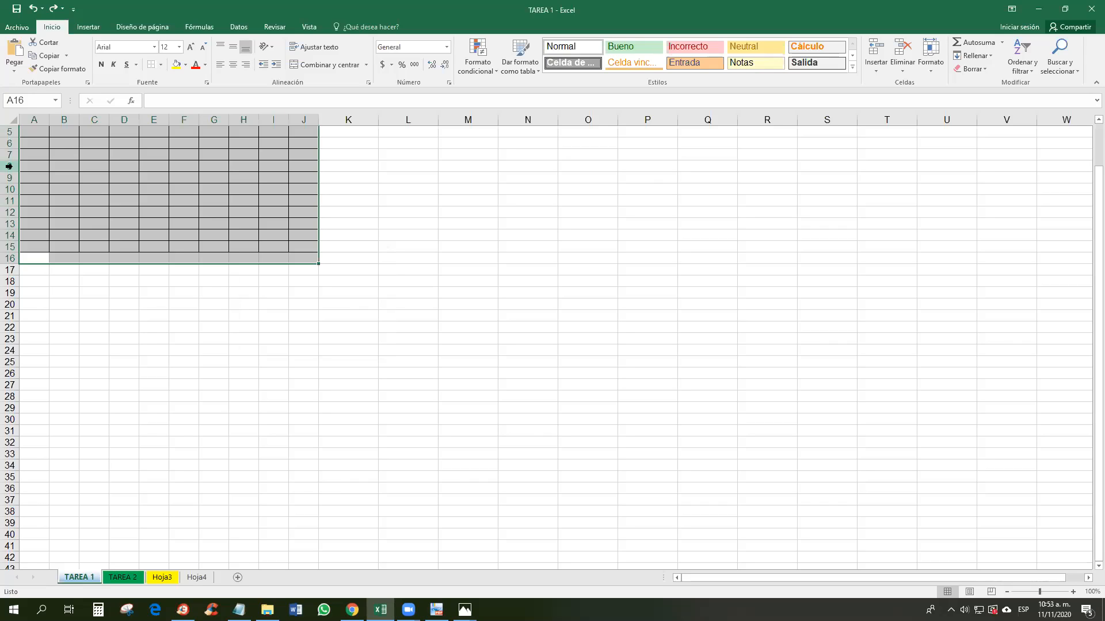
pyautogui.hotkey('ctrl', '-')
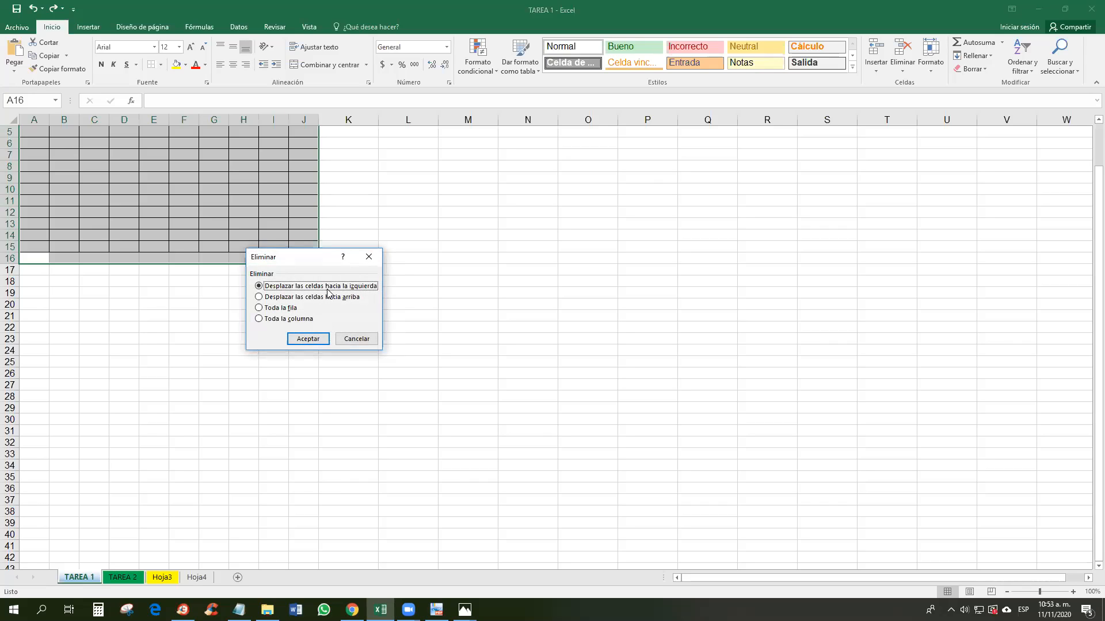
pyautogui.click(367, 258)
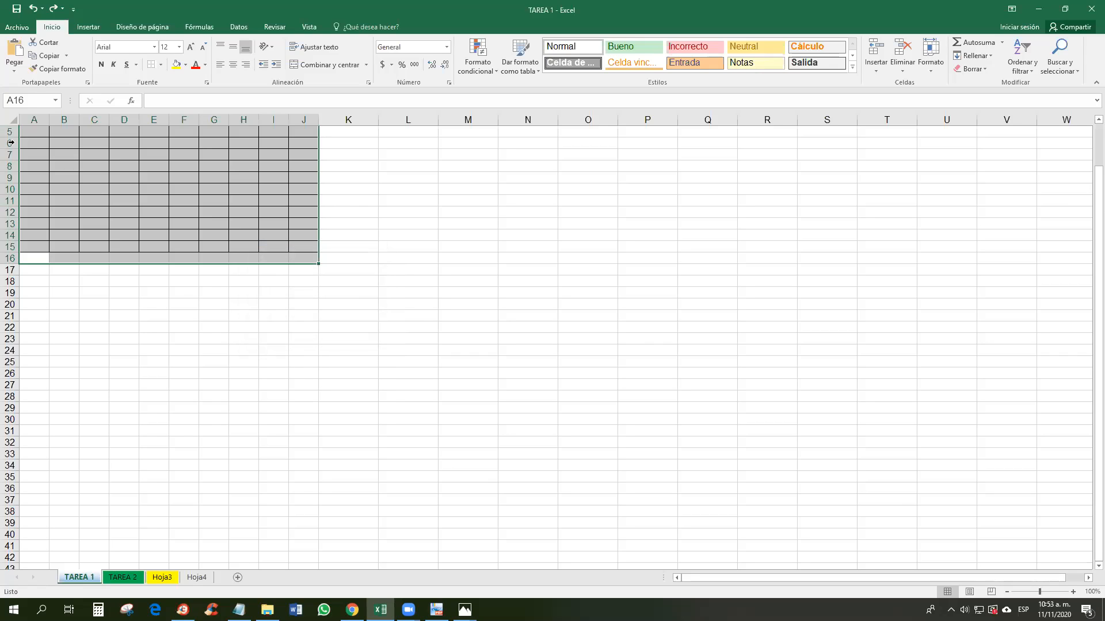
pyautogui.click(162, 146)
pyautogui.moveTo(36, 135); pyautogui.dragTo(282, 267)
pyautogui.click(243, 292)
pyautogui.moveTo(9, 132); pyautogui.dragTo(8, 246)
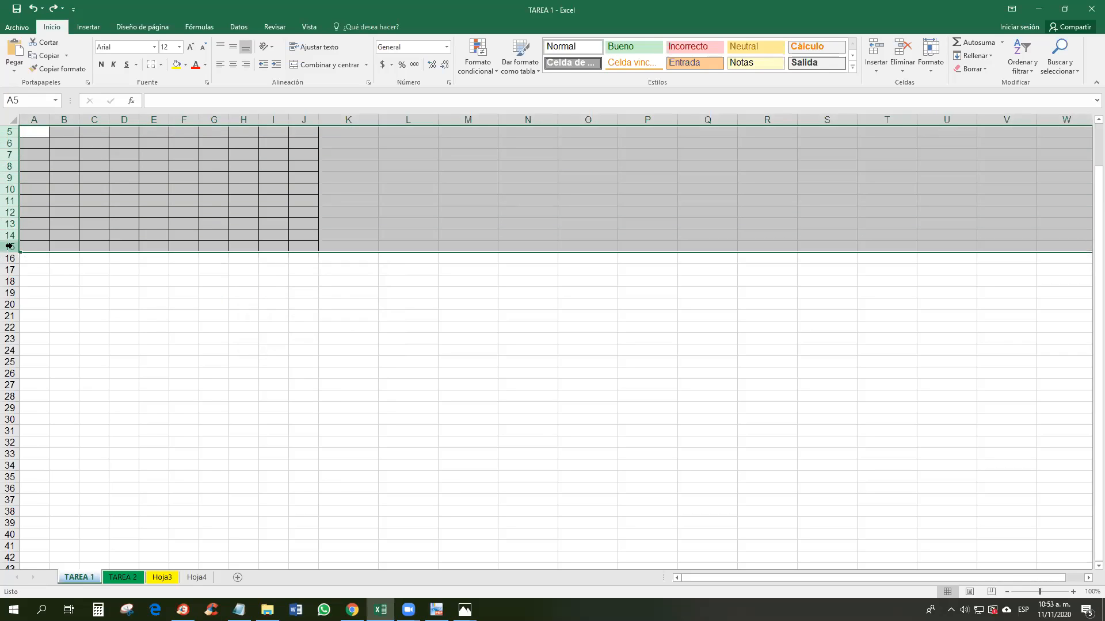
pyautogui.hotkey('ctrl', 'shift', '_')
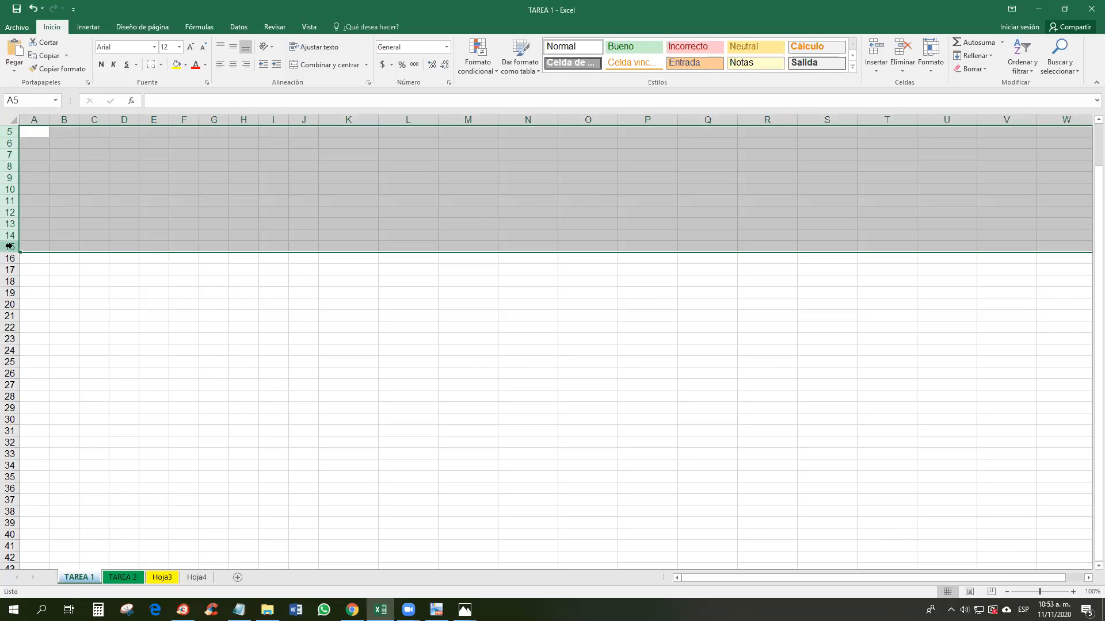
pyautogui.moveTo(38, 132); pyautogui.dragTo(355, 305)
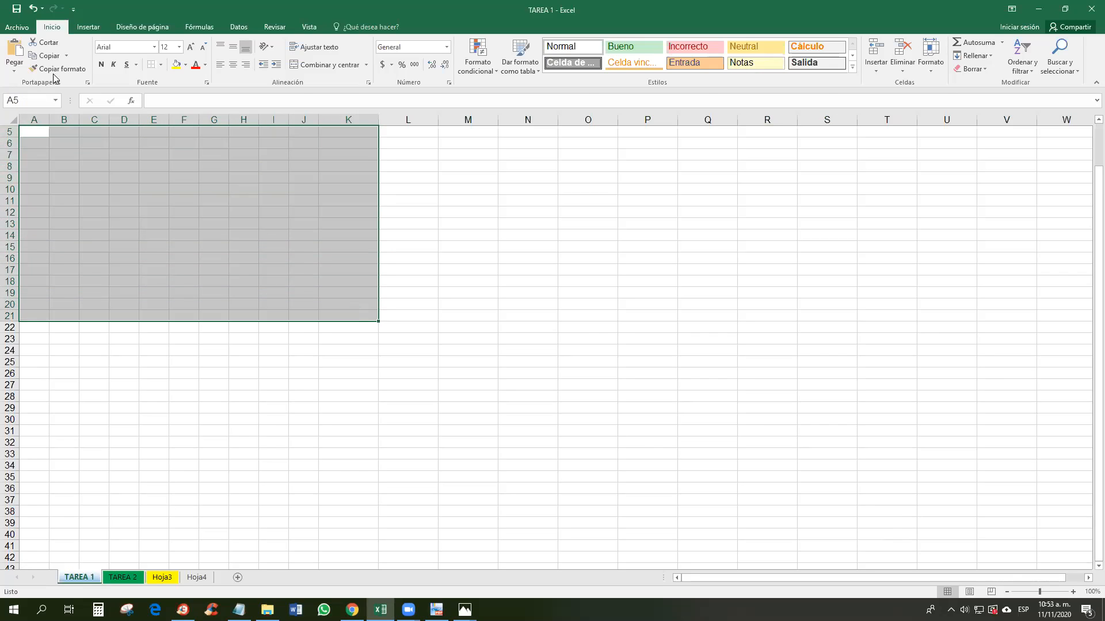
pyautogui.click(64, 131)
pyautogui.moveTo(30, 135); pyautogui.dragTo(385, 335)
pyautogui.hotkey('ctrl', '-')
pyautogui.click(367, 254)
pyautogui.rightClick(299, 219)
pyautogui.click(345, 327)
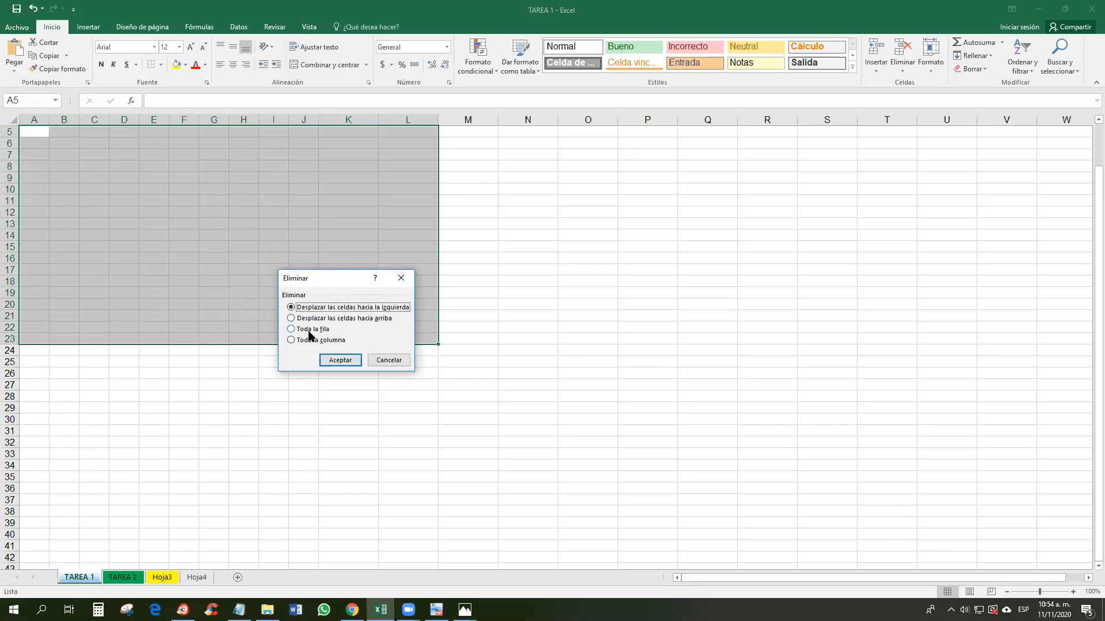
pyautogui.click(332, 343)
pyautogui.click(315, 332)
pyautogui.click(324, 320)
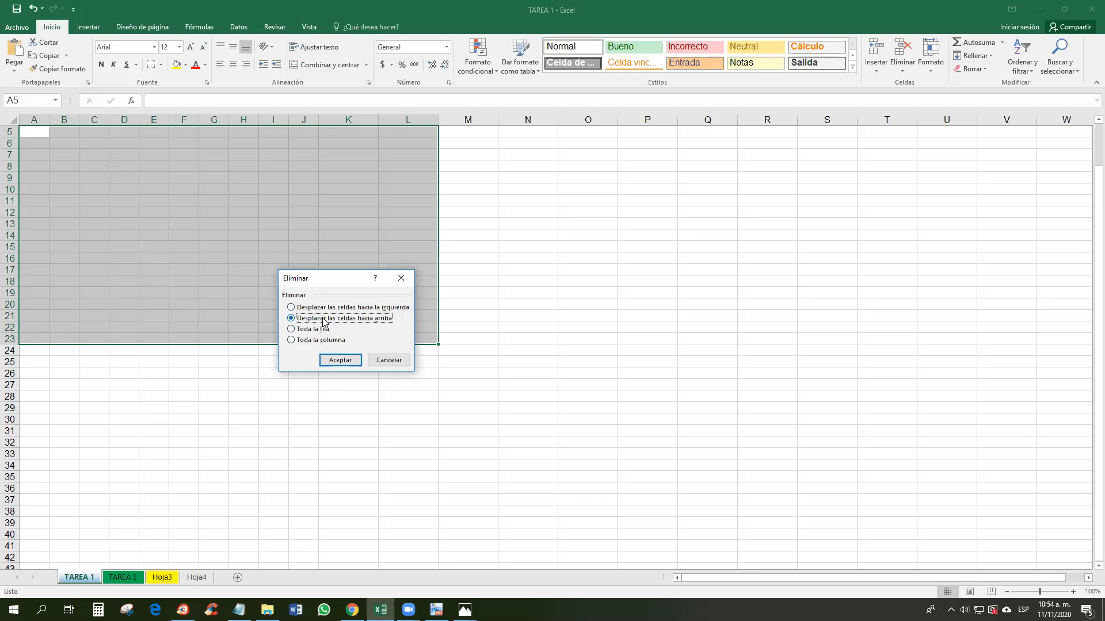
pyautogui.click(334, 309)
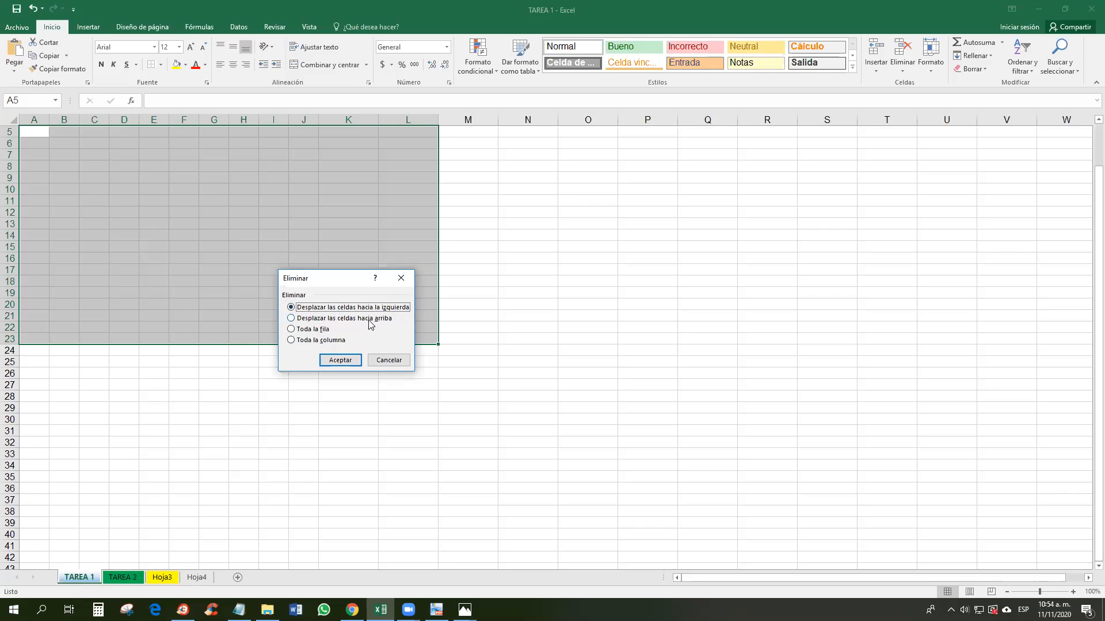
pyautogui.click(325, 340)
pyautogui.click(341, 363)
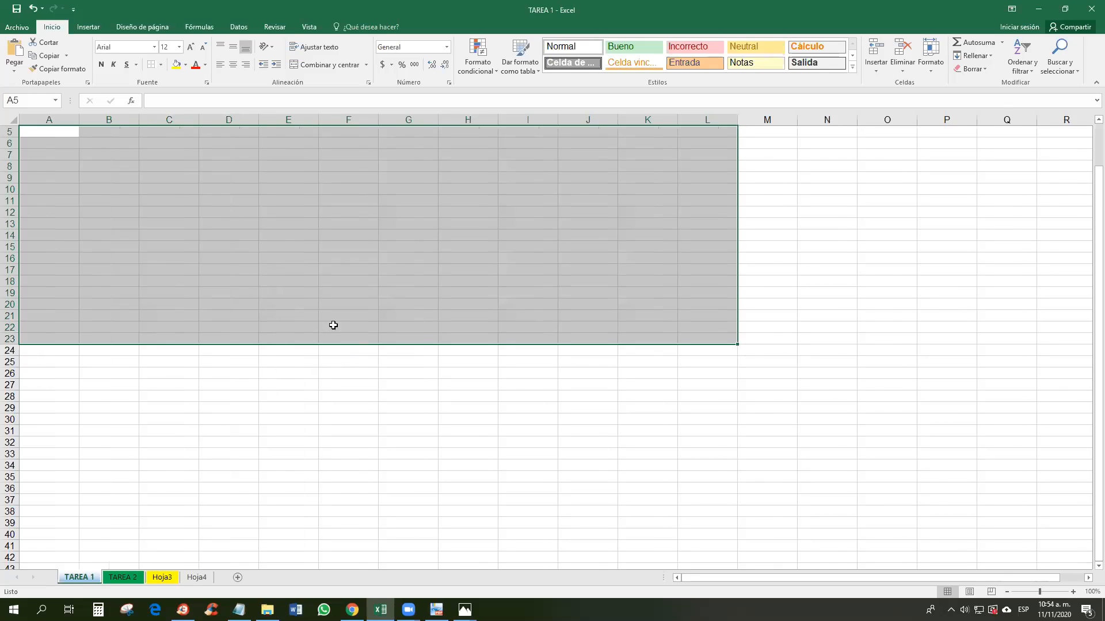
pyautogui.click(327, 289)
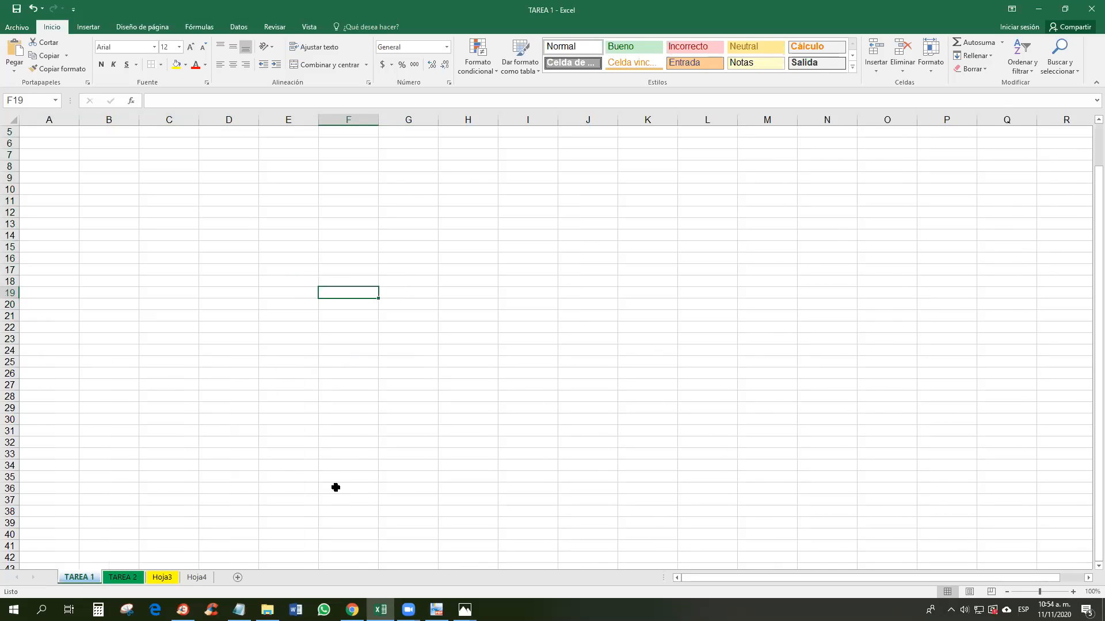
# Step: Scroll the Ficha 2 PDF to page 8's labelled Excel diagram, then return to TAREA 1
pyautogui.click(1039, 9)
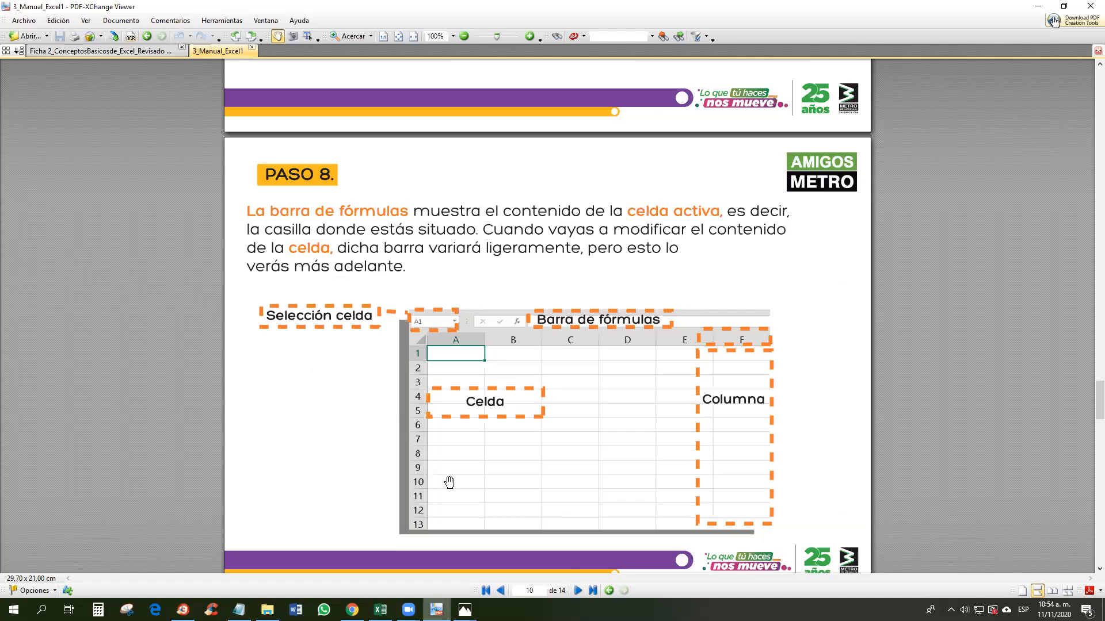
pyautogui.scroll(-4, 449, 482)
pyautogui.click(101, 51)
pyautogui.scroll(-3, 583, 287)
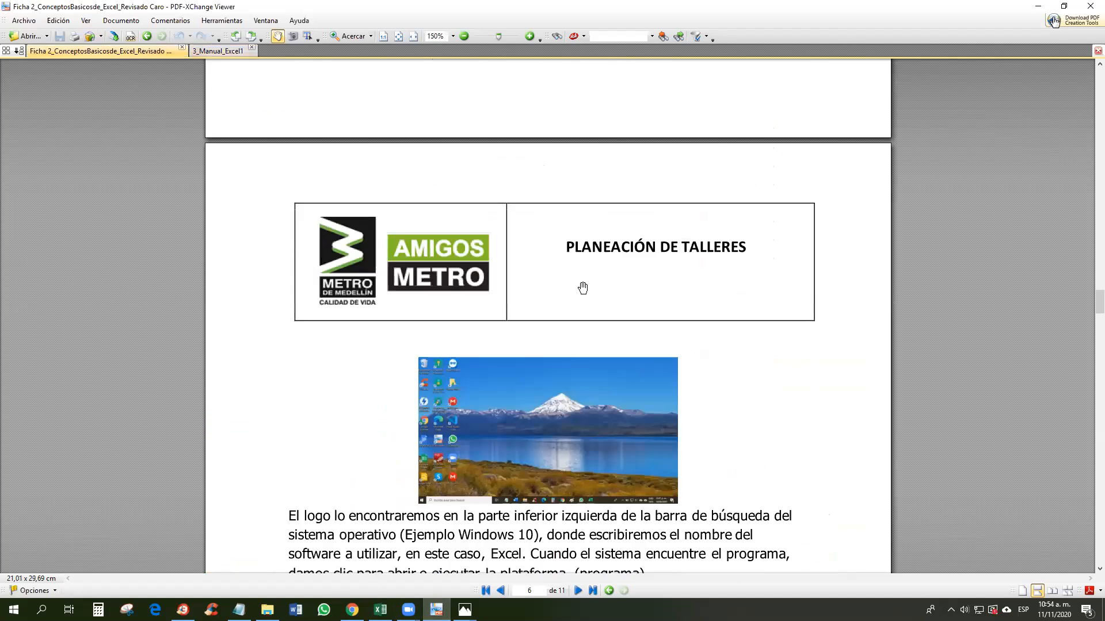
pyautogui.scroll(-15, 583, 288)
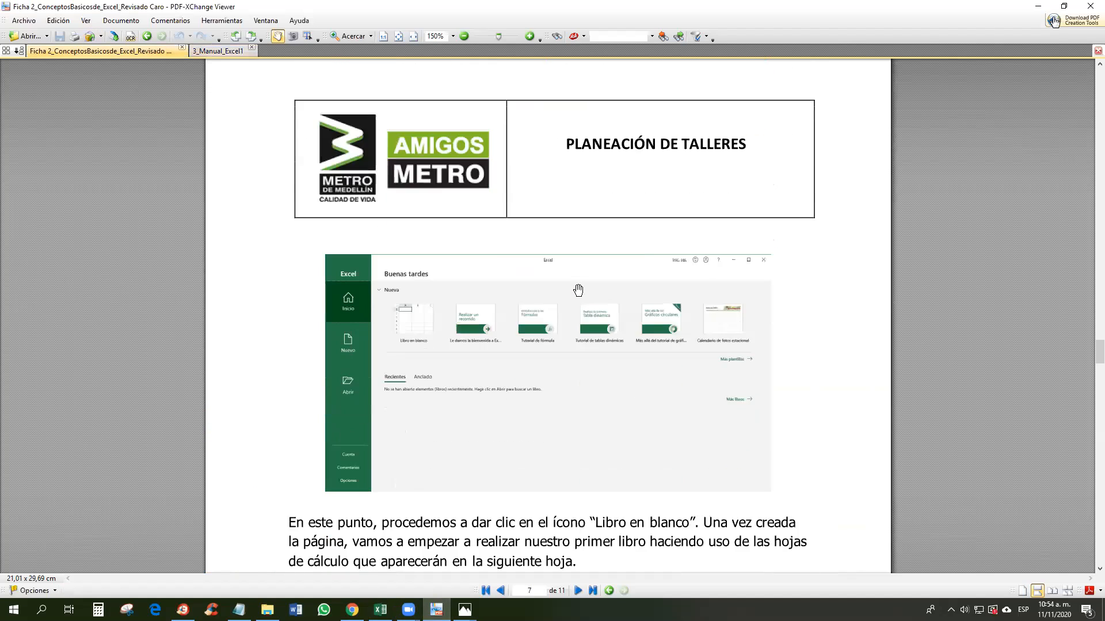
pyautogui.scroll(-15, 578, 290)
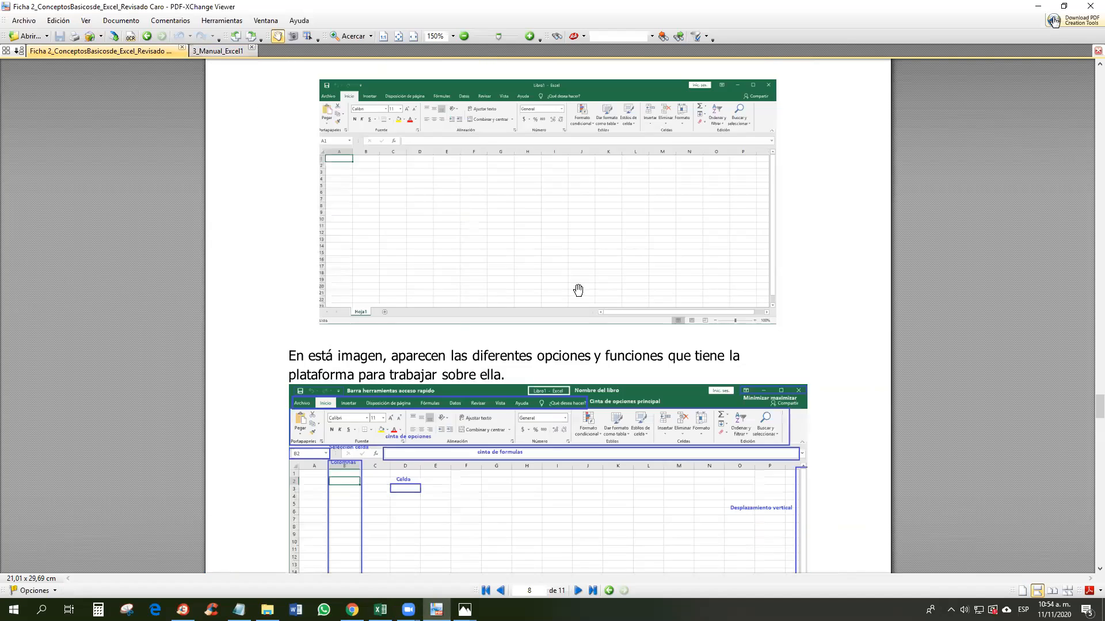
pyautogui.scroll(-5, 578, 290)
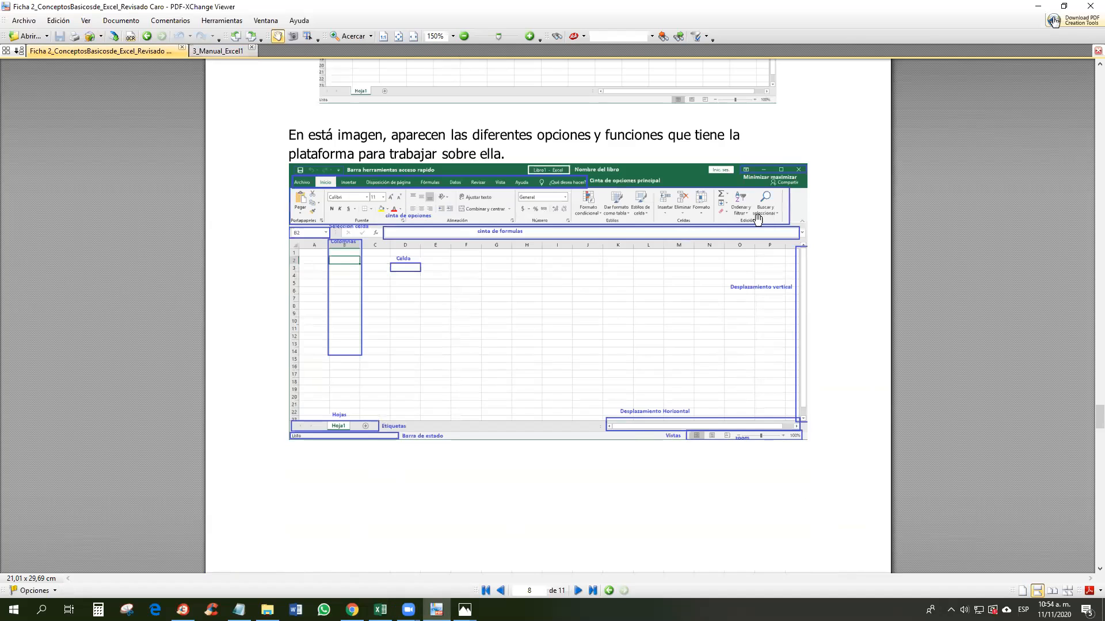
pyautogui.click(380, 609)
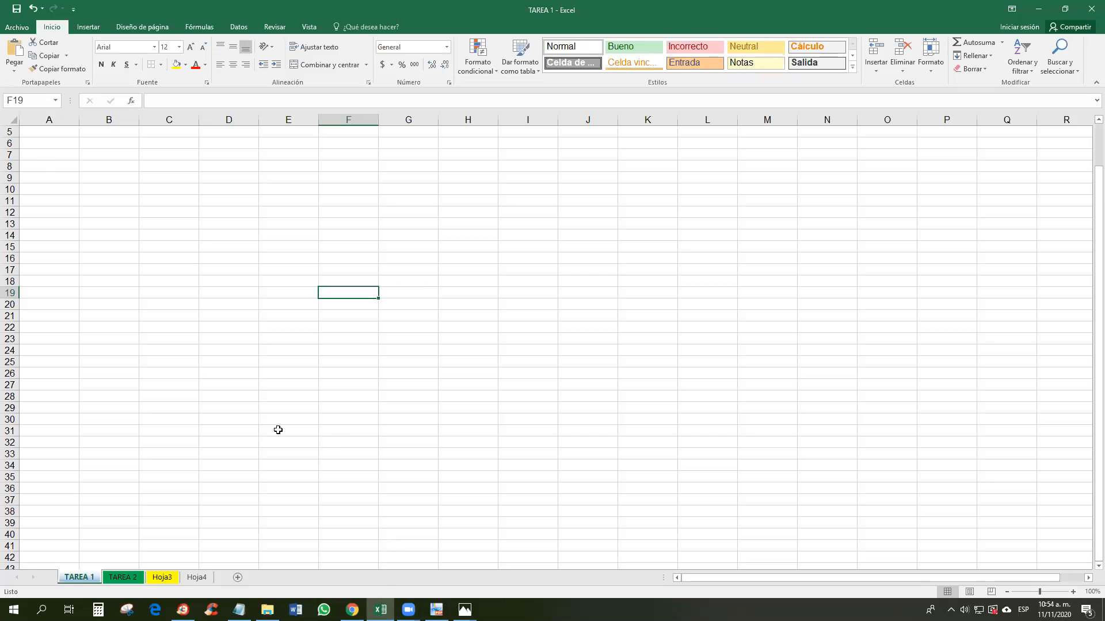
pyautogui.click(240, 100)
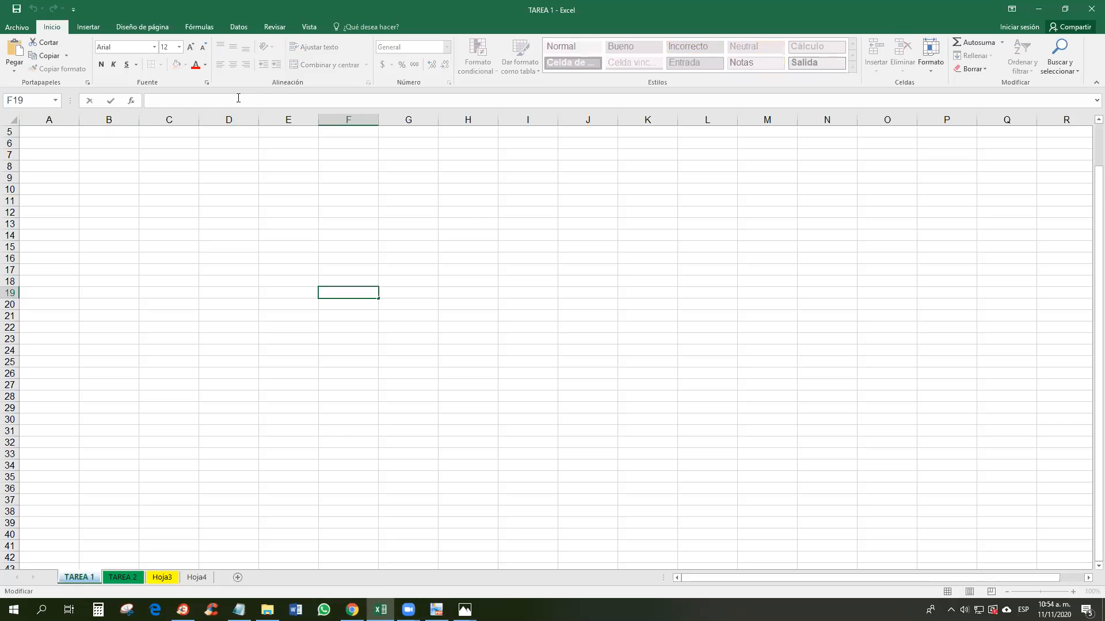
pyautogui.moveTo(788, 579); pyautogui.dragTo(765, 580)
pyautogui.click(606, 343)
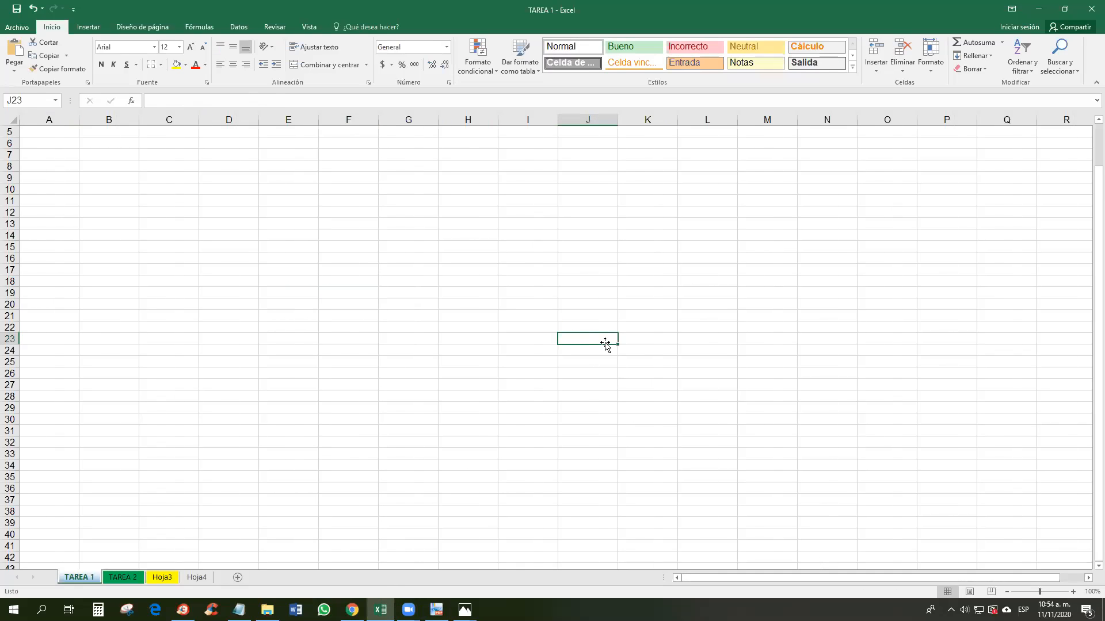
pyautogui.press('Right')
pyautogui.press('Right')
pyautogui.press('Right')
pyautogui.press('Right')
pyautogui.press('Right')
pyautogui.press('Right')
pyautogui.press('Left')
pyautogui.press('Left')
pyautogui.press('Left')
pyautogui.press('Left')
pyautogui.press('Left')
pyautogui.press('Left')
pyautogui.press('Left')
pyautogui.press('Left')
pyautogui.press('Up')
pyautogui.press('Up')
pyautogui.press('Up')
pyautogui.press('Up')
pyautogui.press('Up')
pyautogui.press('Down')
pyautogui.press('Down')
pyautogui.press('Down')
pyautogui.press('Down')
pyautogui.press('Up')
pyautogui.press('Up')
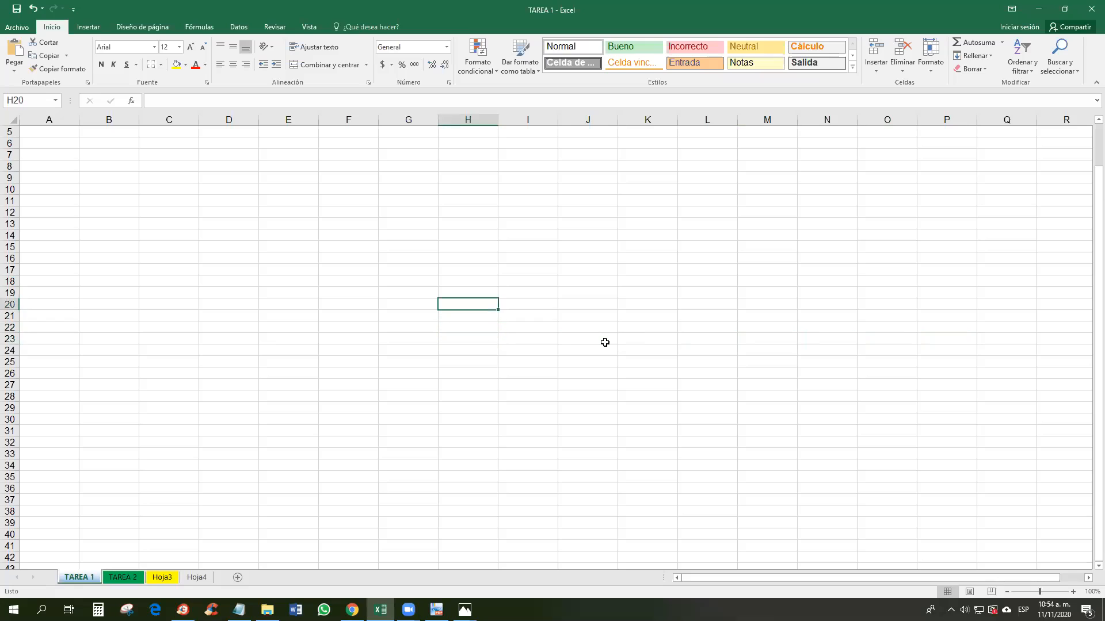
pyautogui.press('Right')
pyautogui.press('Right')
pyautogui.press('Right')
pyautogui.press('Right')
pyautogui.press('Right')
pyautogui.press('Right')
pyautogui.press('Right')
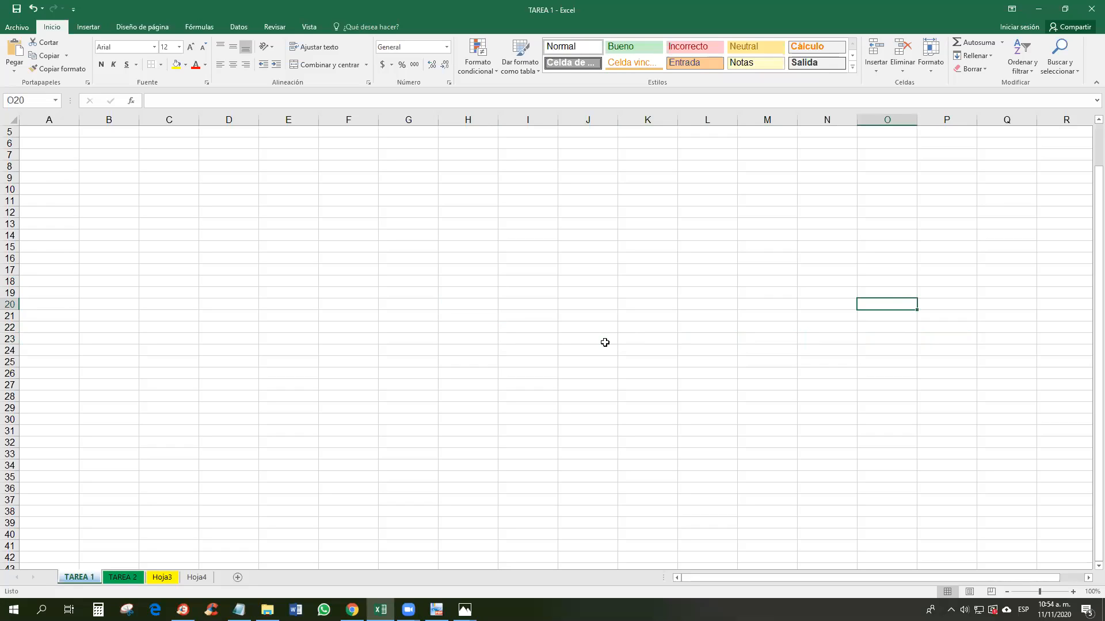
pyautogui.click(640, 266)
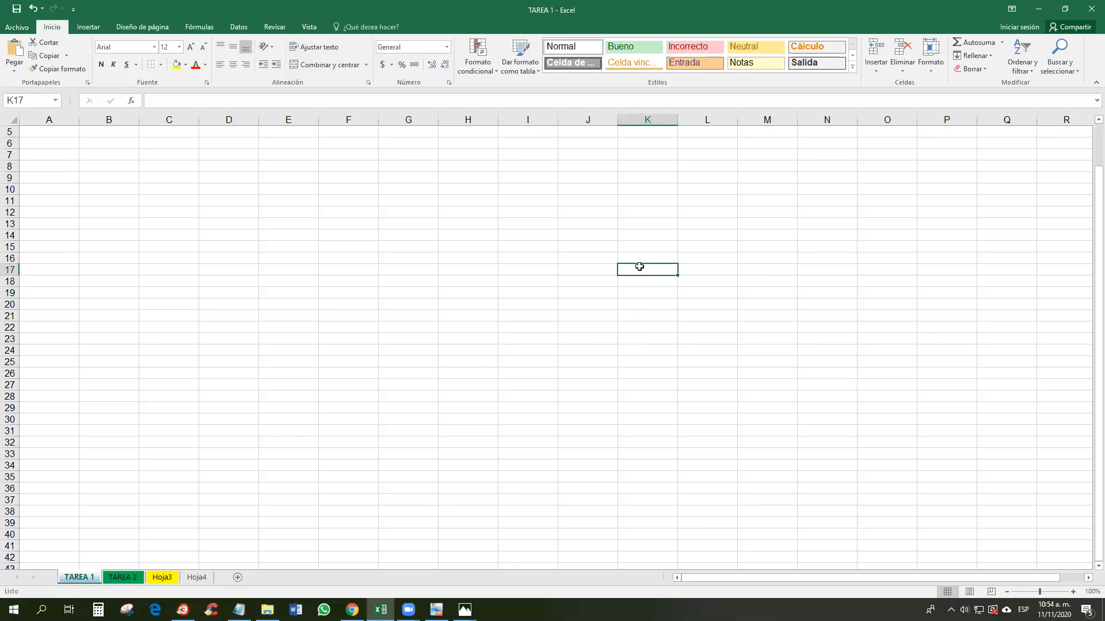
pyautogui.press('Down')
pyautogui.press('Down')
pyautogui.press('Down')
pyautogui.press('Down')
pyautogui.press('Down')
pyautogui.press('Down')
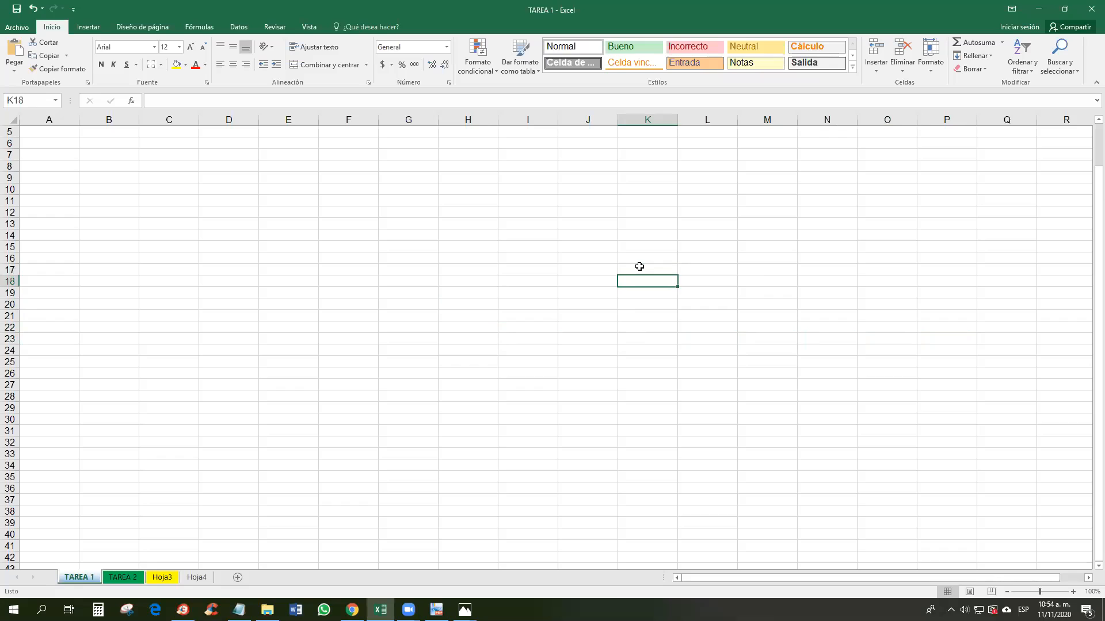
pyautogui.press('Down')
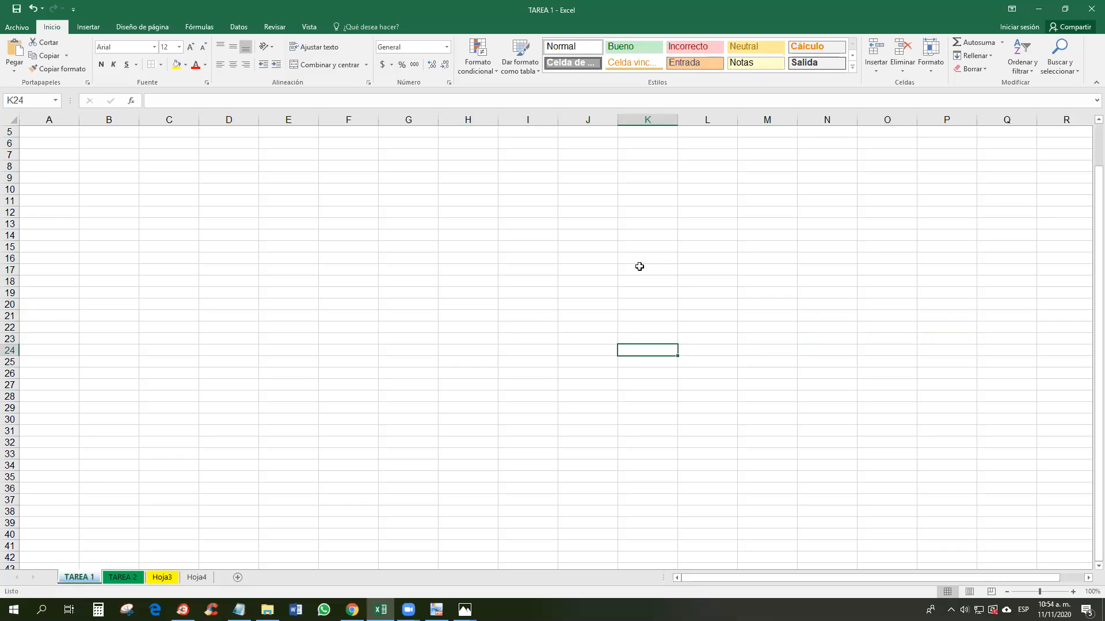
pyautogui.press('Down')
pyautogui.press('Down')
pyautogui.press('Down')
pyautogui.press('Down')
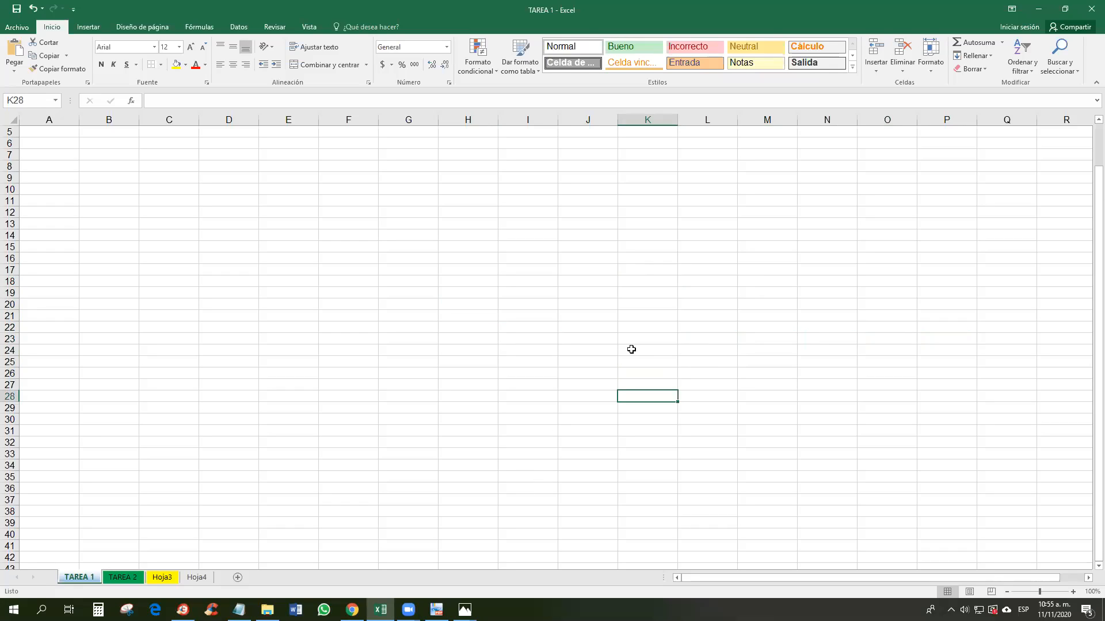
pyautogui.click(466, 260)
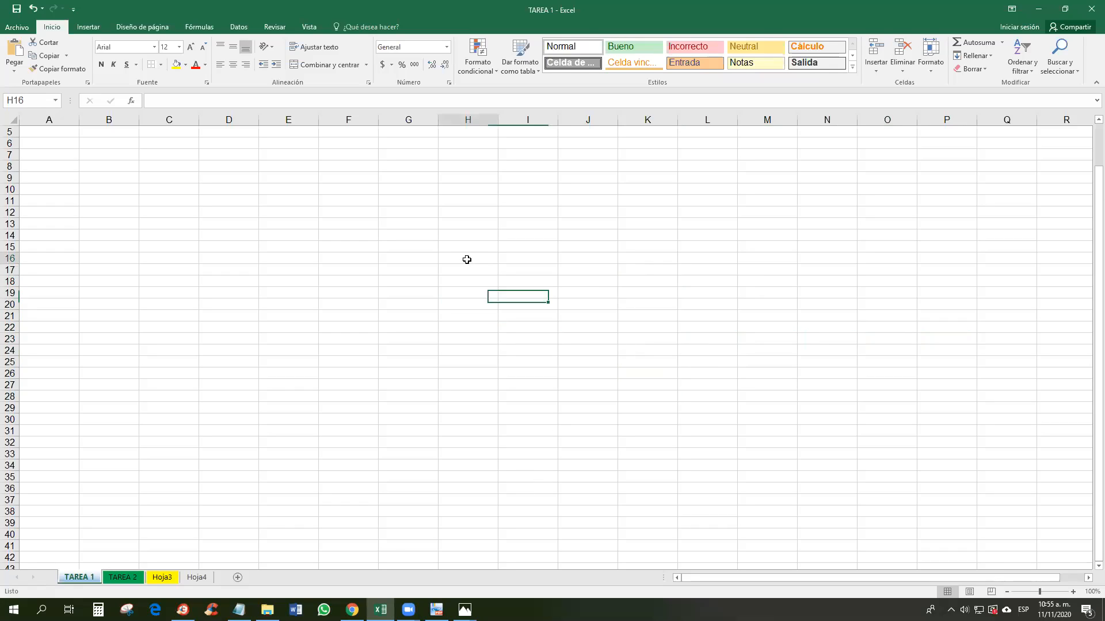
pyautogui.click(532, 260)
pyautogui.click(593, 260)
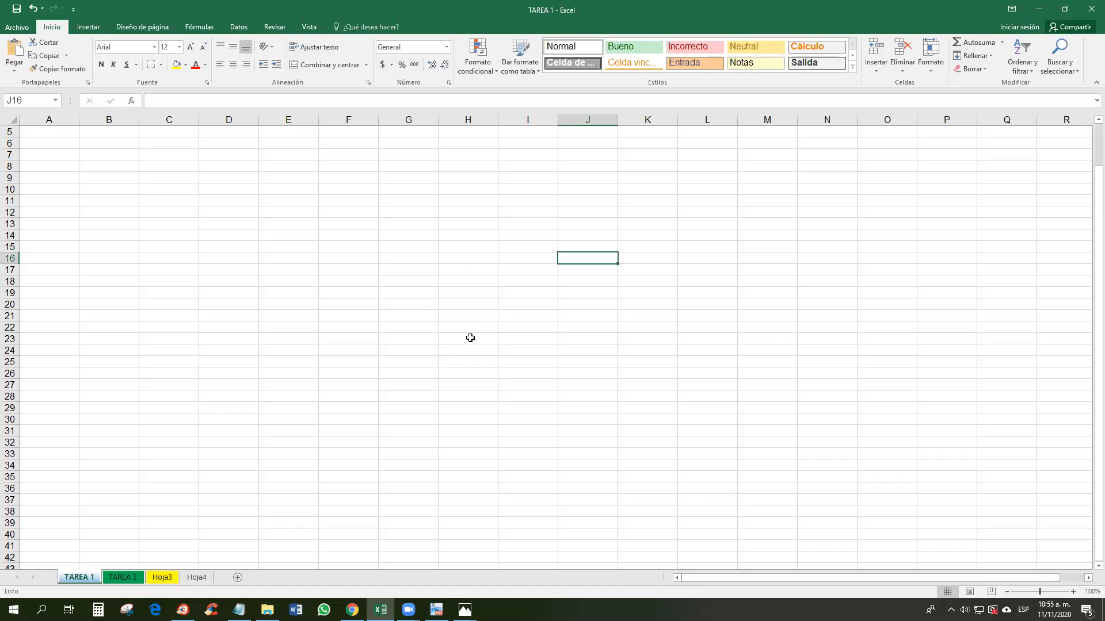
pyautogui.click(599, 271)
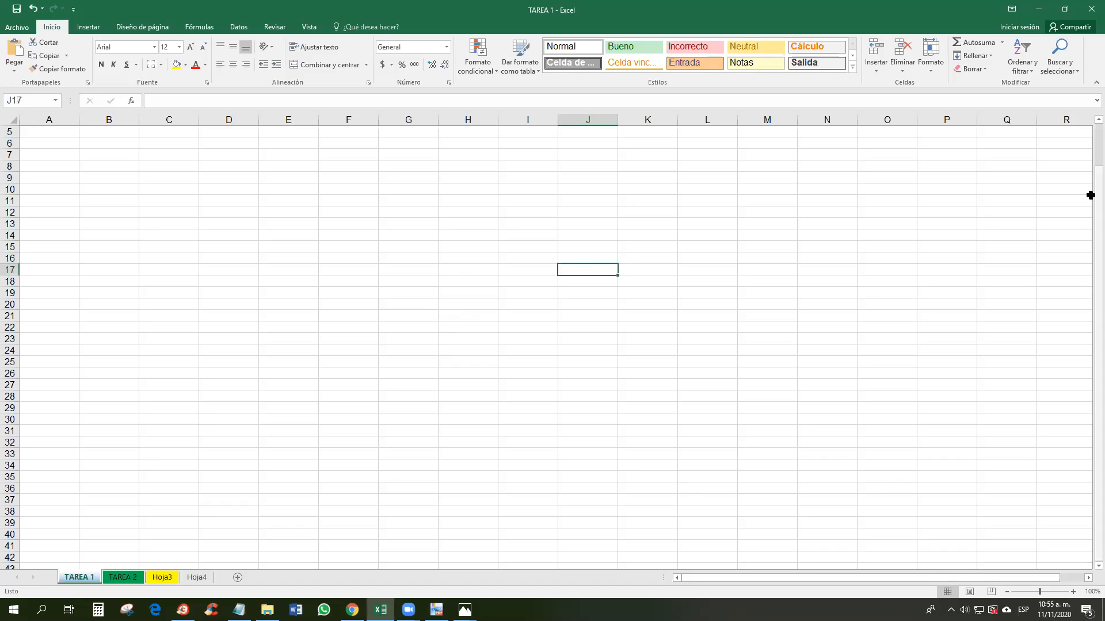
pyautogui.moveTo(1086, 220)
pyautogui.mouseDown()
pyautogui.moveTo(1086, 144)
pyautogui.moveTo(1087, 221)
pyautogui.mouseUp()
pyautogui.moveTo(1021, 579); pyautogui.dragTo(991, 579)
pyautogui.moveTo(923, 580); pyautogui.dragTo(729, 560)
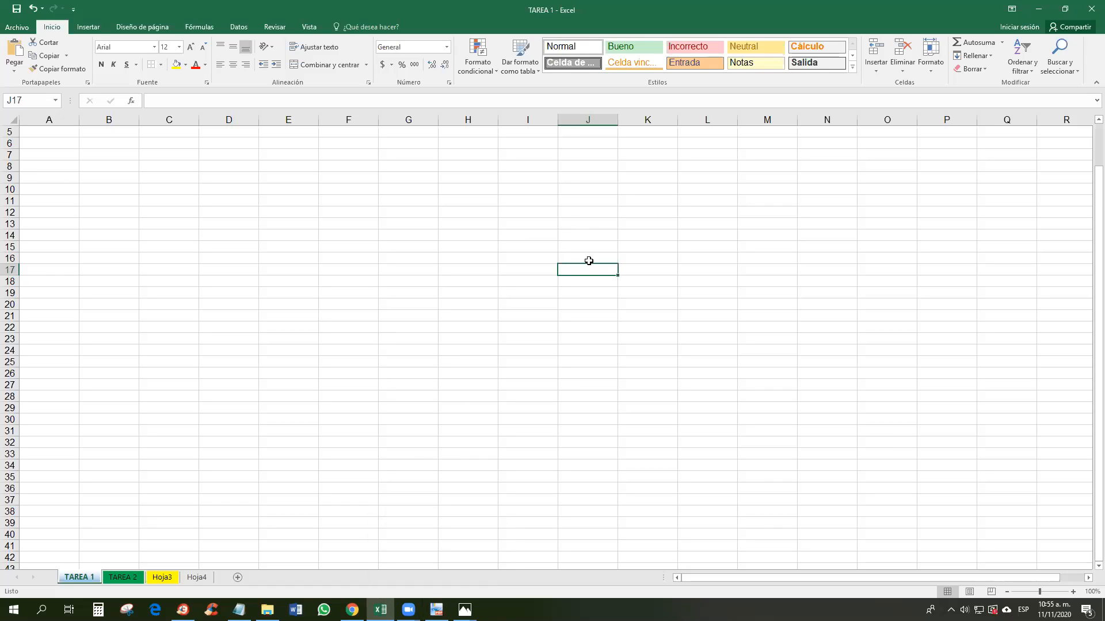
pyautogui.click(588, 261)
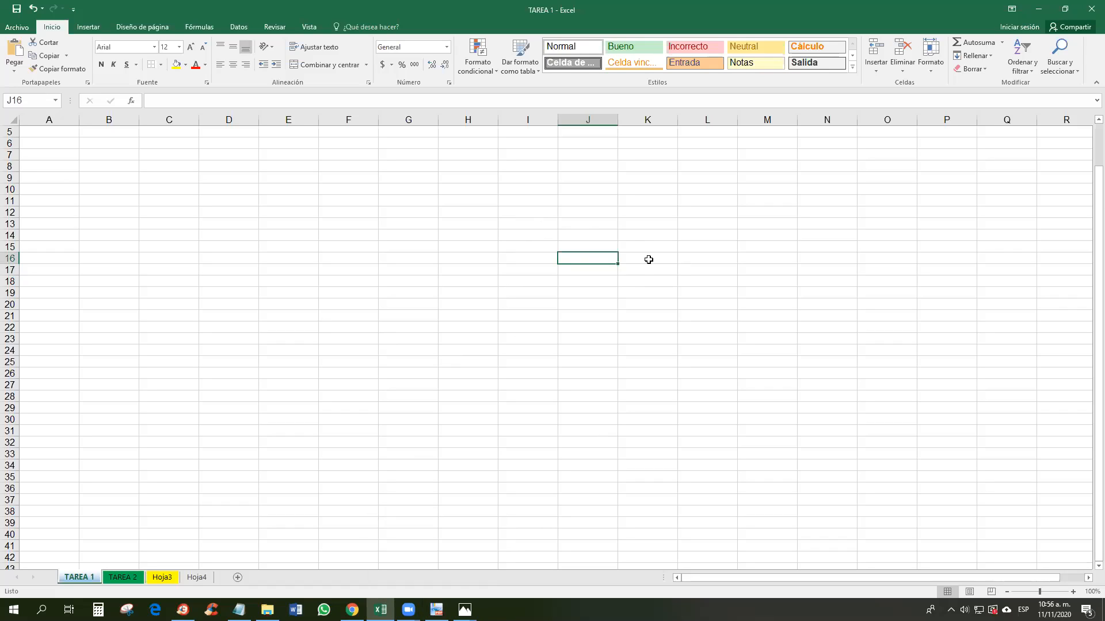
pyautogui.click(533, 255)
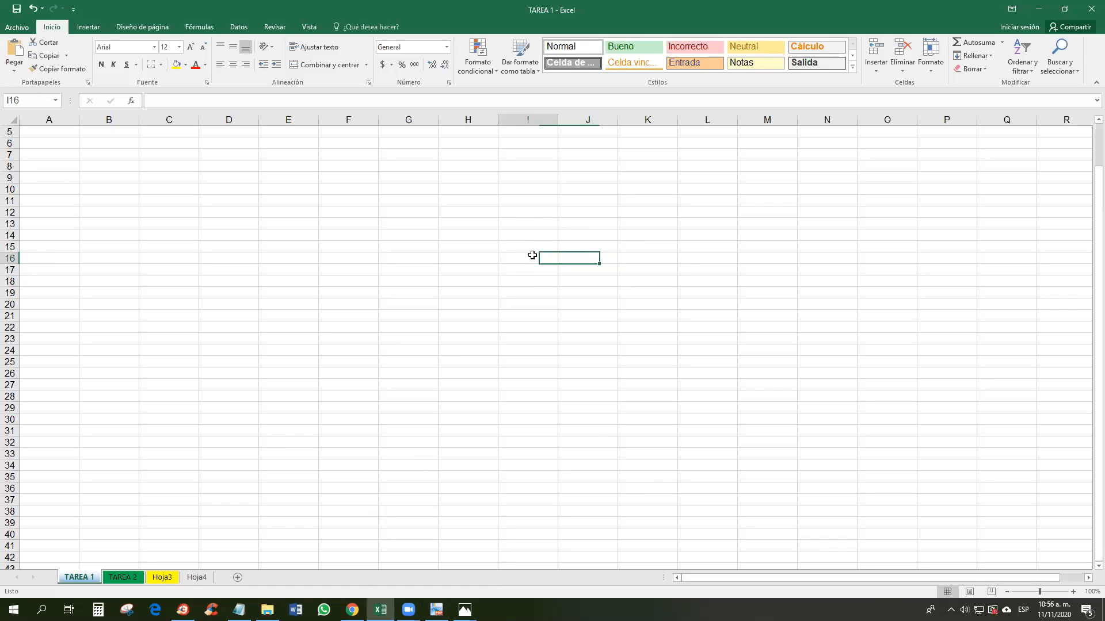
pyautogui.moveTo(577, 257); pyautogui.dragTo(530, 290)
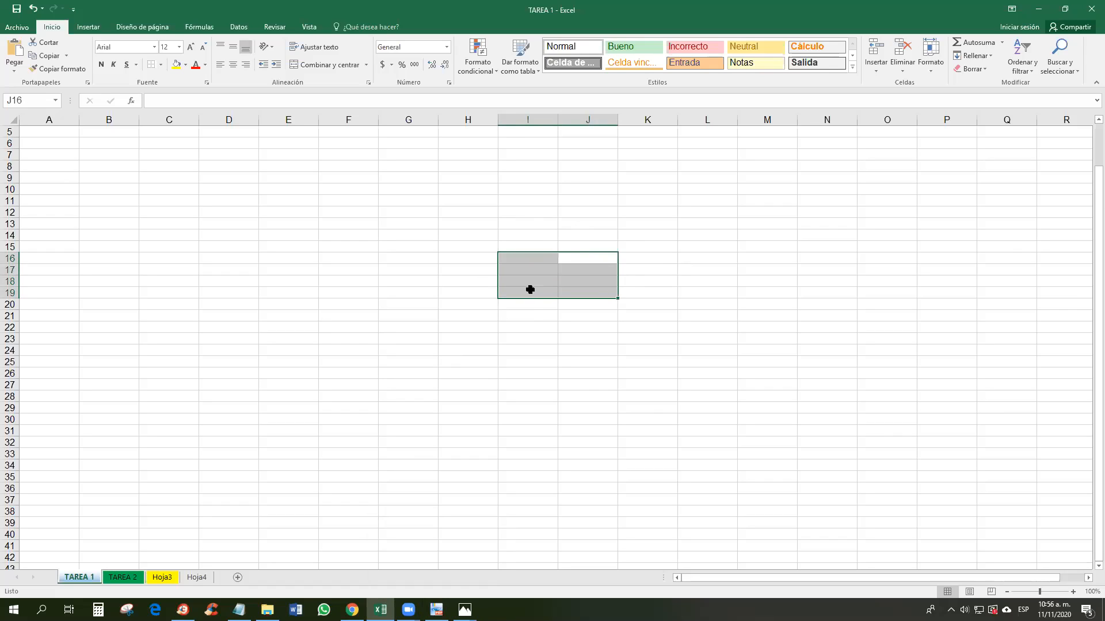
pyautogui.moveTo(601, 258); pyautogui.dragTo(478, 256)
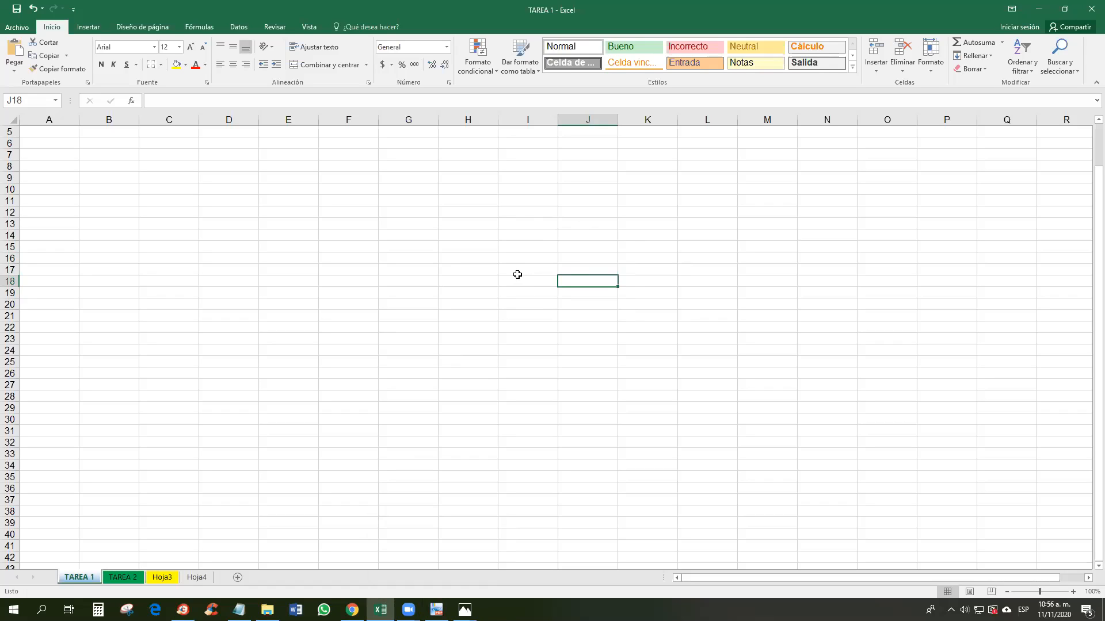
pyautogui.moveTo(541, 278); pyautogui.dragTo(629, 289)
pyautogui.click(604, 316)
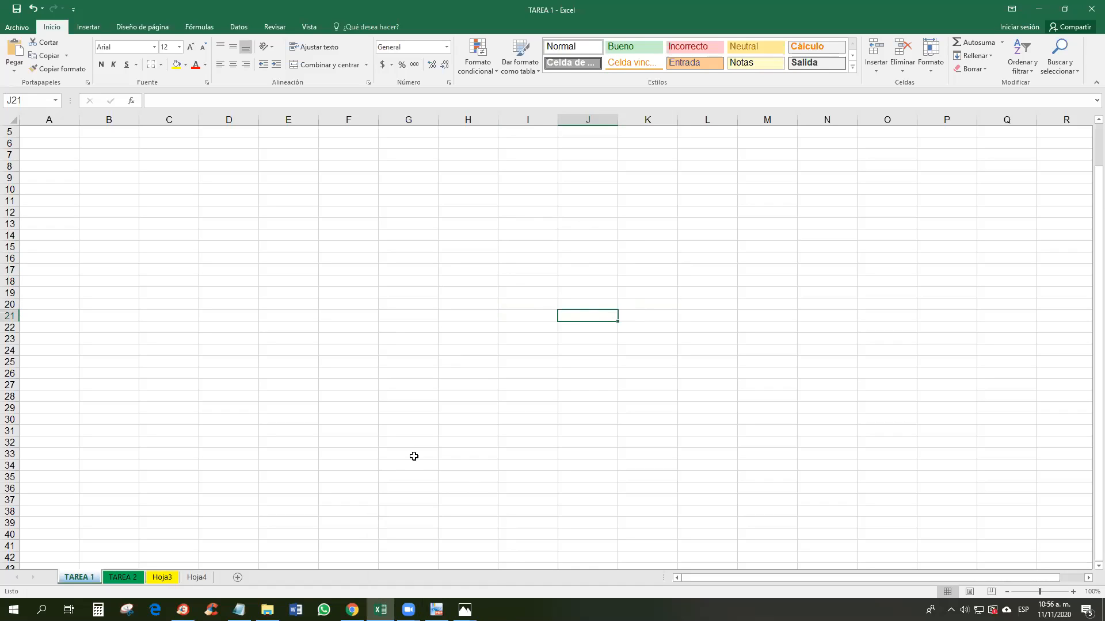
pyautogui.click(436, 610)
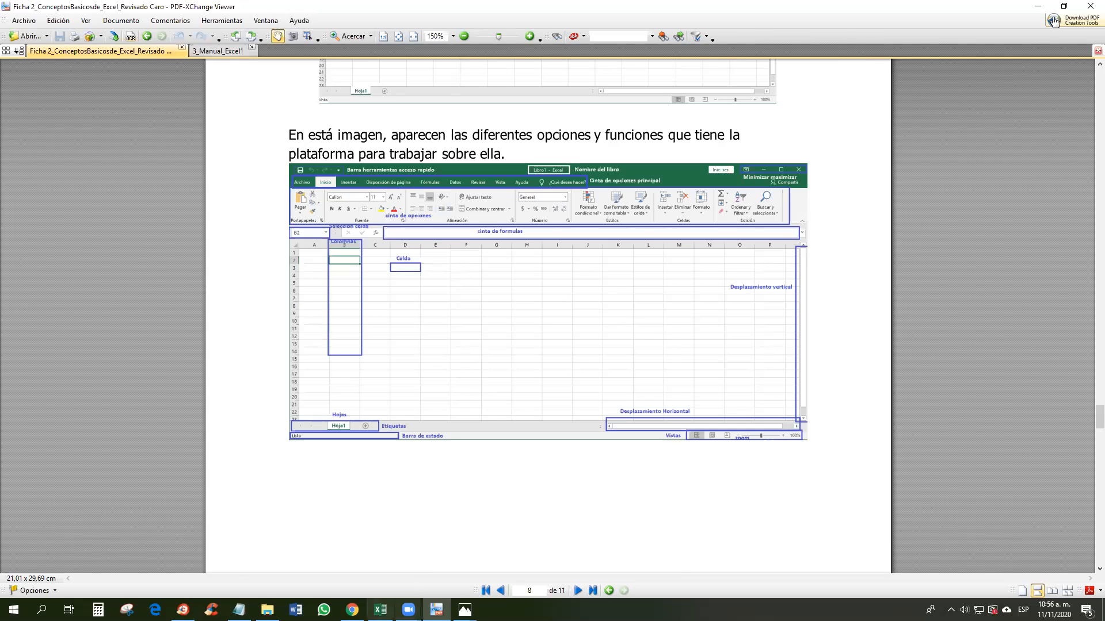
pyautogui.click(380, 610)
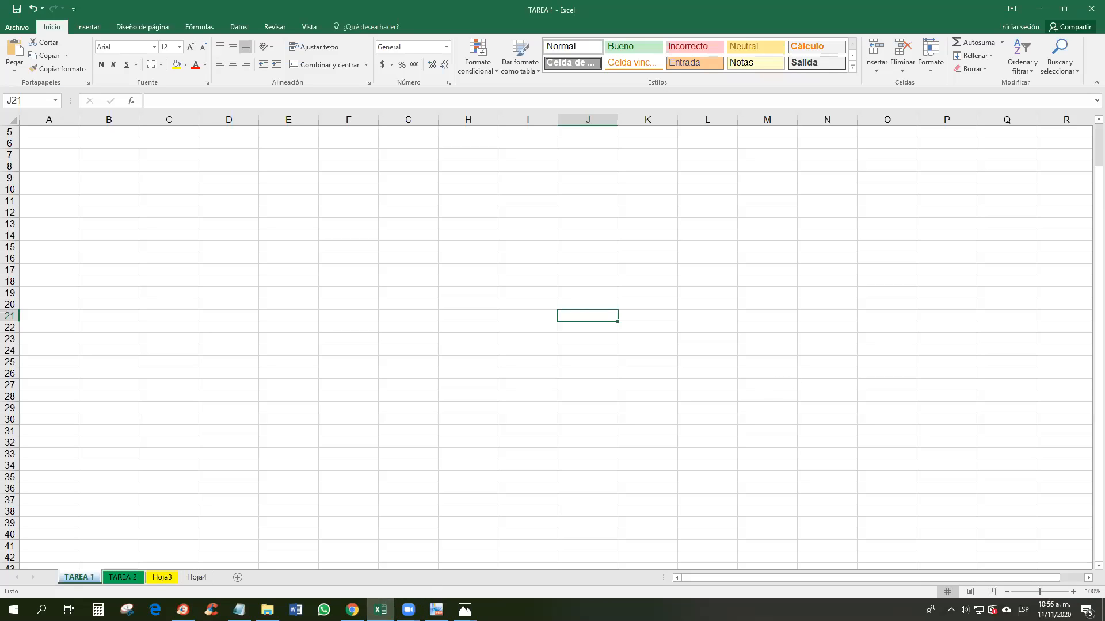
# Step: Zoom in, then back out to 110%, and switch TAREA 1 to Page Layout view
pyautogui.click(1071, 591)
pyautogui.click(1071, 592)
pyautogui.click(1071, 592)
pyautogui.click(1072, 592)
pyautogui.click(1071, 592)
pyautogui.click(1007, 591)
pyautogui.click(1007, 592)
pyautogui.click(1007, 591)
pyautogui.click(1007, 591)
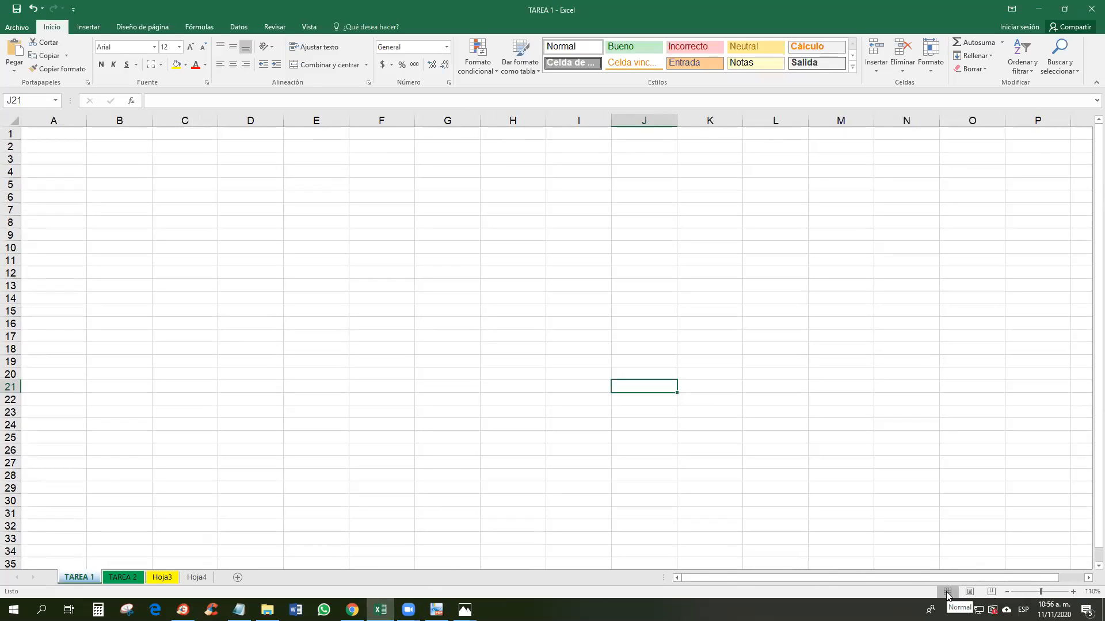
pyautogui.click(572, 185)
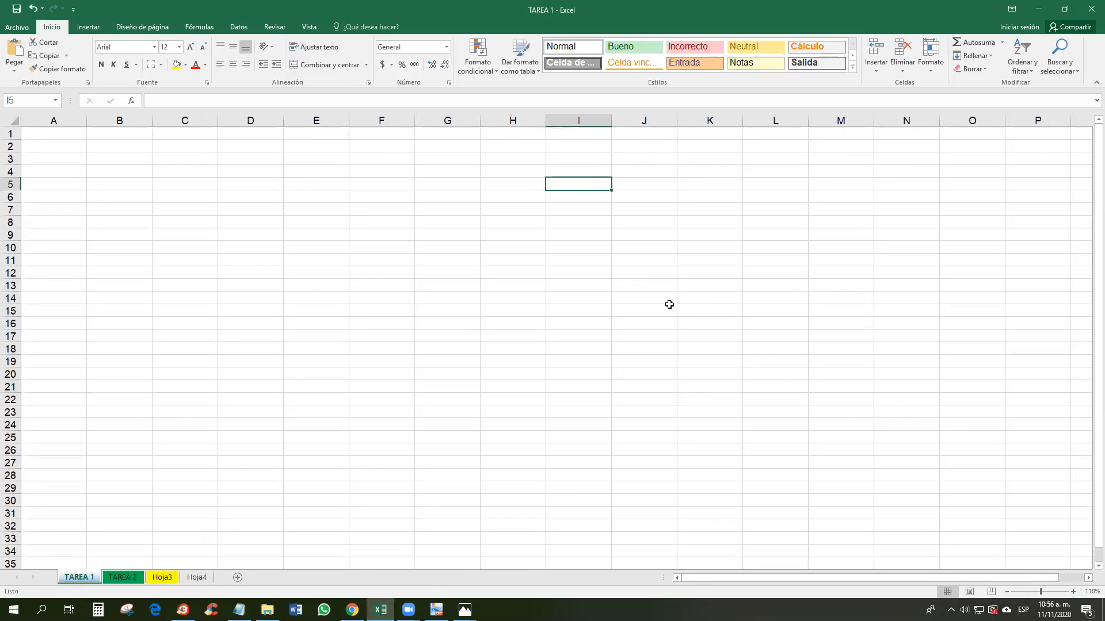
pyautogui.click(970, 592)
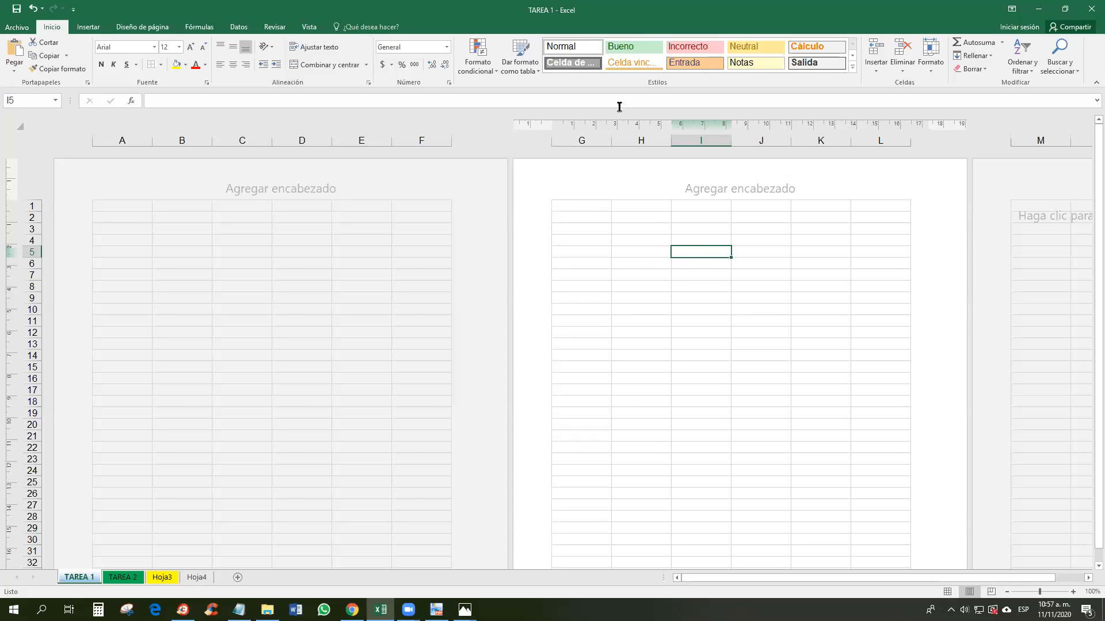
# Step: Switch TAREA 1 from Page Layout through Page Break Preview to Normal view, with A1 selected
pyautogui.click(991, 592)
pyautogui.scroll(-9, 601, 389)
pyautogui.scroll(9, 792, 390)
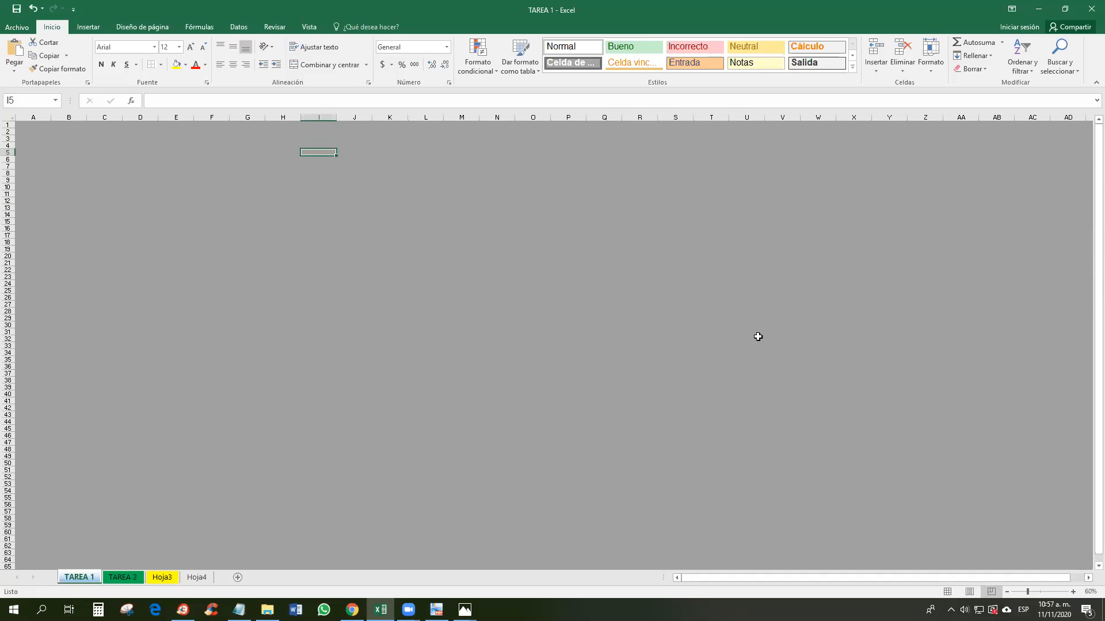
pyautogui.click(38, 127)
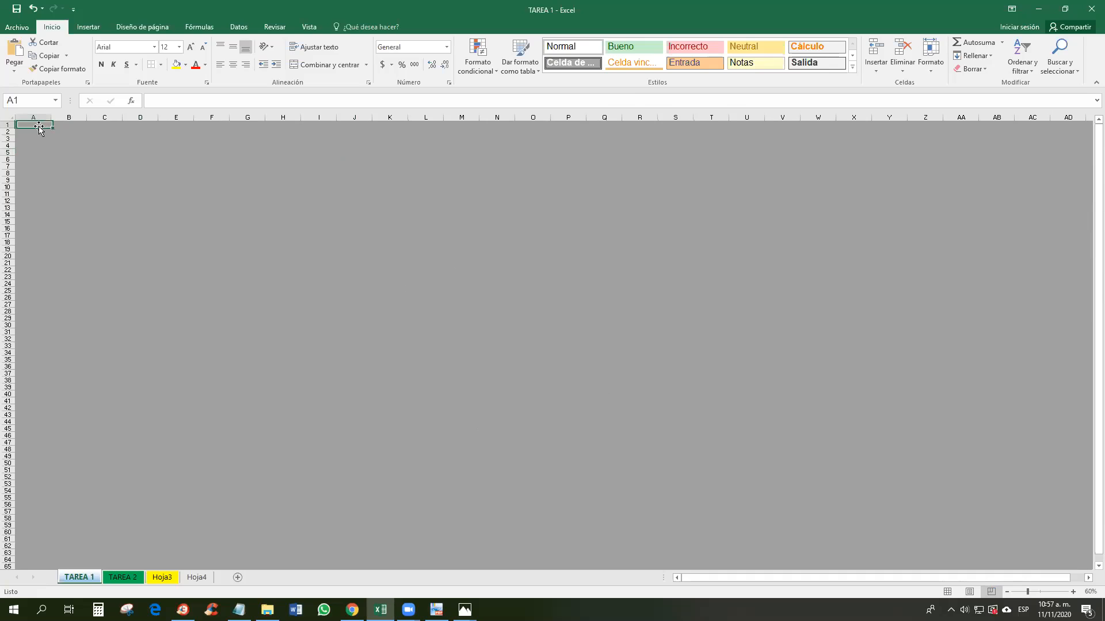
pyautogui.scroll(-4, 706, 373)
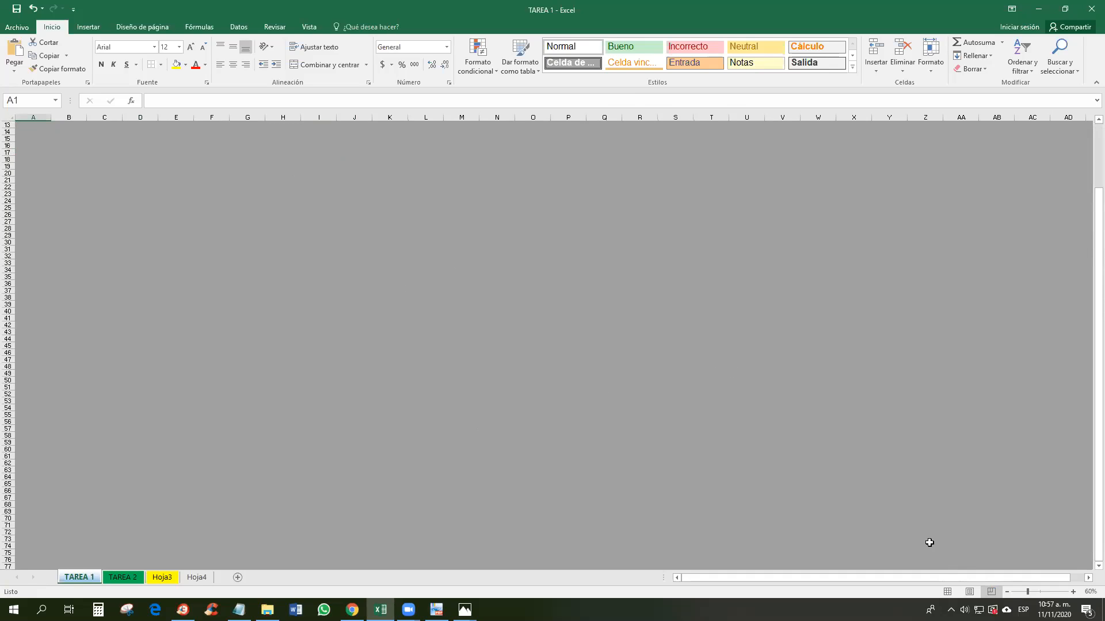
pyautogui.click(948, 593)
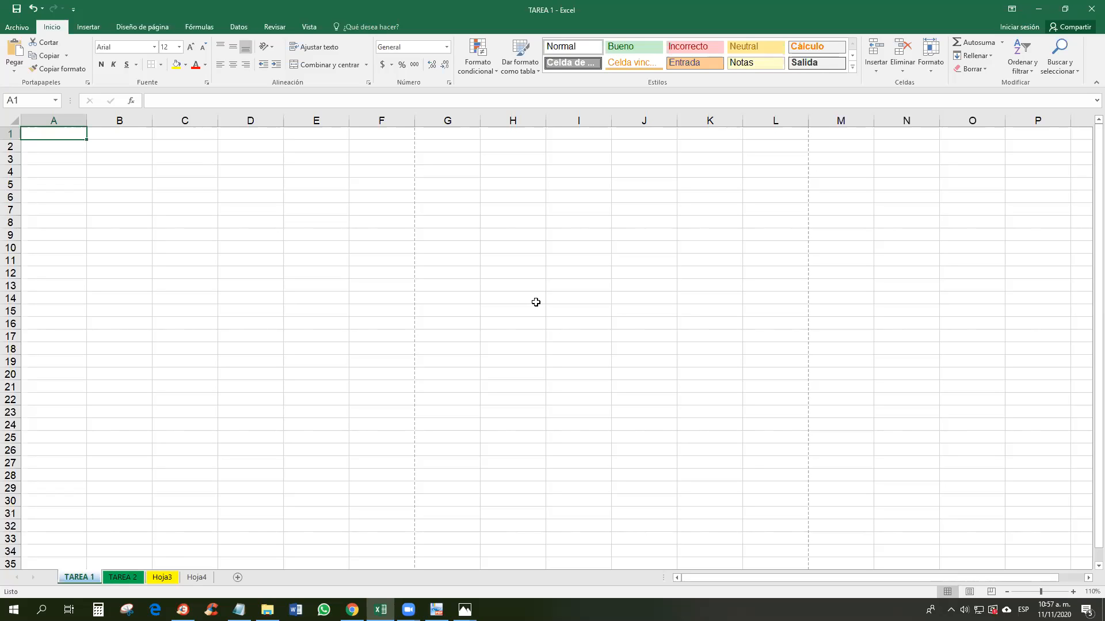
# Step: Zoom the TAREA 1 grid out to 70%
pyautogui.click(1006, 592)
pyautogui.click(1007, 592)
pyautogui.click(1007, 592)
pyautogui.click(1007, 592)
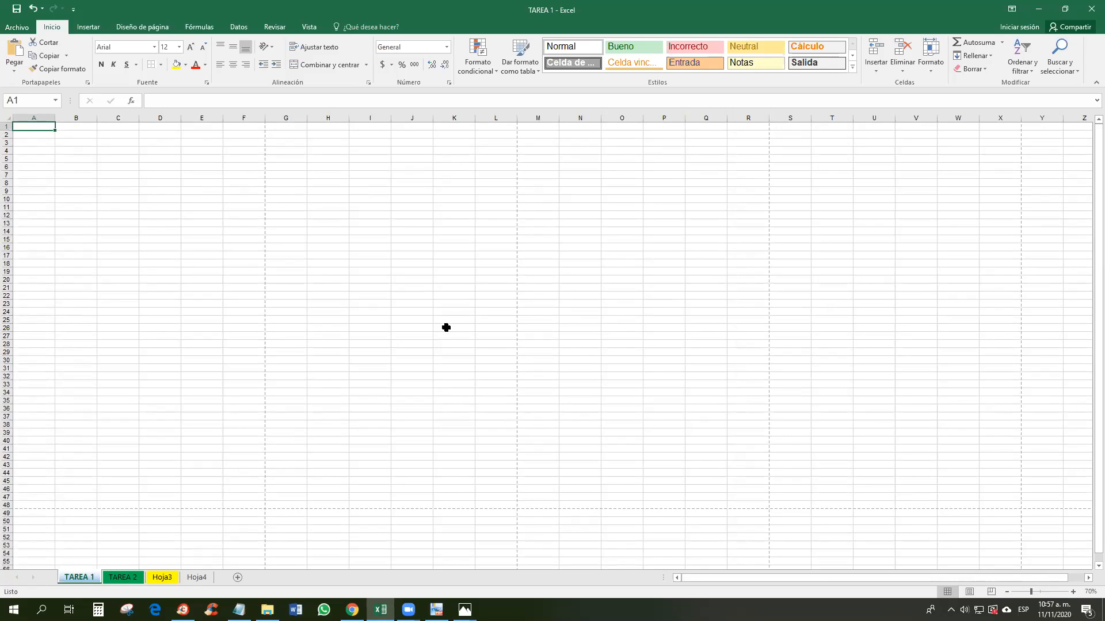
pyautogui.scroll(10, 446, 327)
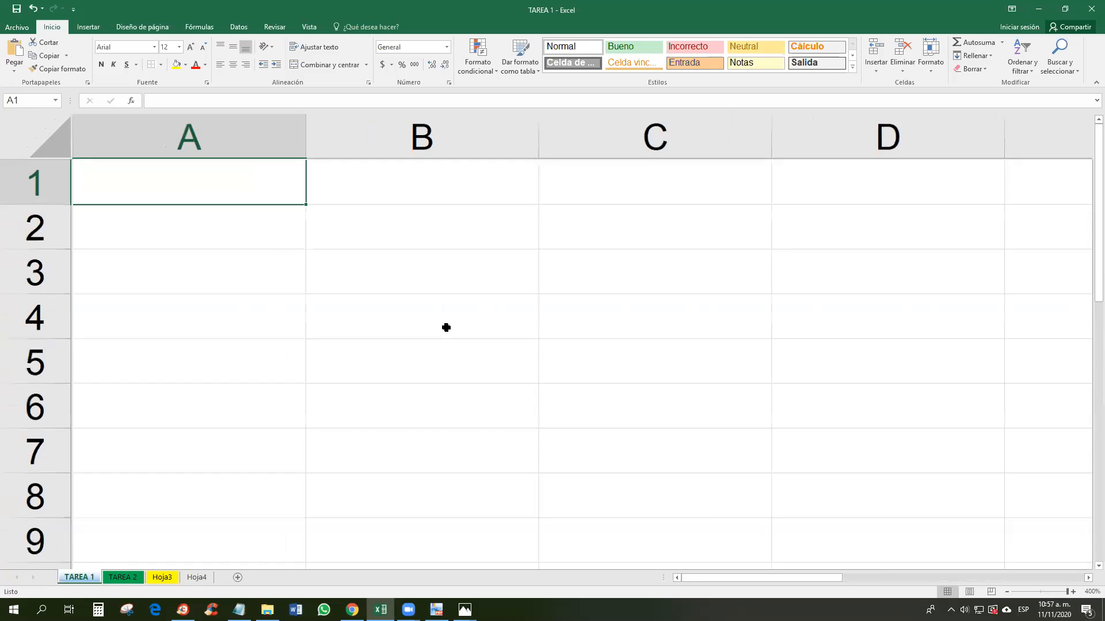
pyautogui.scroll(-5, 446, 328)
pyautogui.scroll(-11, 446, 327)
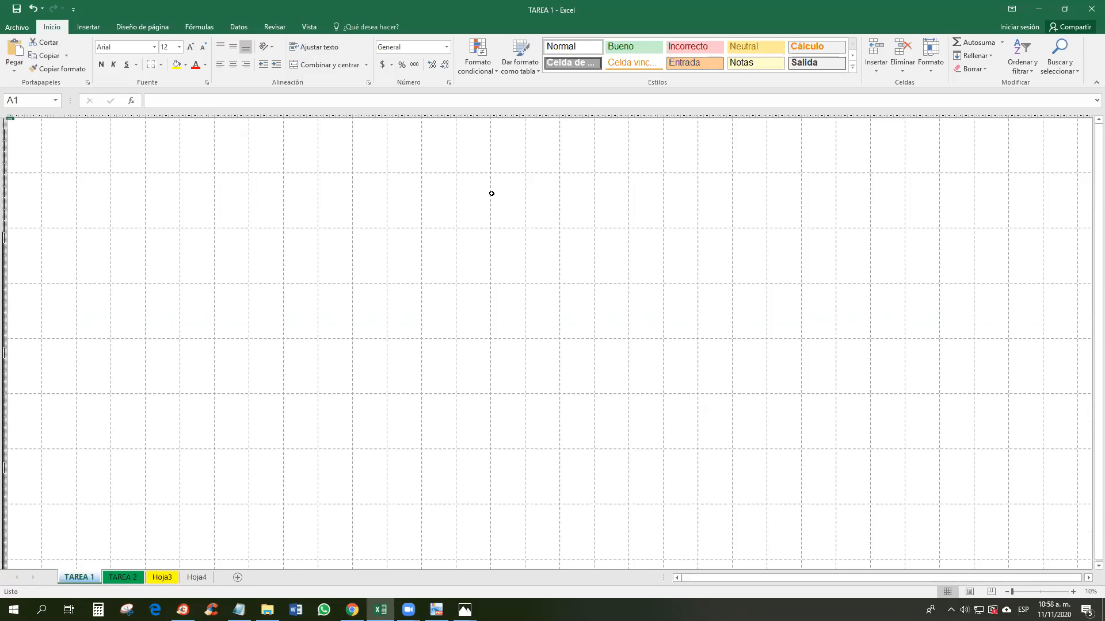
# Step: Select cells across the shrunken grid, then zoom the sheet back in to 145%
pyautogui.click(21, 154)
pyautogui.click(64, 144)
pyautogui.click(96, 142)
pyautogui.click(131, 142)
pyautogui.click(165, 146)
pyautogui.click(206, 146)
pyautogui.click(239, 146)
pyautogui.click(270, 145)
pyautogui.click(320, 144)
pyautogui.click(361, 144)
pyautogui.click(368, 145)
pyautogui.click(395, 144)
pyautogui.click(451, 144)
pyautogui.scroll(6, 122, 219)
pyautogui.scroll(3, 122, 219)
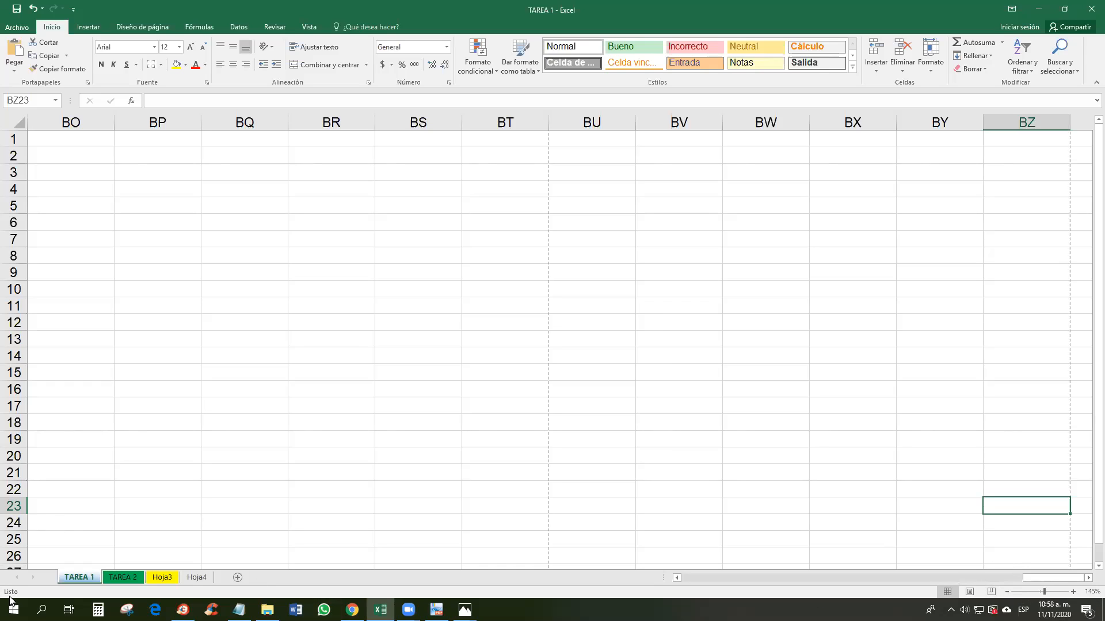
pyautogui.click(105, 525)
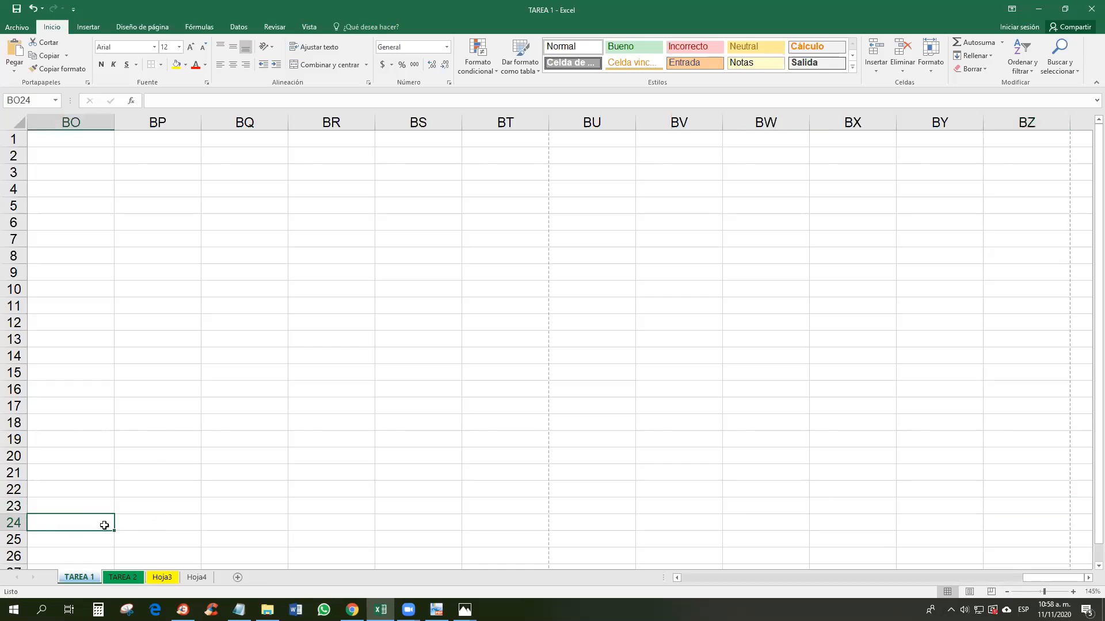
pyautogui.click(167, 517)
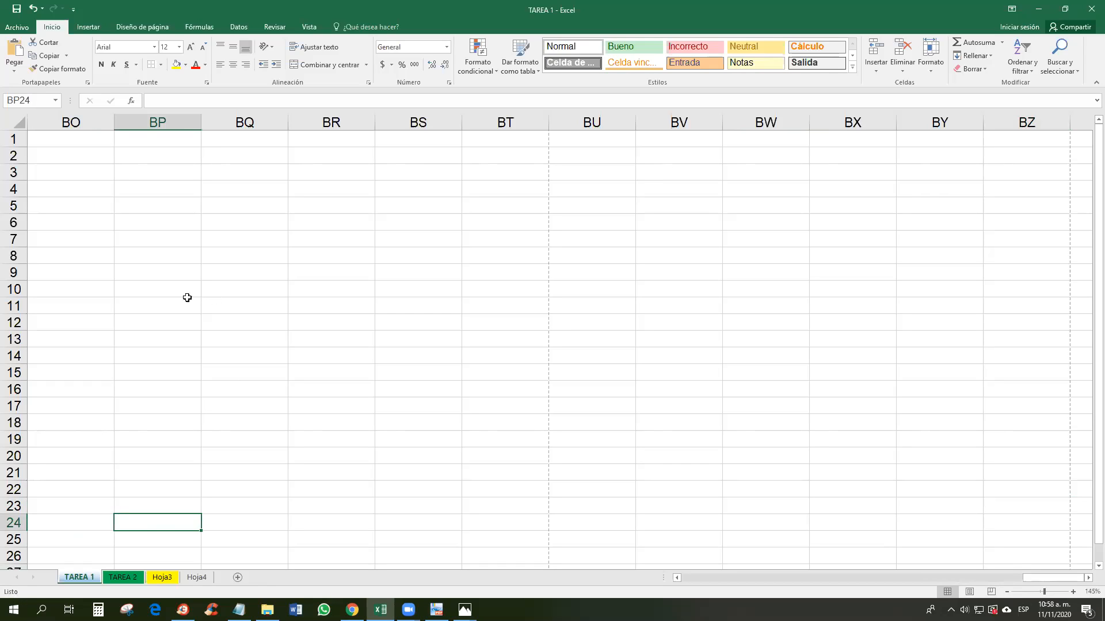
pyautogui.click(7, 120)
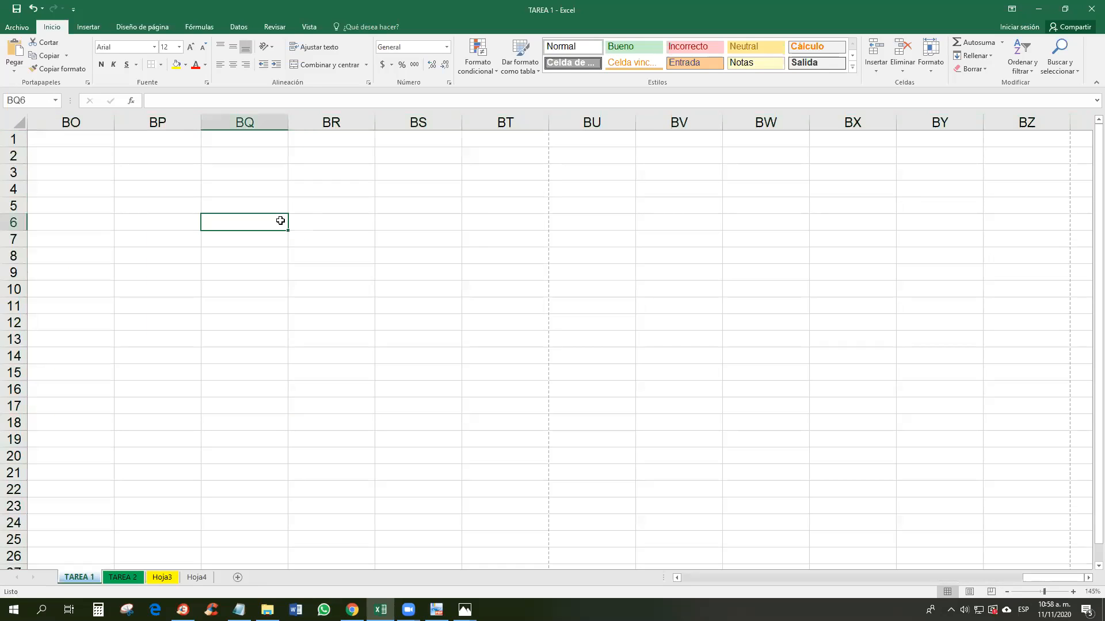
pyautogui.click(280, 219)
pyautogui.hotkey('ctrl', 'e')
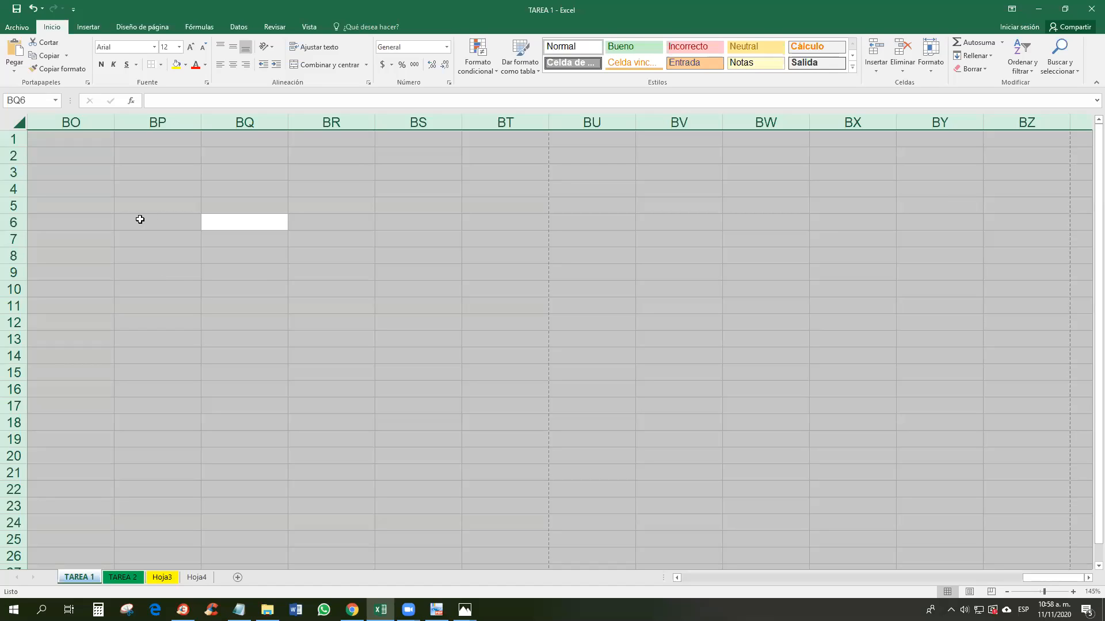
pyautogui.click(70, 157)
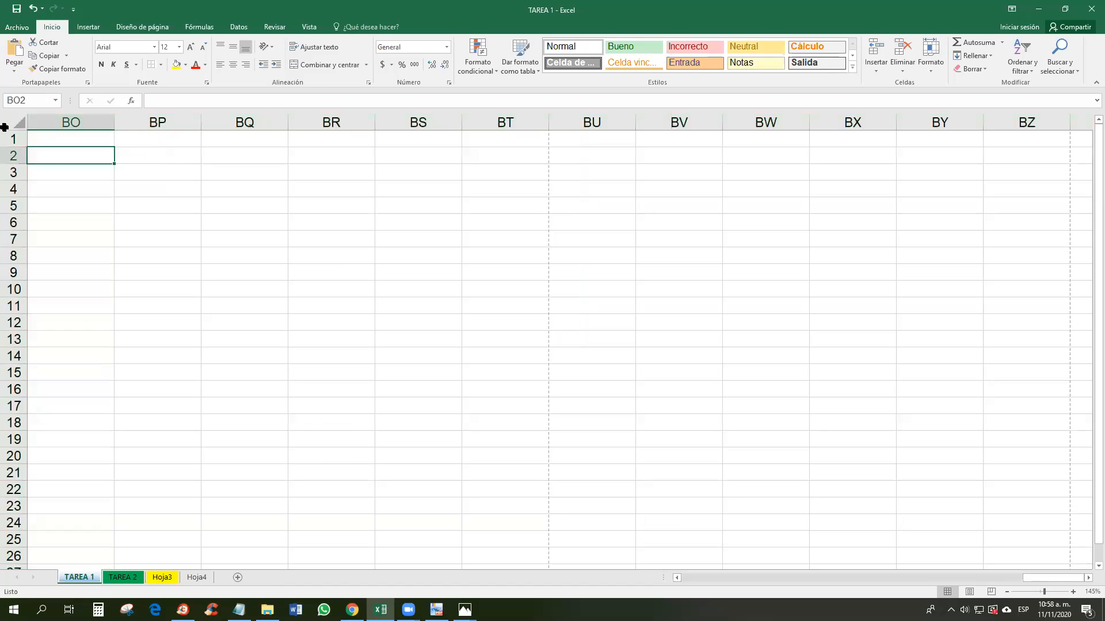
pyautogui.click(12, 120)
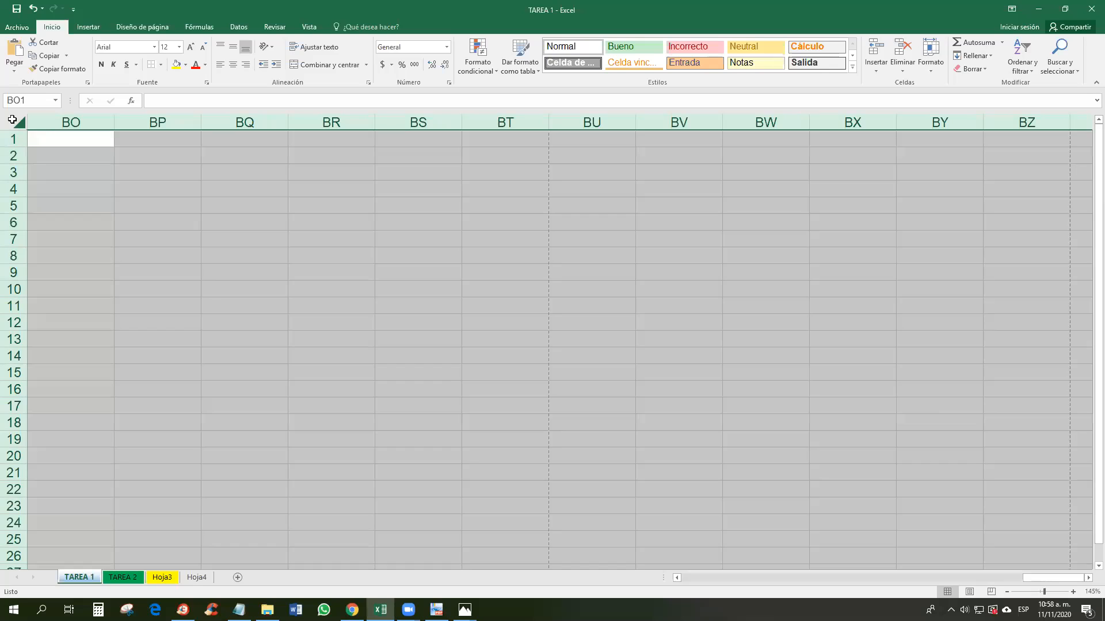
pyautogui.click(278, 318)
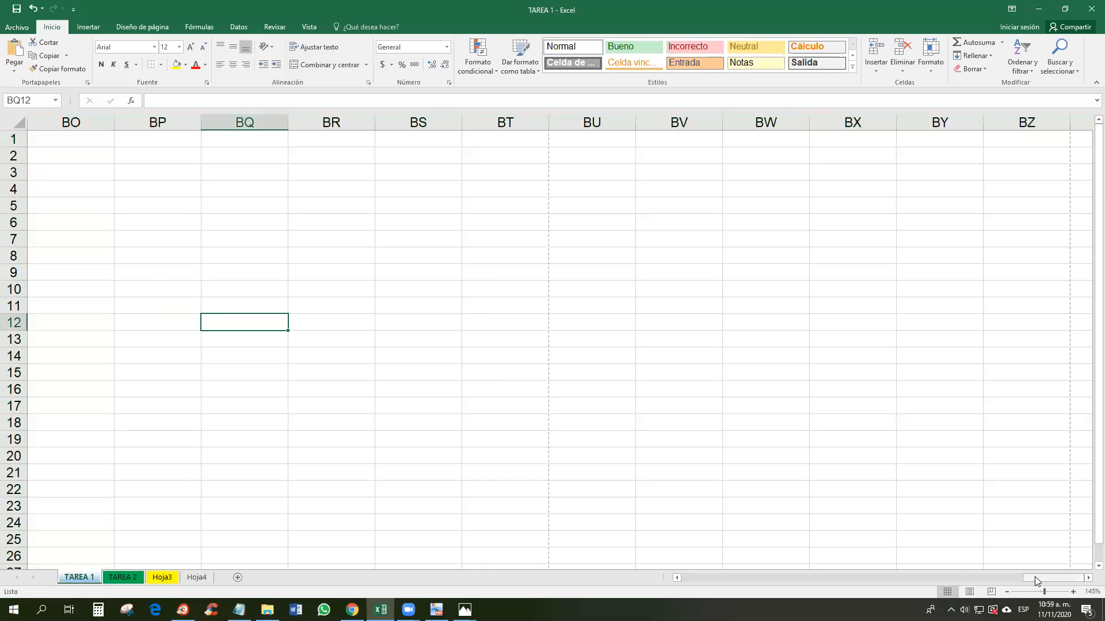
pyautogui.moveTo(1045, 576); pyautogui.dragTo(65, 140)
pyautogui.click(65, 140)
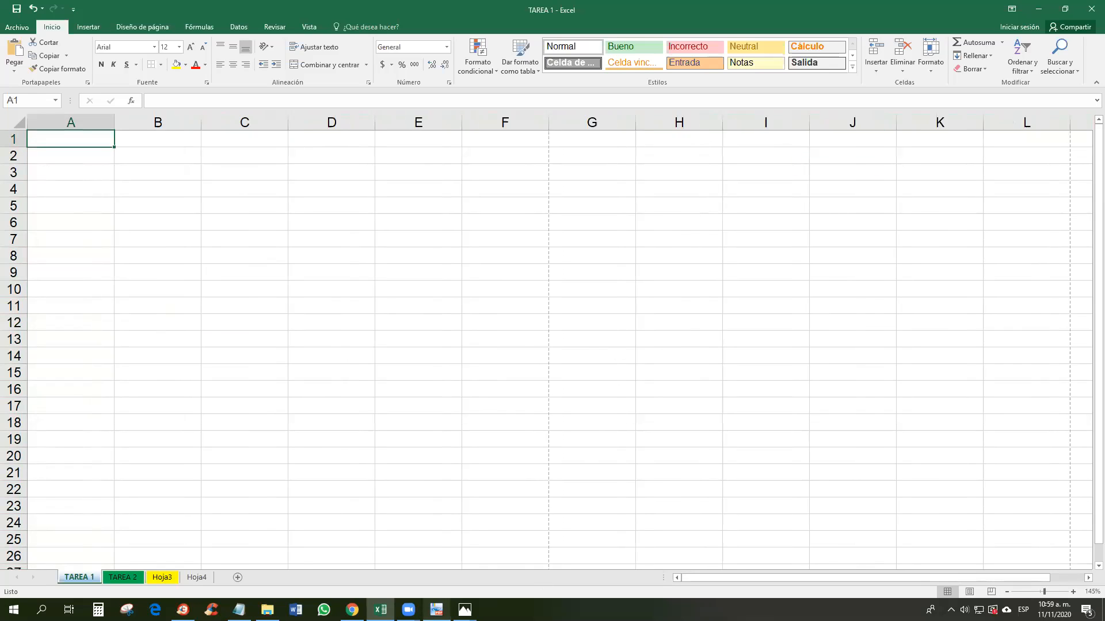
# Step: Show the activity's table-data list in the PDF at page width, with the Select Text tool active
pyautogui.hotkey('alt', 'Tab')
pyautogui.scroll(-5, 548, 406)
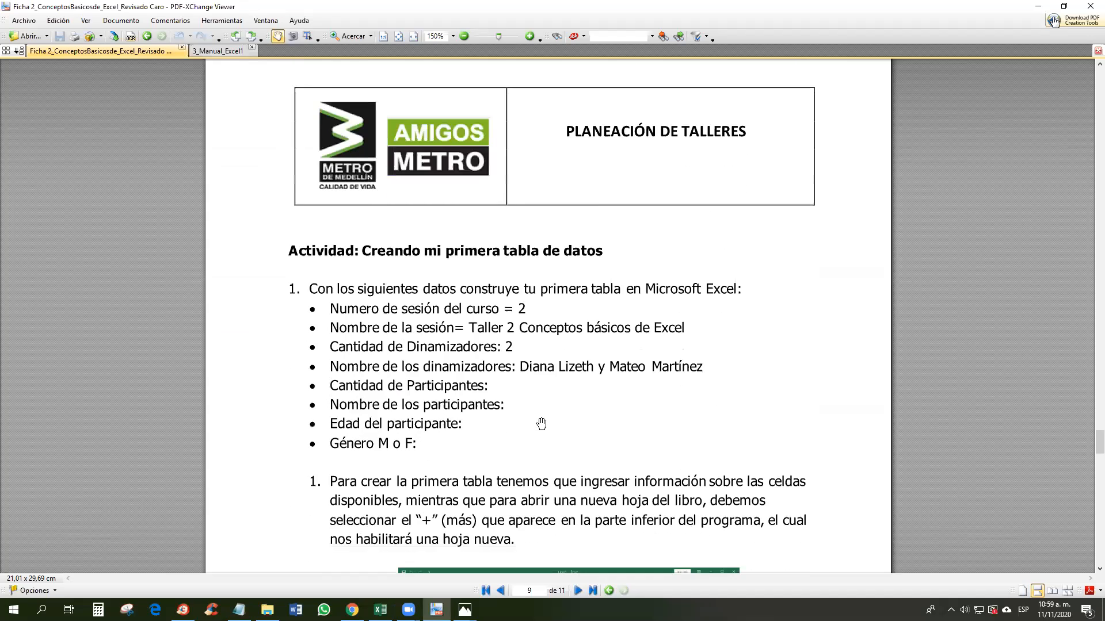
pyautogui.hotkey('ctrl', '2')
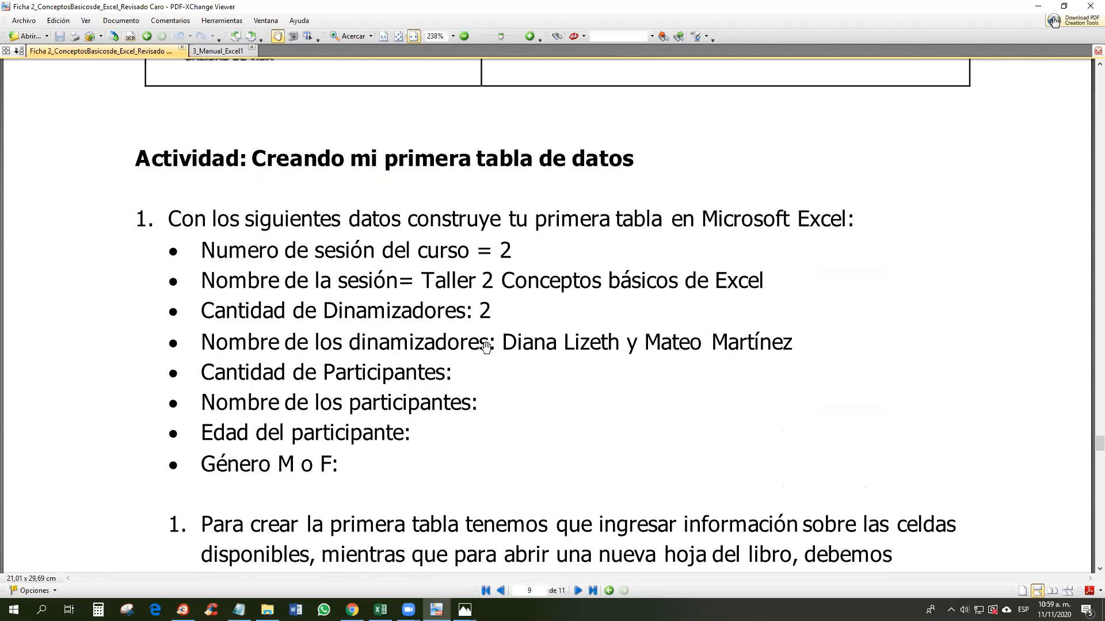
pyautogui.click(528, 589)
pyautogui.click(307, 36)
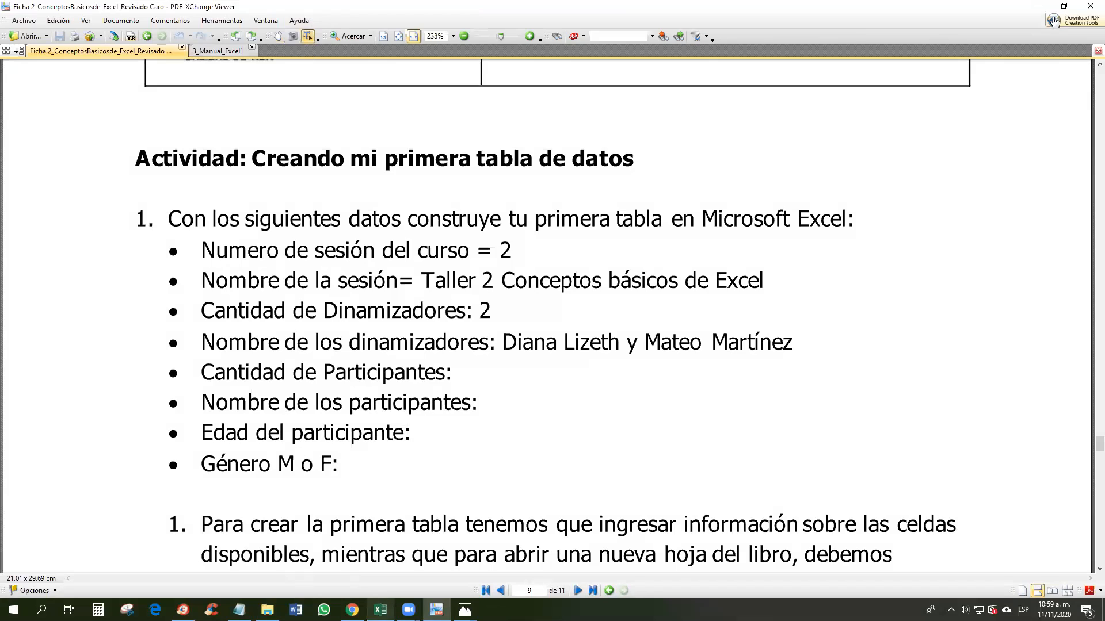
# Step: Back in Excel, type the title MI PRIMERA TABLA into cell B2
pyautogui.click(380, 610)
pyautogui.click(380, 610)
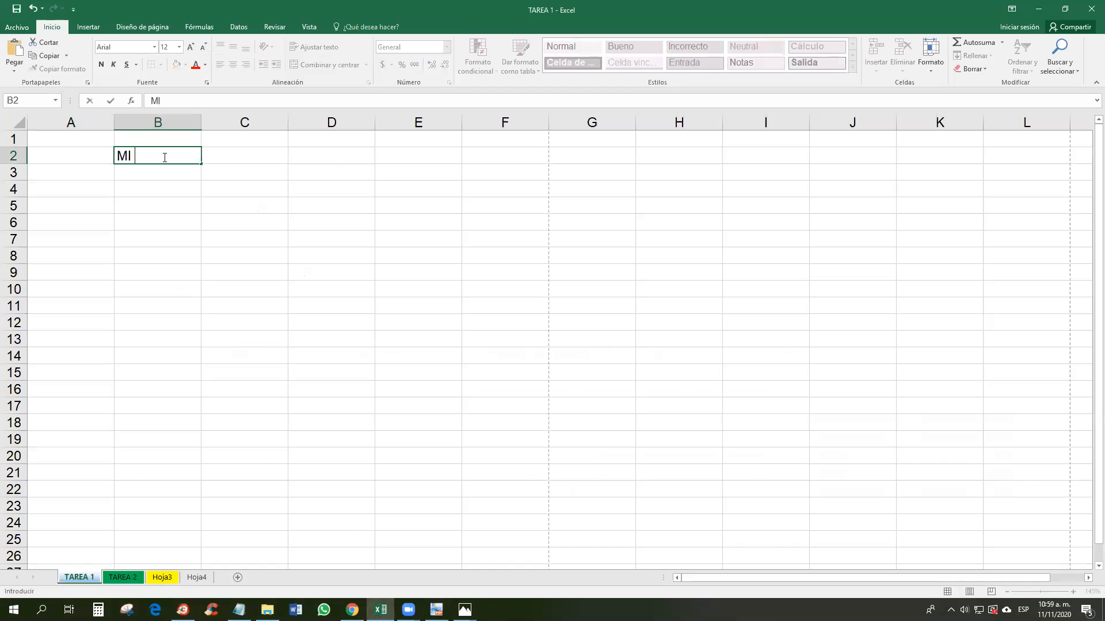
pyautogui.write('PRIMERA TABLA')
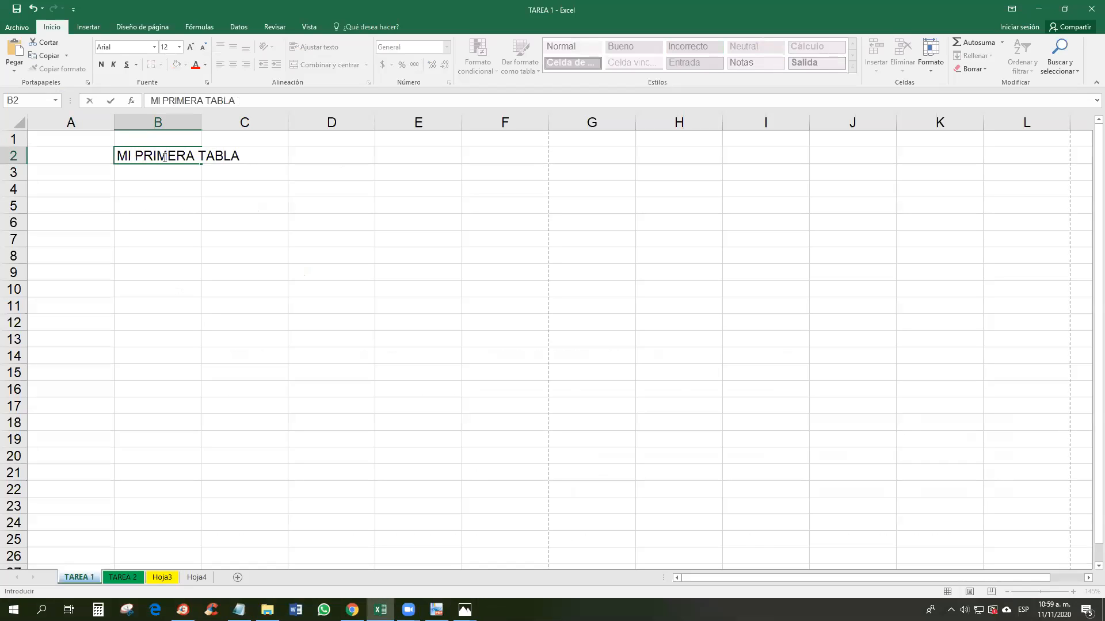
# Step: Commit the MI PRIMERA TABLA title in B2, select B4, and return to the PDF
pyautogui.press('Return')
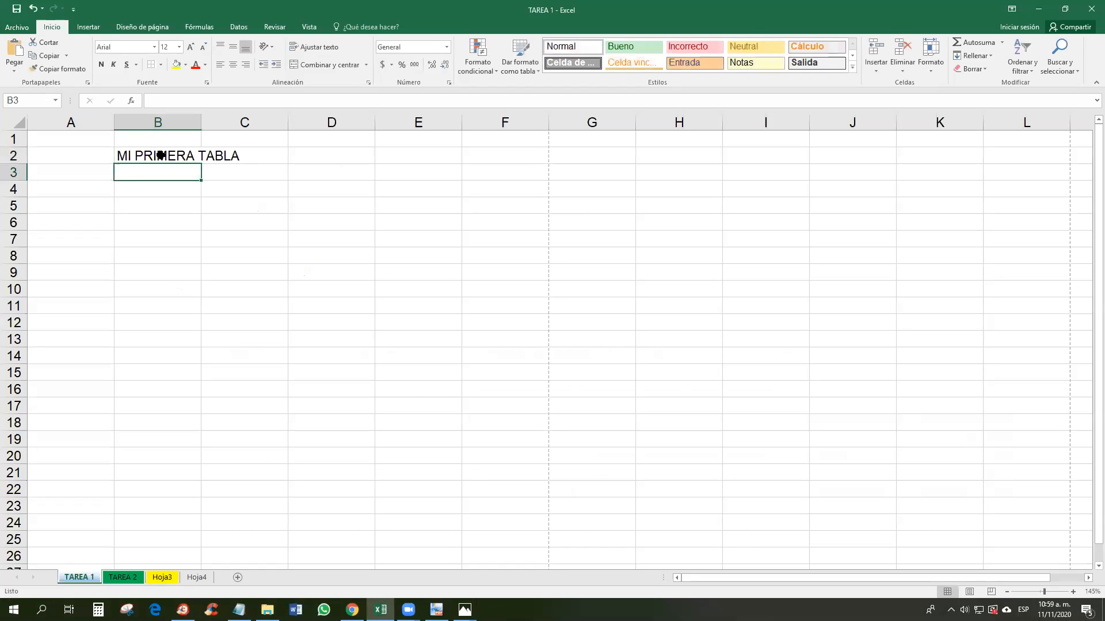
pyautogui.click(161, 154)
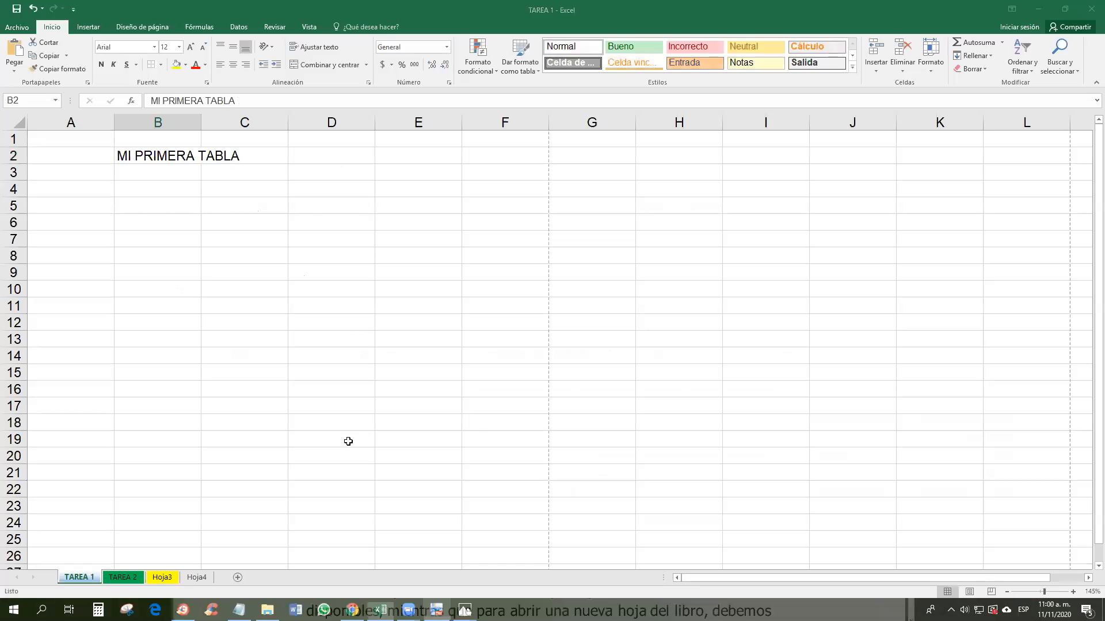
pyautogui.click(164, 186)
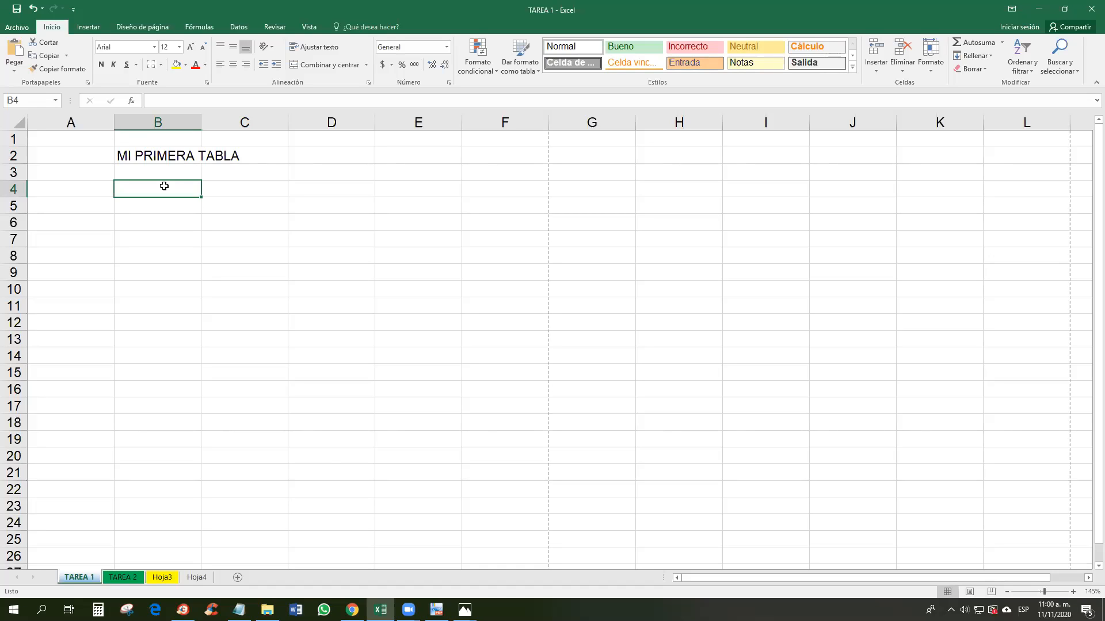
pyautogui.click(437, 610)
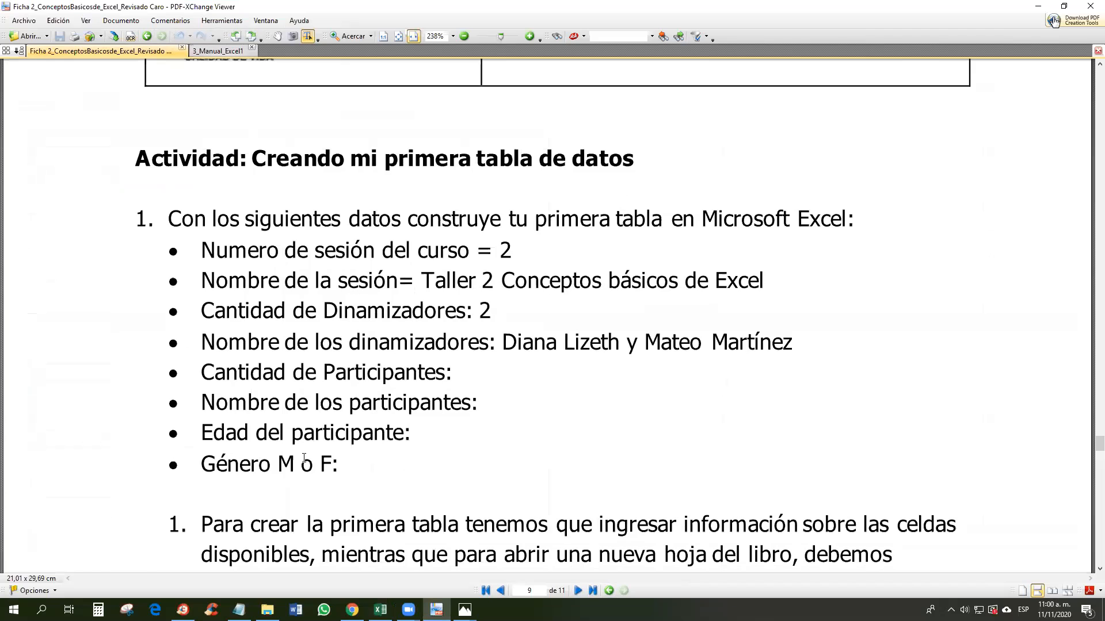
# Step: Copy the activity's instruction and bulleted data list from the PDF, then return to Excel
pyautogui.moveTo(353, 473); pyautogui.dragTo(168, 219)
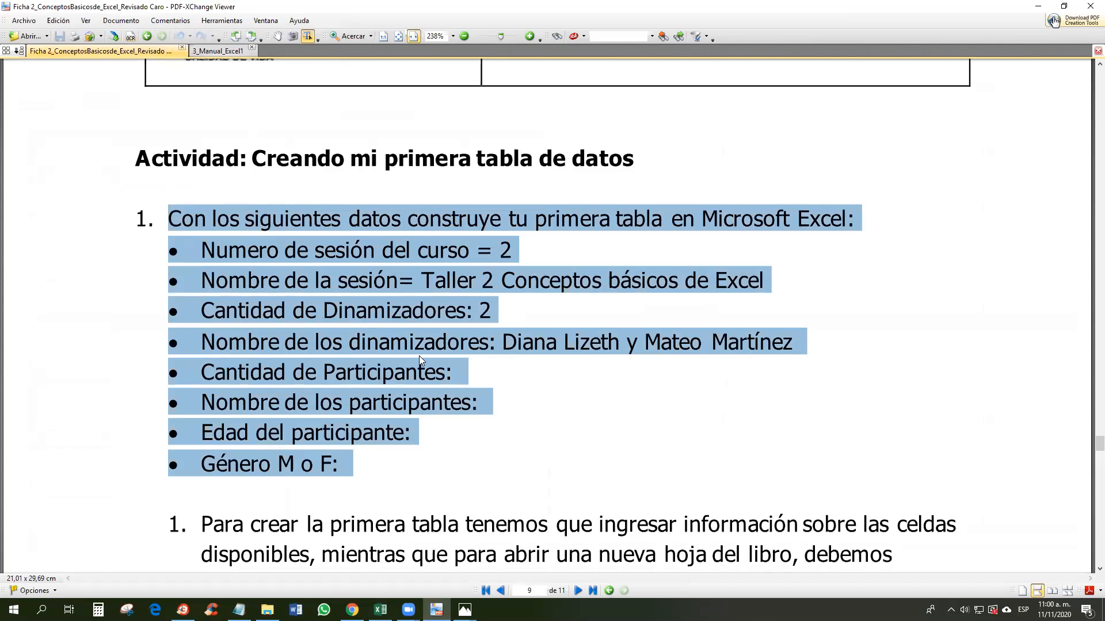
pyautogui.rightClick(390, 221)
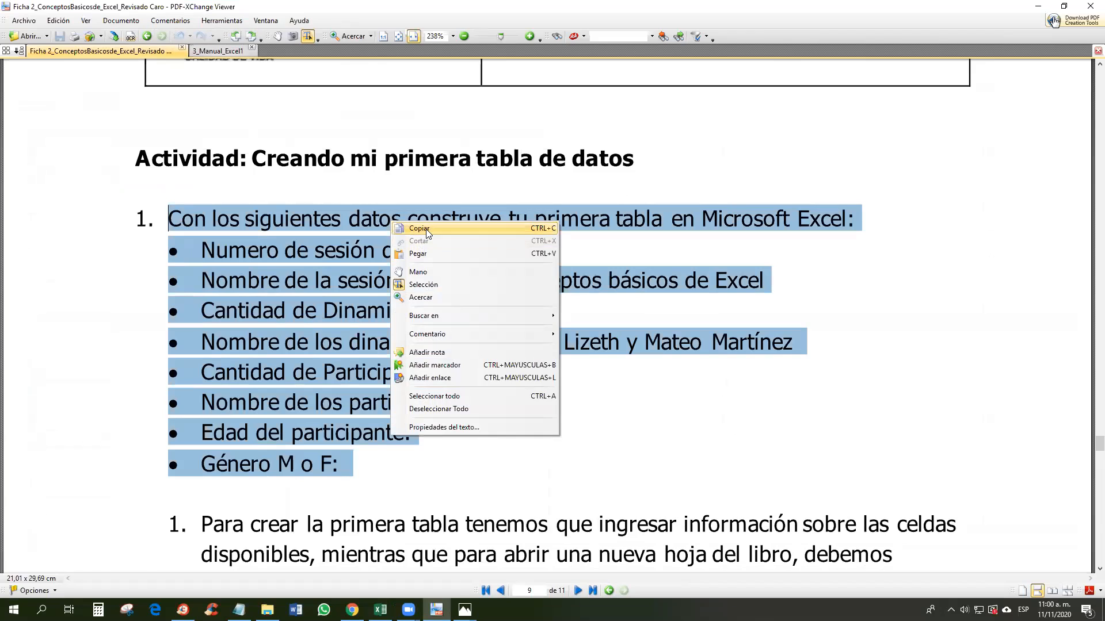
pyautogui.click(427, 228)
pyautogui.click(380, 610)
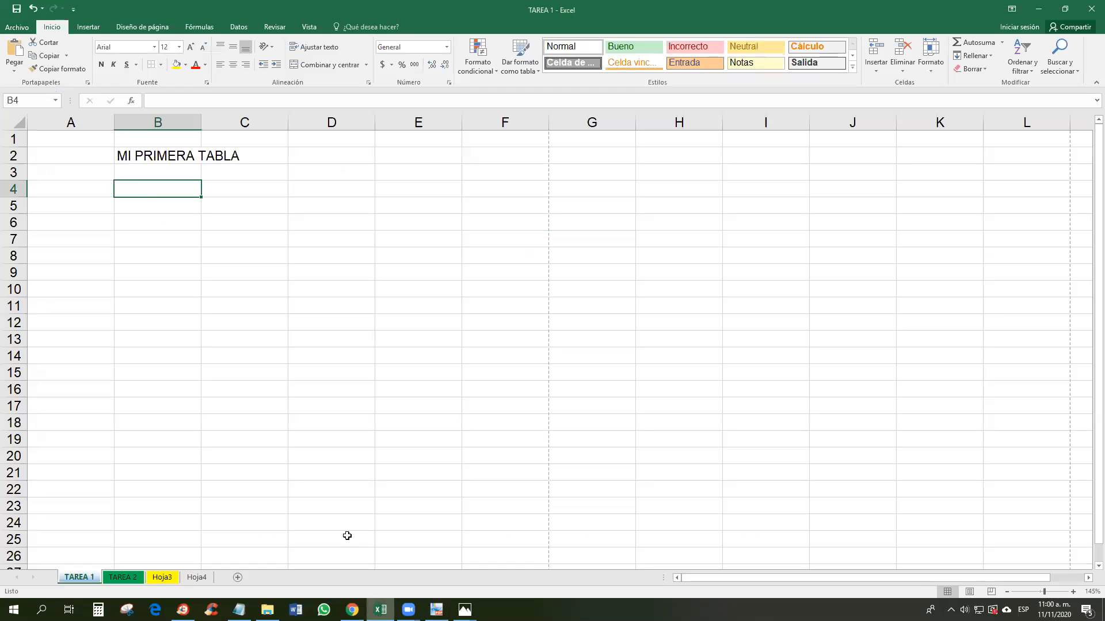
# Step: Paste the copied instruction and eight-item list into B4:B12, then select the B4:F4 and B2:C2 spans
pyautogui.click(94, 185)
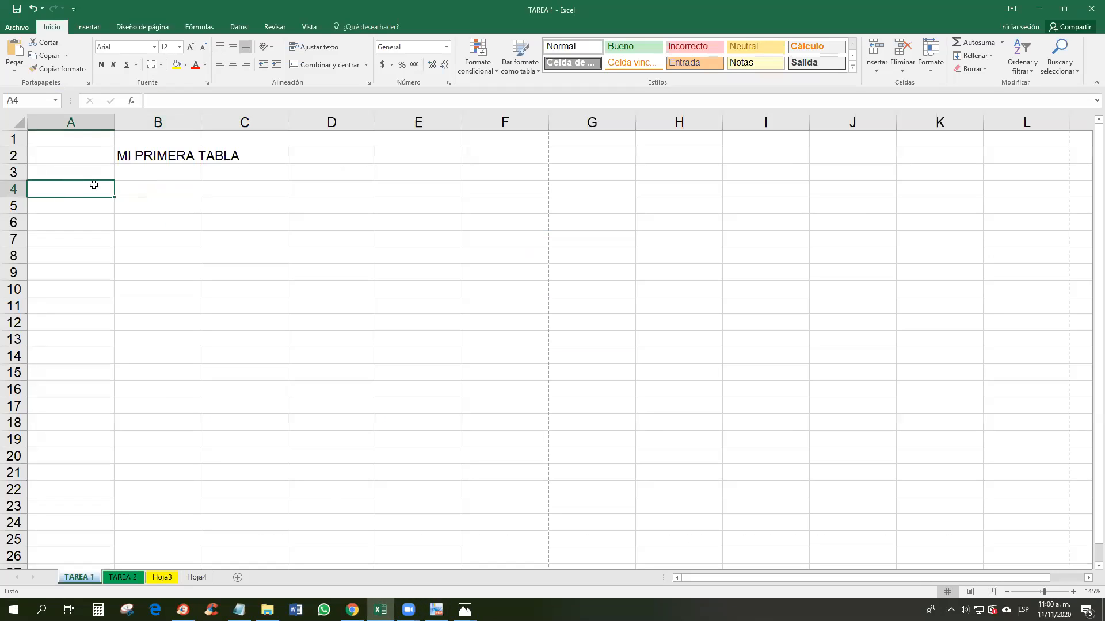
pyautogui.click(130, 190)
pyautogui.rightClick(131, 190)
pyautogui.click(161, 239)
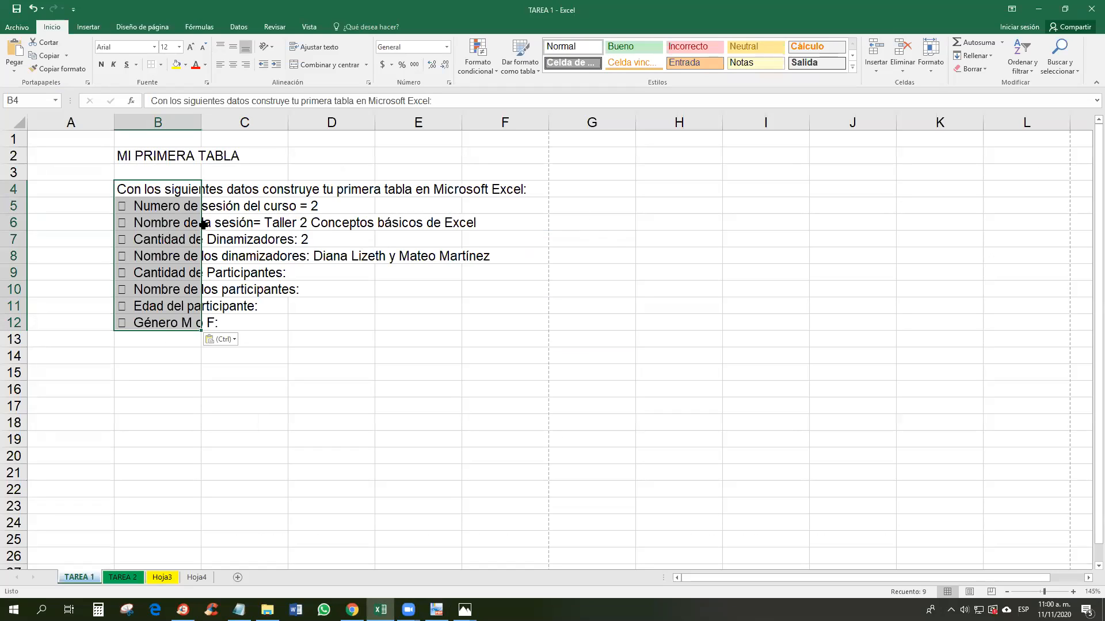
pyautogui.click(263, 190)
pyautogui.click(161, 192)
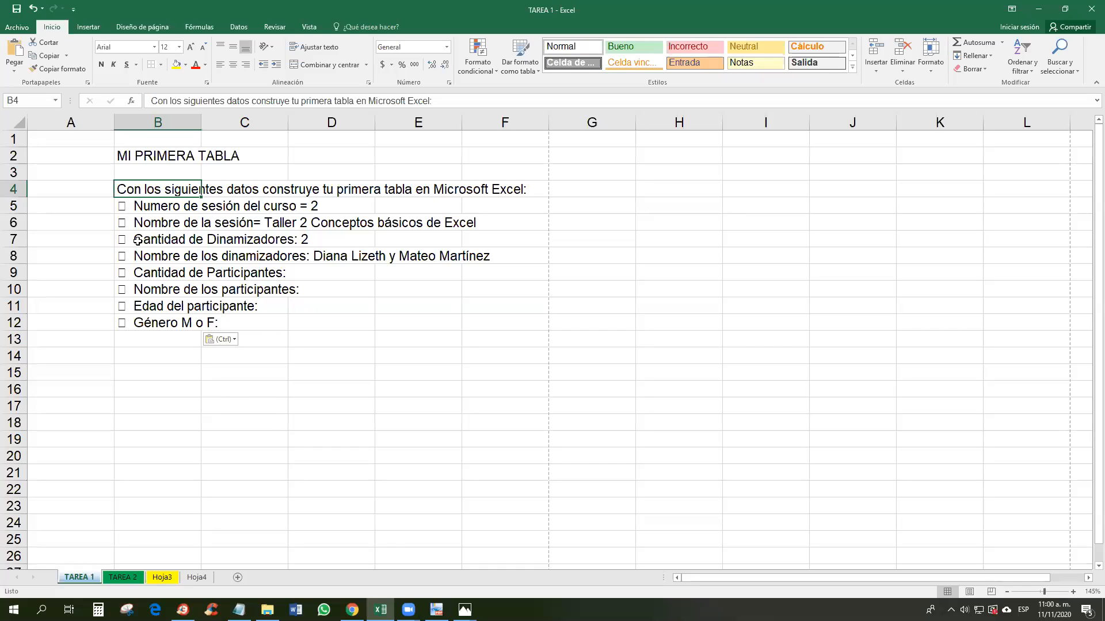
pyautogui.moveTo(149, 189); pyautogui.dragTo(514, 188)
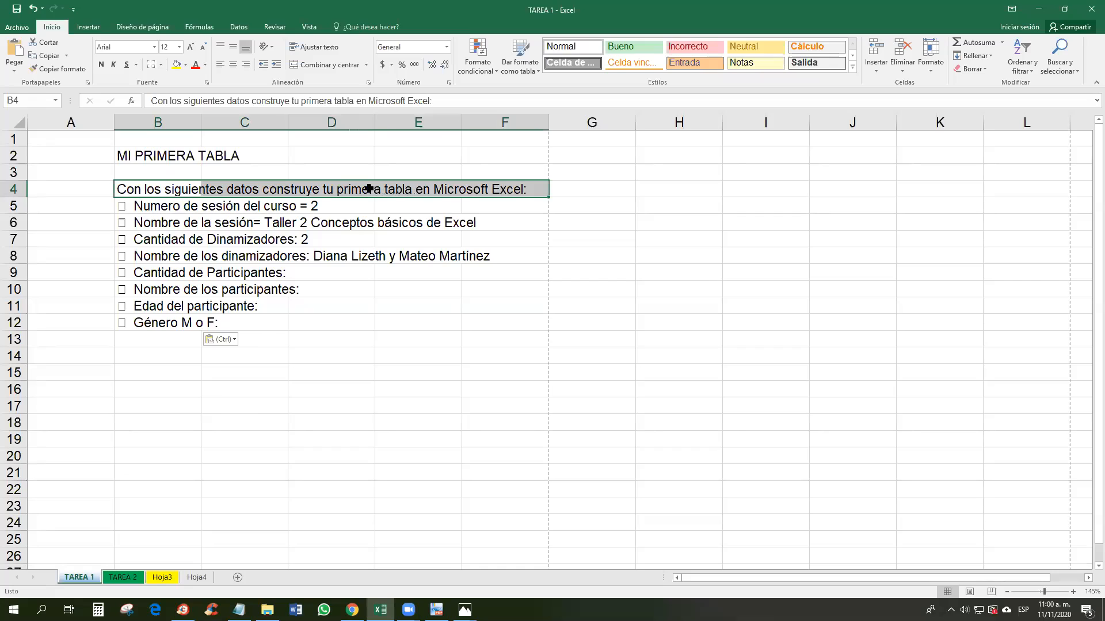
pyautogui.moveTo(122, 154); pyautogui.dragTo(210, 151)
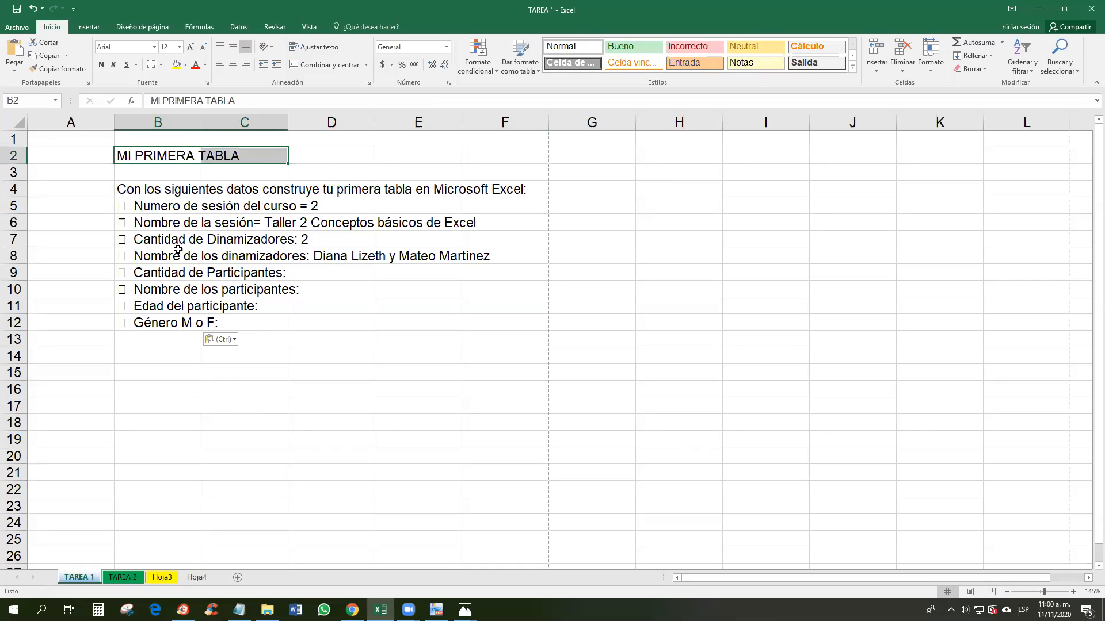
# Step: Retitle B2 as CREANDO MI PRIMERA TABLA EN EXCEL
pyautogui.click(118, 155)
pyautogui.doubleClick(119, 155)
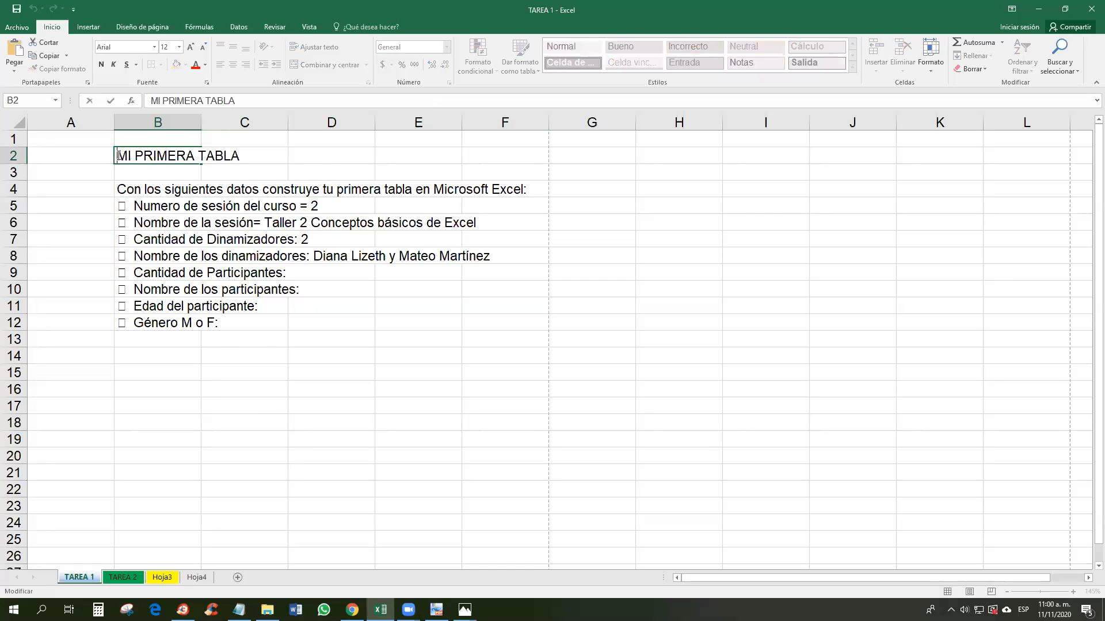
pyautogui.write('CREANDO MI')
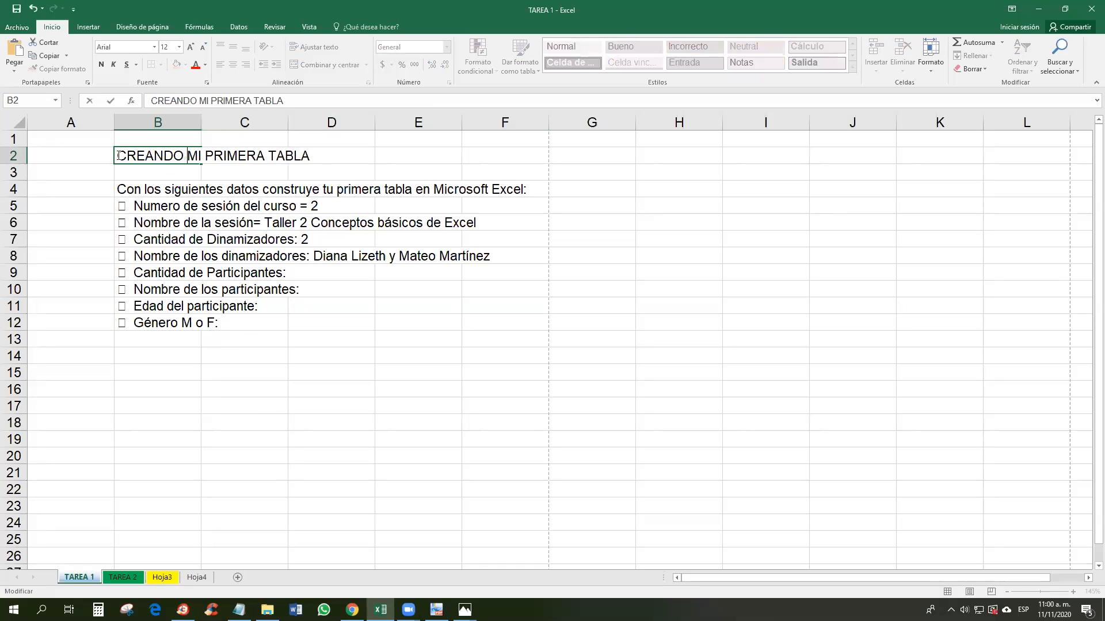
pyautogui.press('BackSpace')
pyautogui.press('BackSpace')
pyautogui.press('BackSpace')
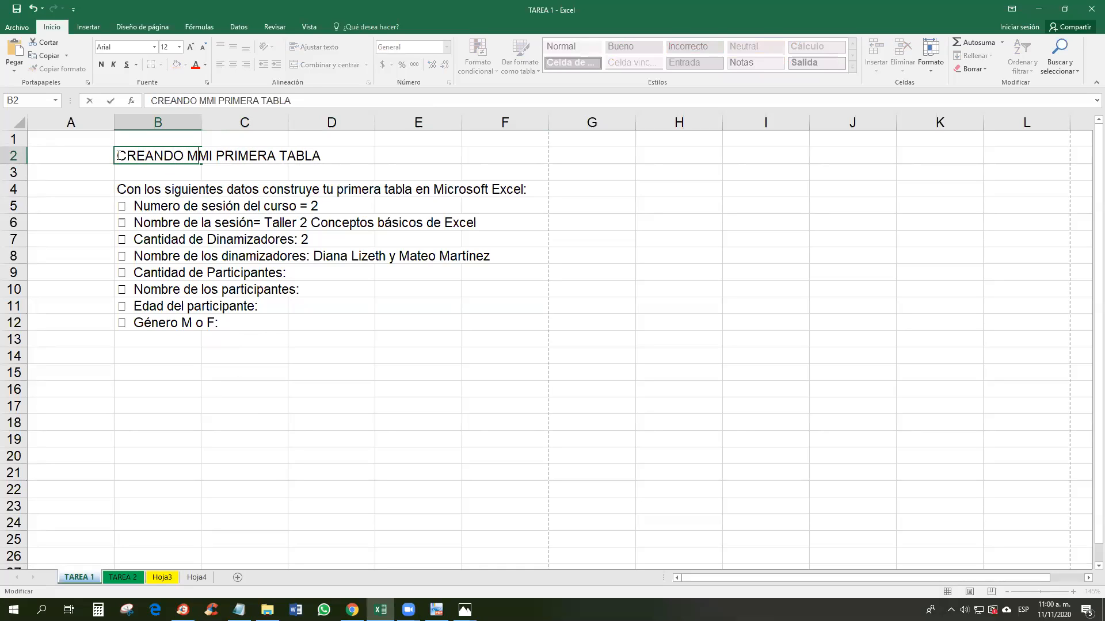
pyautogui.write('EN EXCEL')
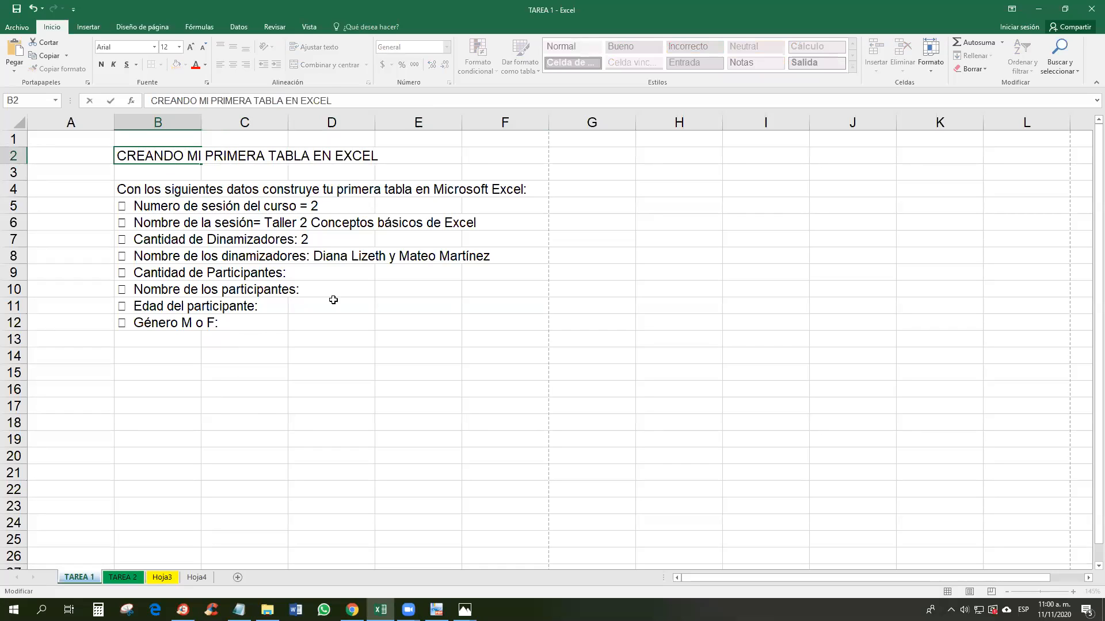
pyautogui.click(333, 300)
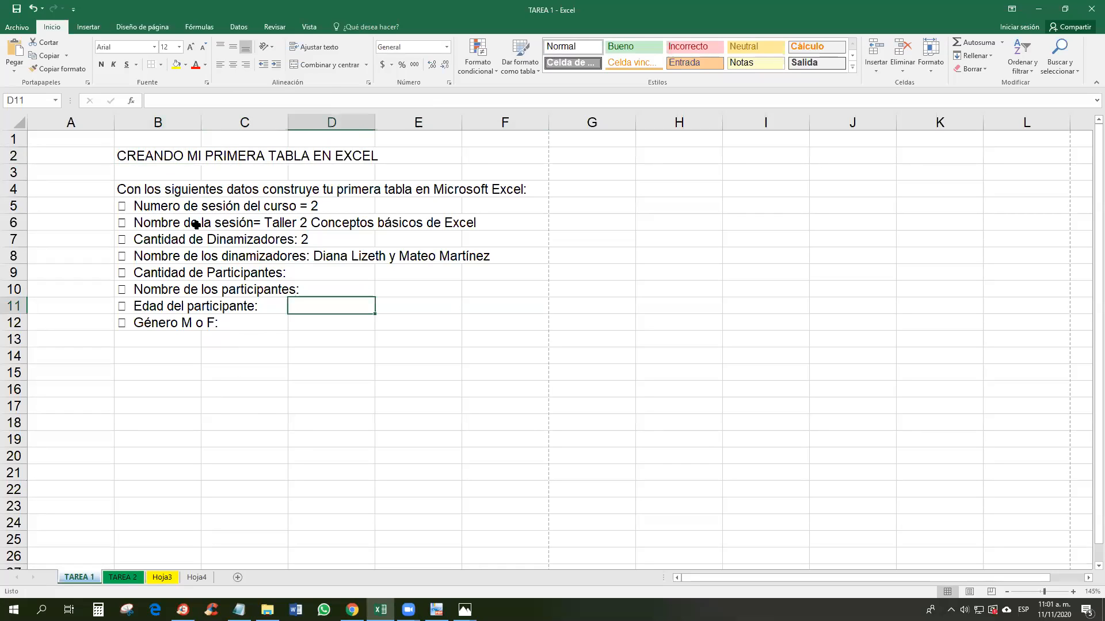
# Step: Delete the leading bullets from the list items in B5 through B8
pyautogui.click(123, 206)
pyautogui.doubleClick(130, 205)
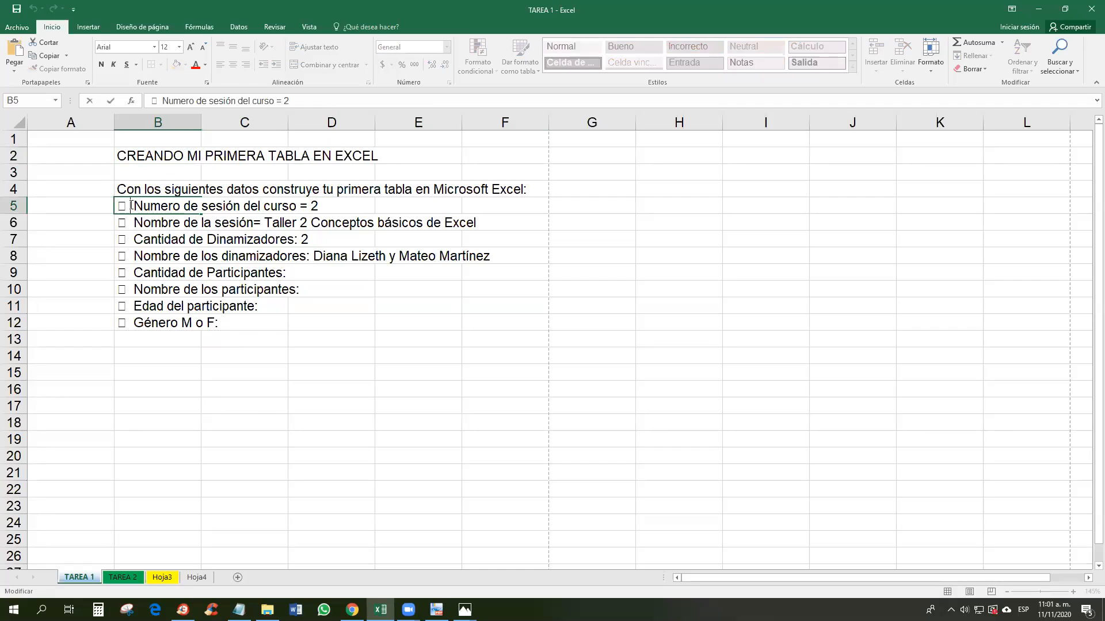
pyautogui.press('BackSpace')
pyautogui.press('BackSpace')
pyautogui.click(132, 224)
pyautogui.doubleClick(132, 225)
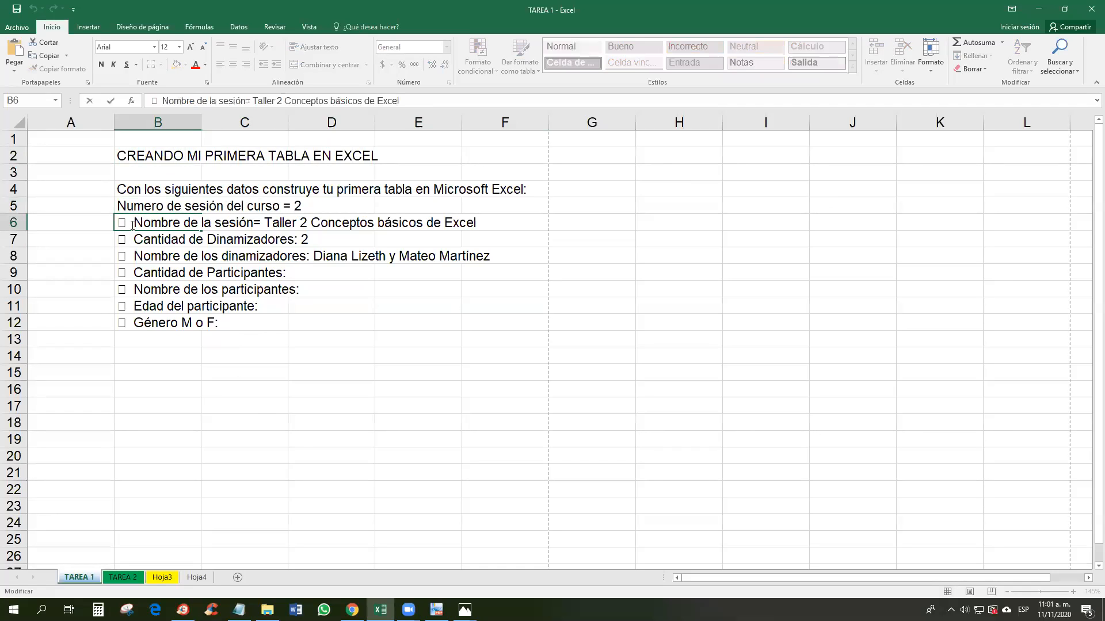
pyautogui.moveTo(132, 224); pyautogui.dragTo(109, 223)
pyautogui.press('BackSpace')
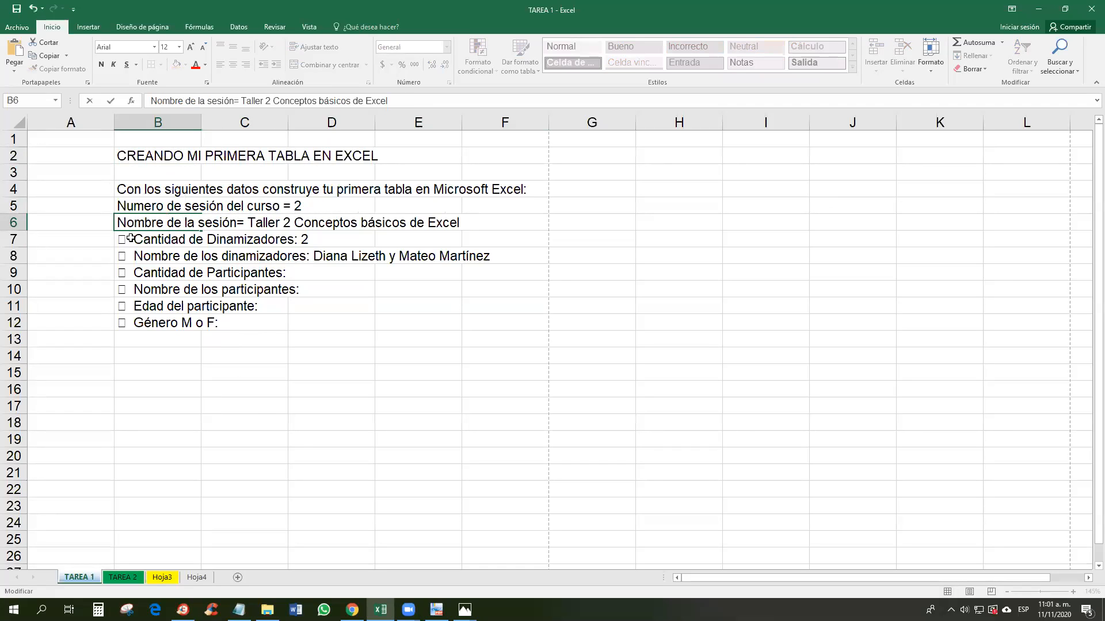
pyautogui.click(132, 238)
pyautogui.doubleClick(132, 238)
pyautogui.press('BackSpace')
pyautogui.press('BackSpace')
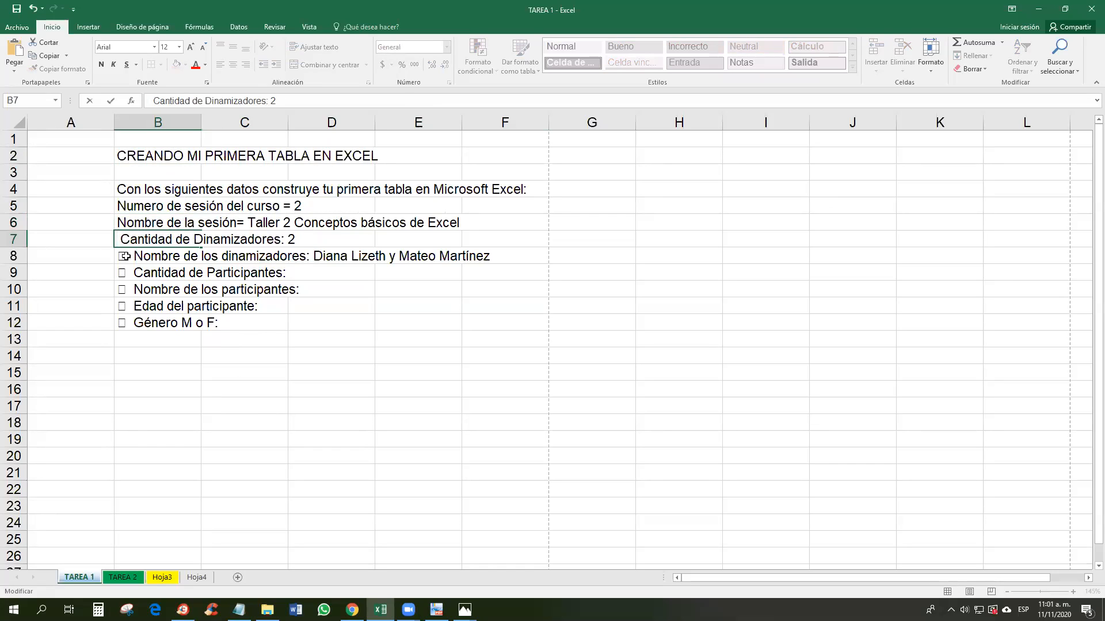
pyautogui.doubleClick(133, 257)
pyautogui.moveTo(133, 258); pyautogui.dragTo(120, 257)
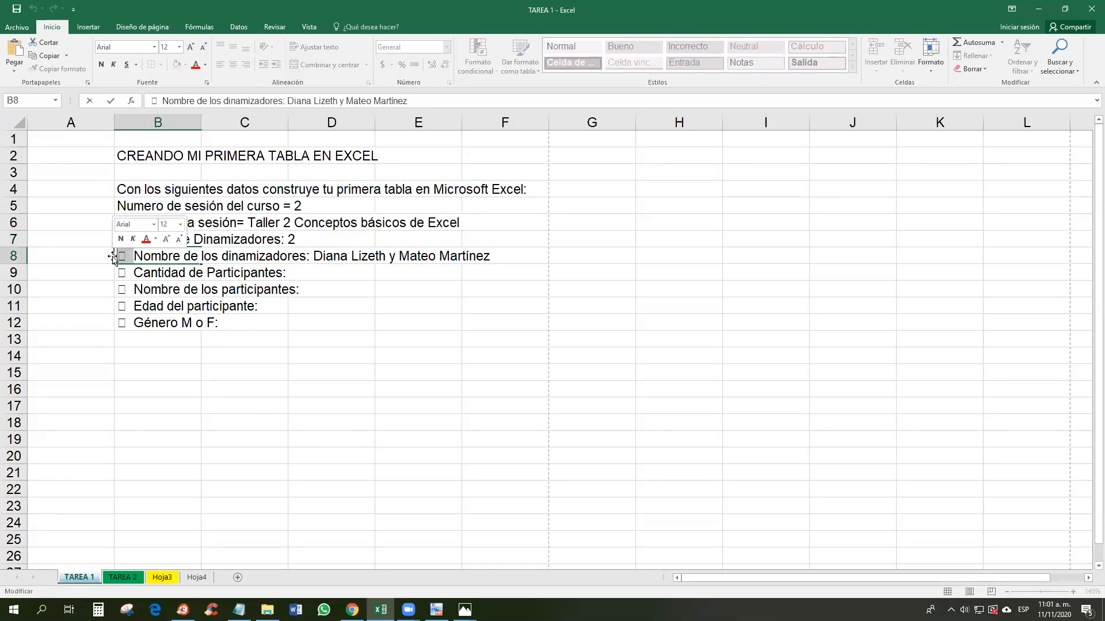
pyautogui.press('BackSpace')
# Step: Delete the leading bullets from the list items in B9 through B12
pyautogui.click(130, 275)
pyautogui.doubleClick(130, 275)
pyautogui.moveTo(133, 274); pyautogui.dragTo(89, 320)
pyautogui.press('BackSpace')
pyautogui.click(130, 293)
pyautogui.doubleClick(130, 292)
pyautogui.press('BackSpace')
pyautogui.click(126, 306)
pyautogui.doubleClick(125, 307)
pyautogui.press('BackSpace')
pyautogui.click(135, 324)
pyautogui.doubleClick(135, 324)
pyautogui.press('BackSpace')
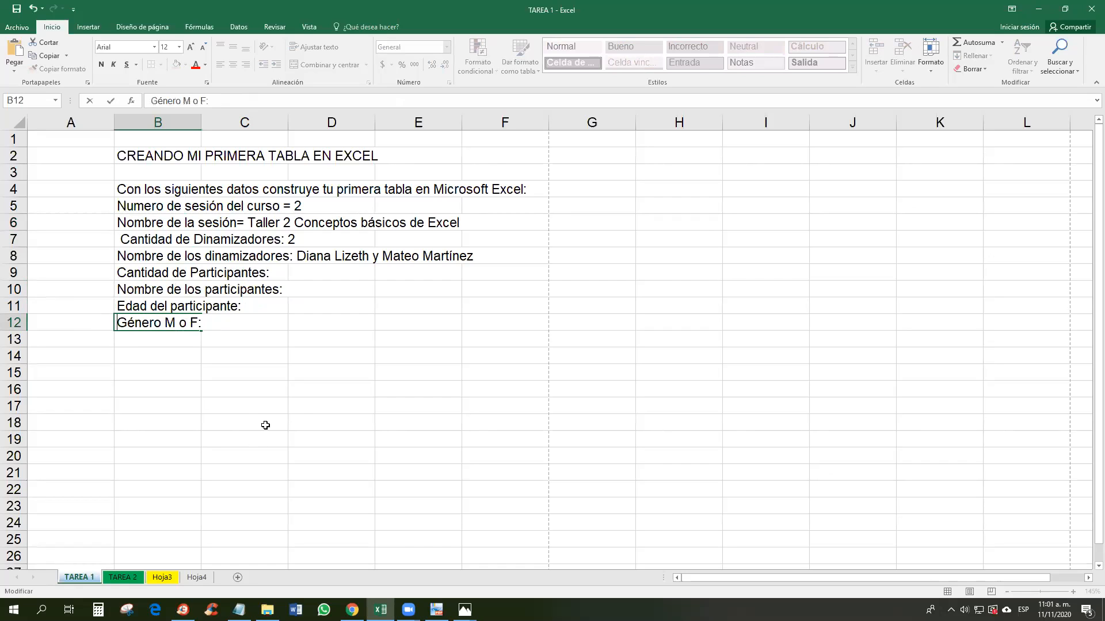
# Step: Remove the leftover leading space from the item in B7
pyautogui.click(125, 238)
pyautogui.doubleClick(125, 238)
pyautogui.press('BackSpace')
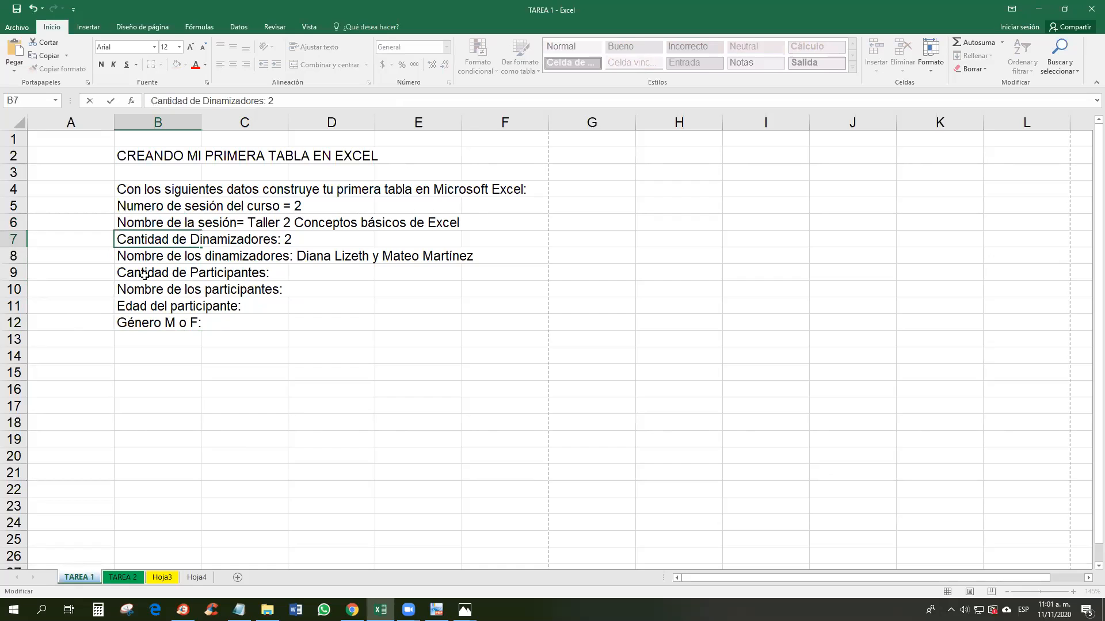
pyautogui.click(179, 277)
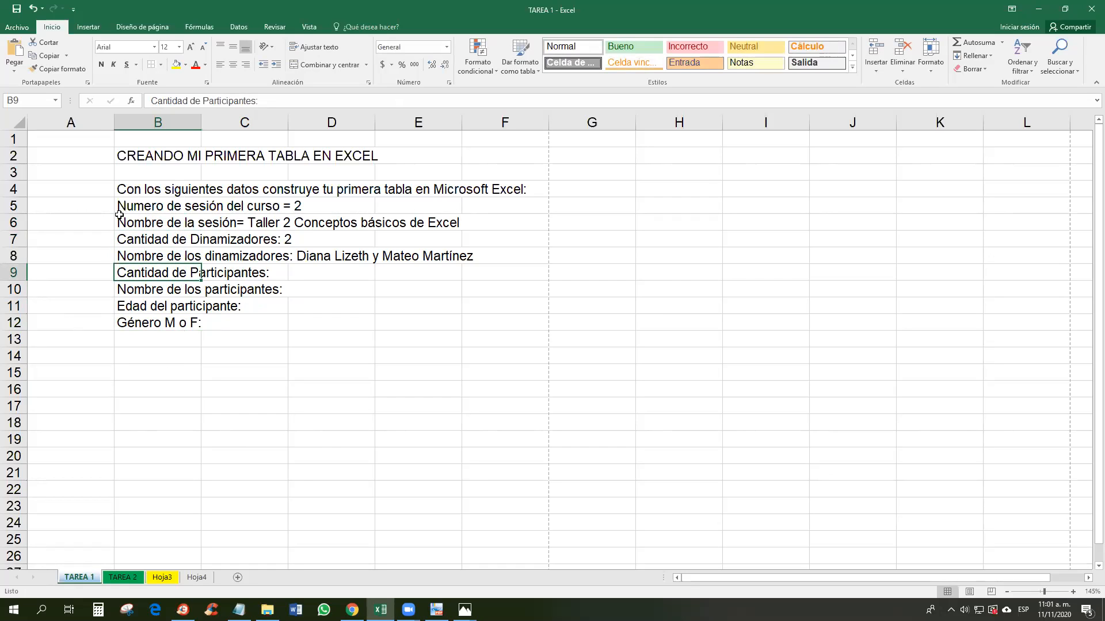
# Step: Review the instruction line in B4:F4 and each cleaned item from B5 to B12
pyautogui.moveTo(145, 190); pyautogui.dragTo(532, 190)
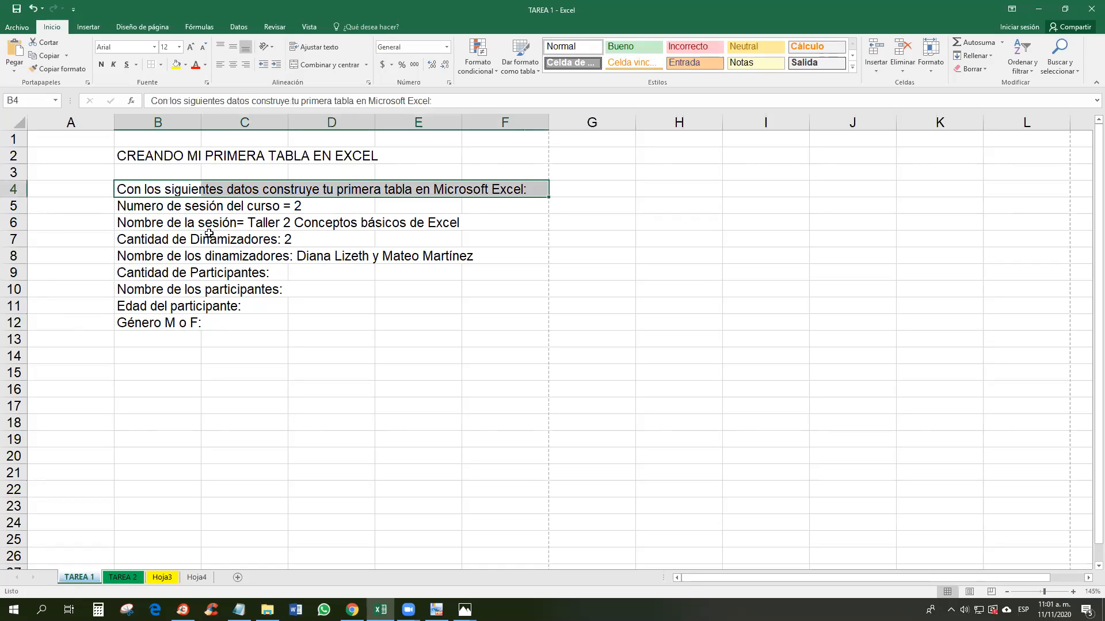
pyautogui.click(148, 205)
pyautogui.click(149, 222)
pyautogui.click(149, 239)
pyautogui.click(149, 256)
pyautogui.click(150, 275)
pyautogui.click(153, 289)
pyautogui.click(154, 307)
pyautogui.click(155, 323)
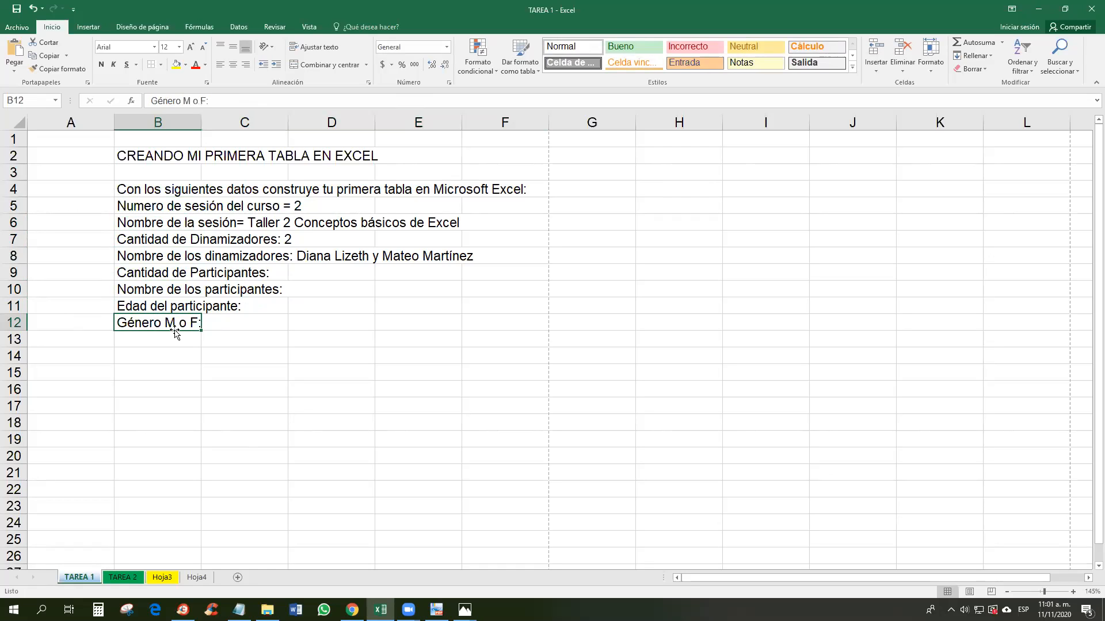
# Step: Select B14:H22 and apply Todos los bordes to every cell
pyautogui.moveTo(145, 358); pyautogui.dragTo(755, 353)
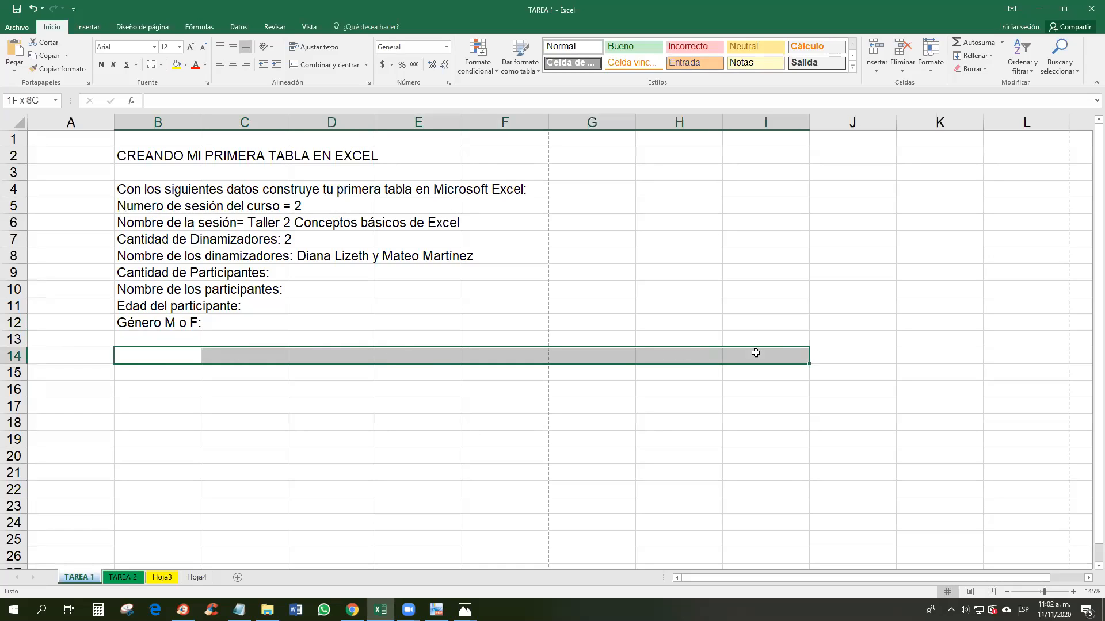
pyautogui.moveTo(755, 352); pyautogui.dragTo(756, 353)
pyautogui.click(795, 353)
pyautogui.moveTo(167, 355); pyautogui.dragTo(659, 354)
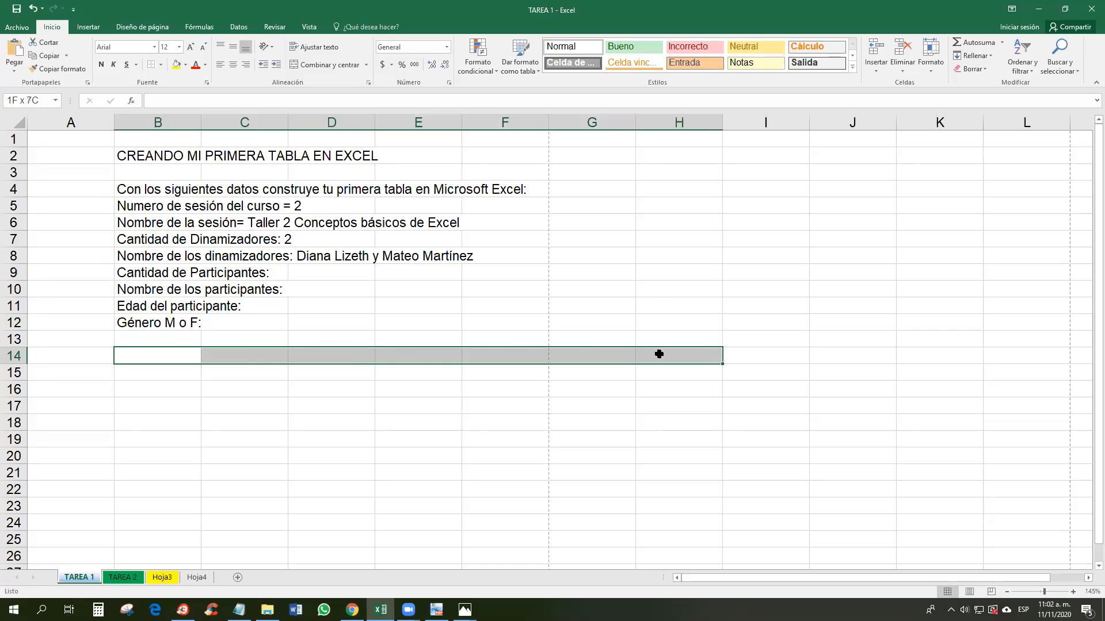
pyautogui.moveTo(659, 354); pyautogui.dragTo(684, 486)
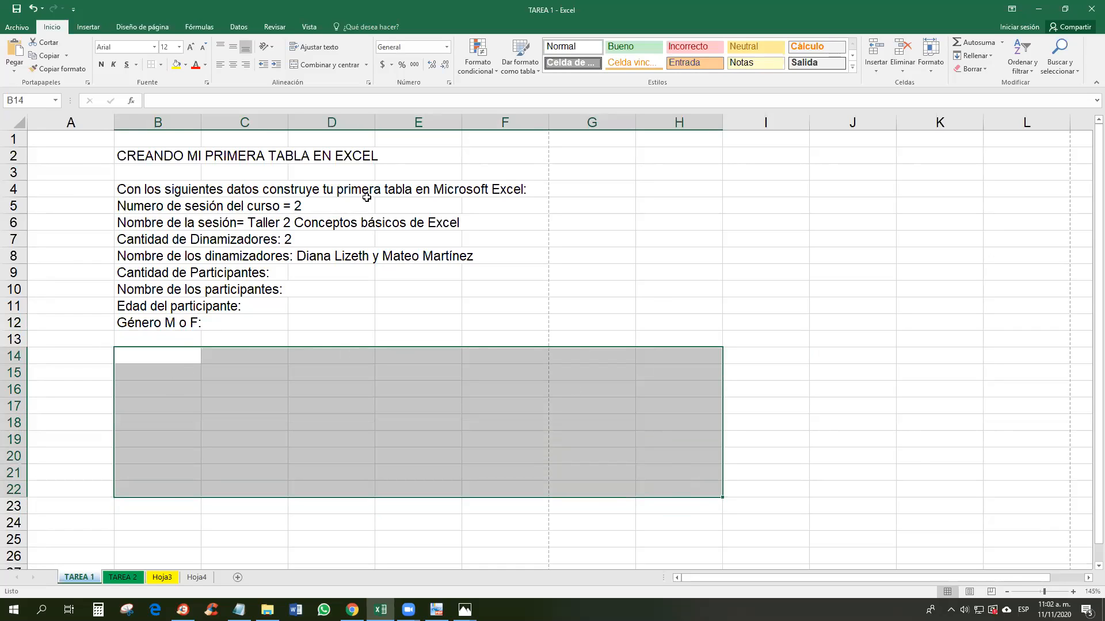
pyautogui.click(185, 64)
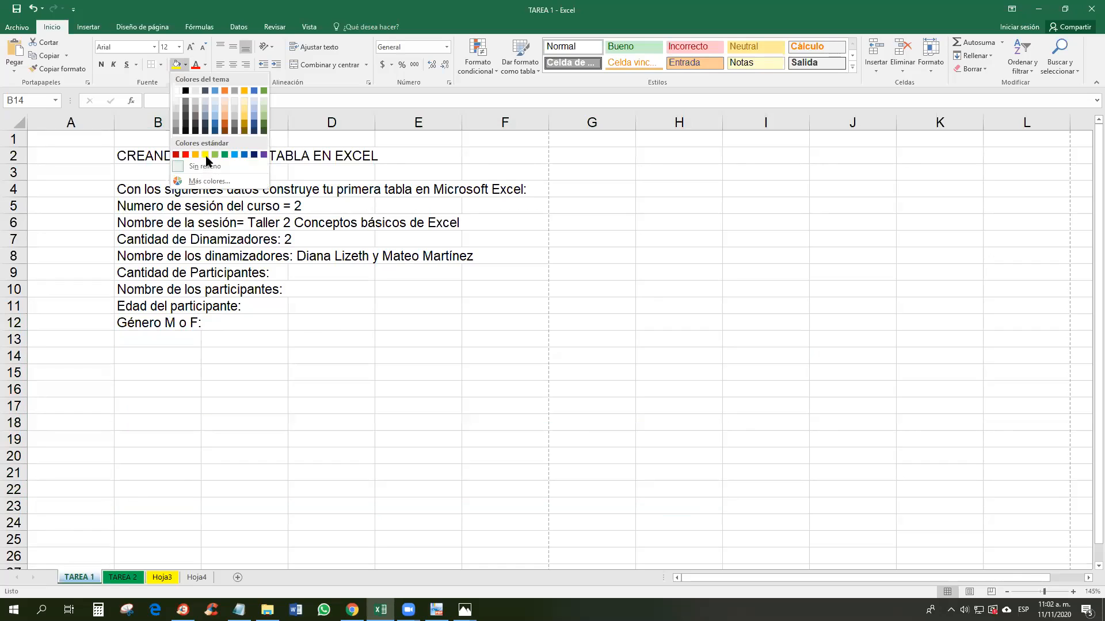
pyautogui.click(160, 65)
pyautogui.click(160, 65)
pyautogui.click(184, 181)
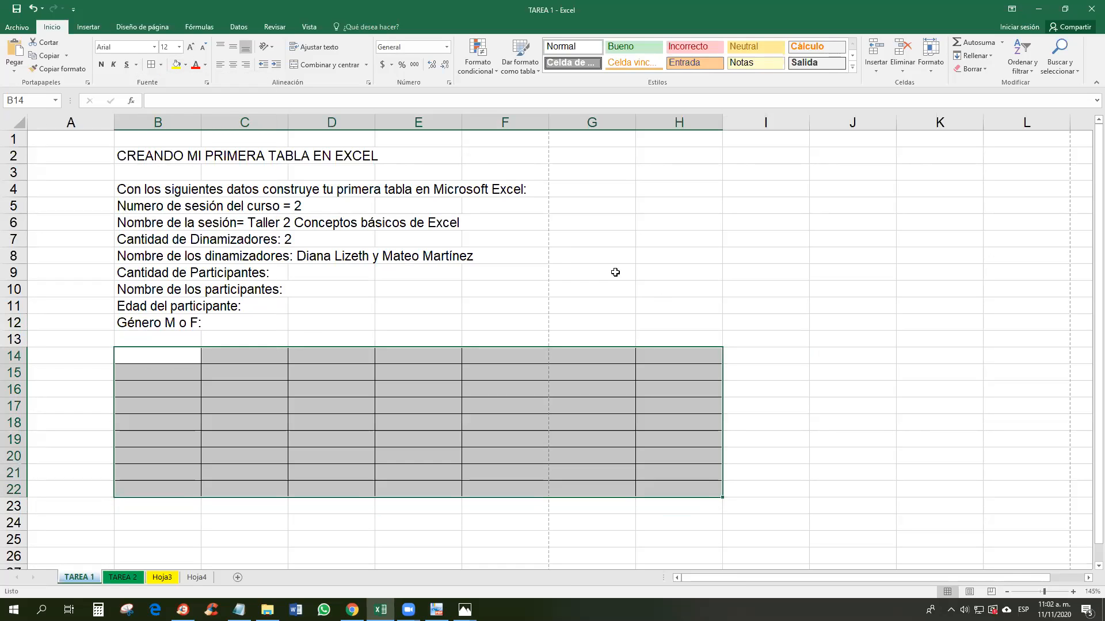
pyautogui.scroll(-2, 659, 363)
pyautogui.moveTo(138, 439); pyautogui.dragTo(678, 513)
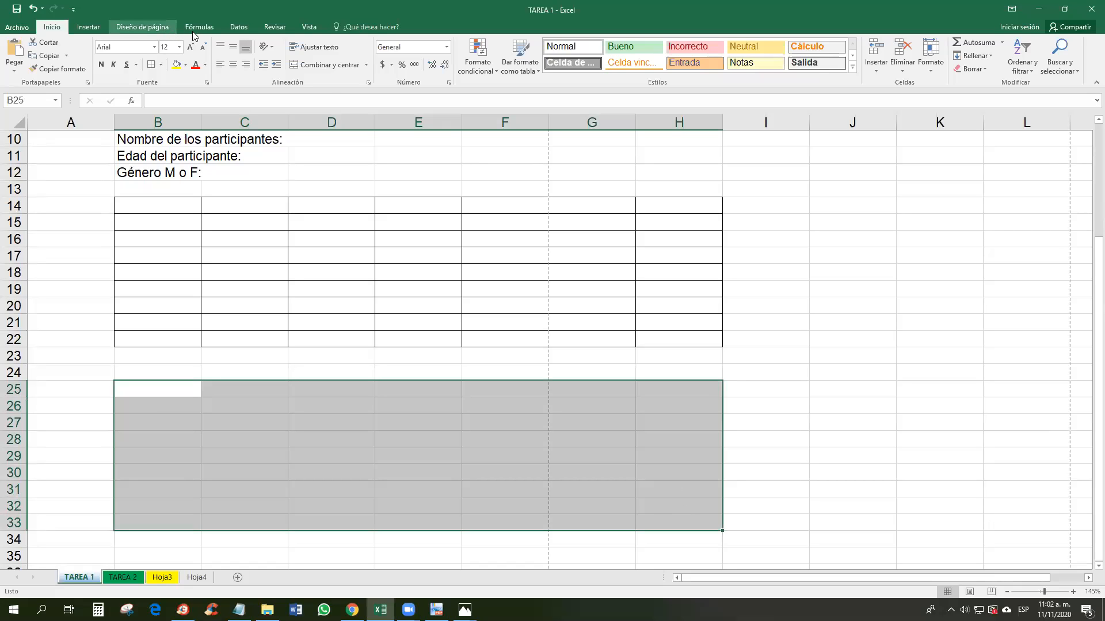
# Step: Insert a formatted trial table over B25:H34
pyautogui.doubleClick(87, 24)
pyautogui.click(86, 23)
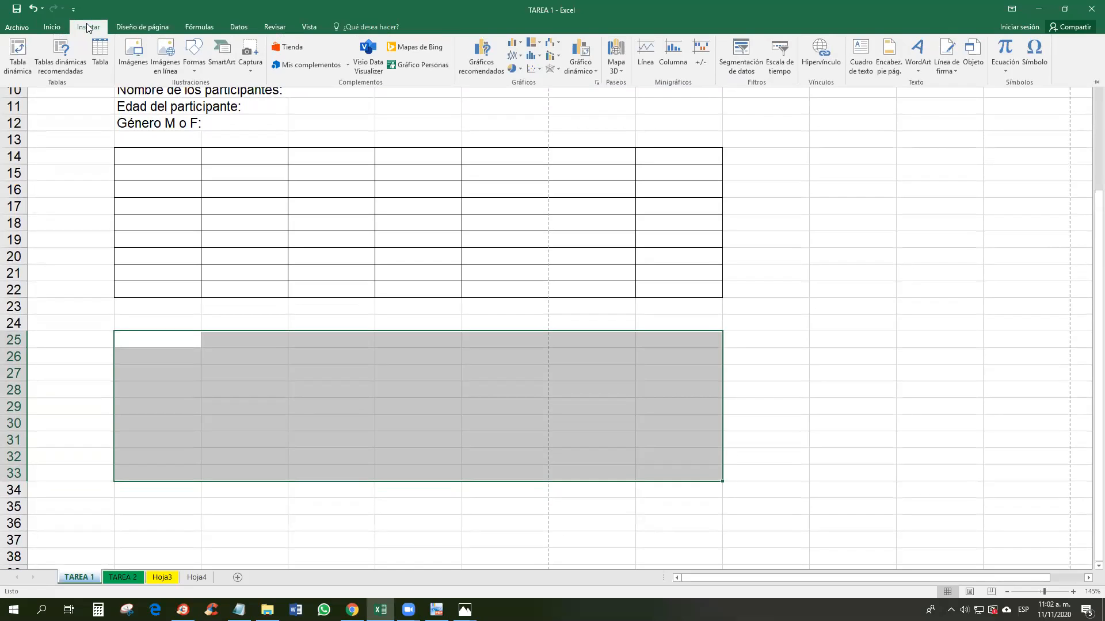
pyautogui.click(99, 55)
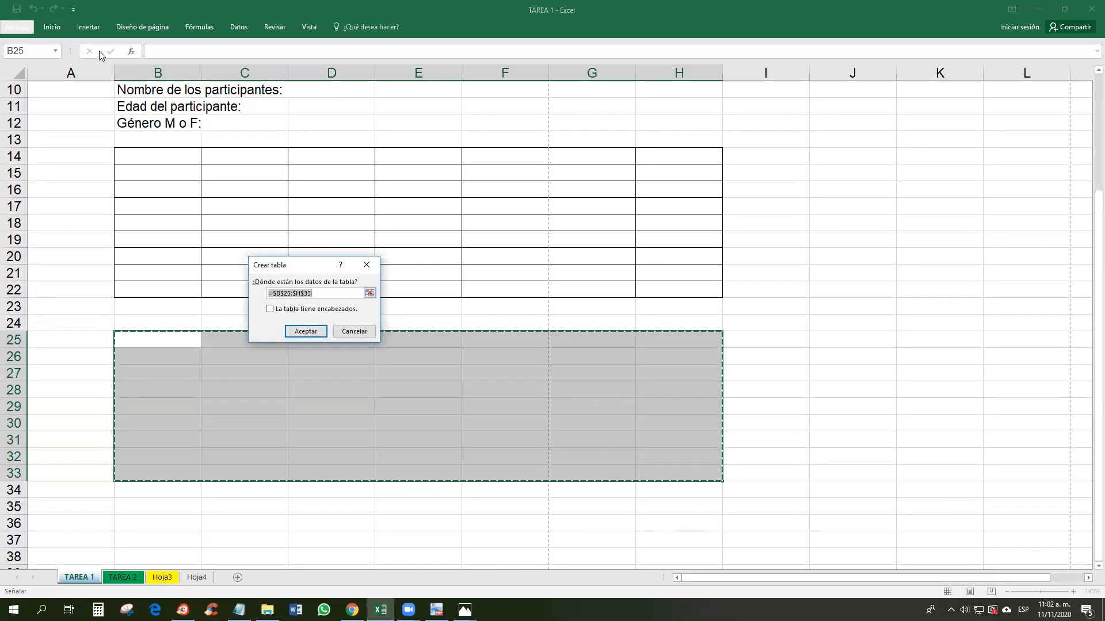
pyautogui.click(306, 333)
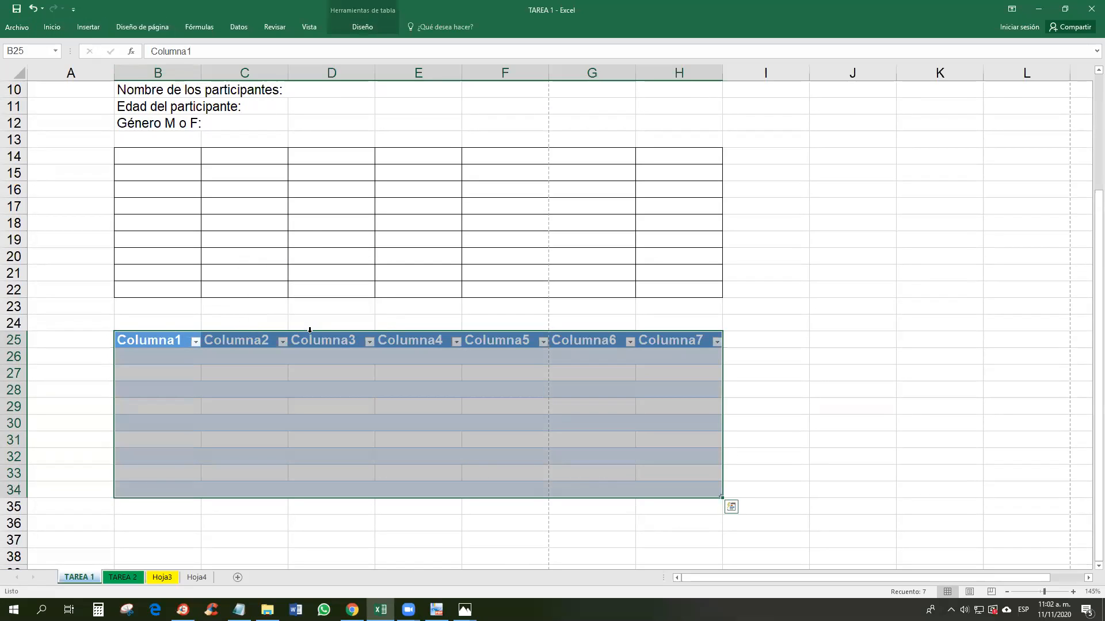
pyautogui.scroll(2, 831, 395)
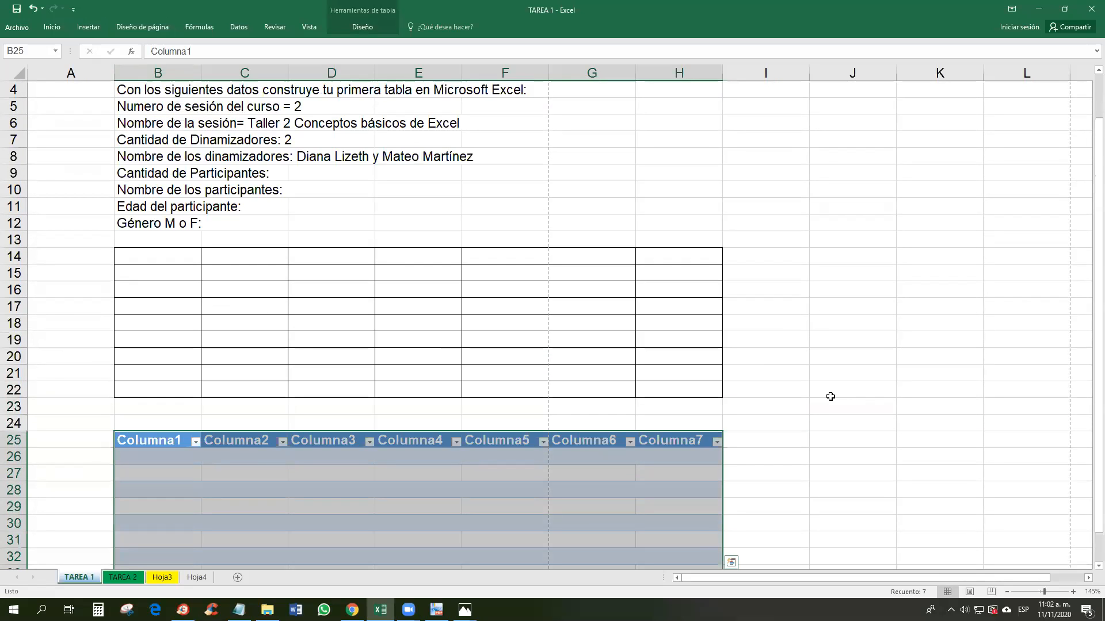
pyautogui.scroll(-1, 830, 397)
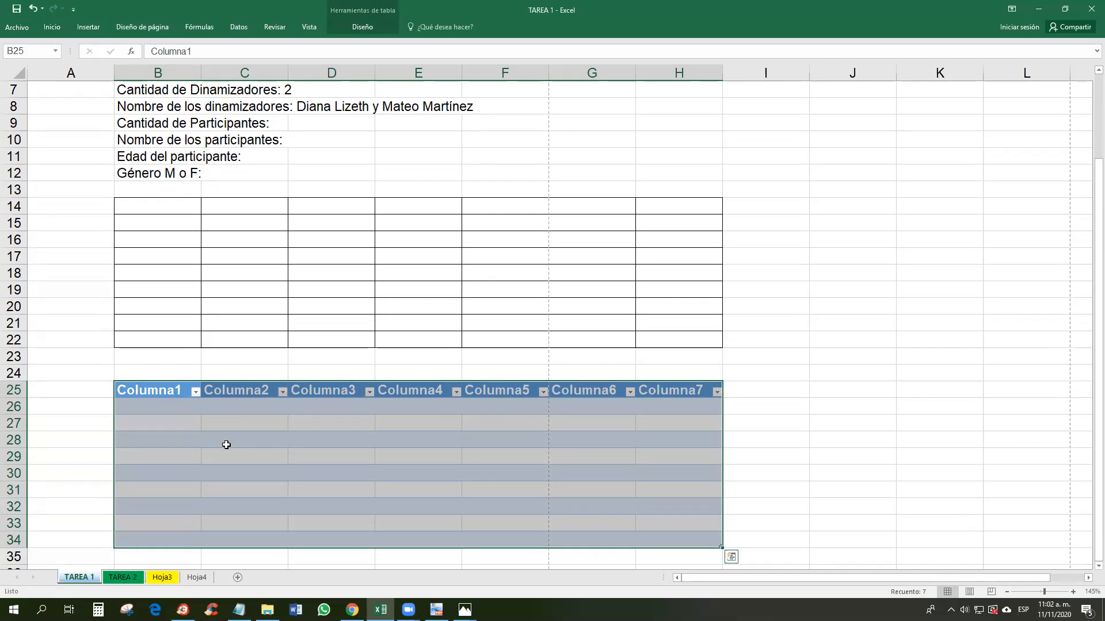
# Step: Copy the session-number and Nombre de la sesión labels from B5 and B6 into table cells B27 and B26
pyautogui.click(160, 422)
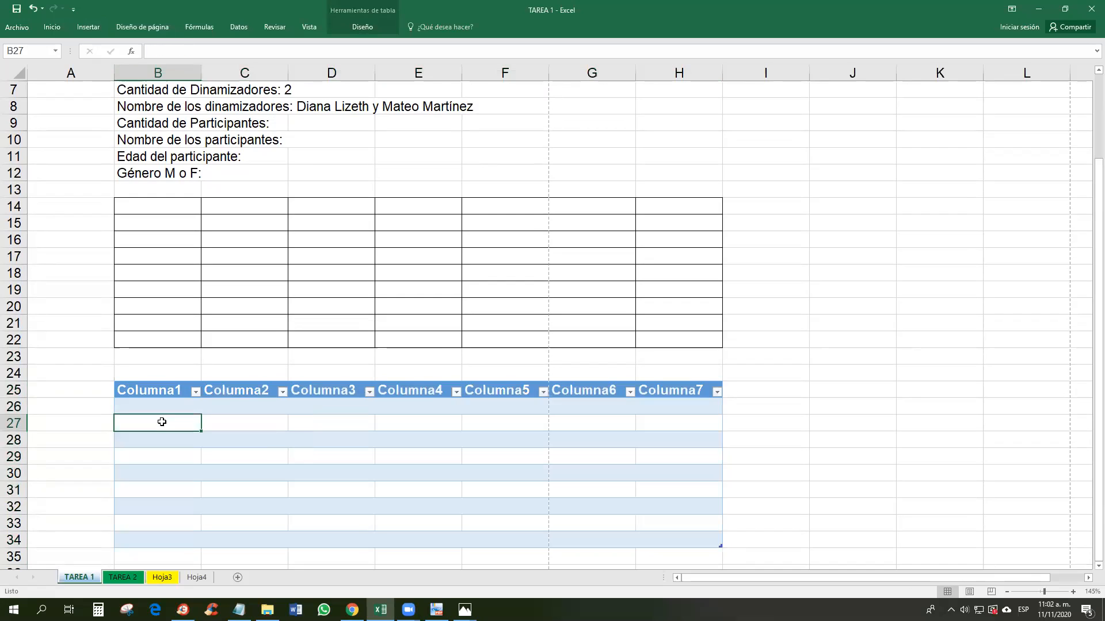
pyautogui.scroll(2, 141, 170)
pyautogui.doubleClick(134, 157)
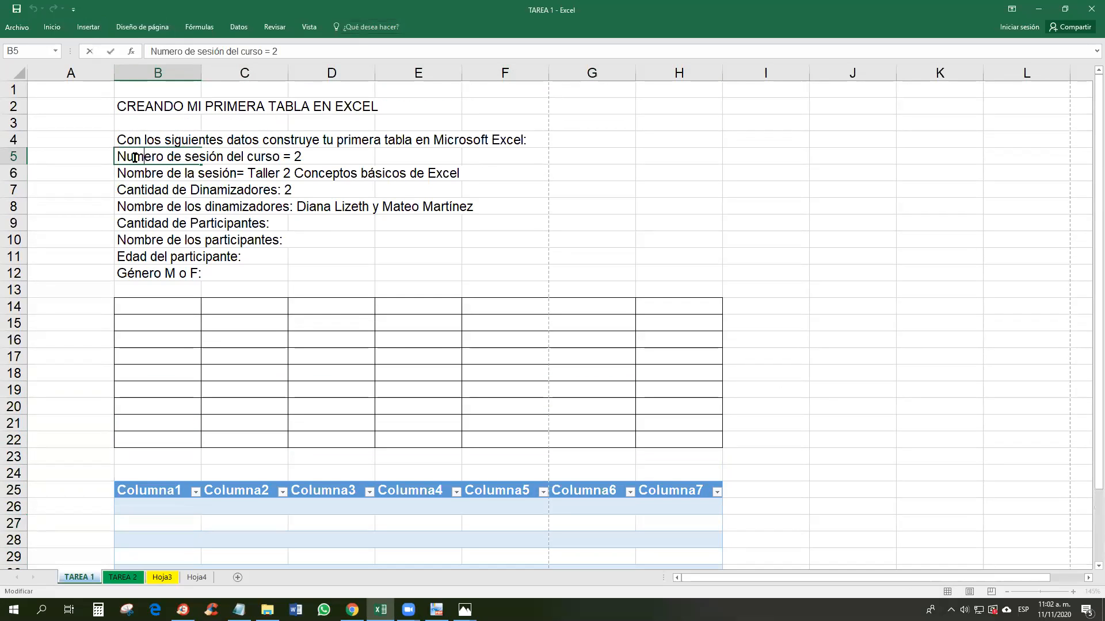
pyautogui.moveTo(118, 157); pyautogui.dragTo(282, 160)
pyautogui.hotkey('ctrl', 'c')
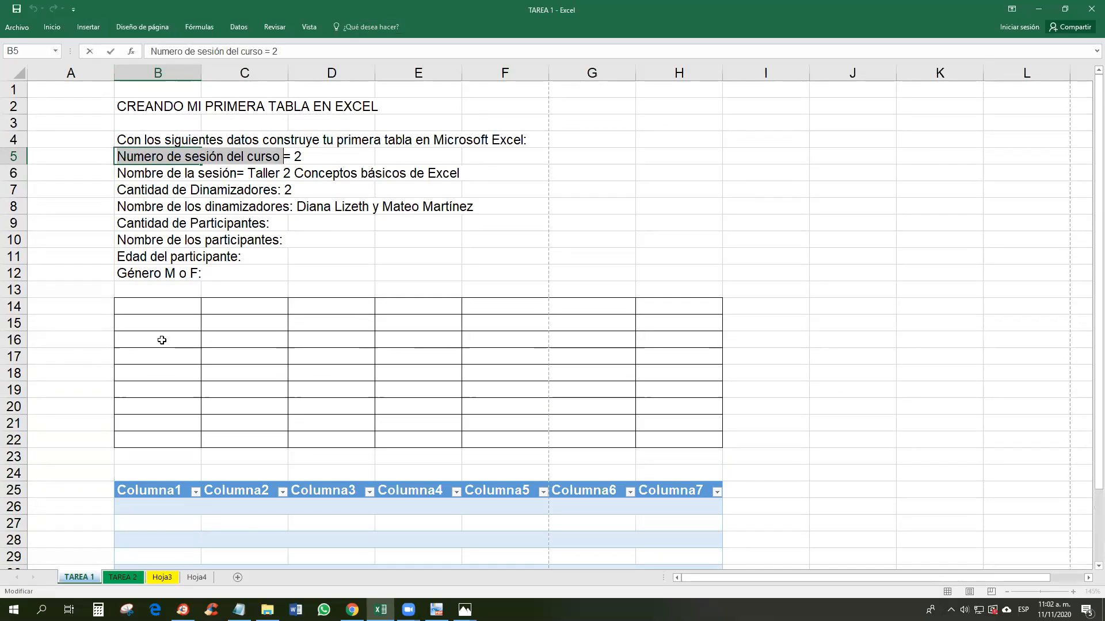
pyautogui.click(174, 530)
pyautogui.hotkey('ctrl', 'v')
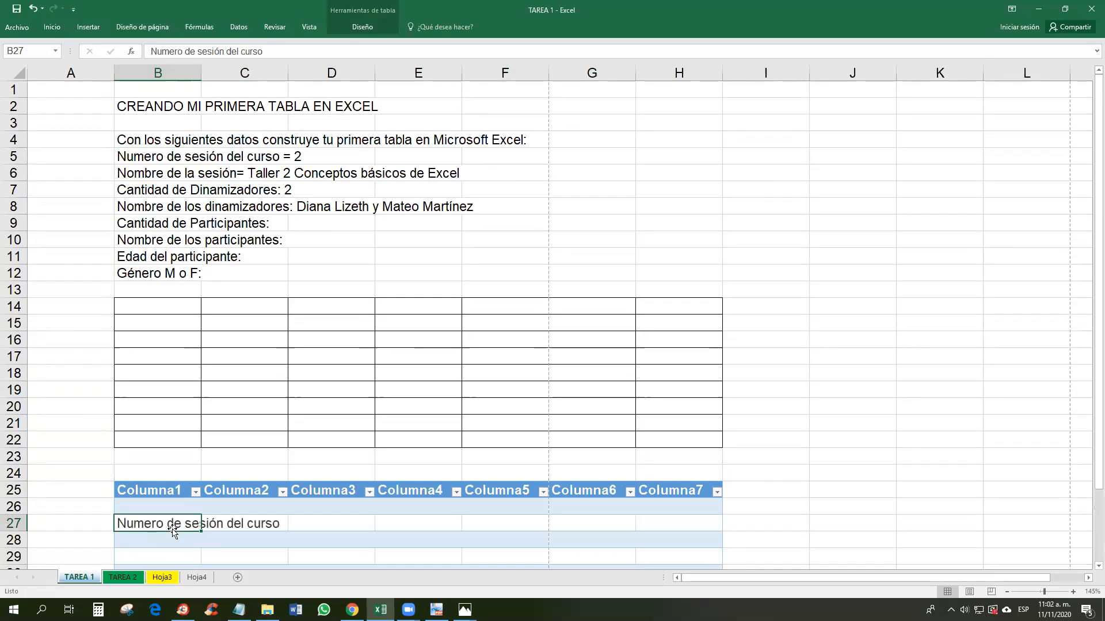
pyautogui.doubleClick(121, 173)
pyautogui.moveTo(121, 173); pyautogui.dragTo(237, 173)
pyautogui.hotkey('ctrl', 'c')
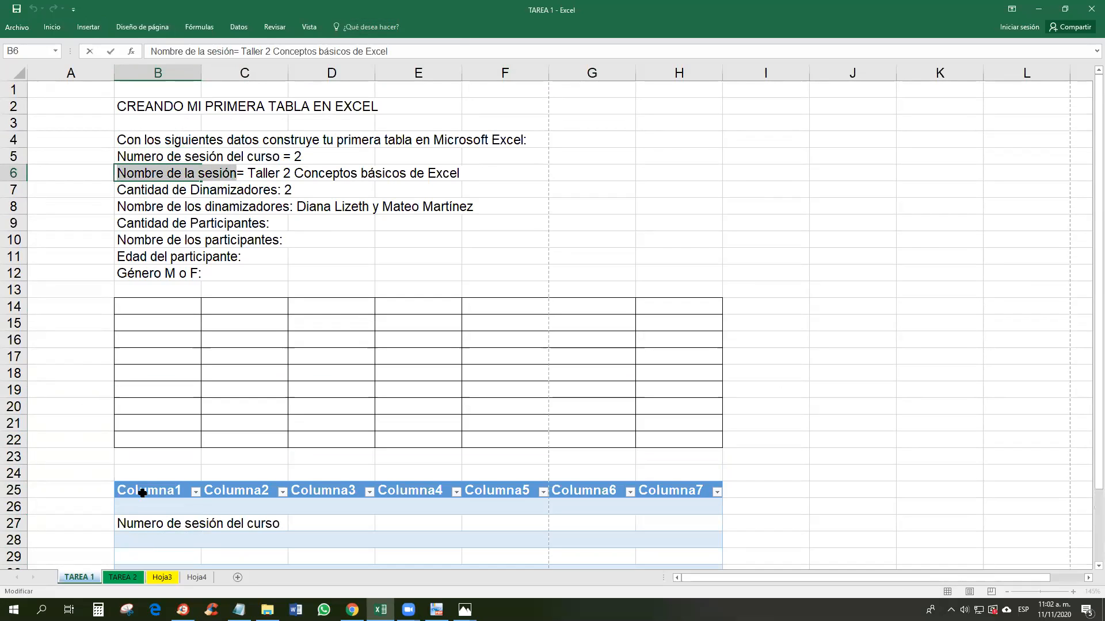
pyautogui.click(141, 506)
pyautogui.hotkey('ctrl', 'v')
# Step: Select column B cells in the table, then undo the pasted session-name label with Ctrl+Z
pyautogui.scroll(-1, 176, 489)
pyautogui.scroll(-2, 176, 490)
pyautogui.click(158, 436)
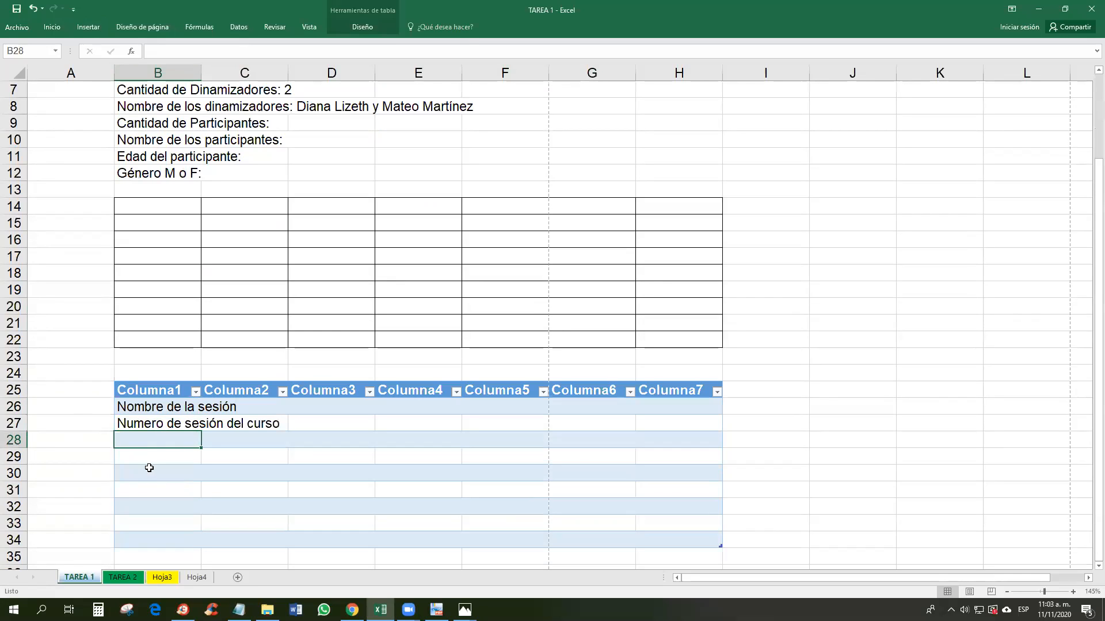
pyautogui.moveTo(148, 446); pyautogui.dragTo(154, 556)
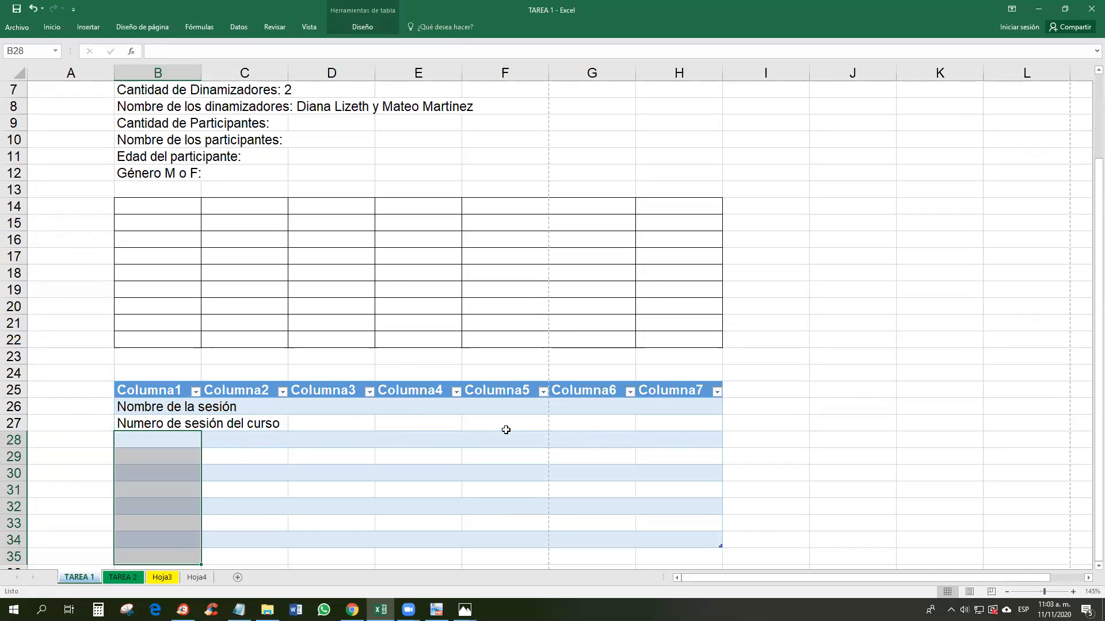
pyautogui.click(769, 433)
pyautogui.scroll(2, 685, 441)
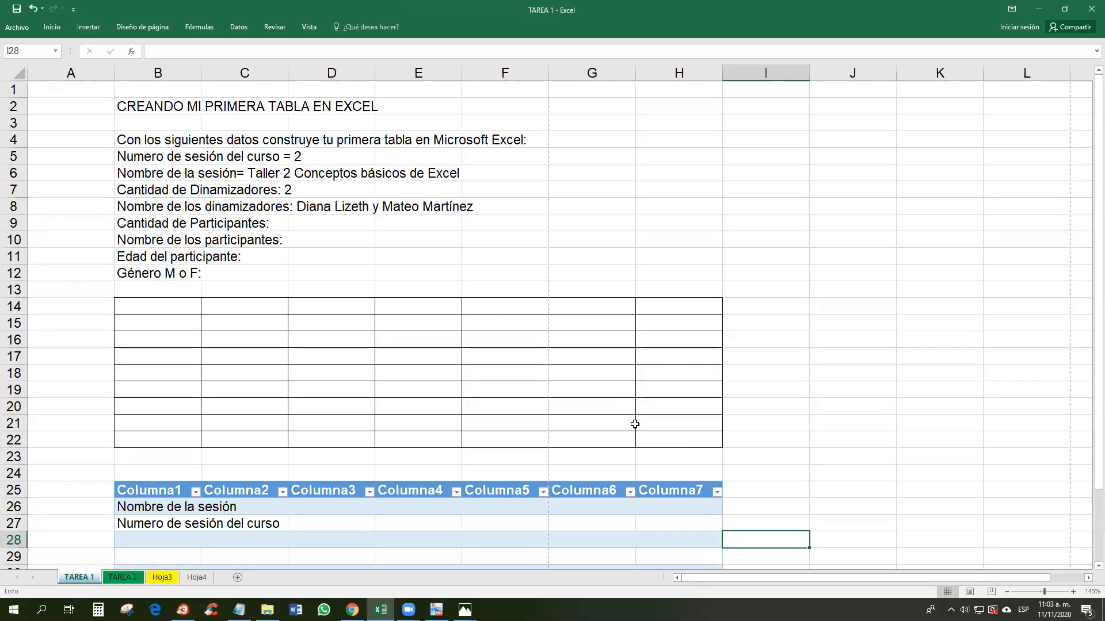
pyautogui.hotkey('ctrl', 'z')
pyautogui.hotkey('ctrl', 'z')
pyautogui.hotkey('ctrl', 'z')
pyautogui.hotkey('ctrl', 'z')
pyautogui.hotkey('ctrl', 'z')
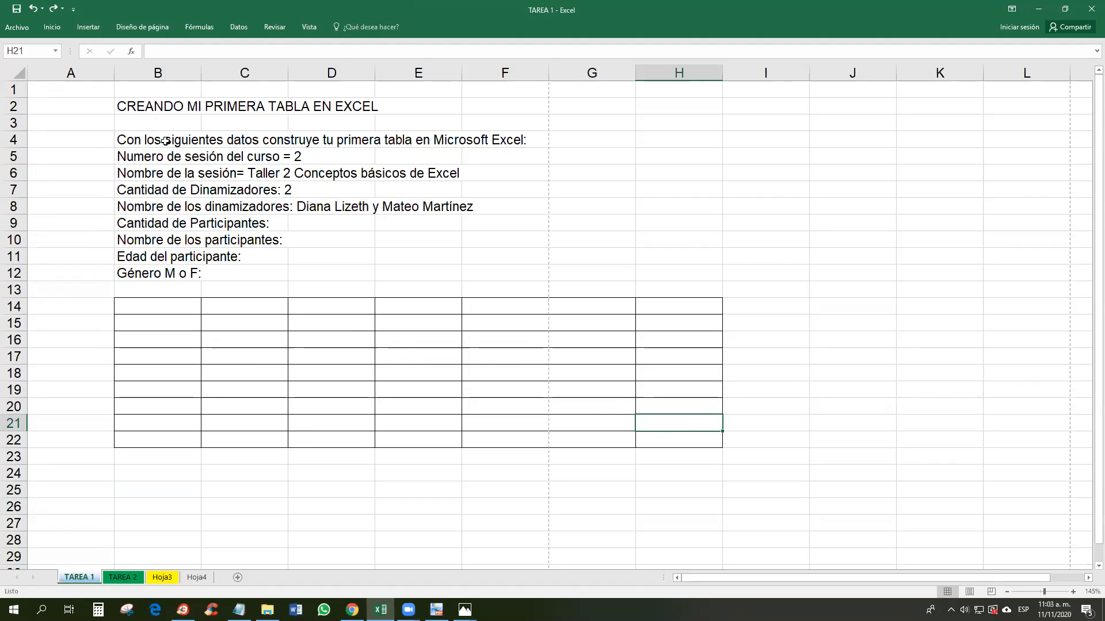
# Step: Scroll the PDF to the Ejemplo session table on page 10, then bring up the keyboard-and-mouse photo
pyautogui.click(436, 610)
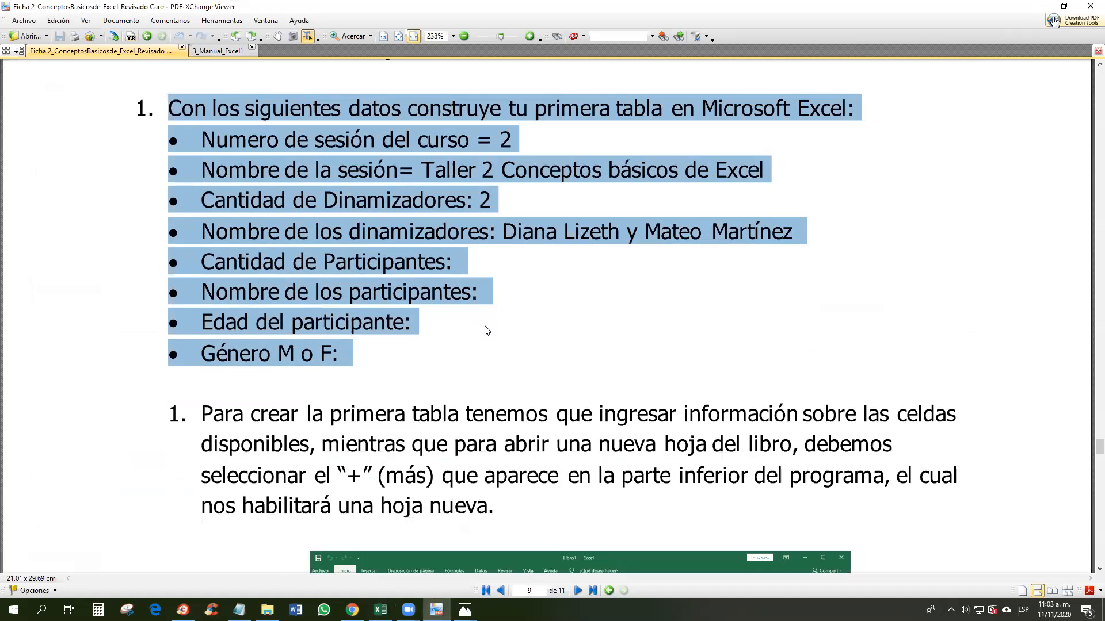
pyautogui.scroll(-10, 487, 330)
pyautogui.scroll(-10, 563, 344)
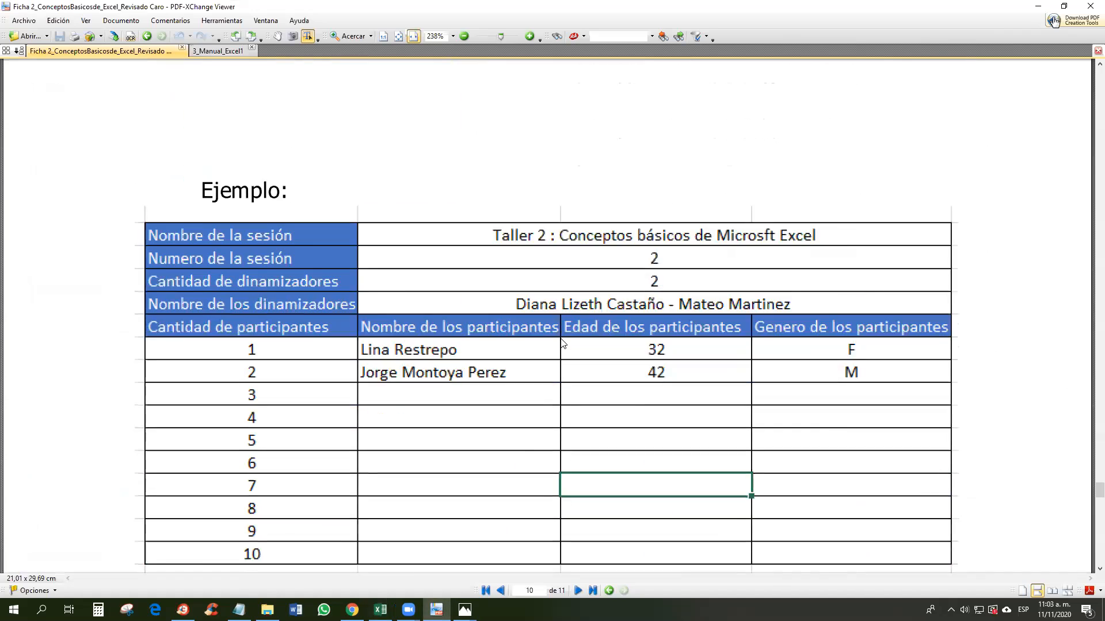
pyautogui.scroll(-1, 563, 343)
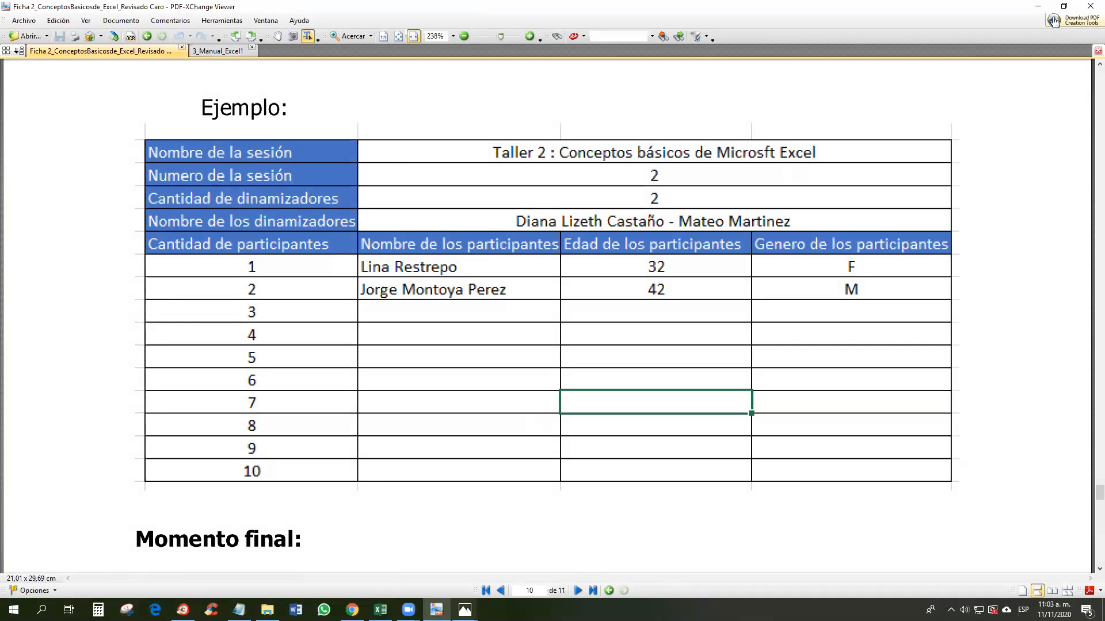
pyautogui.moveTo(465, 610)
pyautogui.click(527, 544)
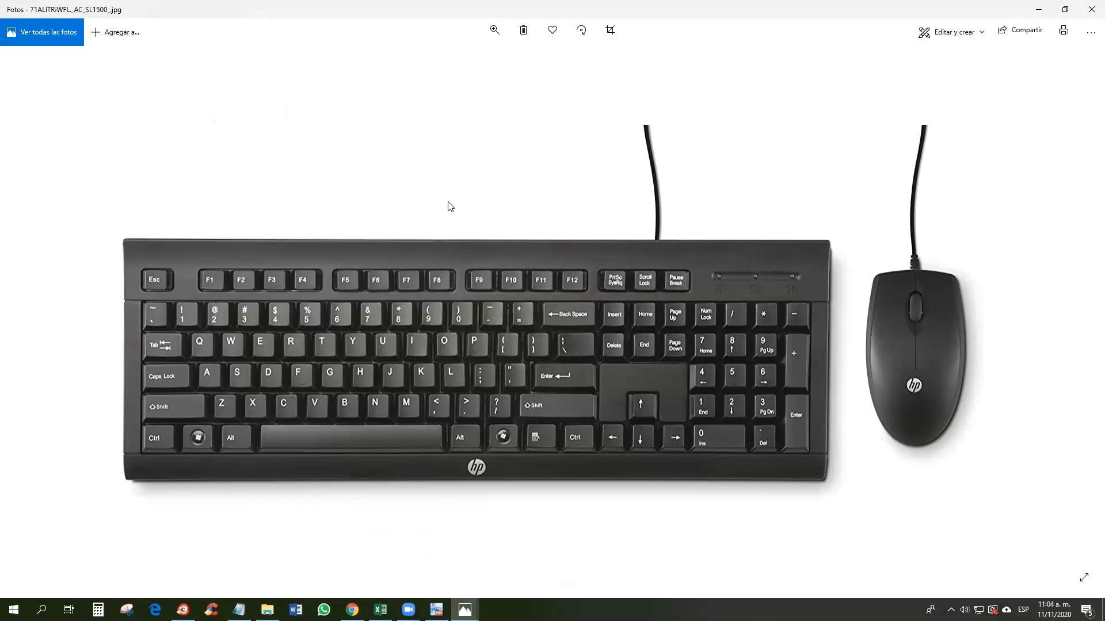
# Step: Search for Paint from the Start menu and launch it with a blank canvas
pyautogui.press('super')
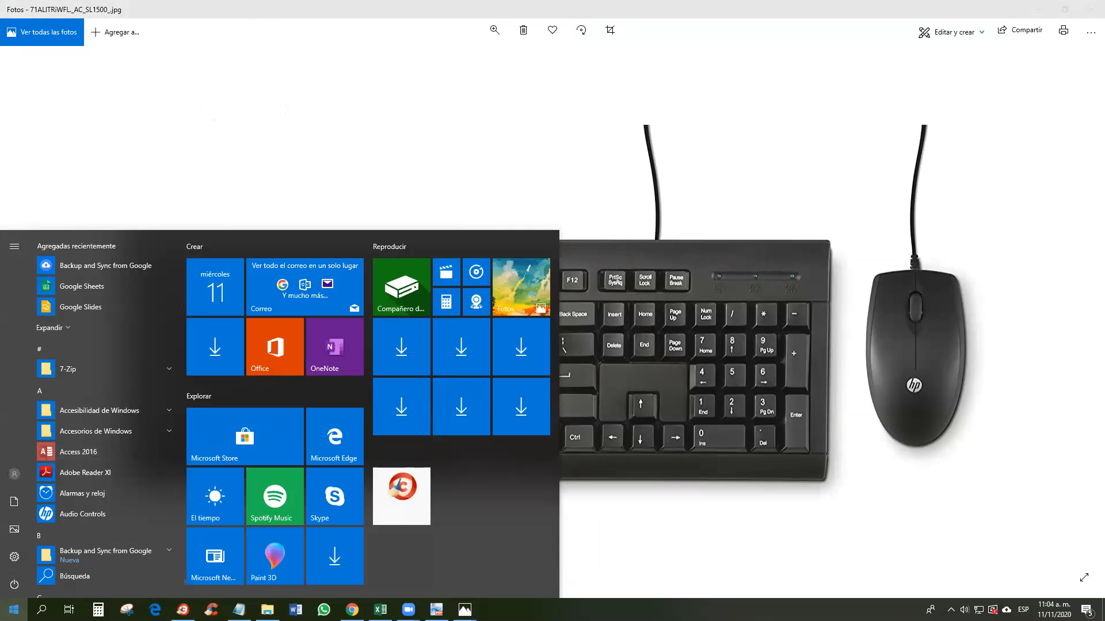
pyautogui.write('PAINT')
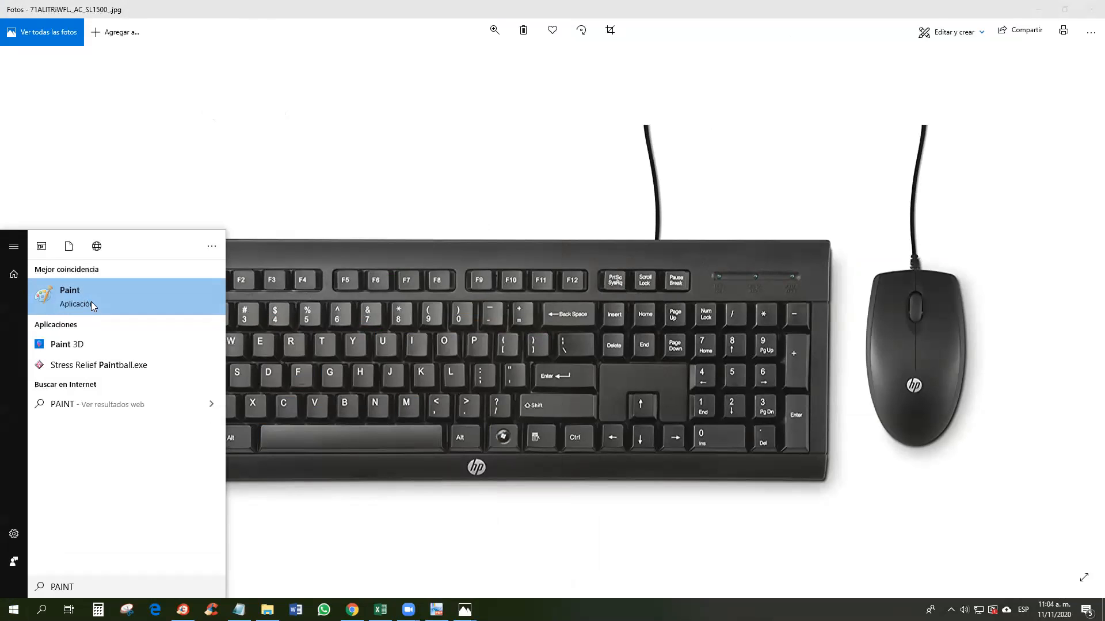
pyautogui.click(91, 302)
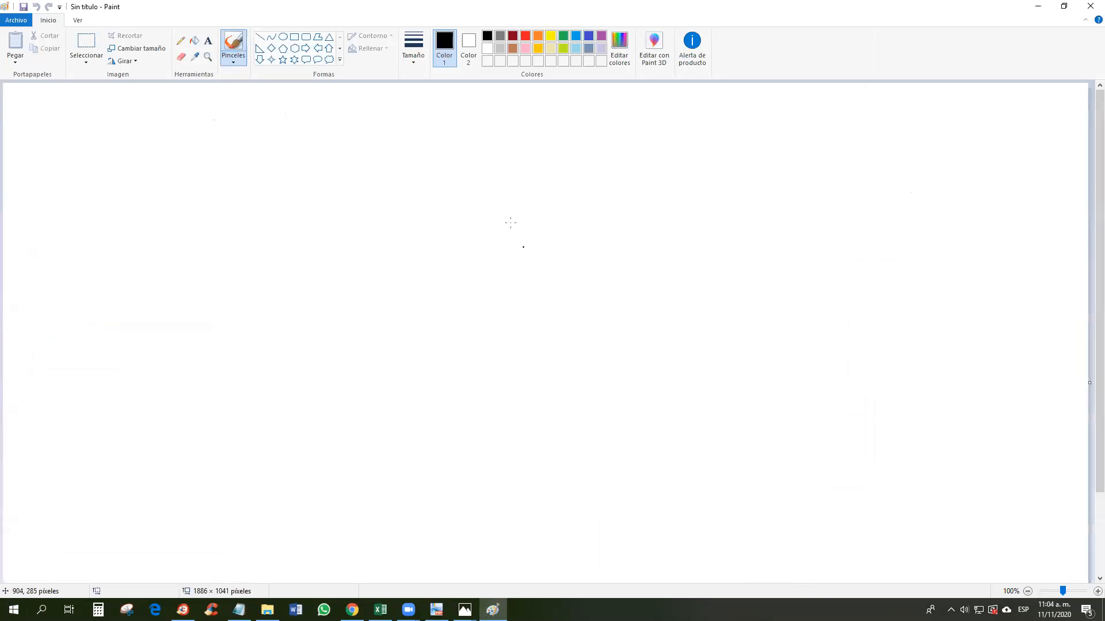
# Step: Cycle through the keyboard photo, Excel and Paint windows, ending on the example-table PDF
pyautogui.moveTo(464, 610)
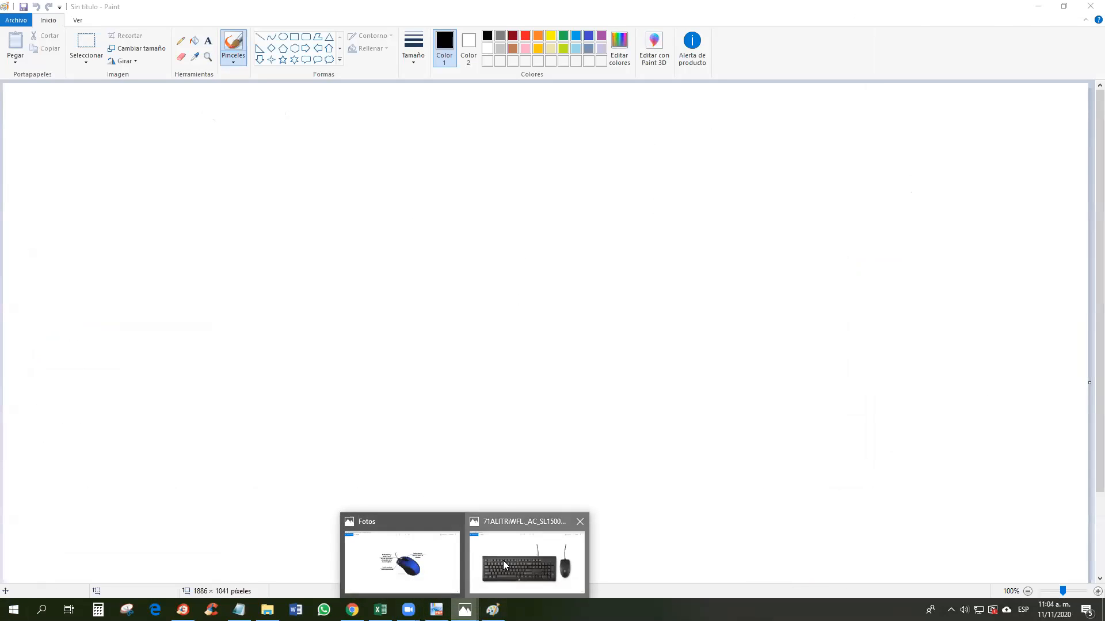
pyautogui.click(506, 567)
pyautogui.click(381, 610)
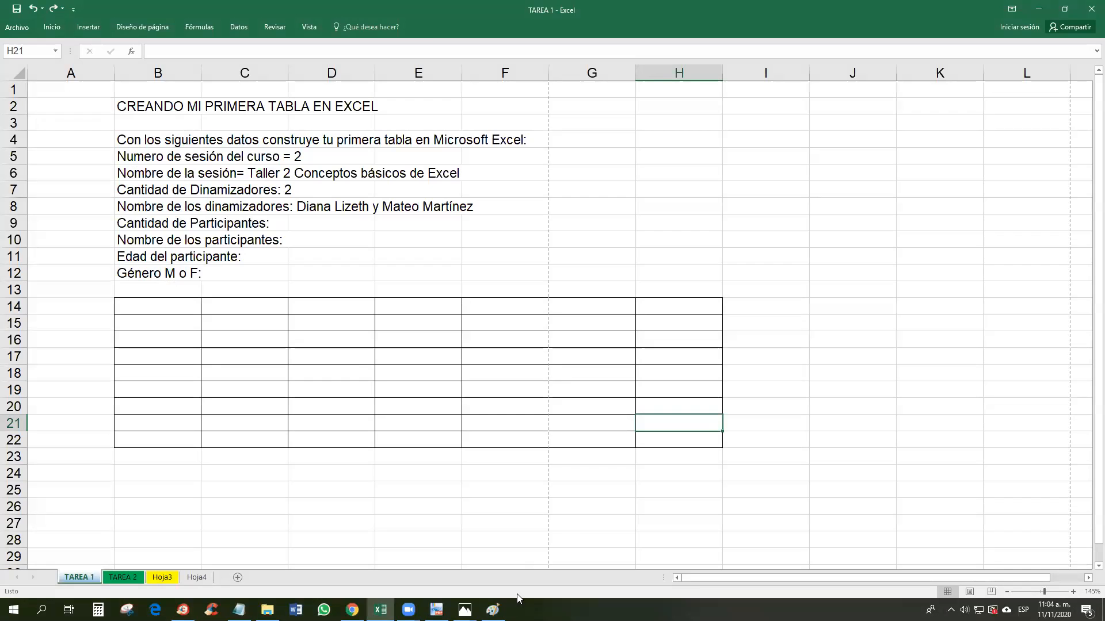
pyautogui.click(493, 610)
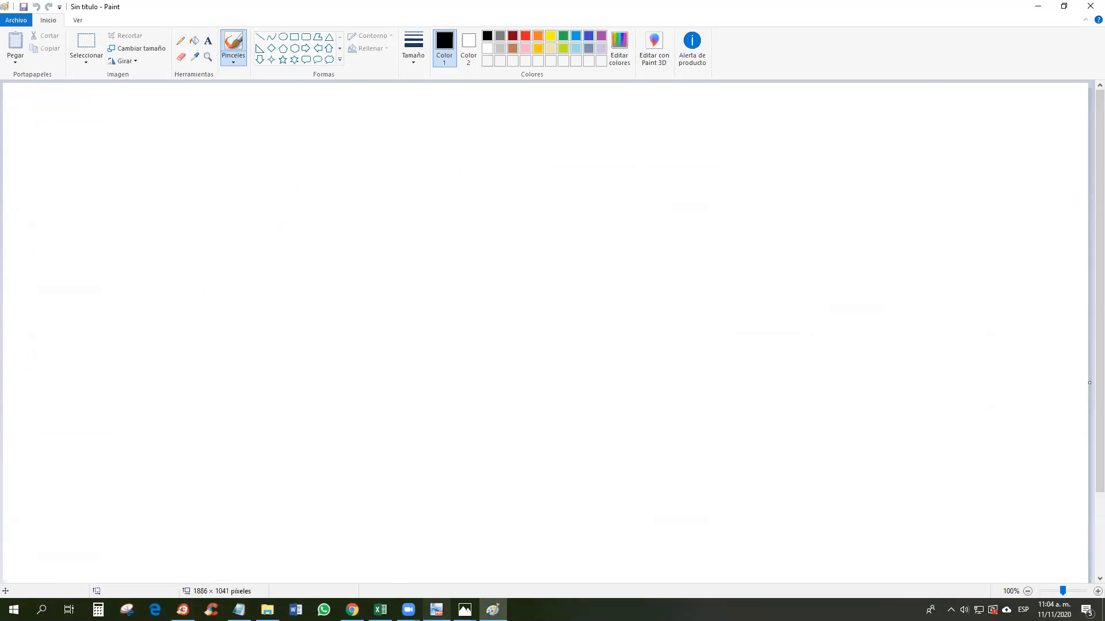
pyautogui.click(437, 610)
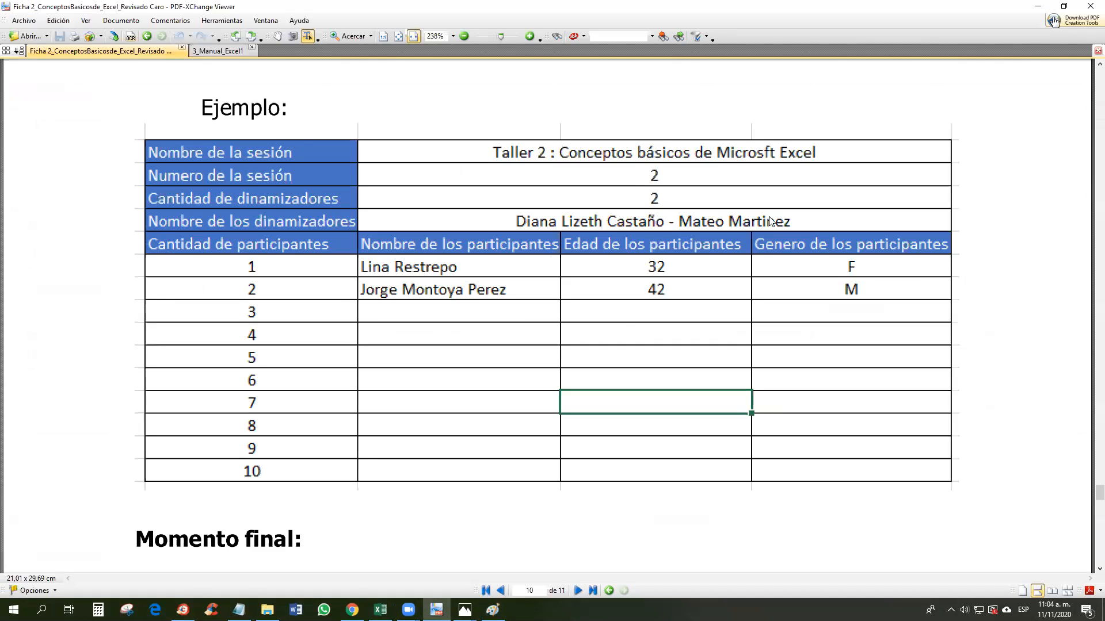
# Step: Capture the example table with Lightshot and save it as 'TABLA PARA TAREA 1.png'
pyautogui.press('Print')
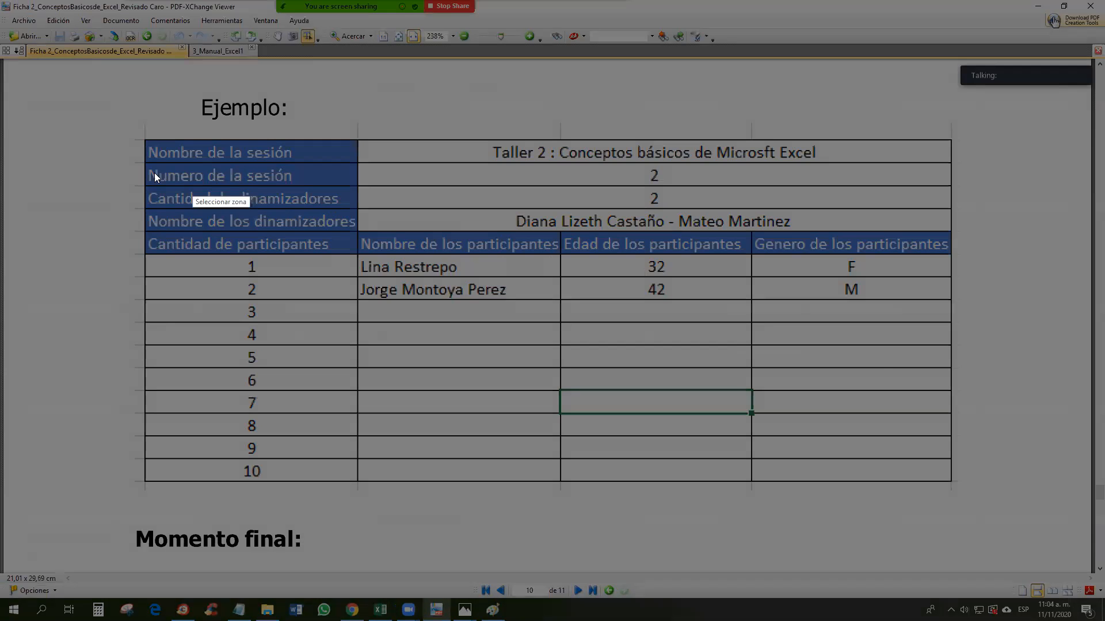
pyautogui.moveTo(132, 136)
pyautogui.mouseDown()
pyautogui.moveTo(443, 392)
pyautogui.moveTo(960, 488)
pyautogui.mouseUp()
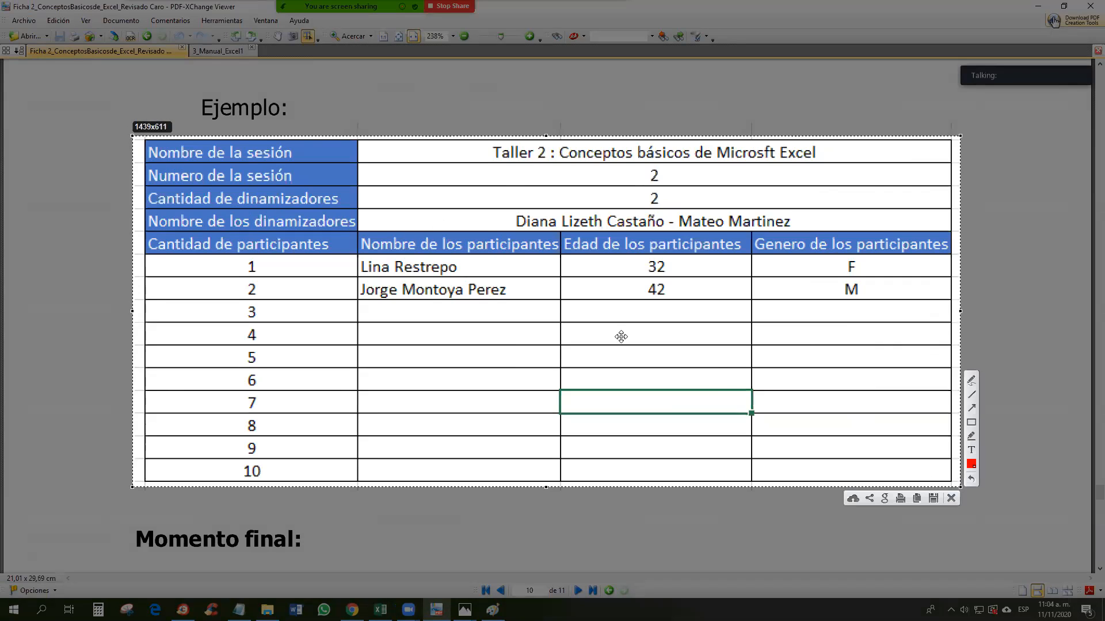
pyautogui.click(933, 499)
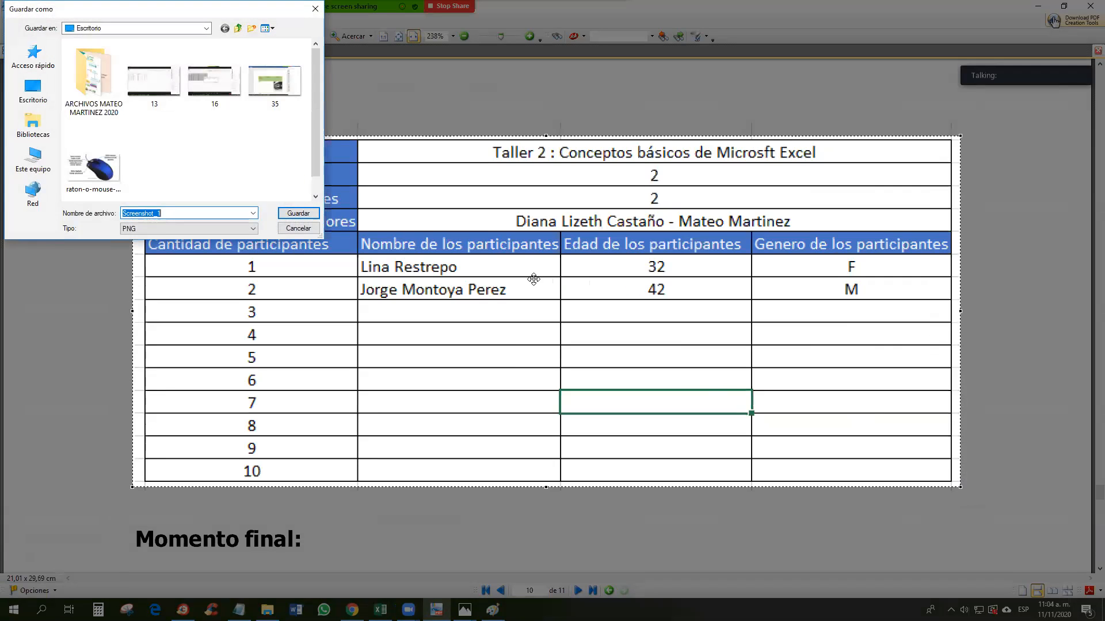
pyautogui.write('TA')
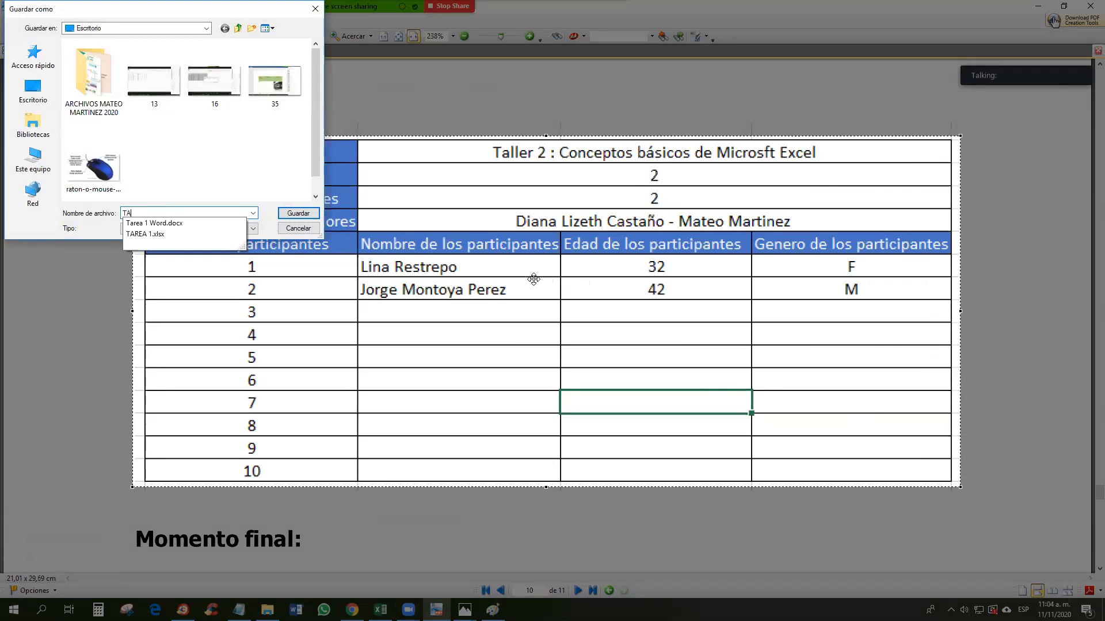
pyautogui.write('BLA PARA TAREA 1')
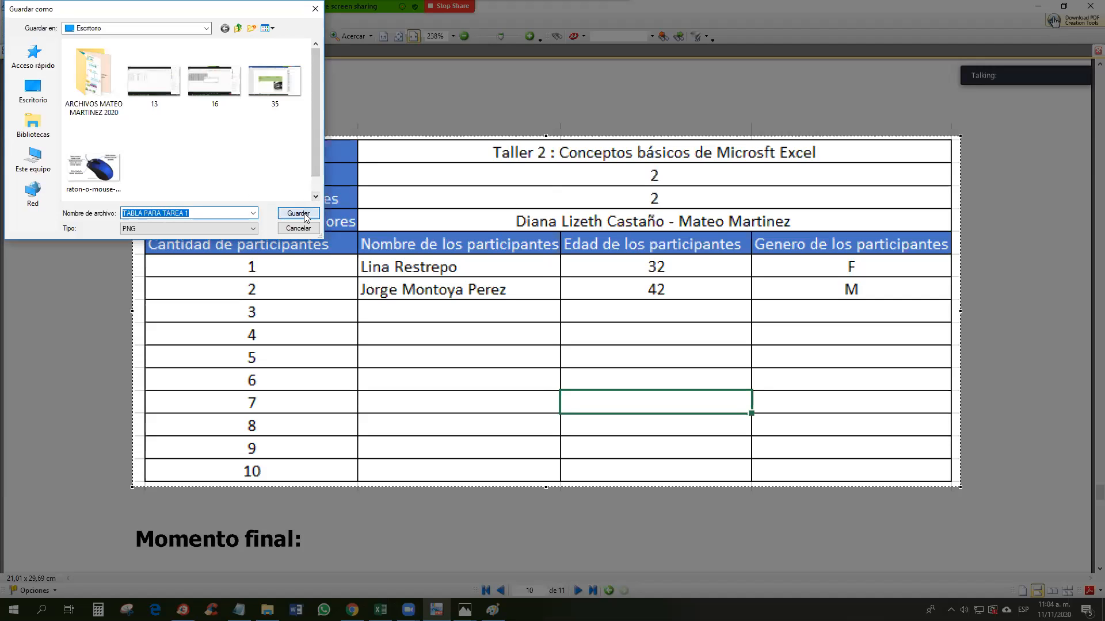
pyautogui.click(298, 213)
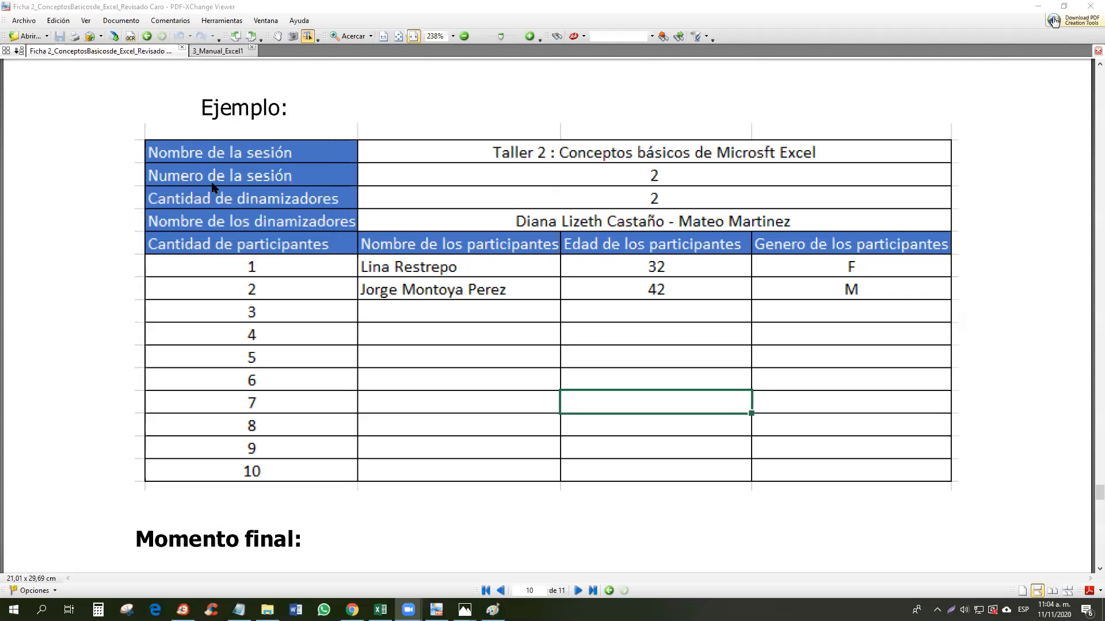
# Step: Capture a slightly larger frame around the example table and copy it to the clipboard
pyautogui.press('Print')
pyautogui.moveTo(130, 127); pyautogui.dragTo(948, 481)
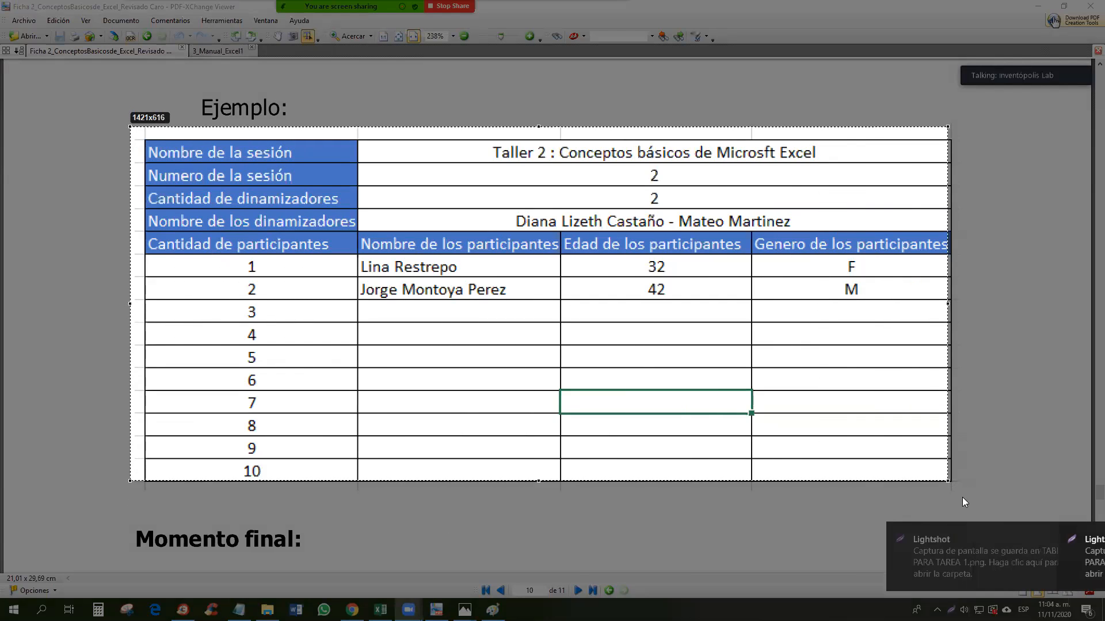
pyautogui.moveTo(971, 501); pyautogui.dragTo(969, 496)
pyautogui.click(926, 507)
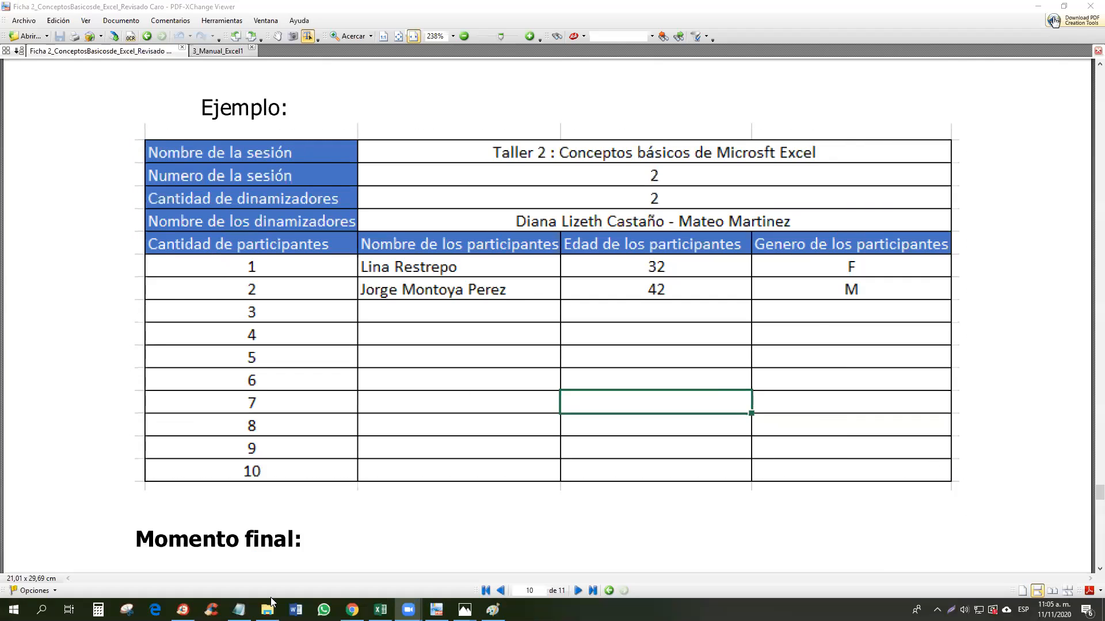
# Step: Back in Notepad, delete the word openoffice and then undo the deletion
pyautogui.click(238, 610)
pyautogui.moveTo(255, 208); pyautogui.dragTo(61, 175)
pyautogui.press('BackSpace')
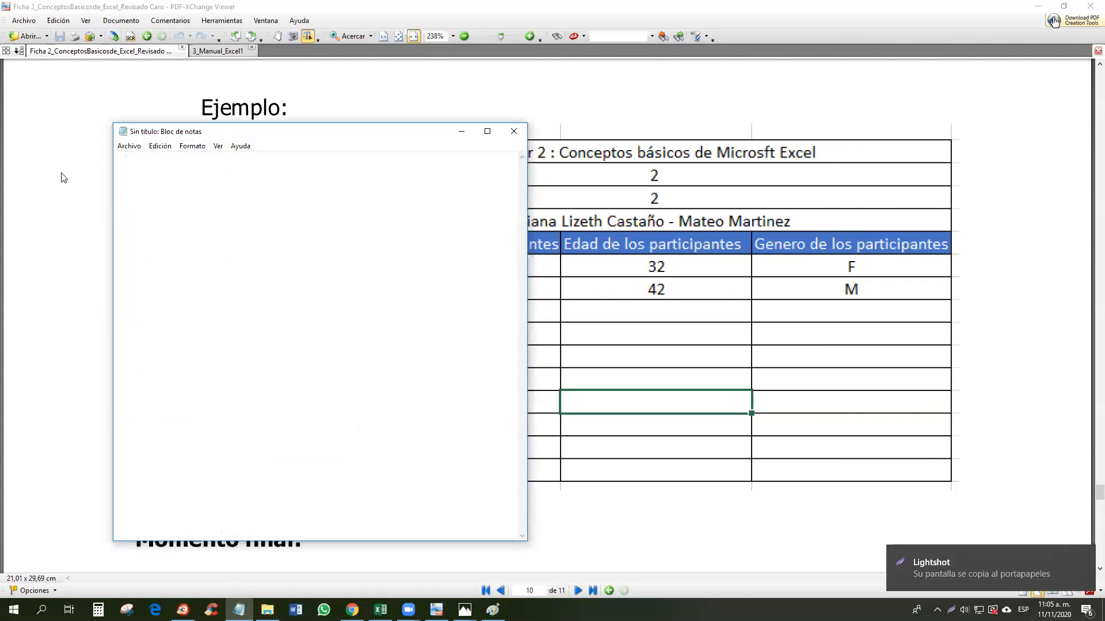
pyautogui.hotkey('ctrl', 'z')
# Step: Add 'Lightshot' on a new line under openoffice and search the computer for the Lightshot app
pyautogui.press('Right')
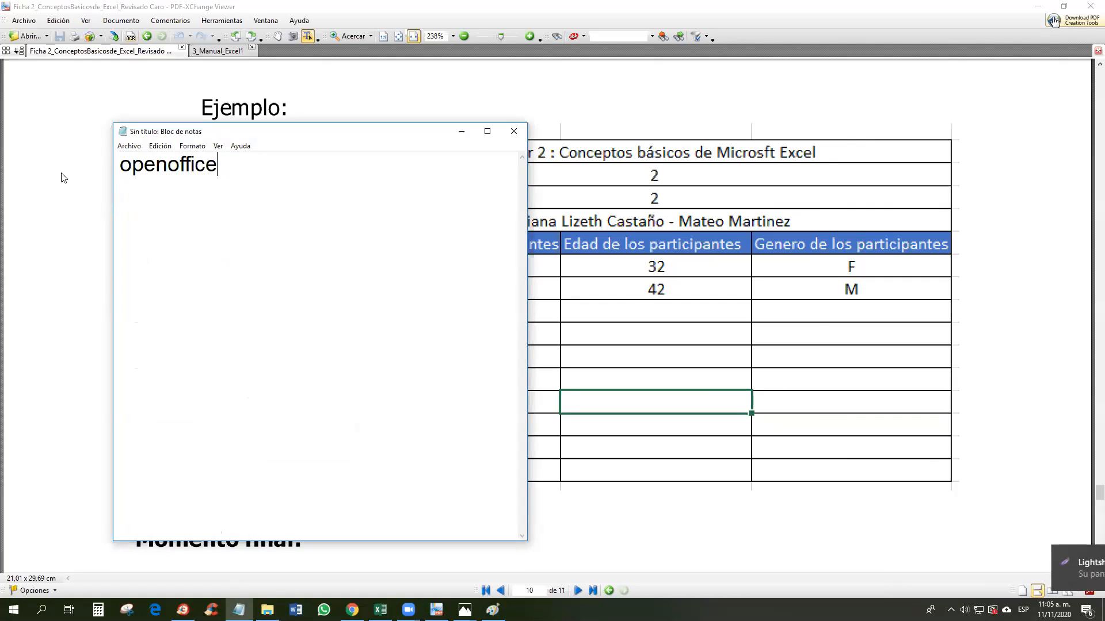
pyautogui.press('Return')
pyautogui.press('Return')
pyautogui.write('Li')
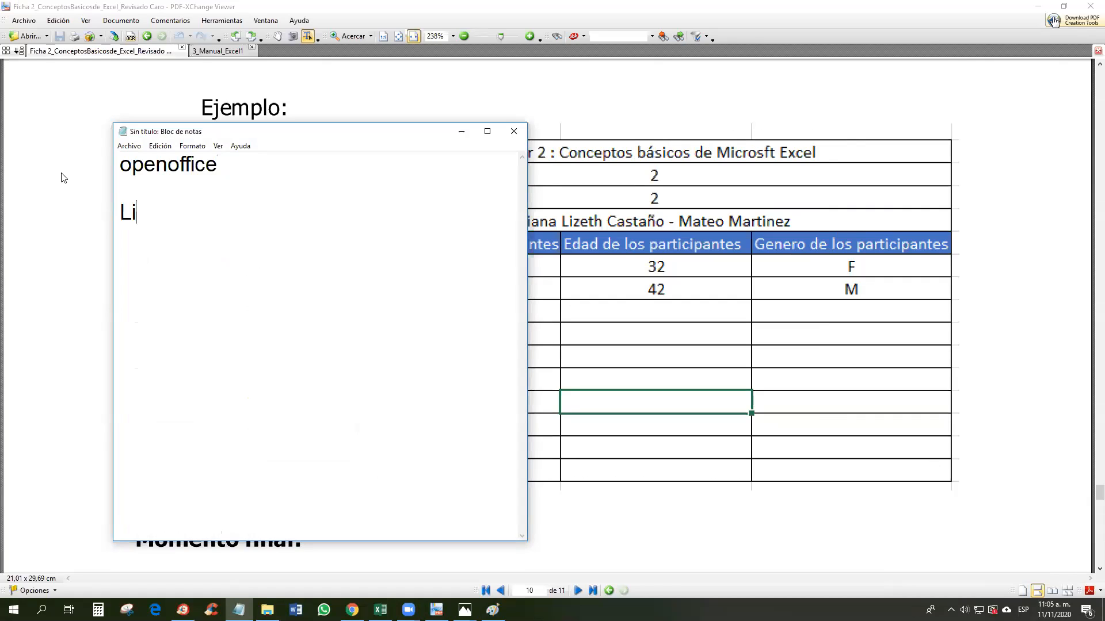
pyautogui.write('ghtshot')
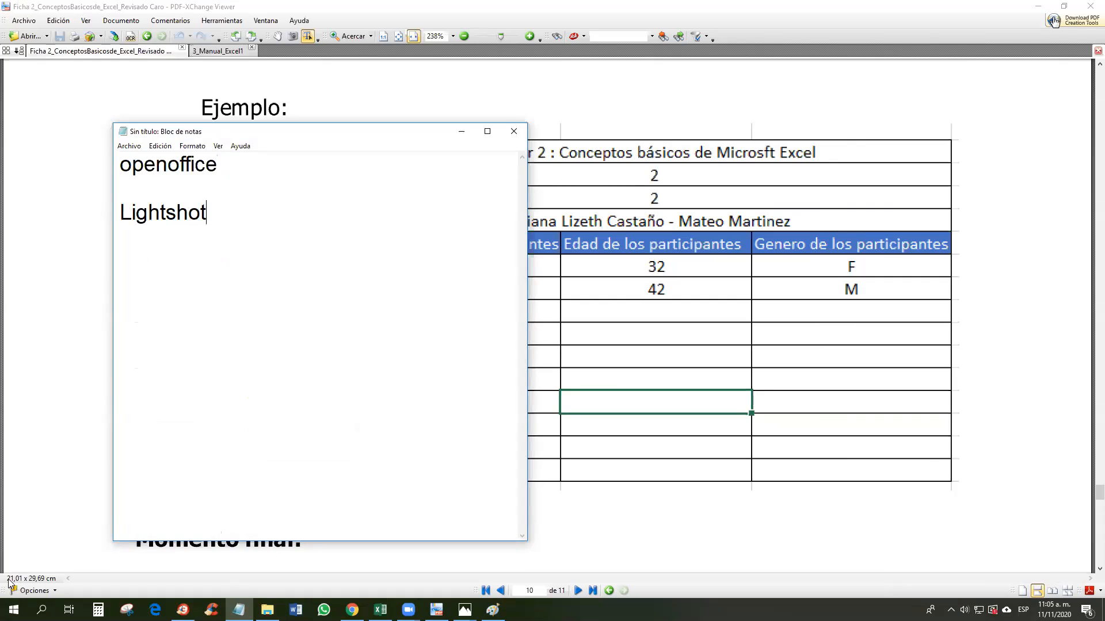
pyautogui.click(14, 610)
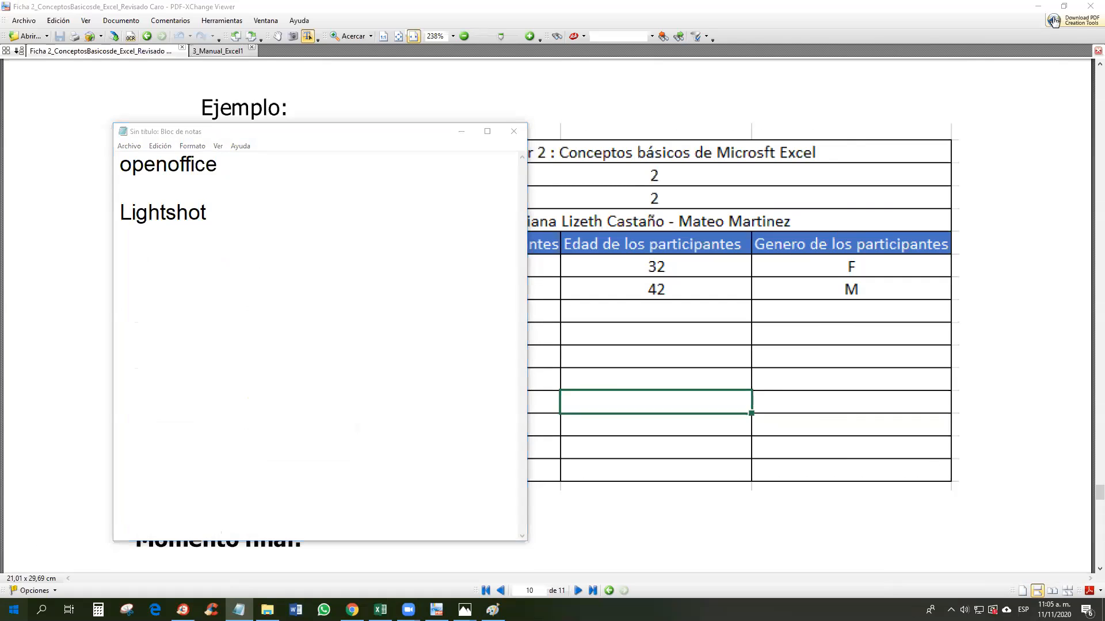
pyautogui.write('lightshot')
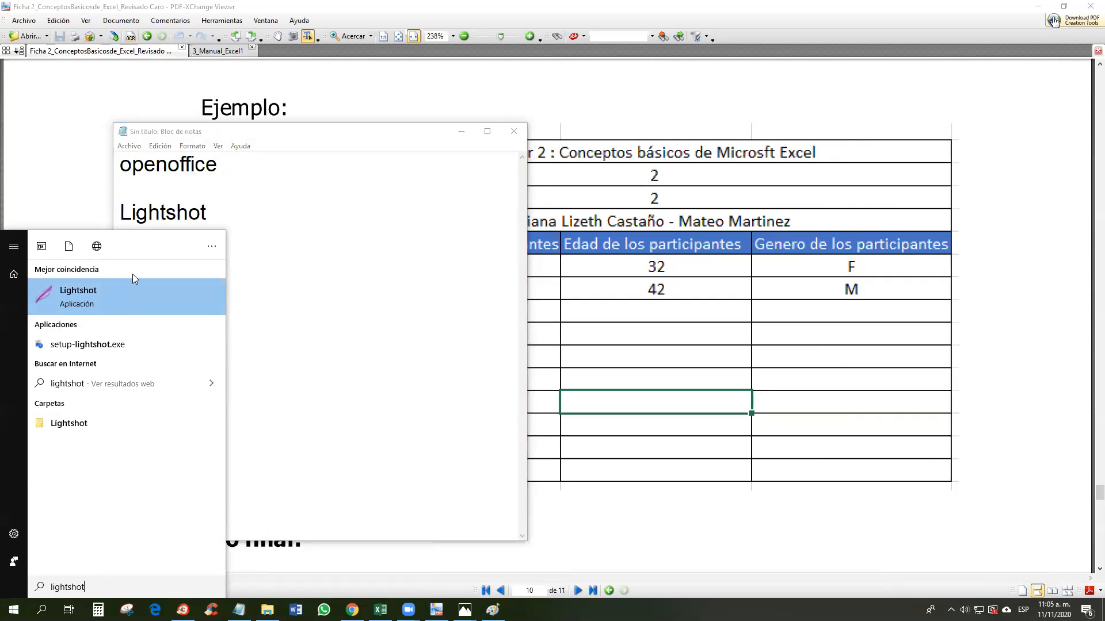
pyautogui.click(365, 267)
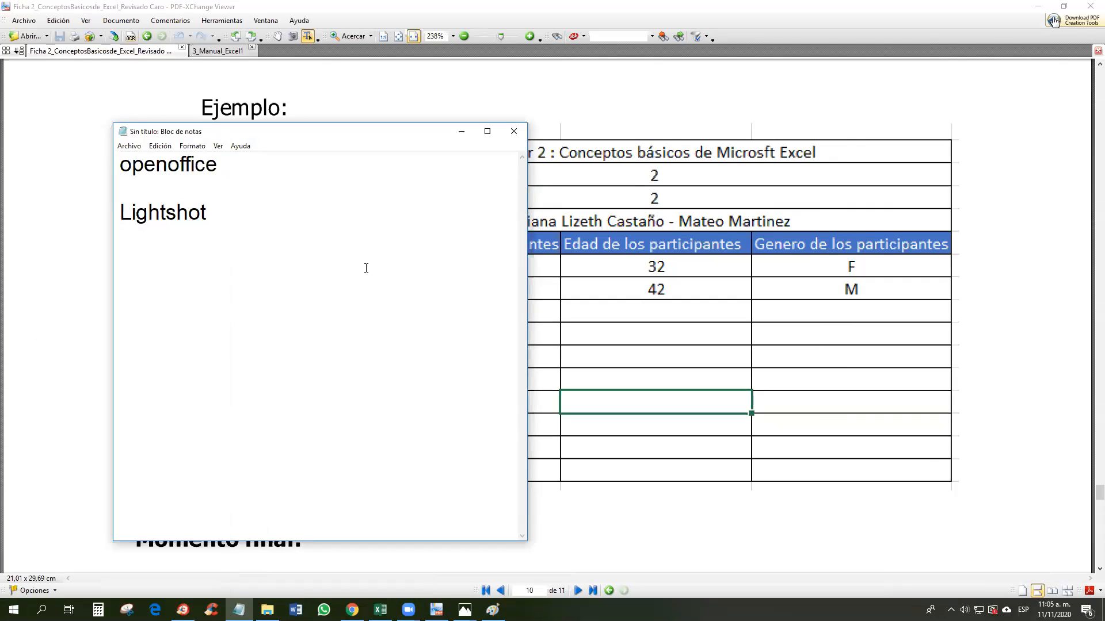
# Step: Copy a Lightshot capture to the clipboard, then capture and copy the example table itself
pyautogui.press('Print')
pyautogui.moveTo(23, 93); pyautogui.dragTo(603, 566)
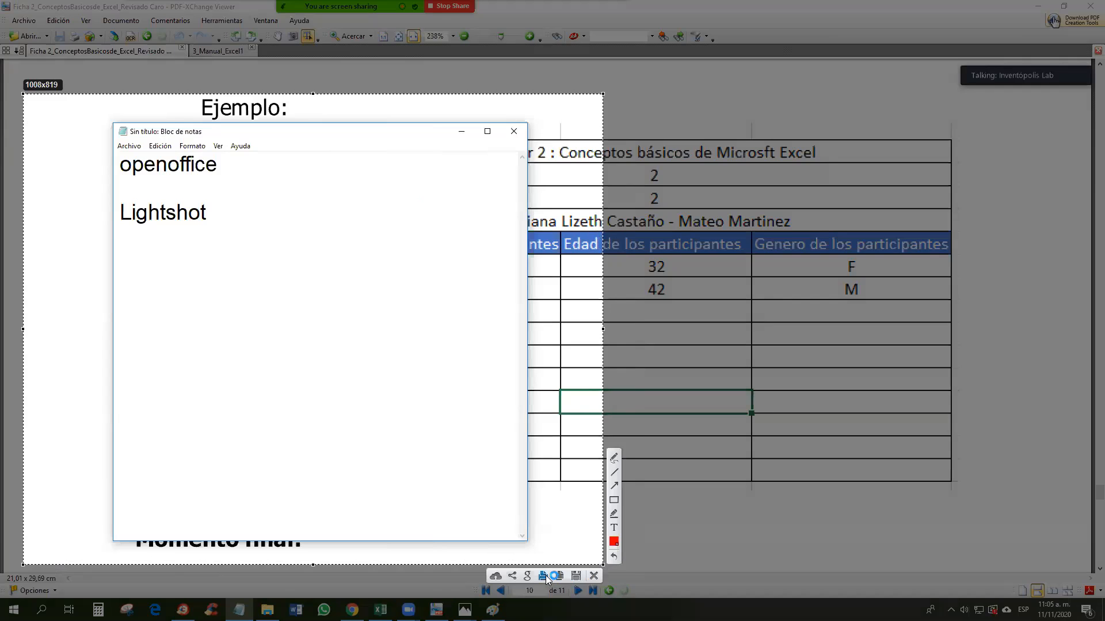
pyautogui.click(560, 575)
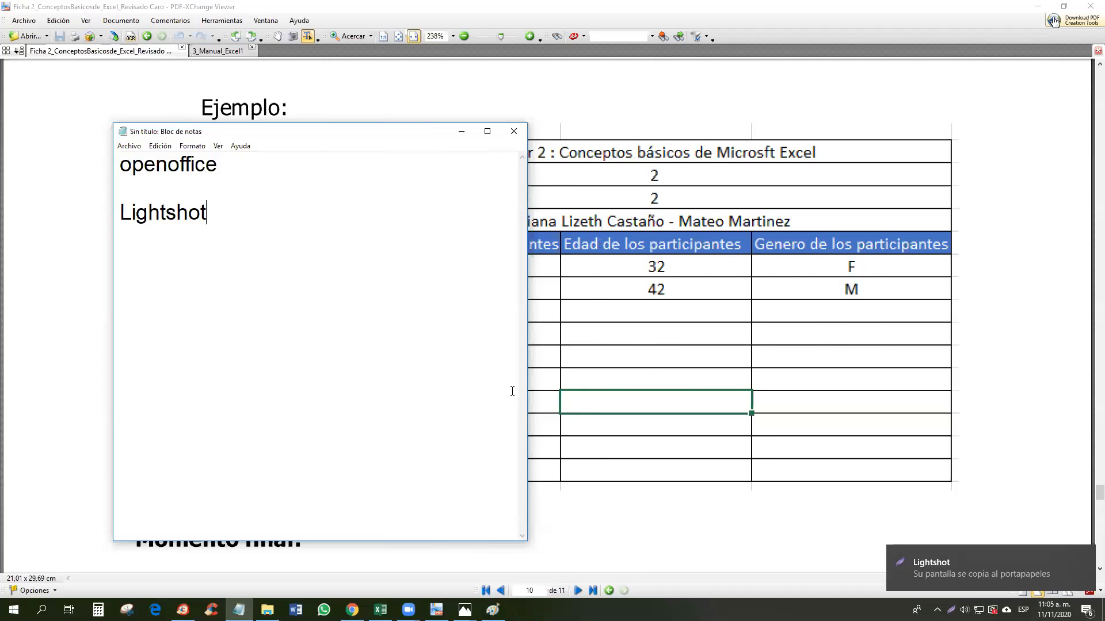
pyautogui.click(461, 132)
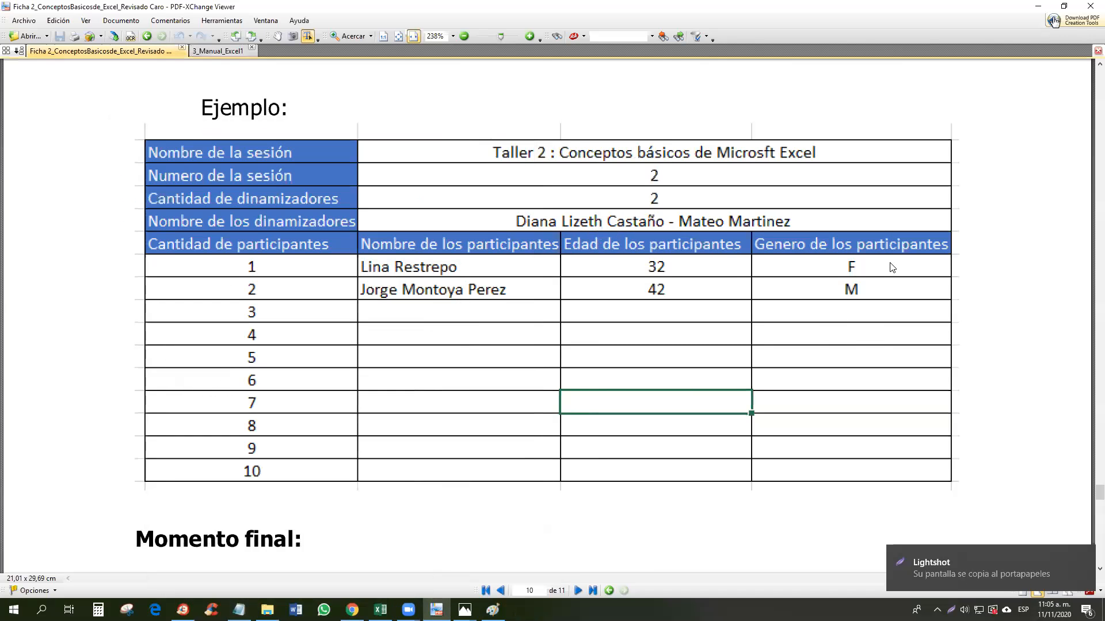
pyautogui.press('Print')
pyautogui.moveTo(127, 125); pyautogui.dragTo(972, 501)
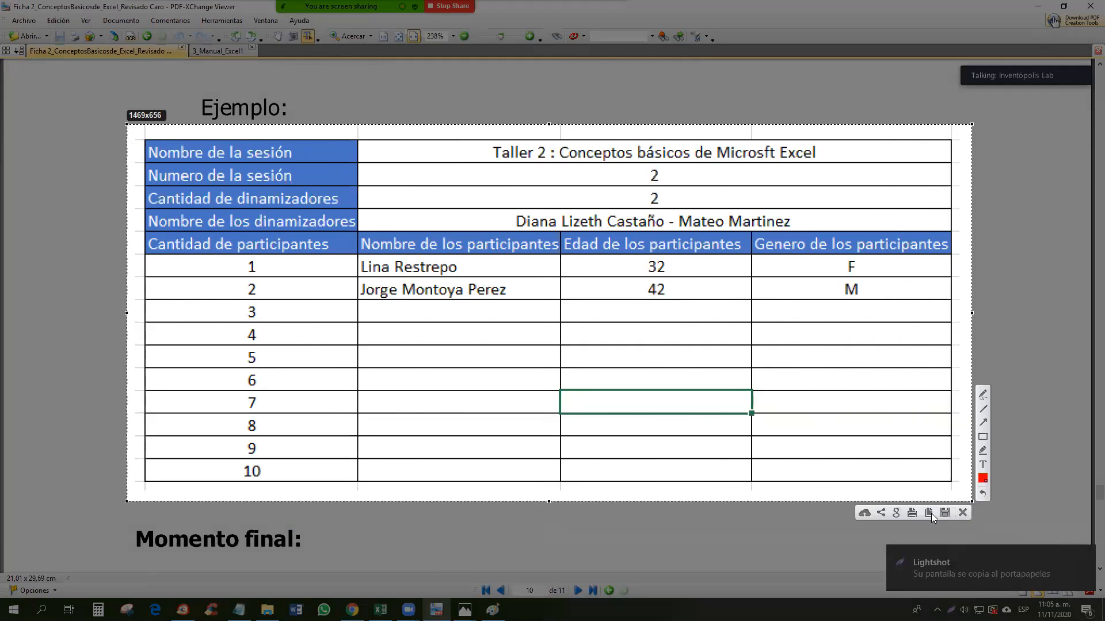
pyautogui.click(928, 513)
# Step: Paste the table screenshot into TAREA 1, shrink it and place it over columns G to L
pyautogui.click(381, 610)
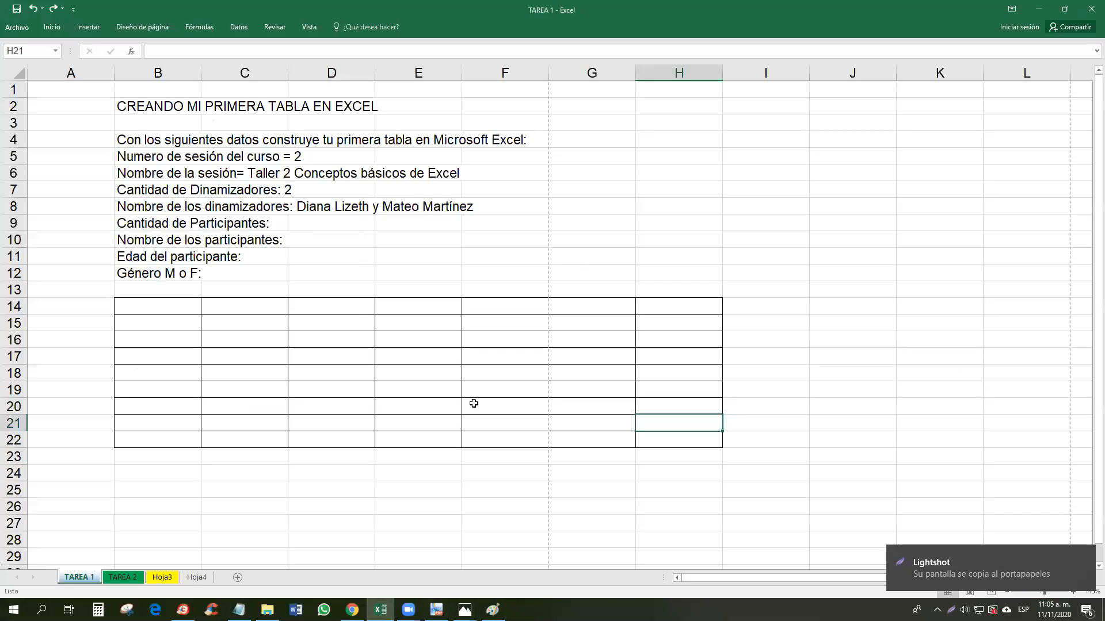
pyautogui.hotkey('ctrl', 'v')
pyautogui.moveTo(782, 433); pyautogui.dragTo(685, 146)
pyautogui.moveTo(534, 124); pyautogui.dragTo(567, 229)
pyautogui.moveTo(814, 303); pyautogui.dragTo(459, 345)
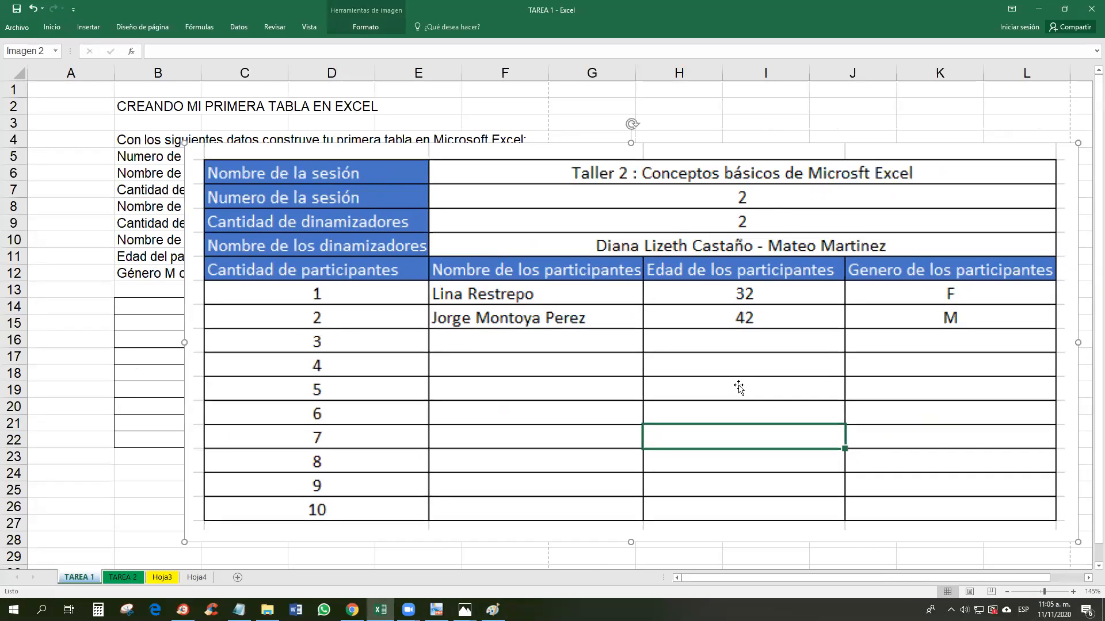
pyautogui.moveTo(1077, 542); pyautogui.dragTo(666, 345)
pyautogui.moveTo(570, 293); pyautogui.dragTo(945, 252)
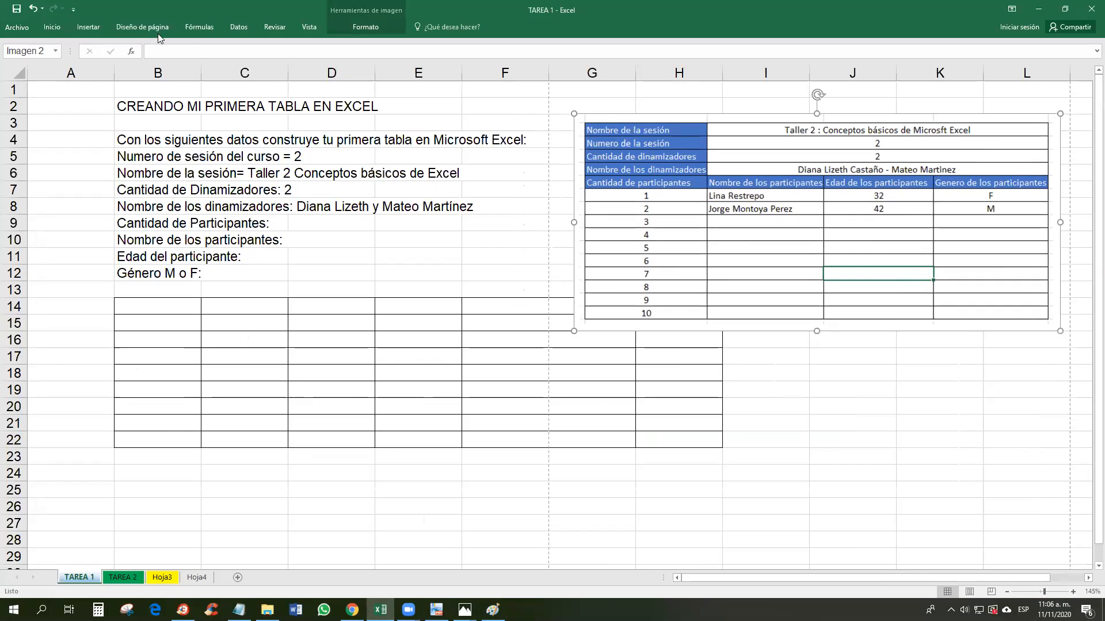
# Step: Insert the TABLA PARA TAREA 1 image from the desktop, then delete that large picture
pyautogui.click(87, 27)
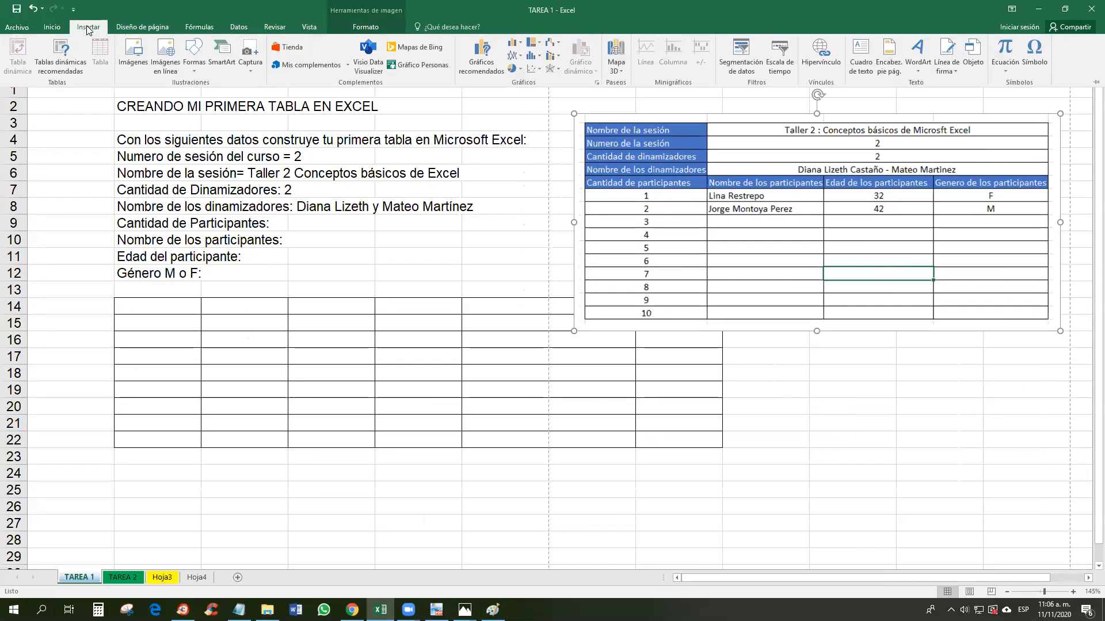
pyautogui.click(134, 57)
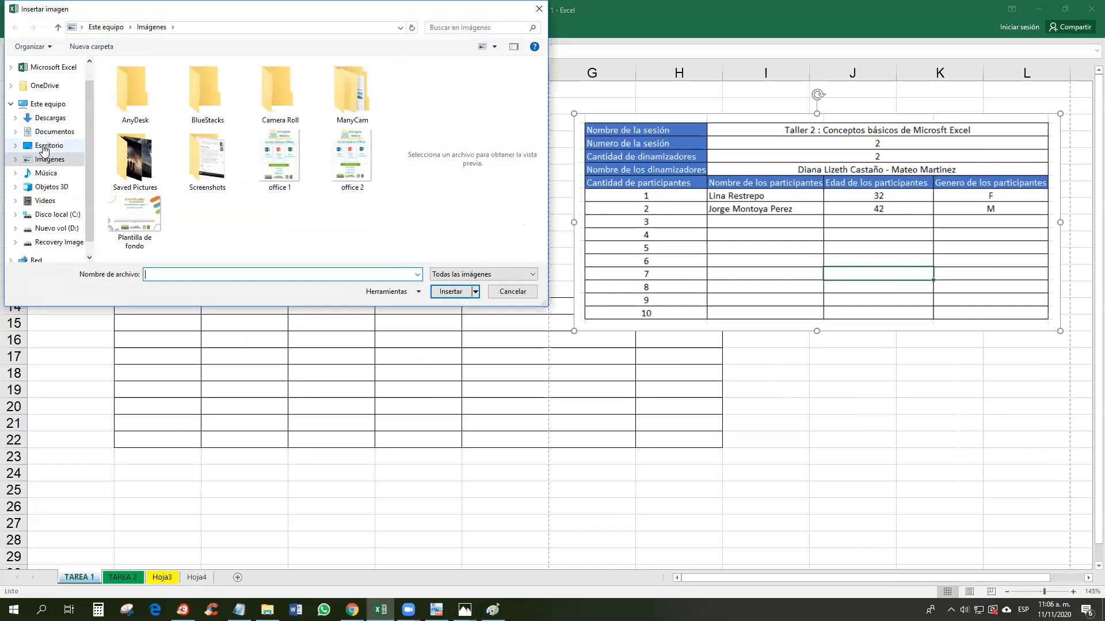
pyautogui.click(44, 148)
pyautogui.click(358, 167)
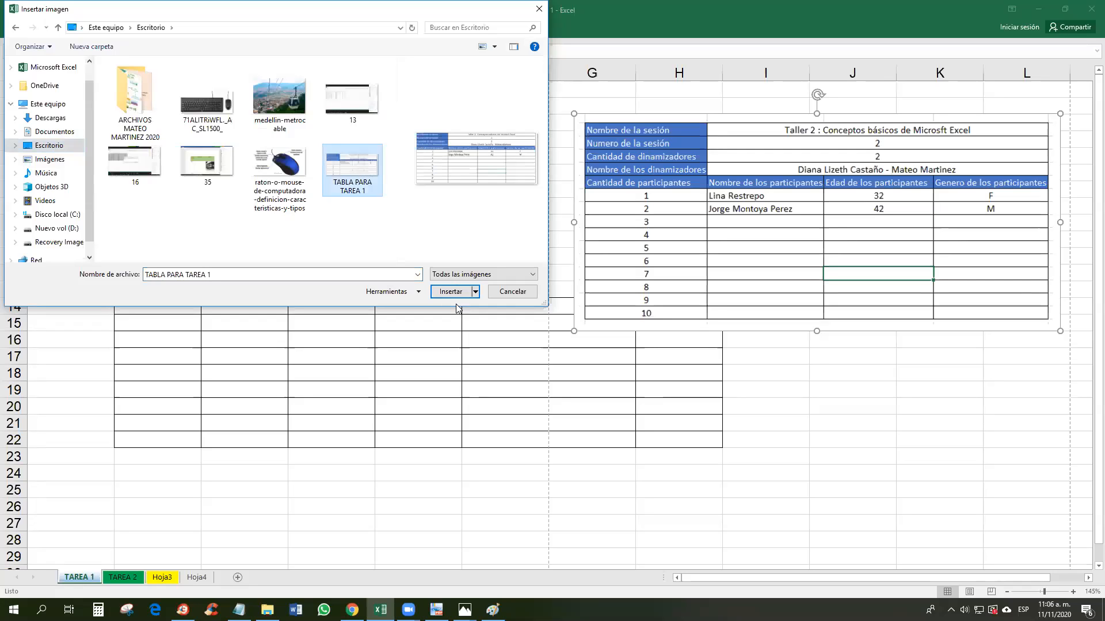
pyautogui.click(452, 292)
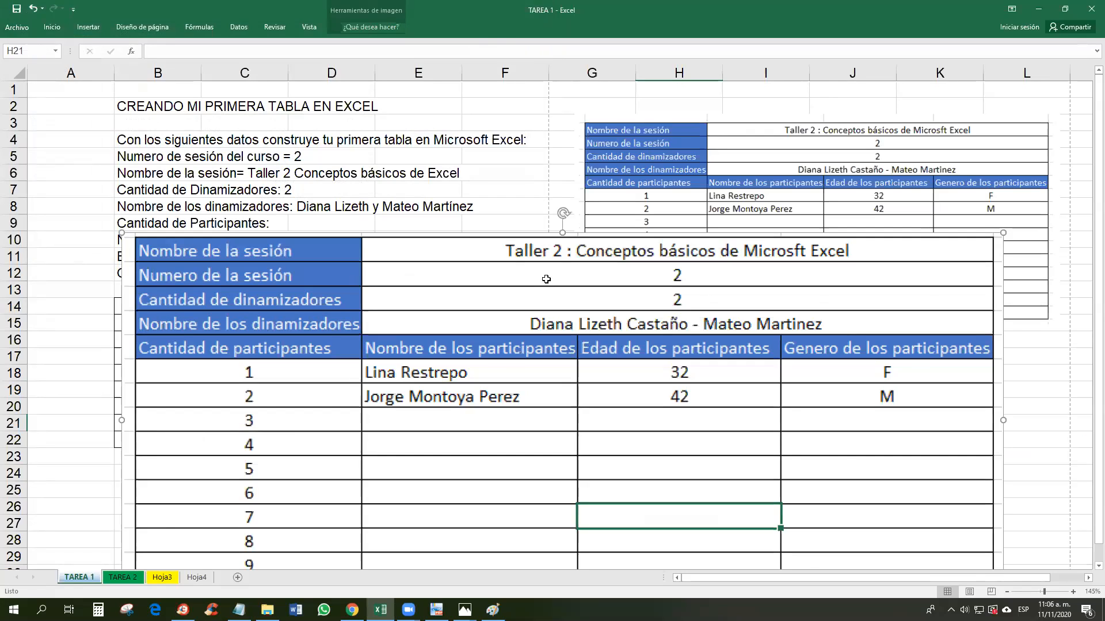
pyautogui.press('Delete')
# Step: Fine-tune the small table picture's position, then select cells B19:B22 and B9
pyautogui.moveTo(818, 230); pyautogui.dragTo(823, 201)
pyautogui.moveTo(579, 302)
pyautogui.mouseDown()
pyautogui.moveTo(586, 287)
pyautogui.moveTo(589, 298)
pyautogui.mouseUp()
pyautogui.moveTo(732, 227); pyautogui.dragTo(731, 222)
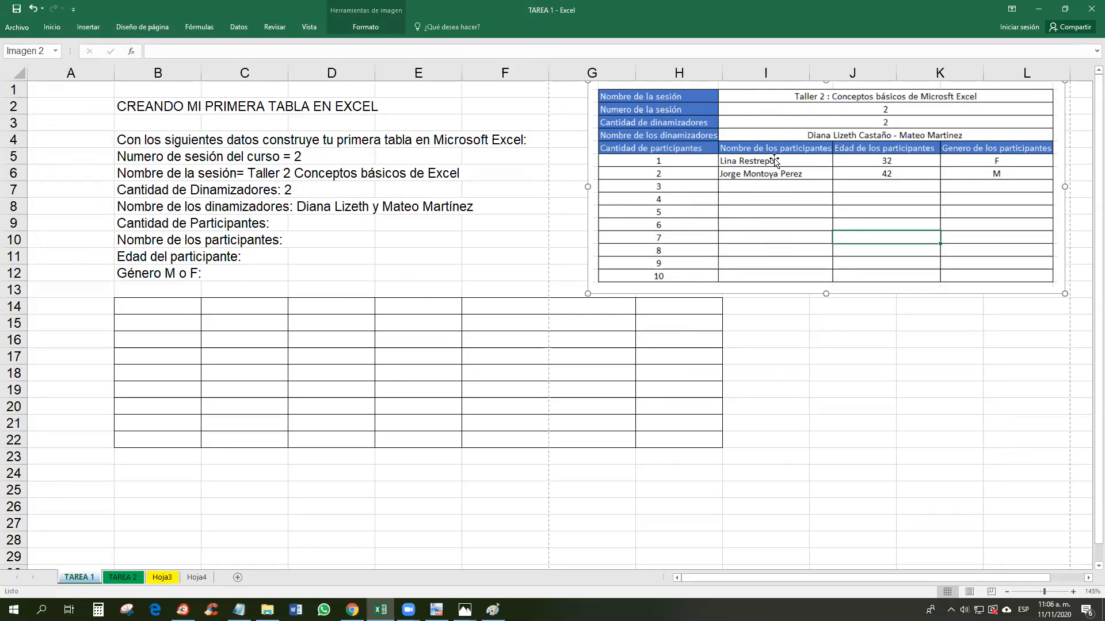
pyautogui.moveTo(156, 393); pyautogui.dragTo(679, 439)
pyautogui.moveTo(155, 207); pyautogui.dragTo(160, 256)
pyautogui.click(152, 227)
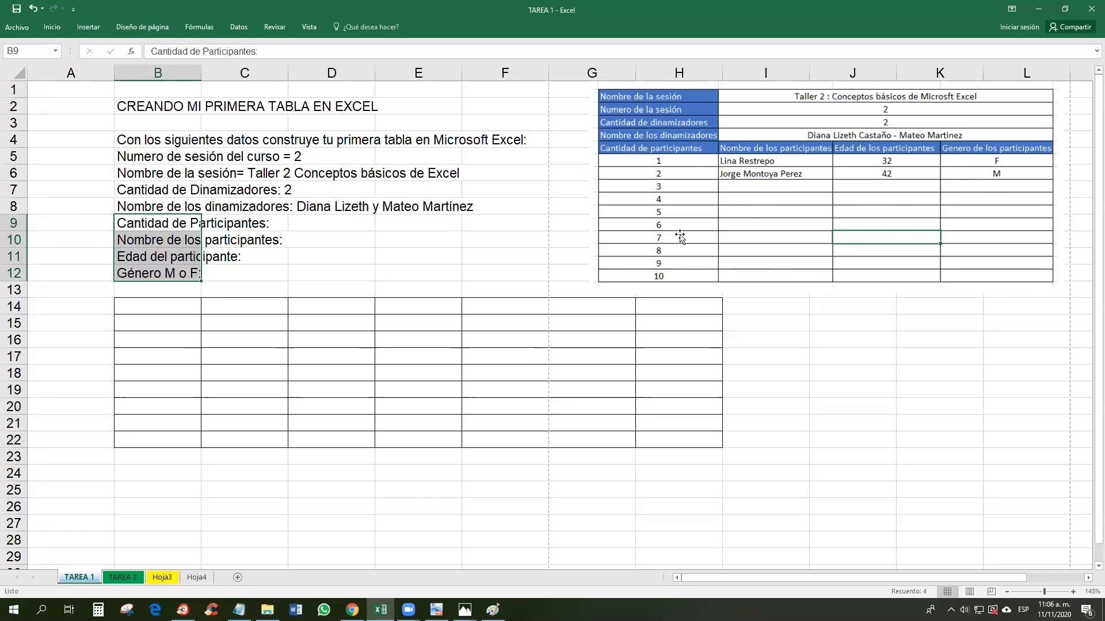
# Step: Delete F14:I22 as entire columns and move the reference picture back to column G
pyautogui.moveTo(173, 311); pyautogui.dragTo(423, 440)
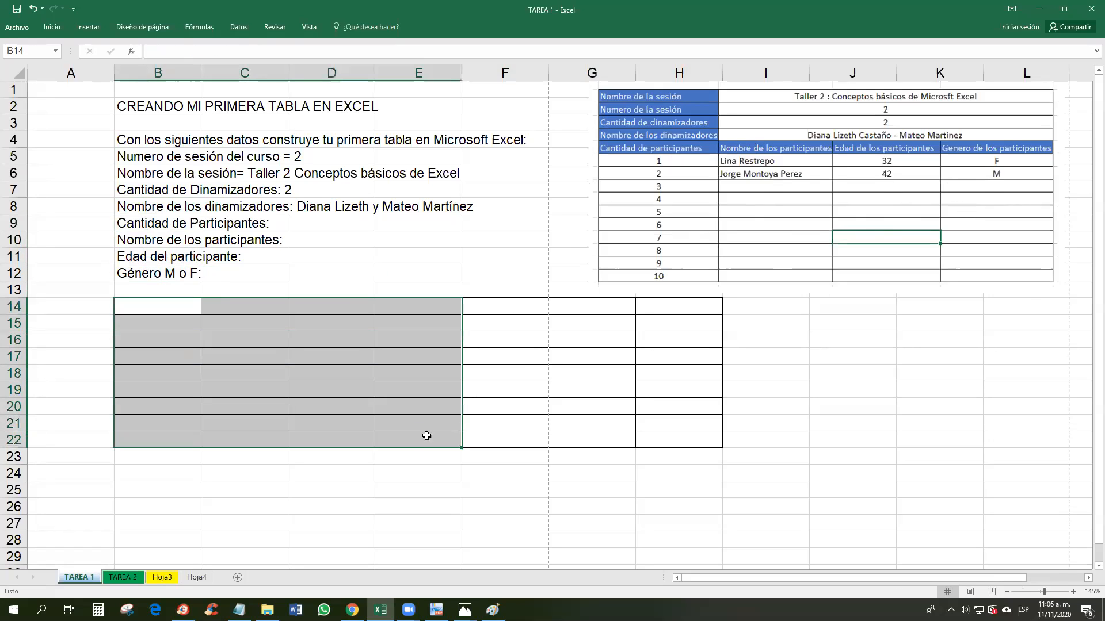
pyautogui.moveTo(515, 306); pyautogui.dragTo(762, 440)
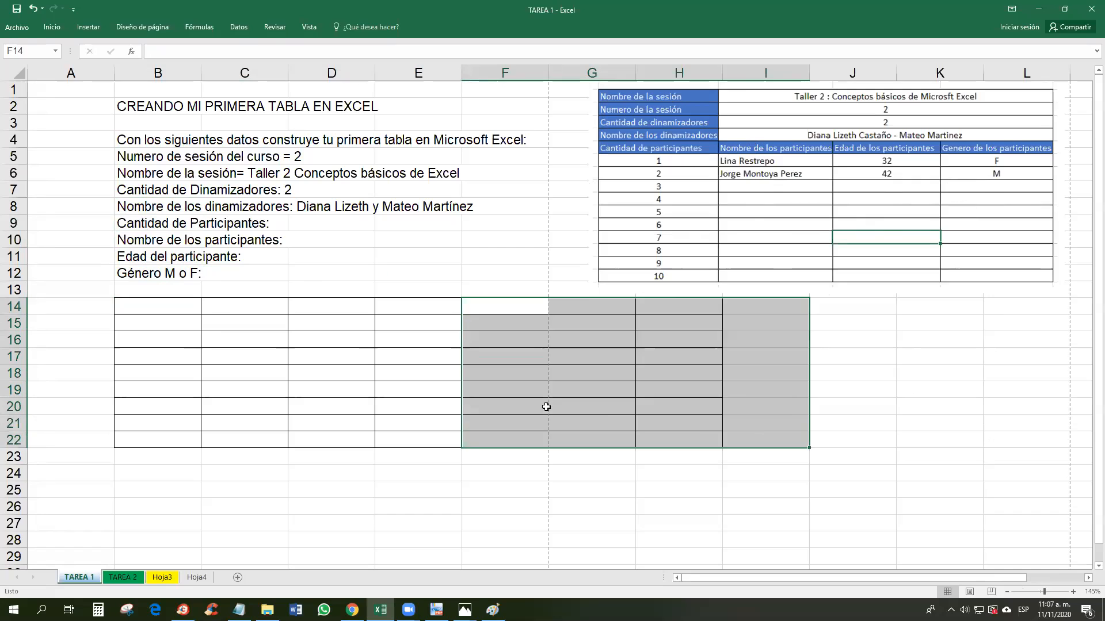
pyautogui.rightClick(515, 307)
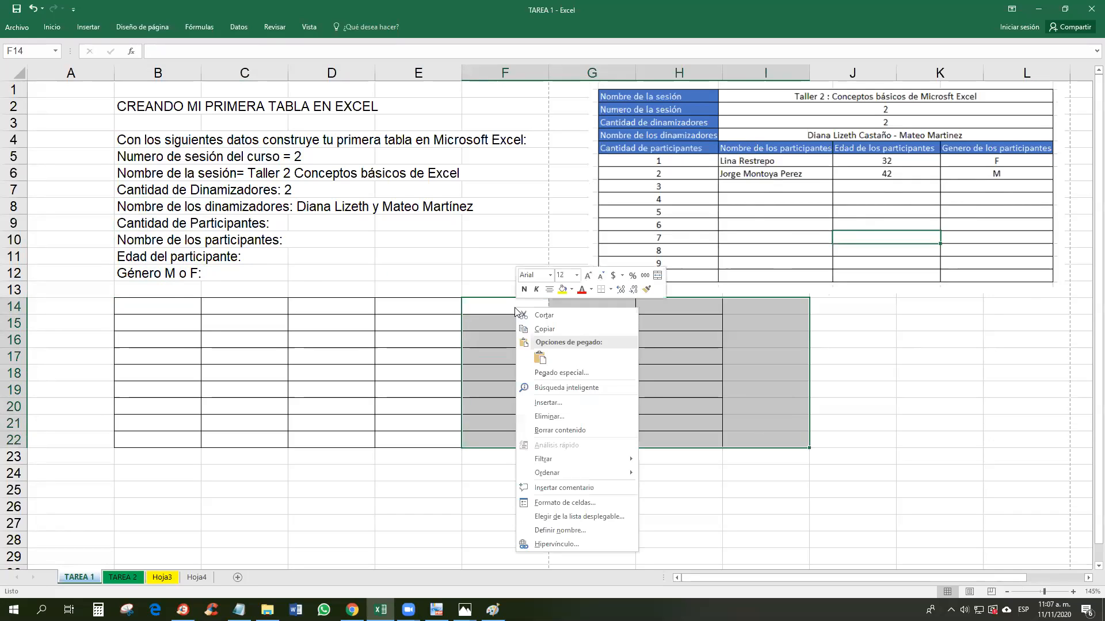
pyautogui.click(576, 415)
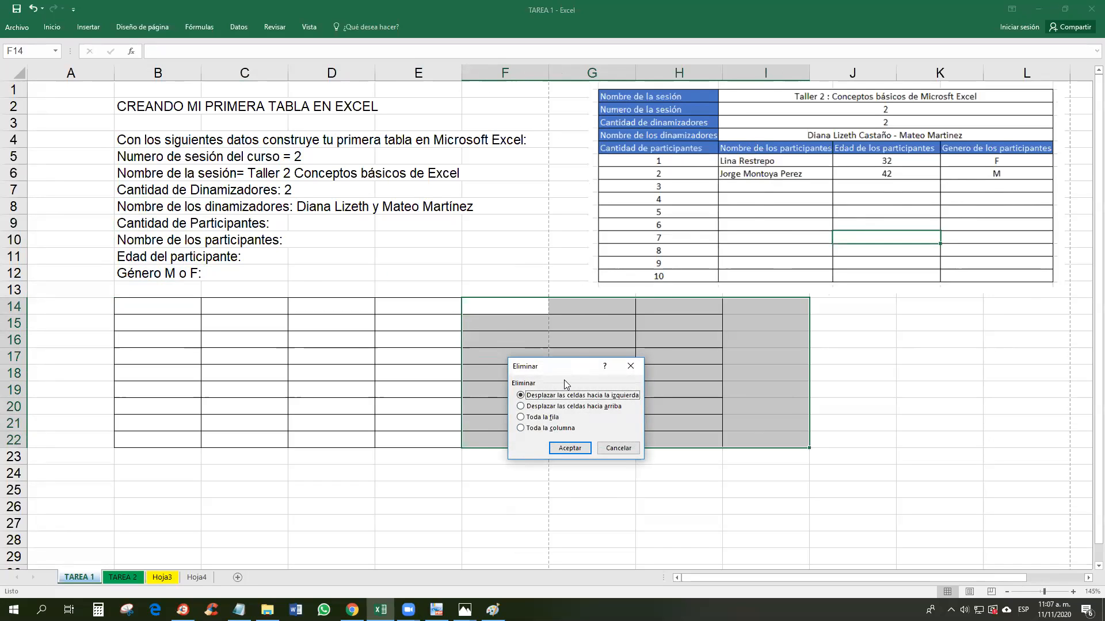
pyautogui.click(563, 429)
pyautogui.click(570, 447)
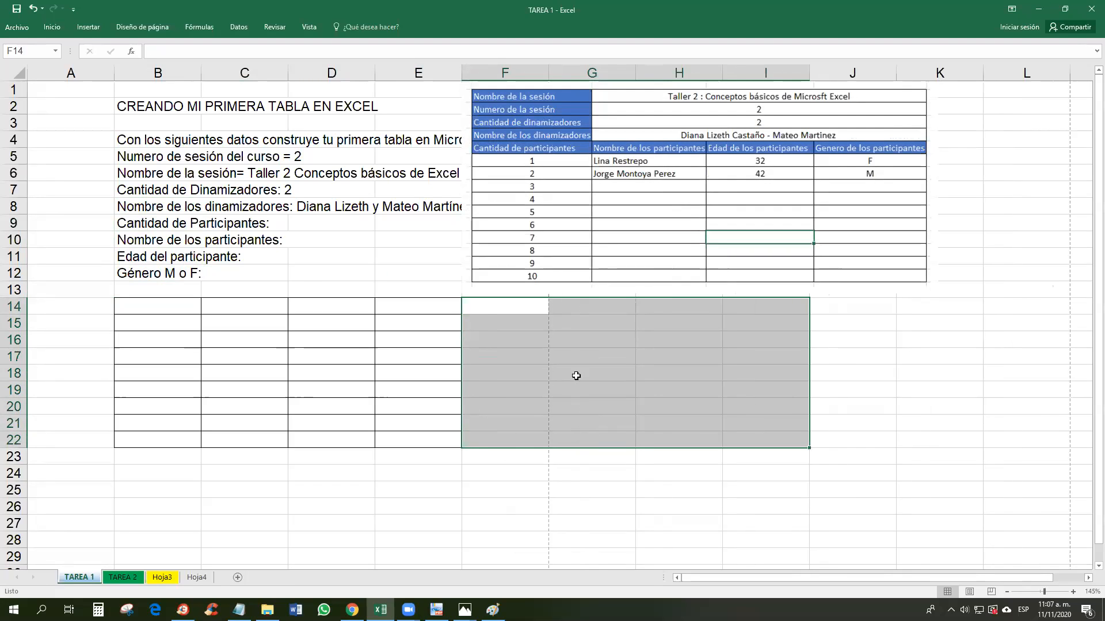
pyautogui.moveTo(608, 175); pyautogui.dragTo(691, 177)
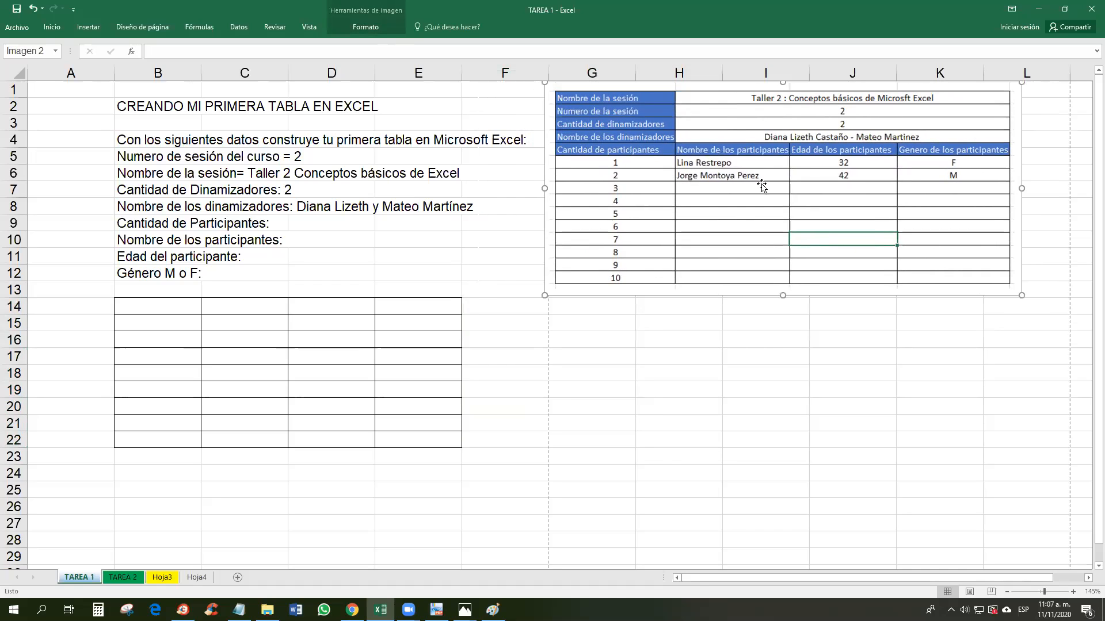
pyautogui.moveTo(762, 183); pyautogui.dragTo(780, 207)
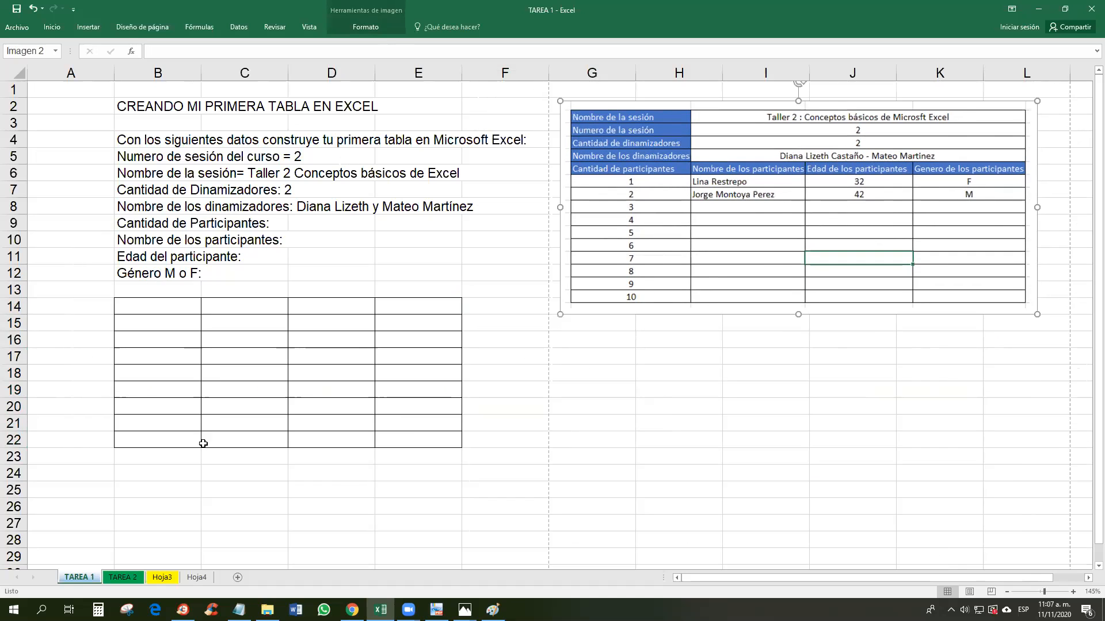
pyautogui.doubleClick(148, 170)
pyautogui.moveTo(117, 173); pyautogui.dragTo(237, 172)
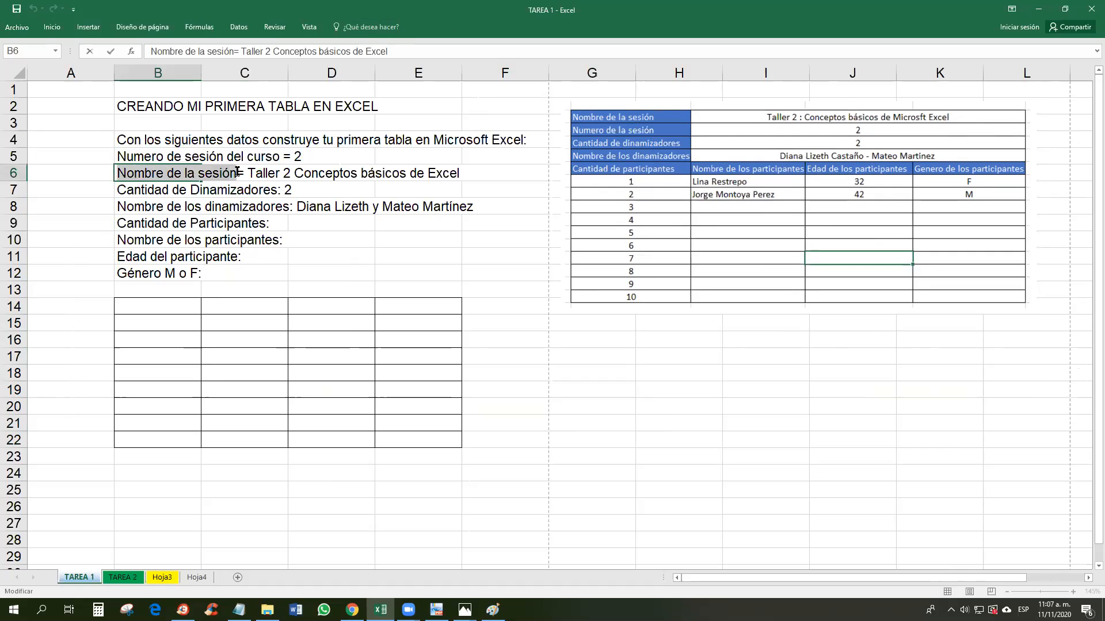
pyautogui.press('BackSpace')
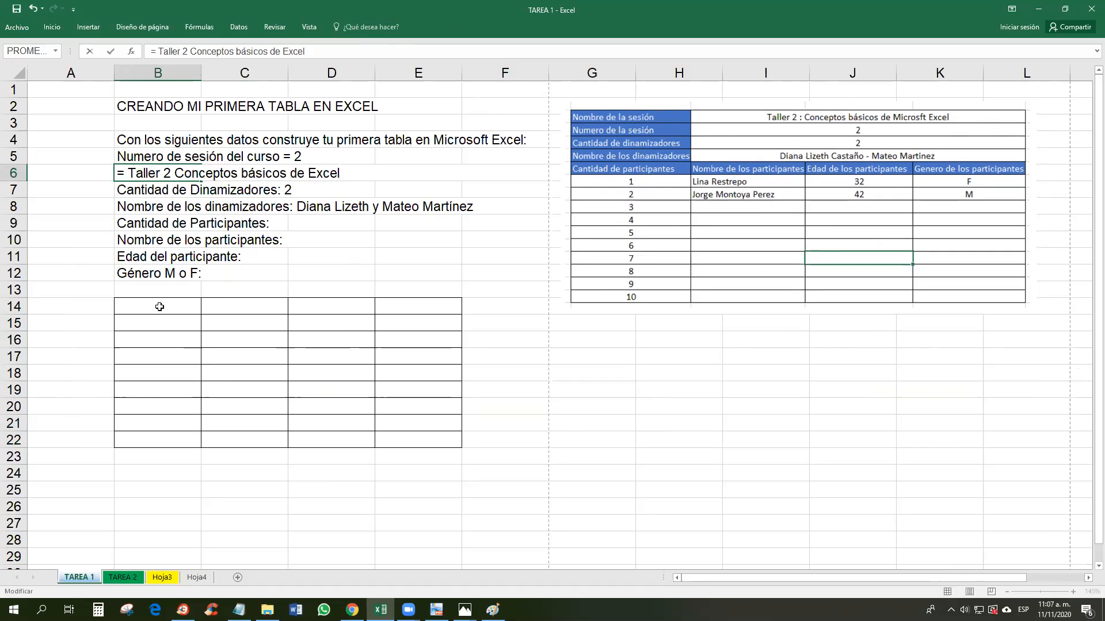
pyautogui.write('=')
pyautogui.click(159, 307)
pyautogui.click(167, 324)
pyautogui.click(170, 307)
pyautogui.hotkey('ctrl', 'v')
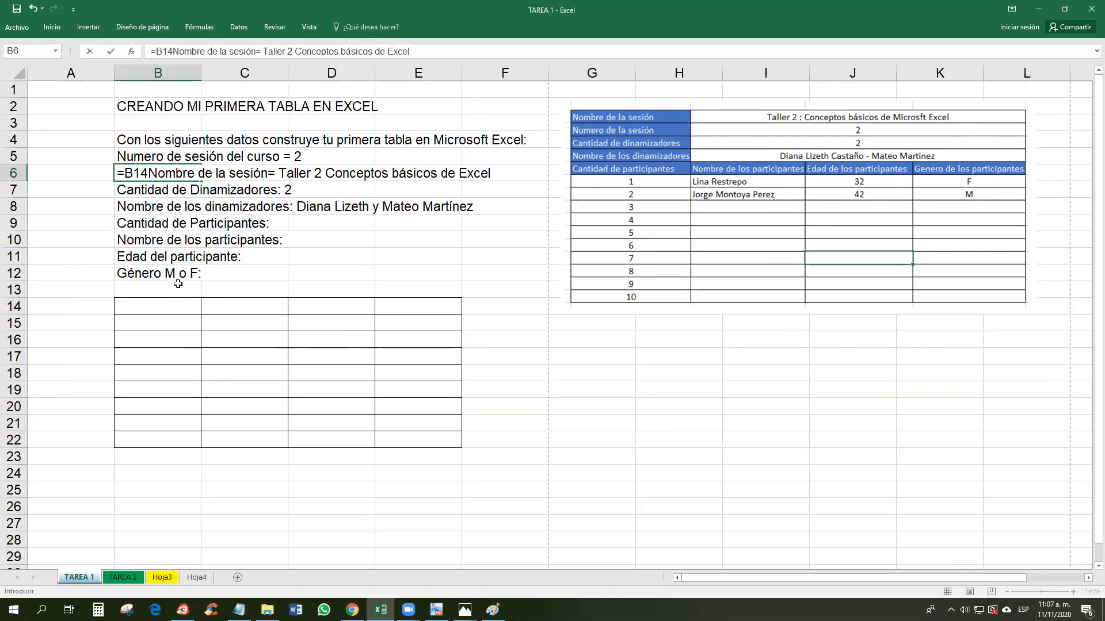
pyautogui.hotkey('ctrl', 'z')
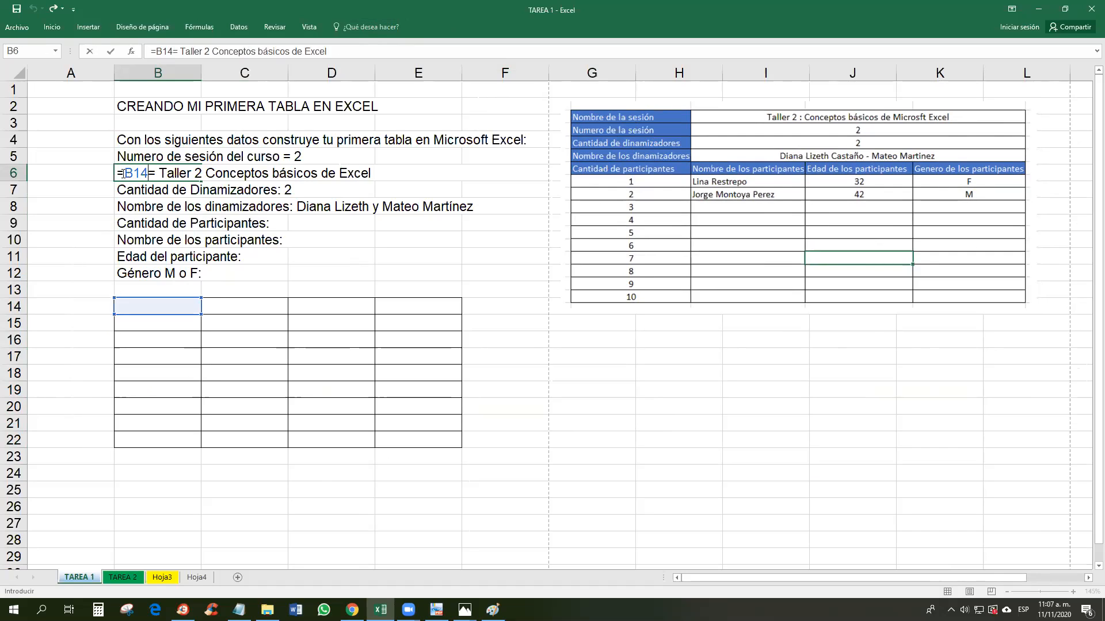
pyautogui.press('Escape')
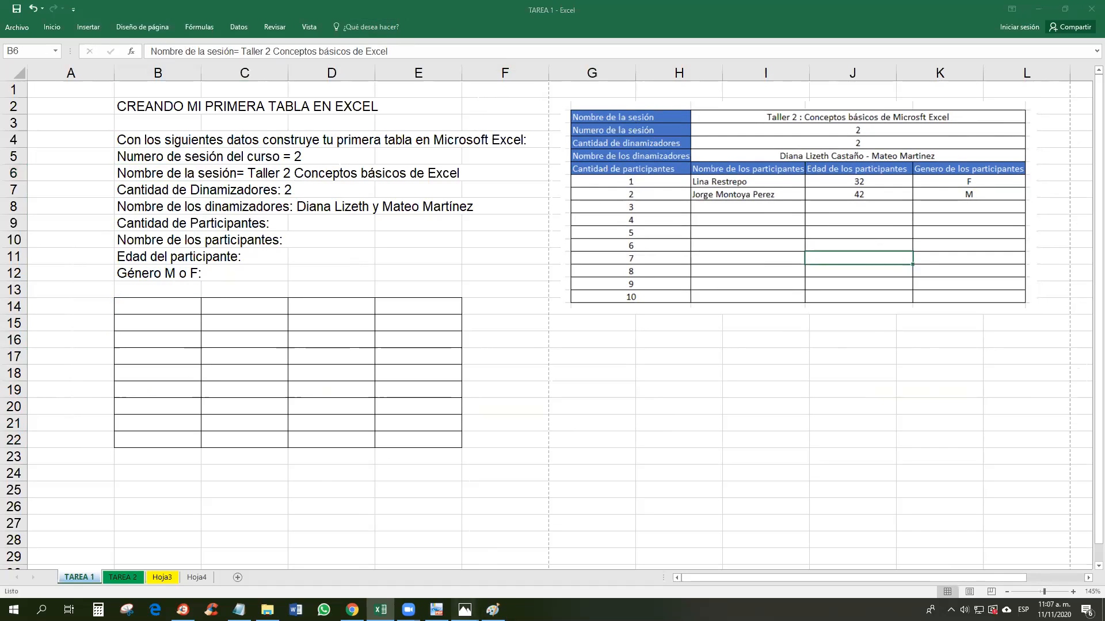
pyautogui.moveTo(464, 610)
pyautogui.click(517, 577)
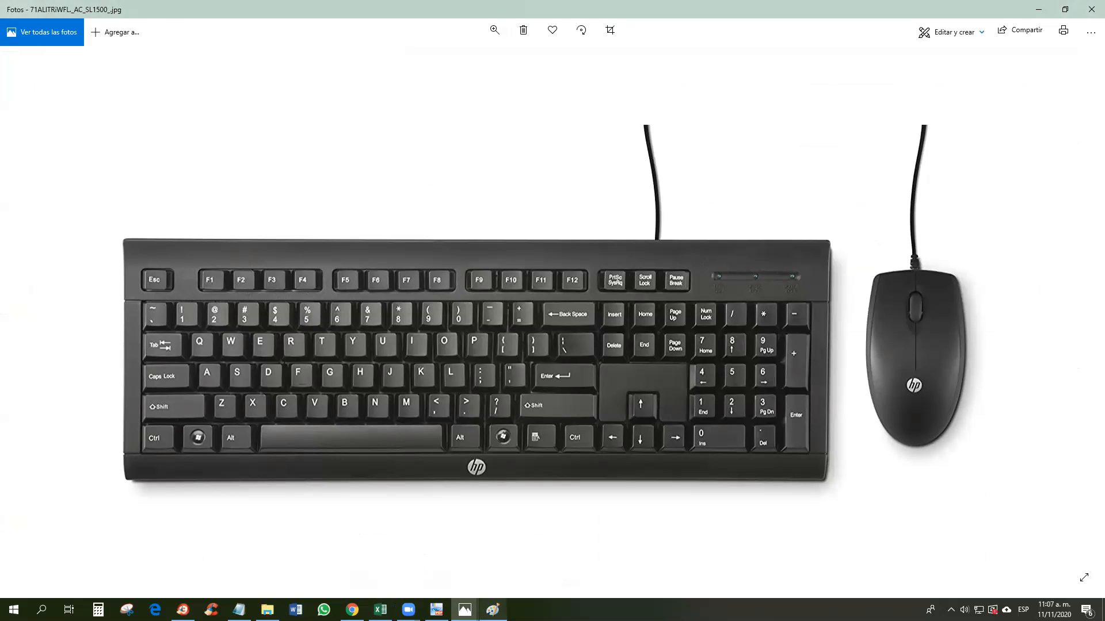
pyautogui.click(465, 610)
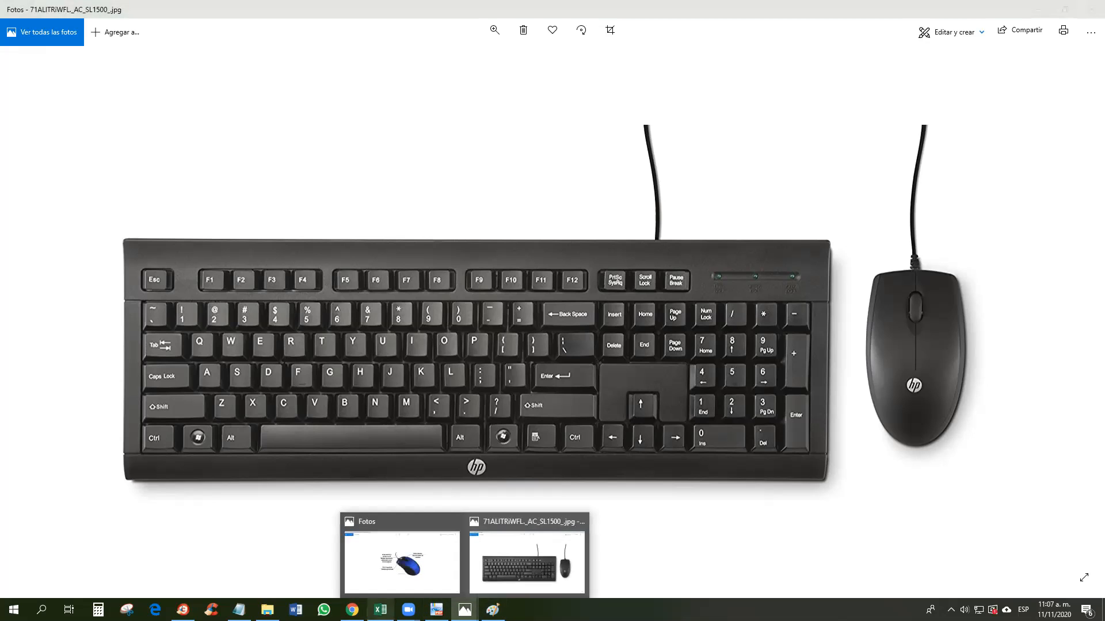
pyautogui.click(380, 610)
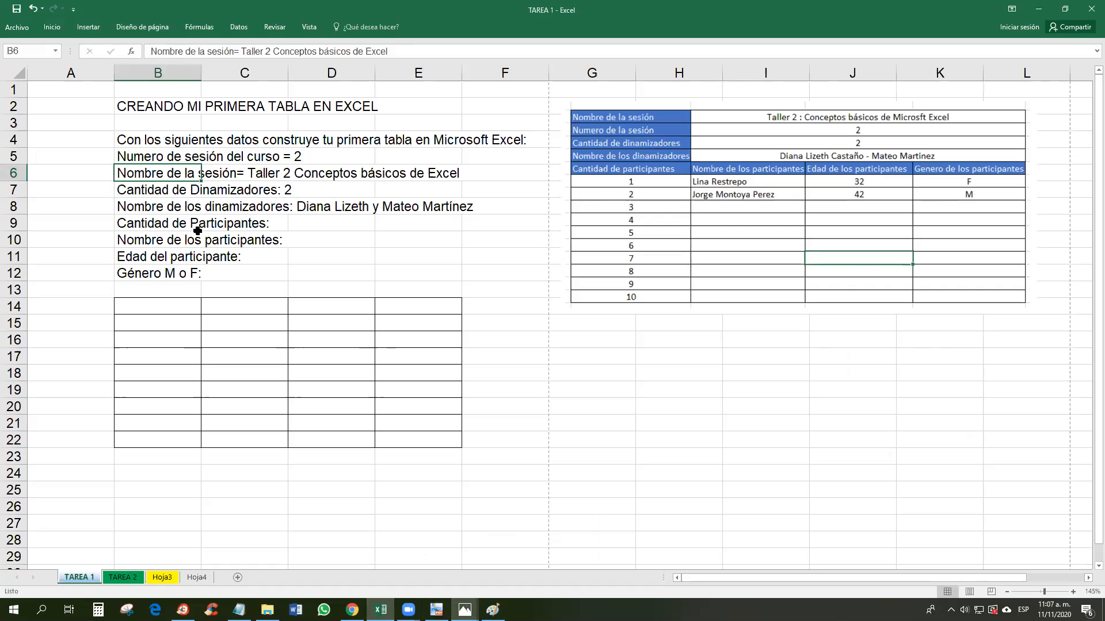
# Step: Take the 'Nombre de la sesión' label out of B6, leaving only the session title
pyautogui.doubleClick(173, 173)
pyautogui.moveTo(118, 172); pyautogui.dragTo(238, 172)
pyautogui.write('=')
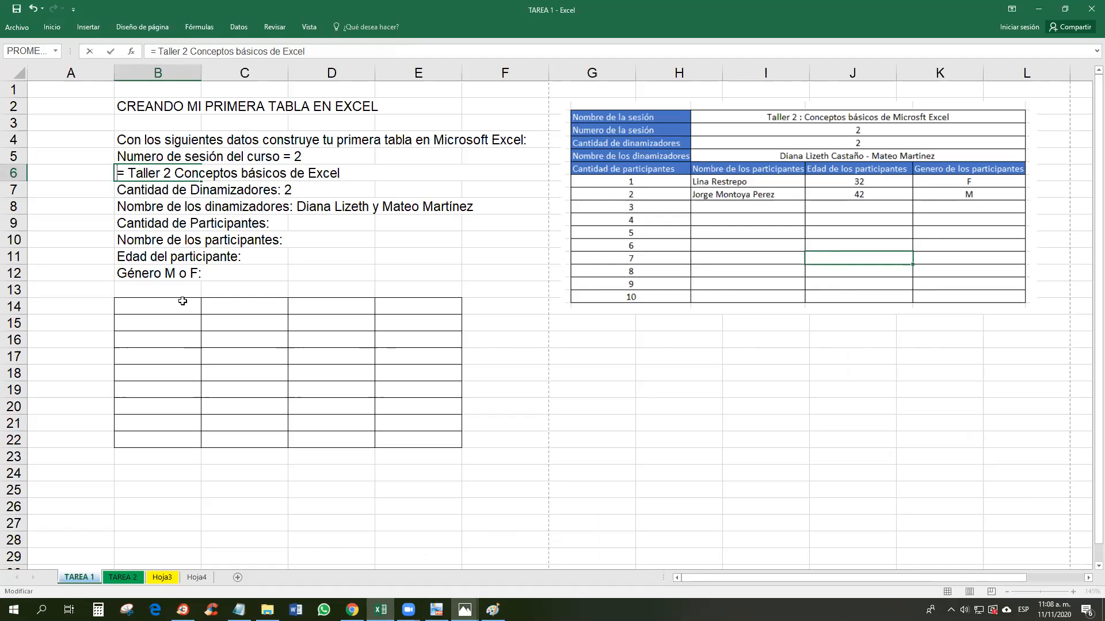
pyautogui.click(177, 306)
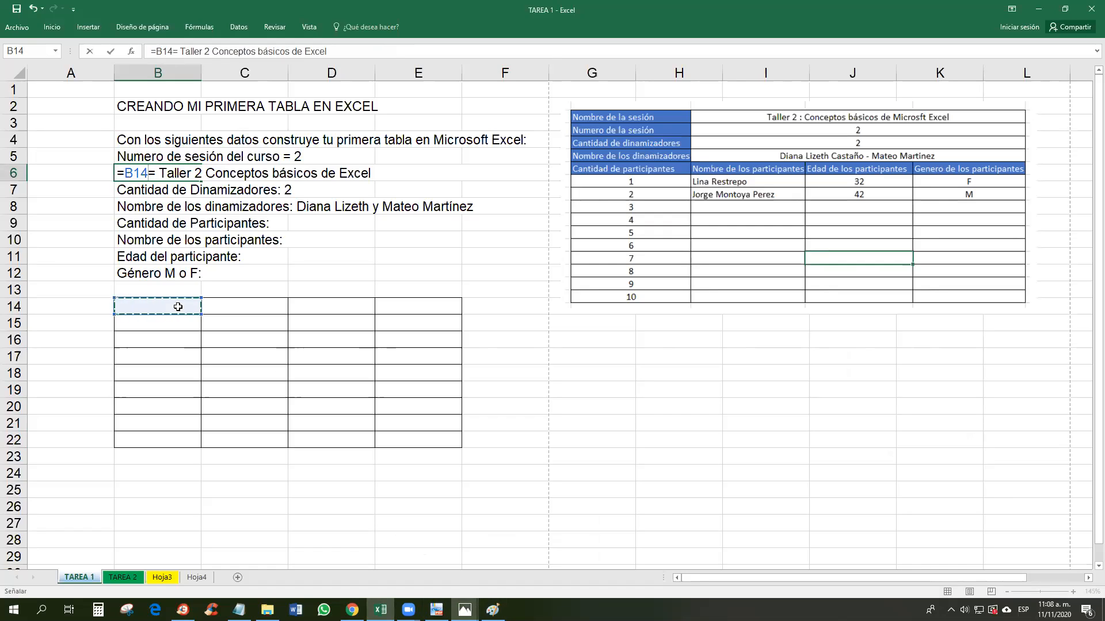
pyautogui.press('Escape')
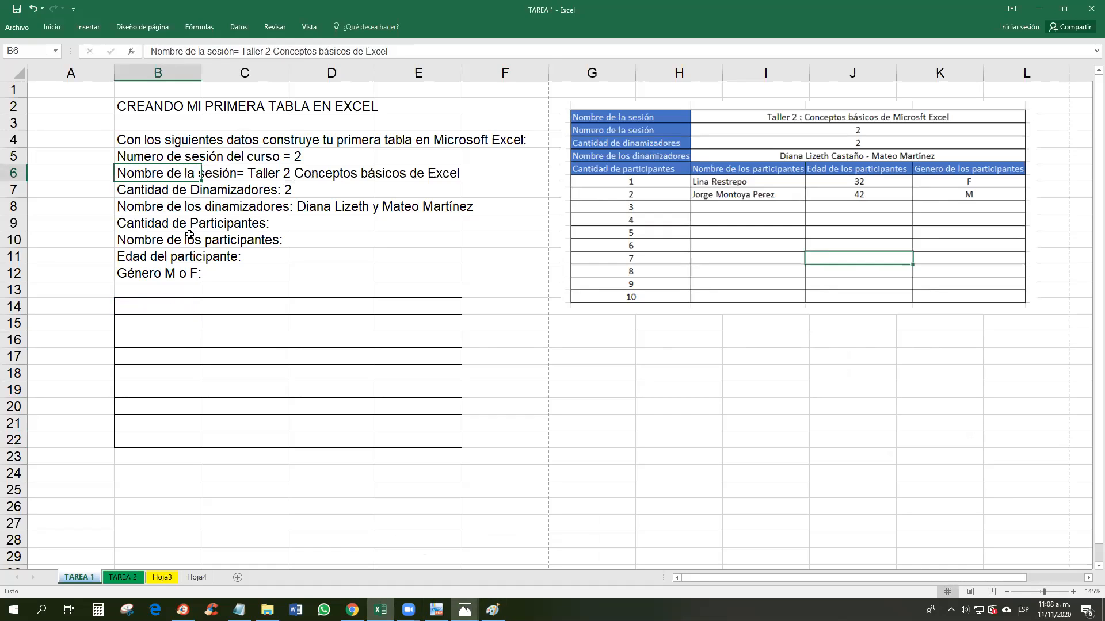
pyautogui.click(243, 173)
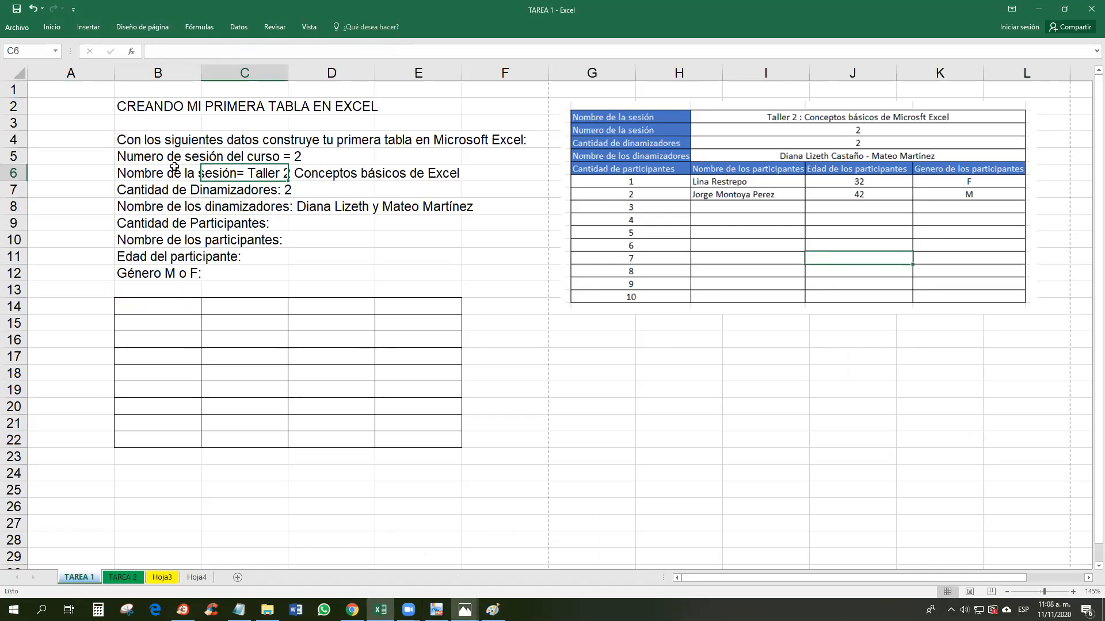
pyautogui.click(192, 171)
pyautogui.doubleClick(175, 174)
pyautogui.moveTo(237, 173); pyautogui.dragTo(116, 173)
pyautogui.press('Delete')
pyautogui.press('Delete')
# Step: Paste 'Nombre de la sesión' into B14 and widen column B to fit it
pyautogui.click(164, 306)
pyautogui.hotkey('ctrl', 'v')
pyautogui.click(230, 307)
pyautogui.click(172, 305)
pyautogui.moveTo(201, 74); pyautogui.dragTo(251, 76)
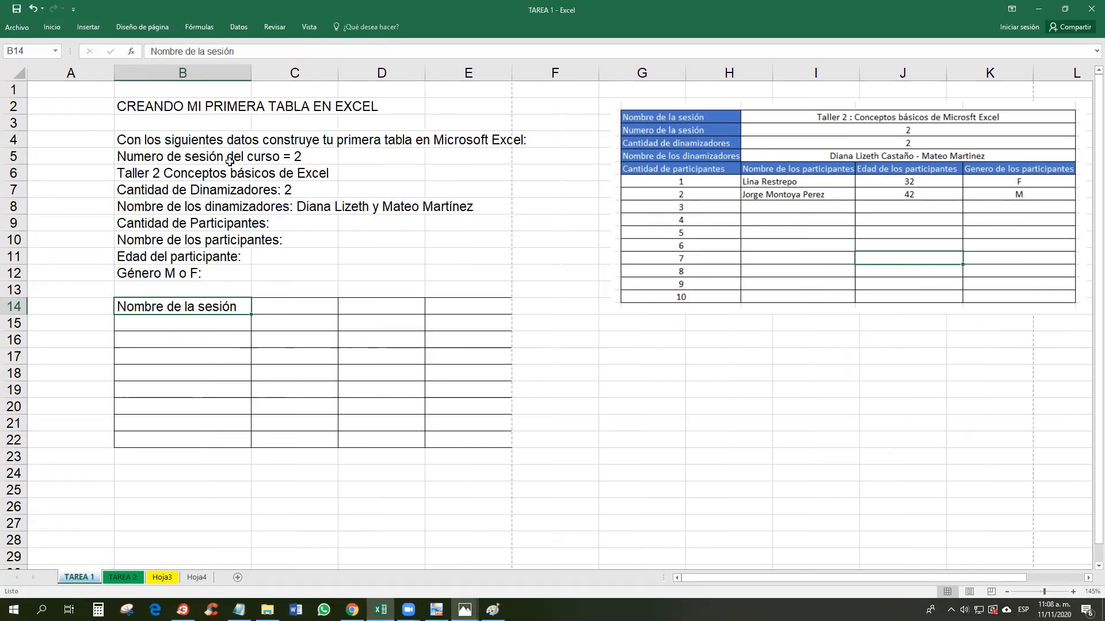
# Step: Enter 'Sesión 1 Excel' in cell C14, correcting the initial 'Taller 1 Excel'
pyautogui.click(282, 304)
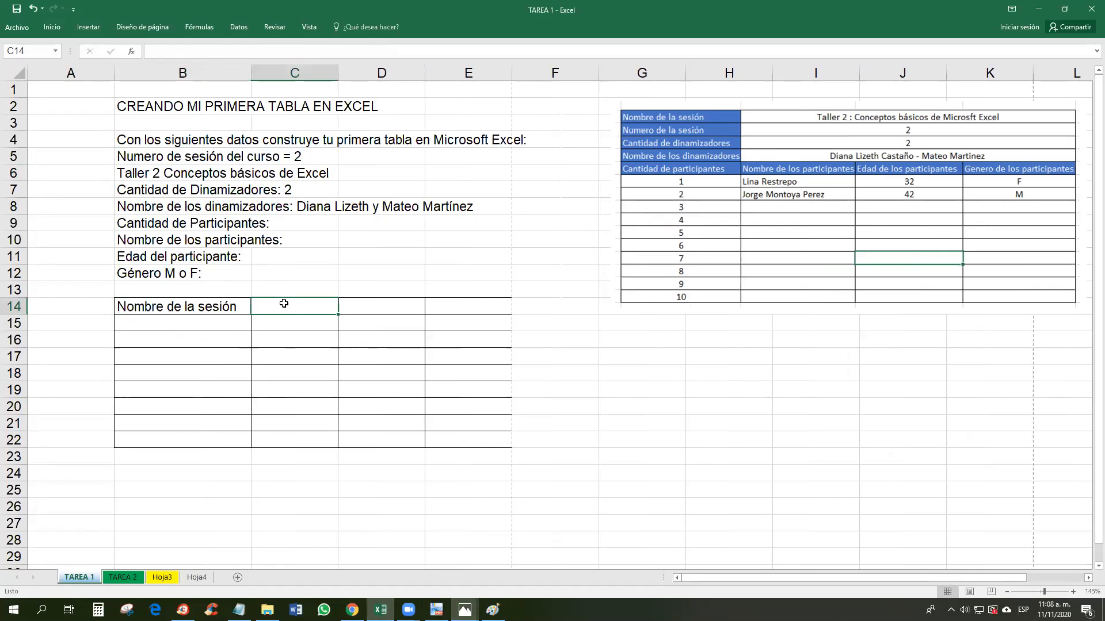
pyautogui.write('Taller 1')
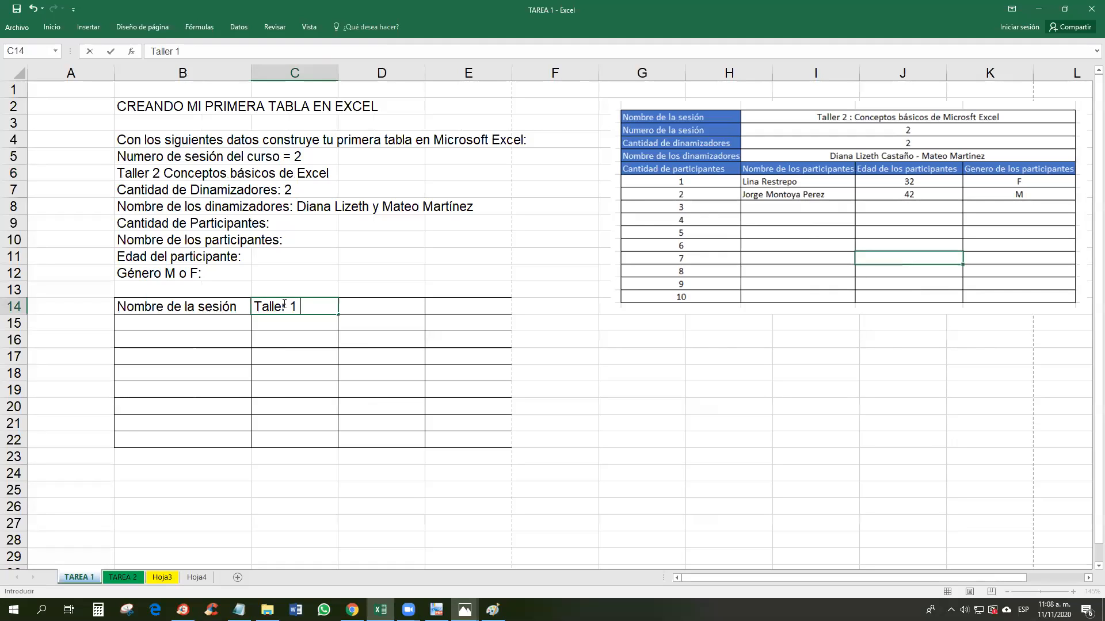
pyautogui.write(' Excel')
pyautogui.moveTo(290, 305); pyautogui.dragTo(245, 305)
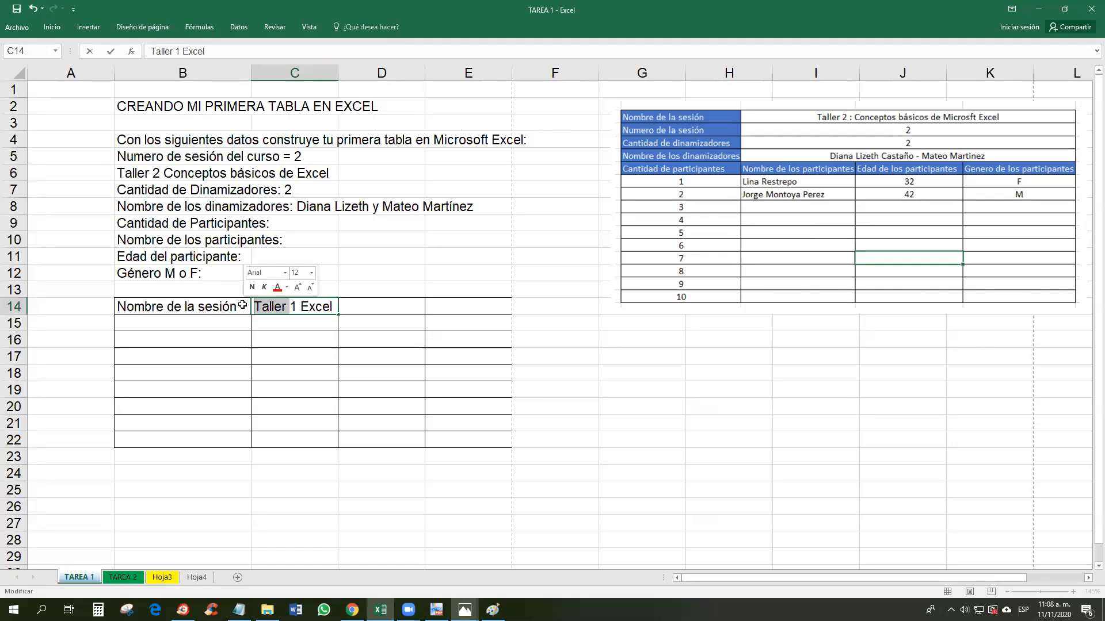
pyautogui.write('Sesion')
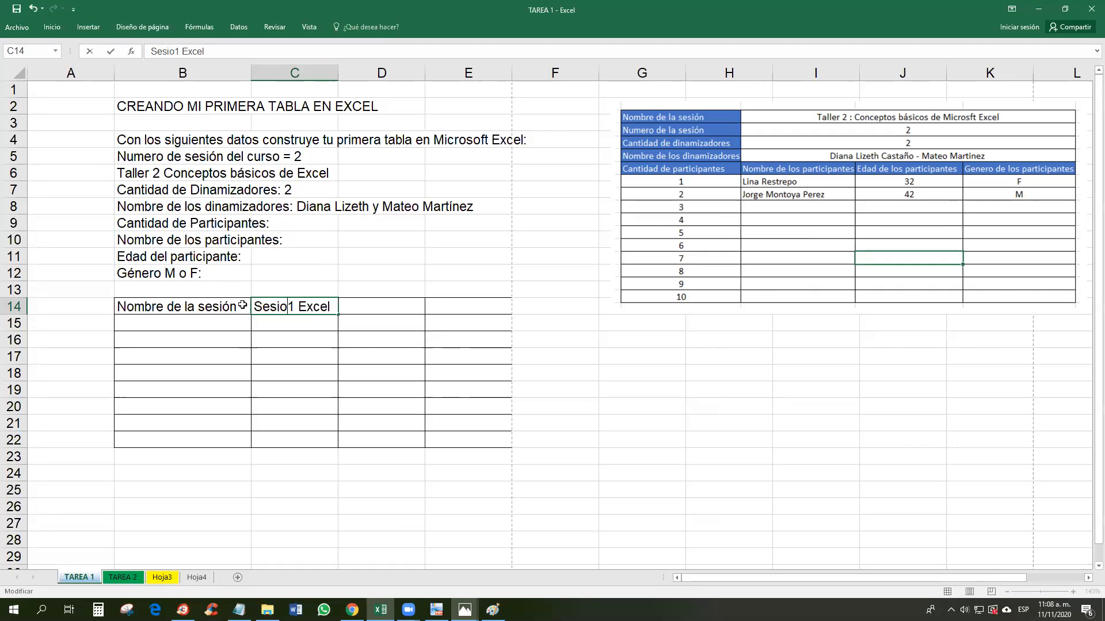
pyautogui.press('BackSpace')
pyautogui.press('BackSpace')
pyautogui.write('+')
pyautogui.press('BackSpace')
pyautogui.write('ón')
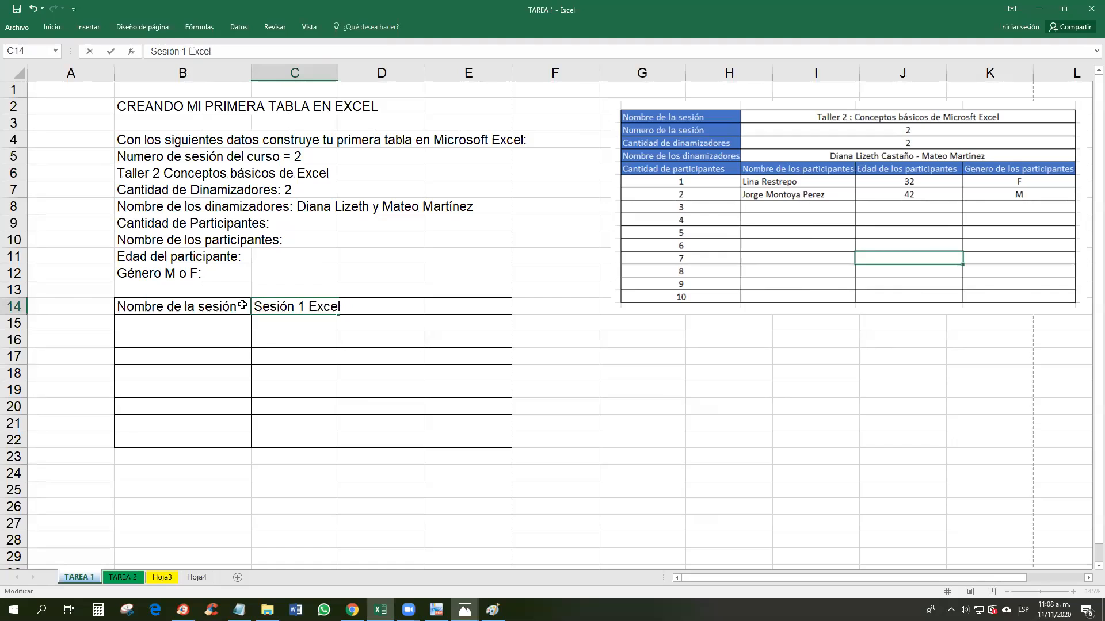
pyautogui.press('Return')
# Step: Cut the 'Numero de sesión del curso' label out of B5 and open B15 to receive it
pyautogui.click(208, 320)
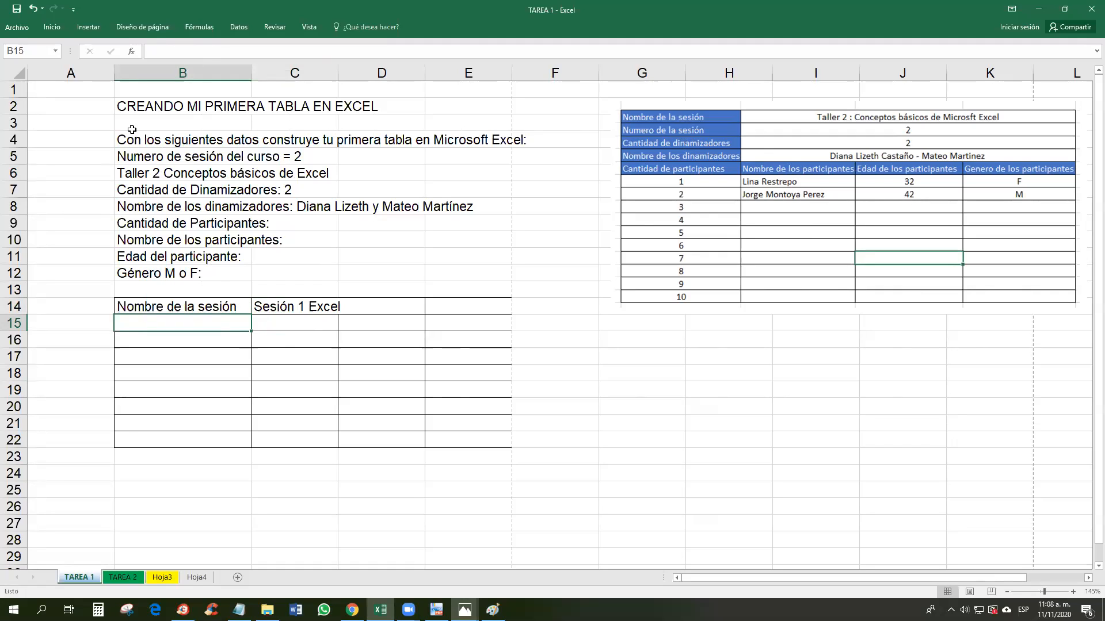
pyautogui.doubleClick(123, 156)
pyautogui.moveTo(118, 156); pyautogui.dragTo(282, 156)
pyautogui.press('BackSpace')
pyautogui.doubleClick(173, 326)
# Step: Paste 'Numero de sesión del curso' into B15 and move 'Cantidad de Dinamizadores' from B7 to B16
pyautogui.hotkey('ctrl', 'v')
pyautogui.click(167, 206)
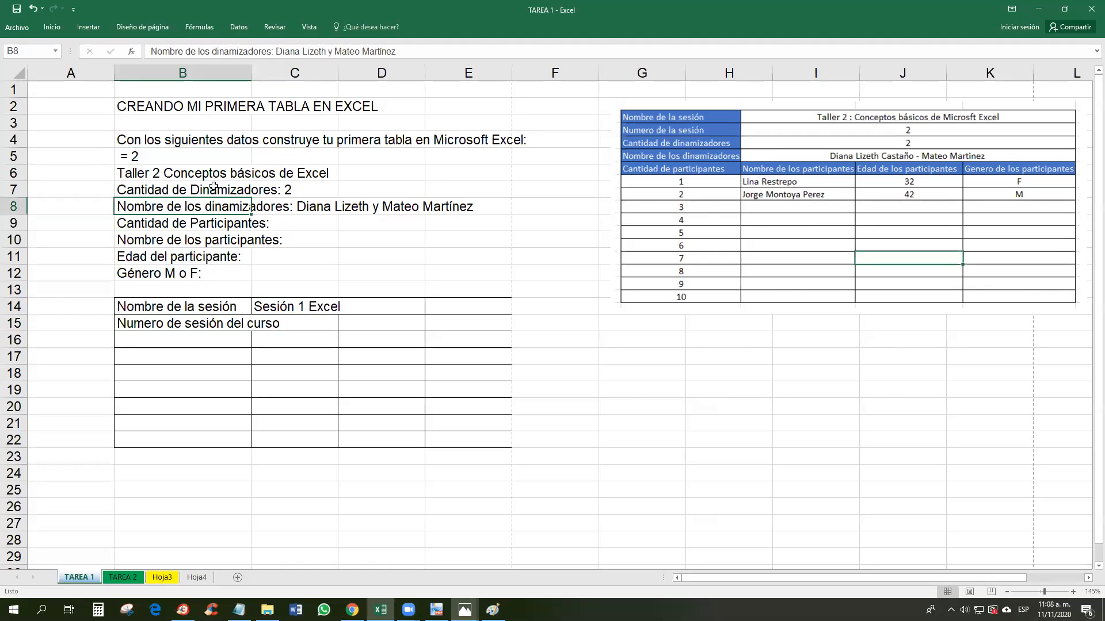
pyautogui.doubleClick(134, 188)
pyautogui.moveTo(117, 190); pyautogui.dragTo(277, 191)
pyautogui.hotkey('ctrl', 'x')
pyautogui.press('Return')
pyautogui.press('Return')
pyautogui.click(183, 341)
pyautogui.hotkey('ctrl', 'v')
pyautogui.click(187, 353)
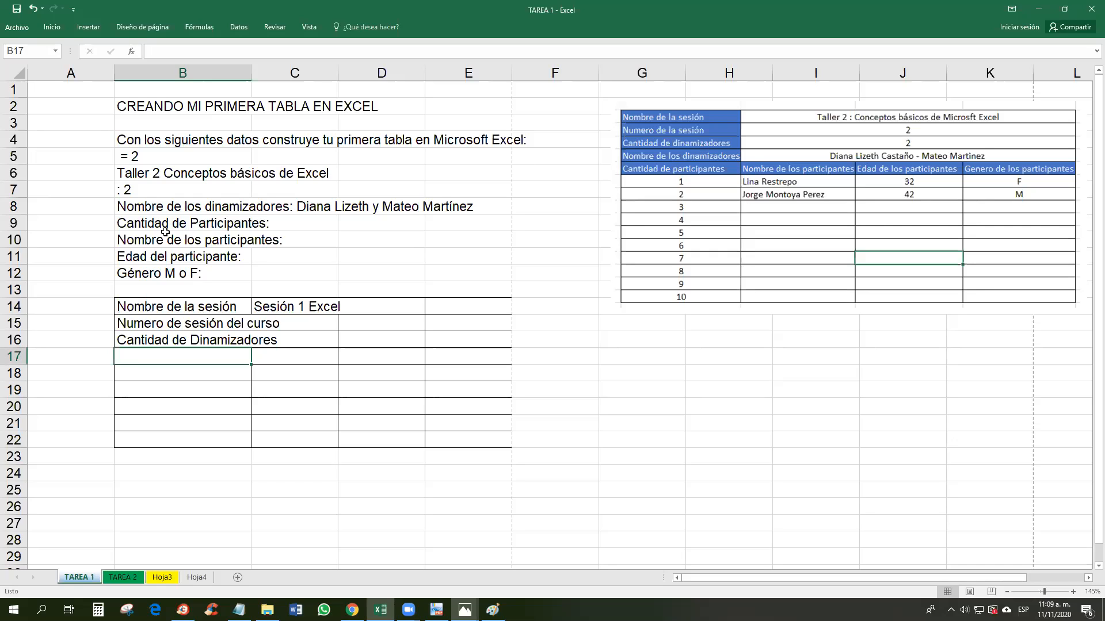
# Step: Move 'Nombre de los dinamizadores' from B8 to B17
pyautogui.doubleClick(132, 208)
pyautogui.moveTo(118, 207); pyautogui.dragTo(288, 207)
pyautogui.hotkey('ctrl', 'x')
pyautogui.click(159, 358)
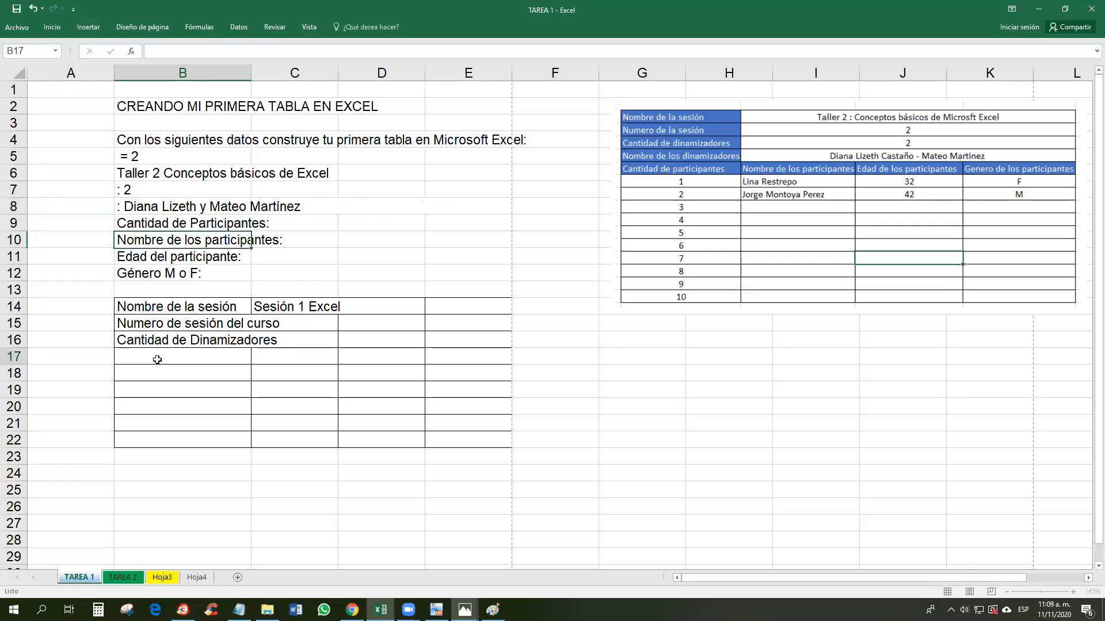
pyautogui.hotkey('ctrl', 'v')
pyautogui.click(178, 376)
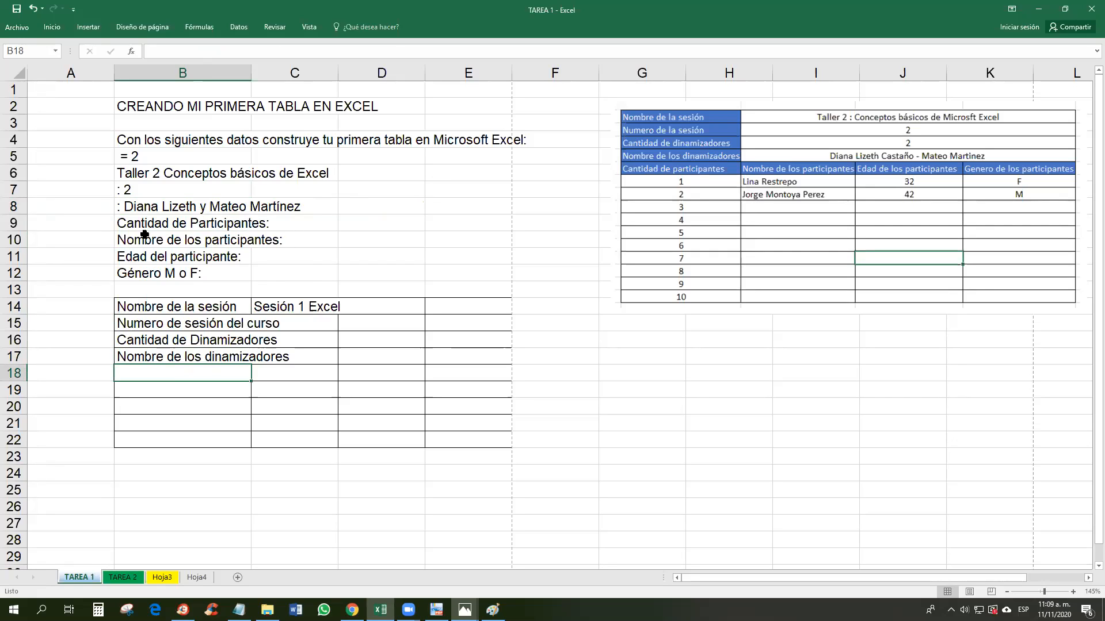
# Step: Move 'Cantidad de Participantes' from B9 to B18
pyautogui.doubleClick(124, 223)
pyautogui.moveTo(118, 224); pyautogui.dragTo(262, 222)
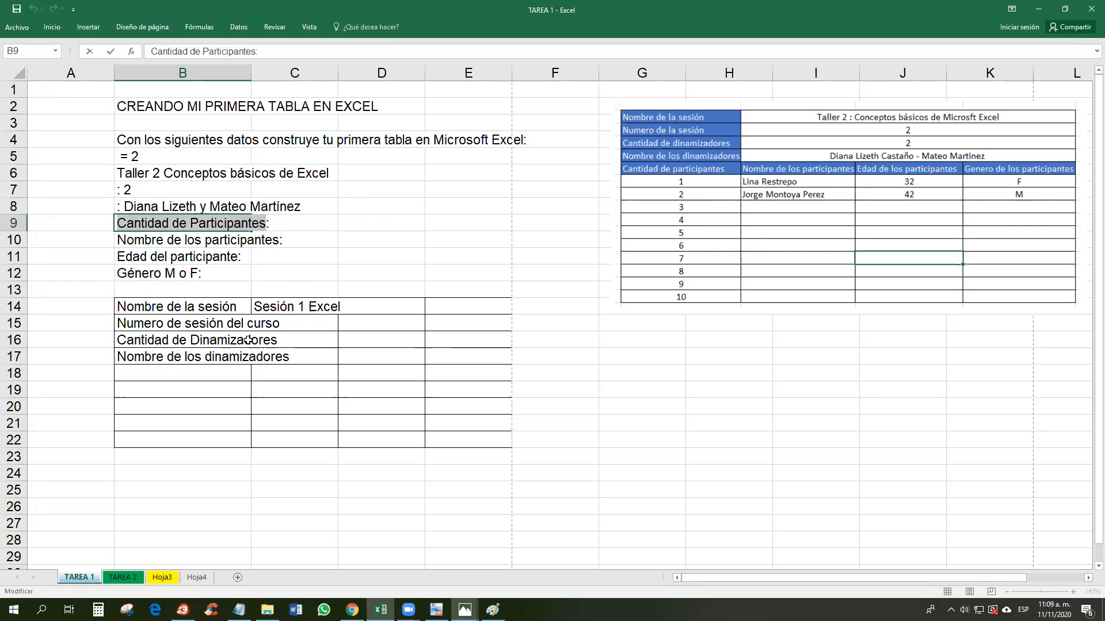
pyautogui.doubleClick(158, 374)
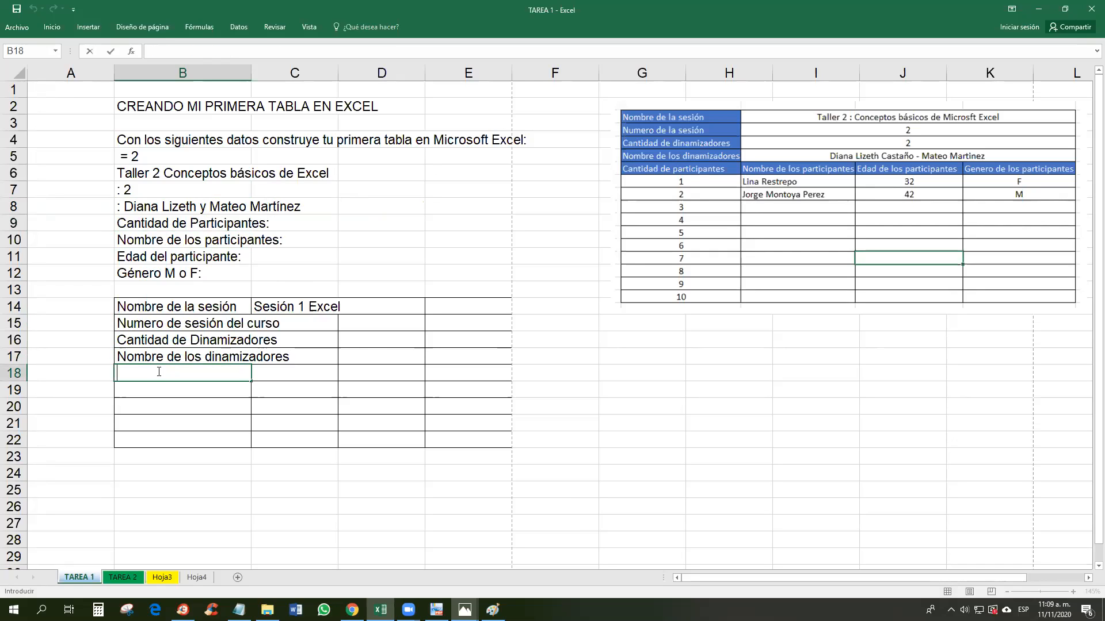
pyautogui.hotkey('ctrl', 'v')
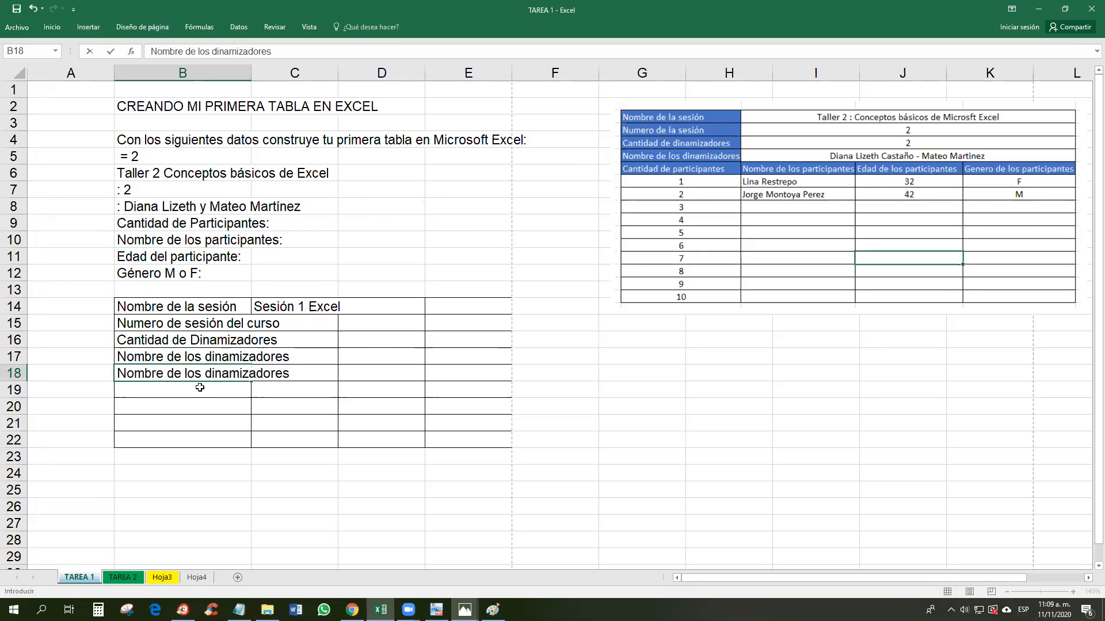
pyautogui.press('Escape')
pyautogui.doubleClick(118, 224)
pyautogui.moveTo(117, 224); pyautogui.dragTo(266, 224)
pyautogui.press('BackSpace')
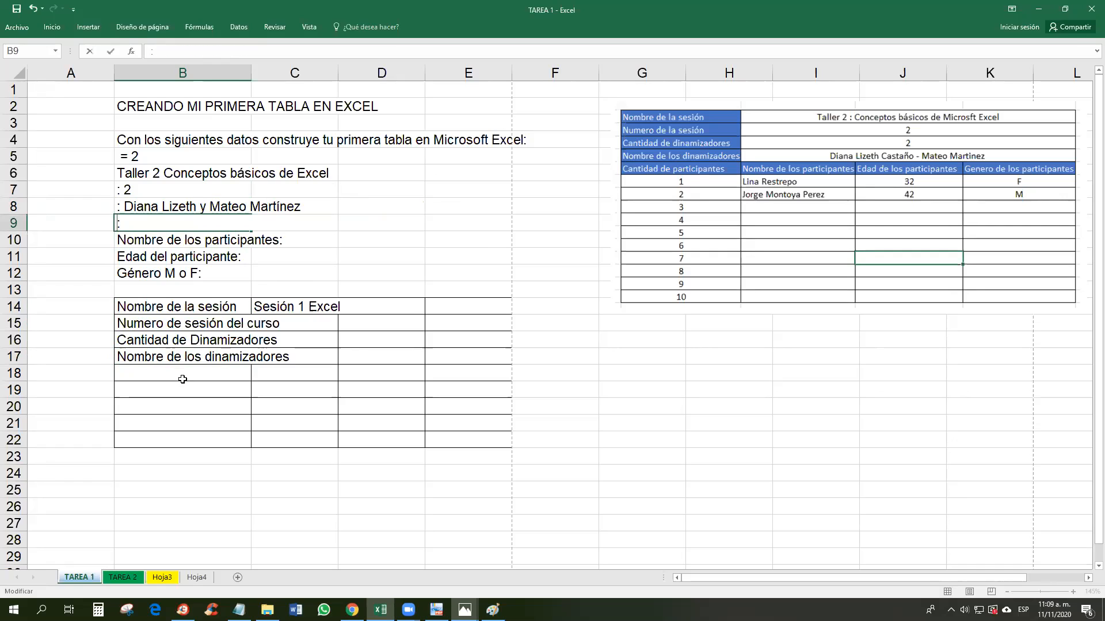
pyautogui.click(188, 376)
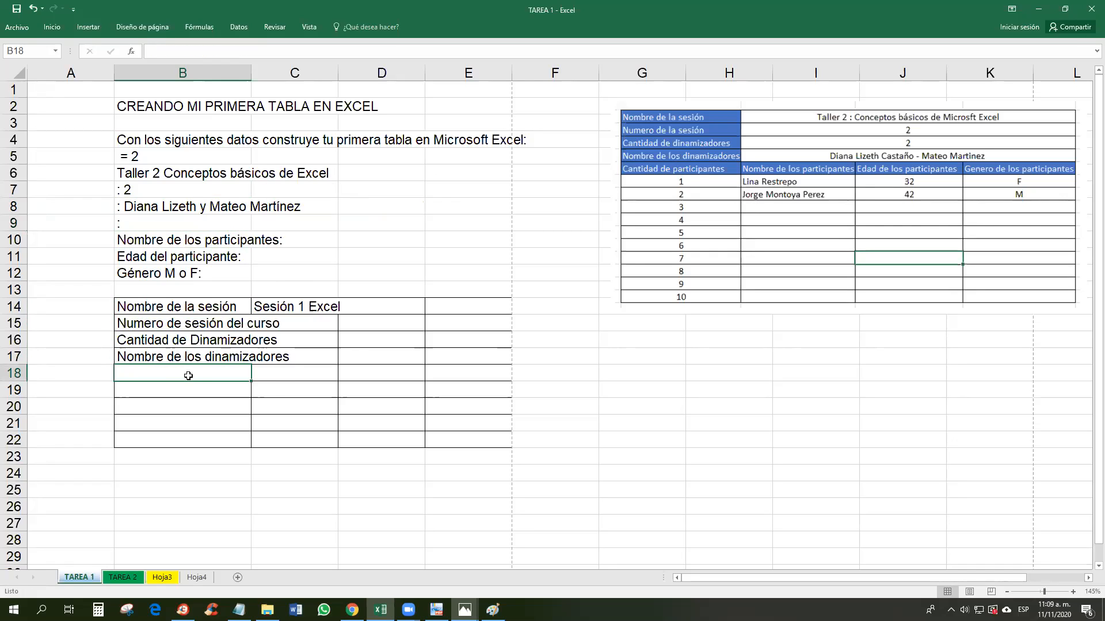
pyautogui.hotkey('ctrl', 'v')
pyautogui.click(276, 396)
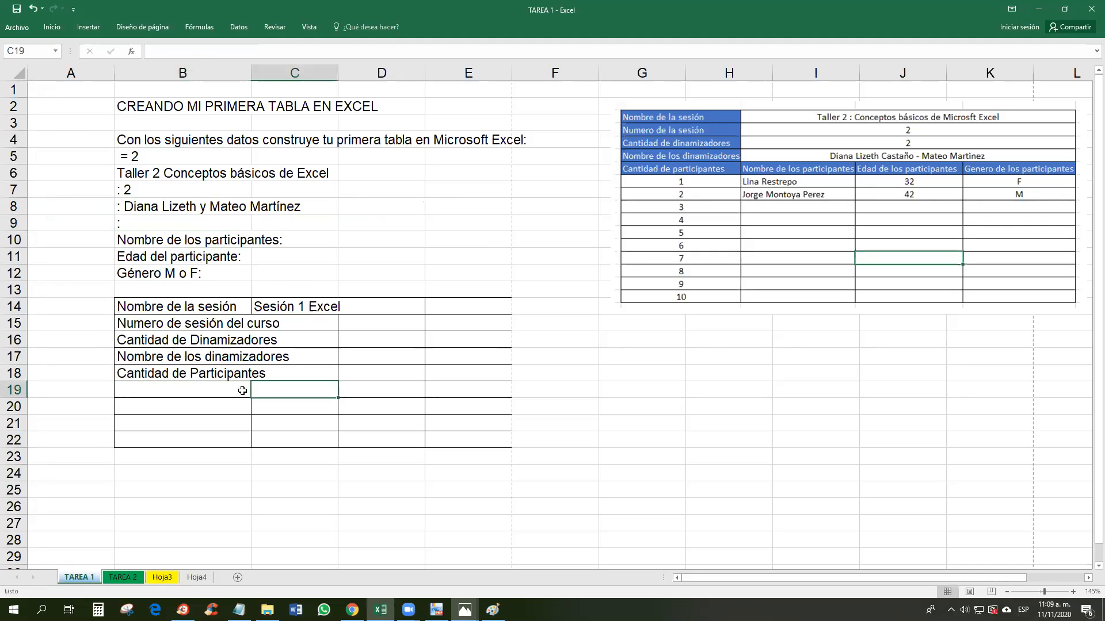
# Step: Widen column B further, then undo that width change
pyautogui.click(243, 391)
pyautogui.moveTo(251, 73)
pyautogui.mouseDown()
pyautogui.moveTo(329, 83)
pyautogui.moveTo(340, 75)
pyautogui.moveTo(272, 77)
pyautogui.mouseUp()
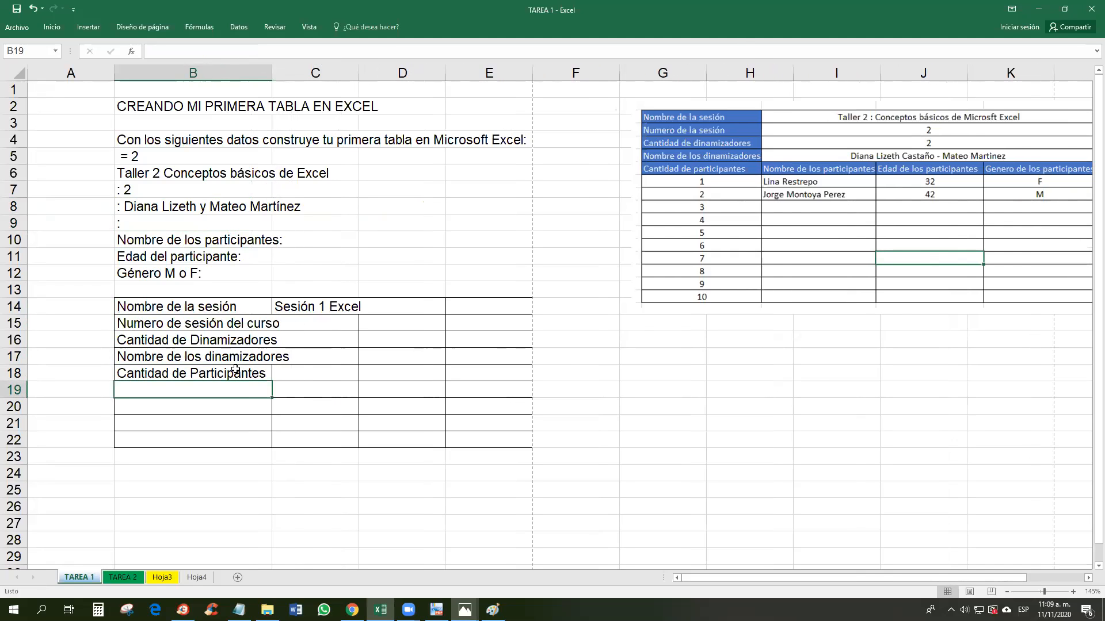
pyautogui.hotkey('ctrl', 'z')
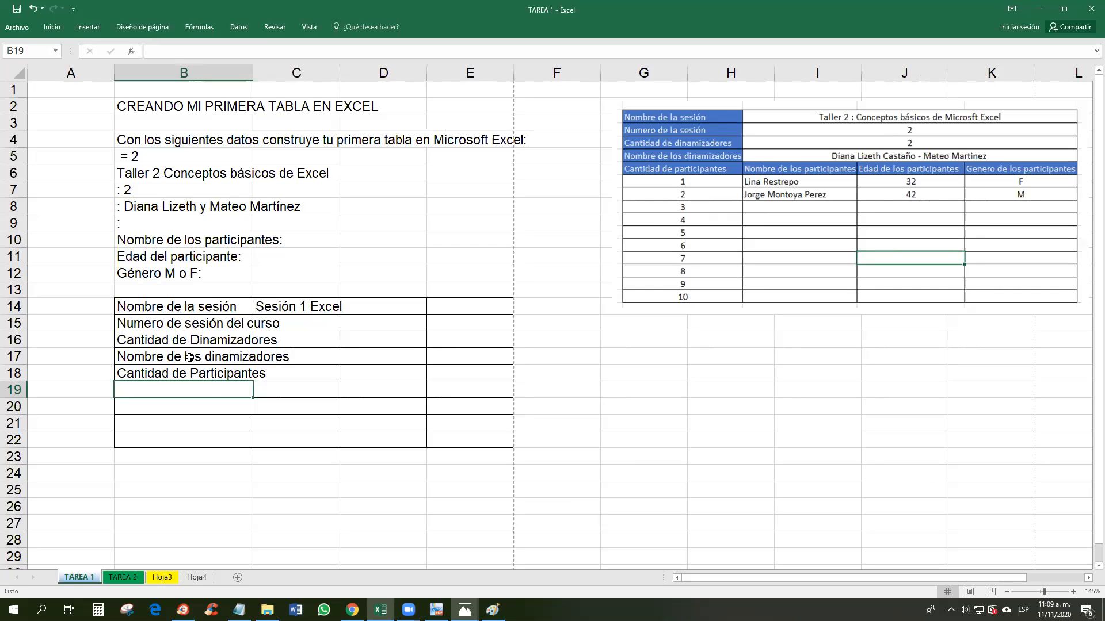
# Step: Autofit column B, then narrow it back down and select the instructions in B4
pyautogui.doubleClick(253, 69)
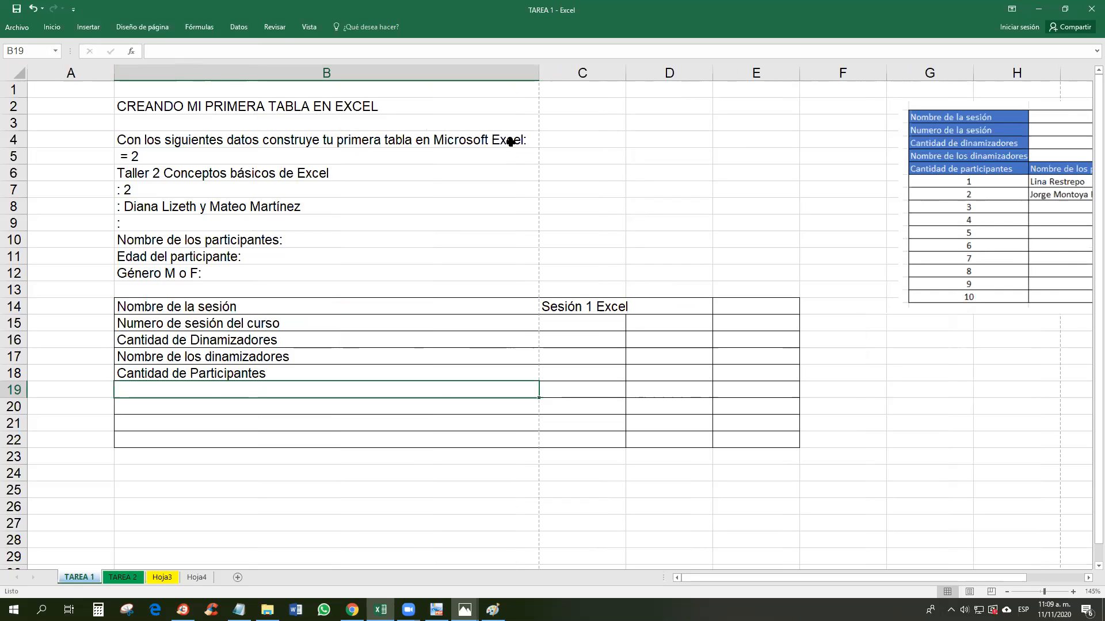
pyautogui.moveTo(539, 73); pyautogui.dragTo(305, 135)
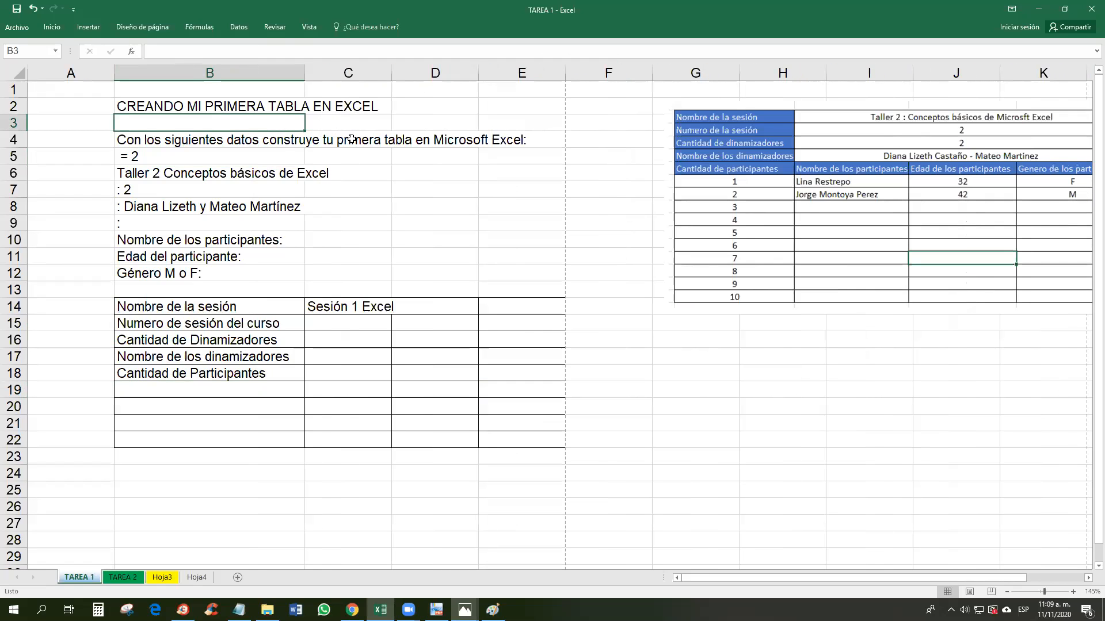
pyautogui.click(305, 145)
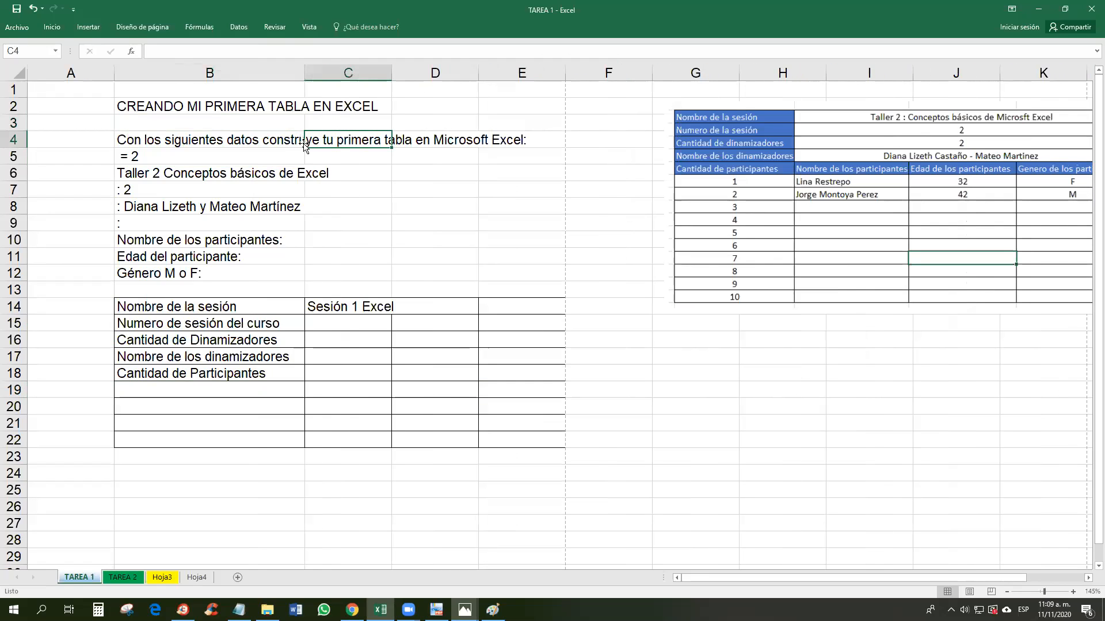
pyautogui.click(229, 141)
# Step: Restore the Excel window to full screen and show the Home ribbon options
pyautogui.moveTo(403, 22); pyautogui.dragTo(440, 37)
pyautogui.click(497, 22)
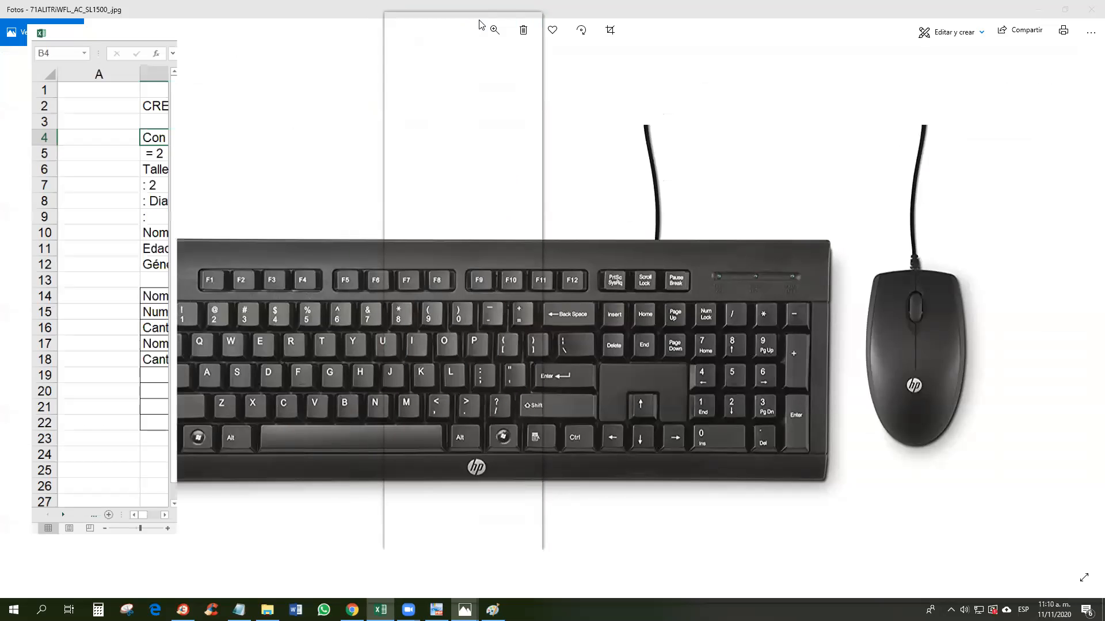
pyautogui.rightClick(788, 19)
pyautogui.click(757, 14)
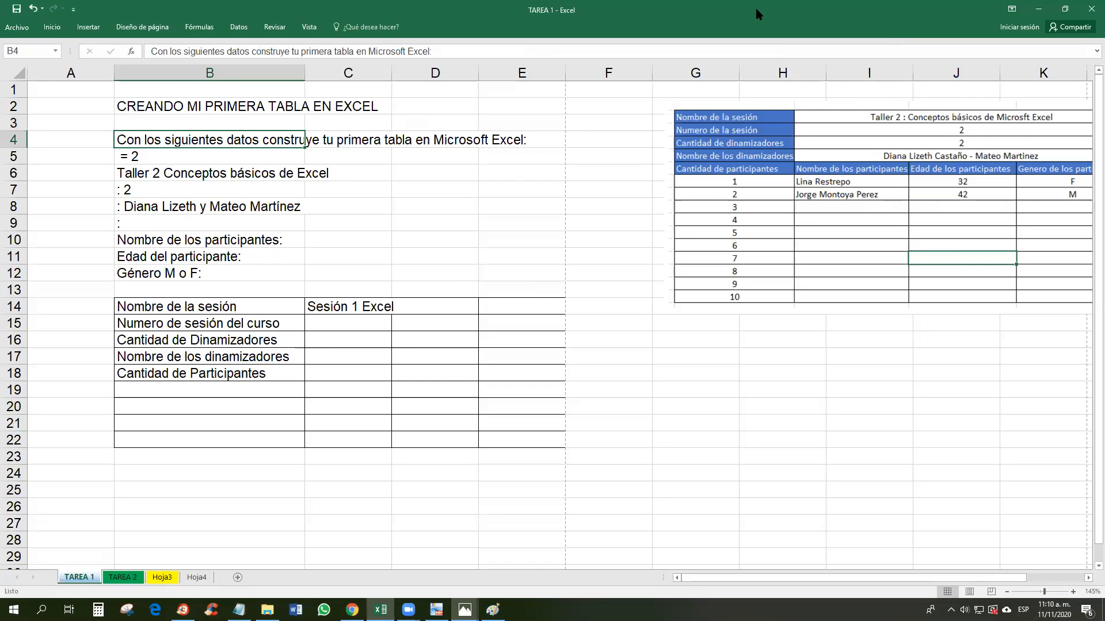
pyautogui.click(497, 24)
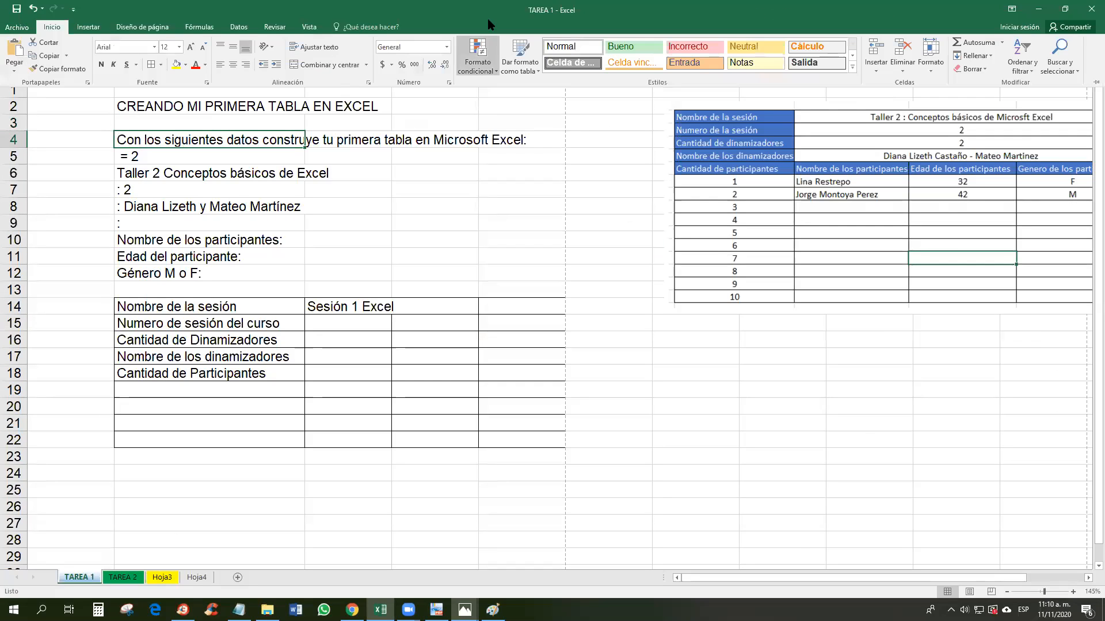
# Step: Pin the ribbon, wrap B4's text, and narrow column B to 212 pixels
pyautogui.rightClick(5, 78)
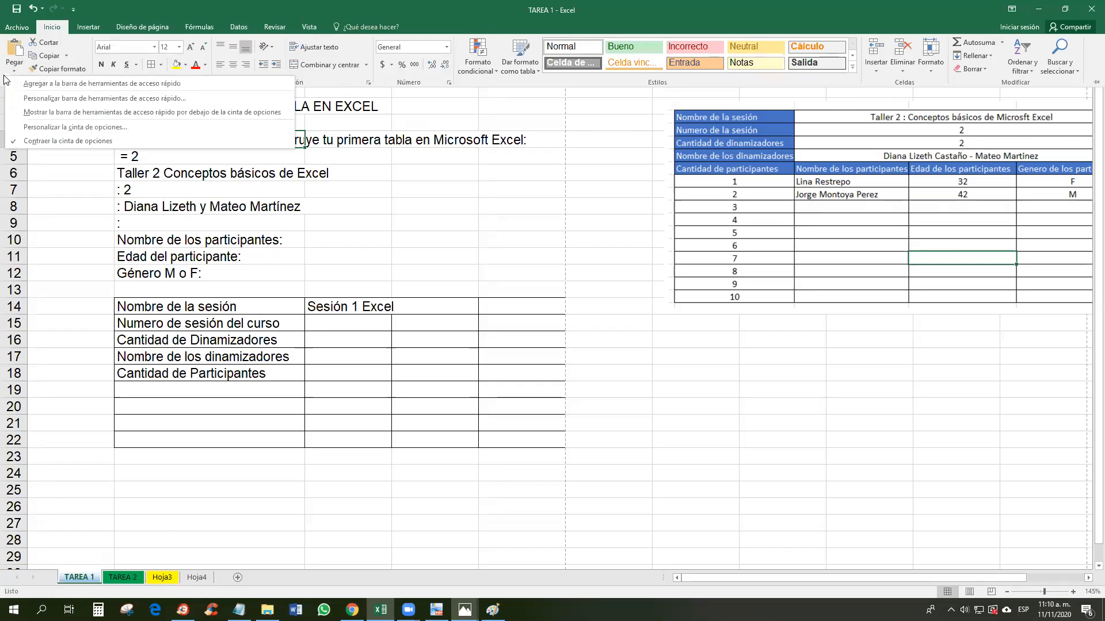
pyautogui.click(16, 147)
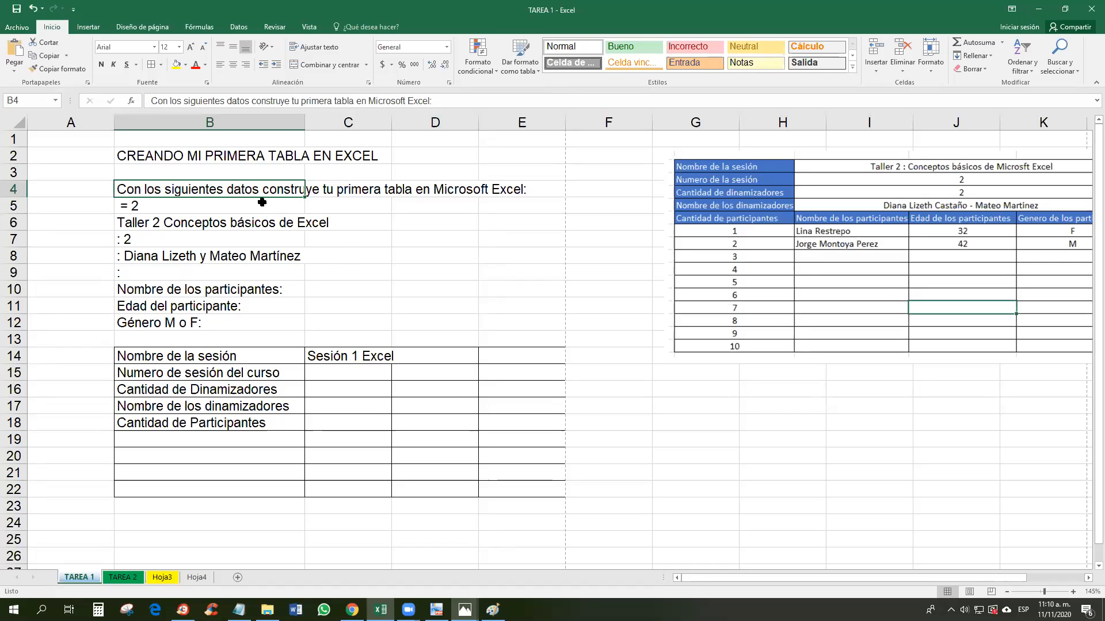
pyautogui.click(326, 47)
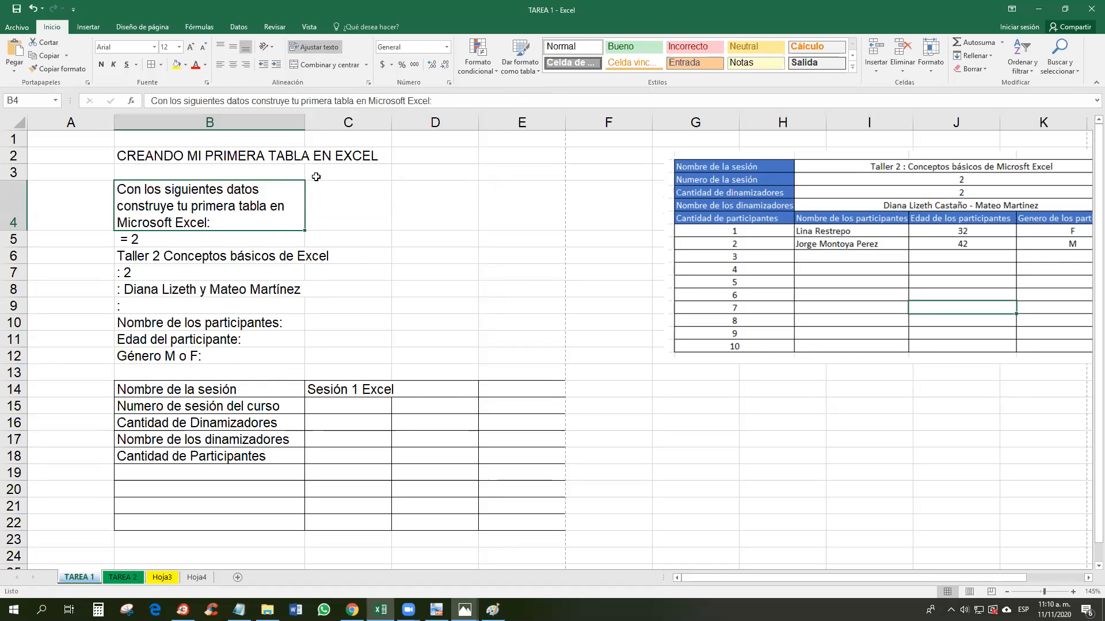
pyautogui.click(348, 139)
pyautogui.moveTo(305, 123); pyautogui.dragTo(292, 127)
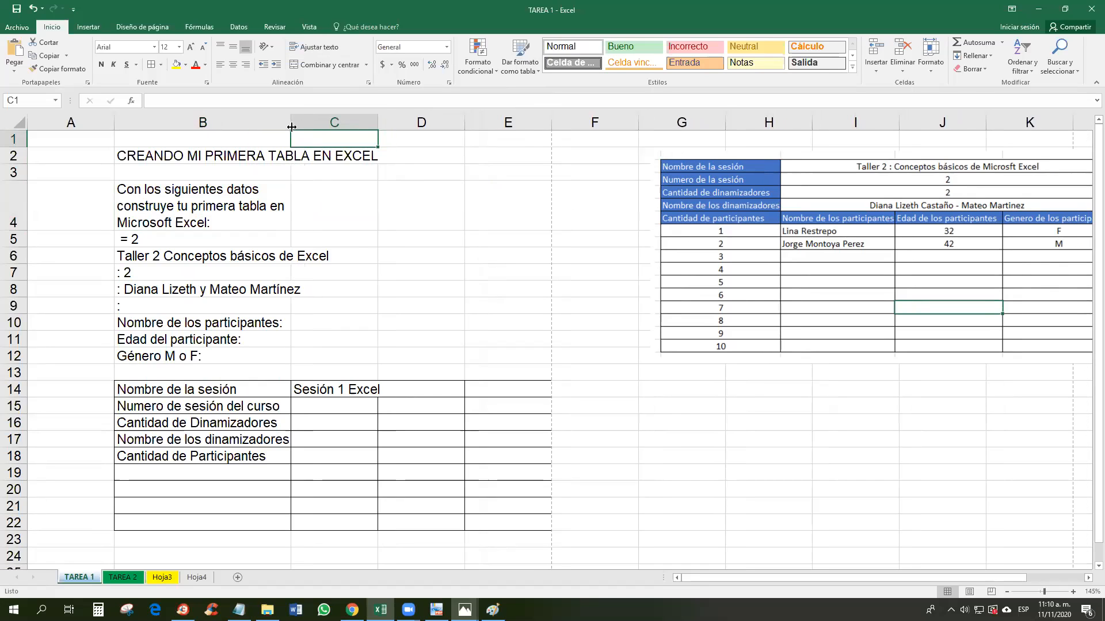
# Step: Merge and centre the CREANDO MI PRIMERA TABLA EN EXCEL title across B2:E2
pyautogui.click(236, 156)
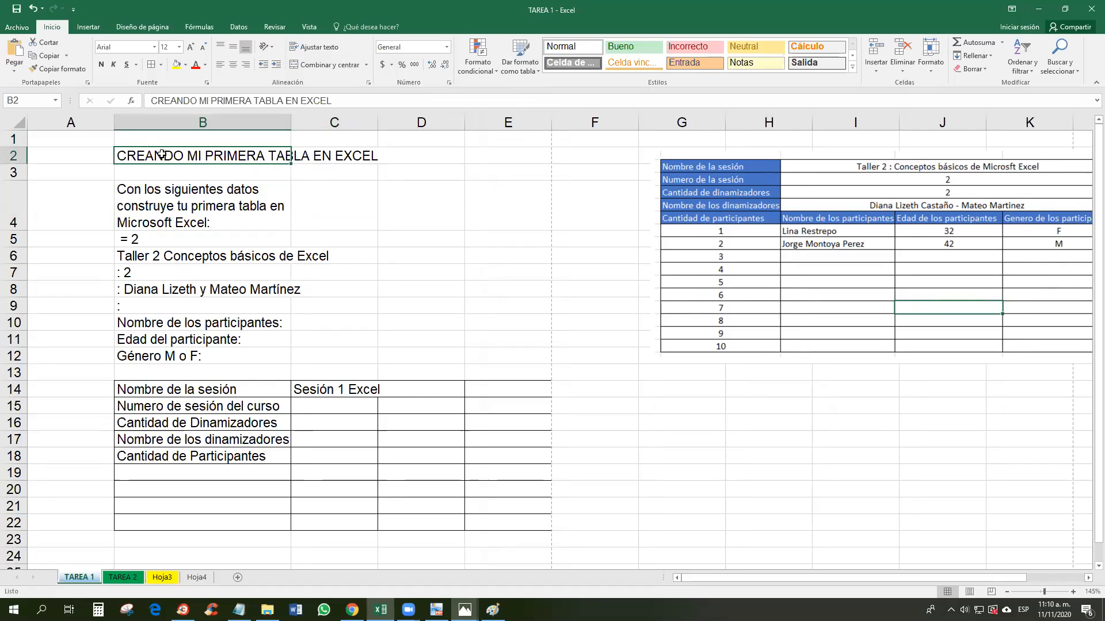
pyautogui.moveTo(160, 155)
pyautogui.mouseDown()
pyautogui.moveTo(276, 146)
pyautogui.moveTo(292, 162)
pyautogui.moveTo(257, 161)
pyautogui.moveTo(426, 162)
pyautogui.moveTo(487, 152)
pyautogui.mouseUp()
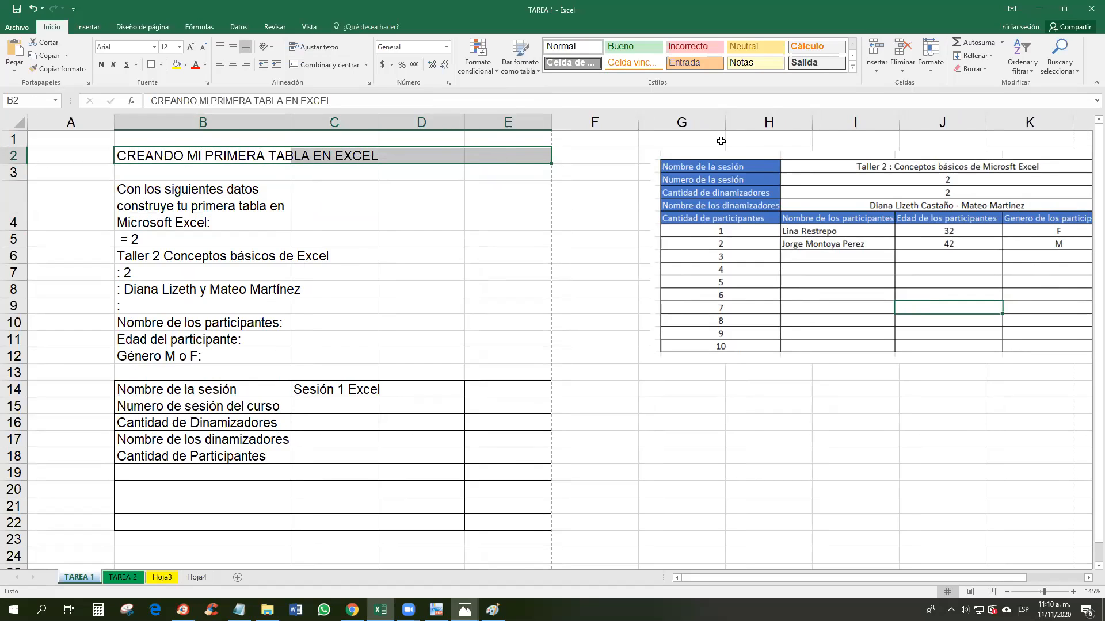
pyautogui.click(320, 66)
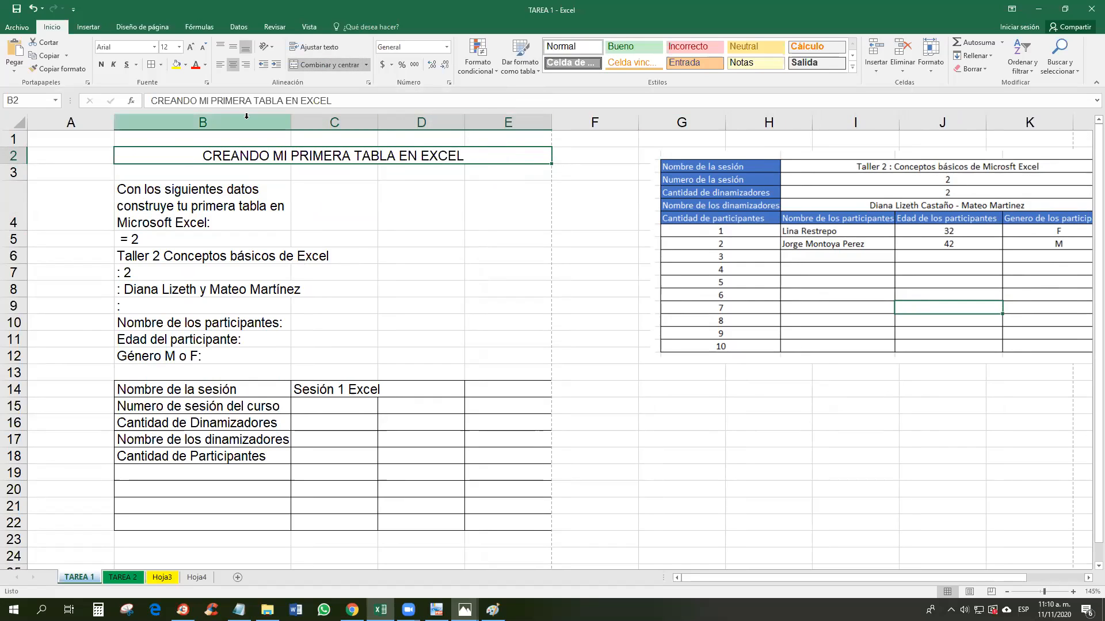
pyautogui.click(11, 155)
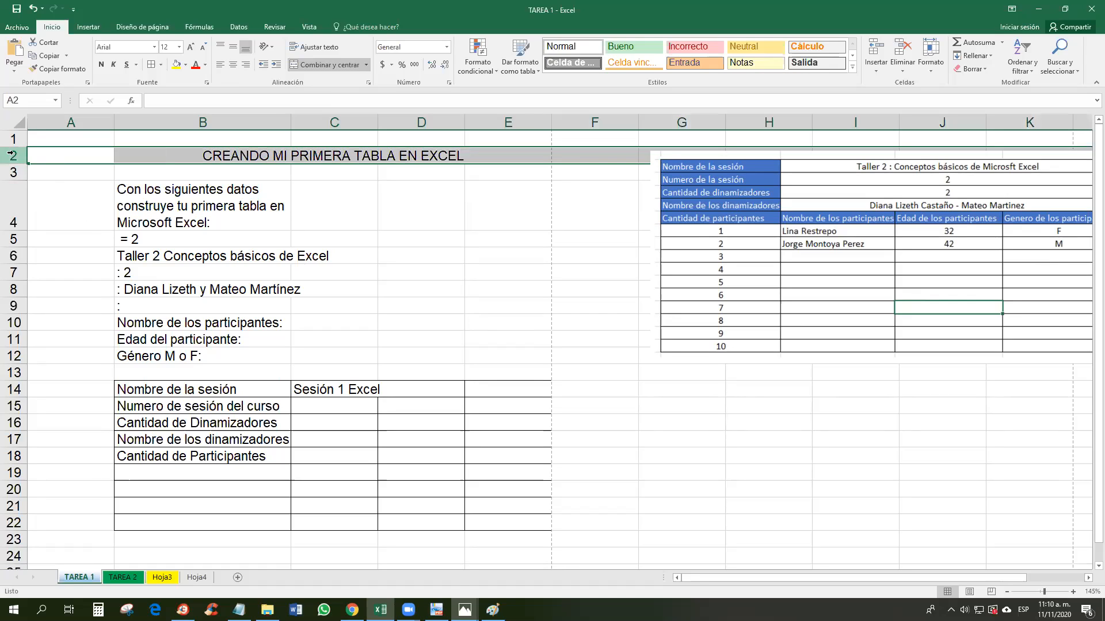
pyautogui.click(195, 193)
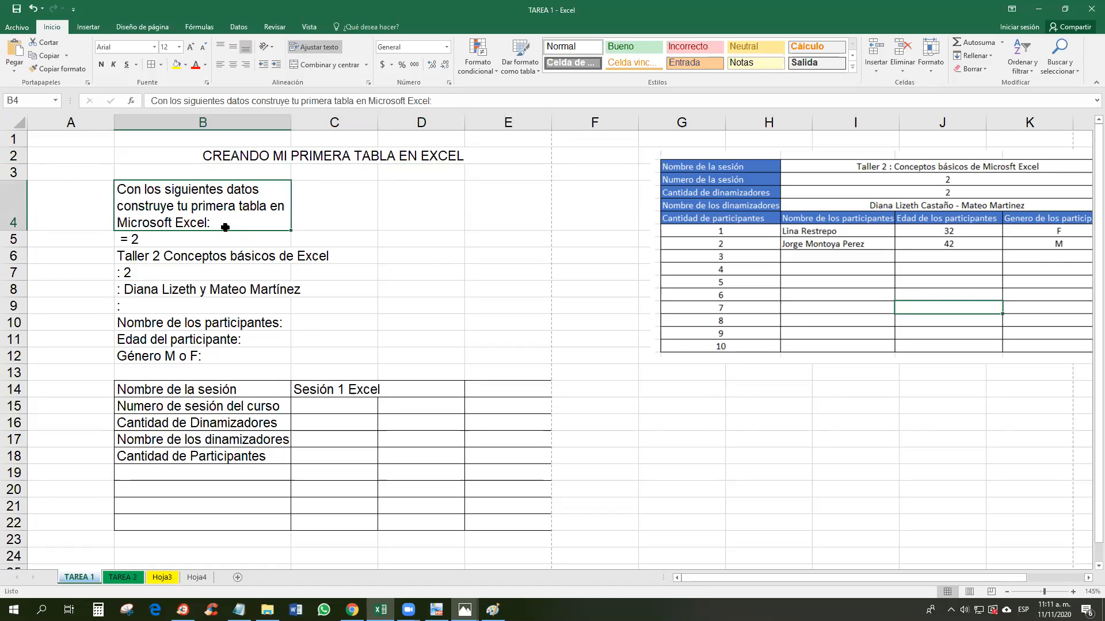
# Step: Clear the instruction text from B4, then enter 3 in C15 and 2 in C16
pyautogui.press('Delete')
pyautogui.click(190, 208)
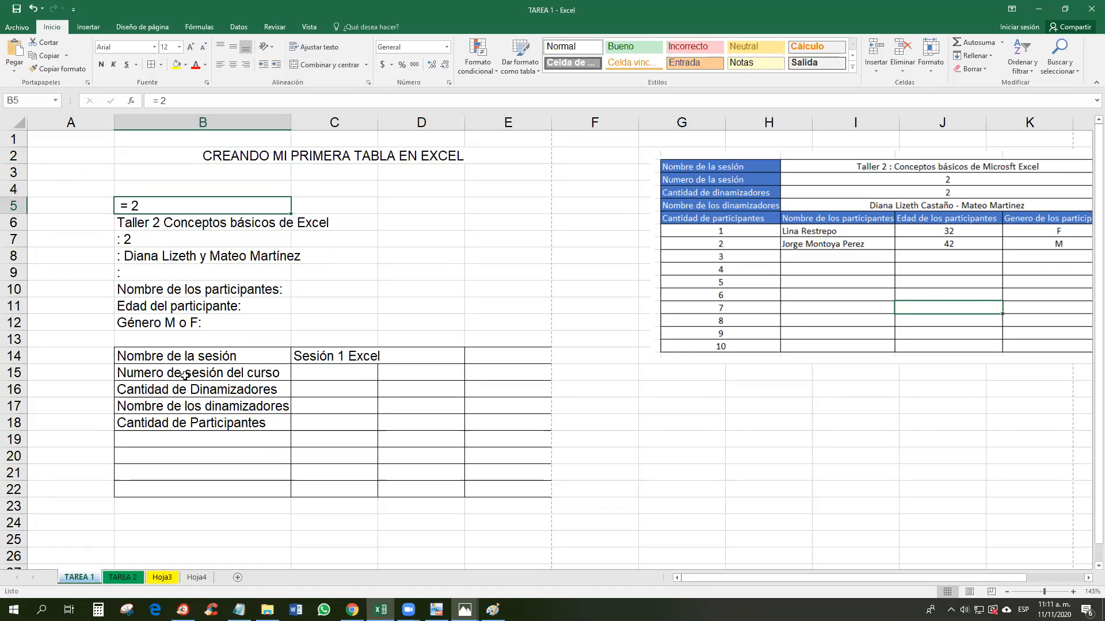
pyautogui.click(344, 373)
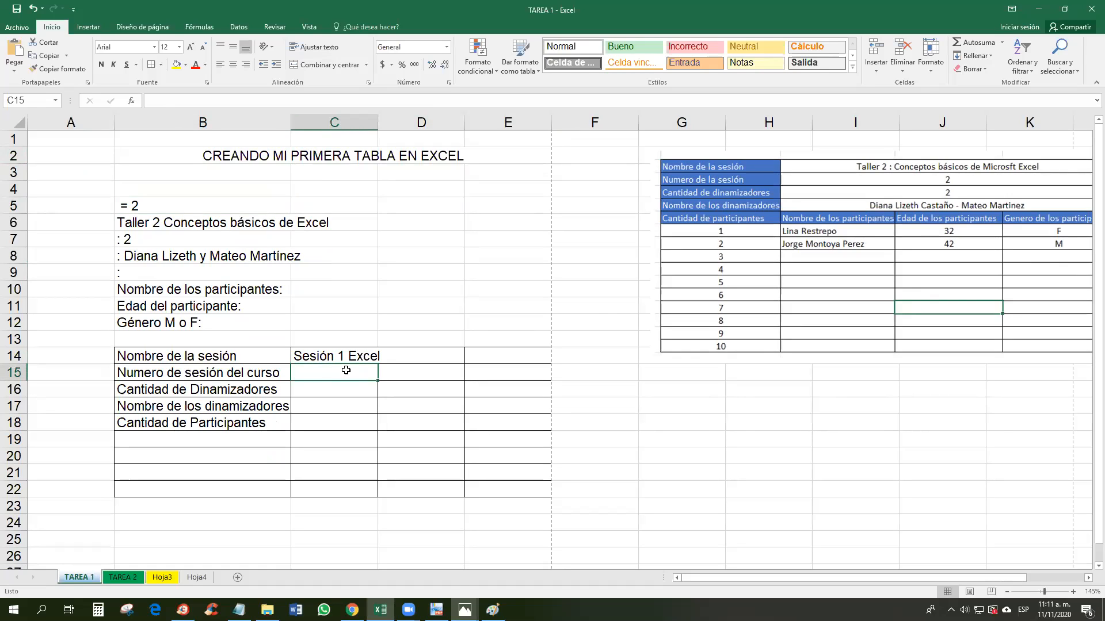
pyautogui.write('3')
pyautogui.press('Return')
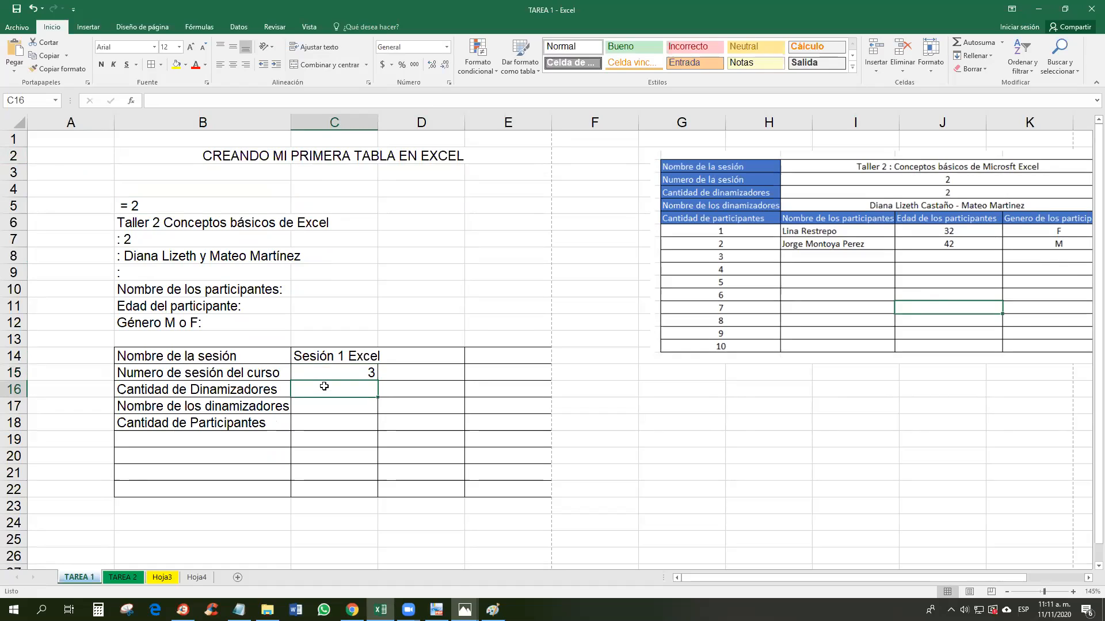
pyautogui.write('2')
# Step: Enter both facilitators' names in C17, correcting a typo
pyautogui.click(329, 404)
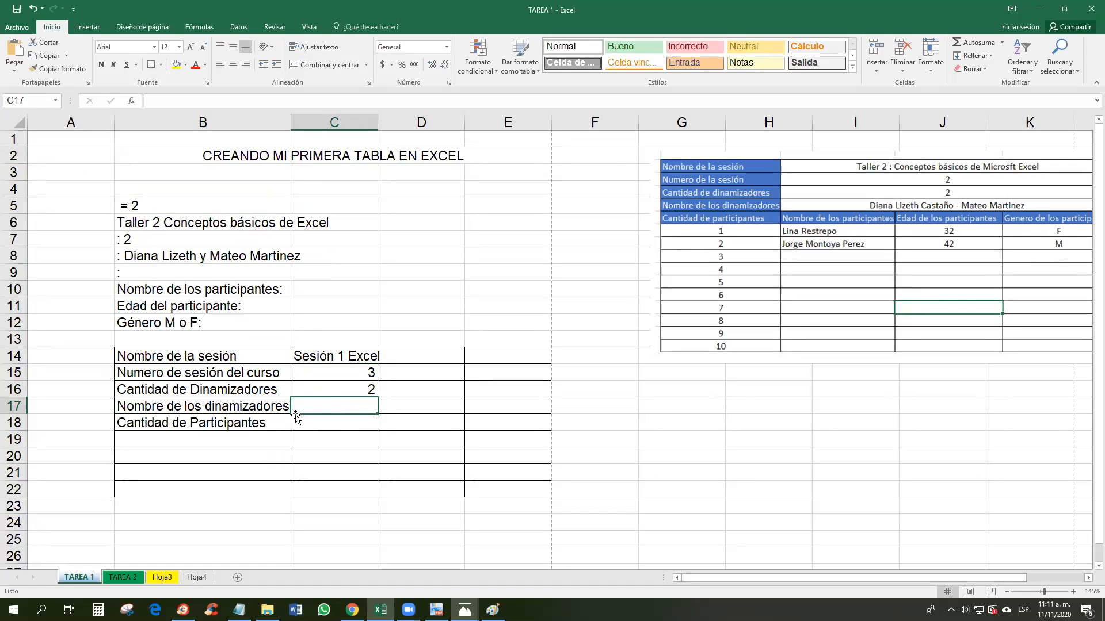
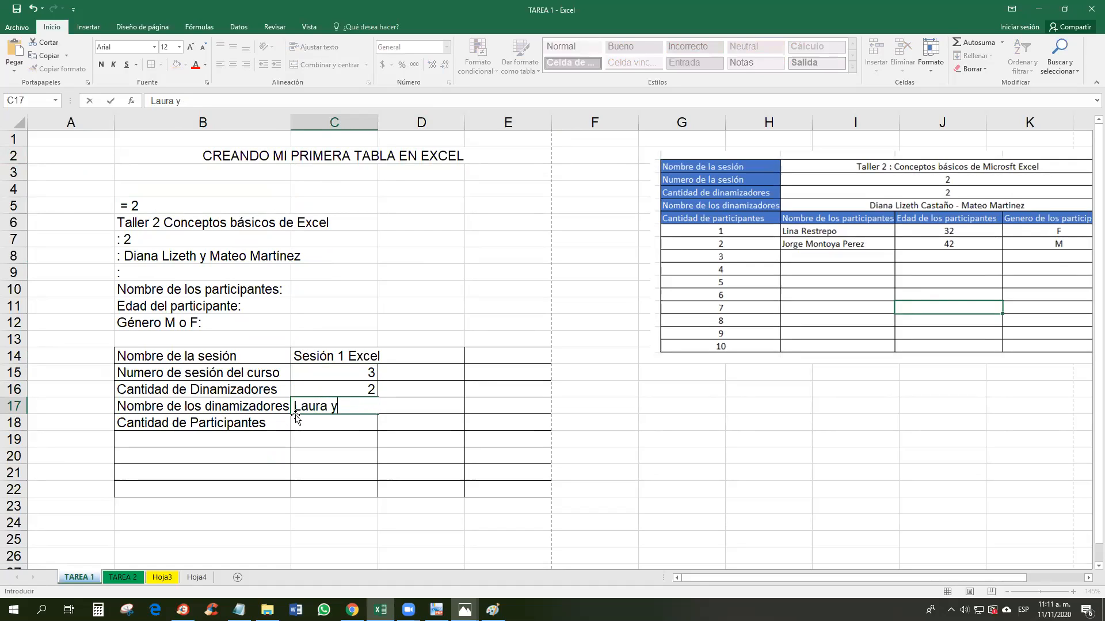
pyautogui.press('Return')
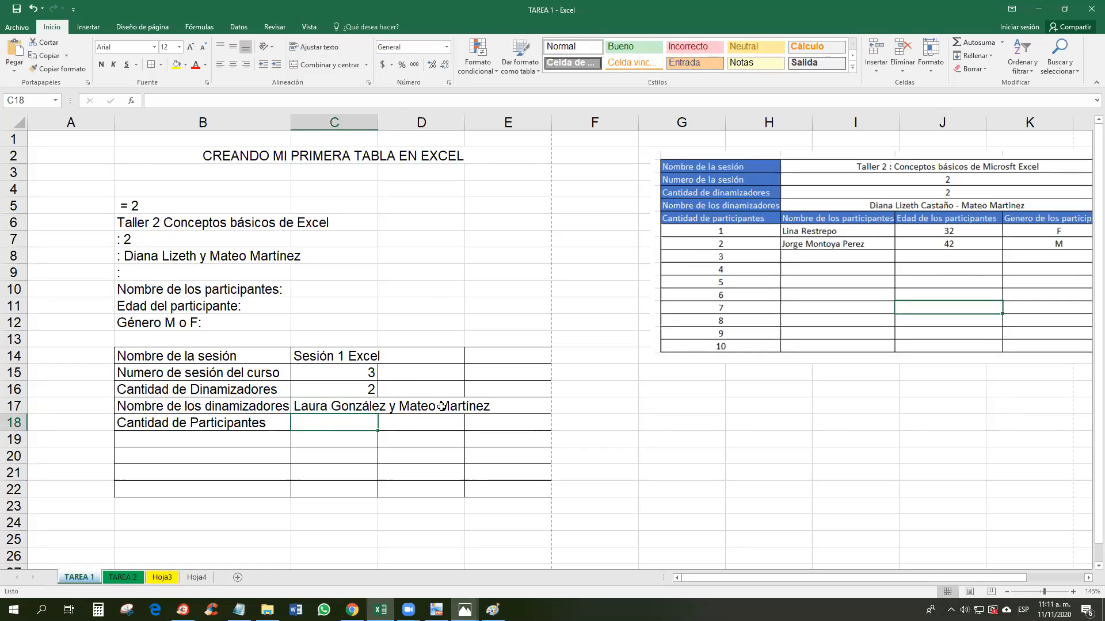
# Step: Try widening column C to fit the facilitators' names, then undo the change
pyautogui.click(396, 423)
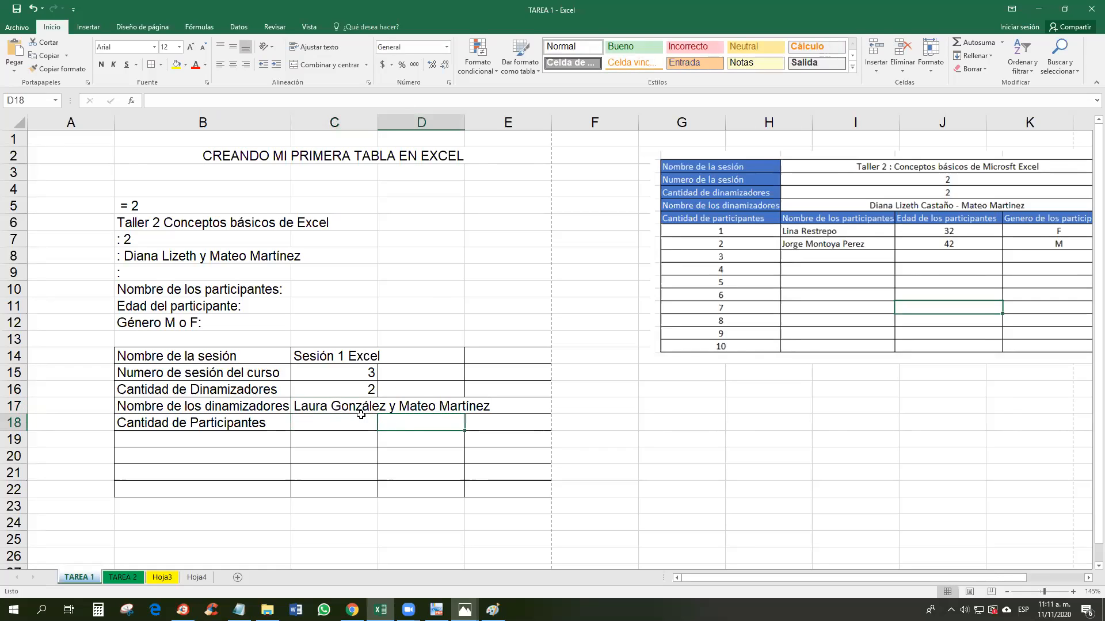
pyautogui.doubleClick(378, 118)
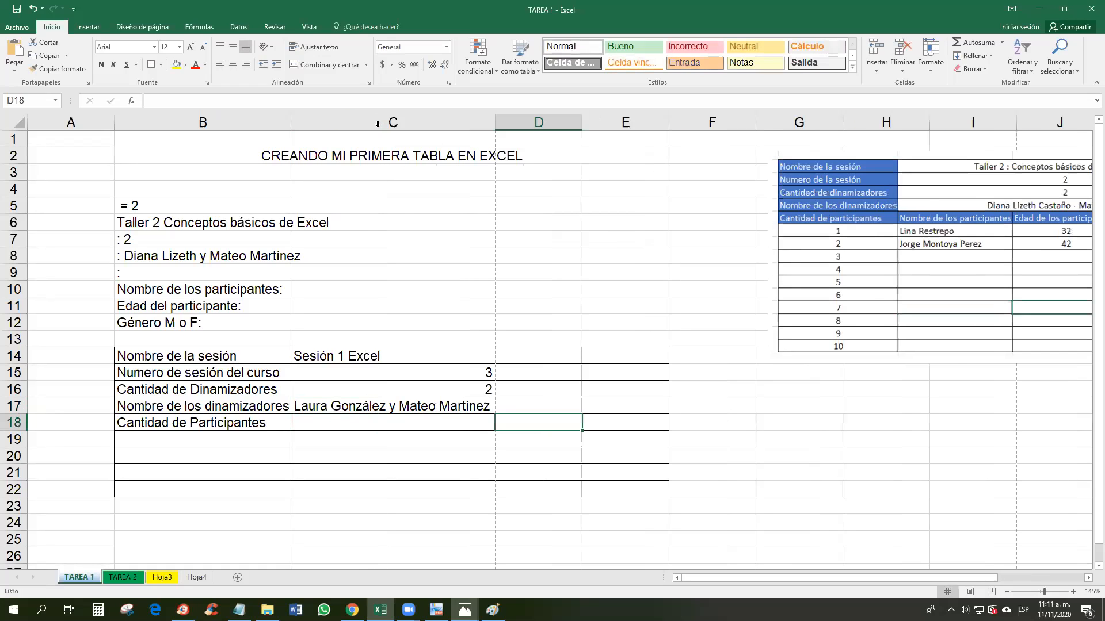
pyautogui.hotkey('ctrl', 'z')
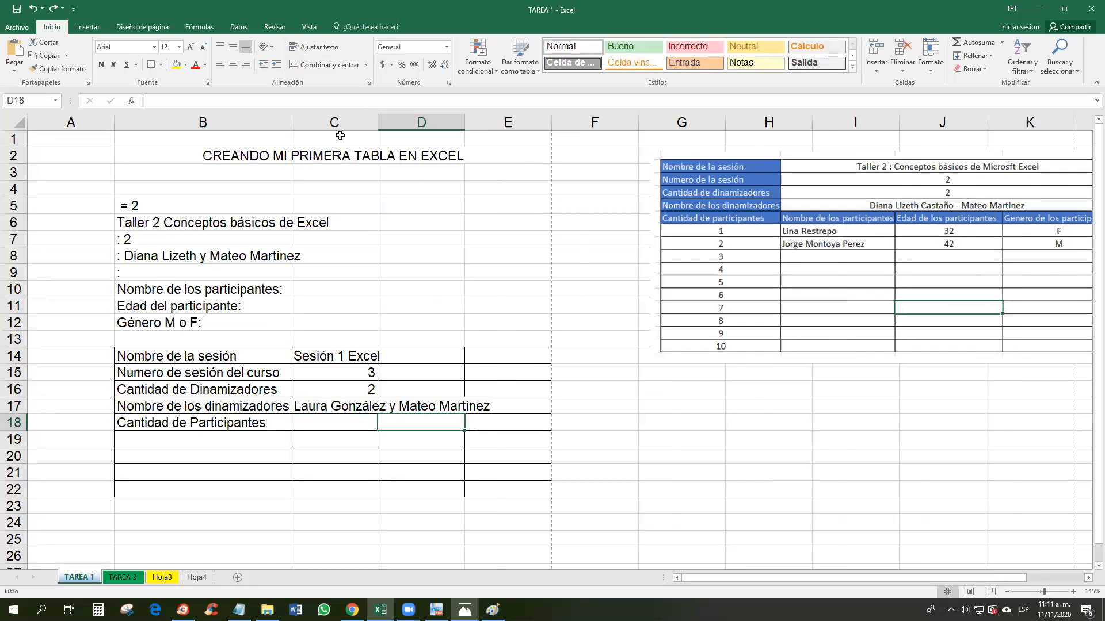
pyautogui.moveTo(378, 119); pyautogui.dragTo(533, 123)
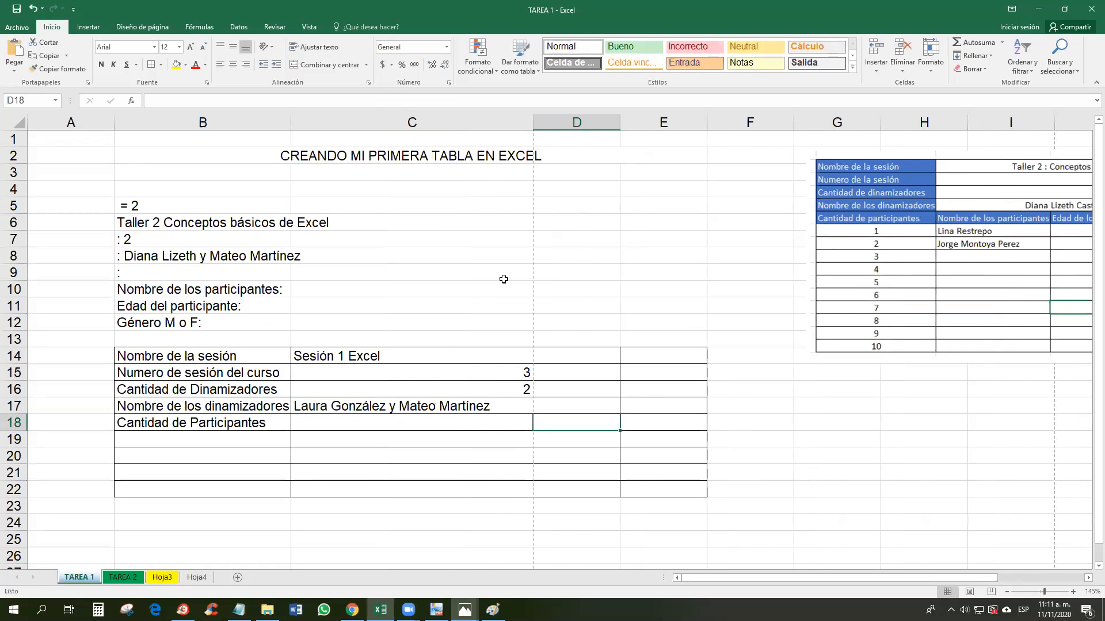
pyautogui.click(582, 405)
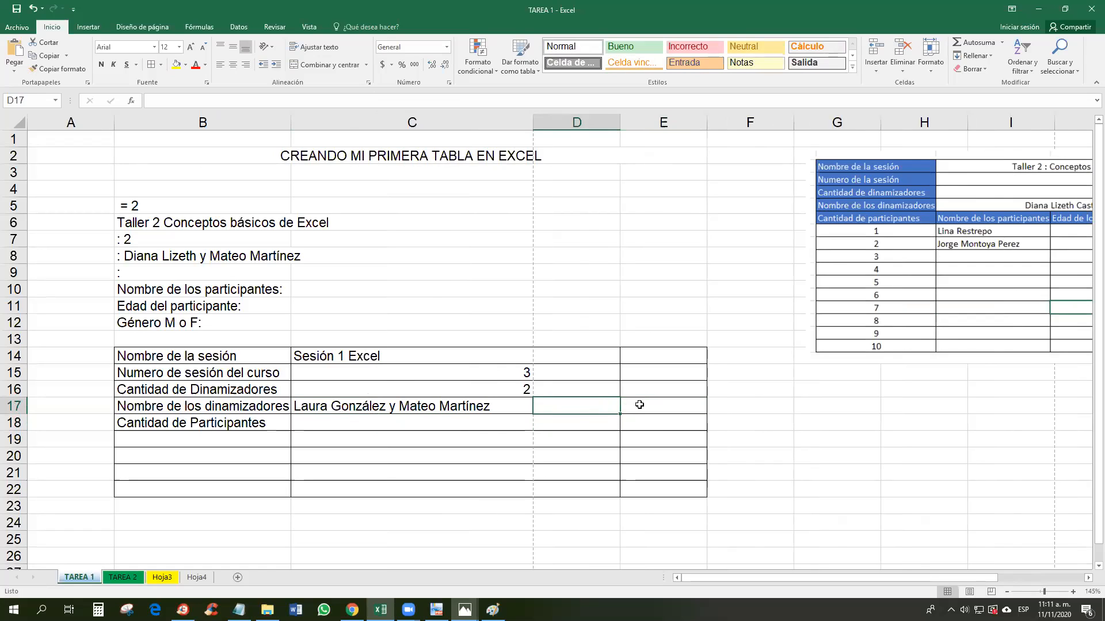
pyautogui.click(577, 122)
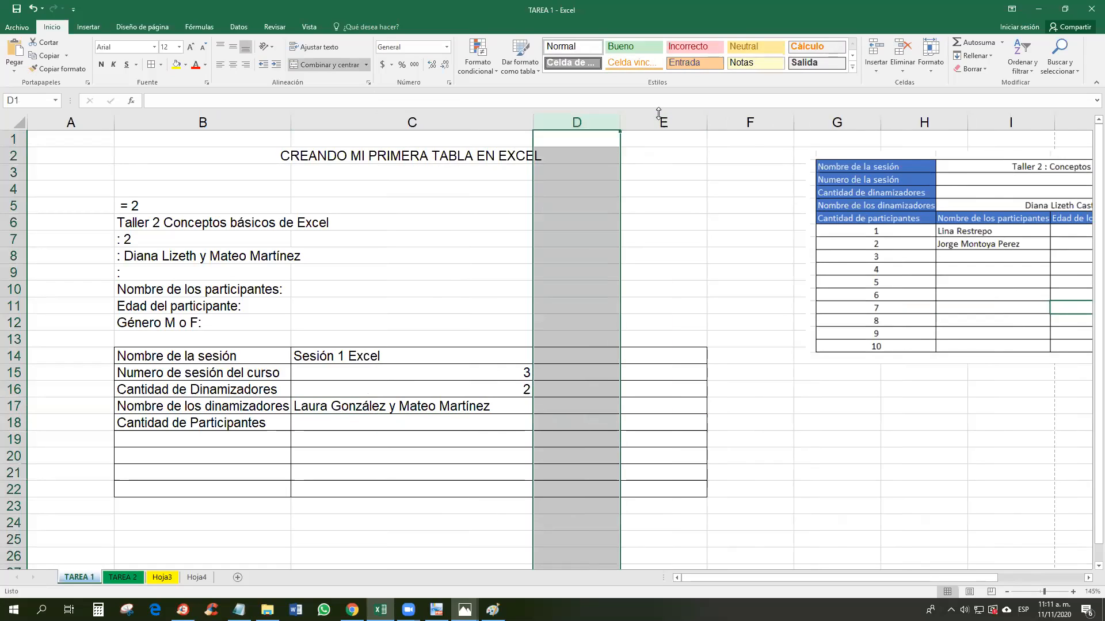
pyautogui.click(500, 415)
pyautogui.hotkey('ctrl', 'z')
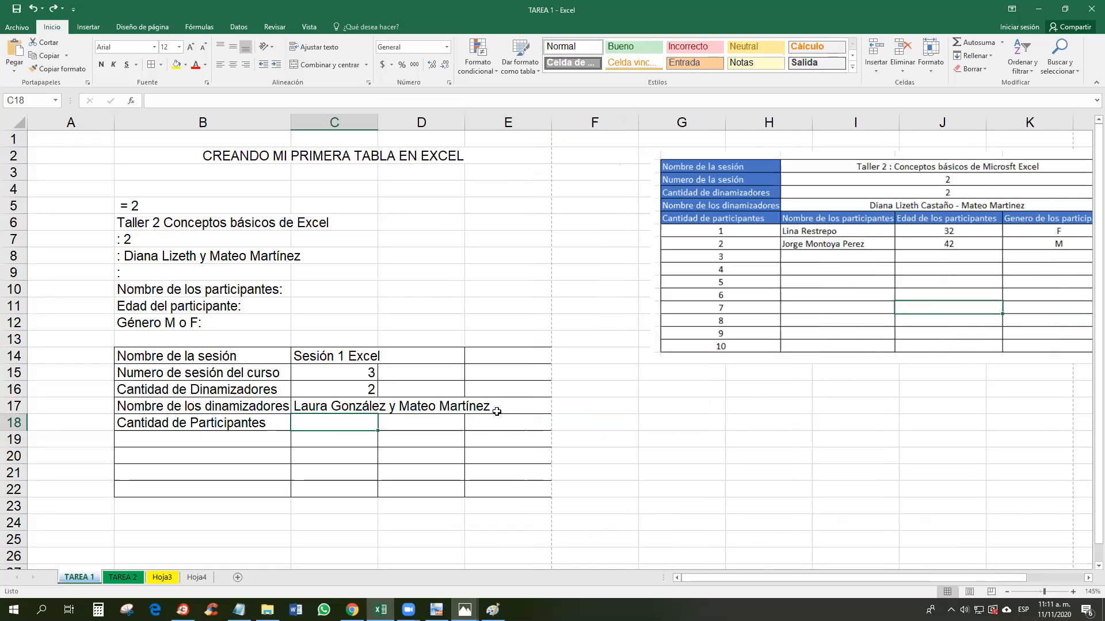
# Step: Merge and centre the facilitators' names across C17:E17
pyautogui.moveTo(332, 406); pyautogui.dragTo(496, 407)
pyautogui.hscroll(2, 941, 569)
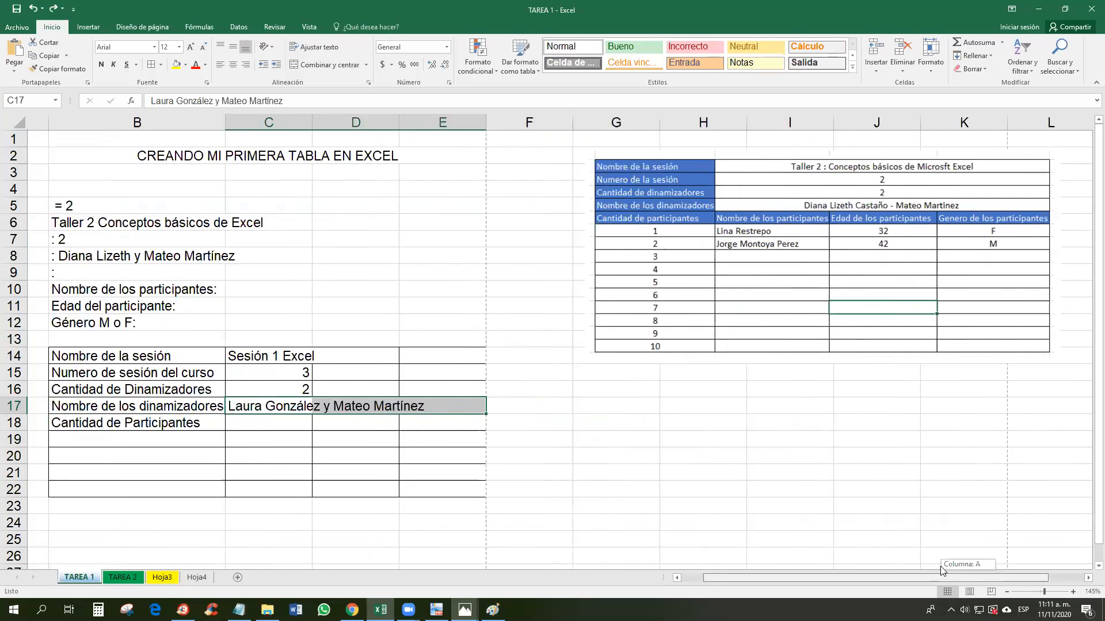
pyautogui.moveTo(941, 570); pyautogui.dragTo(921, 570)
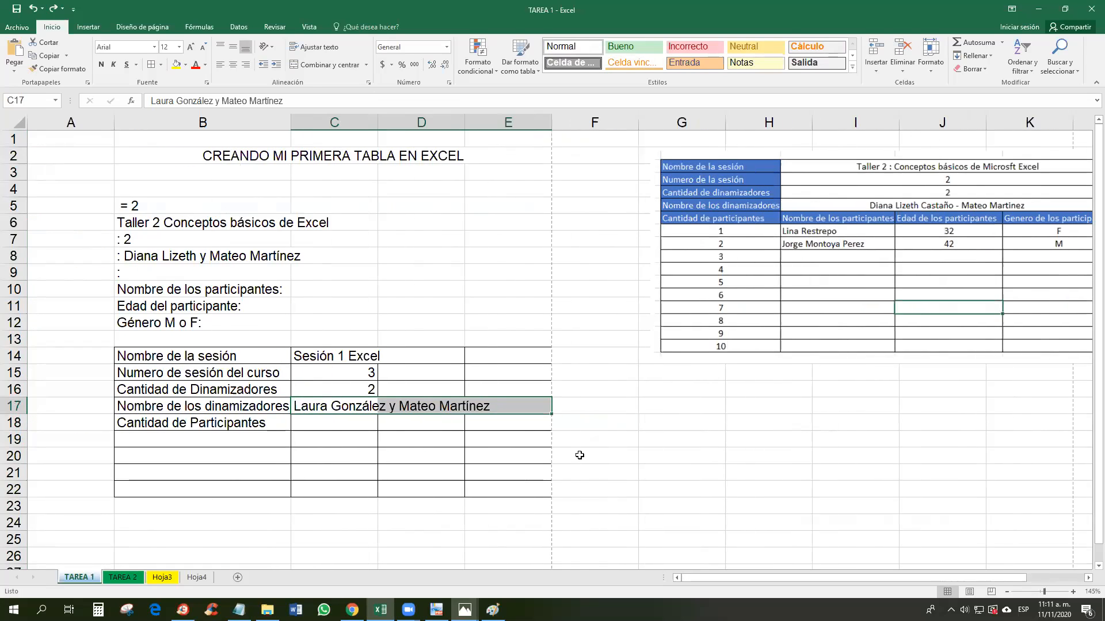
pyautogui.click(323, 67)
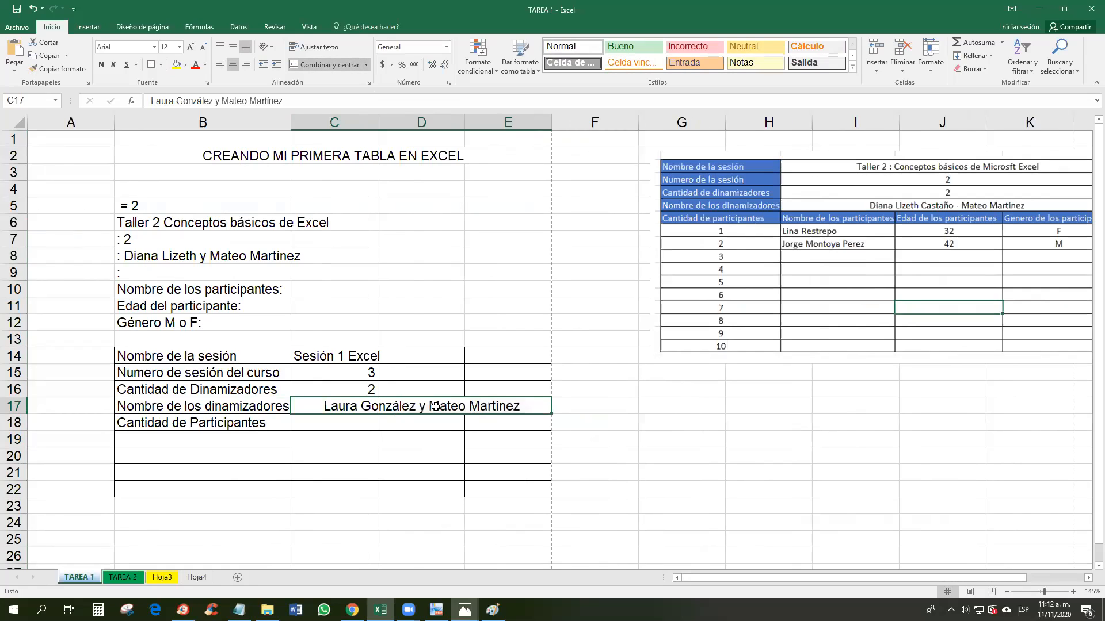
# Step: Merge and centre C16:E16 and C15:E15, then undo both merges
pyautogui.click(350, 389)
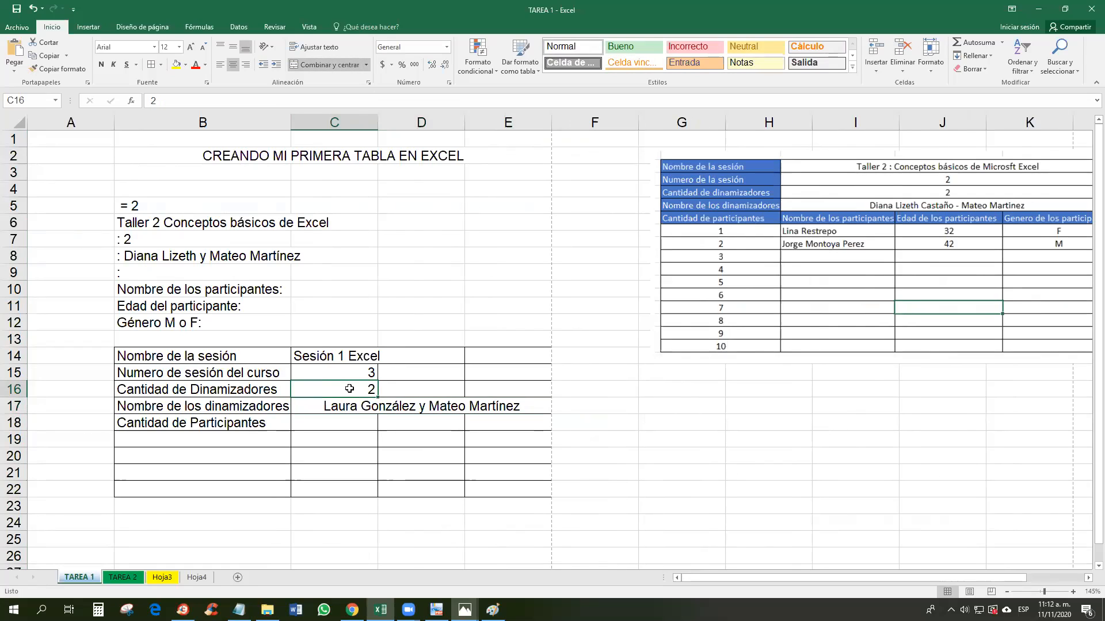
pyautogui.moveTo(493, 385); pyautogui.dragTo(360, 388)
pyautogui.click(361, 388)
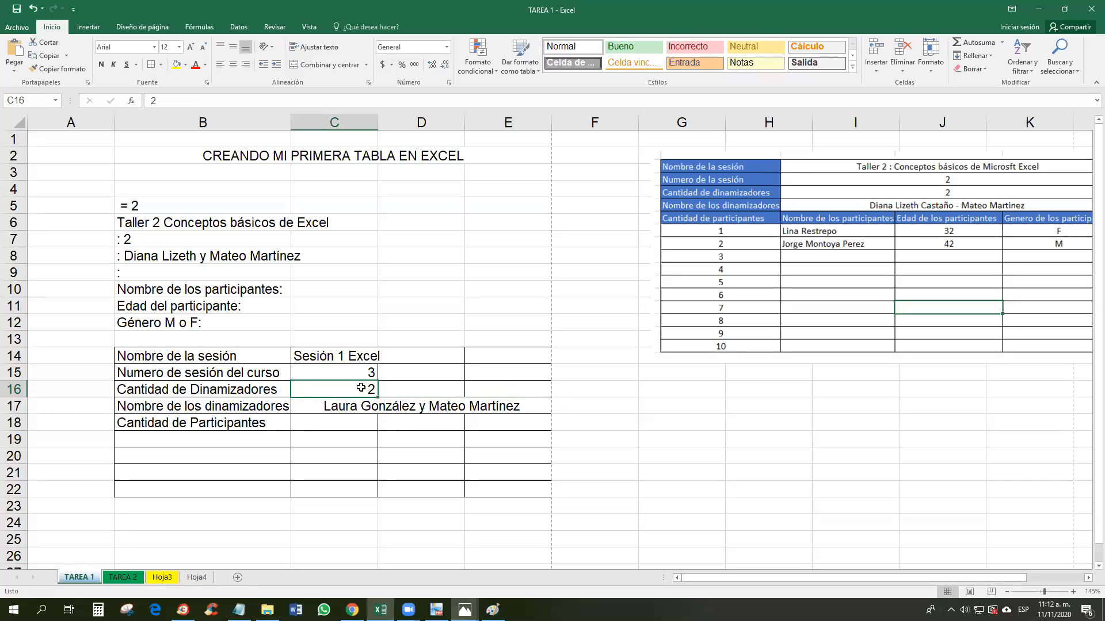
pyautogui.moveTo(361, 388); pyautogui.dragTo(492, 384)
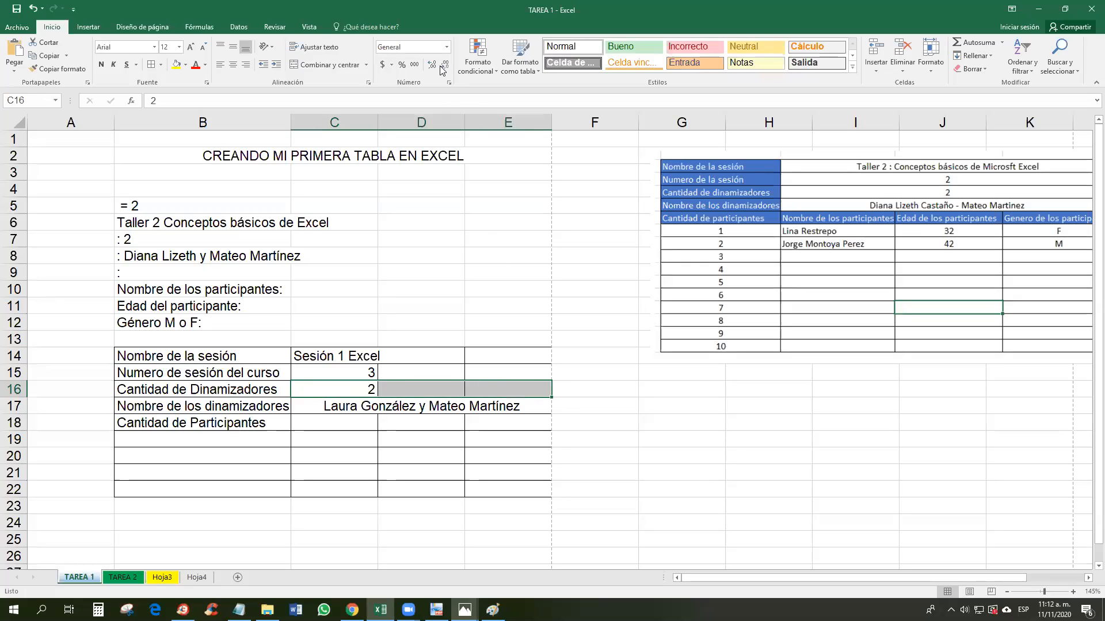
pyautogui.click(338, 68)
pyautogui.moveTo(358, 371); pyautogui.dragTo(484, 368)
pyautogui.click(331, 63)
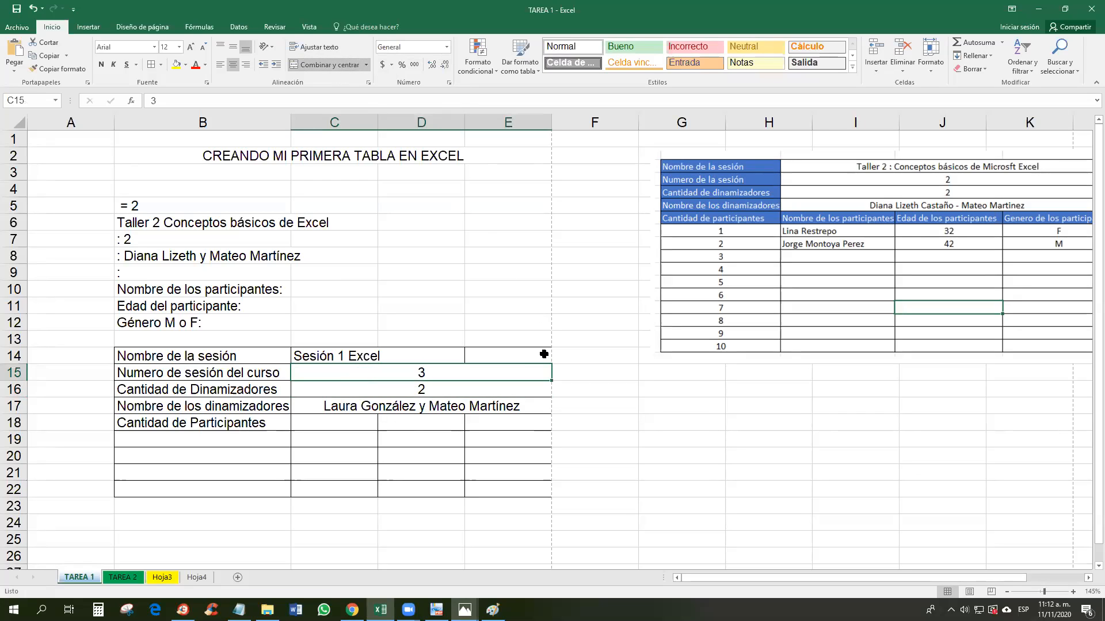
pyautogui.hotkey('ctrl', 'z')
pyautogui.hotkey('ctrl', 'z')
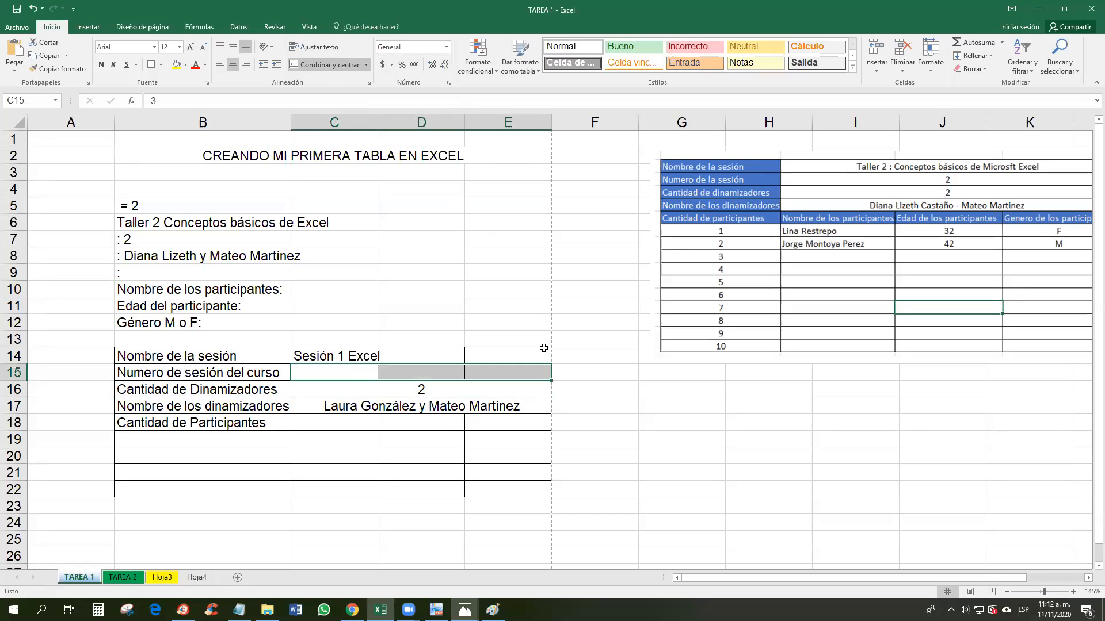
pyautogui.hotkey('ctrl', 'z')
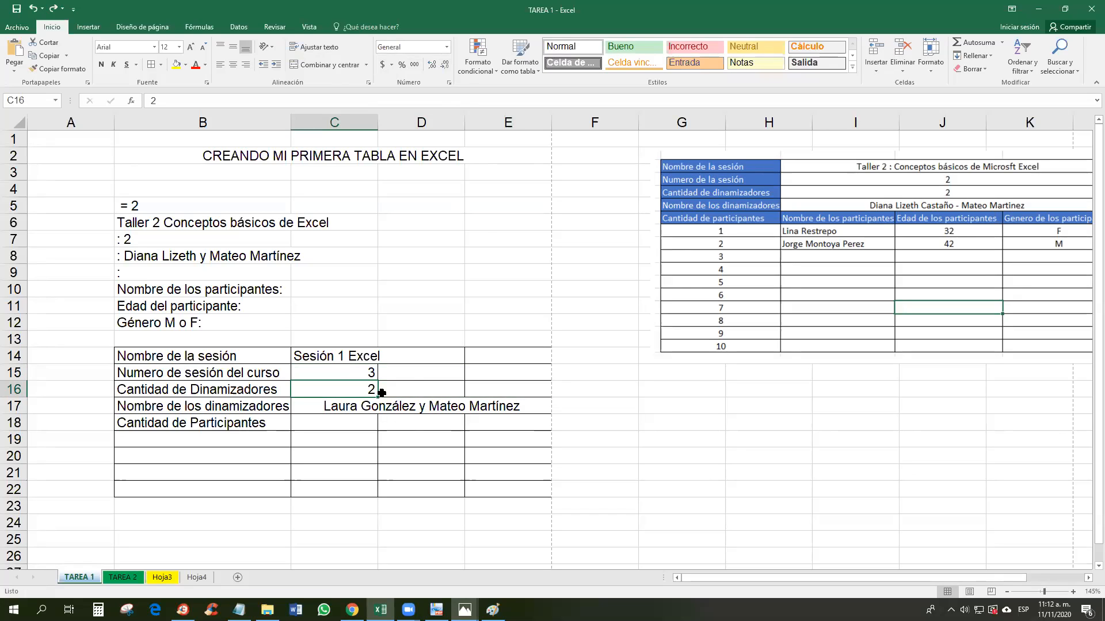
# Step: Clear the 3 and 2 from C15:C16 and merge and centre Sesión 1 Excel across C14:E14
pyautogui.click(370, 373)
pyautogui.press('Delete')
pyautogui.click(363, 389)
pyautogui.press('Delete')
pyautogui.moveTo(316, 356); pyautogui.dragTo(504, 355)
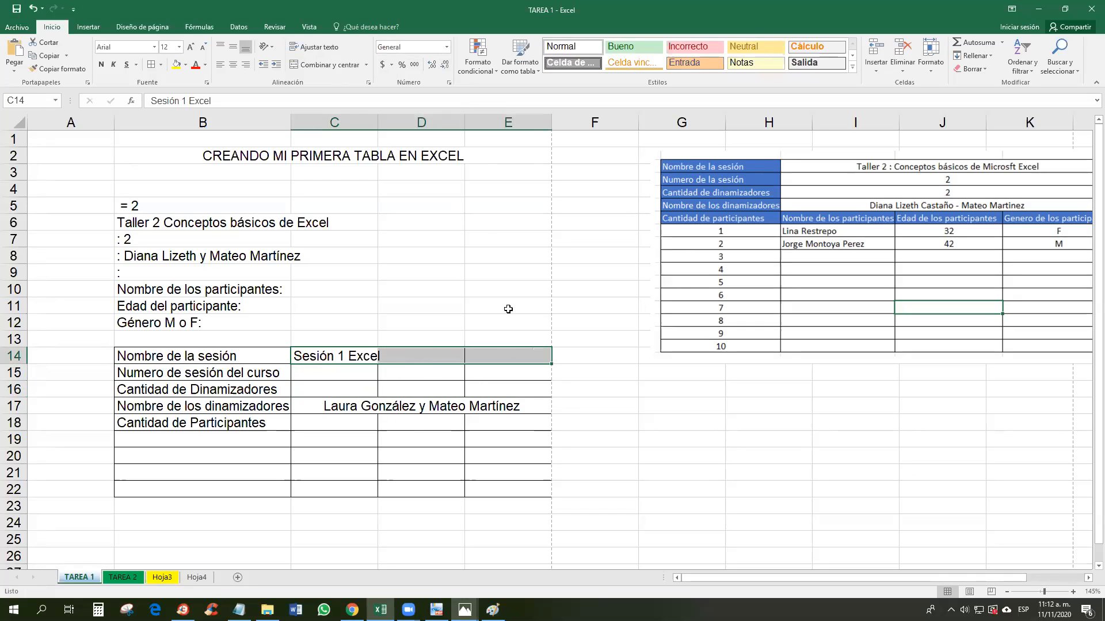
pyautogui.click(327, 64)
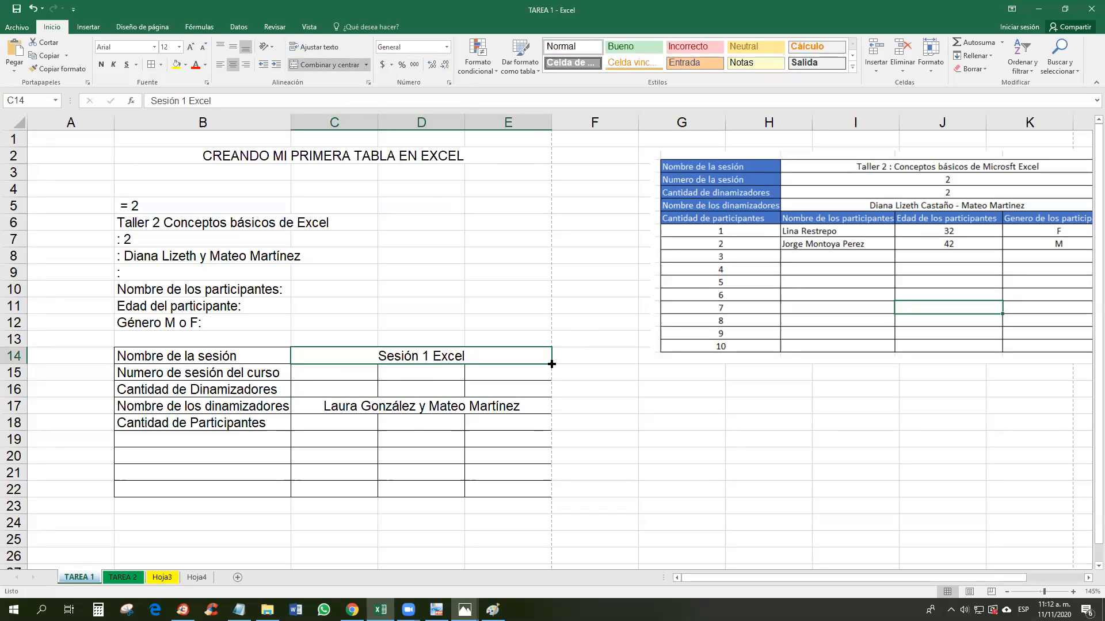
# Step: Copy the merged C–E layout down to rows 15 and 16, clearing the copied session name
pyautogui.click(422, 384)
pyautogui.click(420, 358)
pyautogui.moveTo(552, 363); pyautogui.dragTo(556, 494)
pyautogui.click(567, 341)
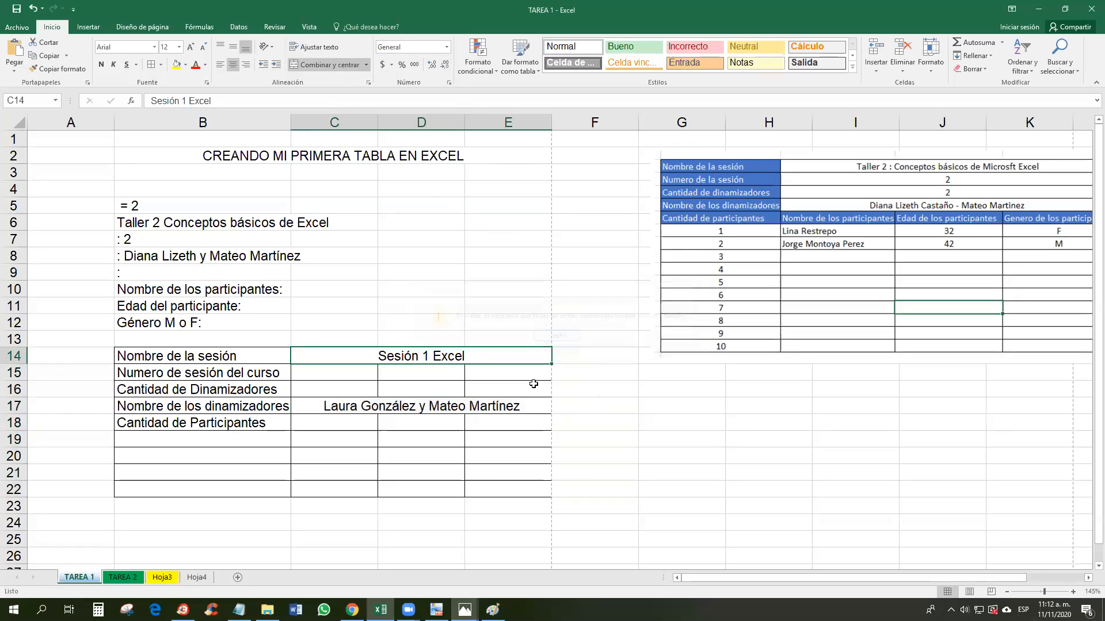
pyautogui.click(474, 404)
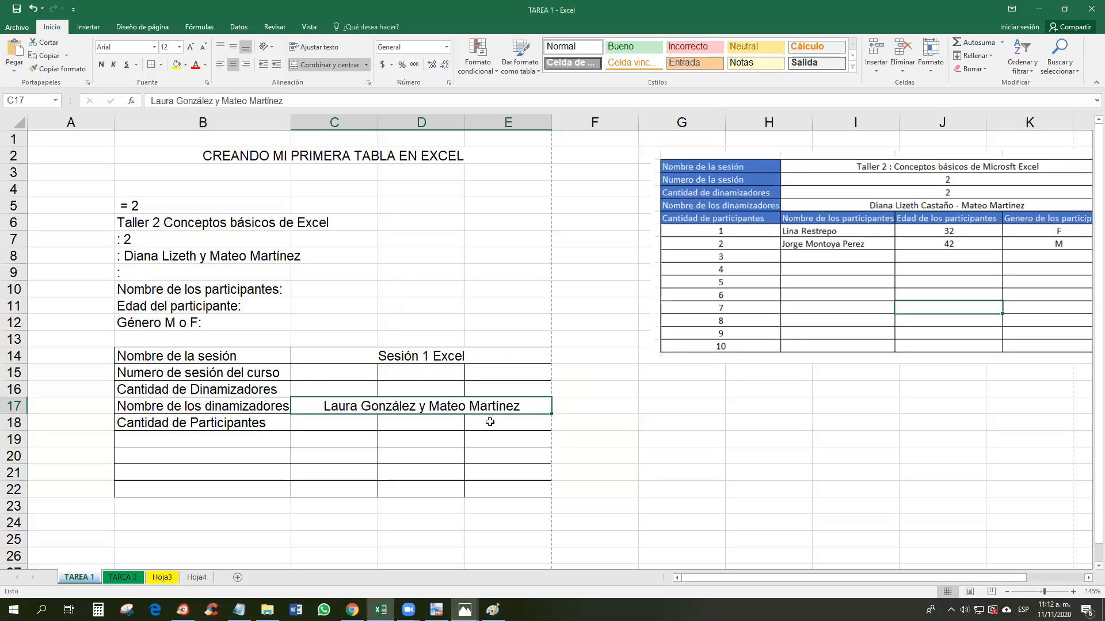
pyautogui.click(521, 356)
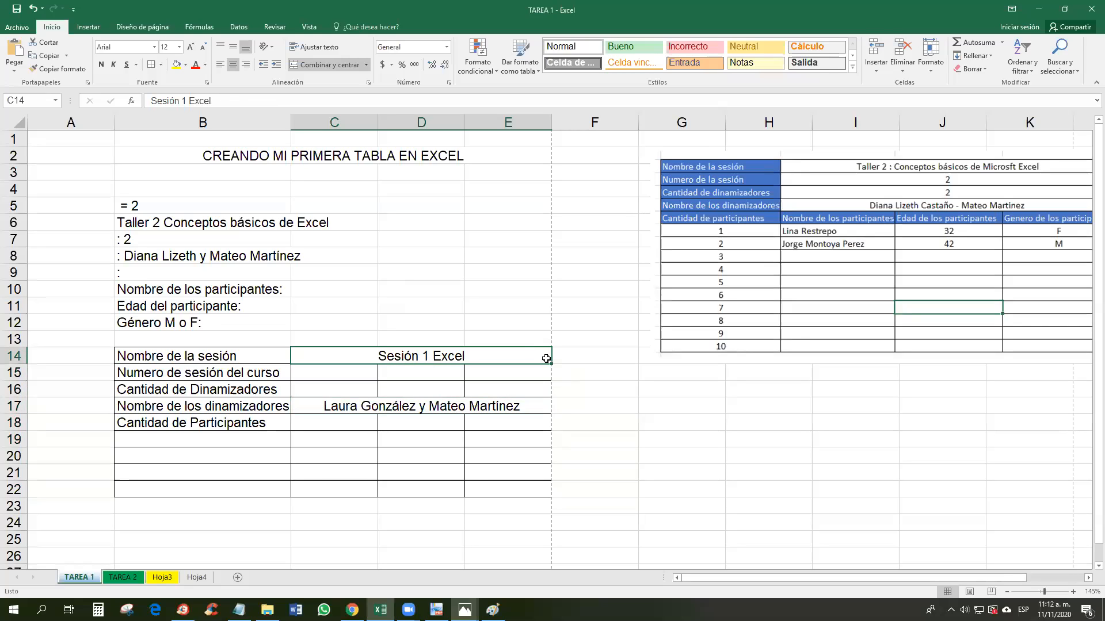
pyautogui.moveTo(551, 364); pyautogui.dragTo(548, 396)
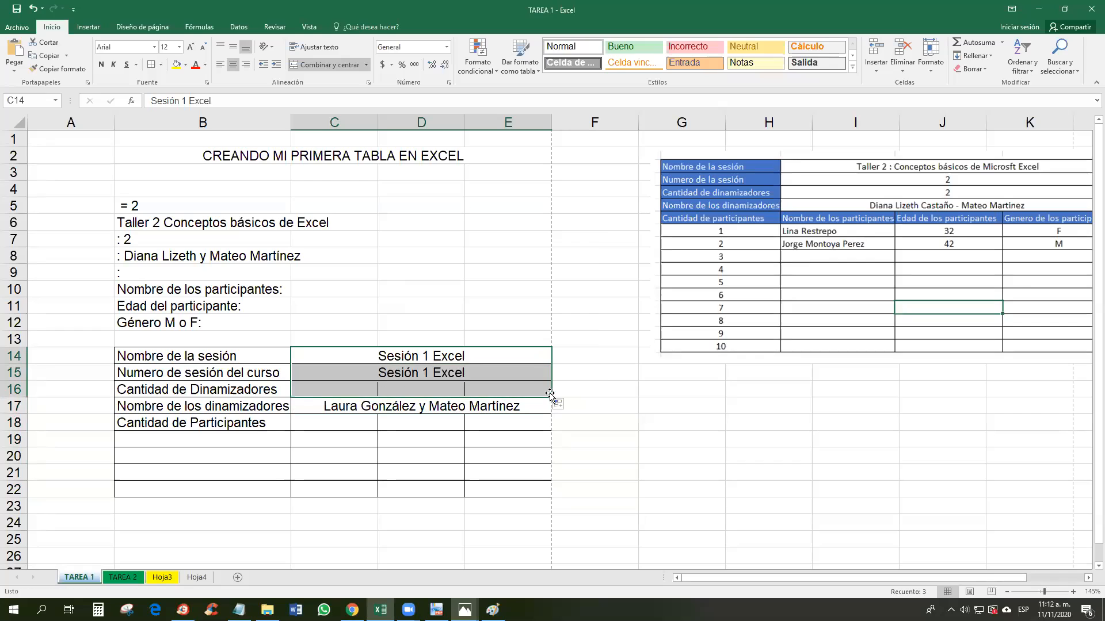
pyautogui.click(438, 383)
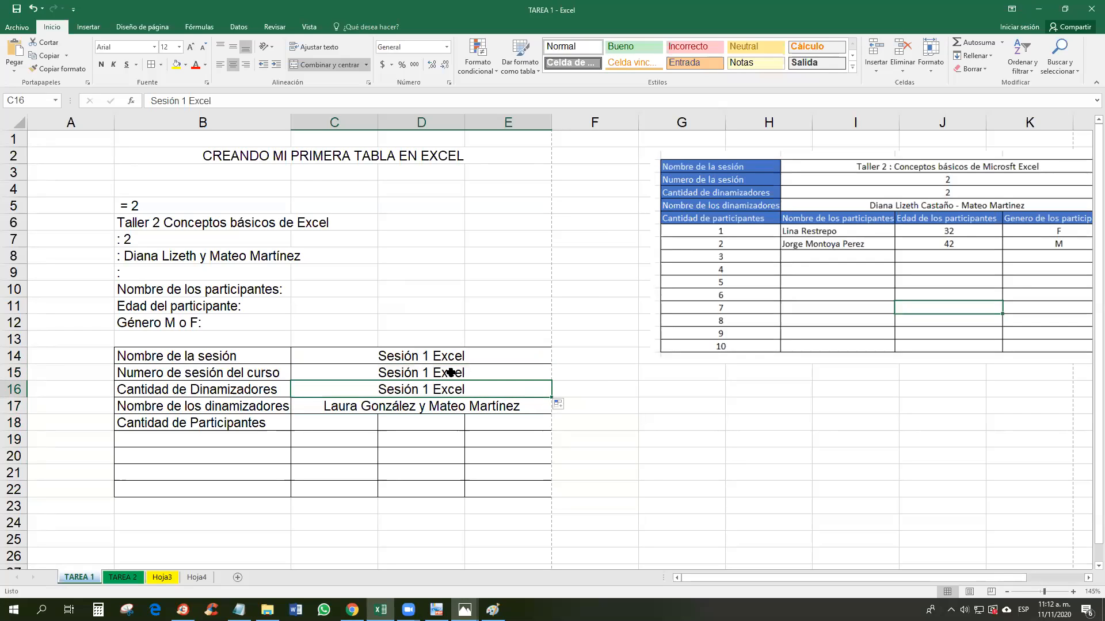
pyautogui.click(451, 373)
pyautogui.click(451, 382)
pyautogui.press('Delete')
# Step: Re-enter 3 in the merged row 15 cell and 2 in row 16
pyautogui.click(452, 376)
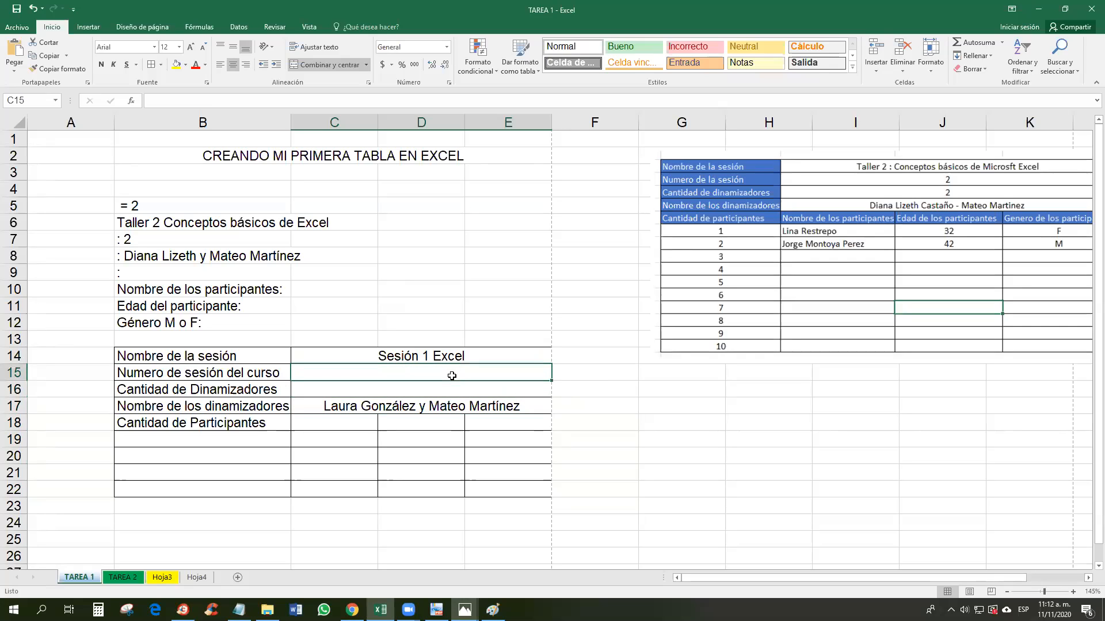
pyautogui.write('3')
pyautogui.click(454, 392)
pyautogui.write('2')
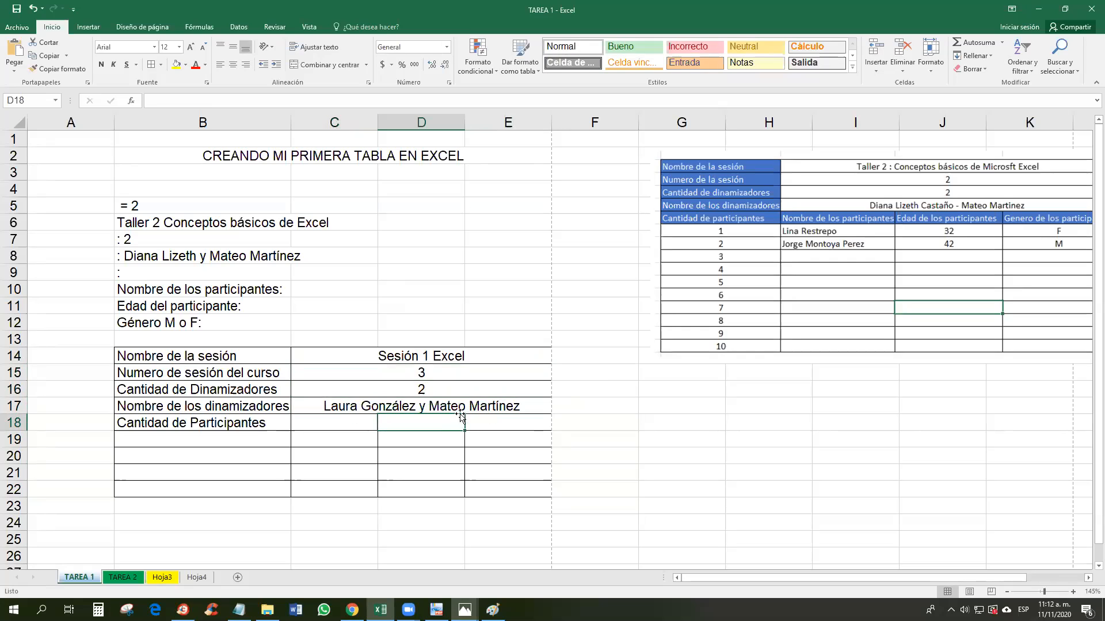
pyautogui.click(464, 406)
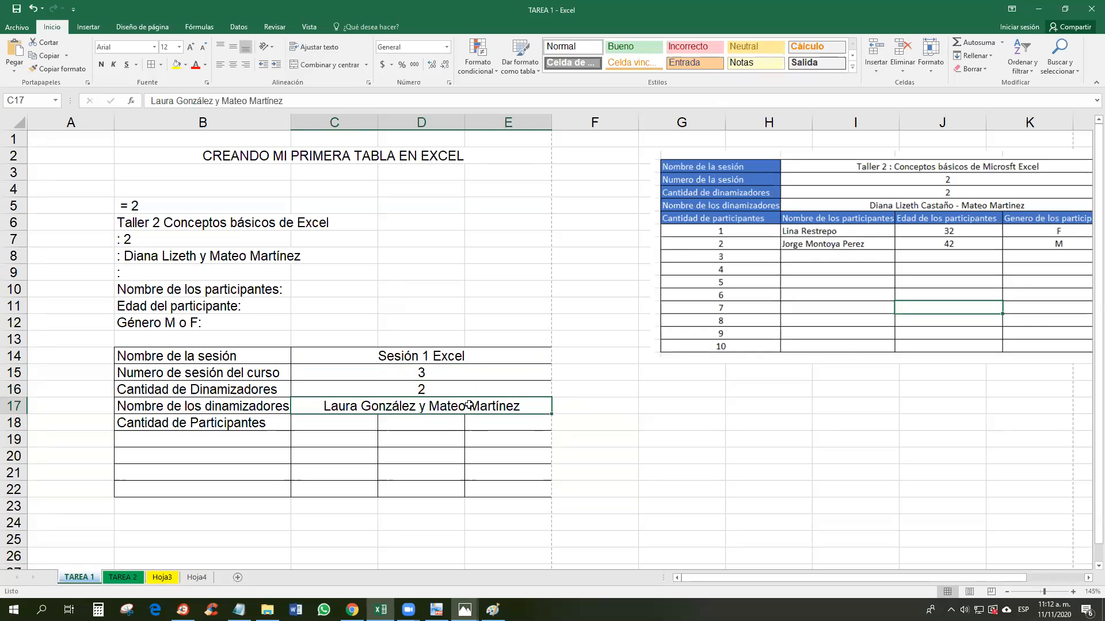
# Step: Move the Nombre de los participantes label from B10 into C18 and widen column C
pyautogui.doubleClick(204, 289)
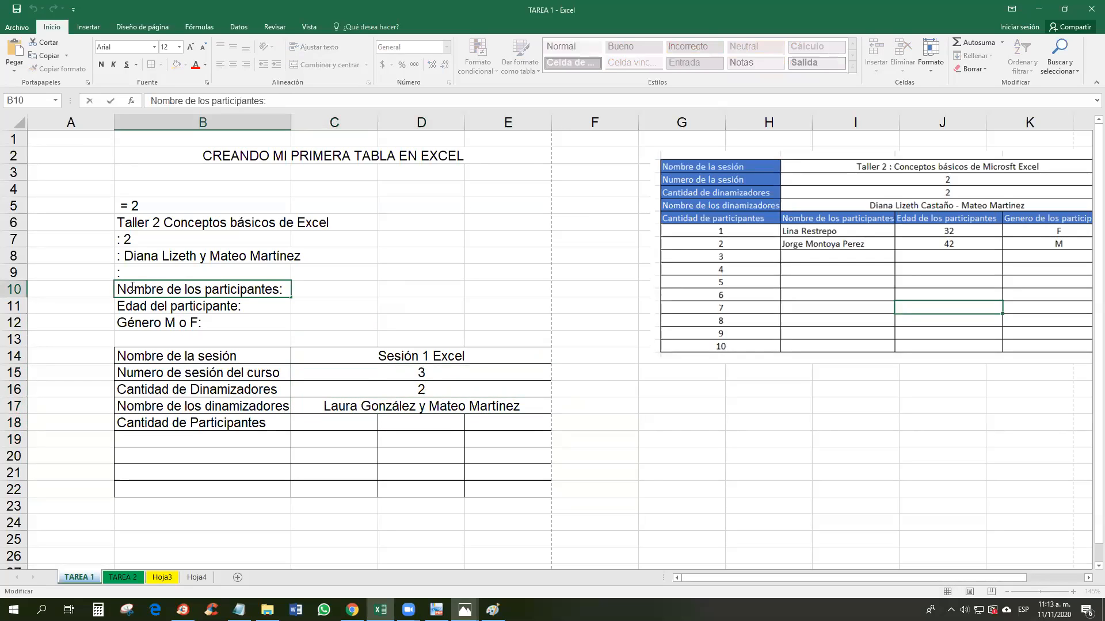
pyautogui.moveTo(119, 288); pyautogui.dragTo(279, 282)
pyautogui.hotkey('ctrl', 'c')
pyautogui.press('BackSpace')
pyautogui.click(350, 424)
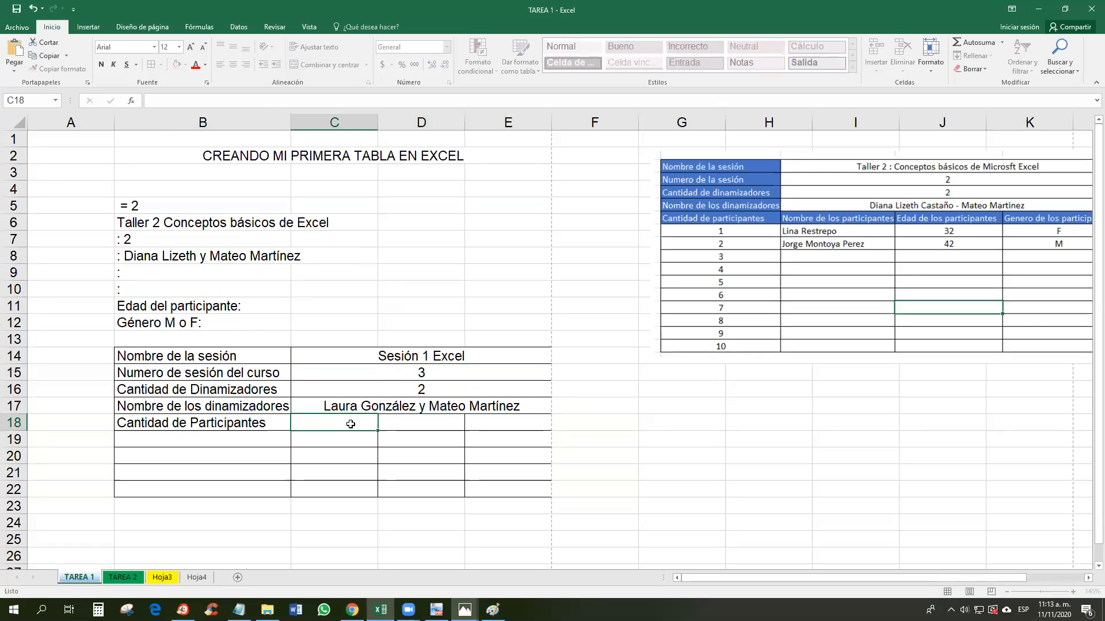
pyautogui.doubleClick(351, 424)
pyautogui.hotkey('ctrl', 'v')
pyautogui.hotkey('ctrl', 'Return')
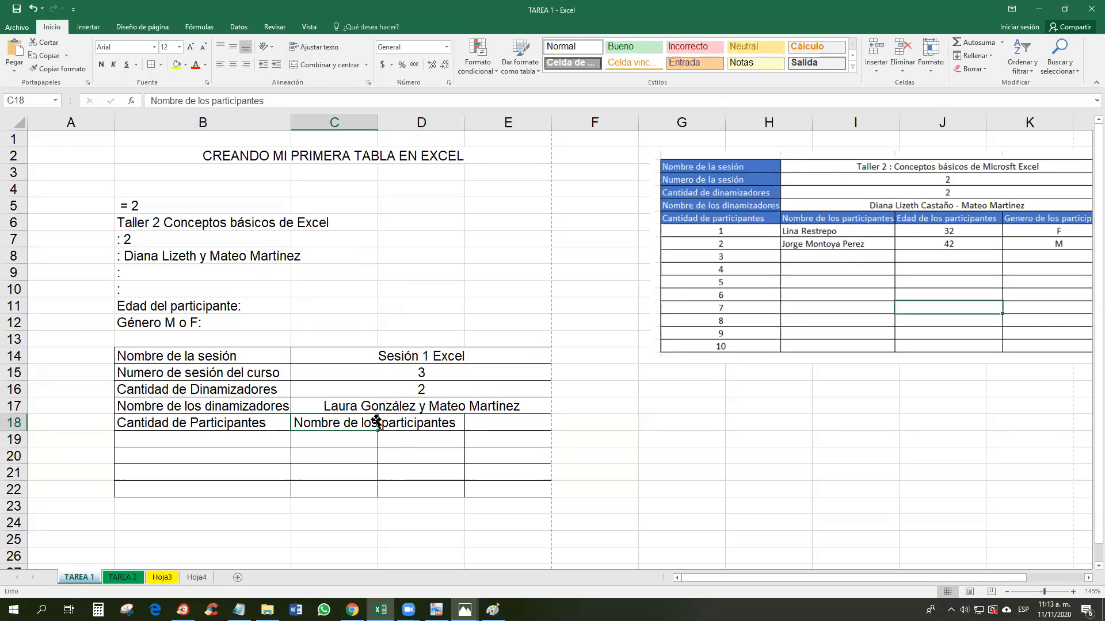
pyautogui.moveTo(377, 122); pyautogui.dragTo(459, 122)
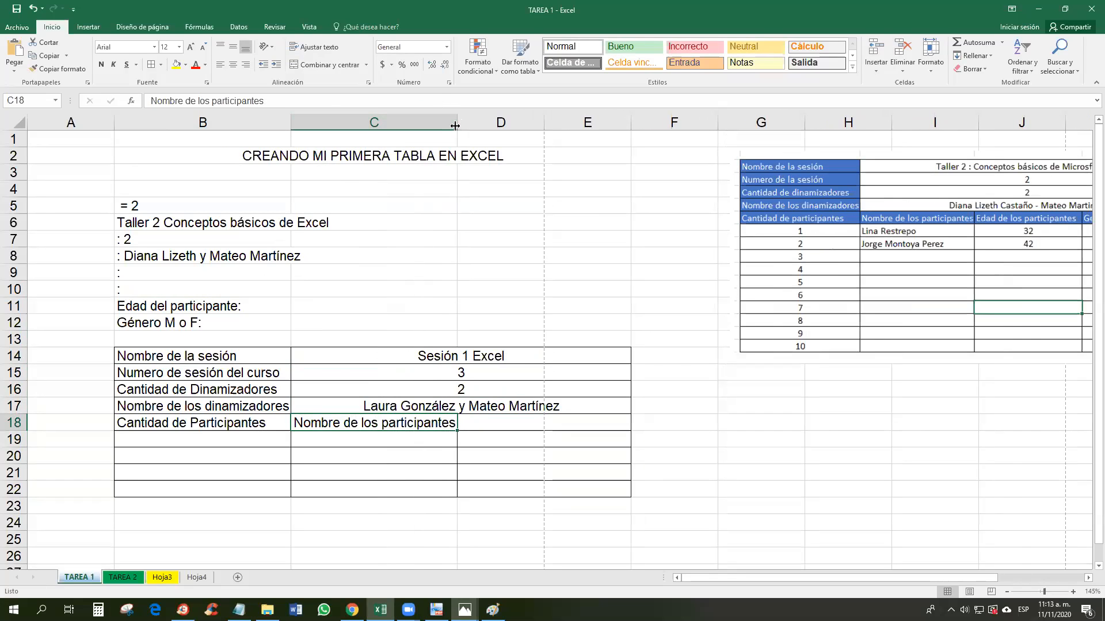
pyautogui.hotkey('ctrl', 'z')
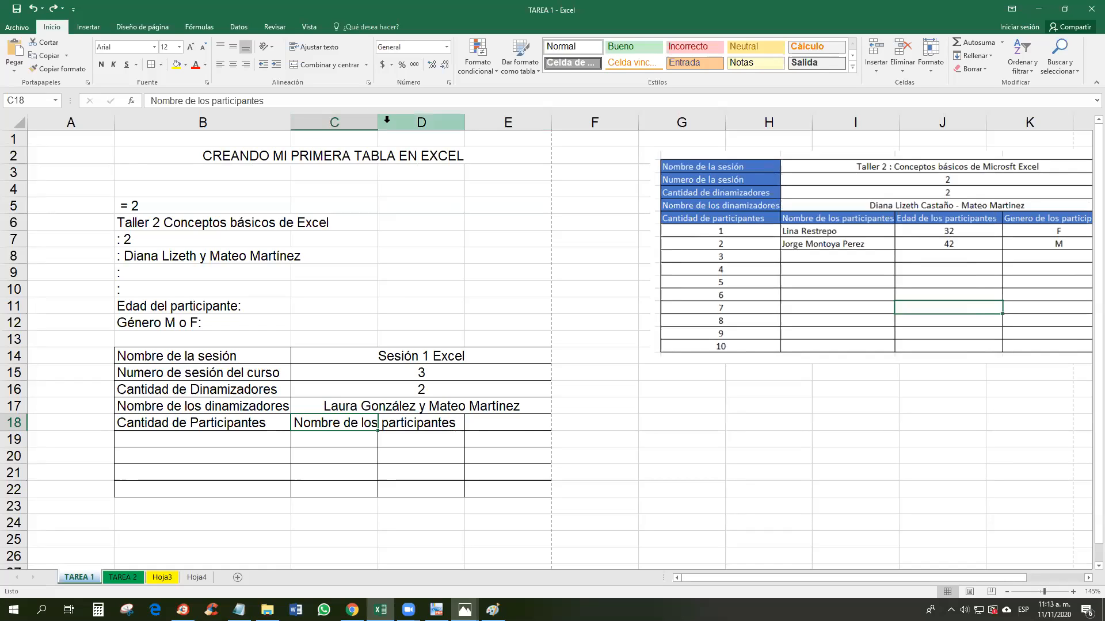
pyautogui.hotkey('ctrl', 'y')
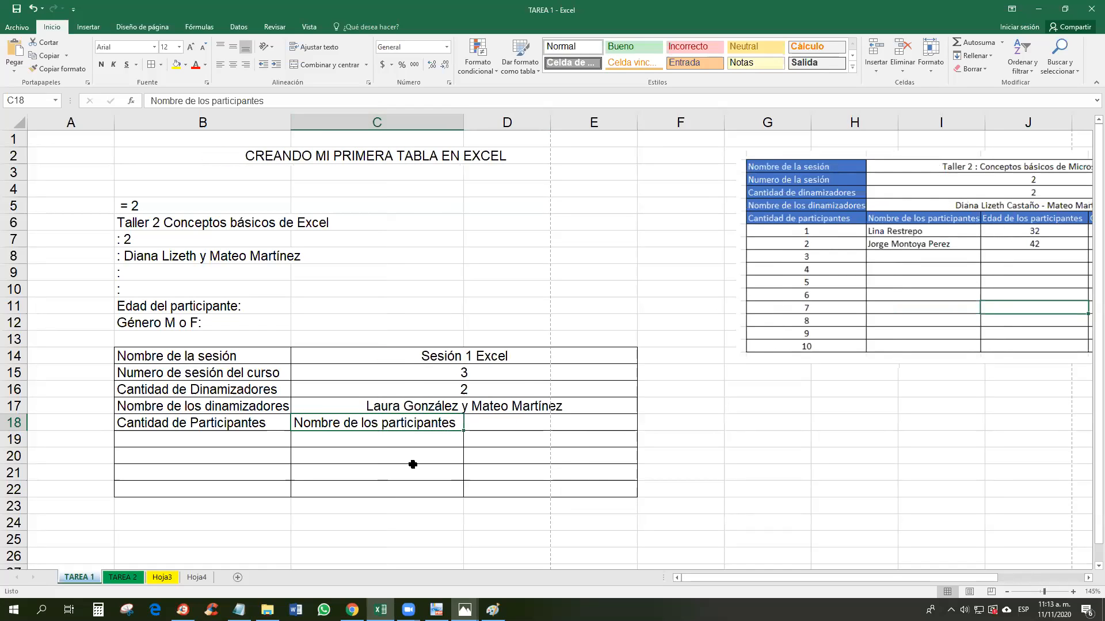
# Step: Move the Edad del participante and Género M o F labels from B11:B12 into D18 and E18
pyautogui.doubleClick(166, 305)
pyautogui.moveTo(117, 305); pyautogui.dragTo(239, 306)
pyautogui.hotkey('ctrl', 'c')
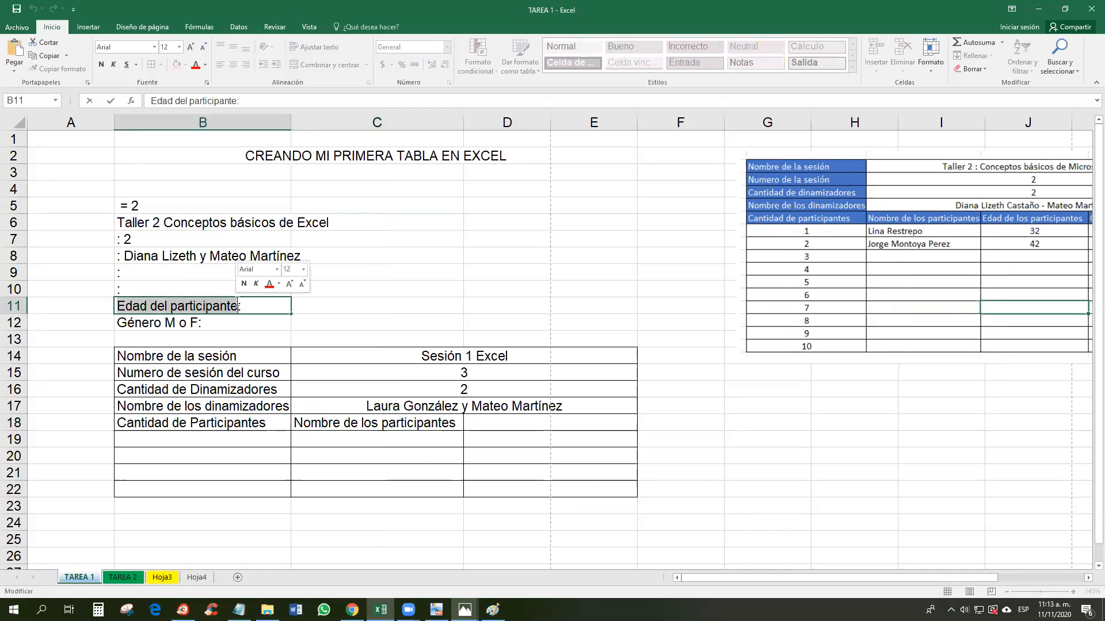
pyautogui.press('Delete')
pyautogui.click(508, 423)
pyautogui.hotkey('ctrl', 'v')
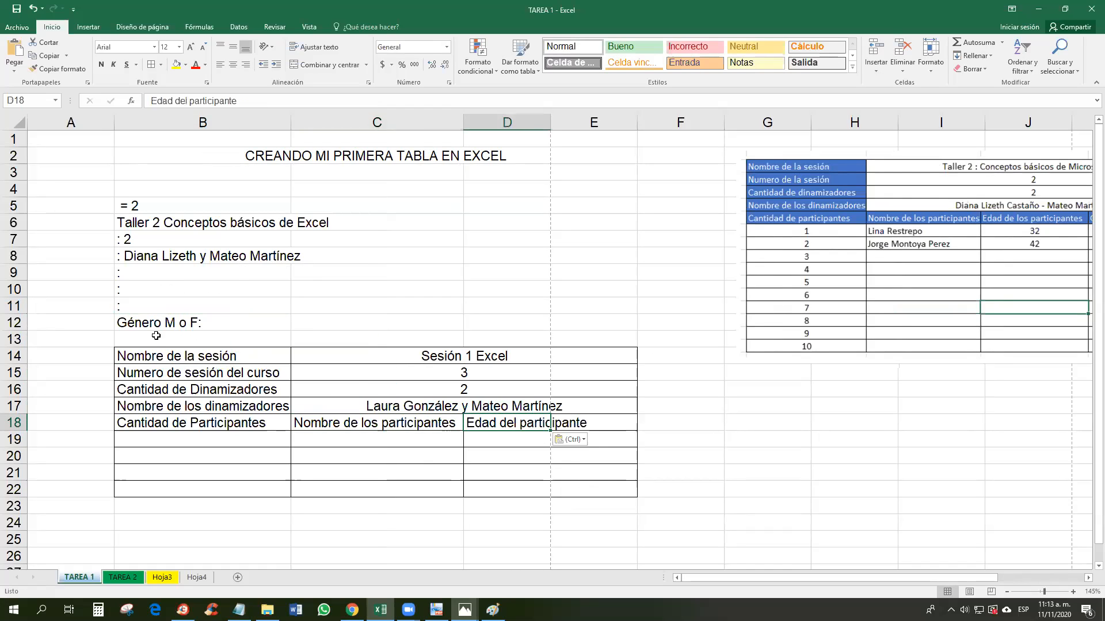
pyautogui.click(159, 325)
pyautogui.moveTo(118, 324); pyautogui.dragTo(200, 322)
pyautogui.hotkey('ctrl', 'c')
pyautogui.press('Delete')
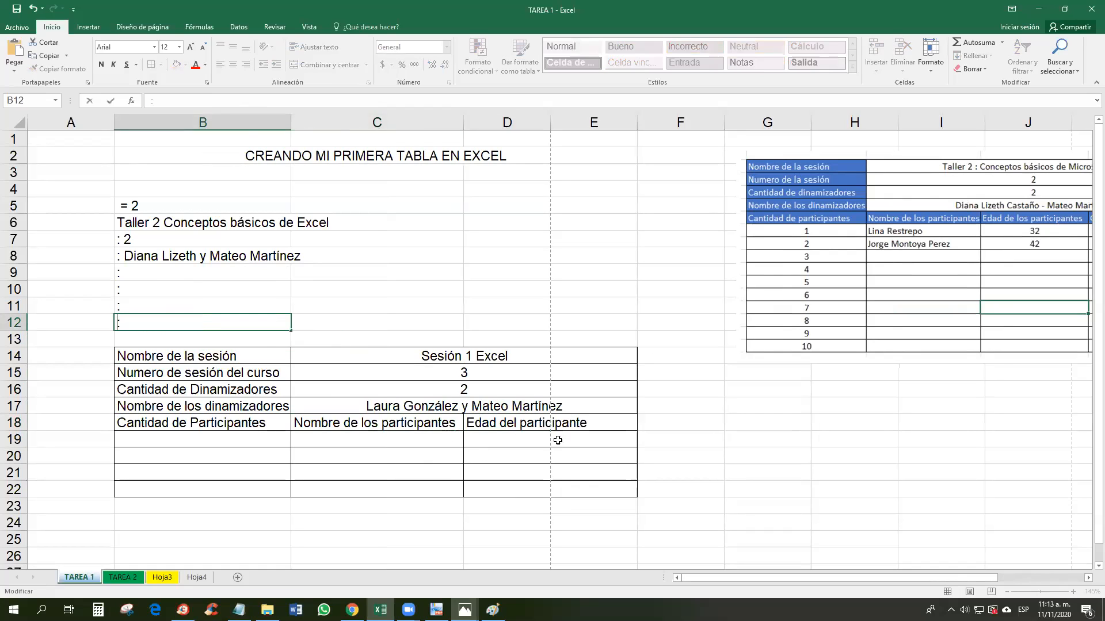
pyautogui.click(622, 424)
pyautogui.hotkey('ctrl', 'v')
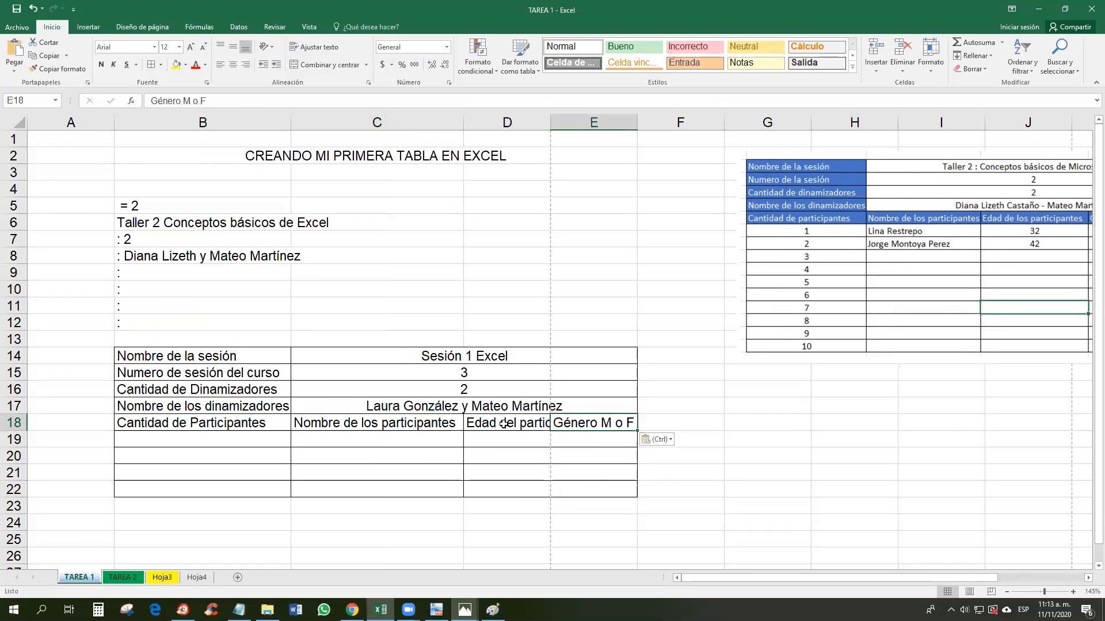
# Step: Autofit column D to fit the Edad del participante header
pyautogui.click(504, 424)
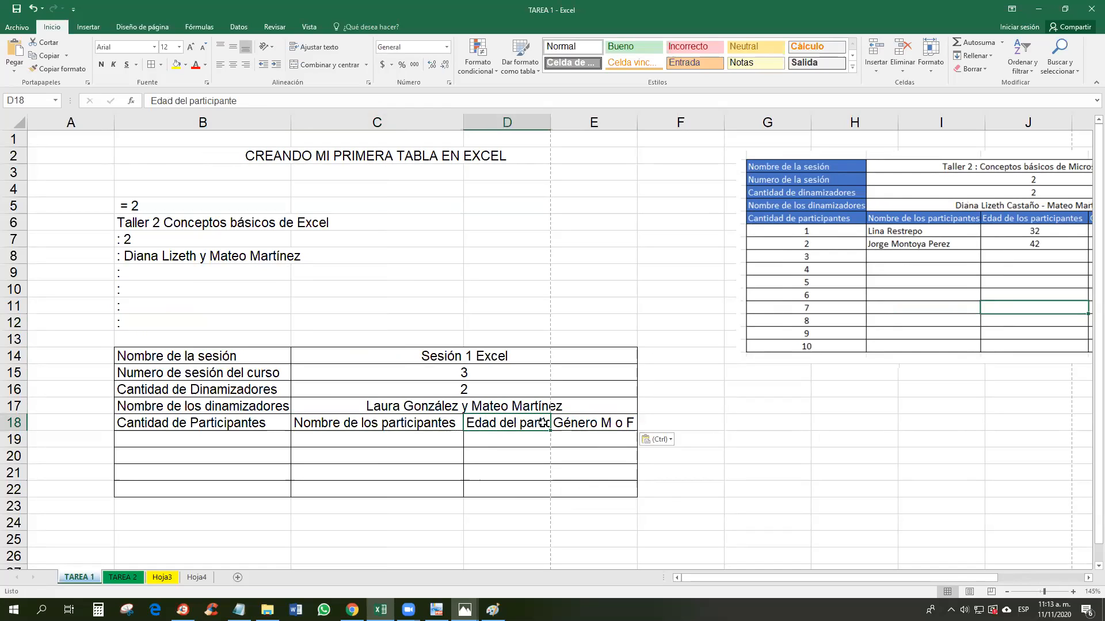
pyautogui.doubleClick(552, 125)
pyautogui.click(570, 448)
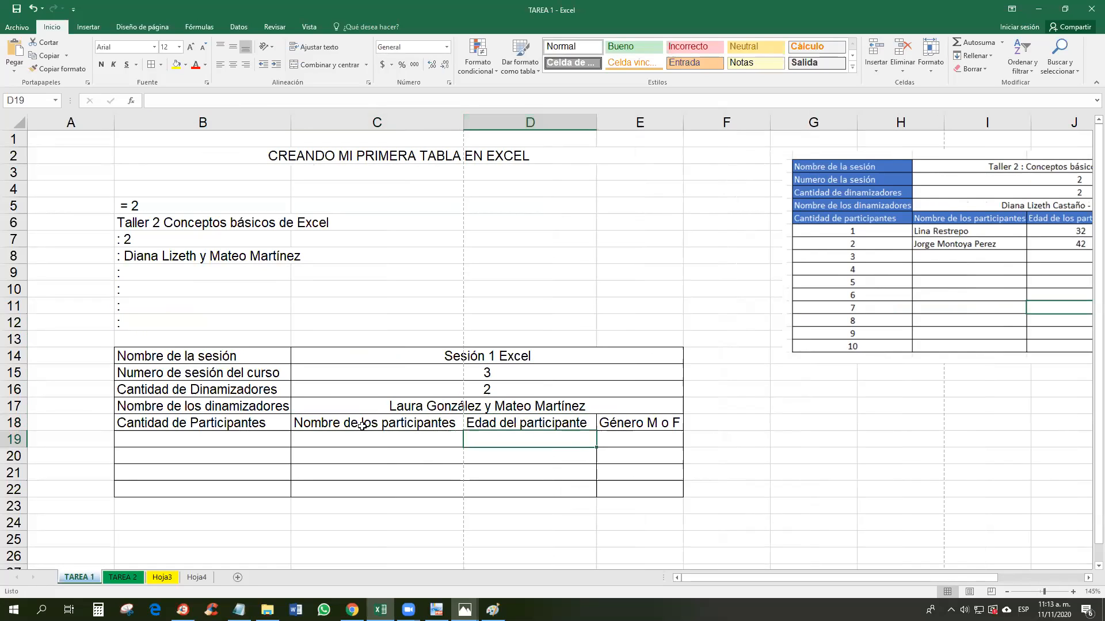
pyautogui.click(620, 422)
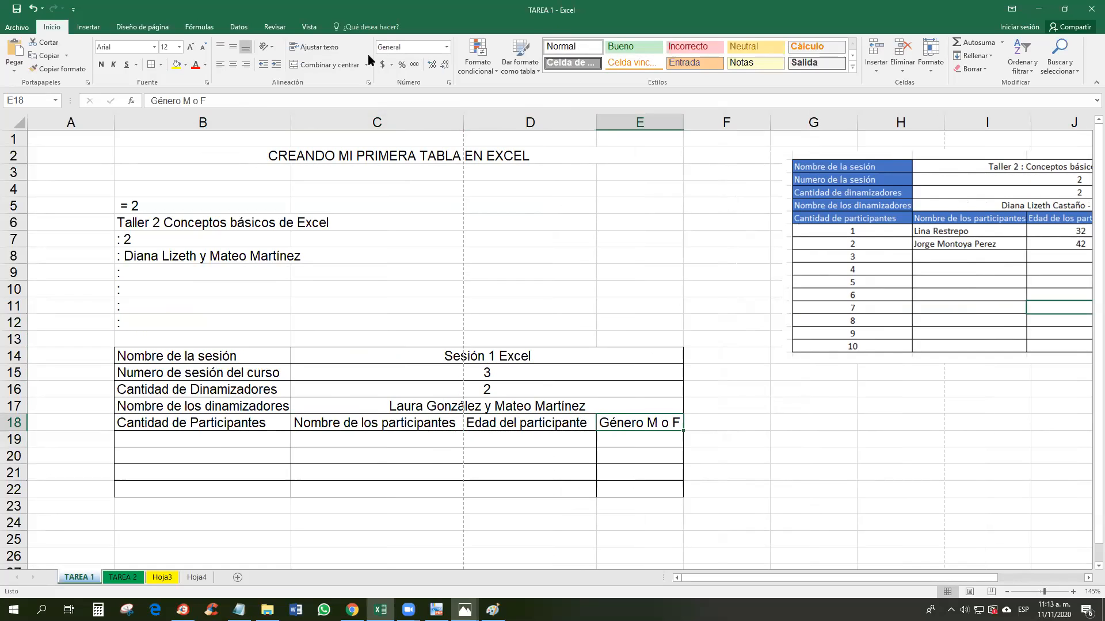
# Step: Enter 1, 2 and 3 in B19:B21 and centre them
pyautogui.click(221, 439)
pyautogui.write('1')
pyautogui.press('Return')
pyautogui.write('2')
pyautogui.press('Return')
pyautogui.write('3')
pyautogui.press('Return')
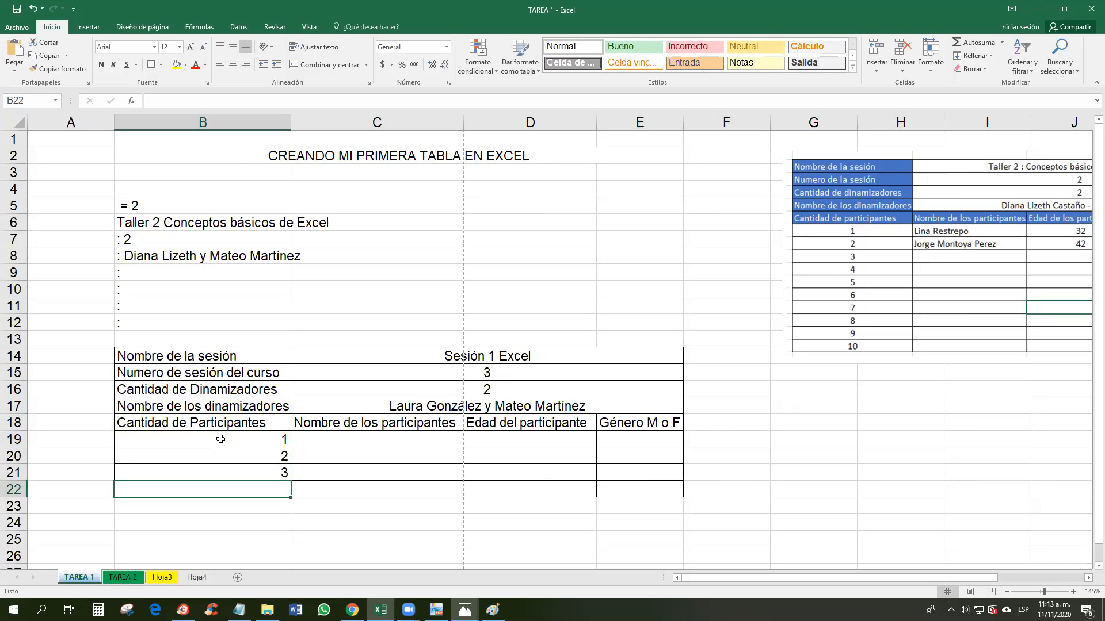
pyautogui.click(220, 439)
pyautogui.press('Down')
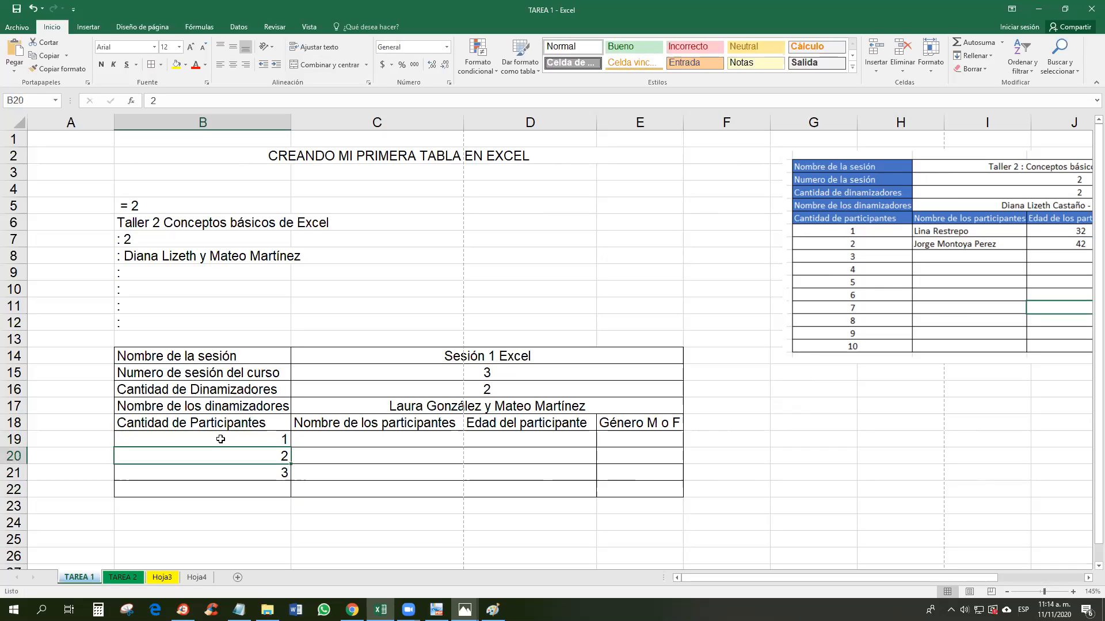
pyautogui.press('Down')
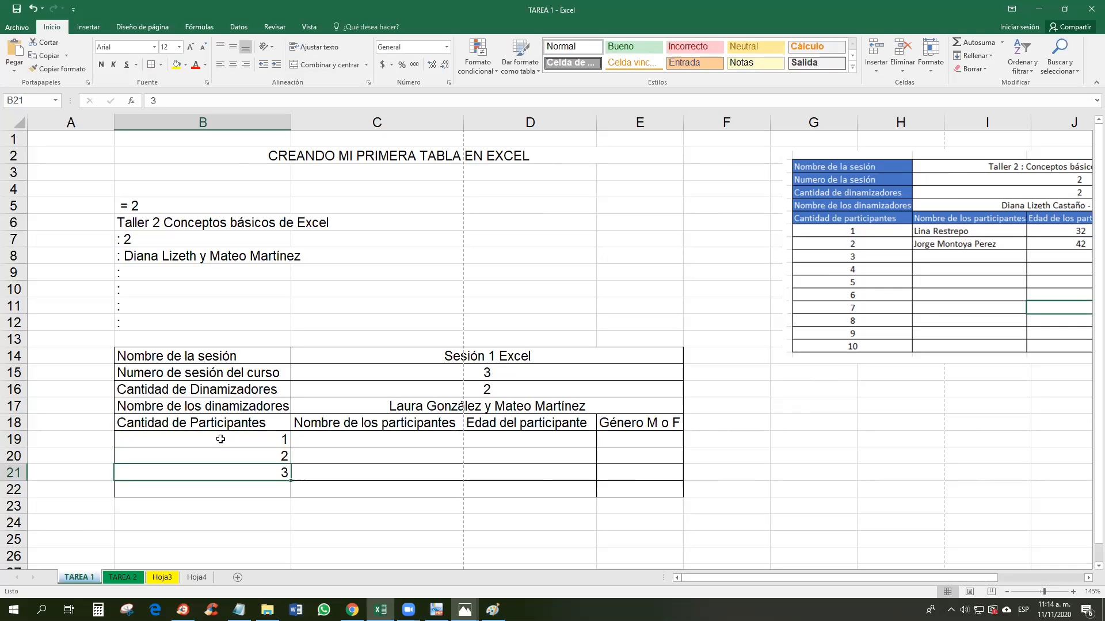
pyautogui.moveTo(286, 439); pyautogui.dragTo(286, 473)
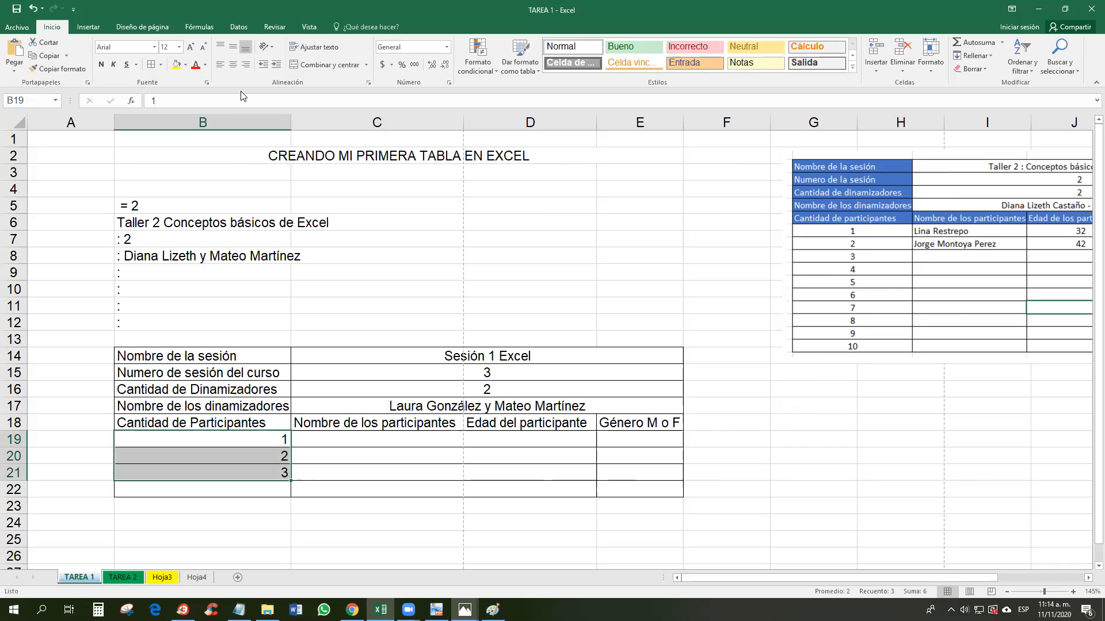
pyautogui.click(233, 67)
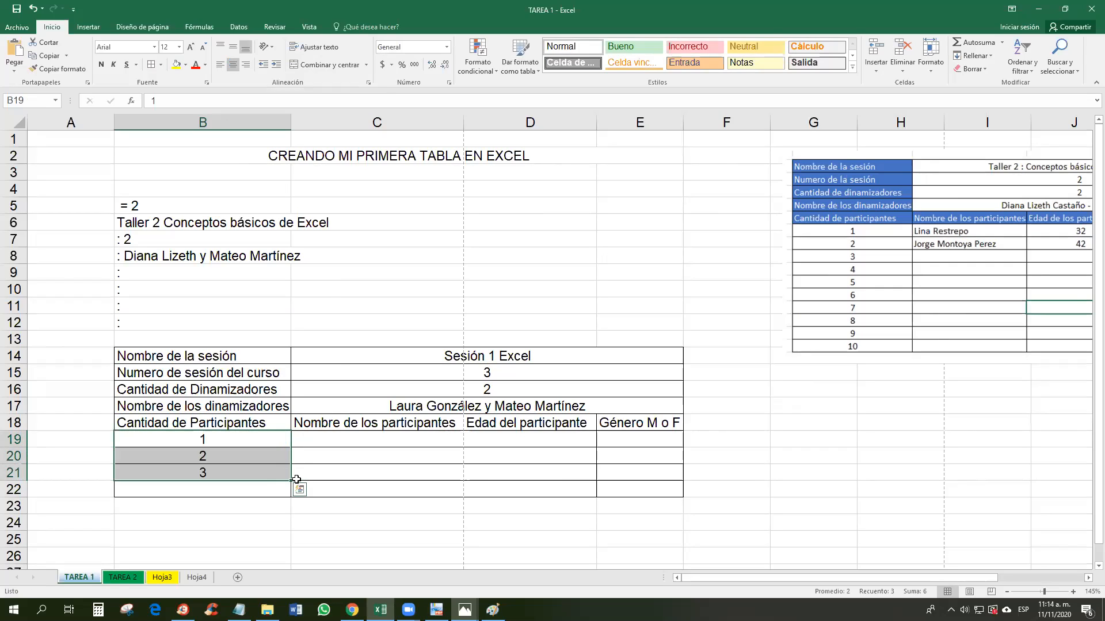
# Step: Fill the number series down column B to 21 in B39
pyautogui.moveTo(216, 443); pyautogui.dragTo(217, 472)
pyautogui.moveTo(290, 479); pyautogui.dragTo(269, 505)
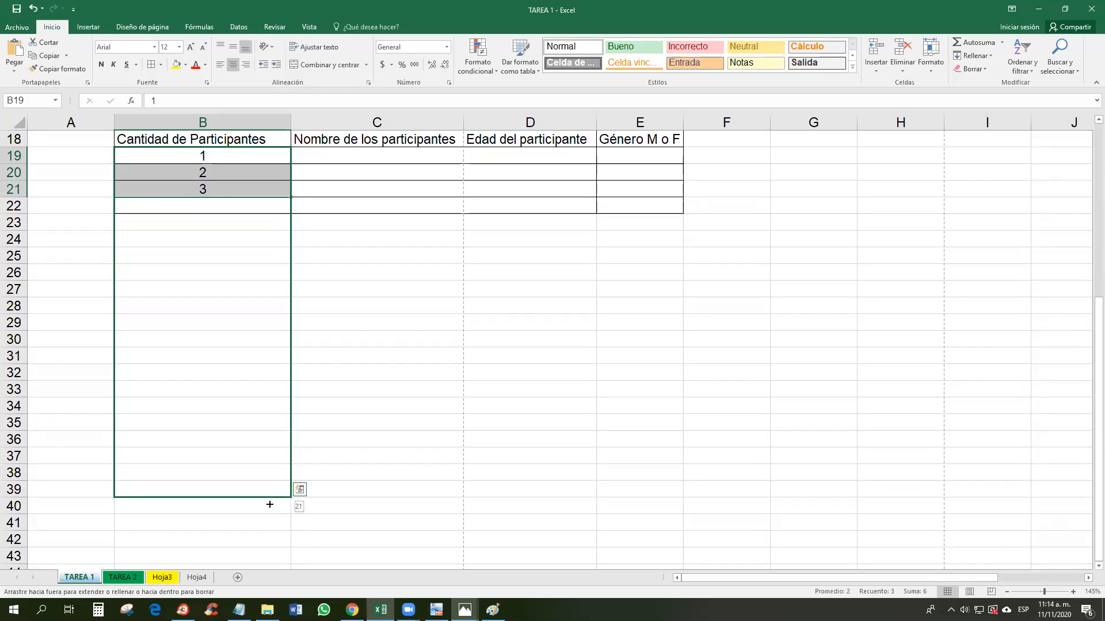
pyautogui.moveTo(270, 504); pyautogui.dragTo(277, 413)
# Step: Apply All Borders to C23:E39, then undo it
pyautogui.scroll(4, 255, 305)
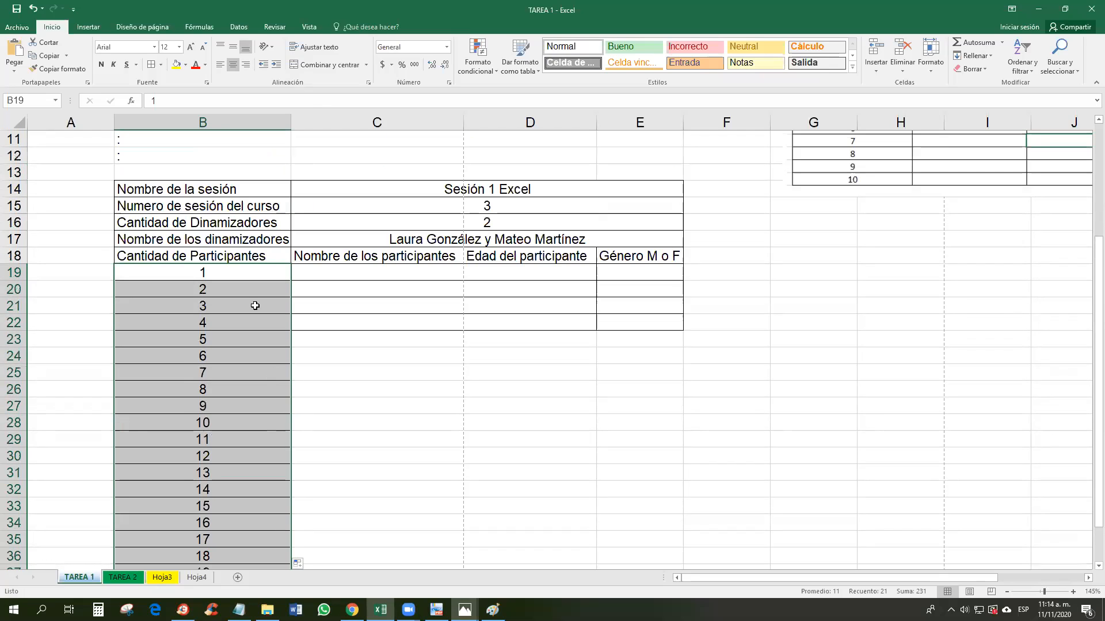
pyautogui.click(207, 272)
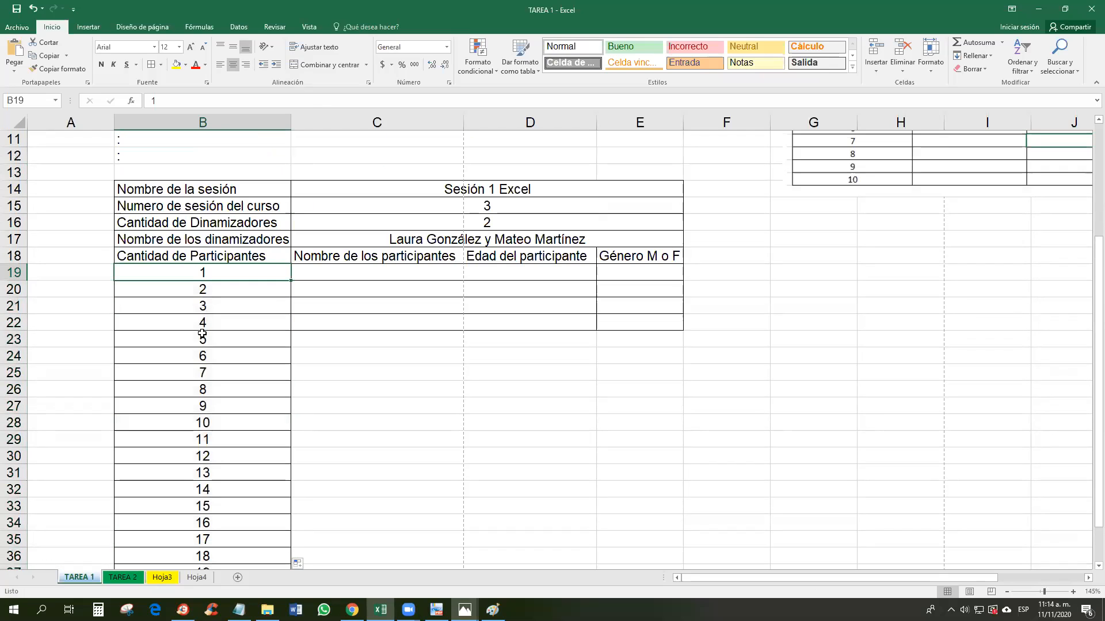
pyautogui.click(161, 64)
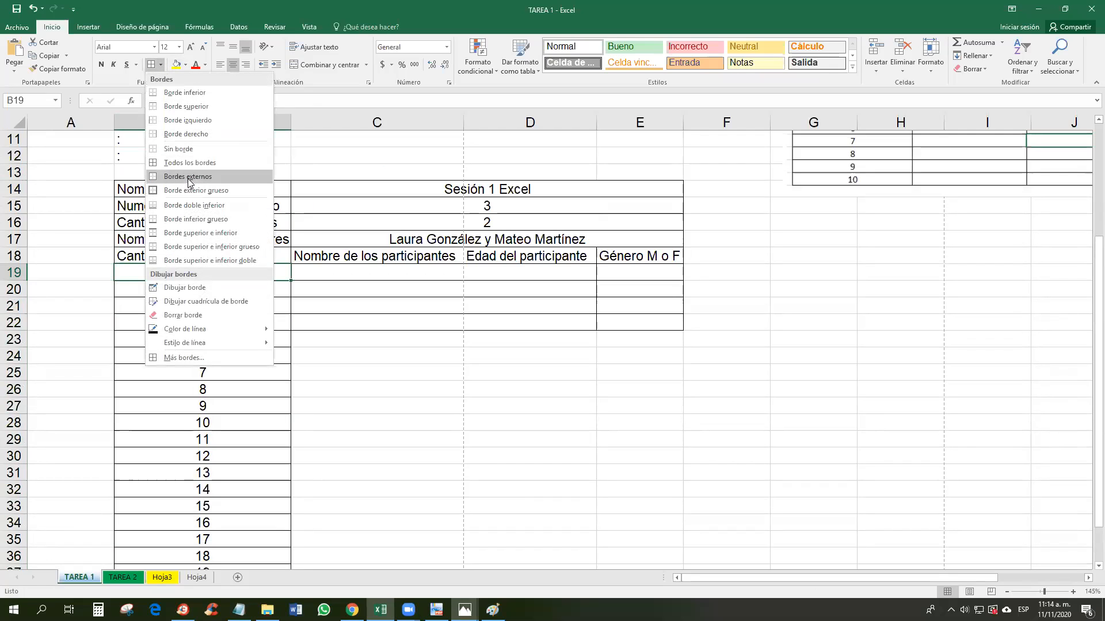
pyautogui.click(338, 344)
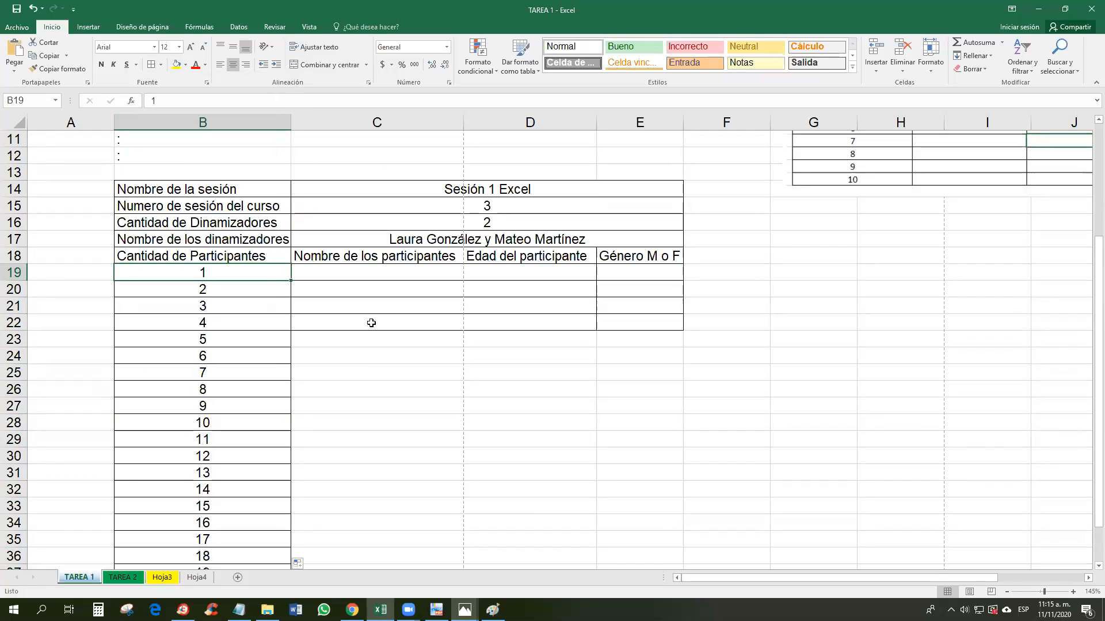
pyautogui.moveTo(375, 343); pyautogui.dragTo(638, 538)
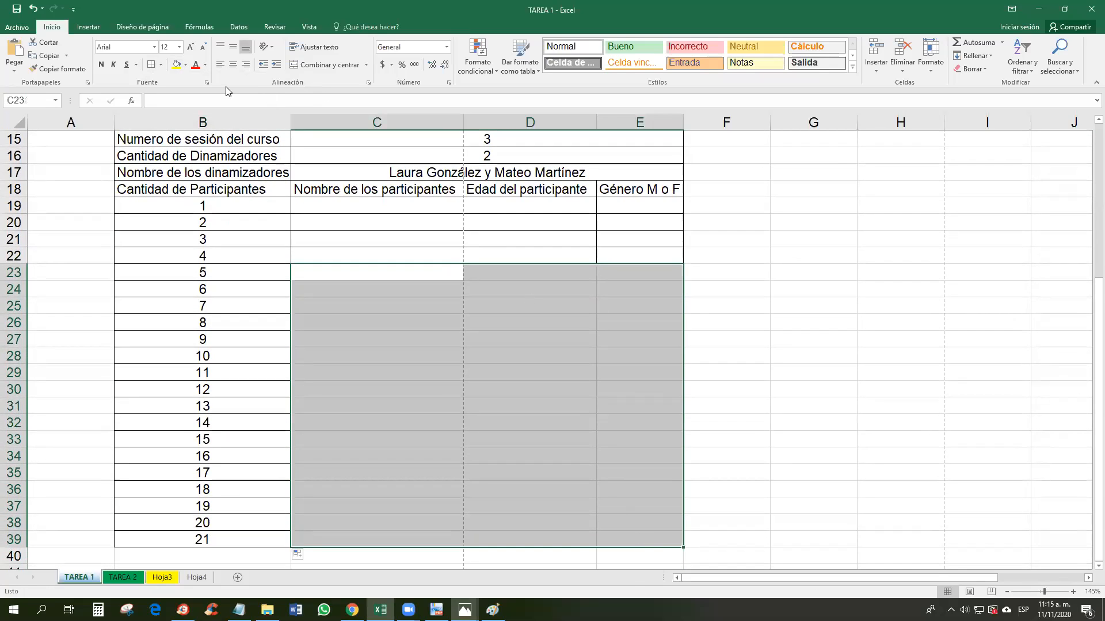
pyautogui.click(151, 65)
pyautogui.click(593, 354)
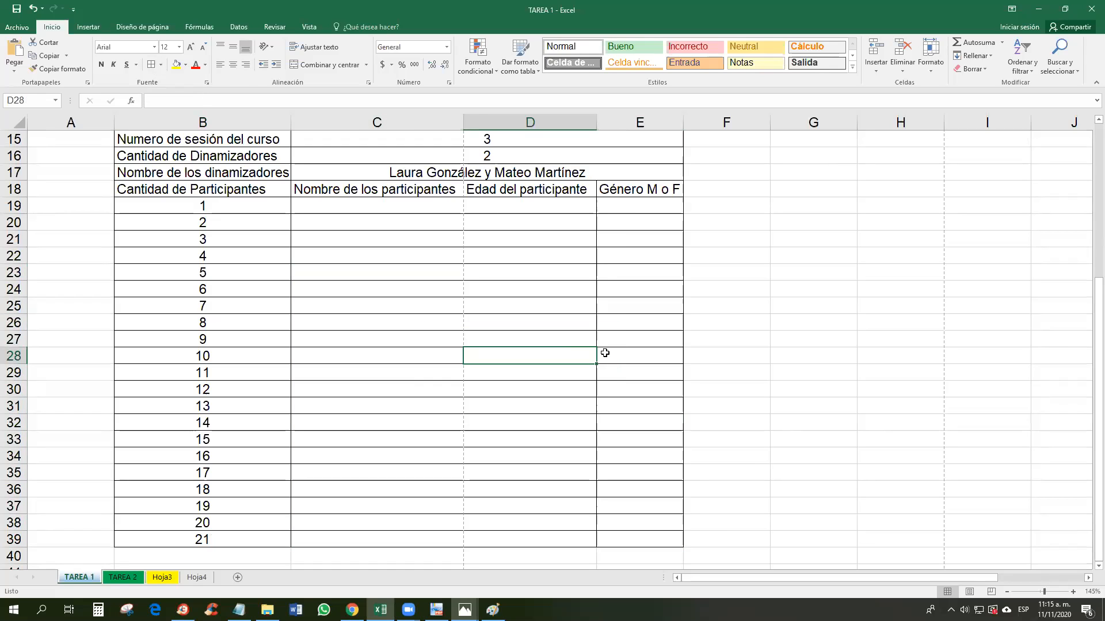
pyautogui.hotkey('ctrl', 'z')
# Step: Copy the C22:E22 borders down through row 39
pyautogui.moveTo(409, 255); pyautogui.dragTo(611, 254)
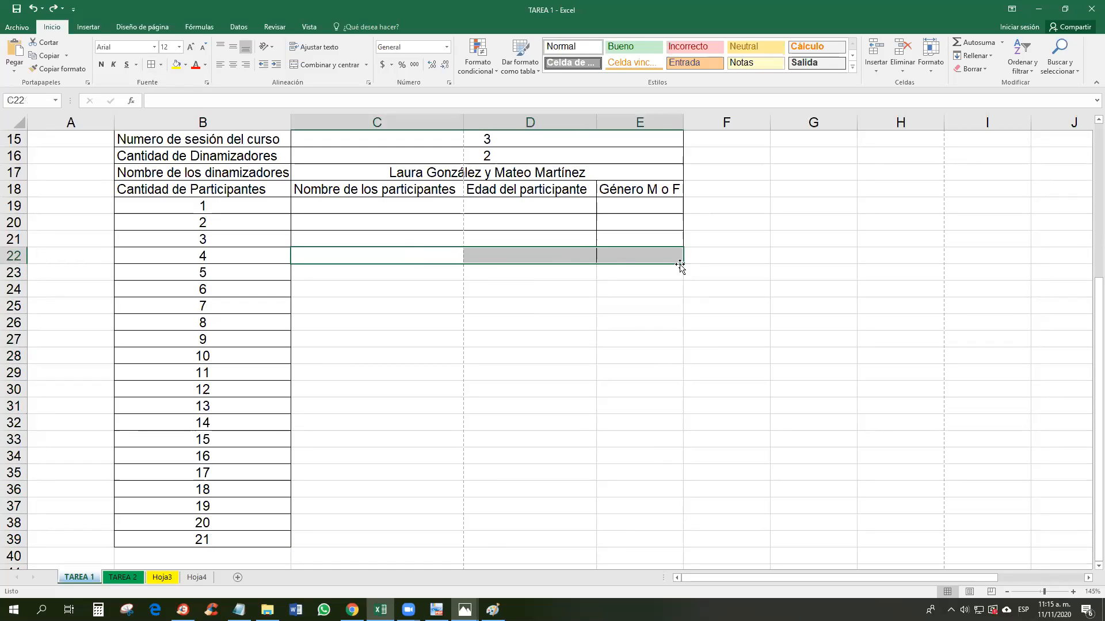
pyautogui.moveTo(682, 263); pyautogui.dragTo(693, 536)
pyautogui.click(717, 364)
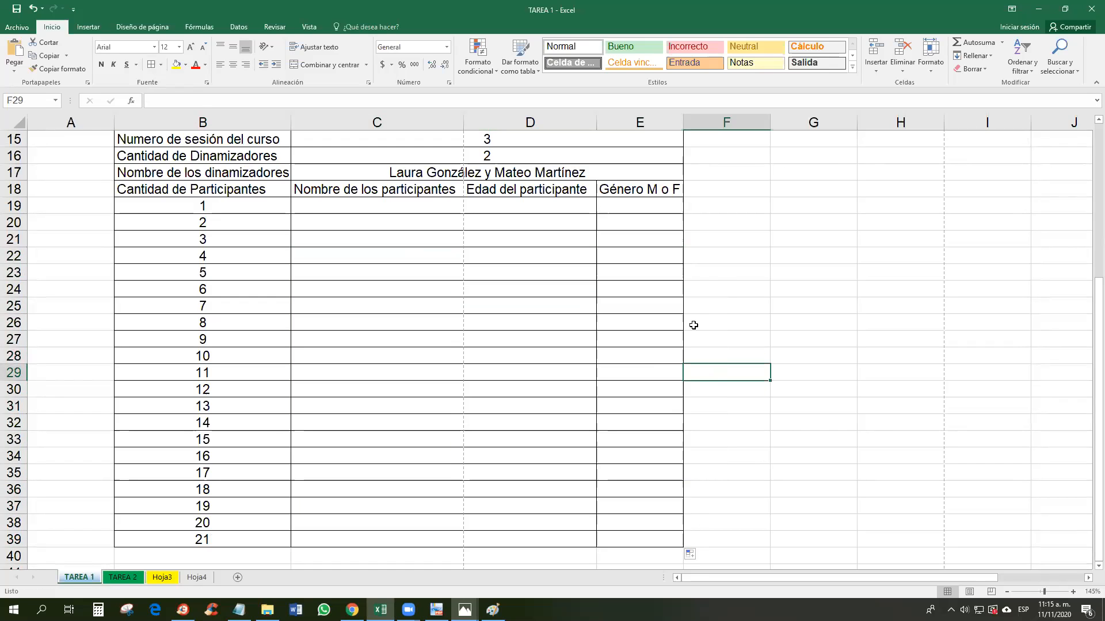
pyautogui.scroll(4, 667, 311)
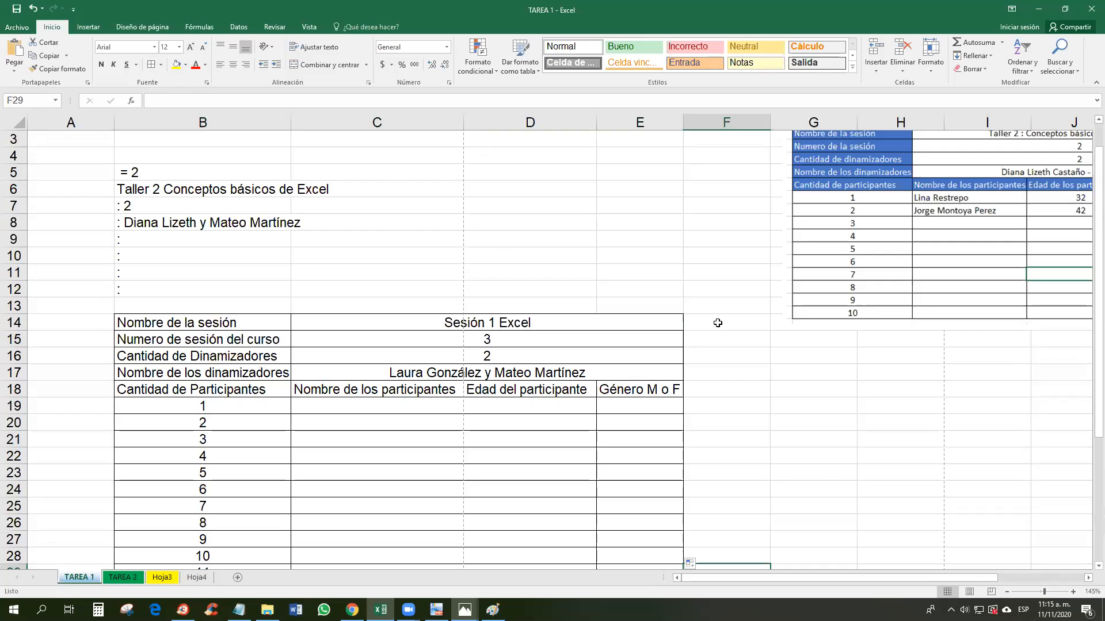
pyautogui.scroll(1, 958, 301)
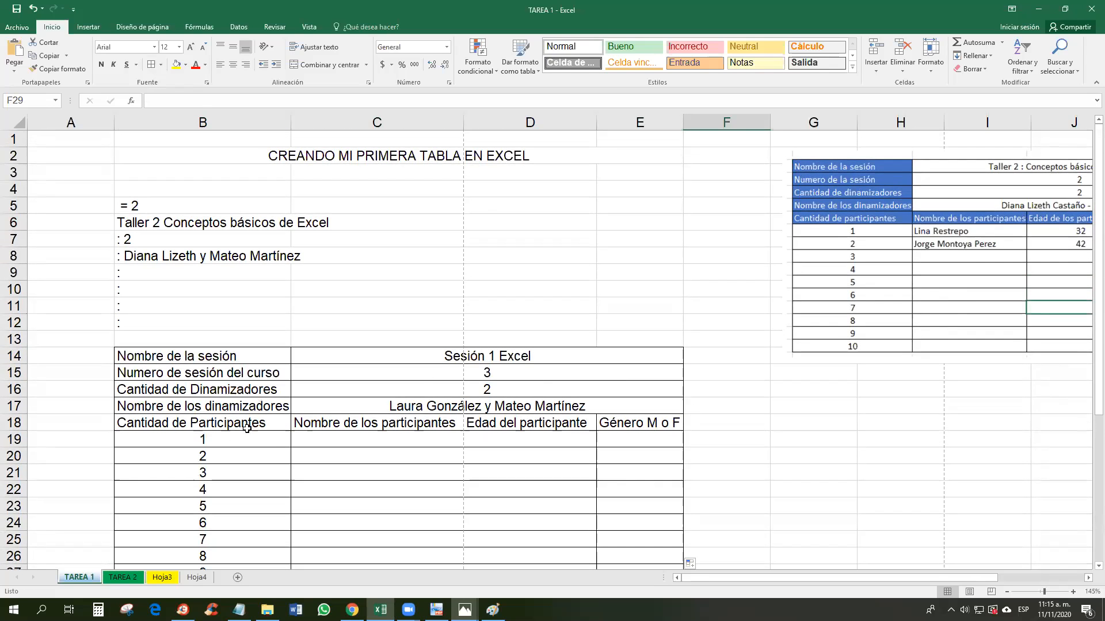
# Step: Select the Nombre de la sesión through Cantidad de Participantes labels and expand the Cell Styles gallery
pyautogui.moveTo(238, 351); pyautogui.dragTo(282, 360)
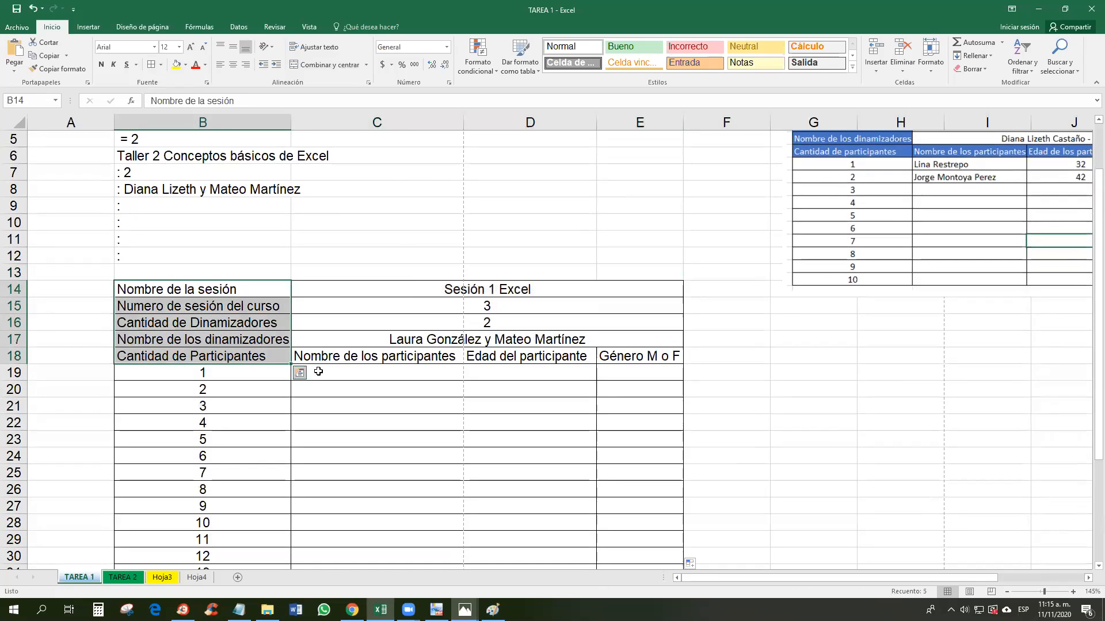
pyautogui.click(852, 67)
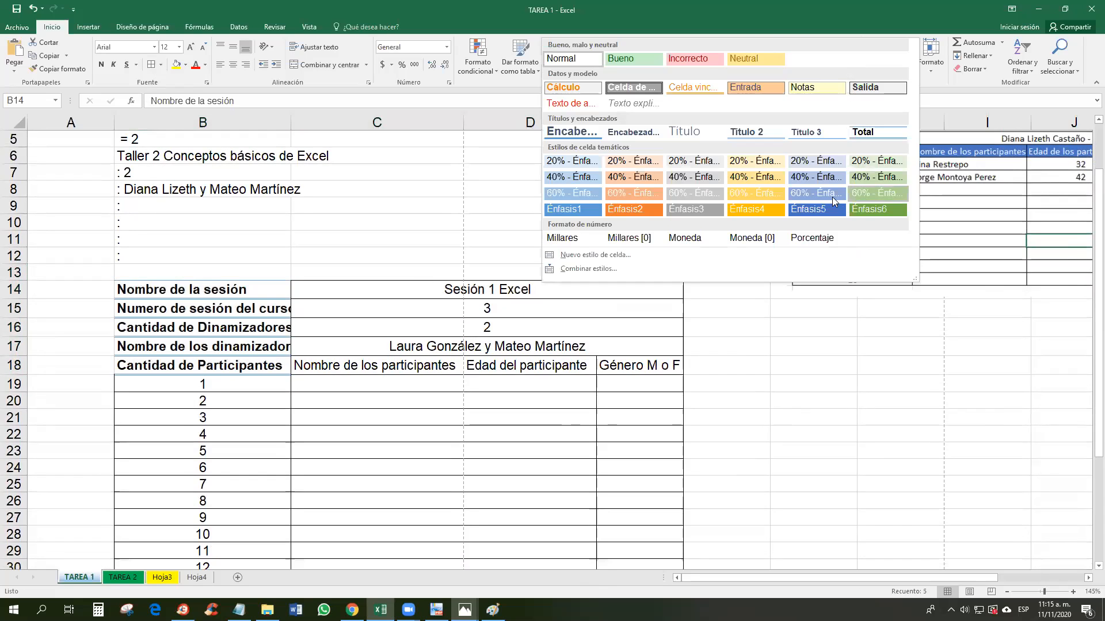
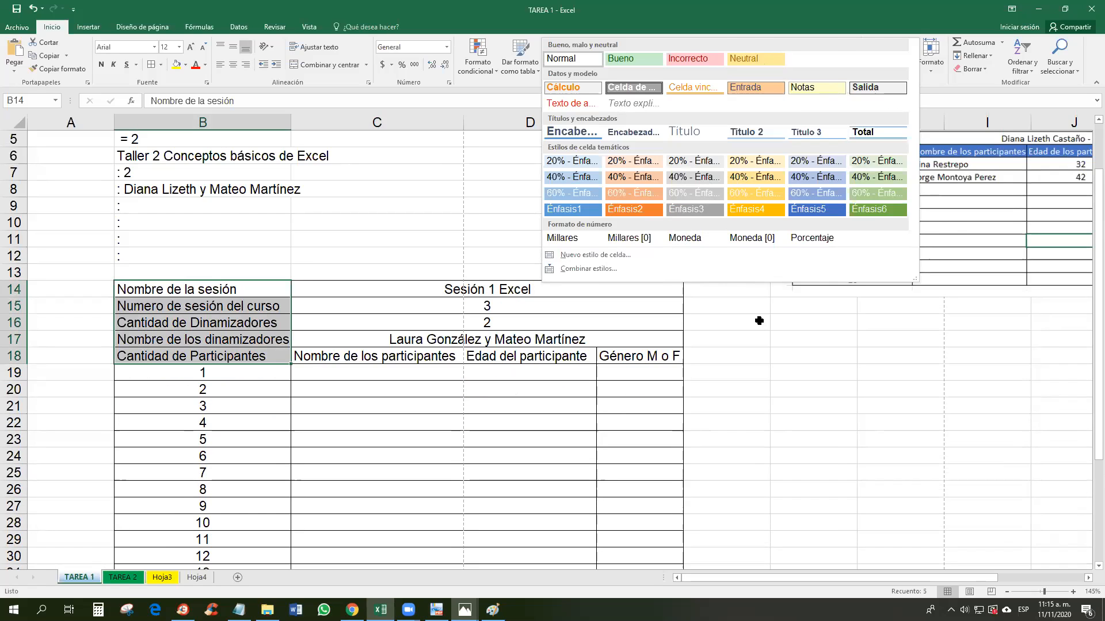
# Step: Fill the session labels B14:B18 with a custom olive green from More Colors
pyautogui.click(759, 321)
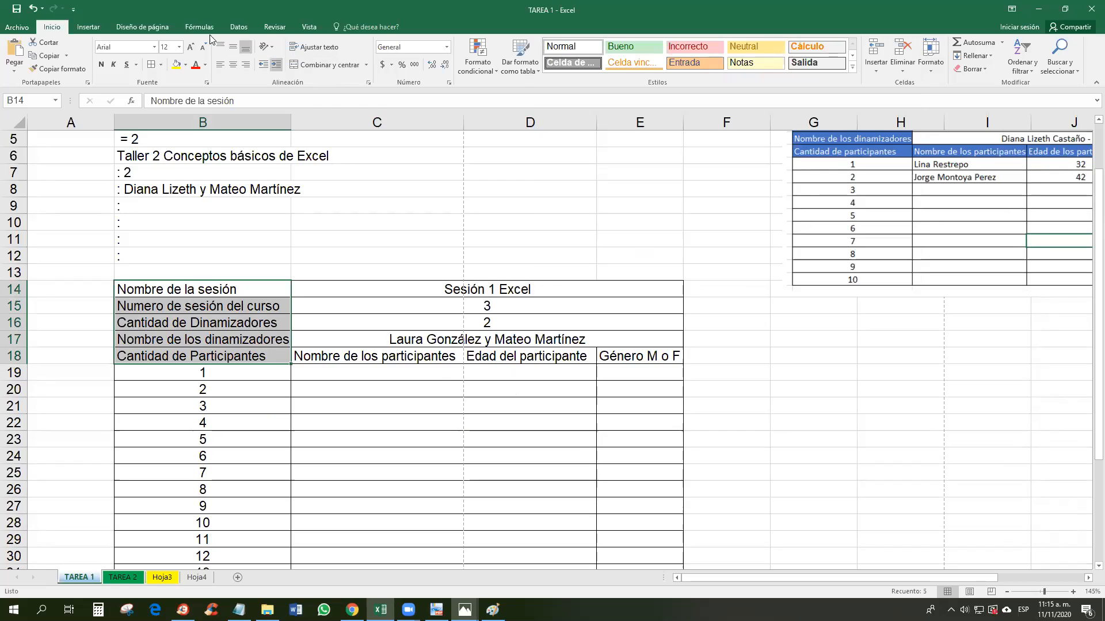
pyautogui.click(185, 67)
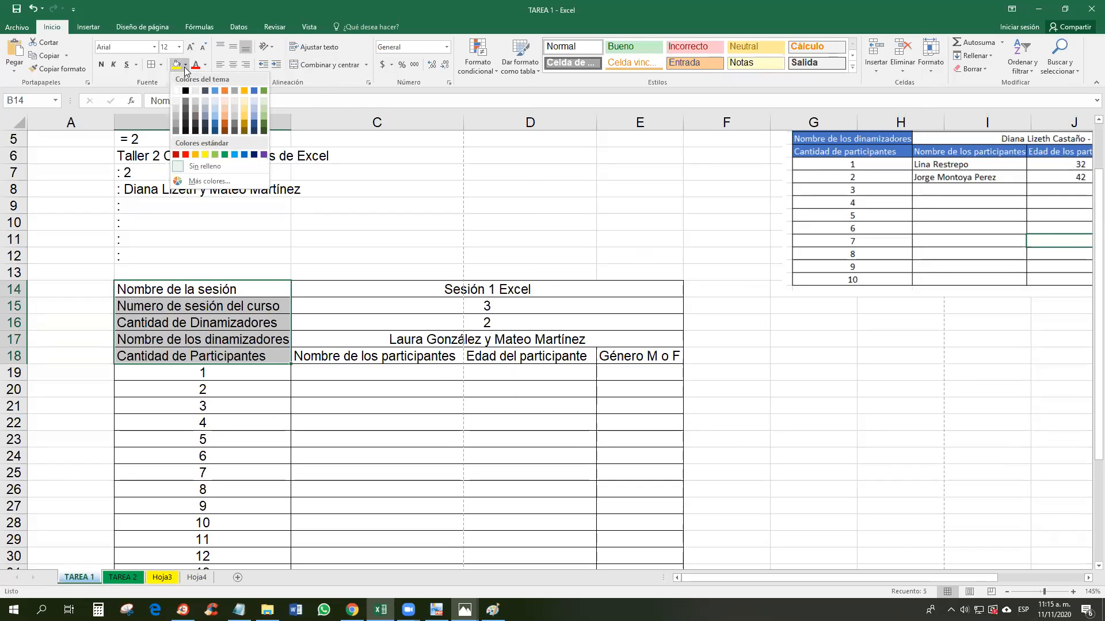
pyautogui.click(228, 185)
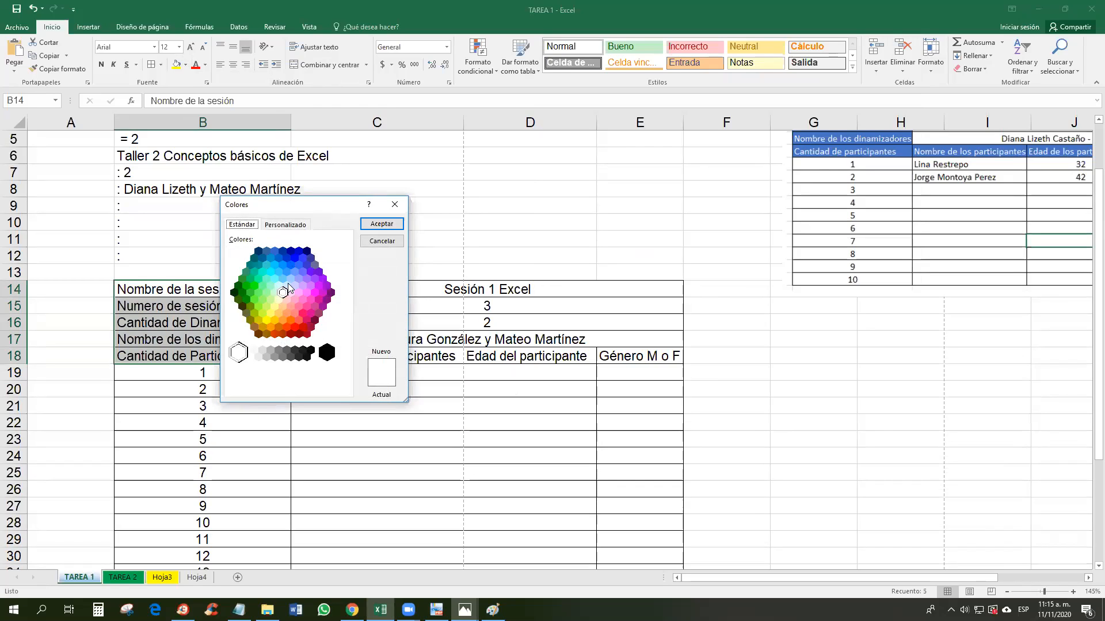
pyautogui.click(294, 272)
pyautogui.click(299, 265)
pyautogui.click(254, 314)
pyautogui.click(385, 228)
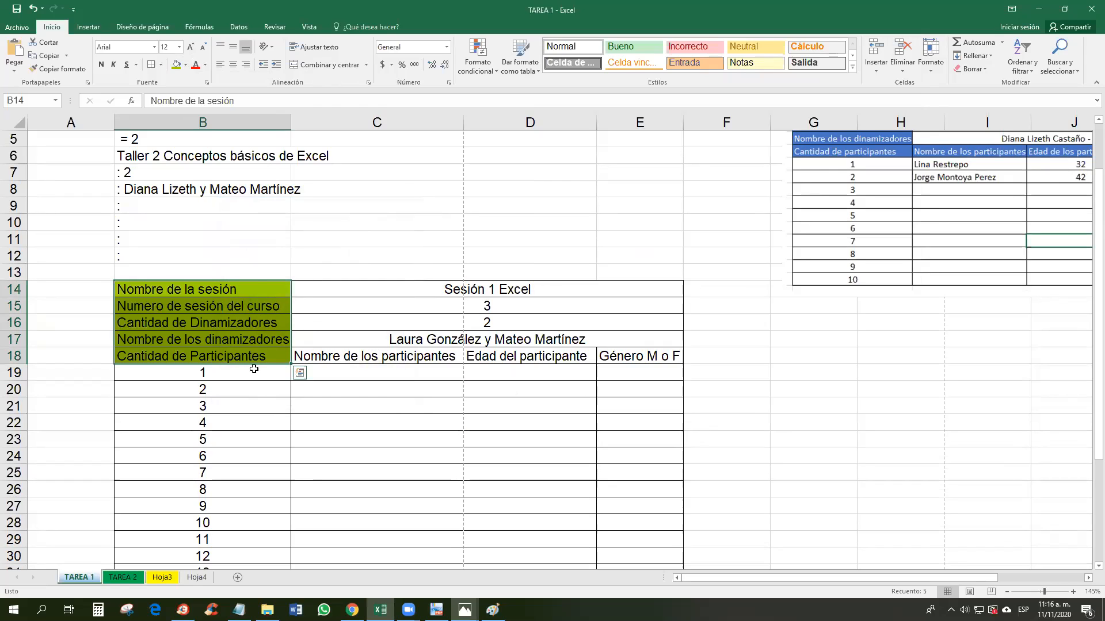
pyautogui.click(205, 64)
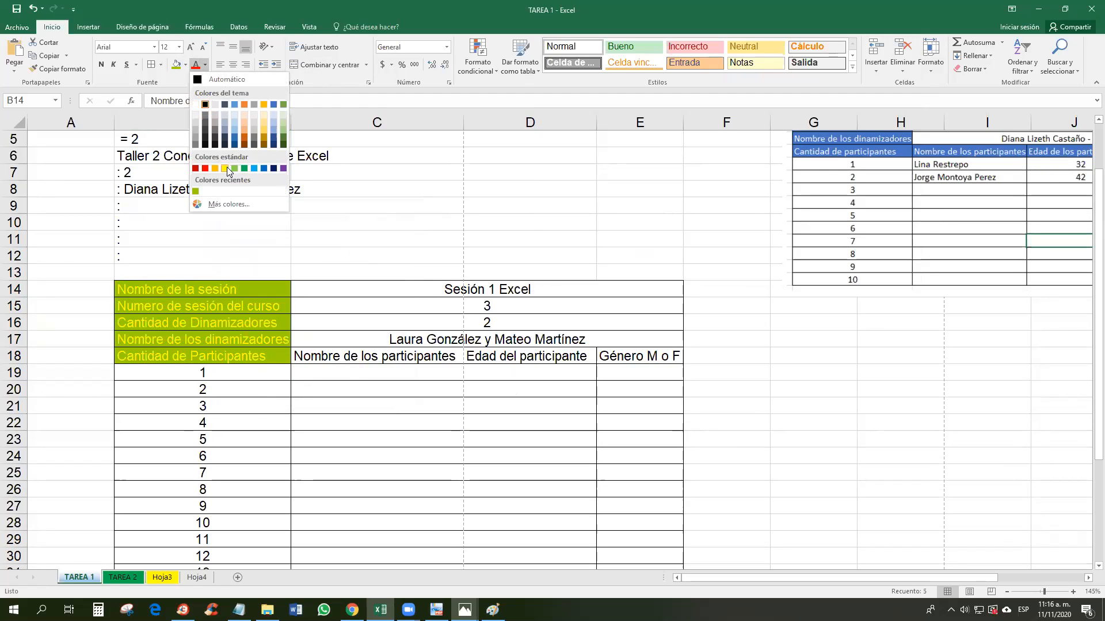
# Step: Give the labels B14:B18 a light yellow fill
pyautogui.click(264, 168)
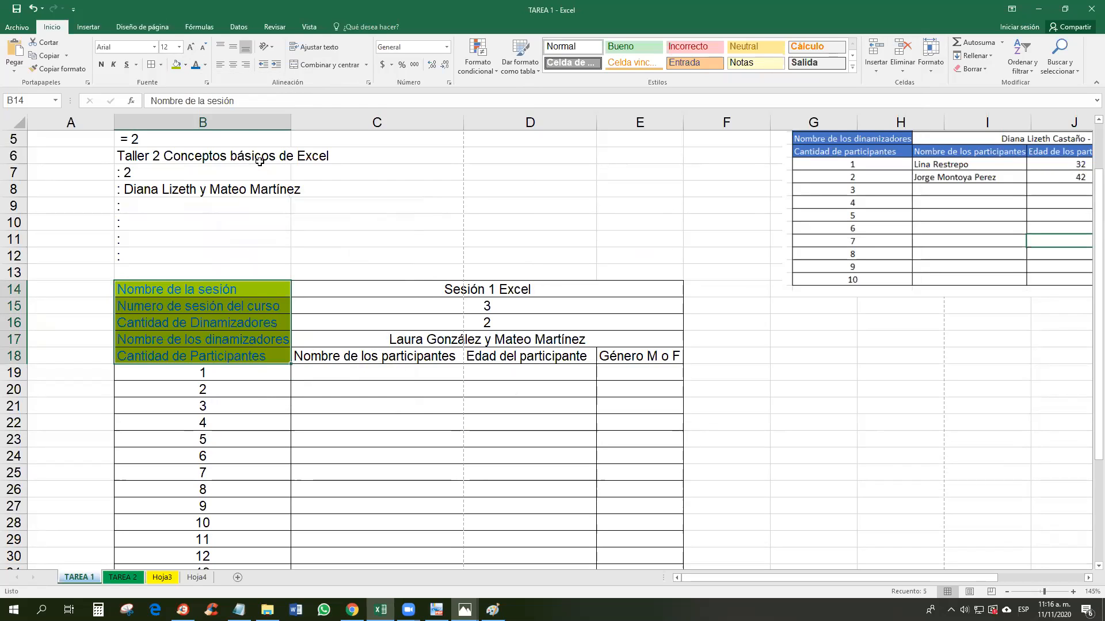
pyautogui.click(185, 64)
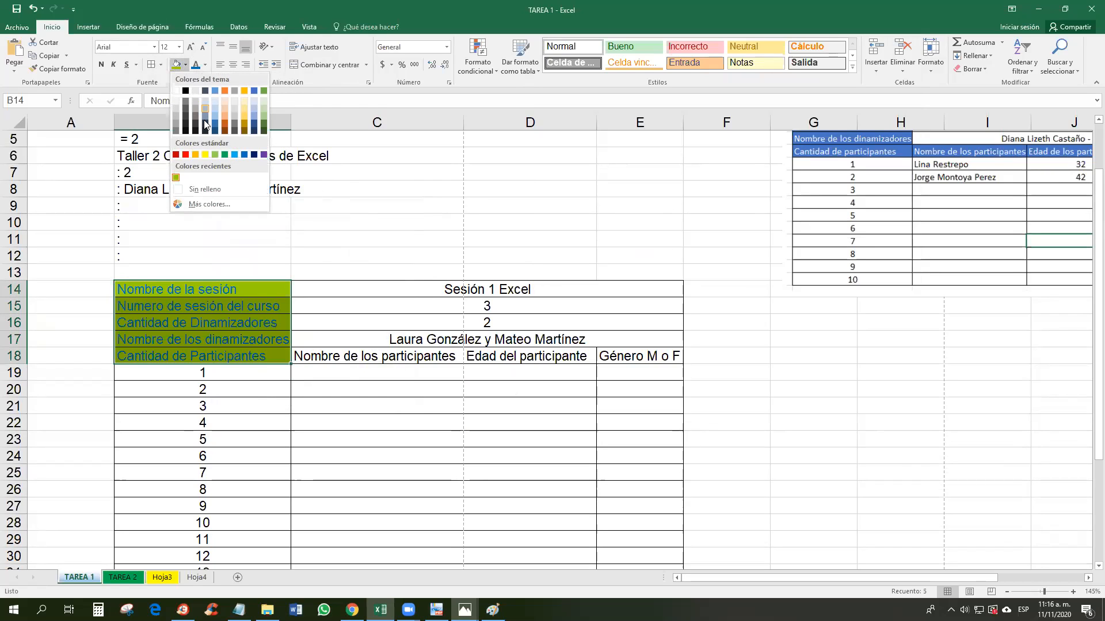
pyautogui.click(210, 203)
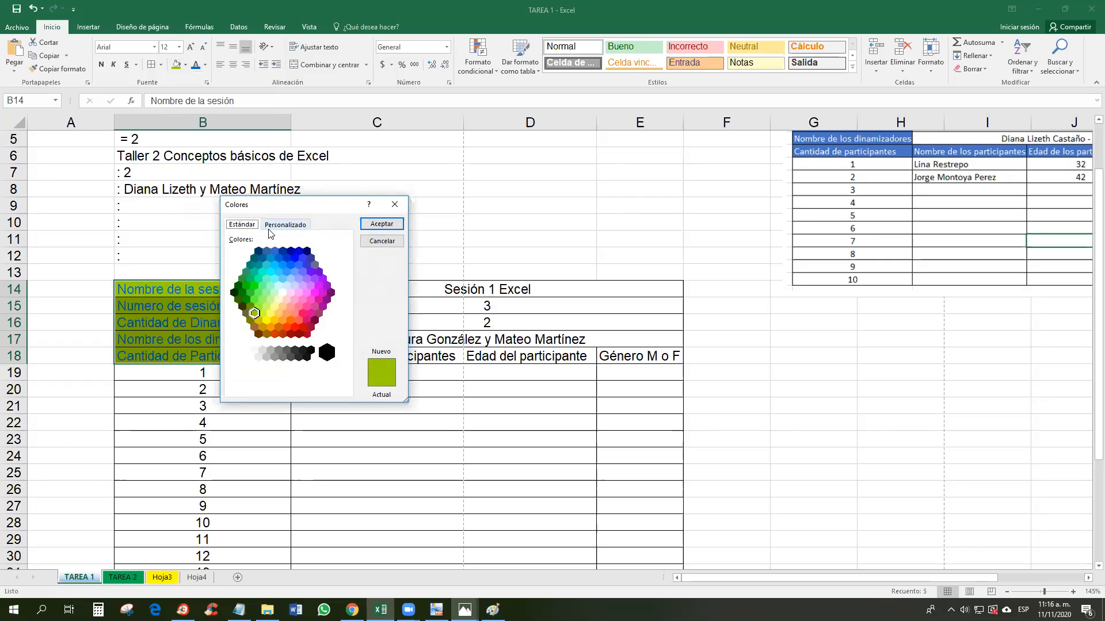
pyautogui.click(284, 225)
pyautogui.click(241, 224)
pyautogui.click(277, 308)
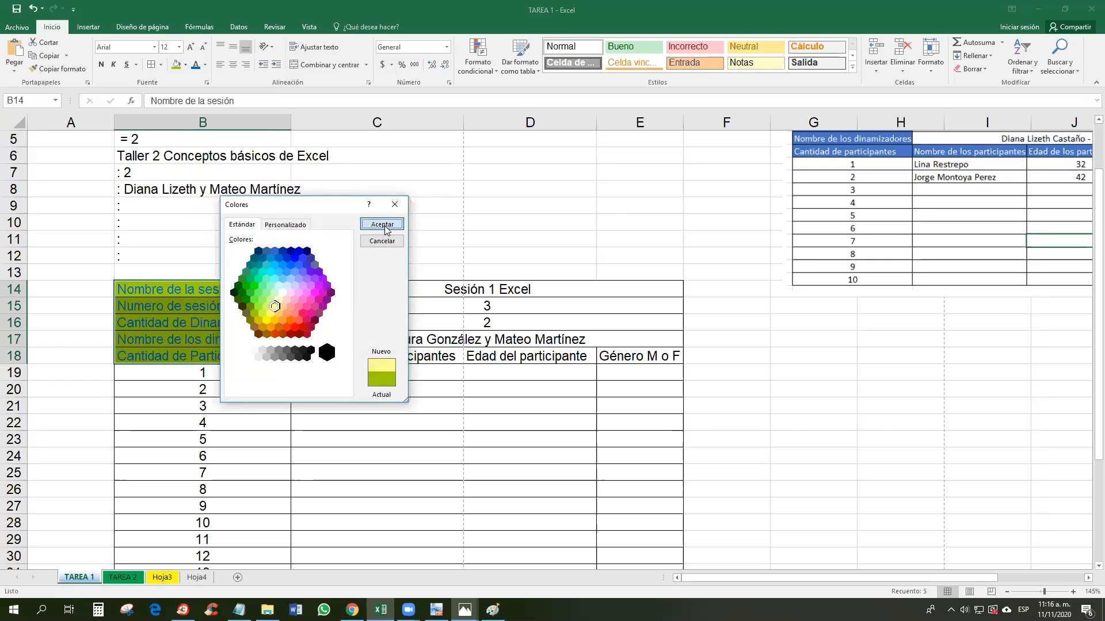
pyautogui.click(381, 224)
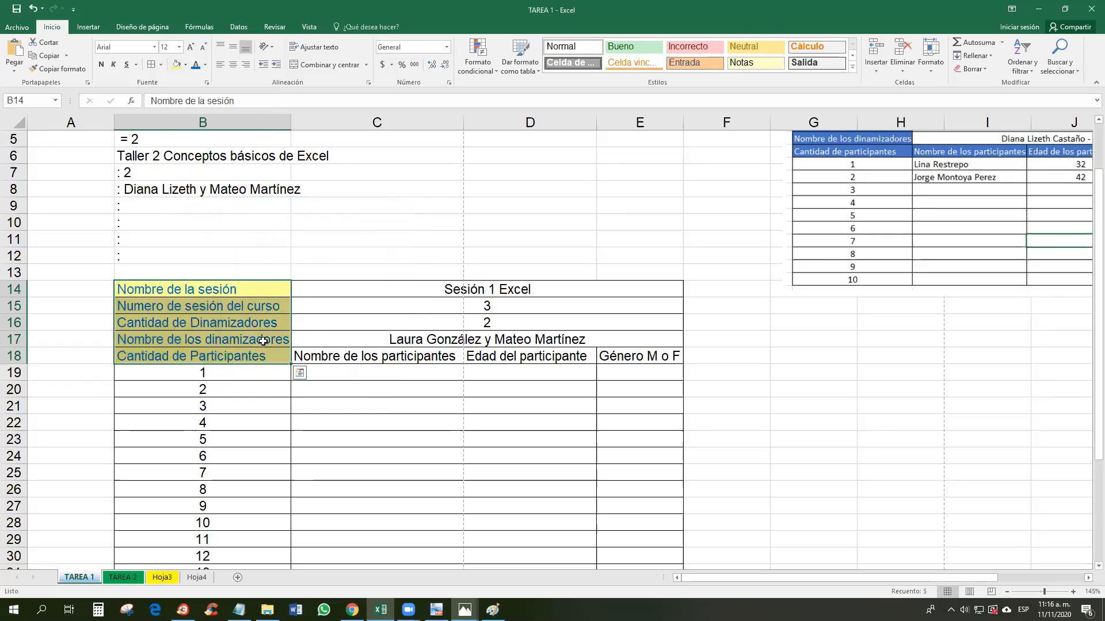
pyautogui.click(186, 65)
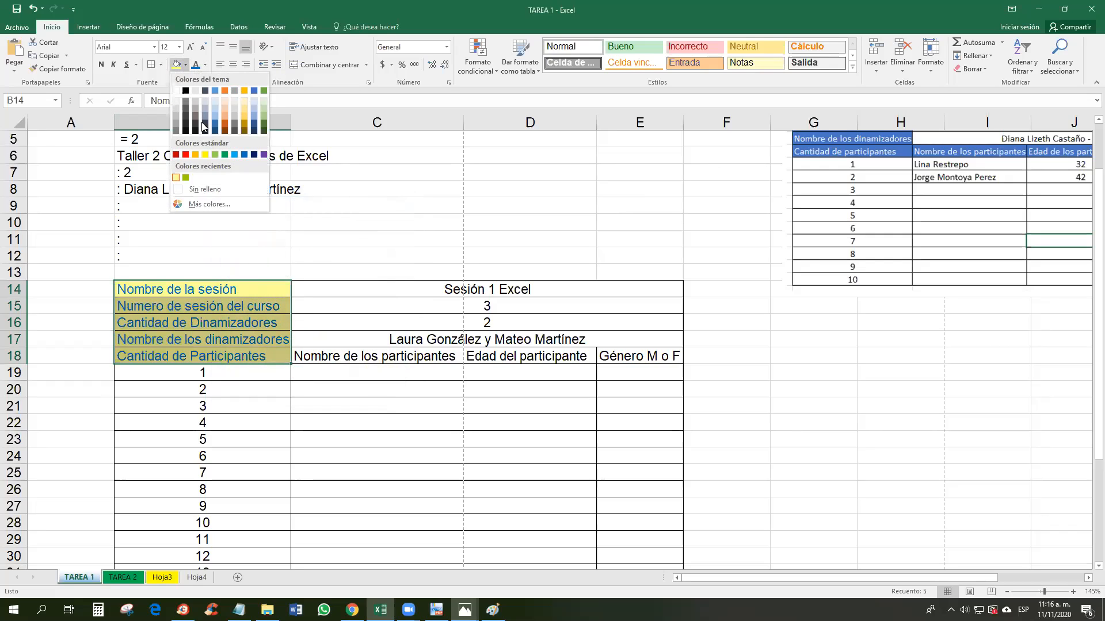
pyautogui.click(206, 155)
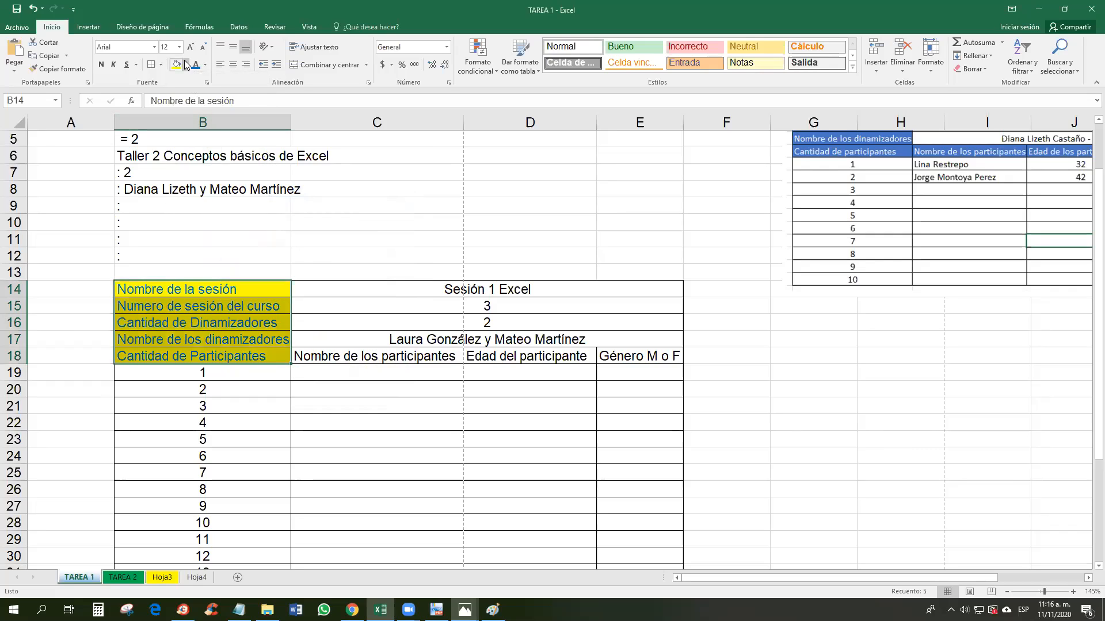
pyautogui.click(186, 65)
pyautogui.click(175, 178)
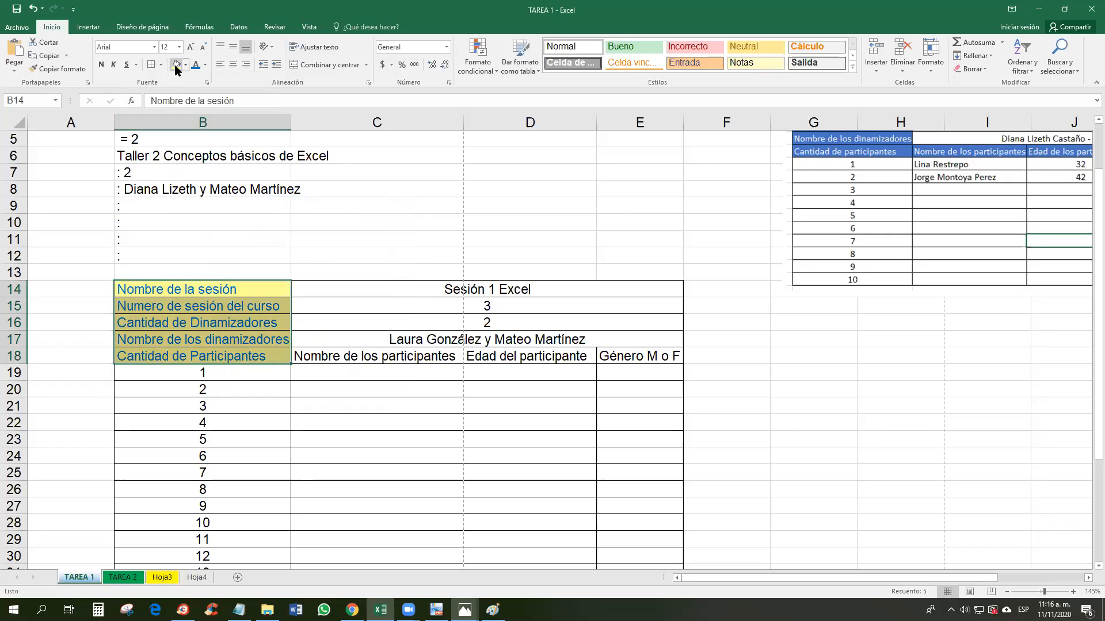
# Step: Make the B14:B18 label text red
pyautogui.click(205, 65)
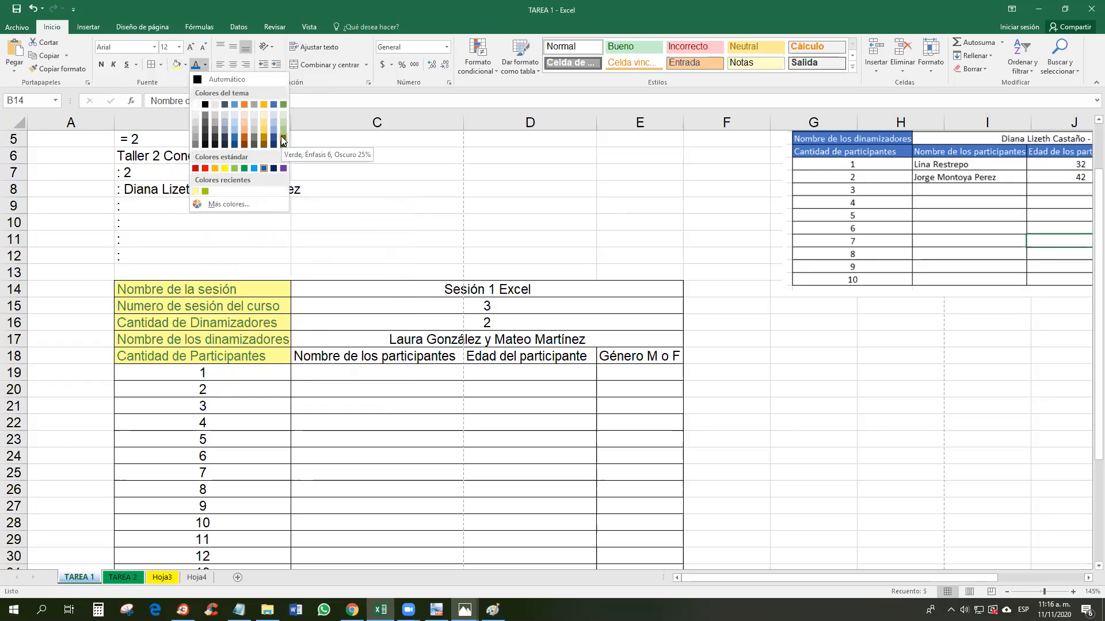
pyautogui.click(206, 169)
pyautogui.click(236, 337)
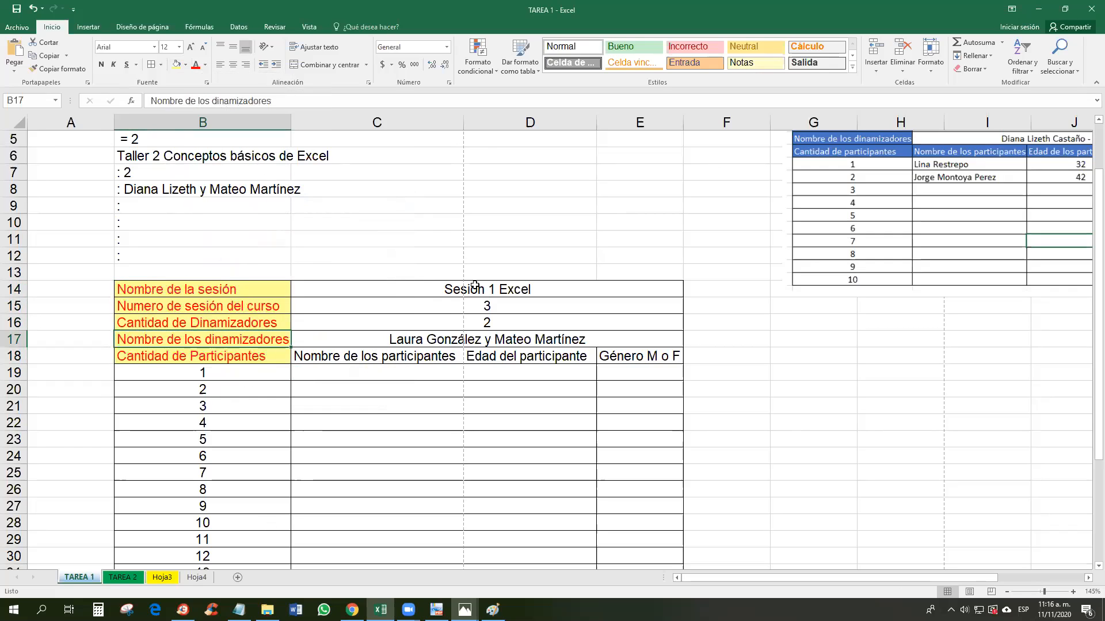
# Step: Give the value cells C14:E18 a yellow fill with black text
pyautogui.moveTo(438, 287); pyautogui.dragTo(638, 357)
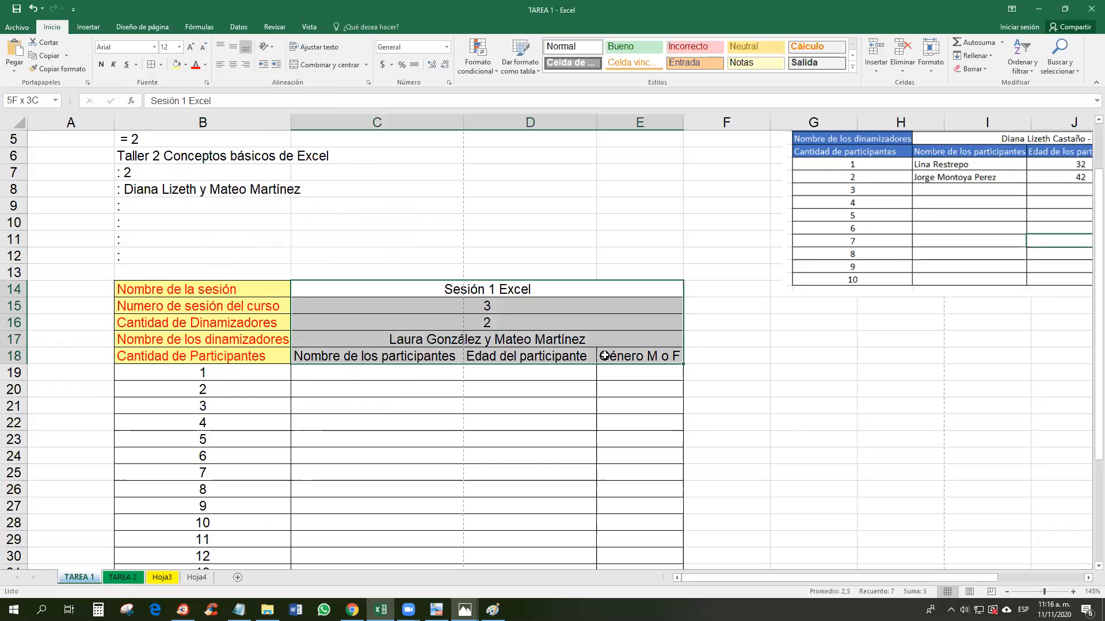
pyautogui.click(177, 65)
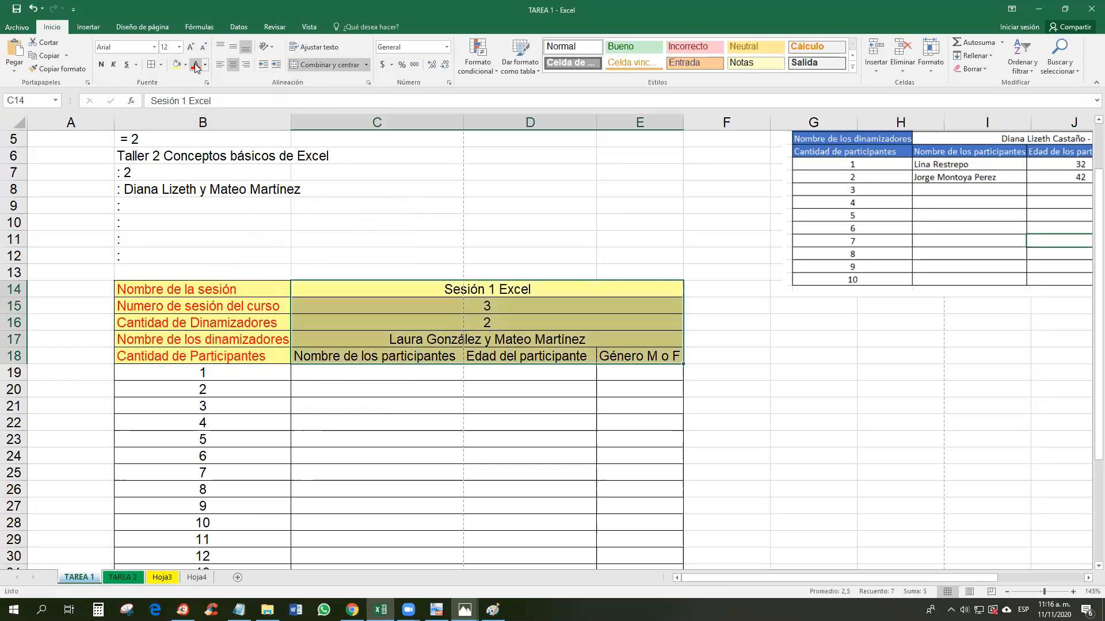
pyautogui.click(197, 65)
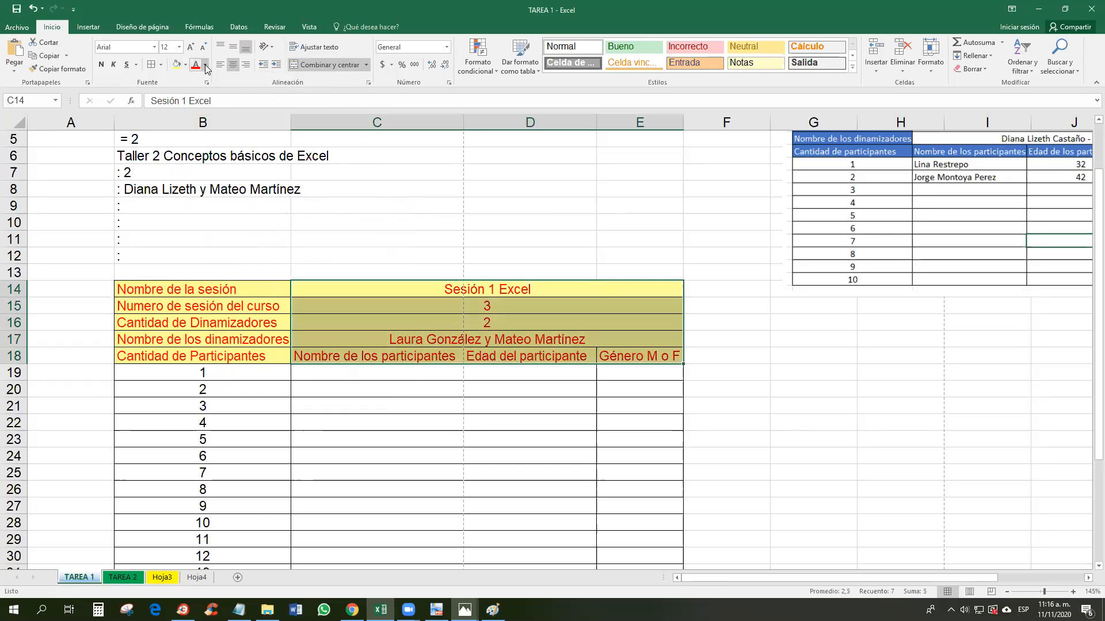
pyautogui.click(206, 65)
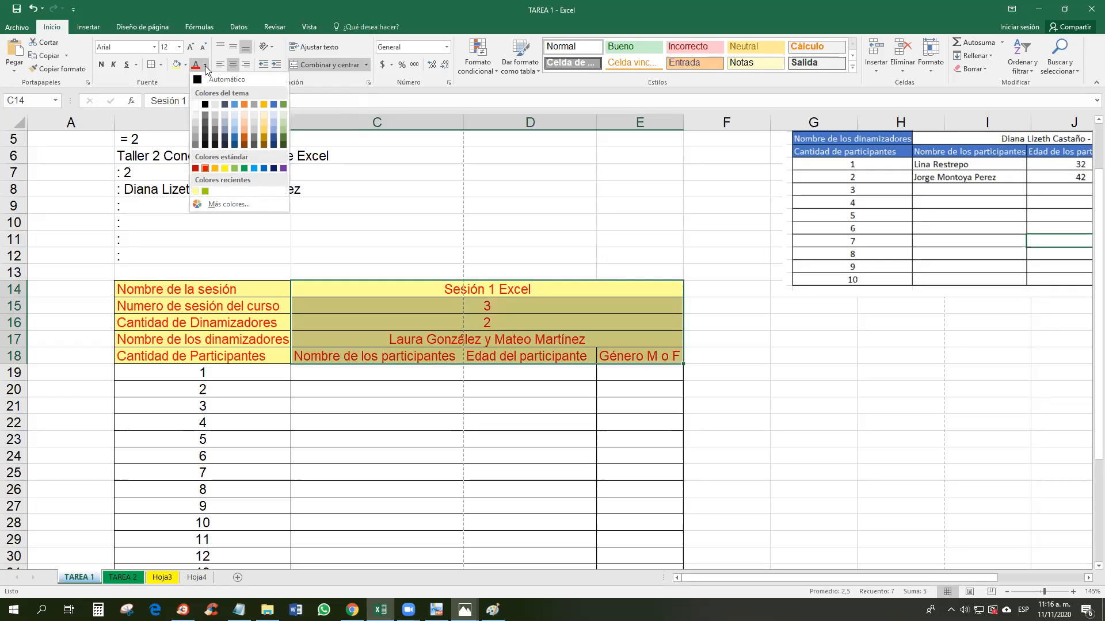
pyautogui.click(206, 105)
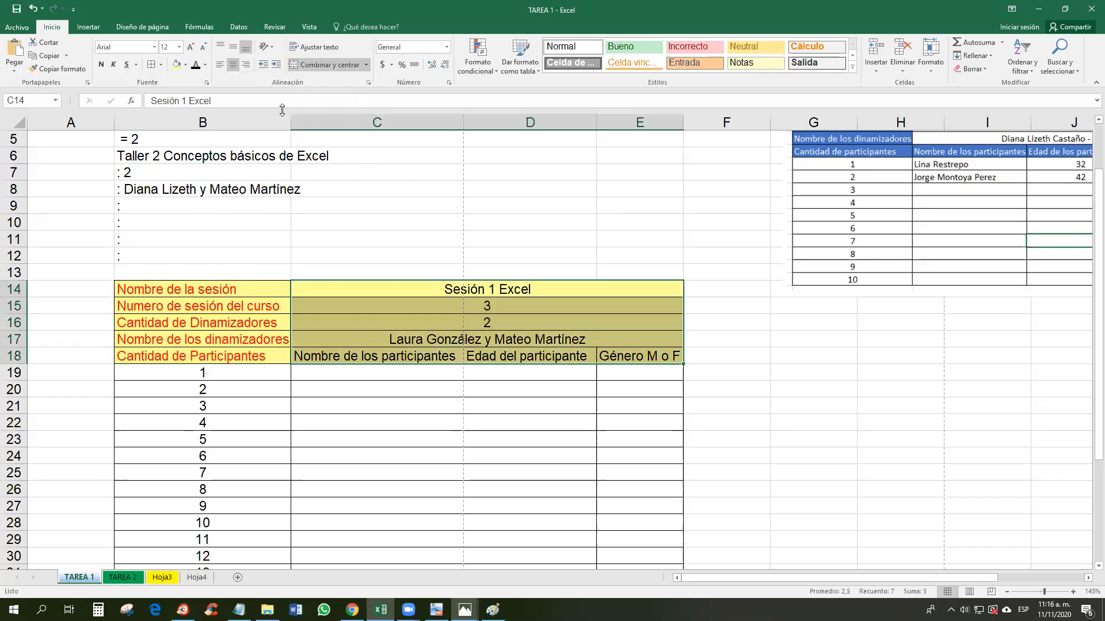
pyautogui.scroll(2, 388, 325)
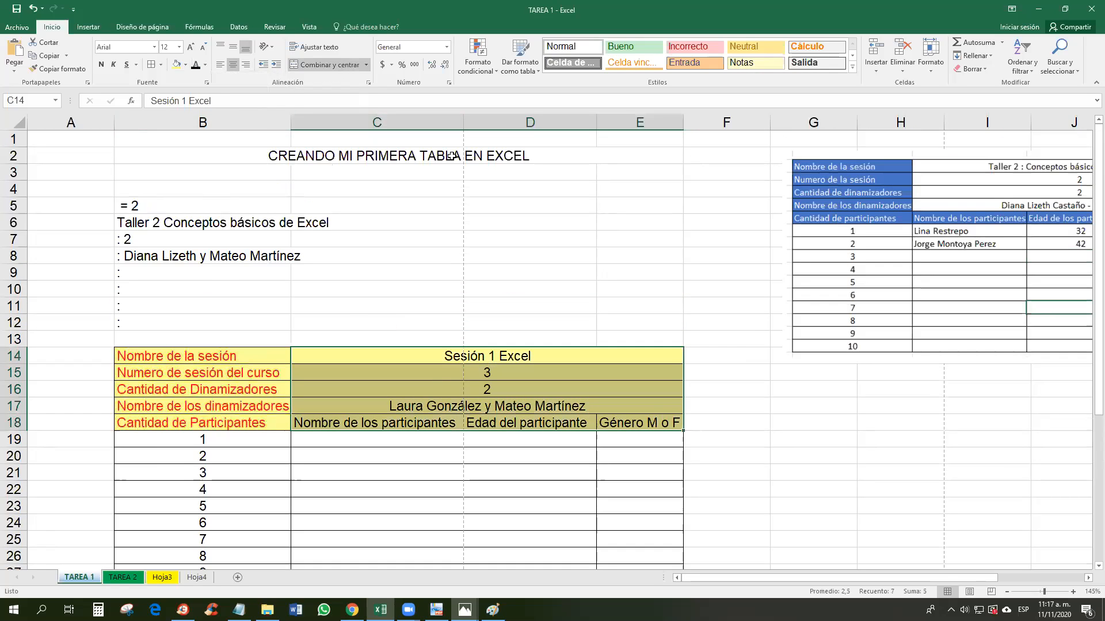
pyautogui.click(263, 159)
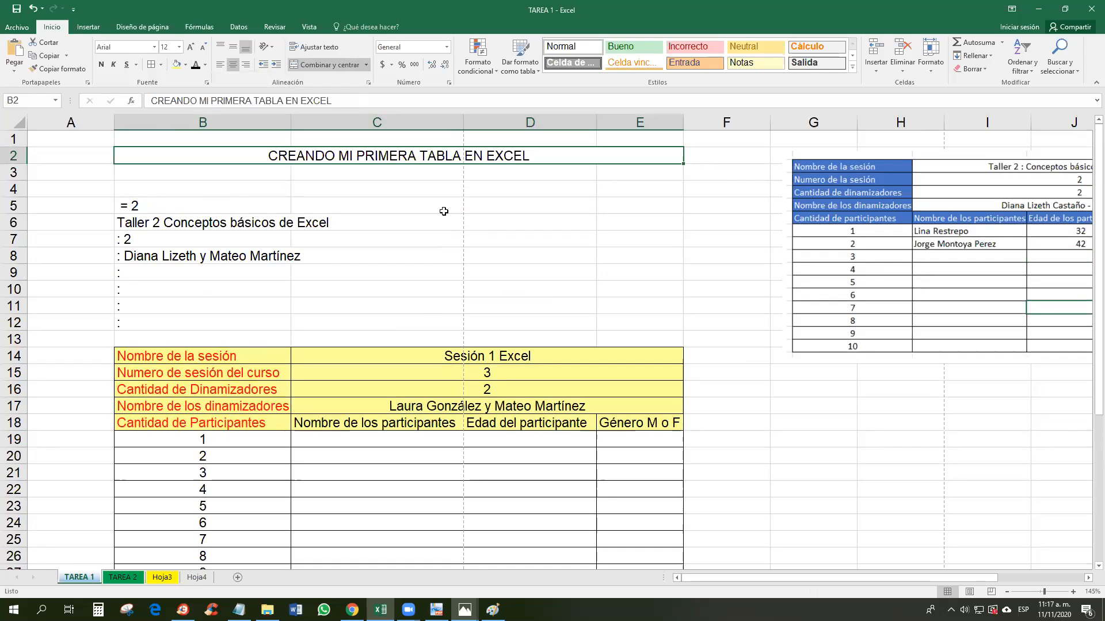
pyautogui.hotkey('ctrl', 'c')
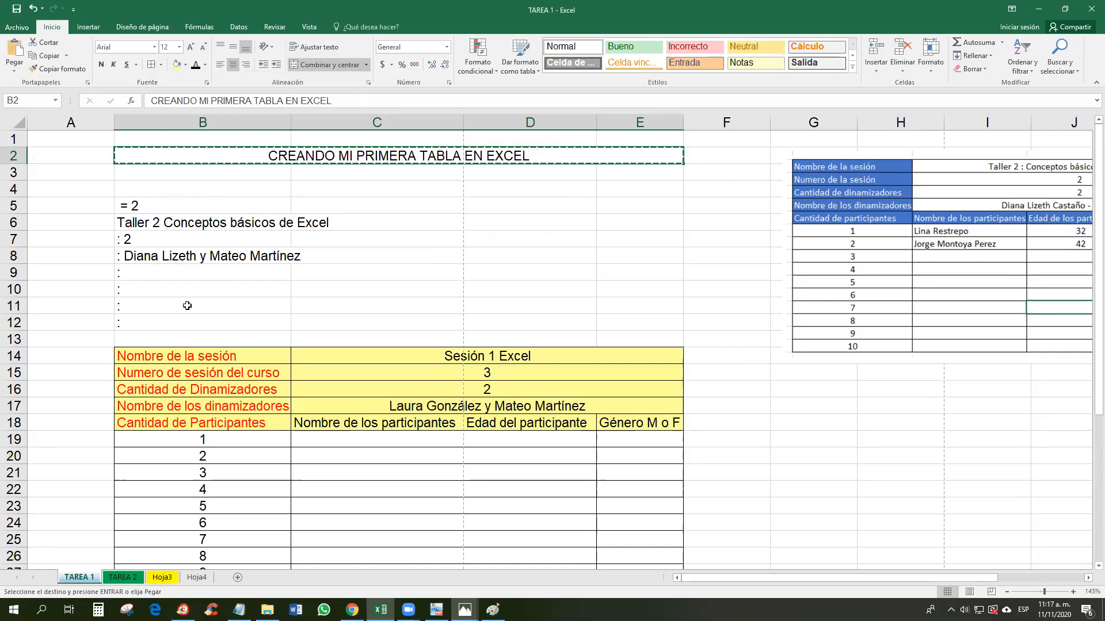
pyautogui.click(157, 325)
pyautogui.click(155, 336)
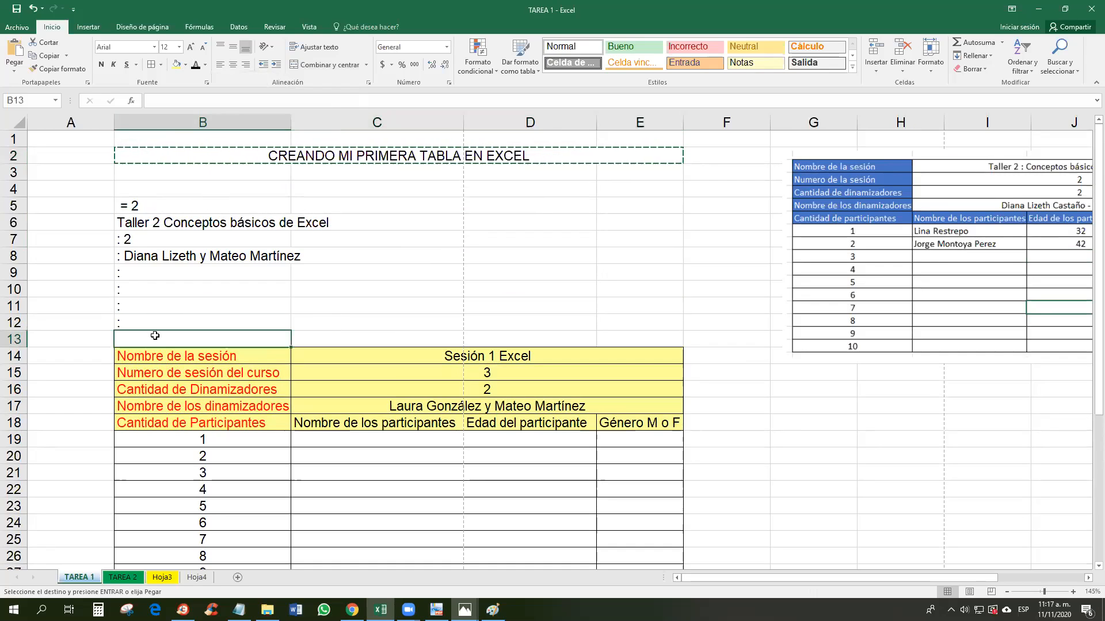
pyautogui.hotkey('ctrl', 'v')
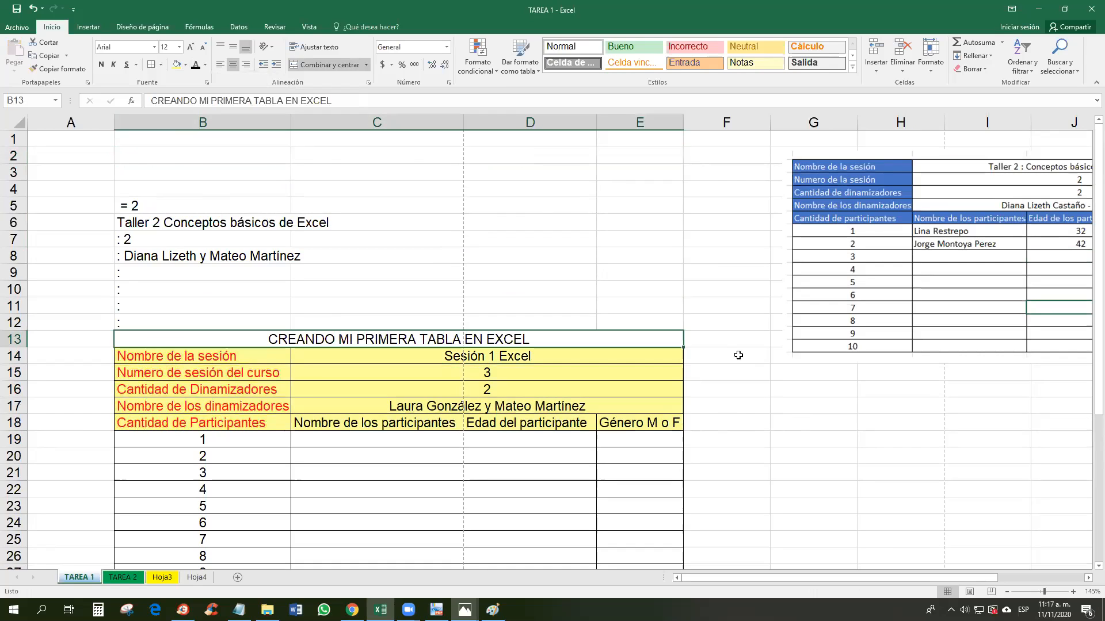
pyautogui.hotkey('ctrl', 'z')
pyautogui.click(367, 201)
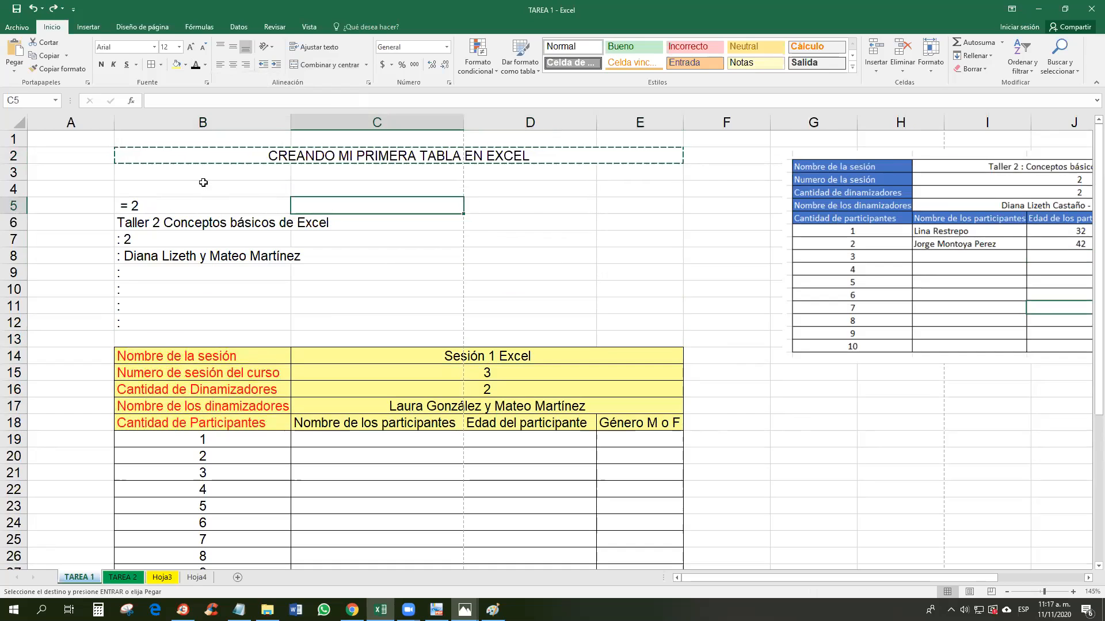
pyautogui.click(10, 172)
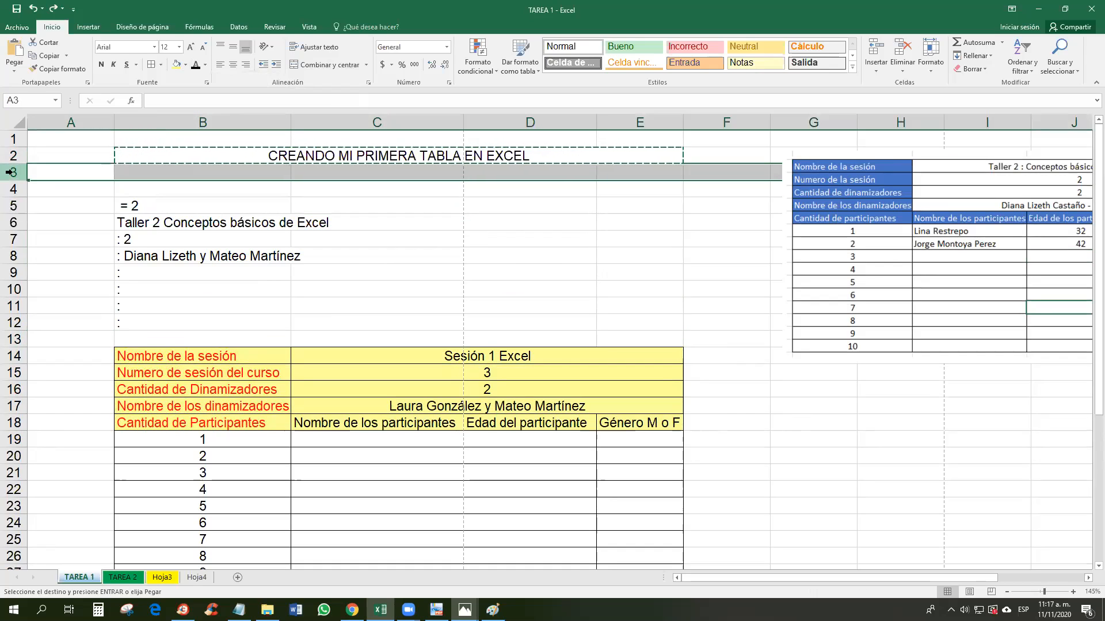
pyautogui.moveTo(10, 172); pyautogui.dragTo(8, 339)
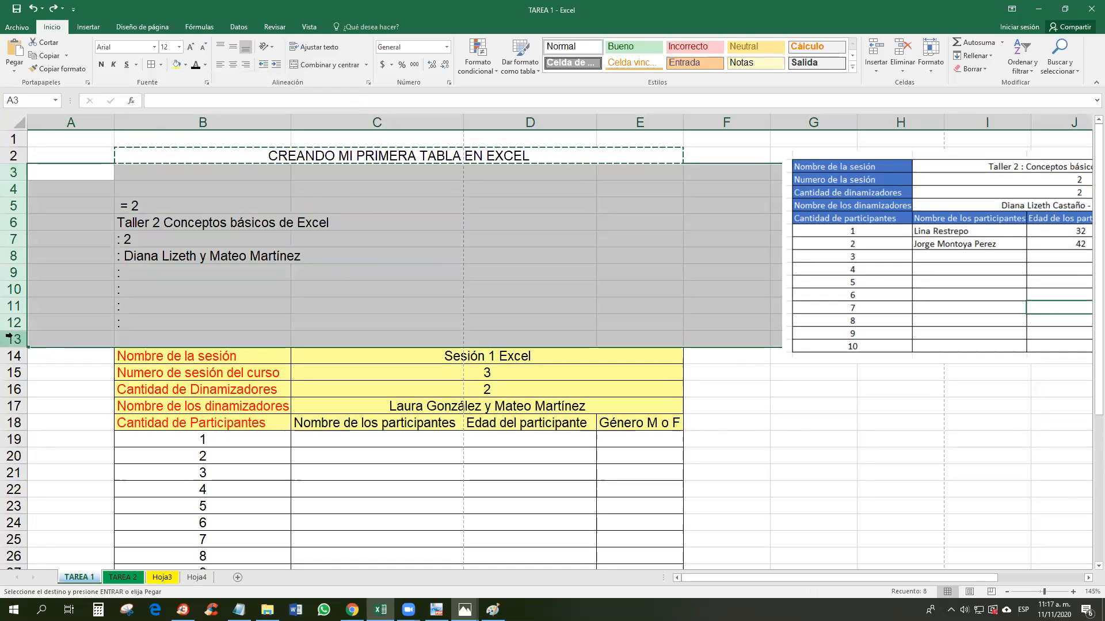
# Step: Delete rows 3–13 holding the leftover notes
pyautogui.rightClick(10, 339)
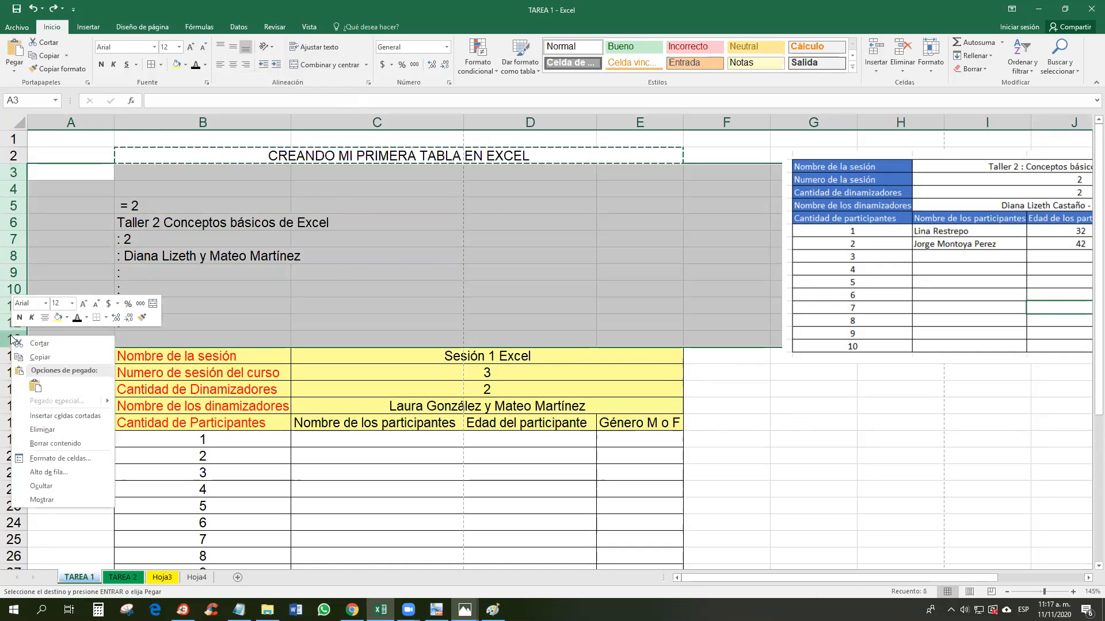
pyautogui.click(68, 429)
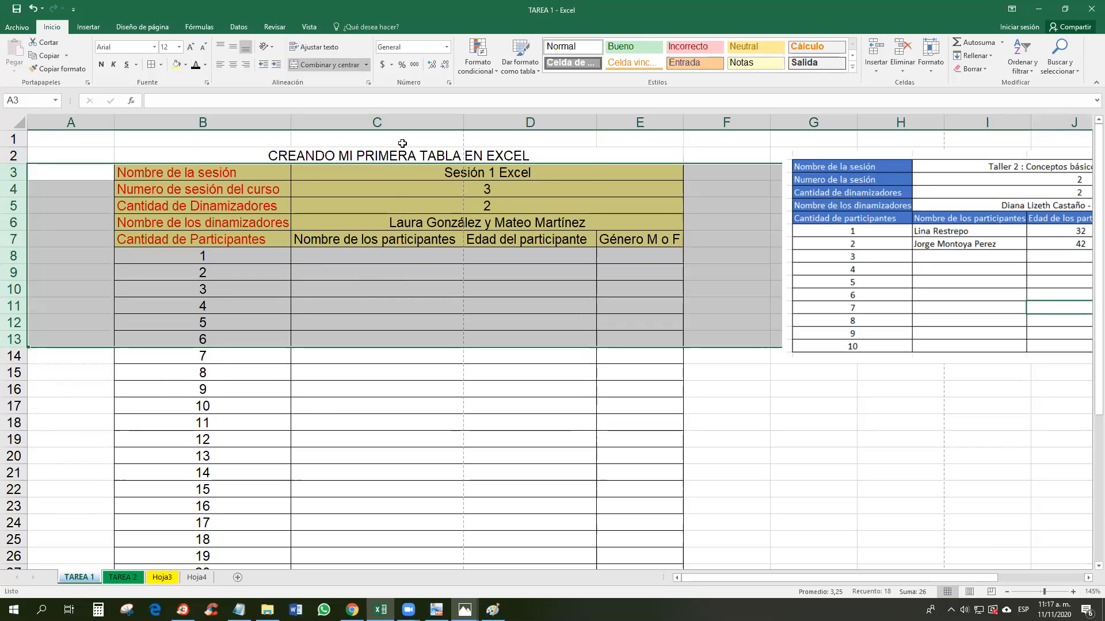
pyautogui.click(380, 152)
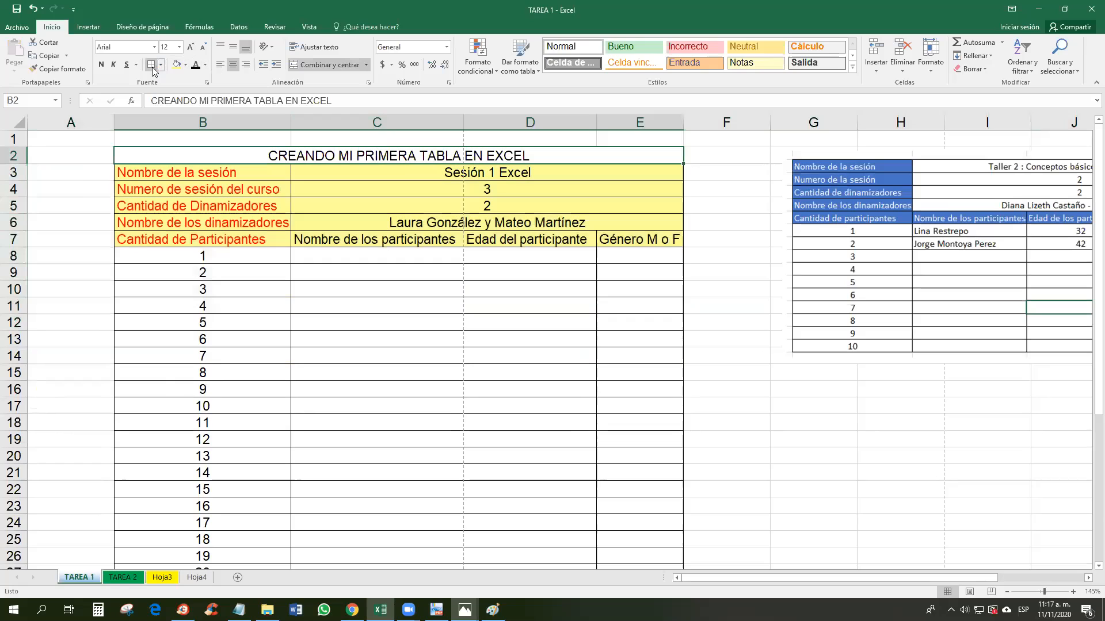
pyautogui.click(397, 302)
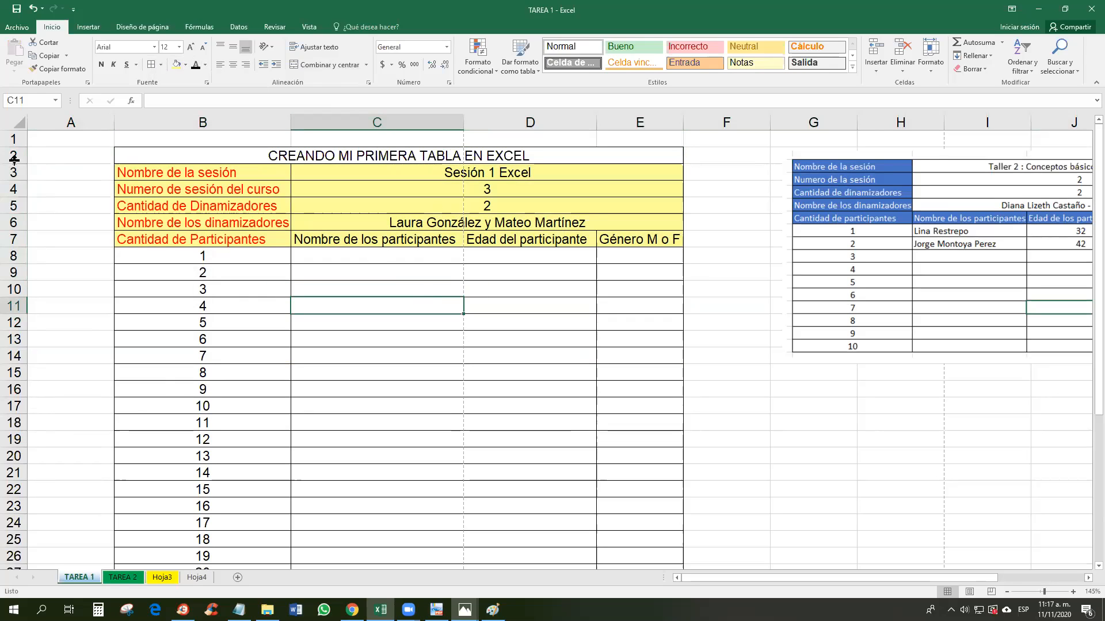
# Step: Make title row 2 taller and centre the title vertically
pyautogui.moveTo(16, 165); pyautogui.dragTo(16, 201)
pyautogui.click(362, 177)
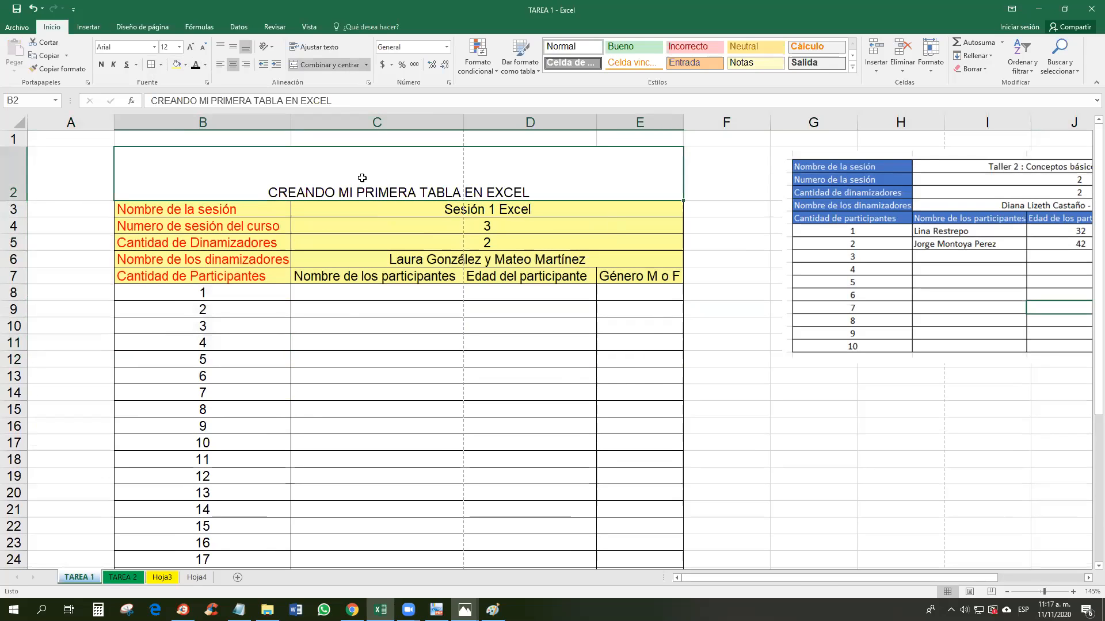
pyautogui.click(231, 49)
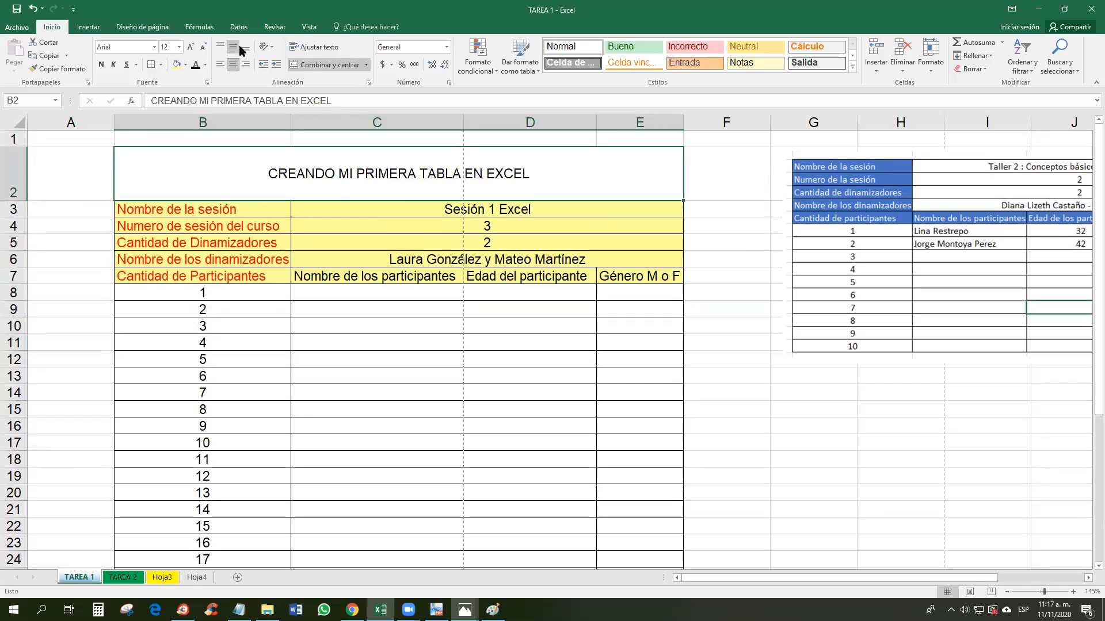
pyautogui.click(327, 47)
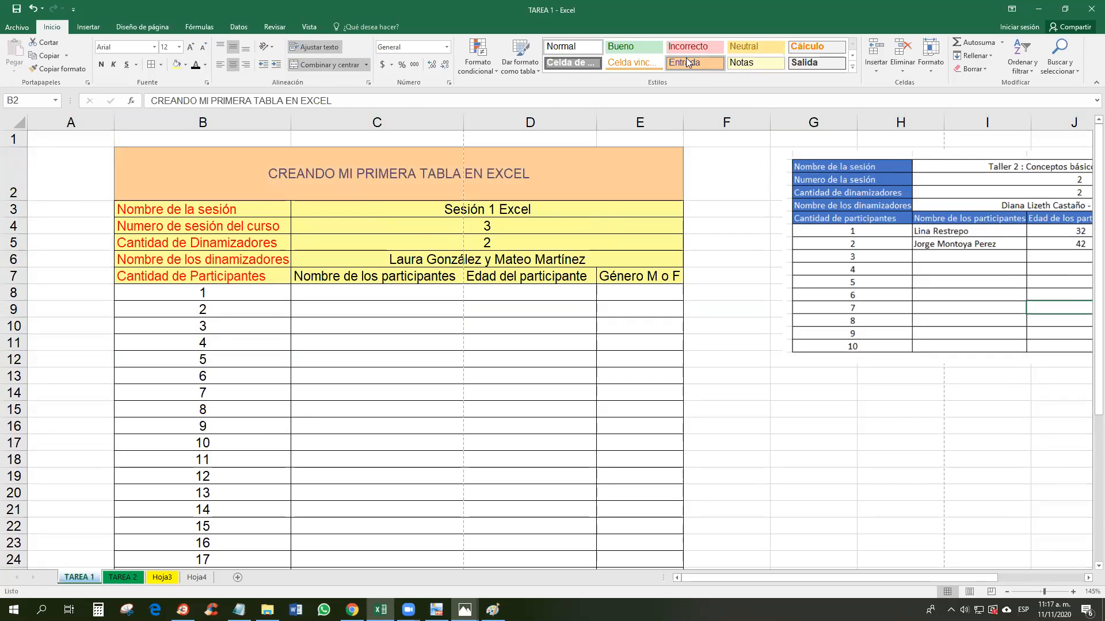
pyautogui.click(852, 67)
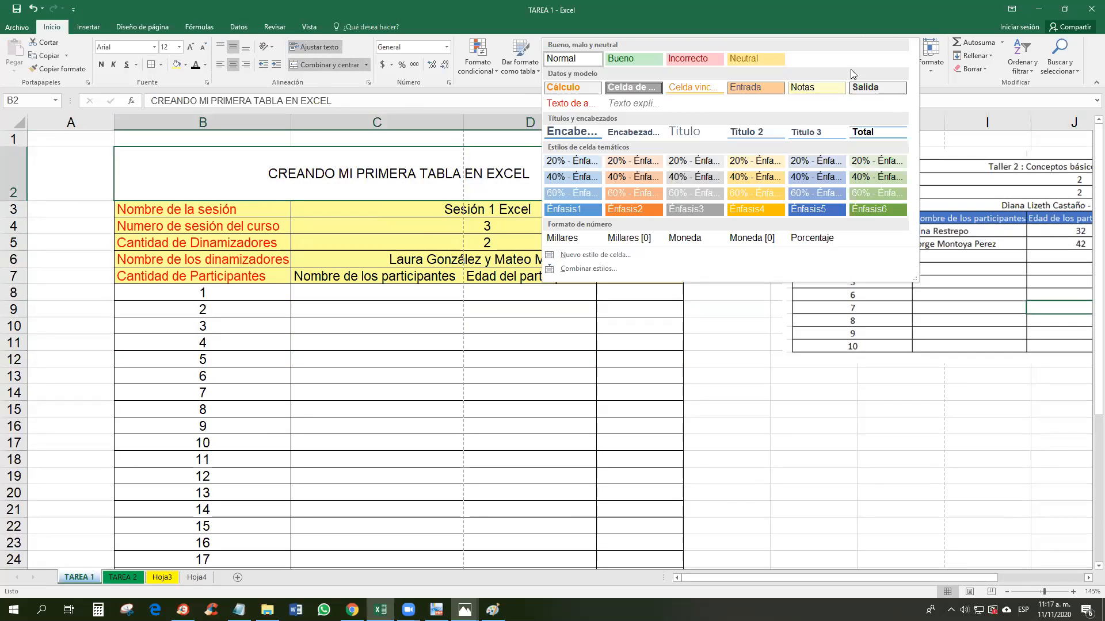
pyautogui.click(600, 256)
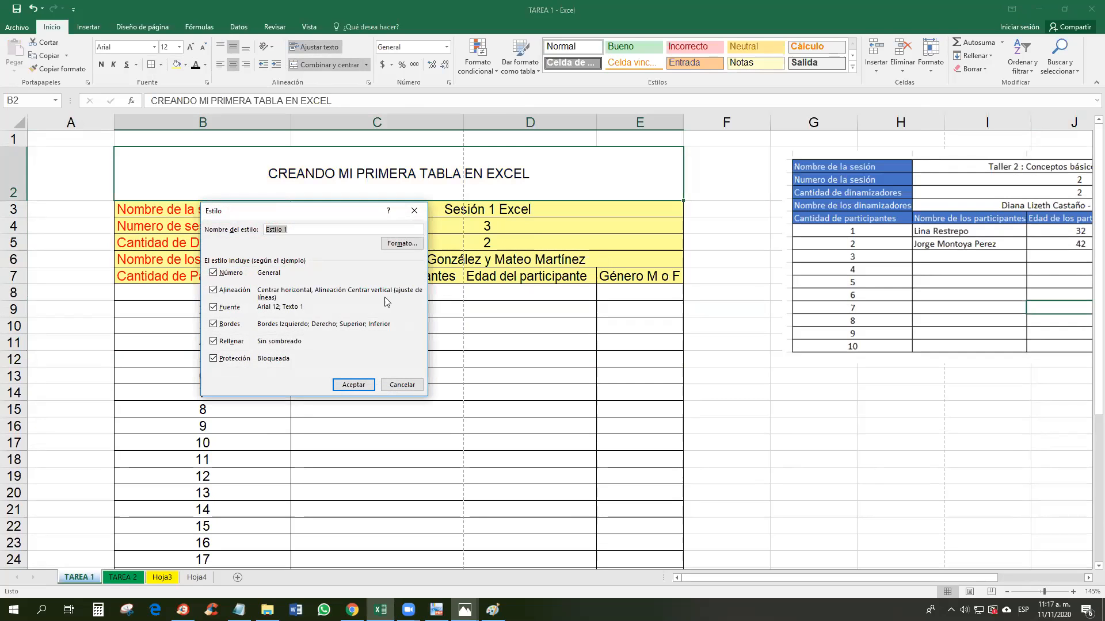
pyautogui.click(397, 246)
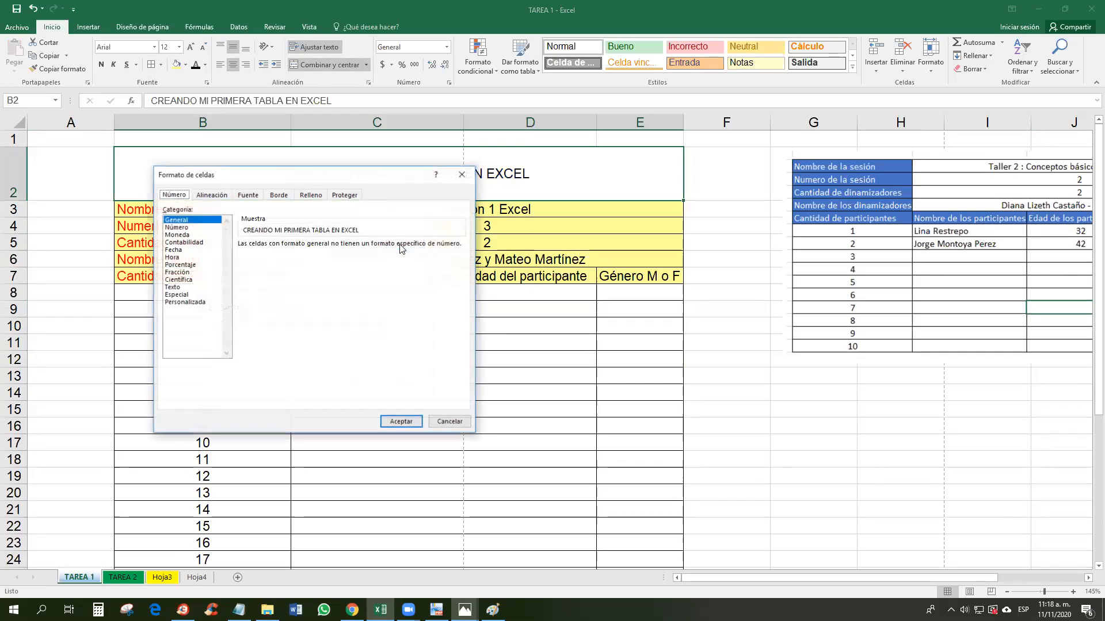
pyautogui.click(278, 195)
pyautogui.click(248, 195)
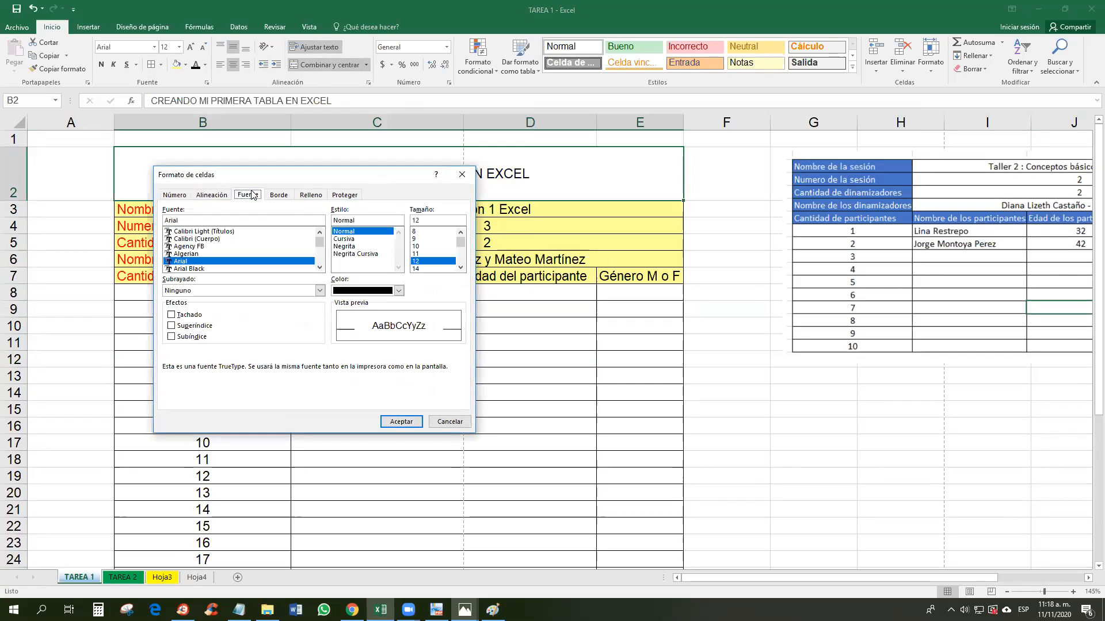
pyautogui.click(278, 195)
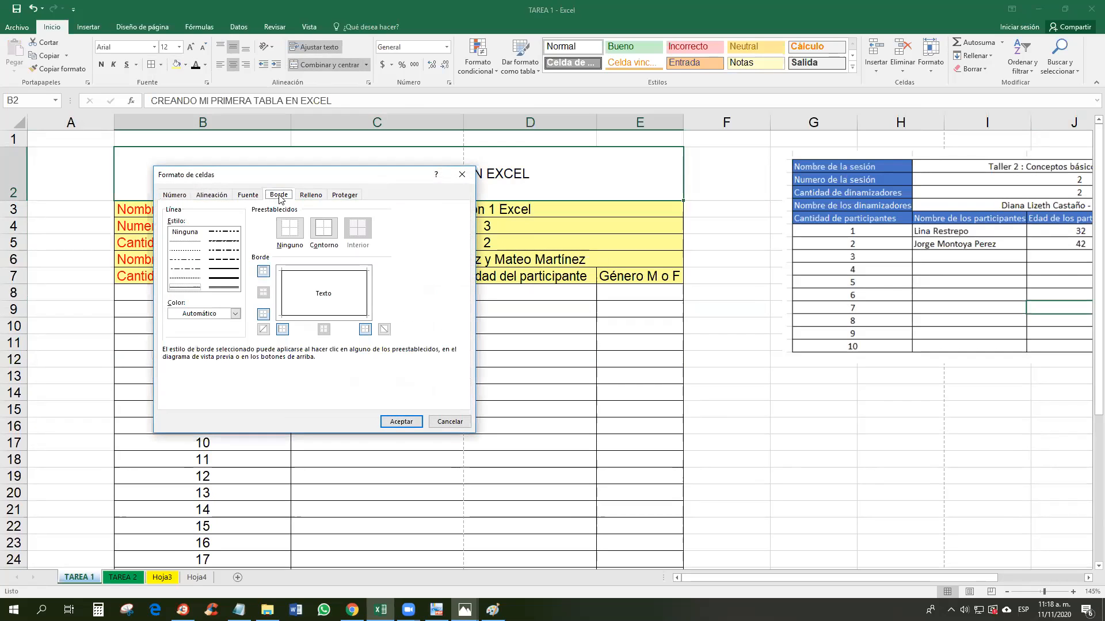
pyautogui.click(250, 196)
pyautogui.click(313, 197)
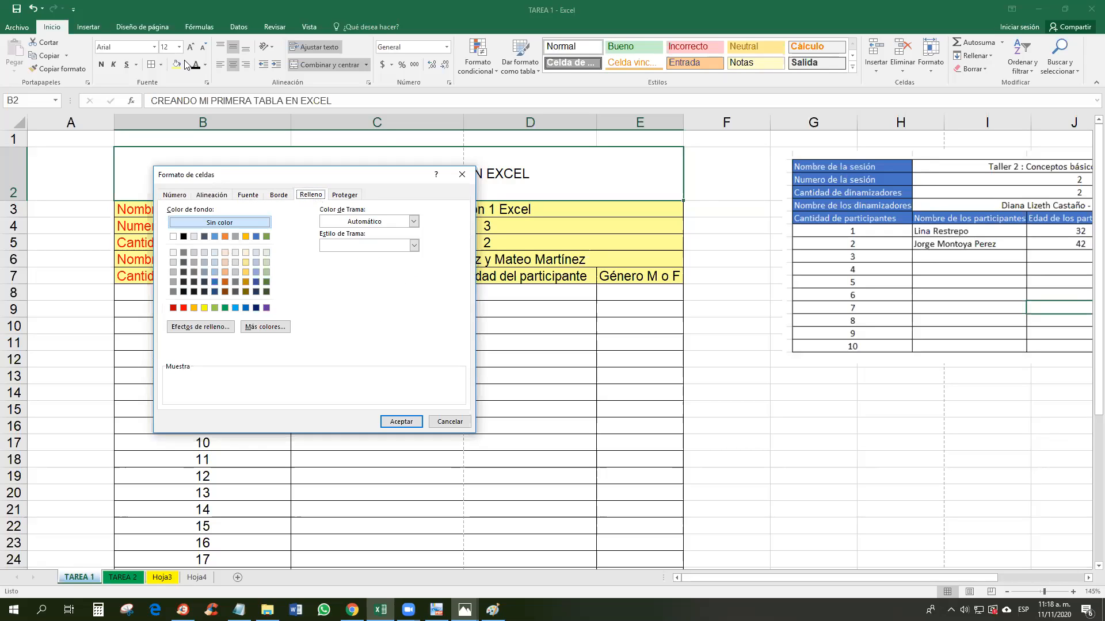
pyautogui.click(463, 174)
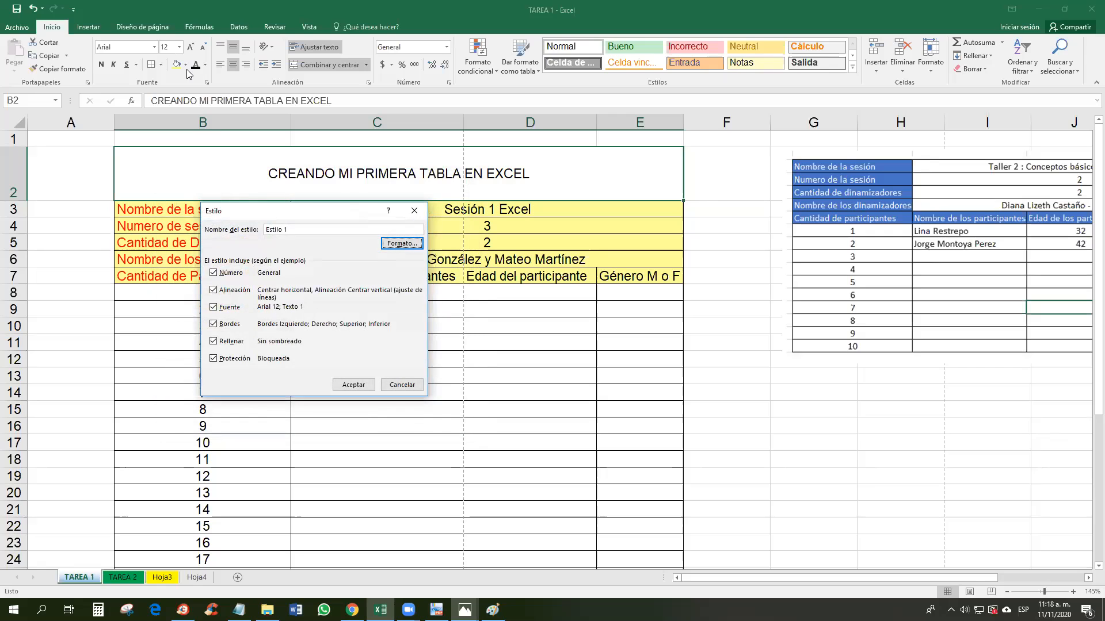
pyautogui.click(414, 210)
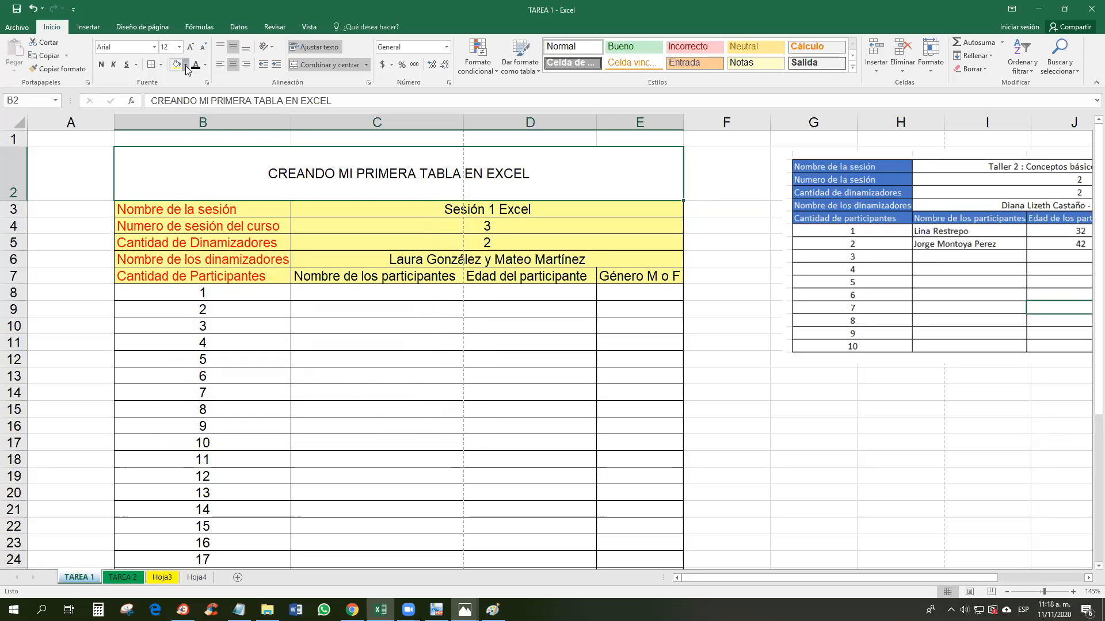
pyautogui.click(186, 65)
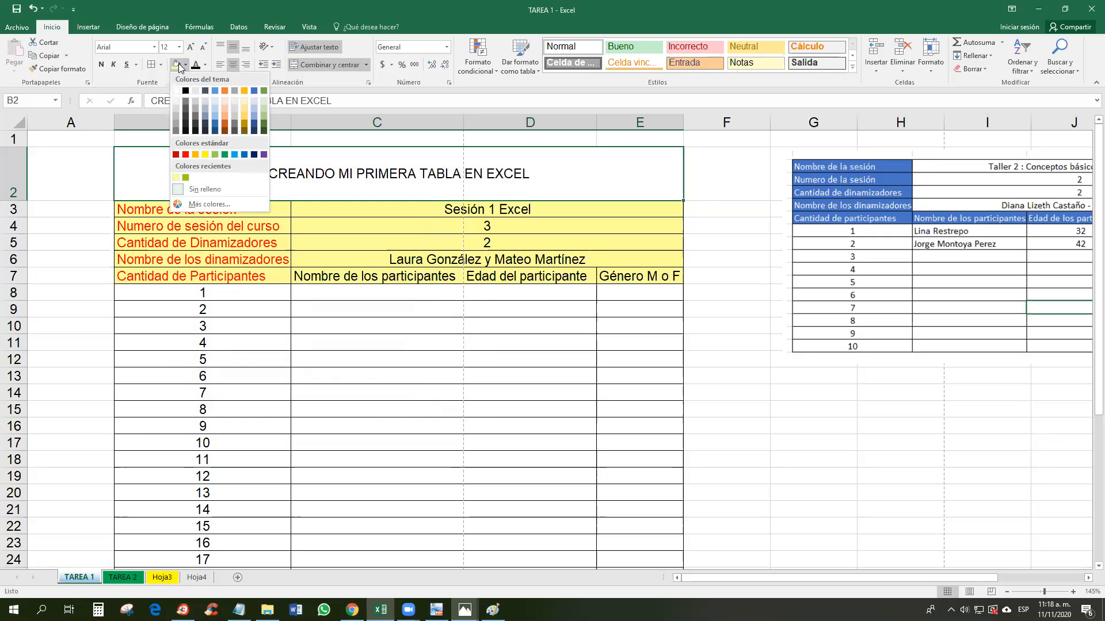
pyautogui.click(154, 85)
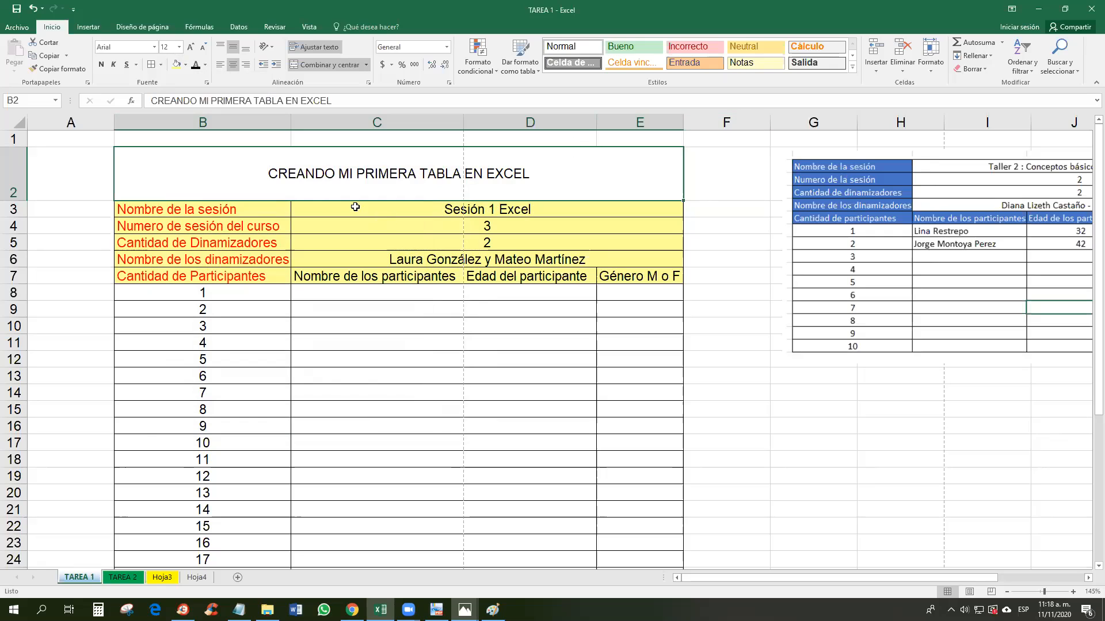
pyautogui.moveTo(232, 209); pyautogui.dragTo(552, 225)
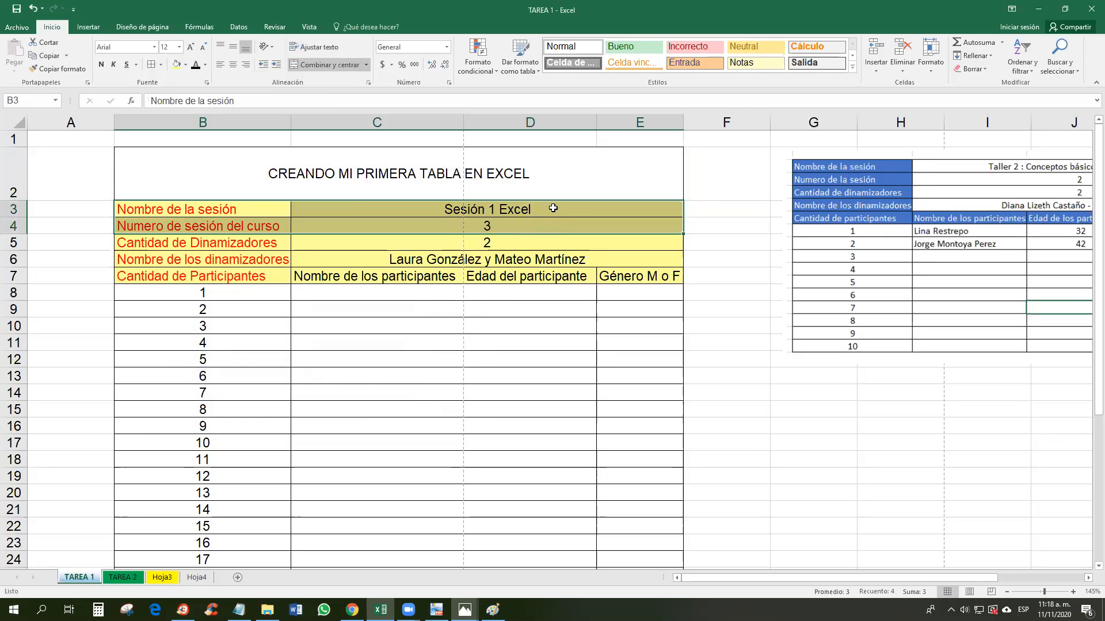
# Step: Set a blue border colour and line style for C3 in Format Cells
pyautogui.click(552, 209)
pyautogui.rightClick(552, 208)
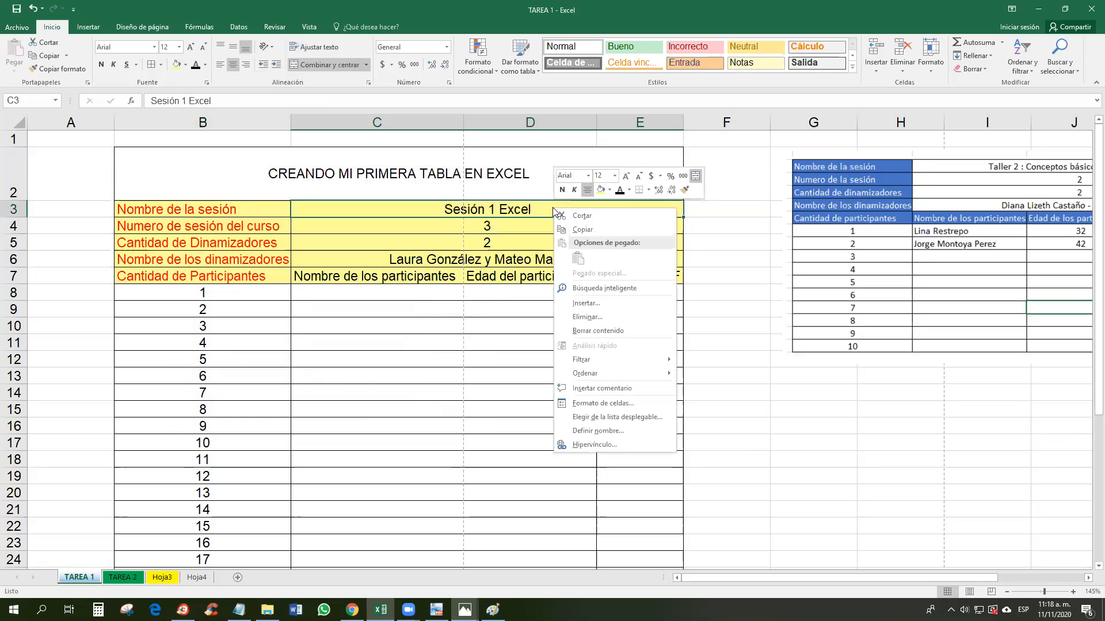
pyautogui.click(596, 405)
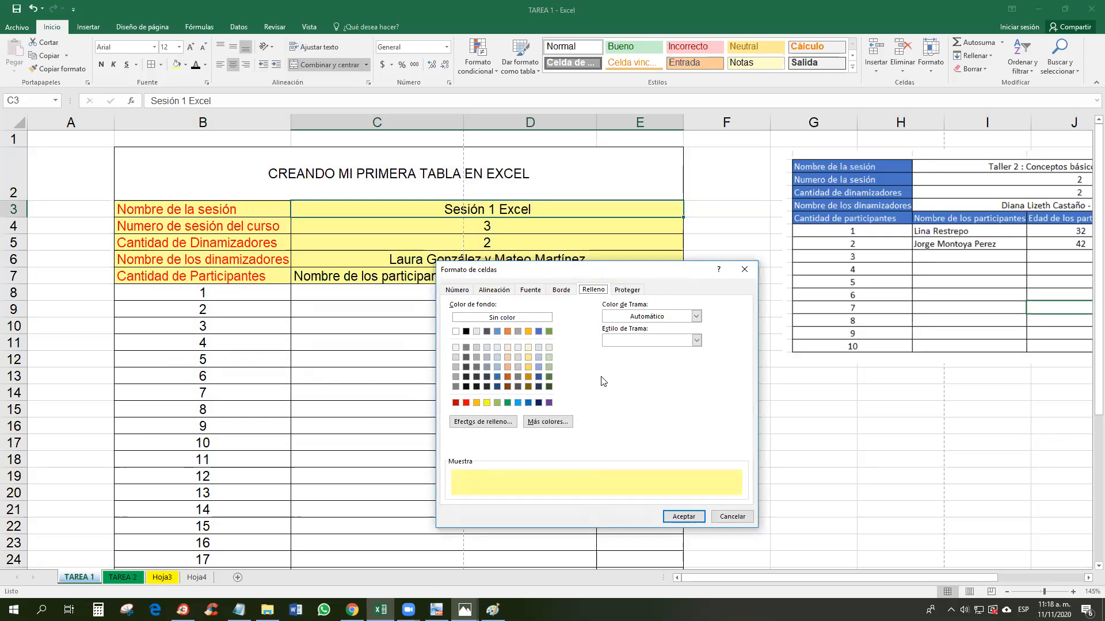
pyautogui.click(561, 290)
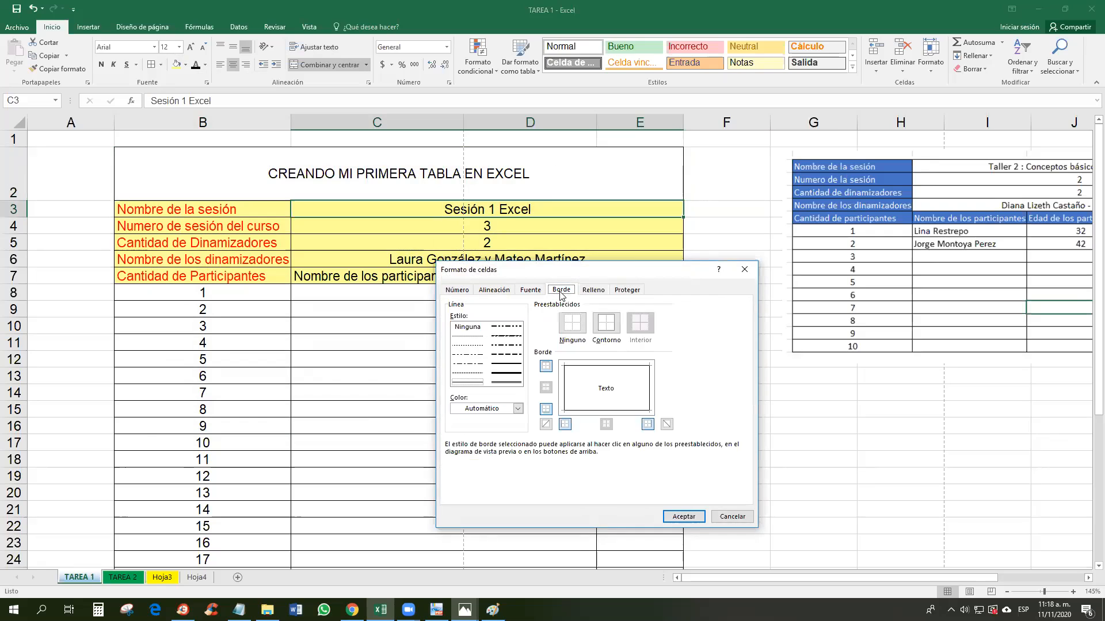
pyautogui.click(516, 409)
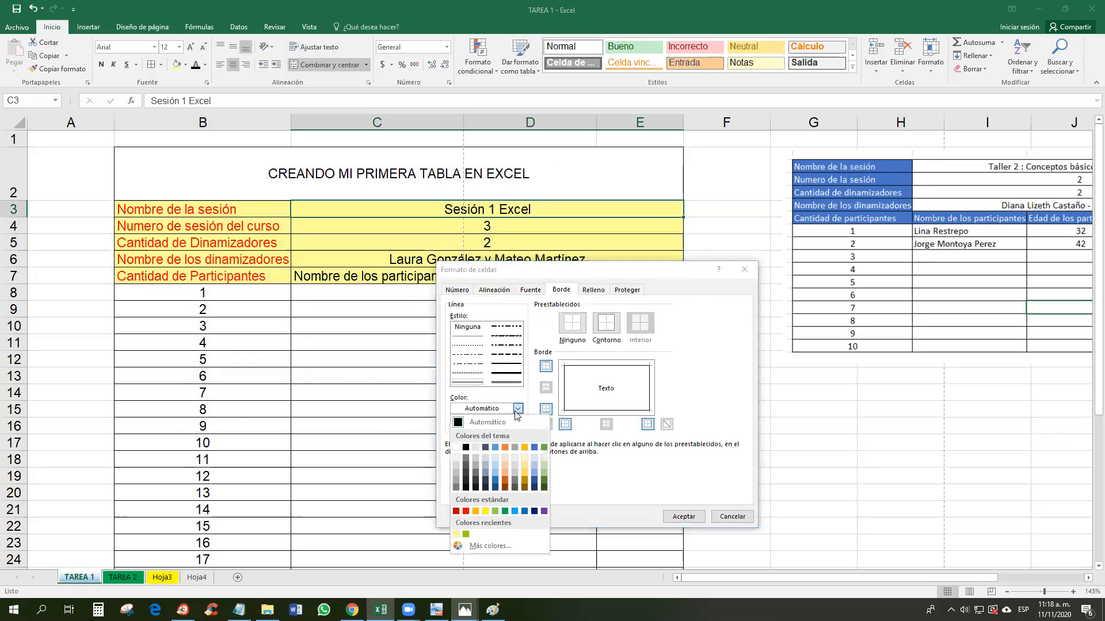
pyautogui.click(525, 512)
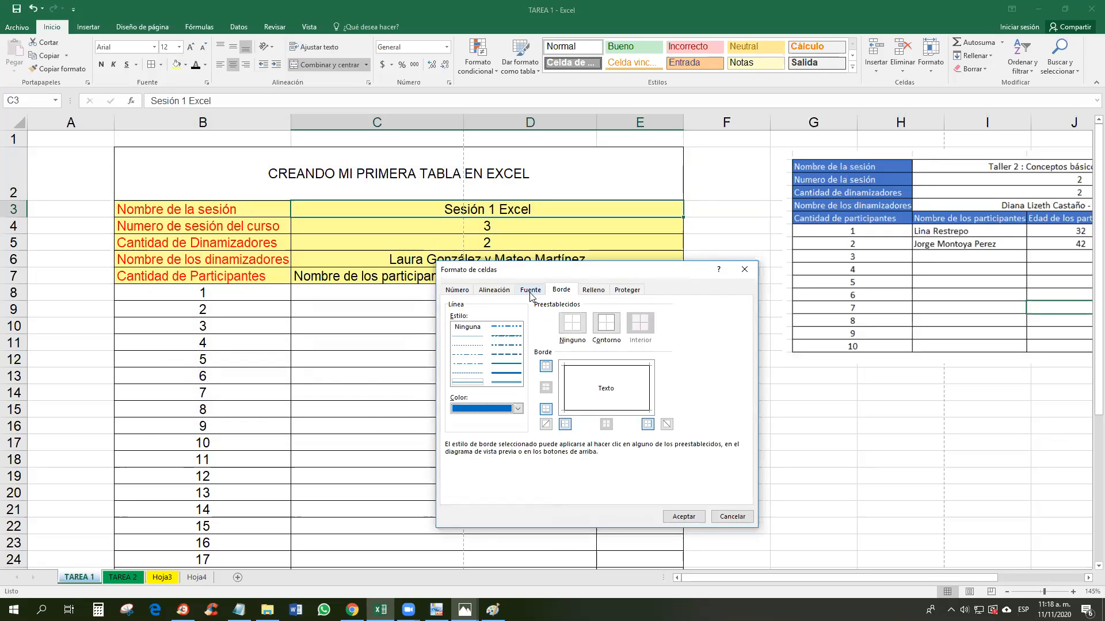
pyautogui.click(494, 290)
pyautogui.click(530, 290)
pyautogui.click(560, 290)
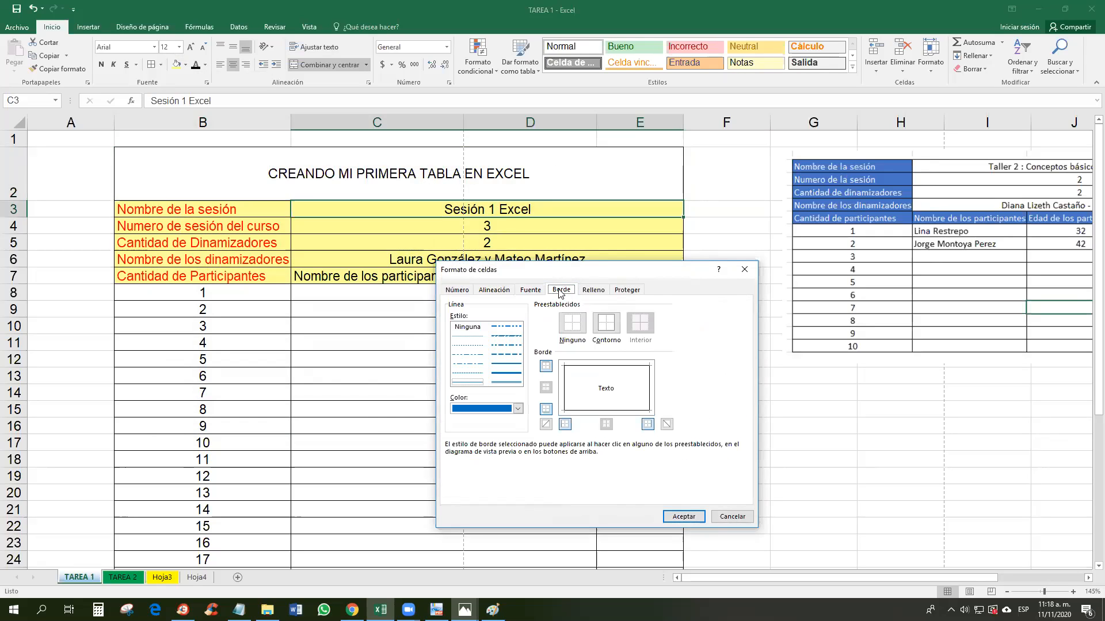
pyautogui.click(507, 376)
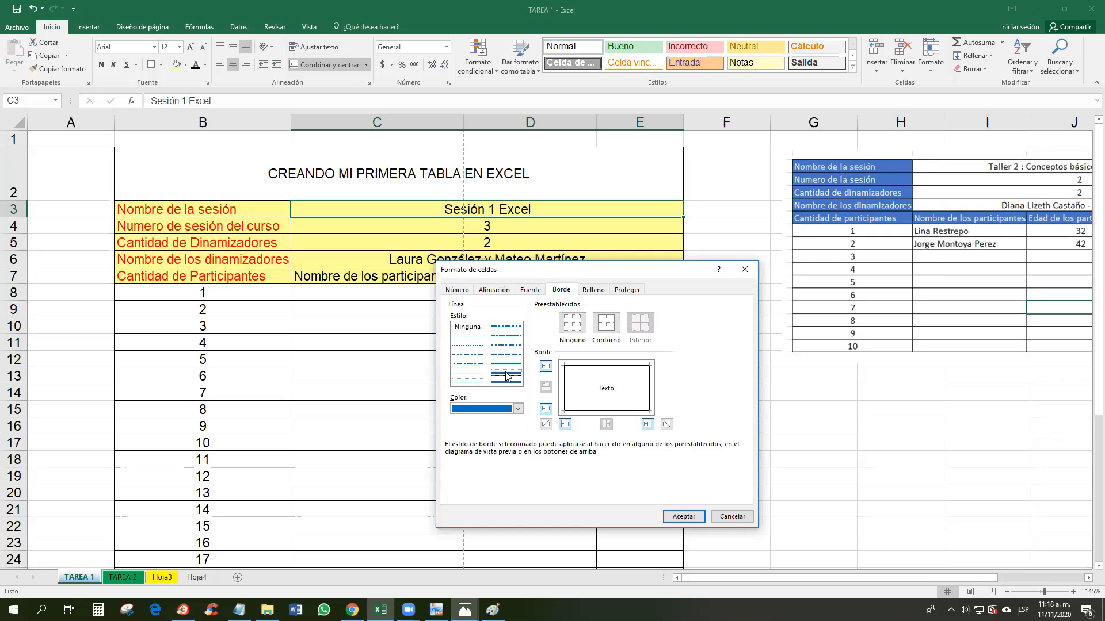
pyautogui.click(702, 516)
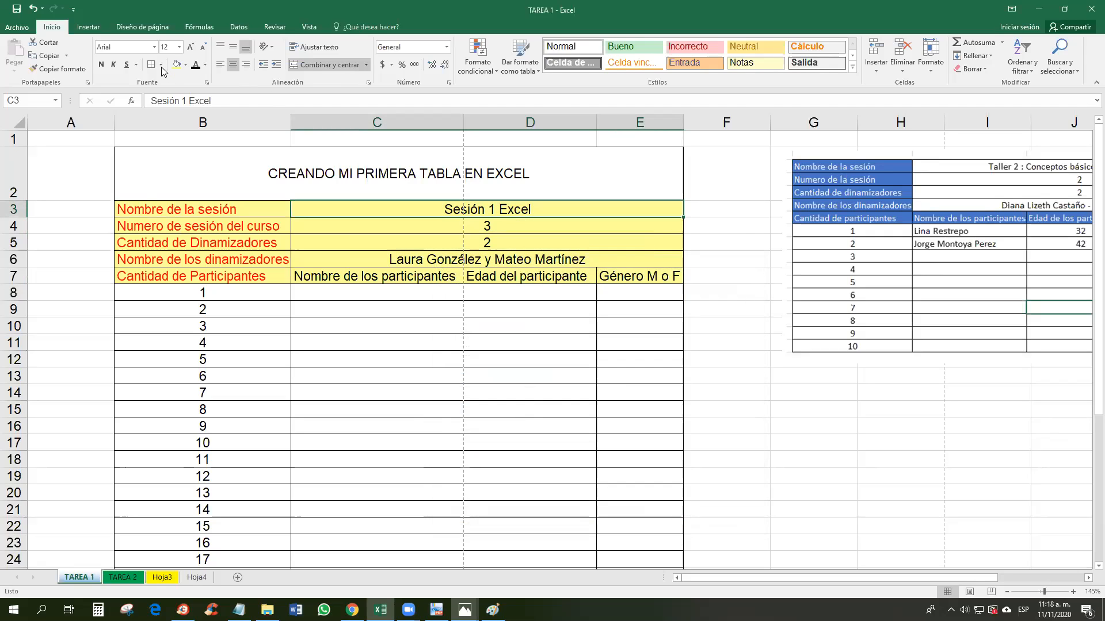
# Step: Choose the thick solid line style and draw a thick border around the session name
pyautogui.click(463, 248)
pyautogui.click(476, 209)
pyautogui.click(502, 244)
pyautogui.click(504, 208)
pyautogui.click(161, 64)
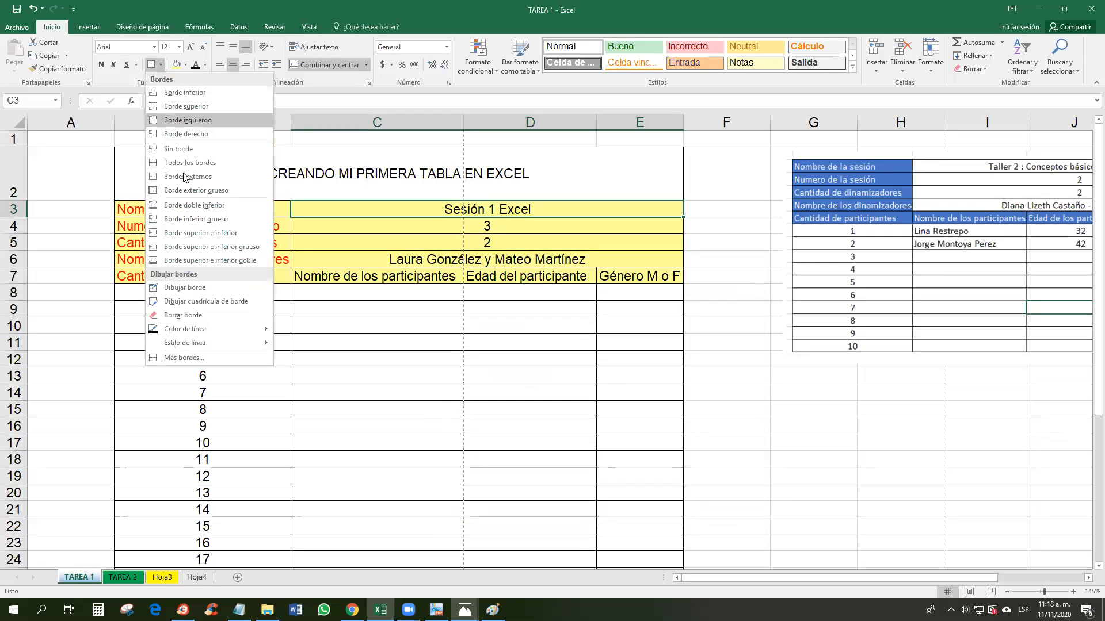
pyautogui.moveTo(214, 341)
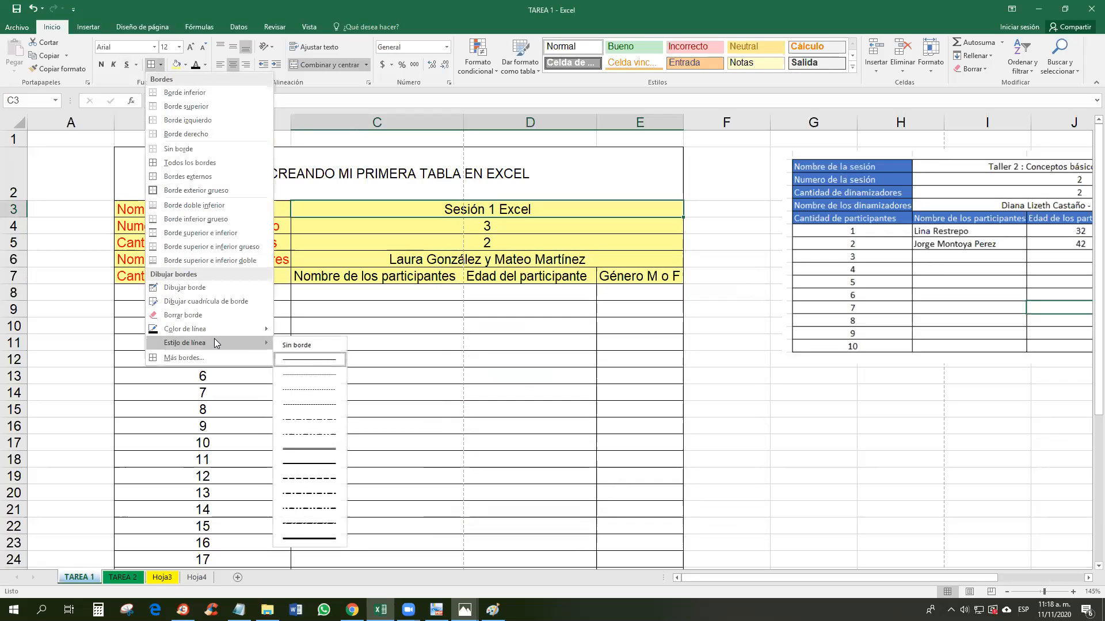
pyautogui.click(308, 537)
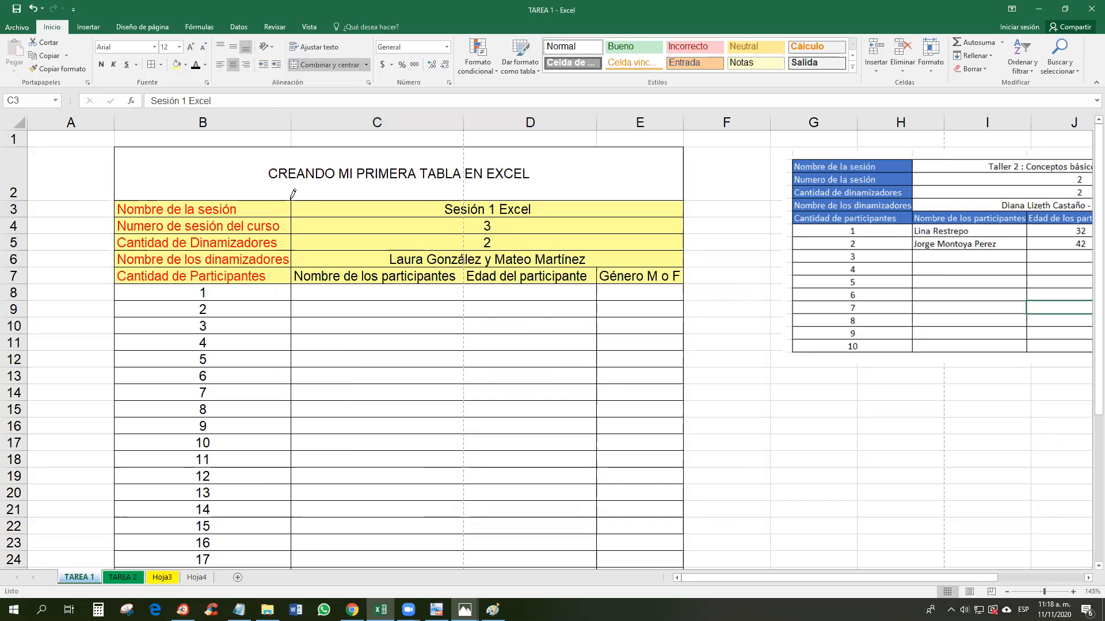
pyautogui.click(152, 64)
pyautogui.click(473, 223)
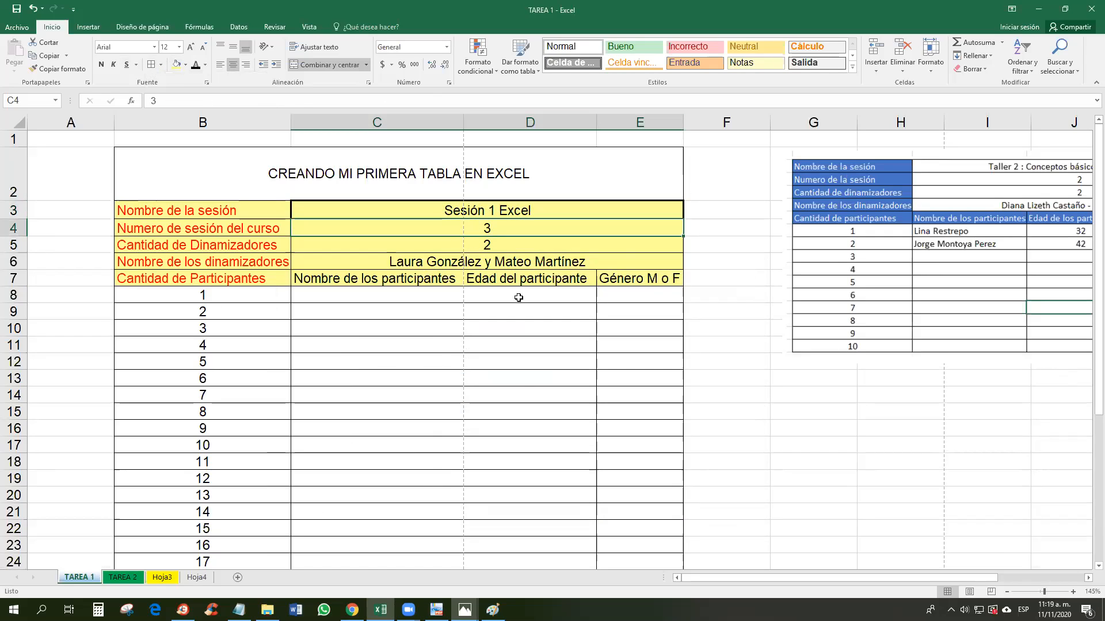
# Step: Apply All Borders to the table from the title down
pyautogui.click(519, 280)
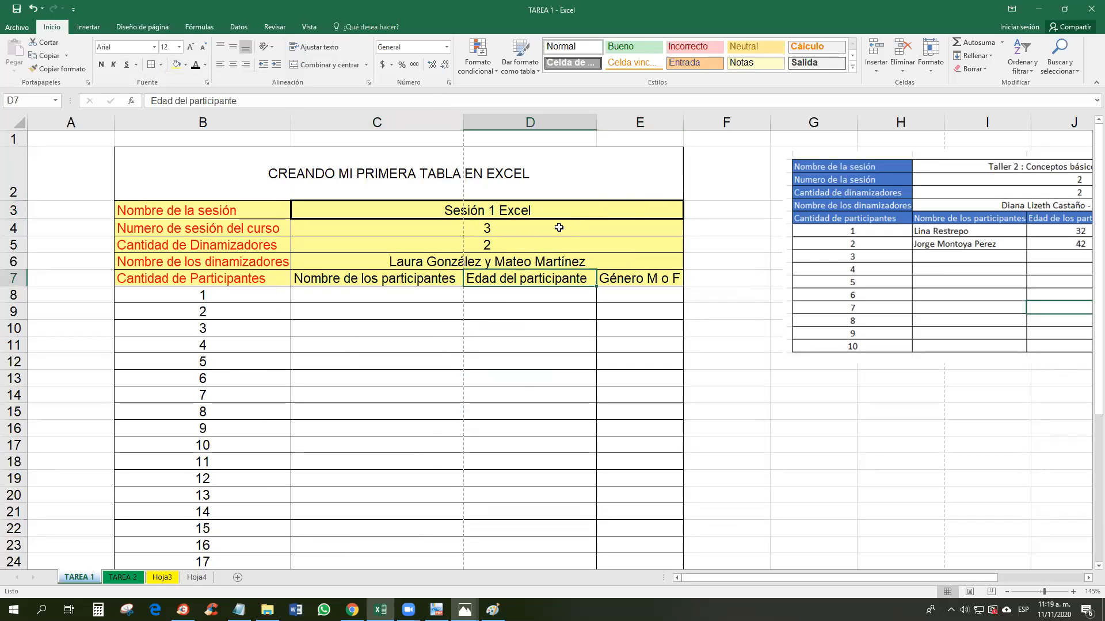
pyautogui.moveTo(134, 154); pyautogui.dragTo(540, 537)
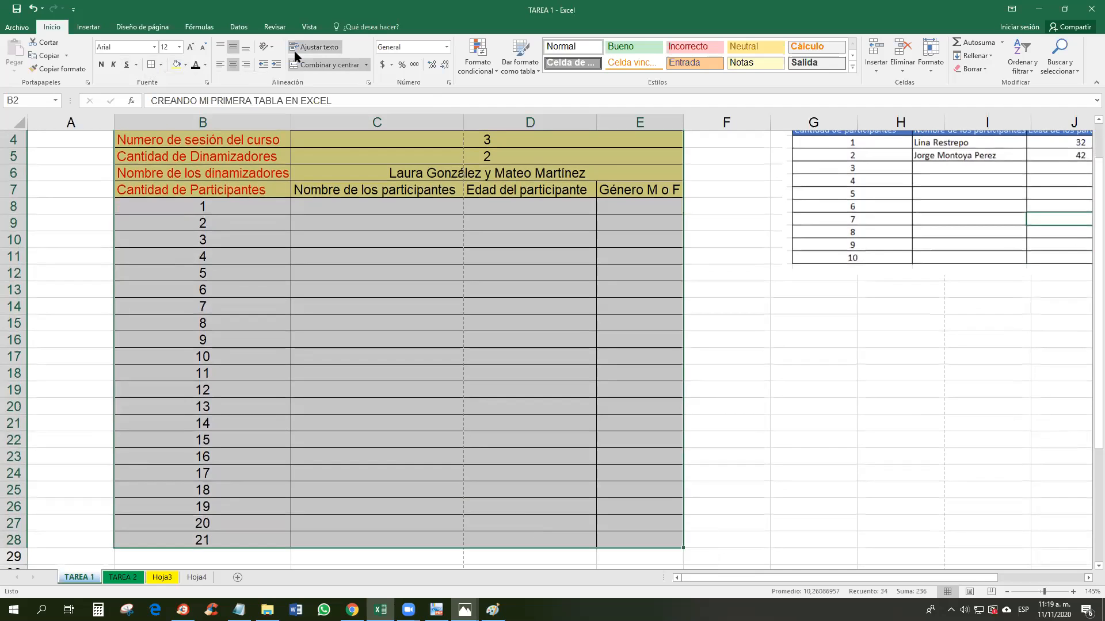
pyautogui.click(151, 66)
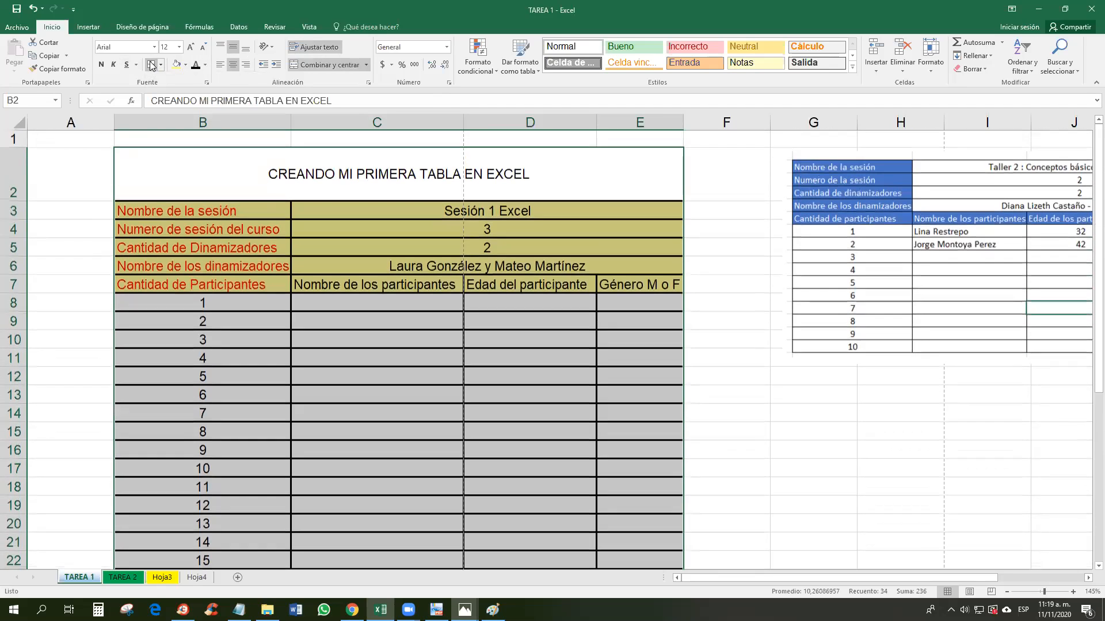
pyautogui.scroll(-1, 606, 324)
pyautogui.scroll(1, 606, 324)
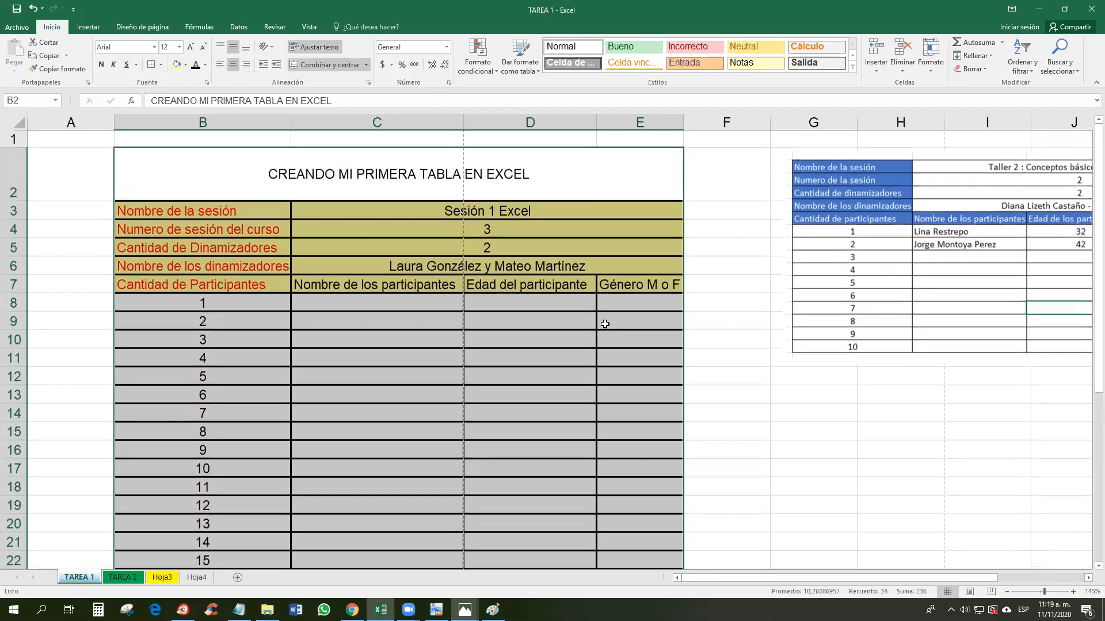
pyautogui.click(637, 340)
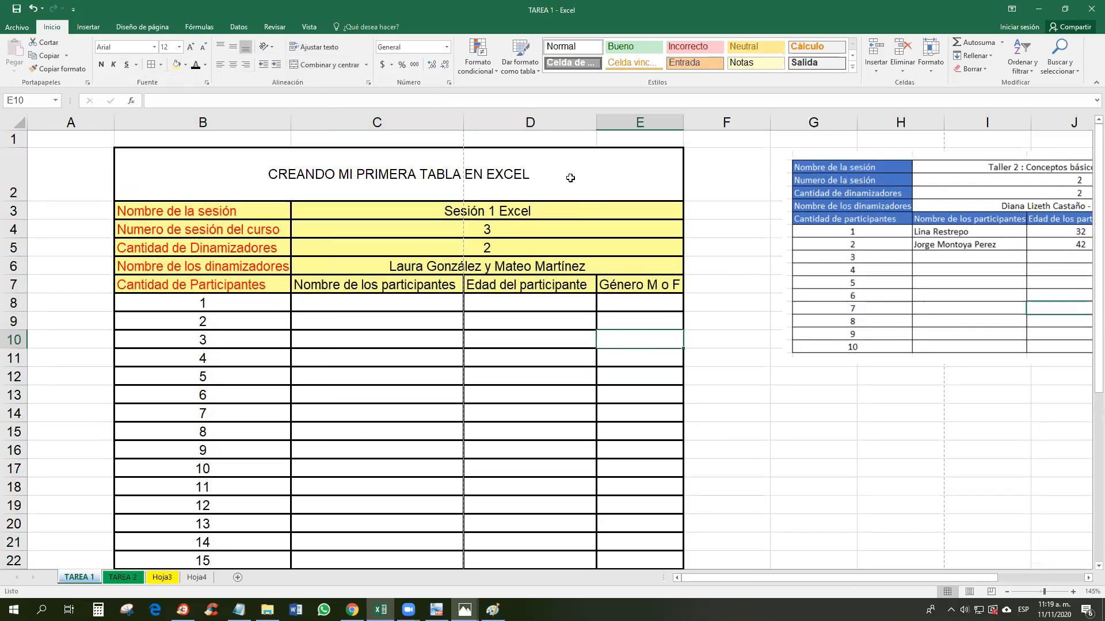
# Step: Reselect the whole table and set its border line colour to blue
pyautogui.moveTo(568, 177); pyautogui.dragTo(622, 533)
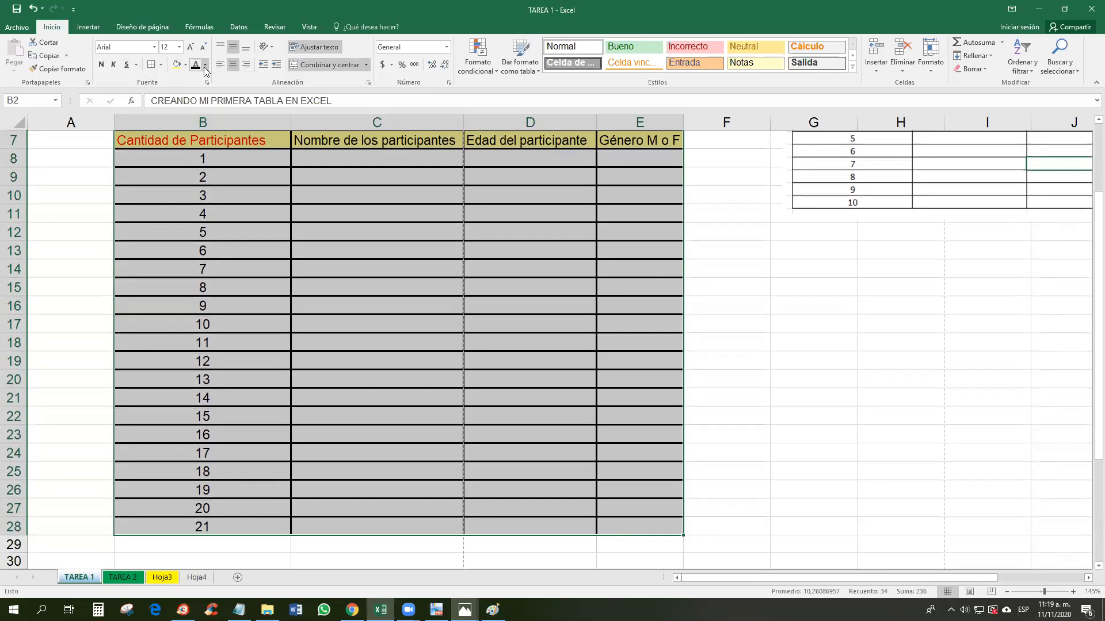
pyautogui.click(185, 65)
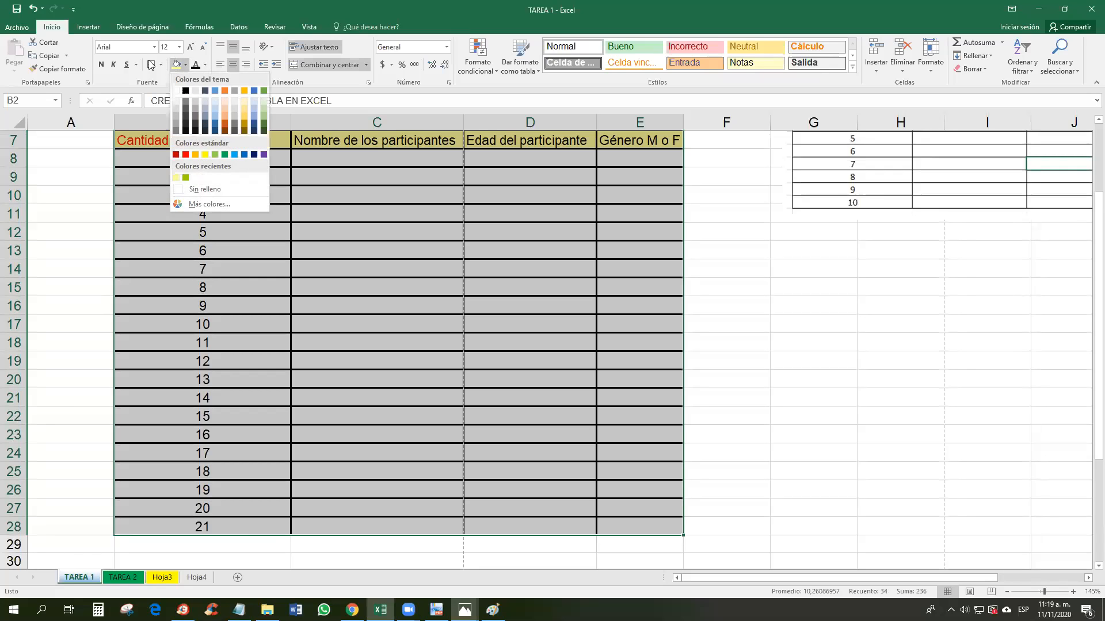
pyautogui.click(156, 69)
pyautogui.click(162, 68)
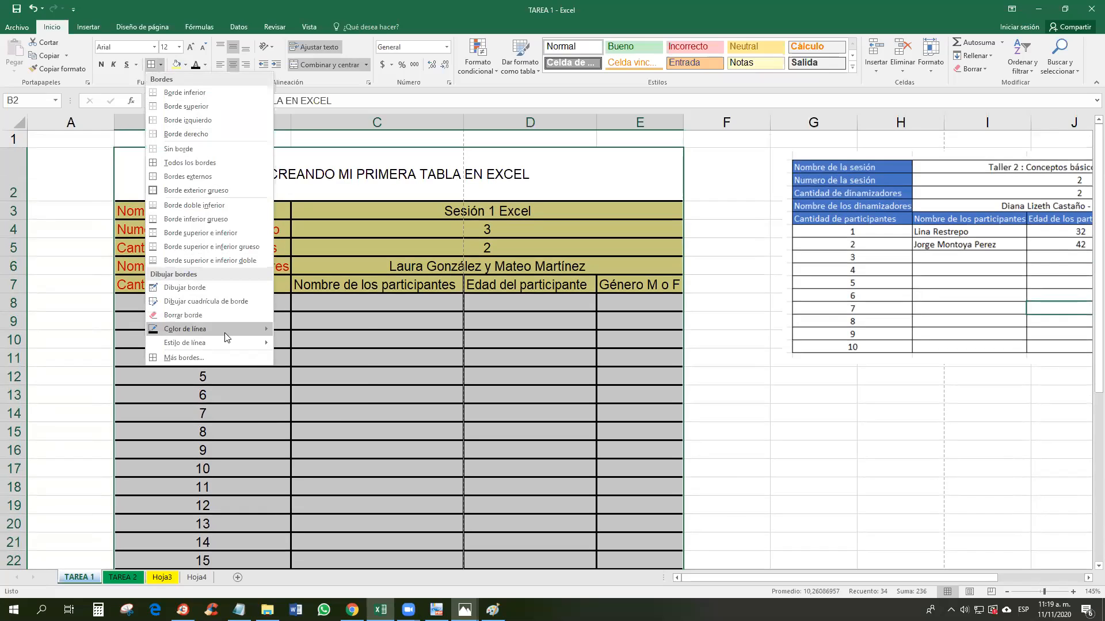
pyautogui.moveTo(230, 337)
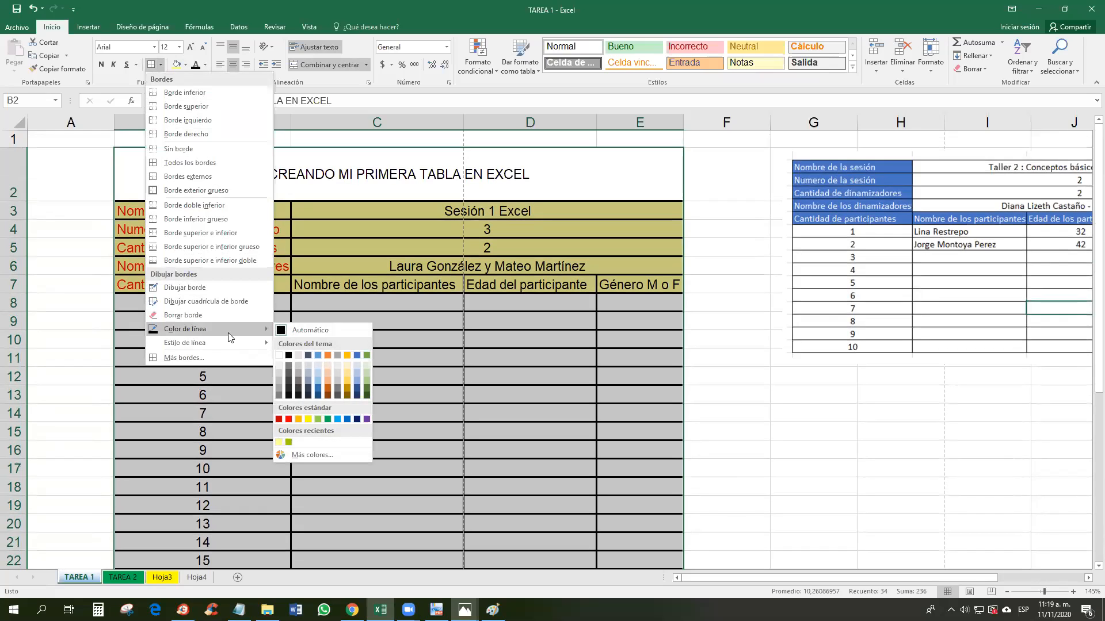
pyautogui.click(347, 420)
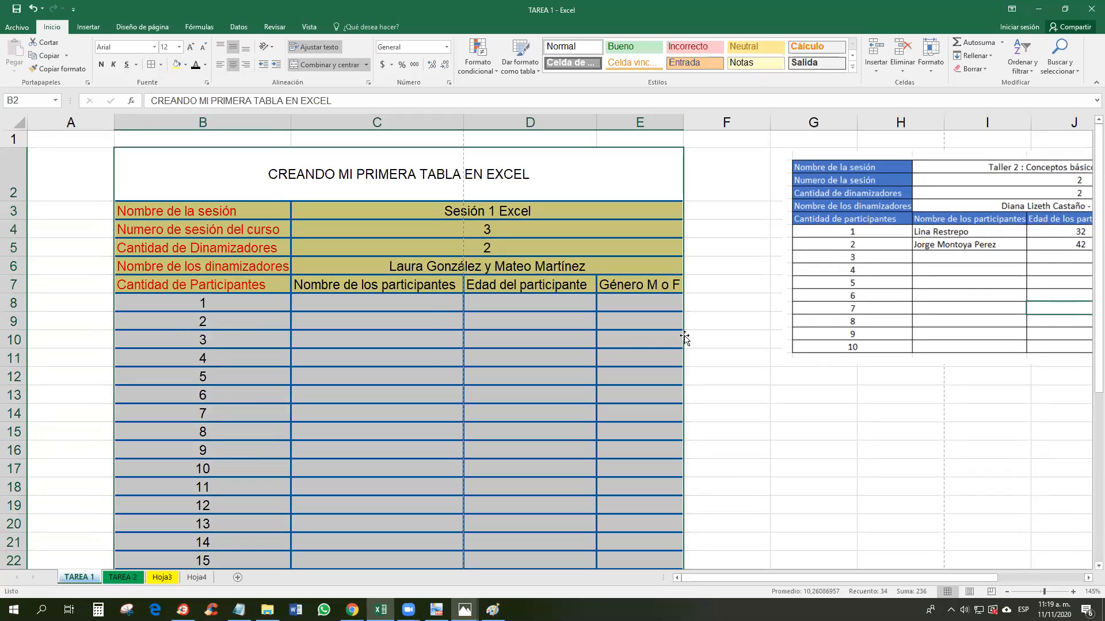
pyautogui.click(635, 341)
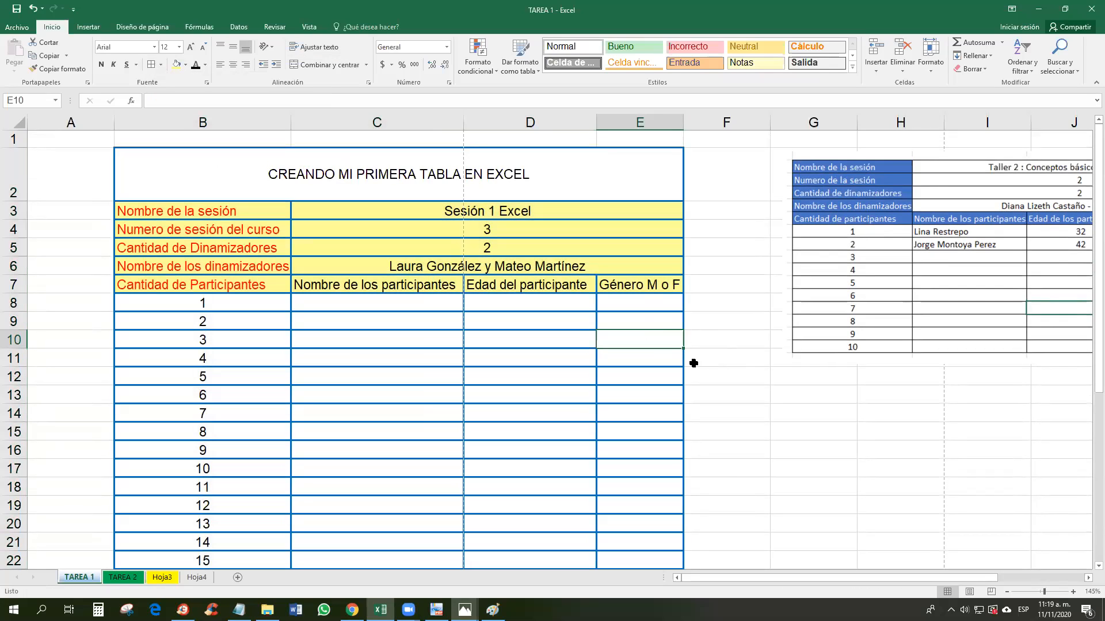
pyautogui.click(434, 166)
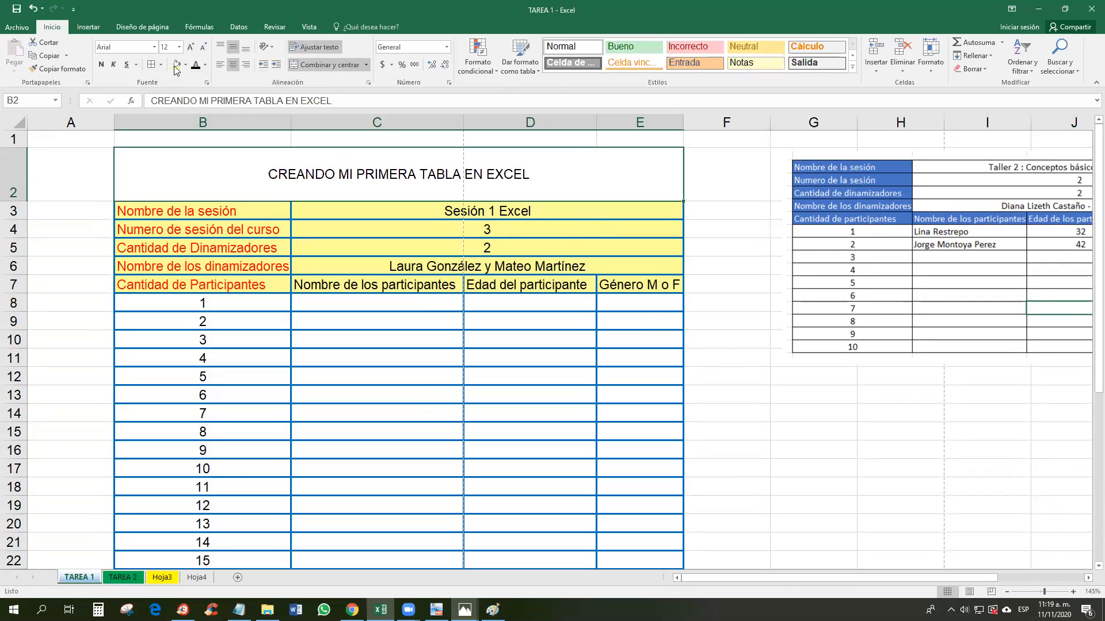
# Step: Fill title B2 yellow and set it in red Bodoni MT Black at size 18
pyautogui.click(176, 65)
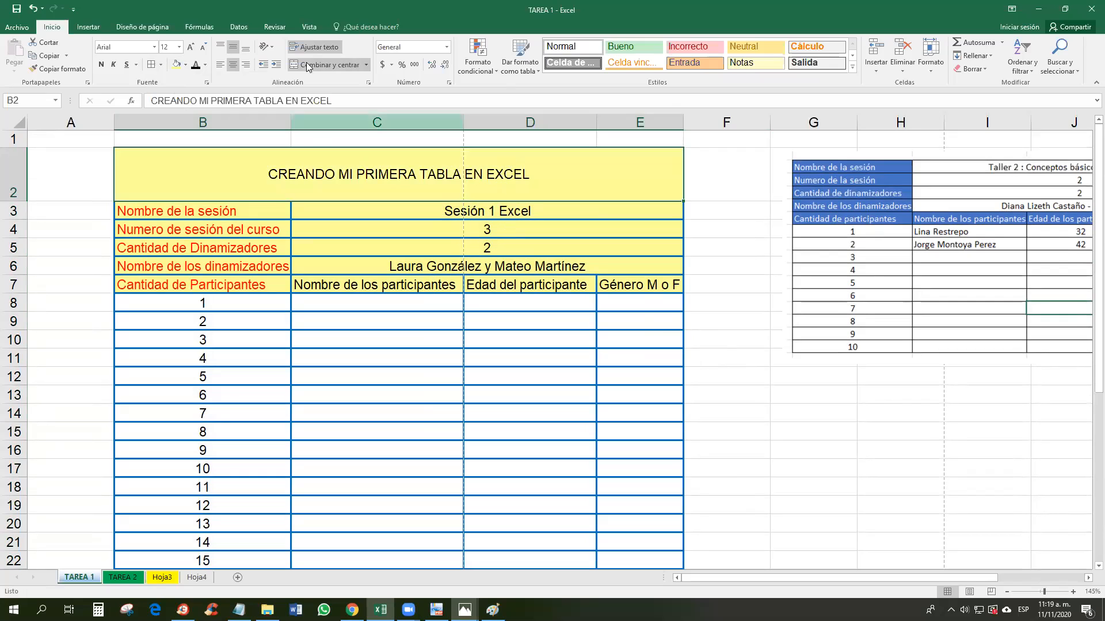
pyautogui.click(152, 50)
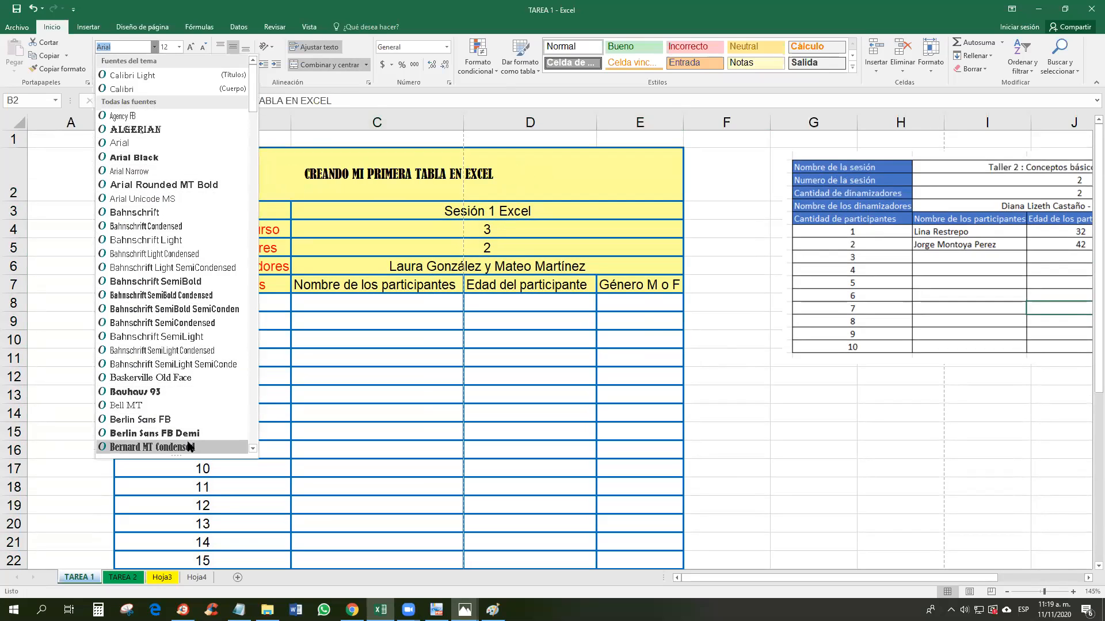
pyautogui.scroll(-2, 190, 447)
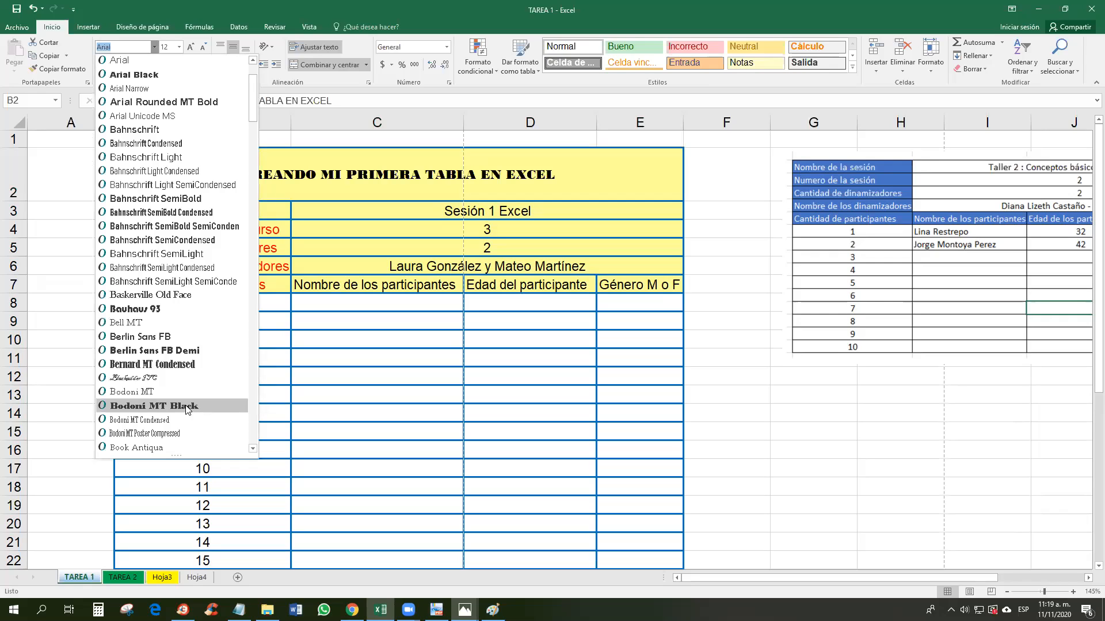
pyautogui.click(187, 407)
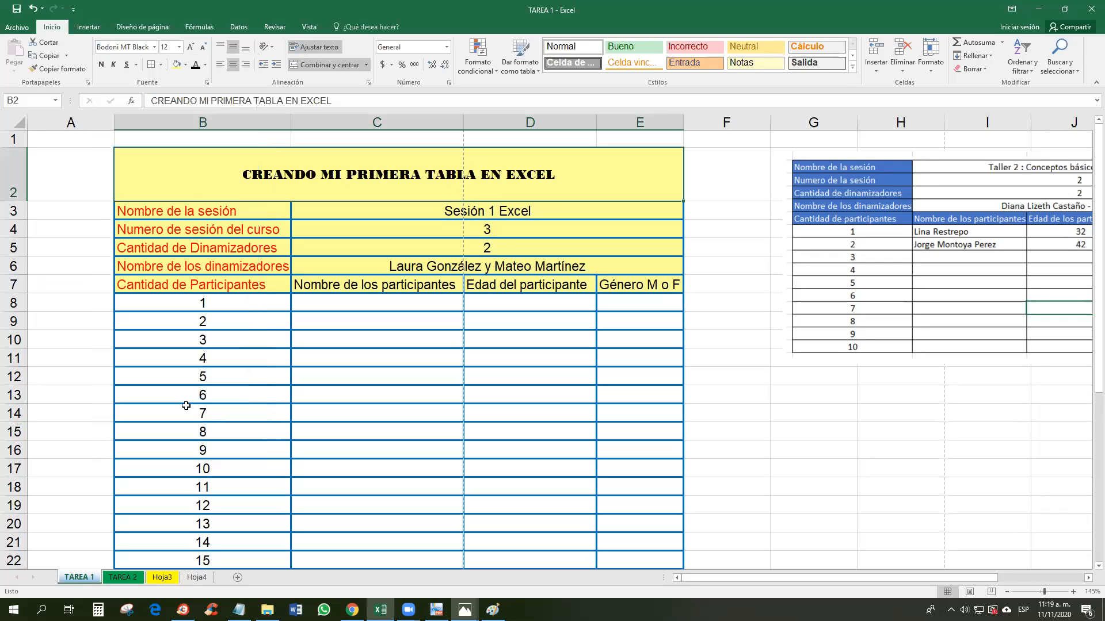
pyautogui.click(190, 47)
pyautogui.click(190, 47)
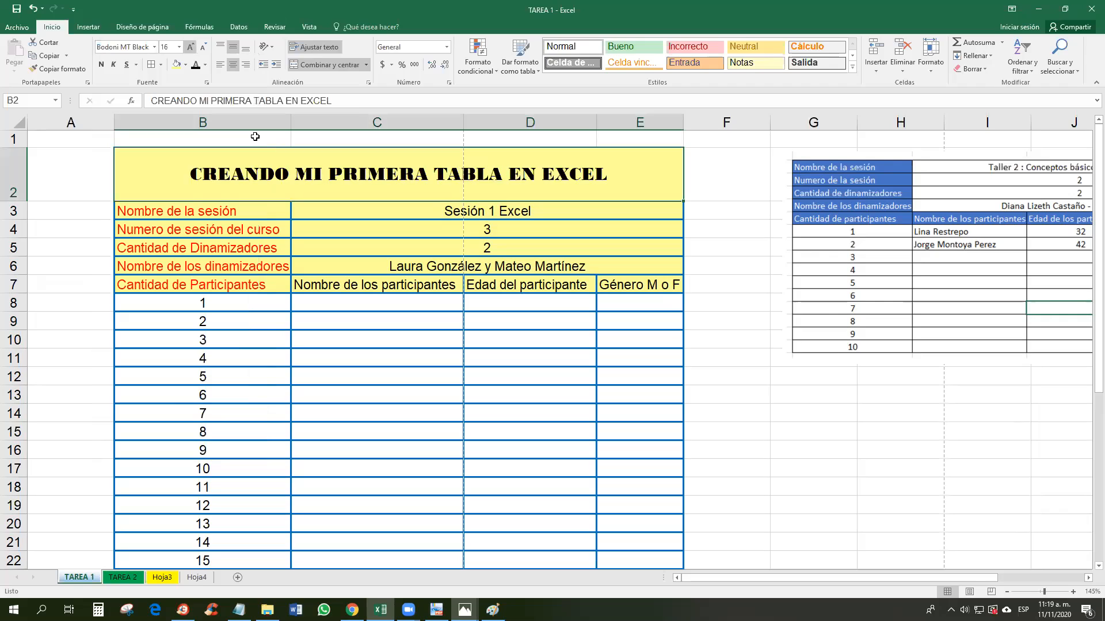
pyautogui.click(191, 47)
pyautogui.click(206, 67)
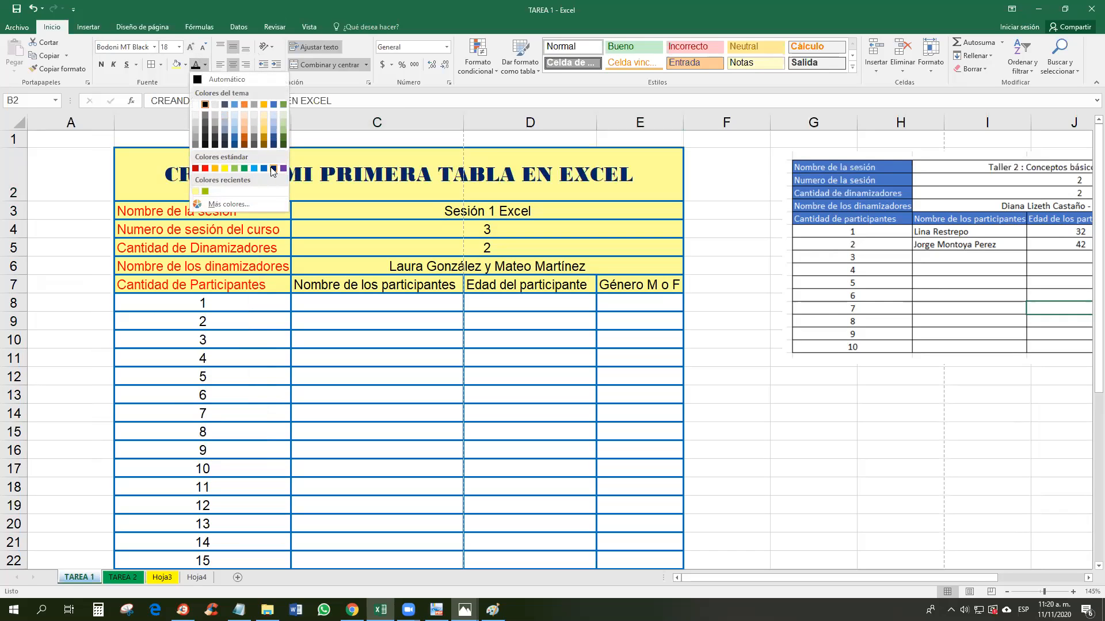
pyautogui.click(206, 169)
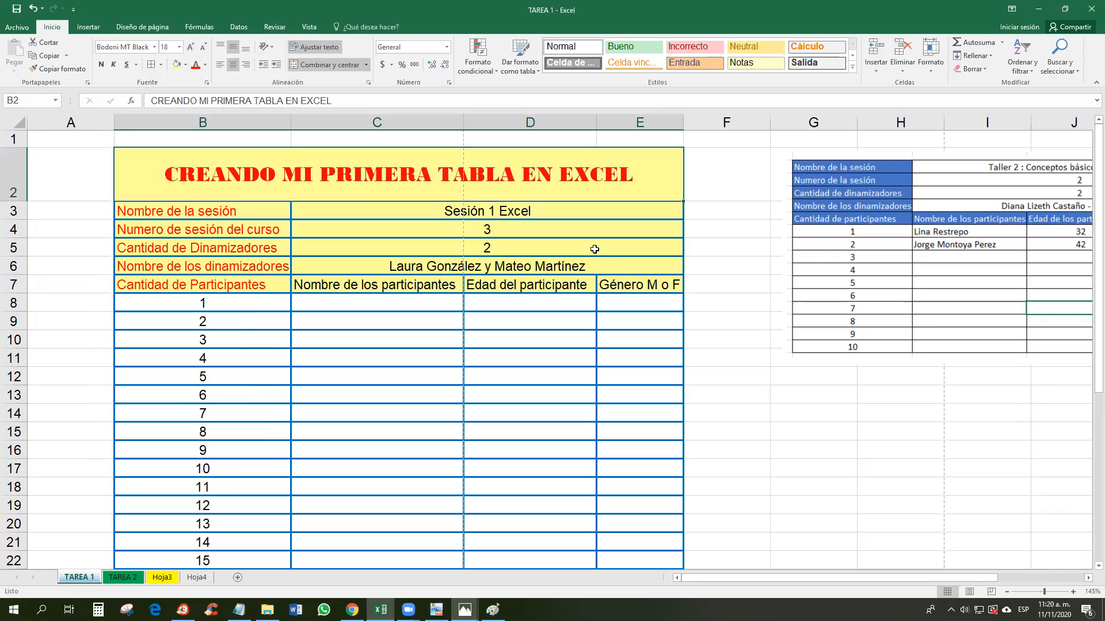
pyautogui.click(534, 303)
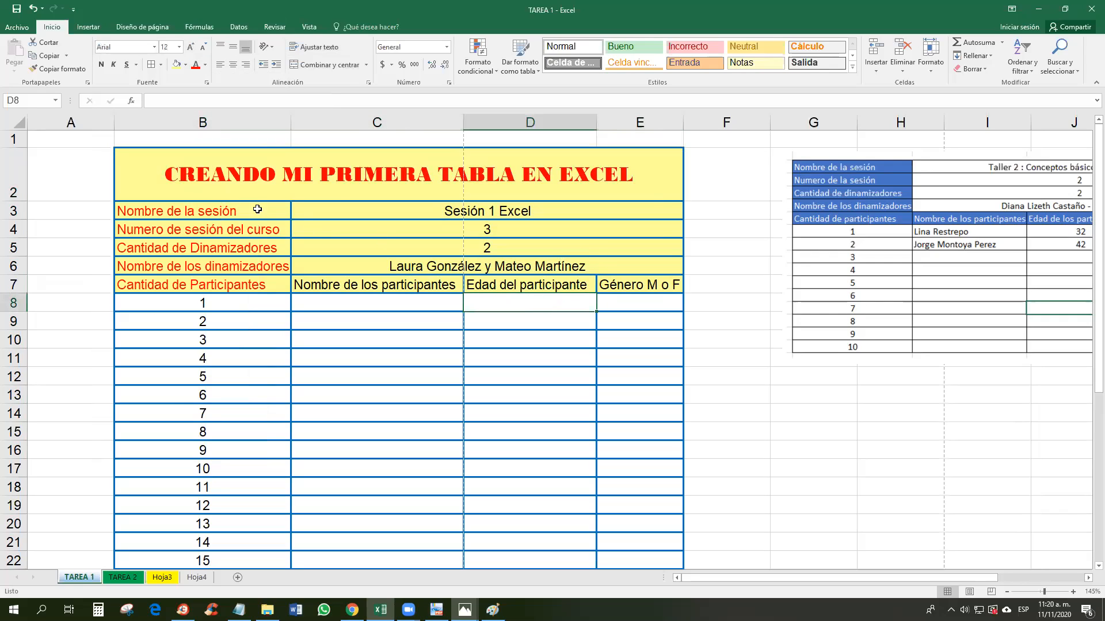
# Step: Set labels B3:B7 in Bodoni MT Black at size 12 and autofit column B
pyautogui.moveTo(233, 215); pyautogui.dragTo(245, 285)
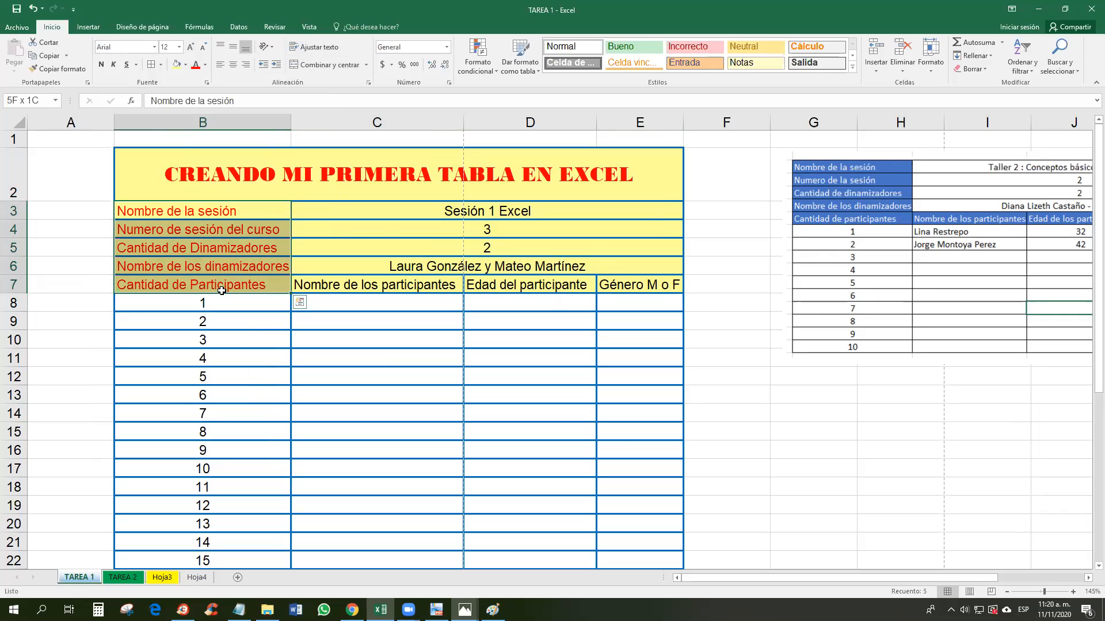
pyautogui.click(150, 45)
pyautogui.click(154, 47)
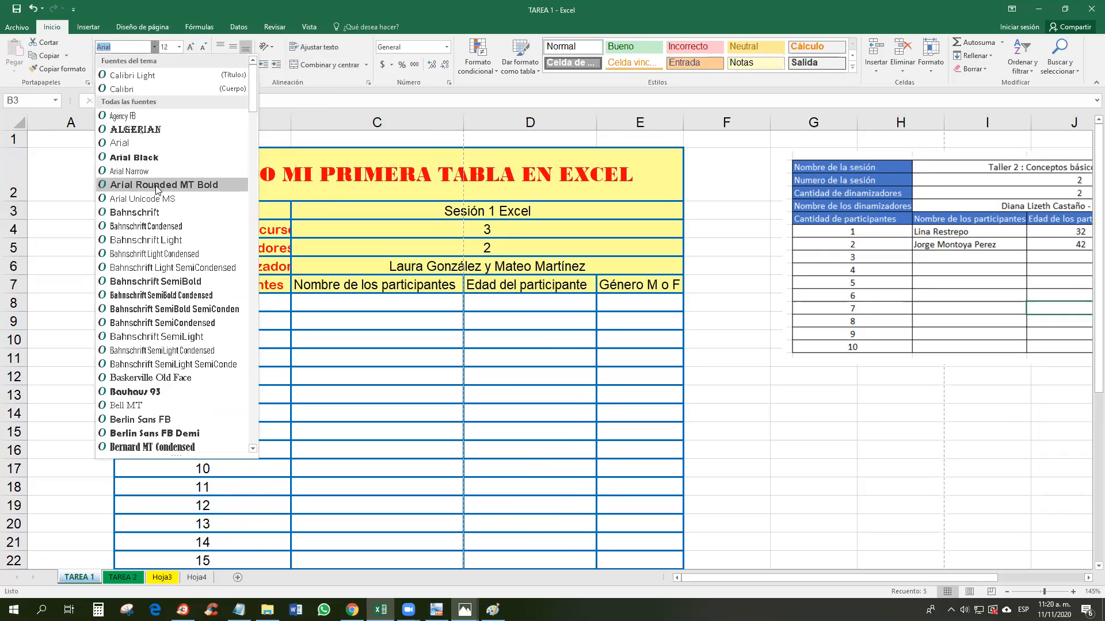
pyautogui.scroll(-3, 165, 190)
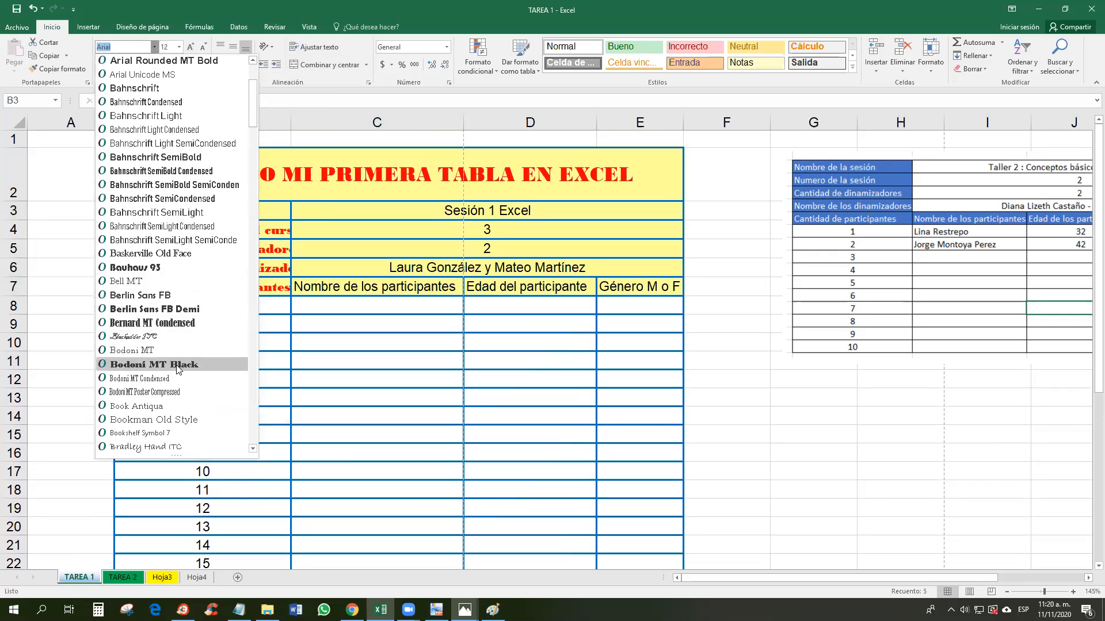
pyautogui.click(164, 298)
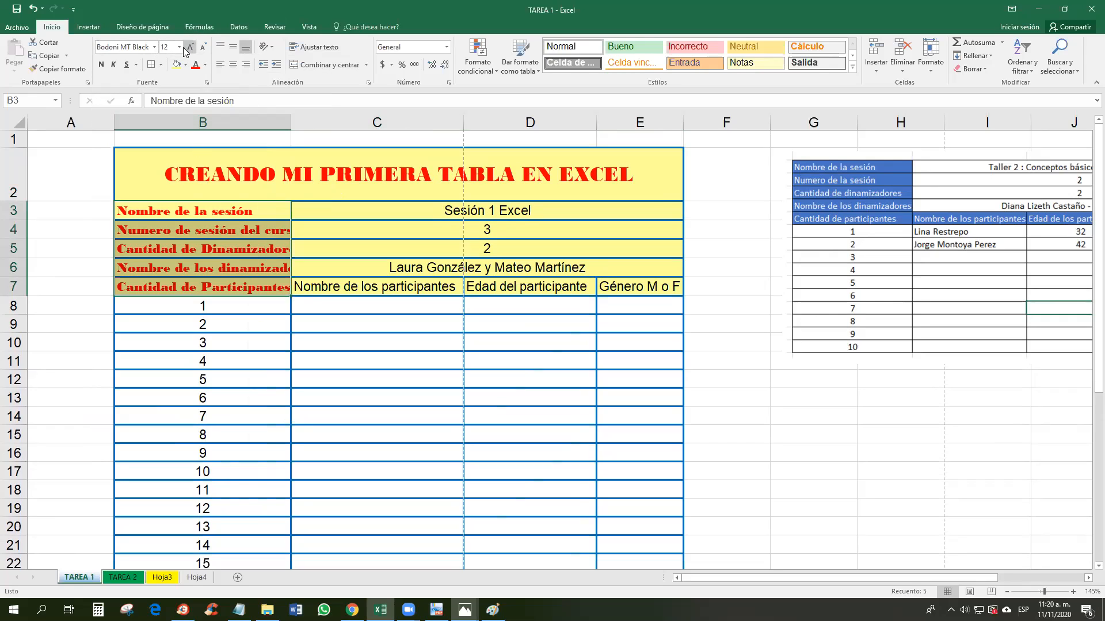
pyautogui.click(203, 47)
pyautogui.click(203, 47)
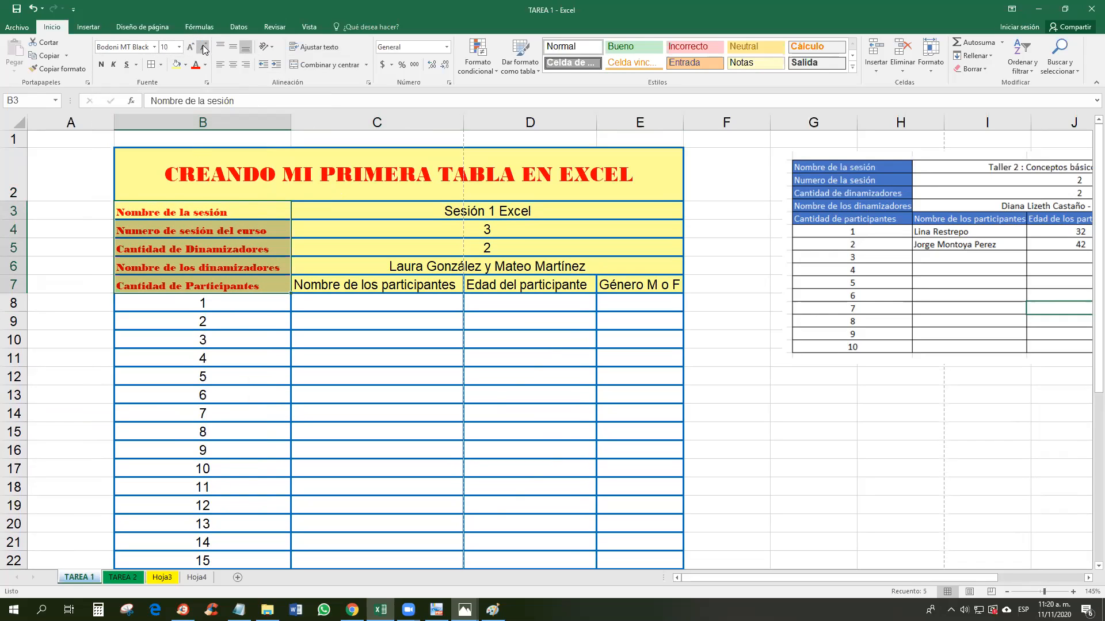
pyautogui.click(190, 49)
pyautogui.click(190, 49)
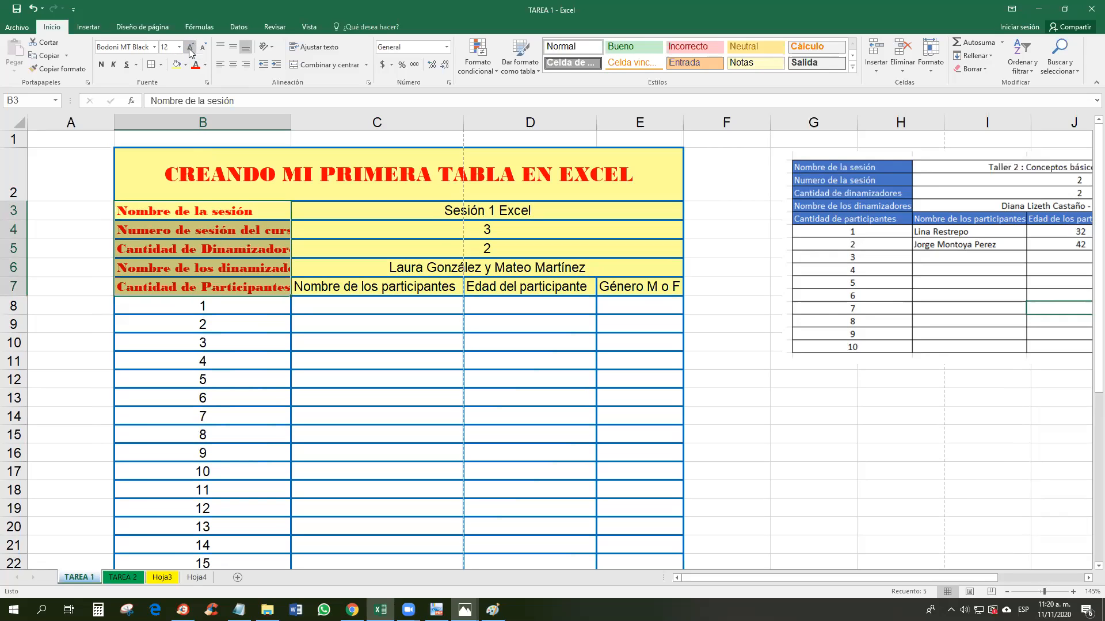
pyautogui.doubleClick(292, 123)
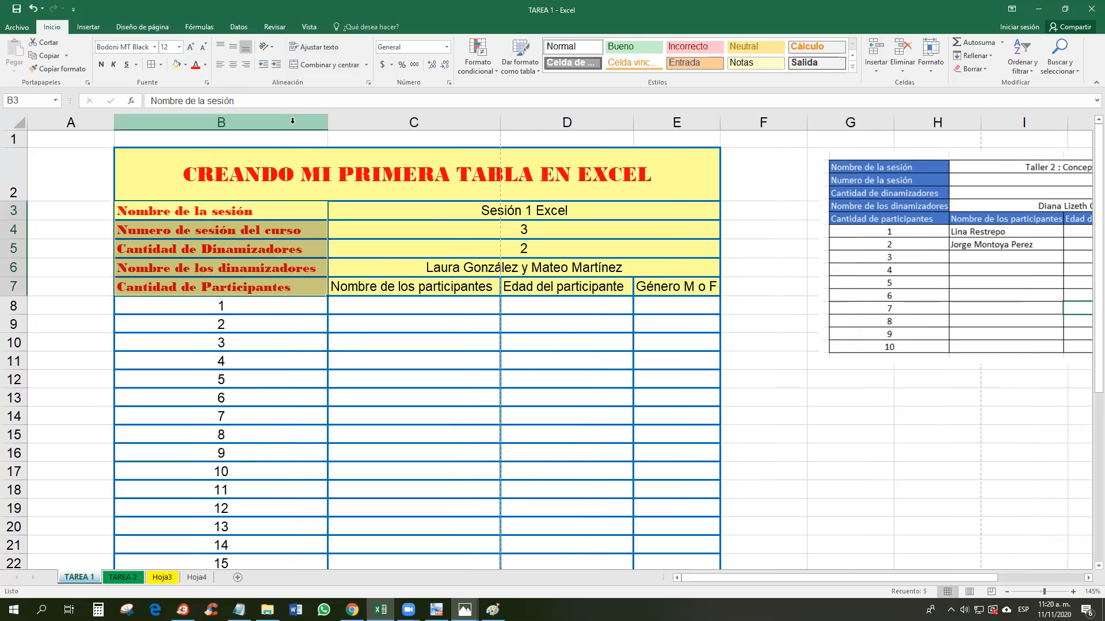
# Step: Apply Bahnschrift SemiBold to the labels B3:B6
pyautogui.click(270, 261)
pyautogui.moveTo(271, 212); pyautogui.dragTo(272, 287)
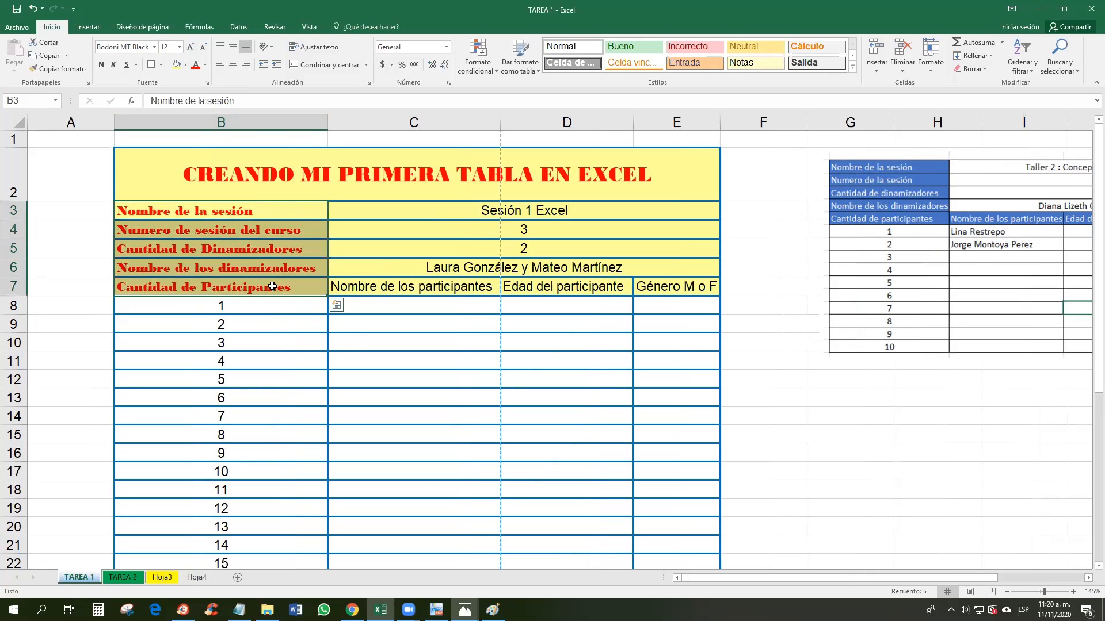
pyautogui.click(155, 47)
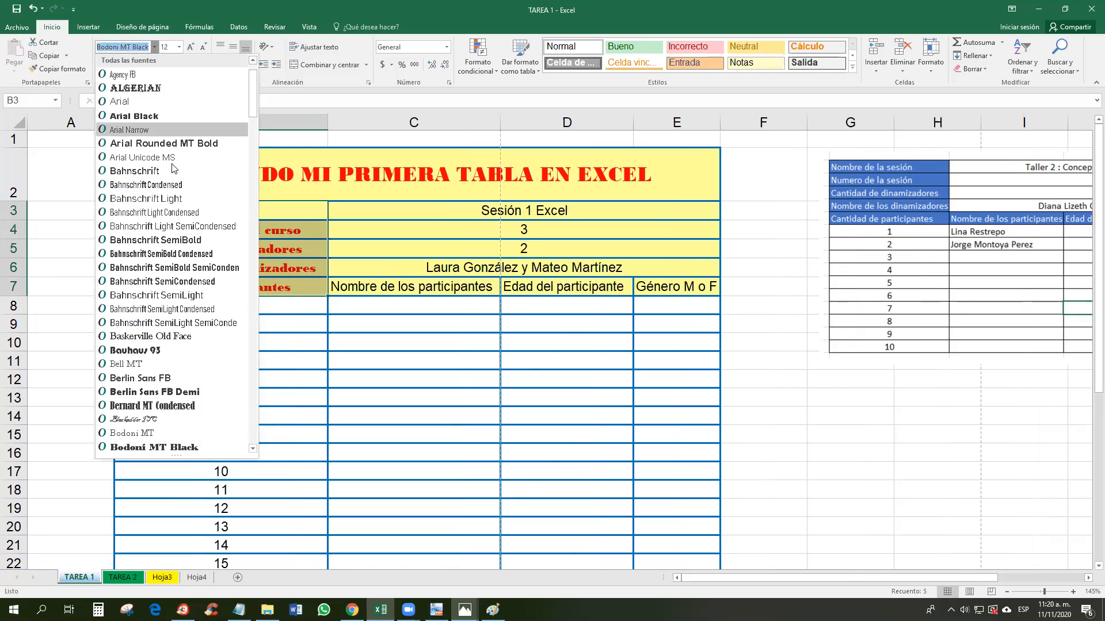
pyautogui.click(190, 240)
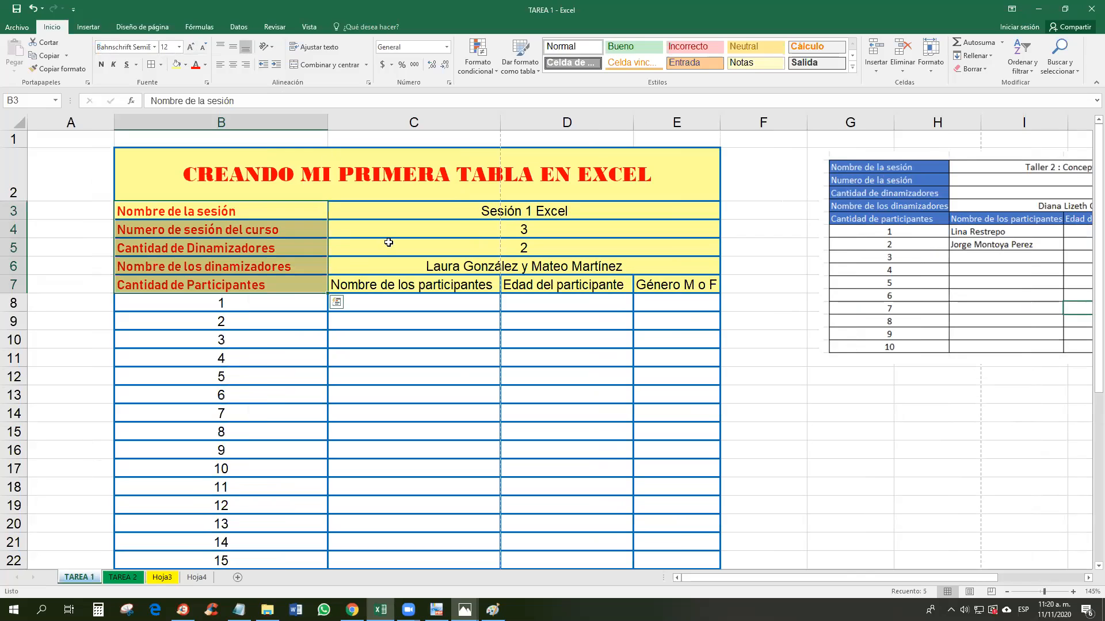
# Step: Apply Arial Rounded MT Bold to the values and headings C3:E7
pyautogui.moveTo(446, 204); pyautogui.dragTo(507, 211)
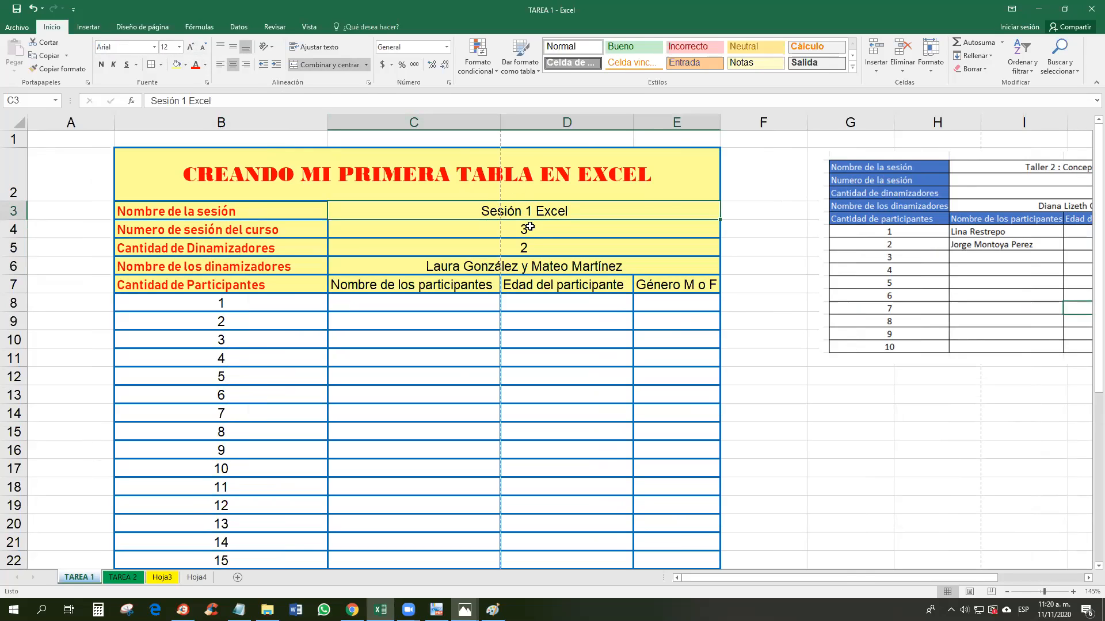
pyautogui.moveTo(528, 211); pyautogui.dragTo(547, 286)
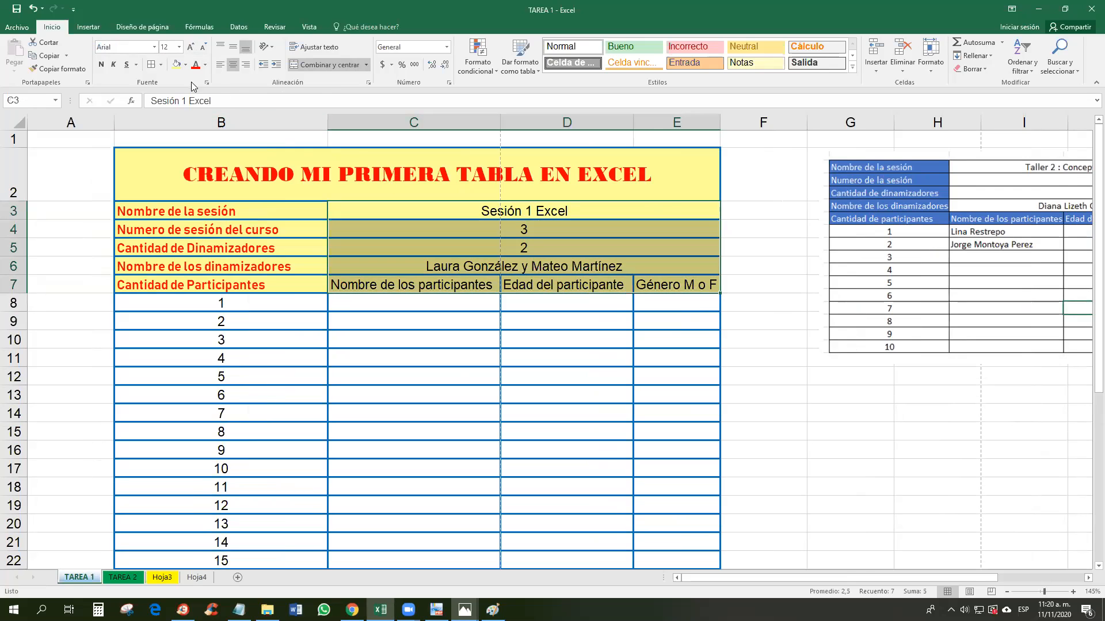
pyautogui.click(154, 47)
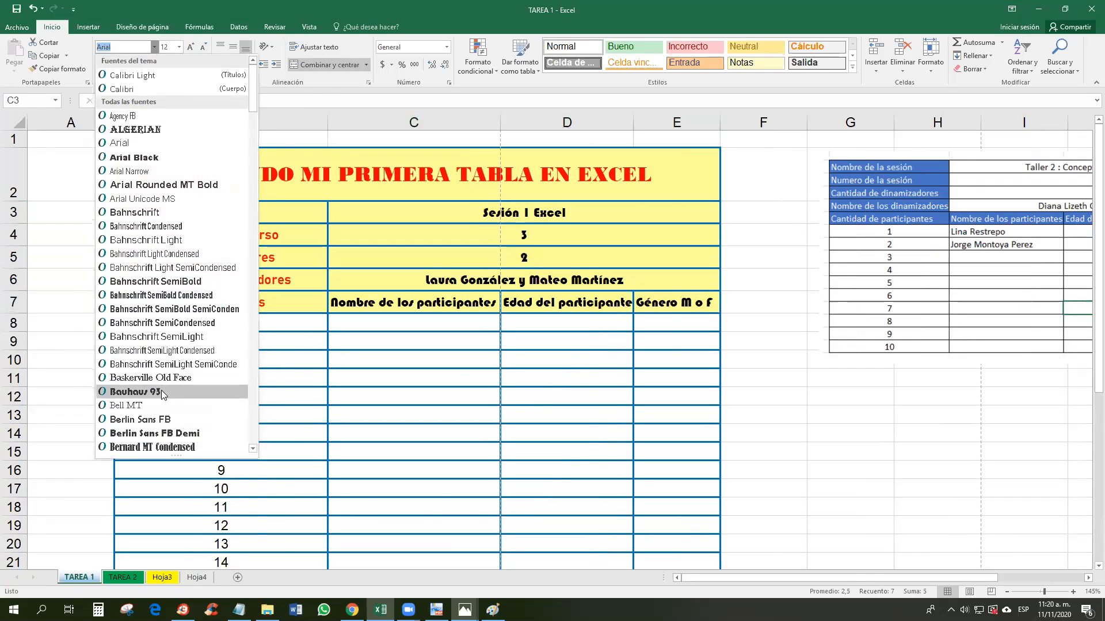
pyautogui.click(155, 184)
pyautogui.click(400, 322)
pyautogui.click(456, 282)
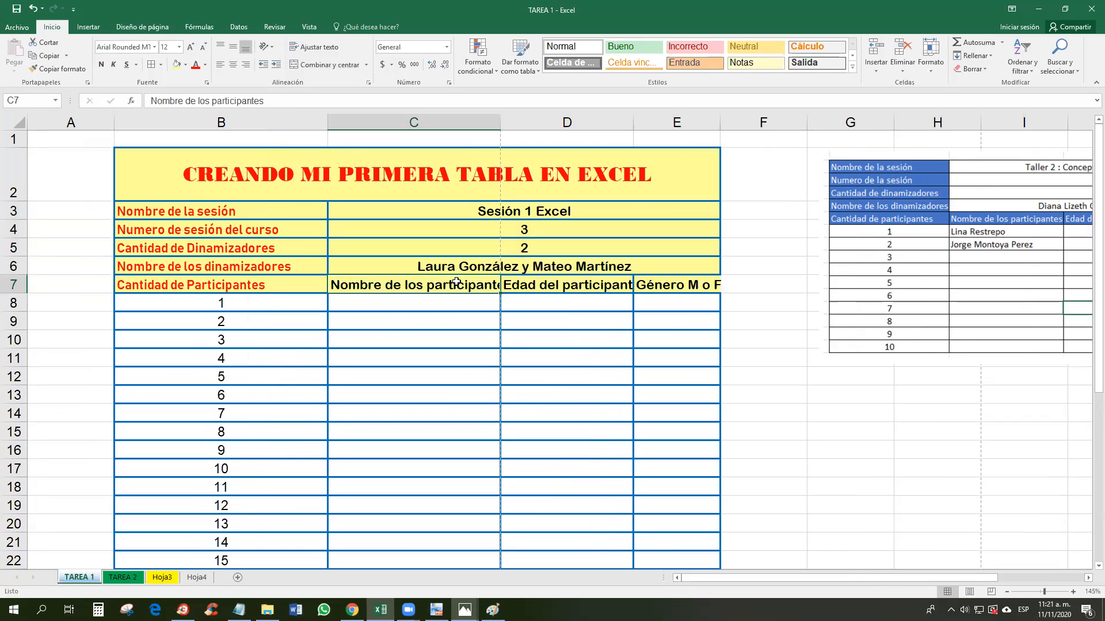
pyautogui.click(262, 290)
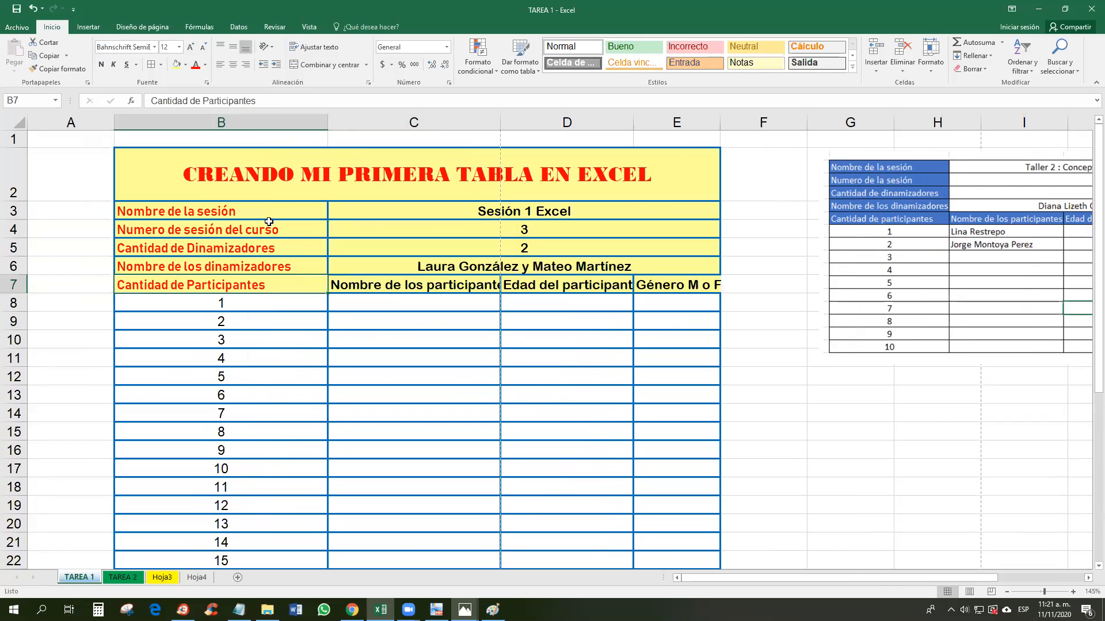
# Step: Extend Arial Rounded MT Bold to the whole heading block B3:E7
pyautogui.moveTo(257, 203); pyautogui.dragTo(679, 285)
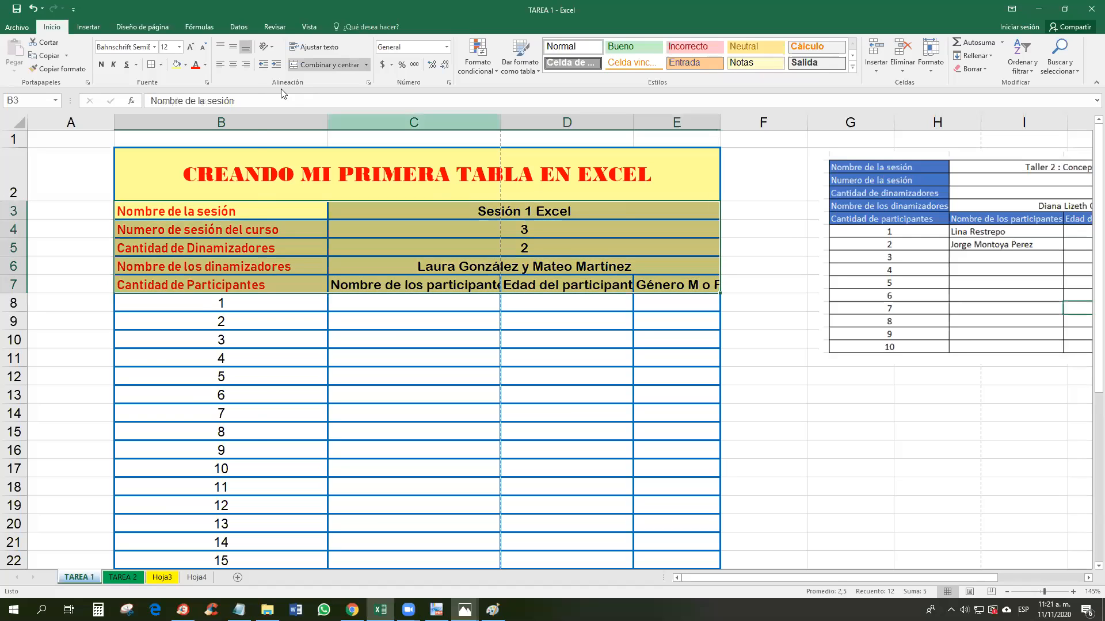
pyautogui.click(154, 46)
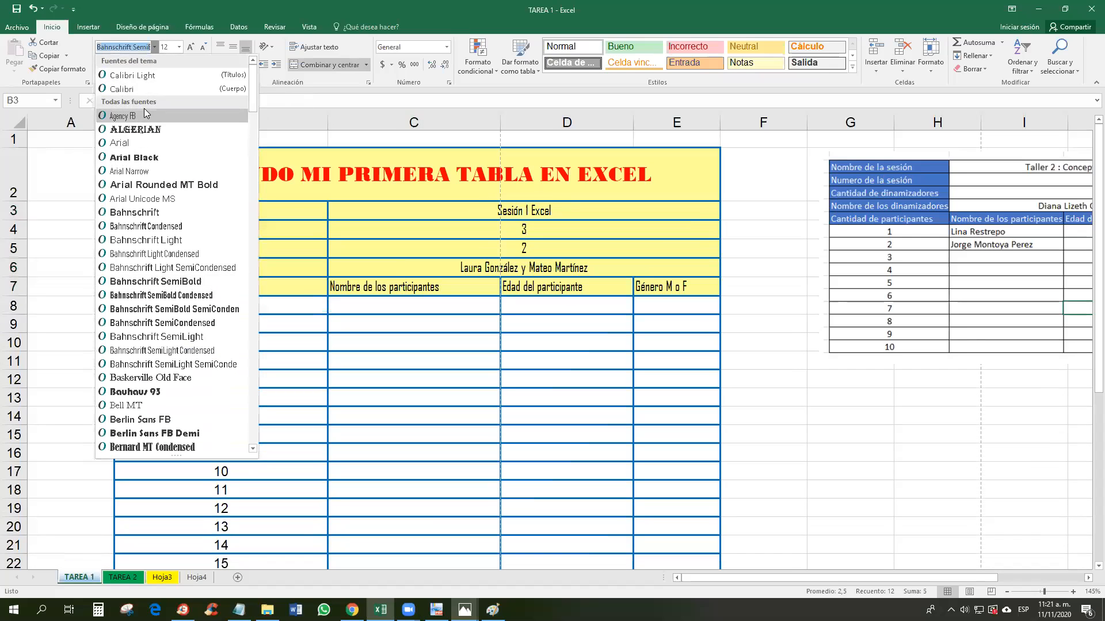
pyautogui.click(150, 181)
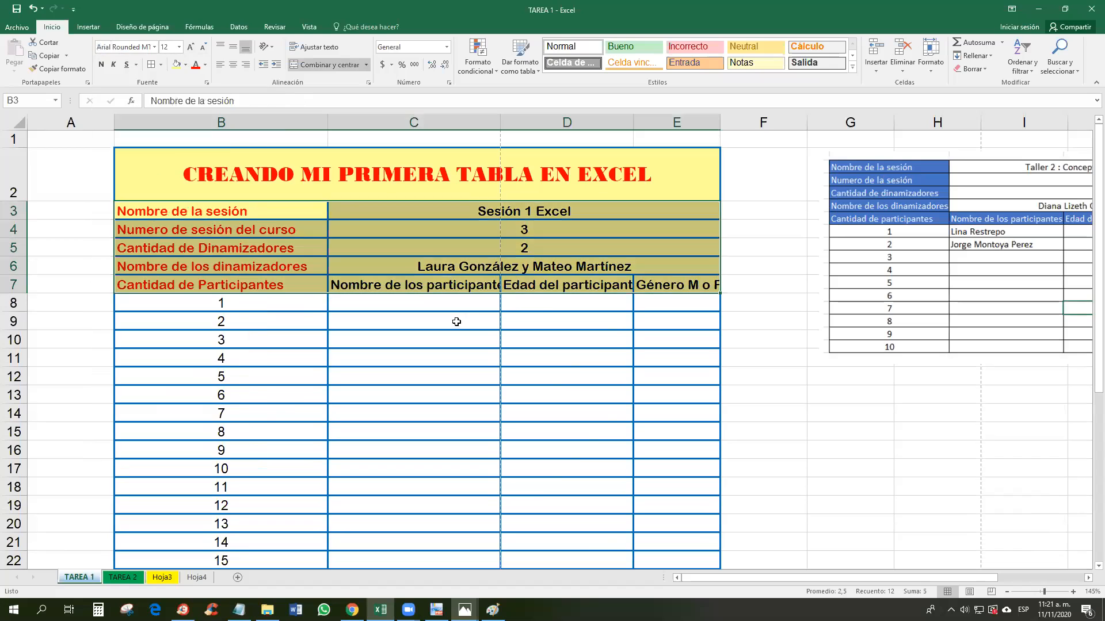
pyautogui.click(456, 322)
pyautogui.click(529, 316)
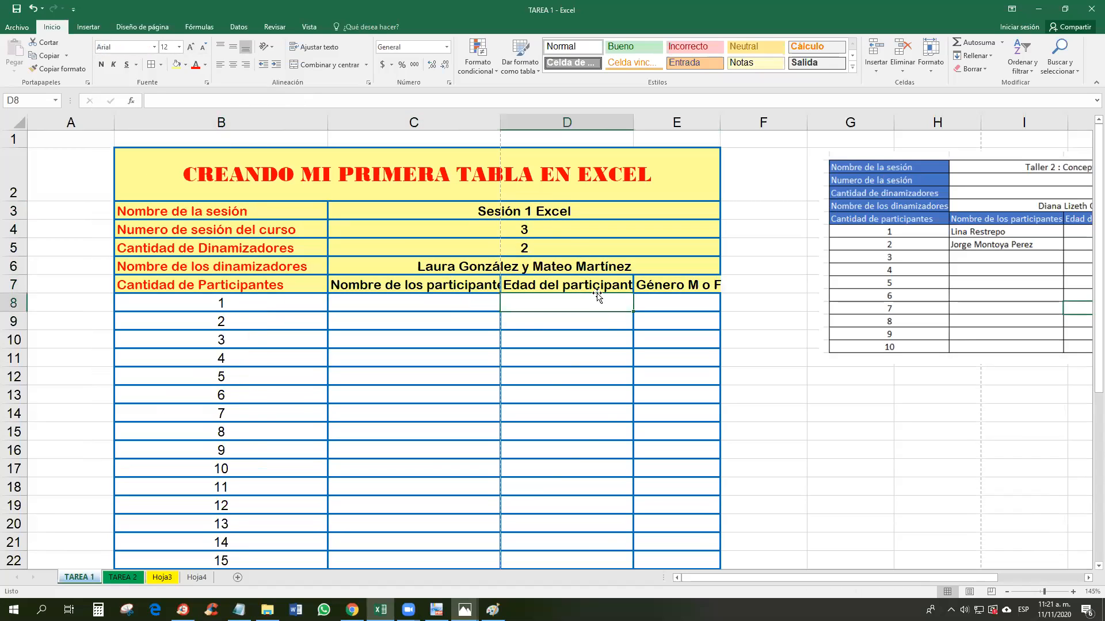
pyautogui.click(593, 285)
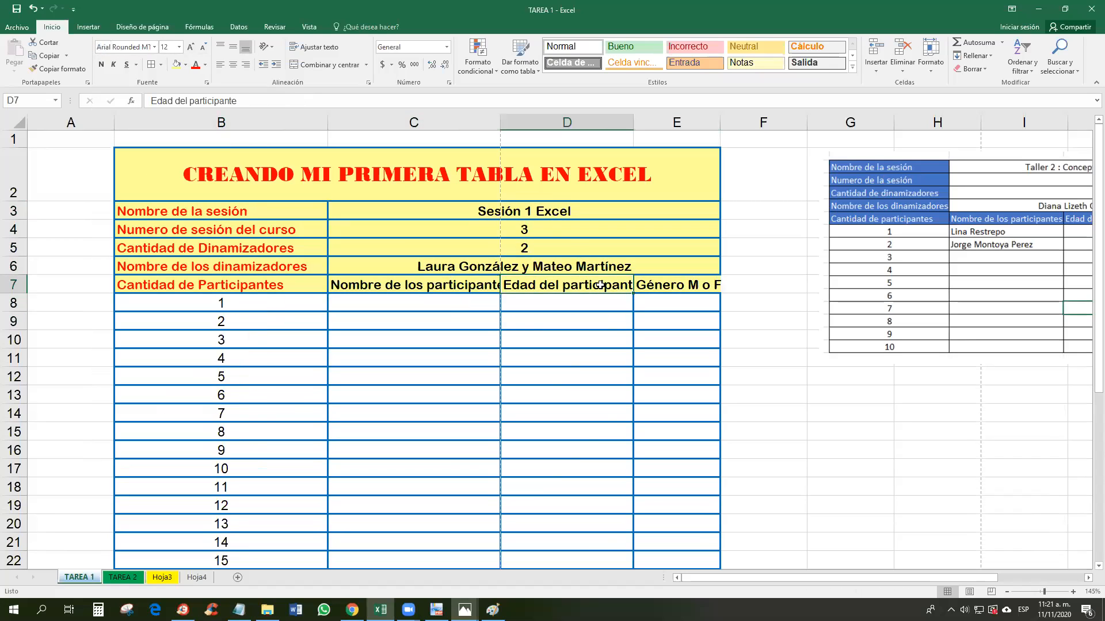
pyautogui.click(441, 285)
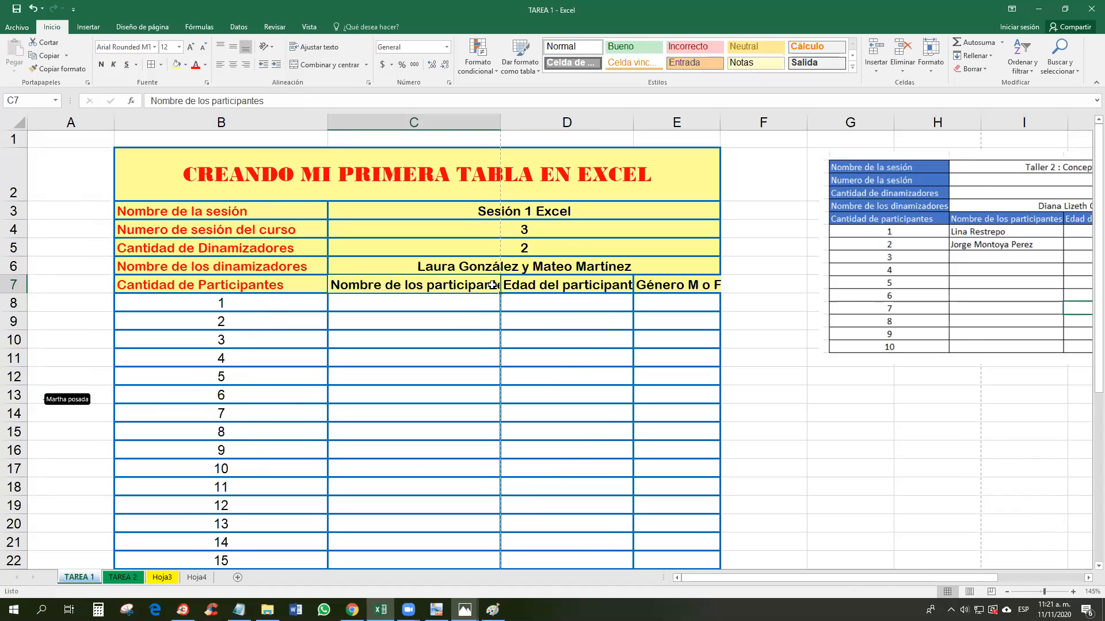
# Step: Autofit columns C, D and E to their headings
pyautogui.doubleClick(500, 123)
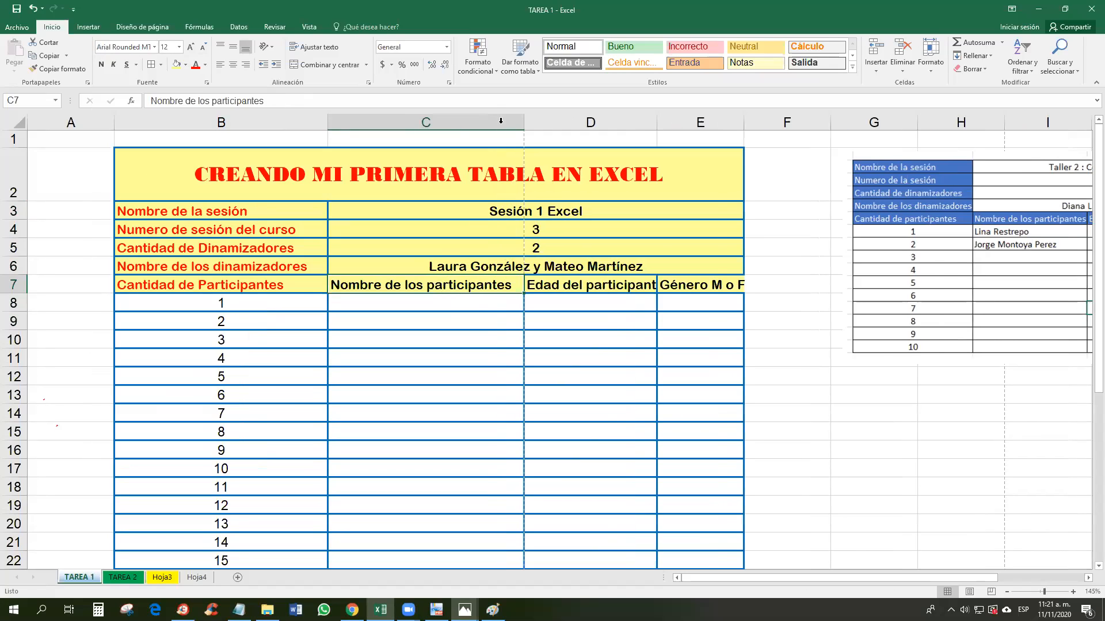
pyautogui.doubleClick(656, 122)
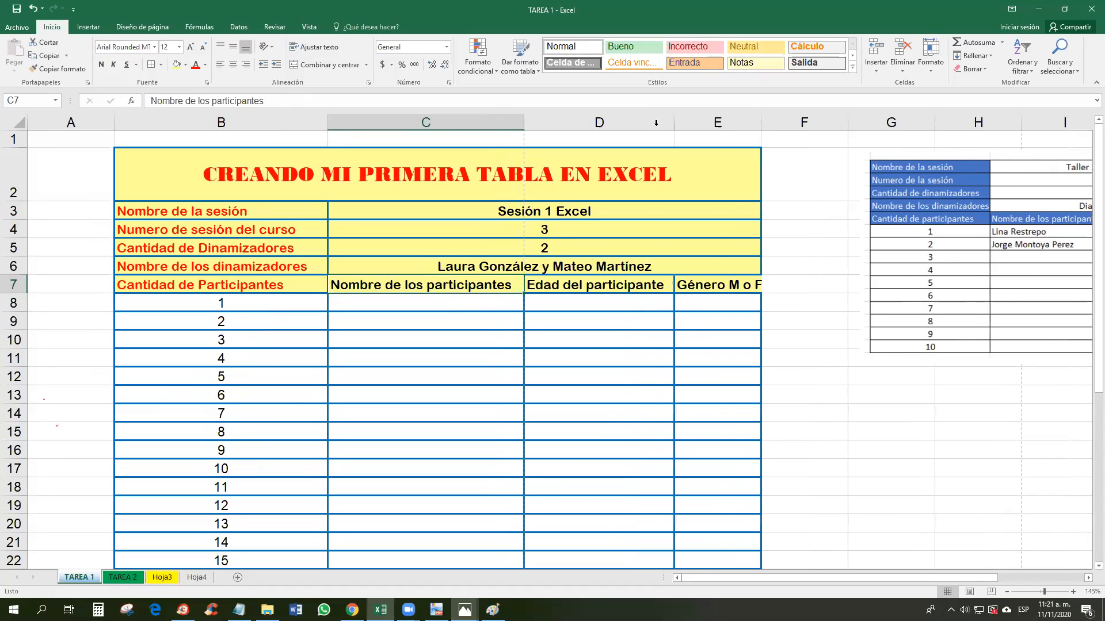
pyautogui.doubleClick(762, 123)
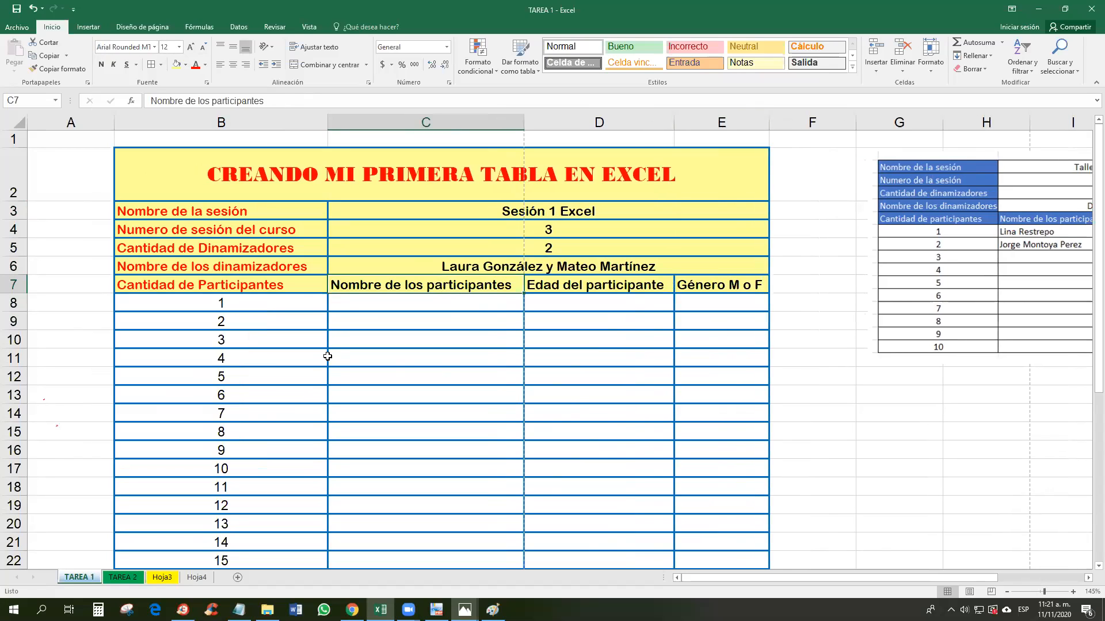
pyautogui.click(383, 307)
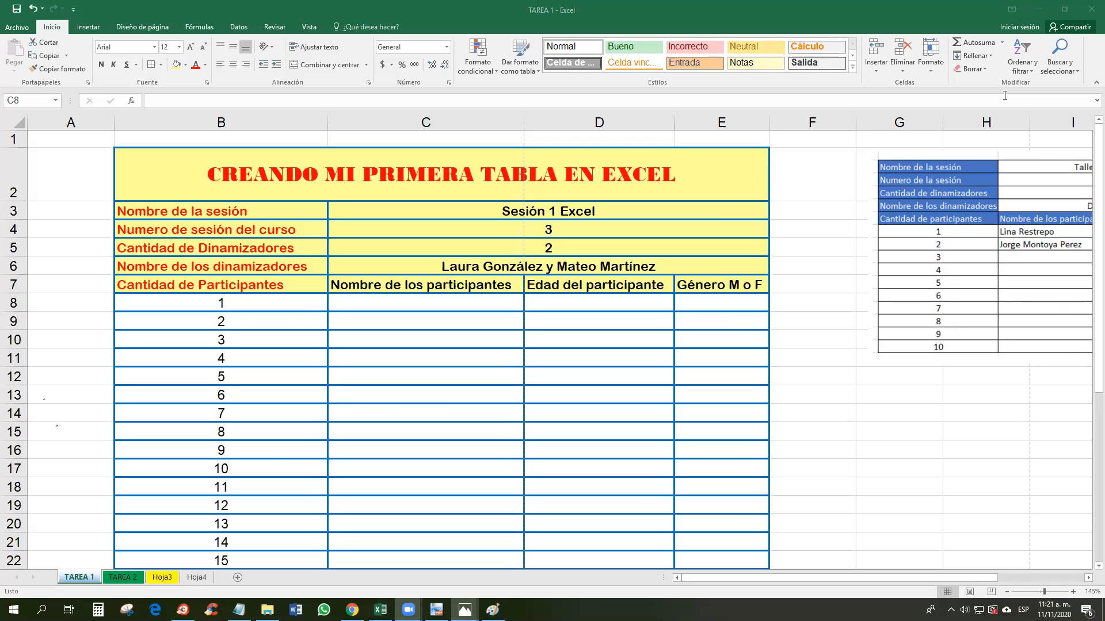
# Step: Enter the first participant's full name in C8
pyautogui.click(408, 300)
pyautogui.doubleClick(408, 300)
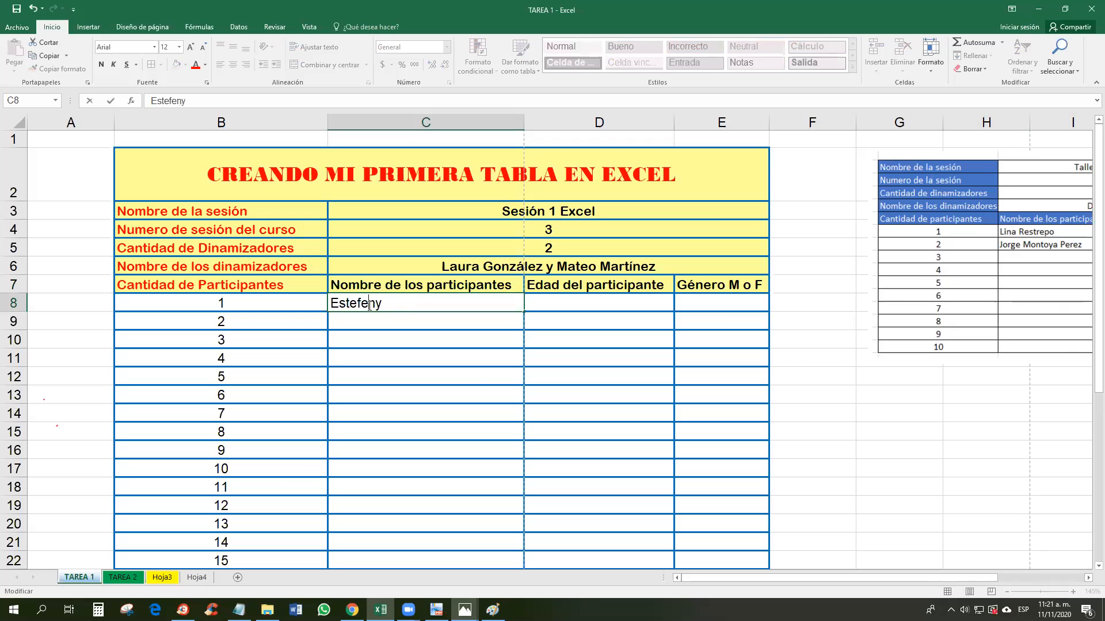
pyautogui.click(573, 301)
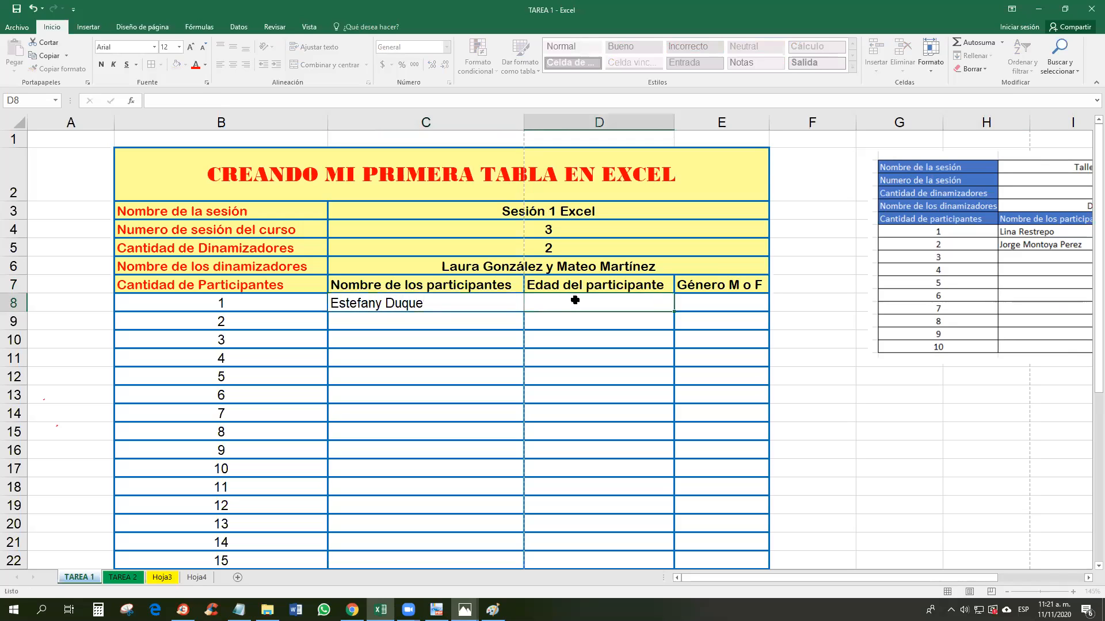
pyautogui.press('Return')
# Step: Enter age 23 in D8 and gender Femenino in E8
pyautogui.click(607, 301)
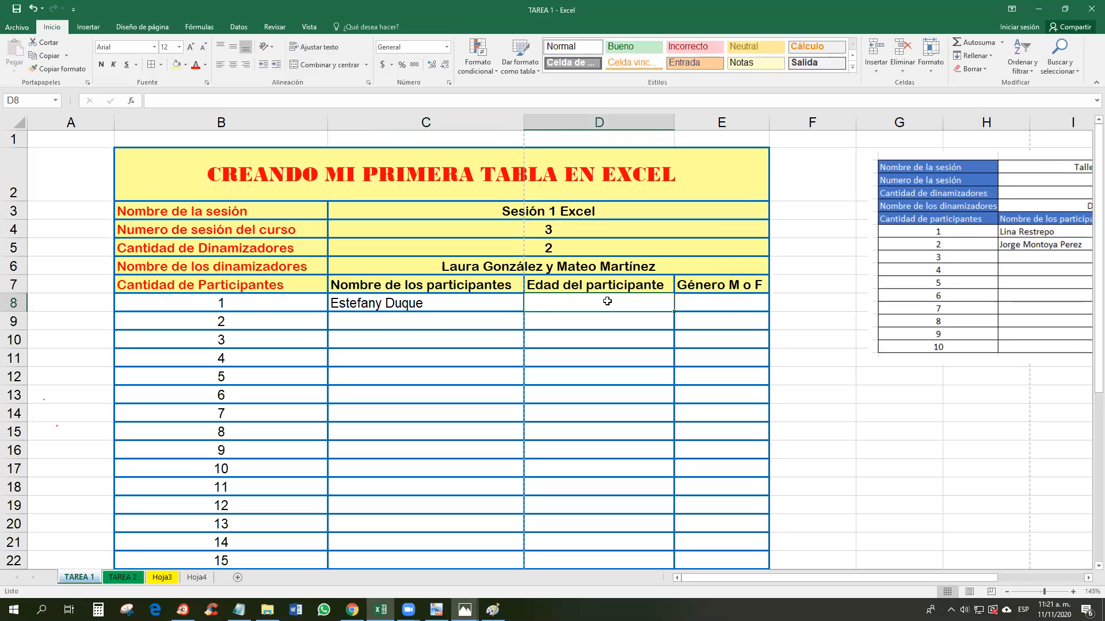
pyautogui.write('23')
pyautogui.click(711, 298)
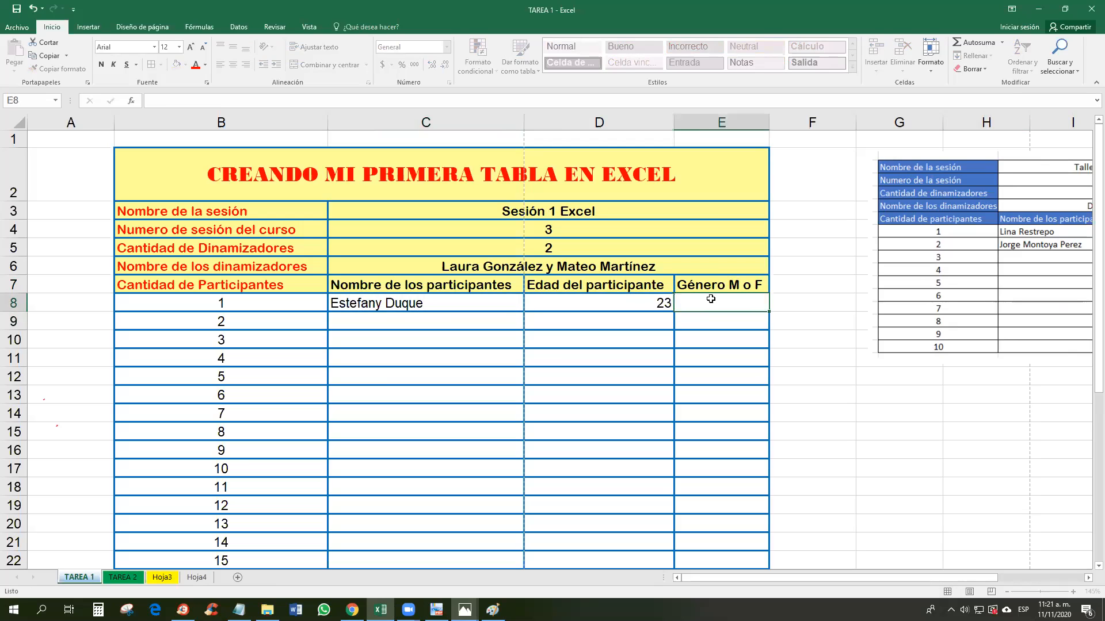
pyautogui.write('F')
pyautogui.press('Return')
pyautogui.click(758, 282)
pyautogui.doubleClick(713, 301)
pyautogui.write('emenino')
pyautogui.click(702, 353)
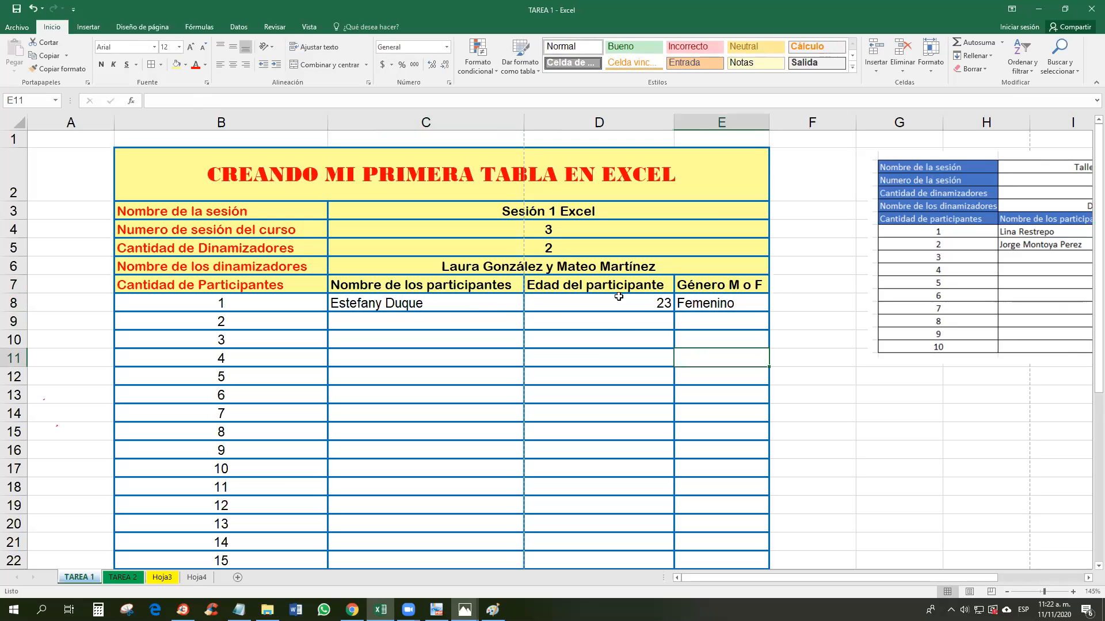
pyautogui.click(460, 307)
pyautogui.click(629, 303)
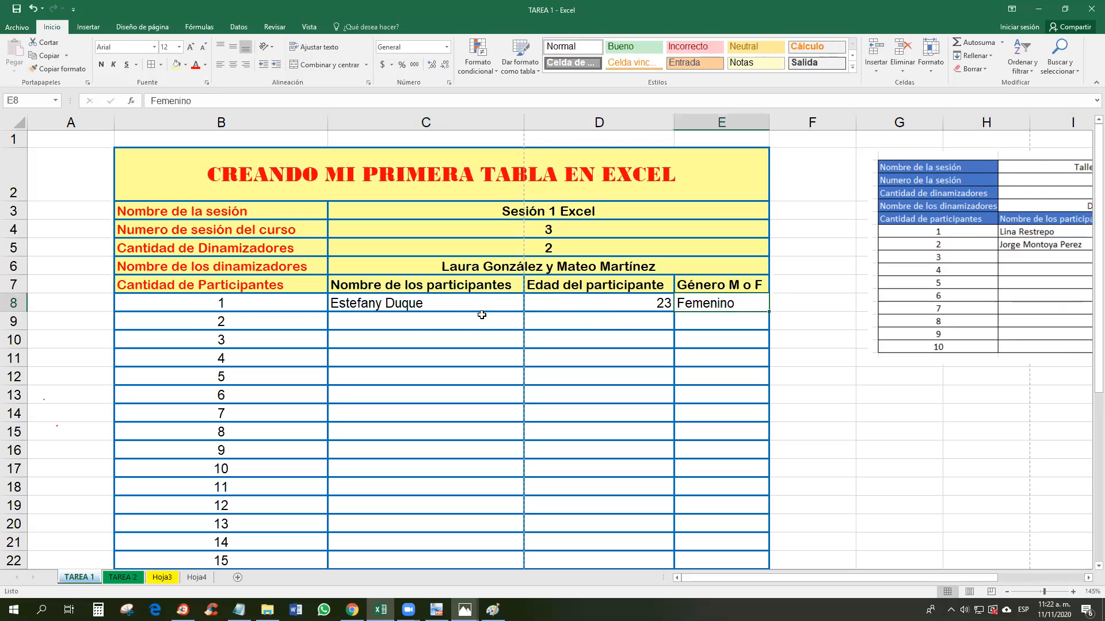
# Step: Left-align the first participant's row C8:E8 after trying other alignments
pyautogui.moveTo(464, 305); pyautogui.dragTo(719, 303)
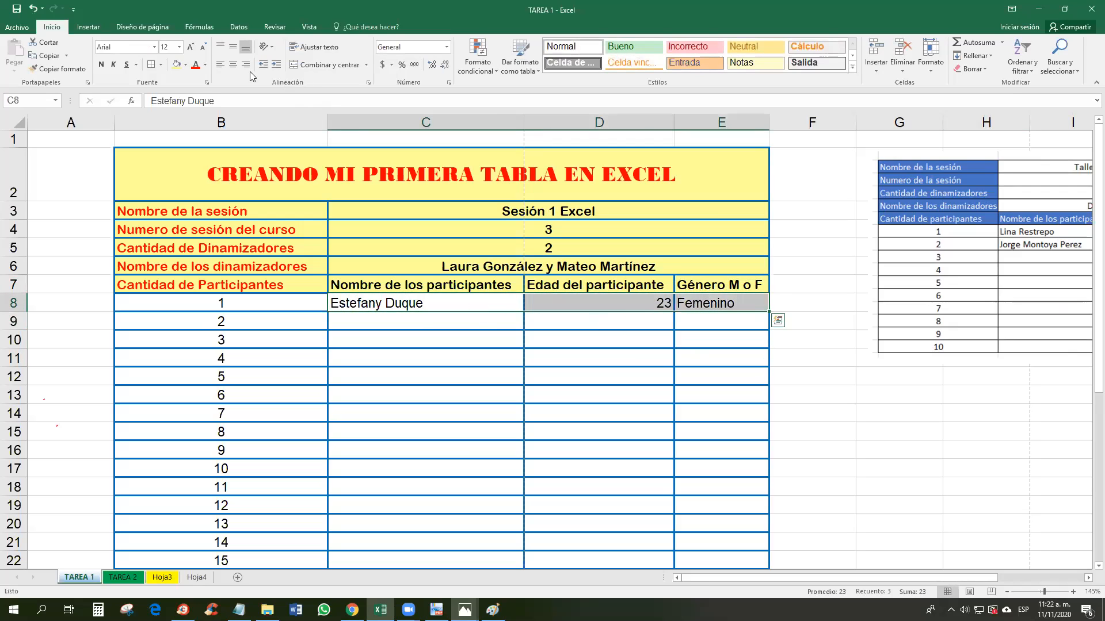
pyautogui.click(219, 65)
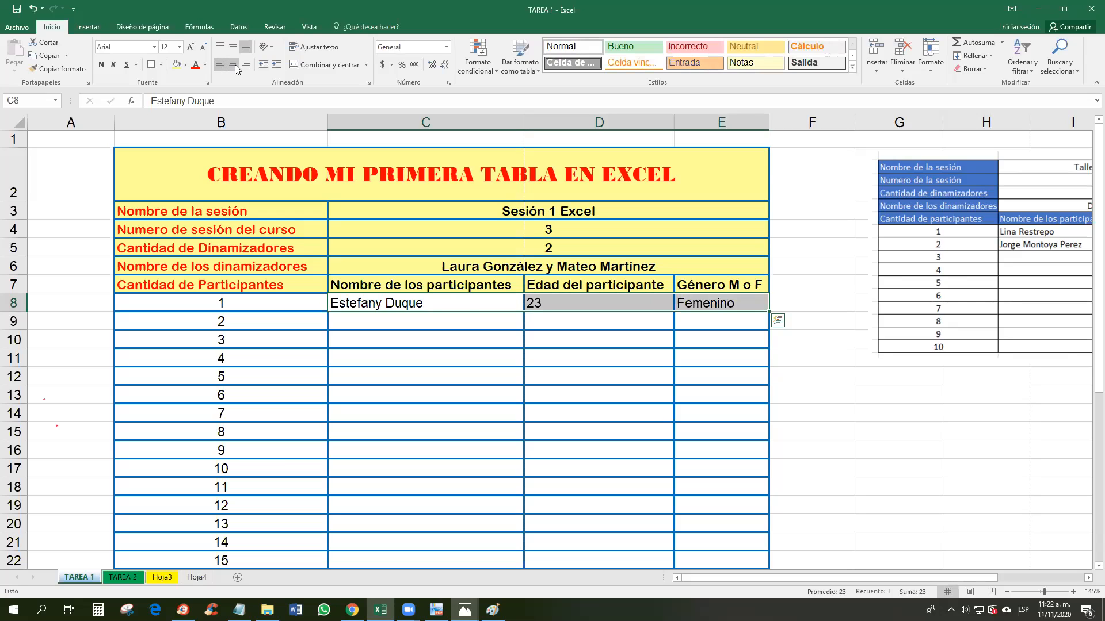
pyautogui.click(235, 66)
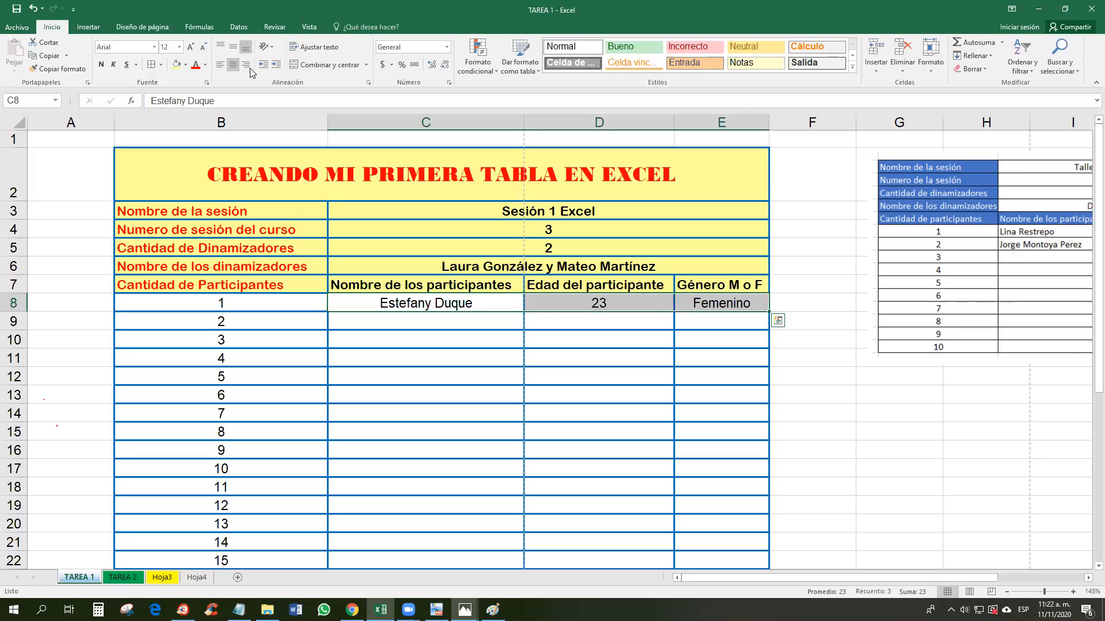
pyautogui.click(247, 67)
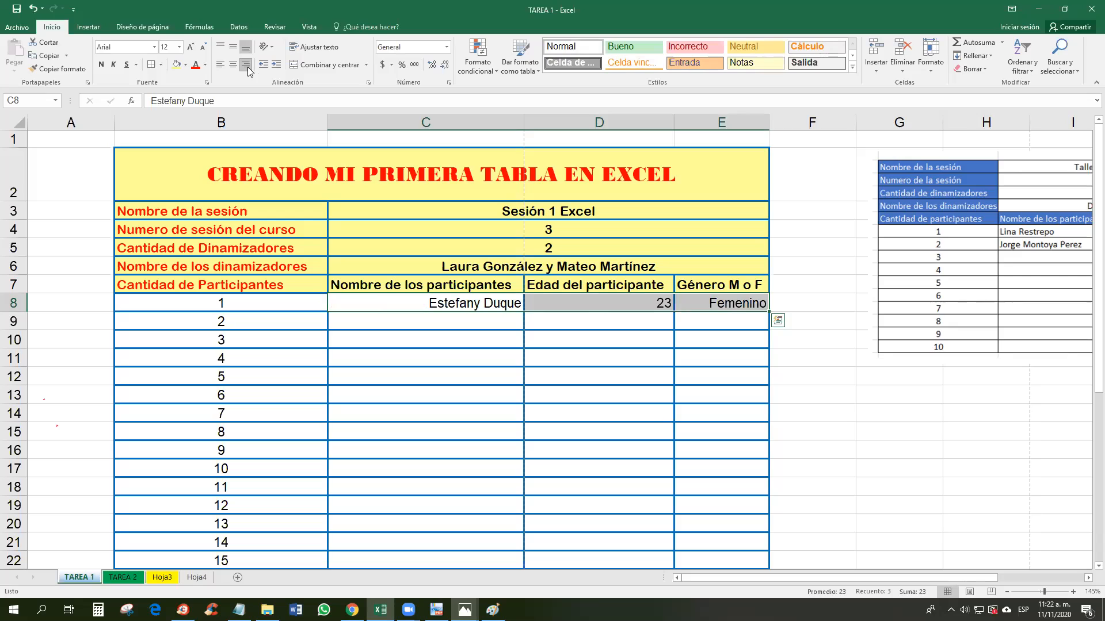
pyautogui.click(645, 304)
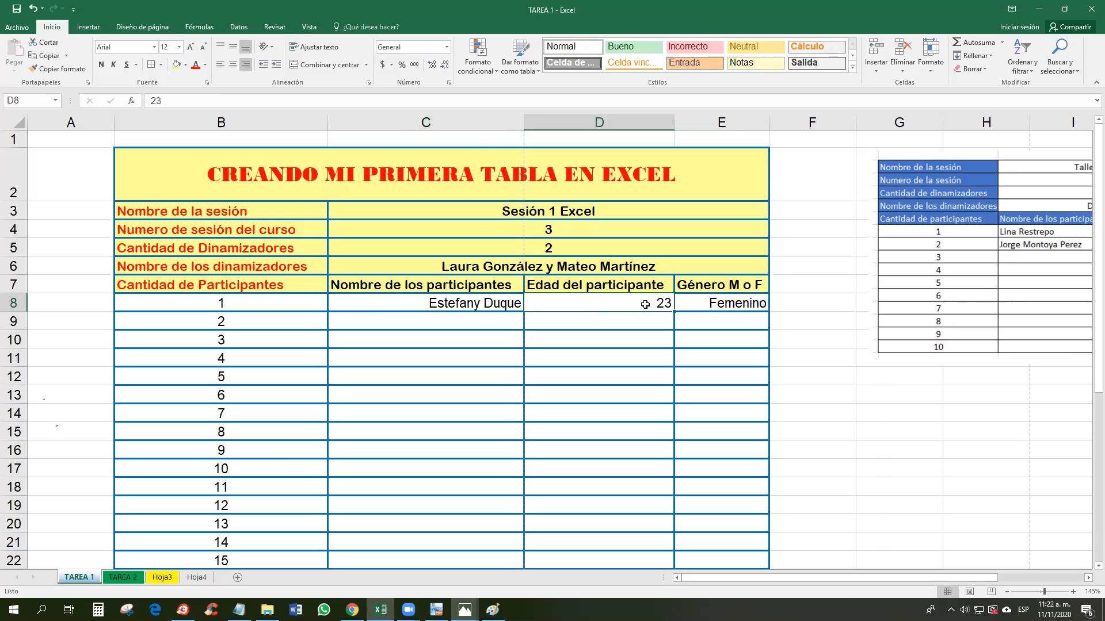
pyautogui.moveTo(714, 303); pyautogui.dragTo(460, 303)
pyautogui.click(220, 65)
pyautogui.press('Return')
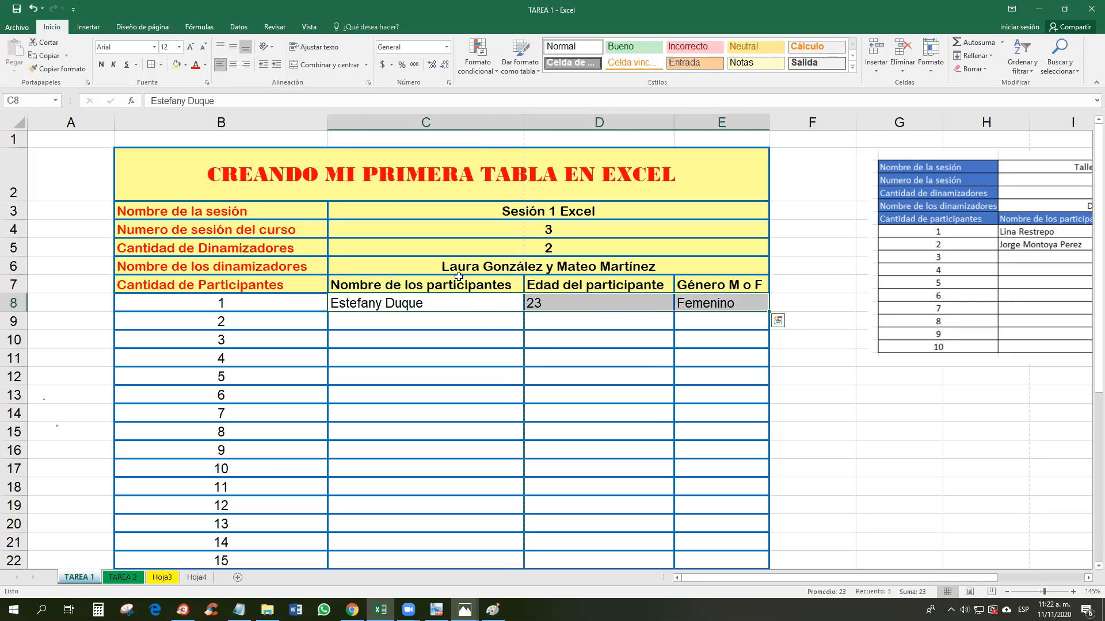
# Step: Centre the age 23 in D8 and Femenino in E8
pyautogui.click(602, 304)
pyautogui.click(234, 66)
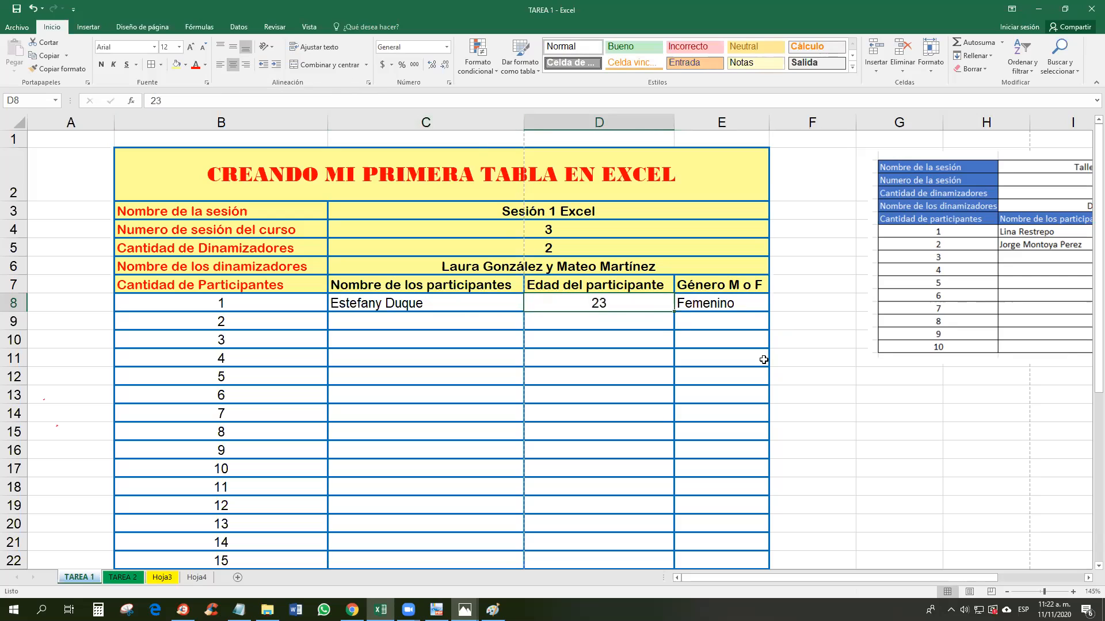
pyautogui.click(723, 306)
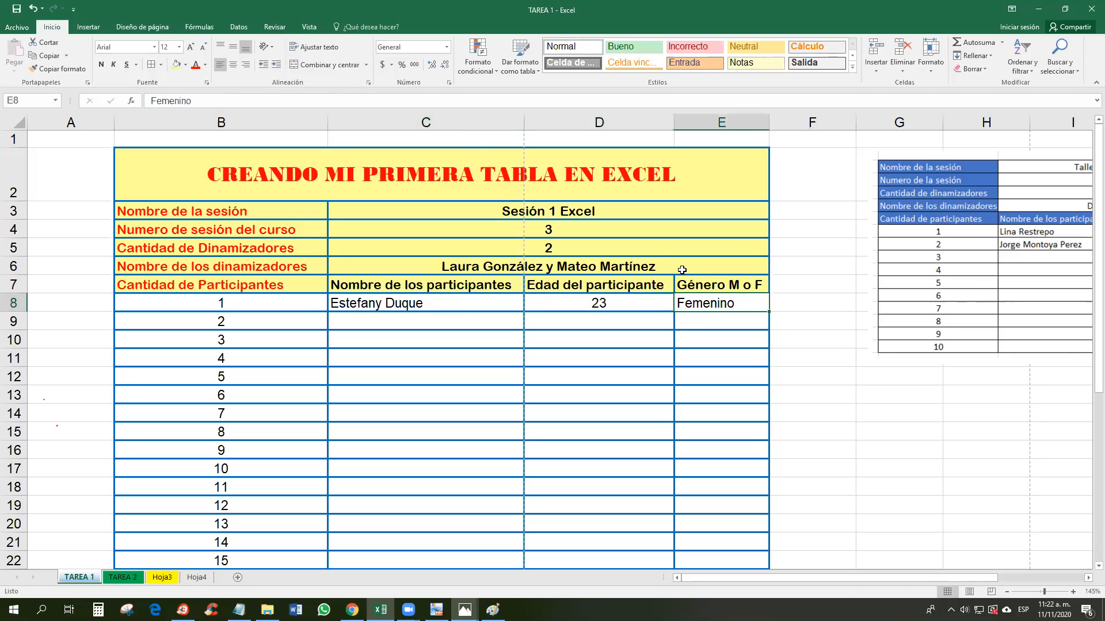
pyautogui.click(233, 65)
pyautogui.click(395, 330)
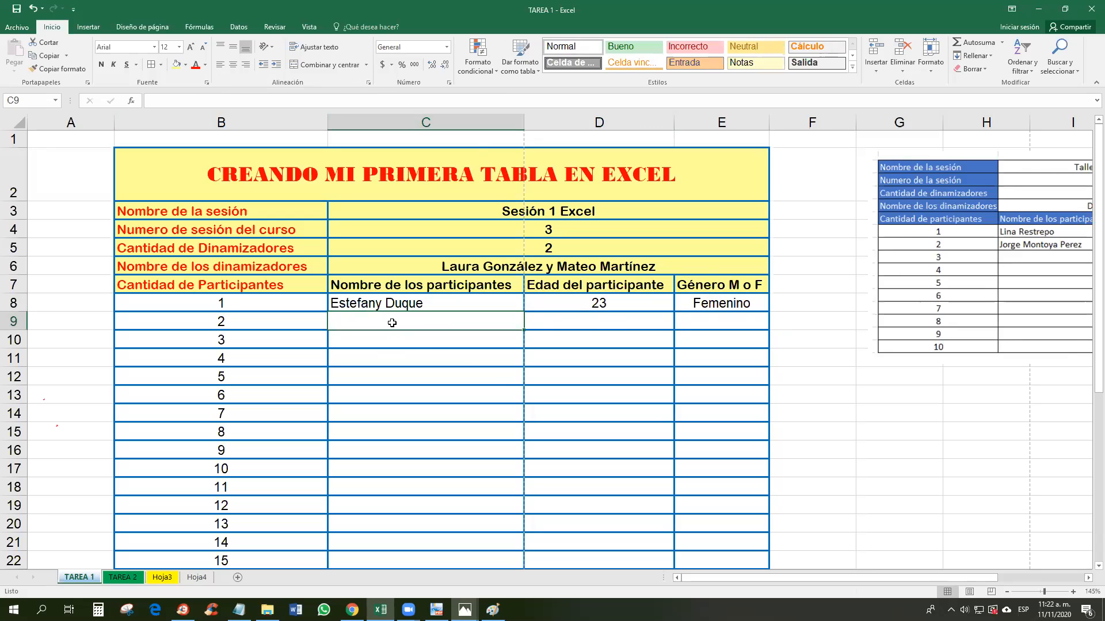
pyautogui.moveTo(394, 334); pyautogui.dragTo(426, 521)
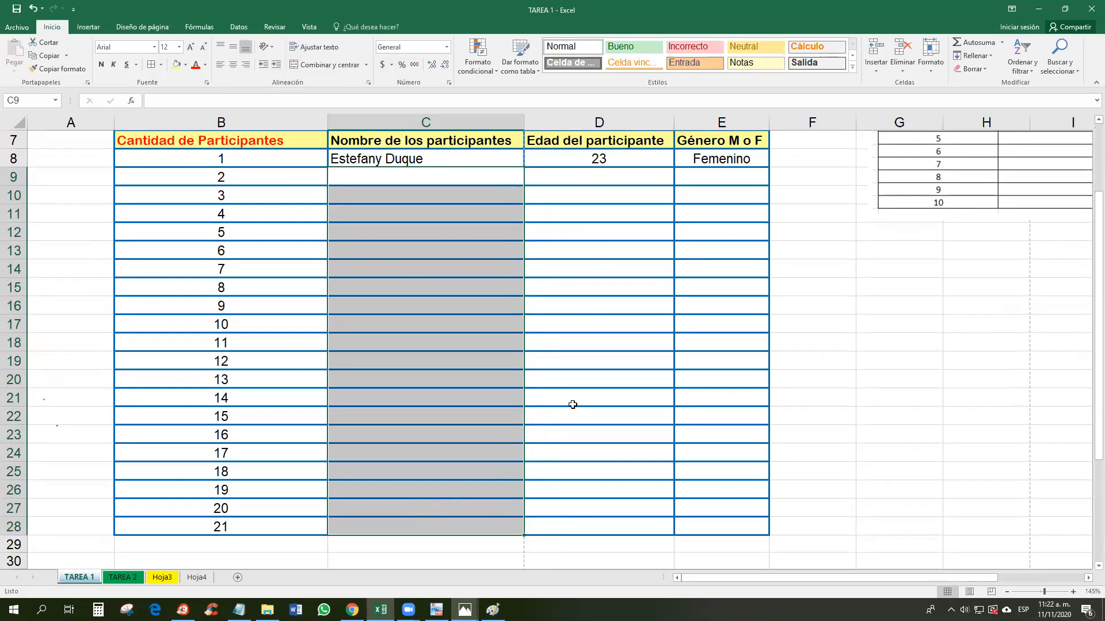
pyautogui.moveTo(607, 178); pyautogui.dragTo(612, 541)
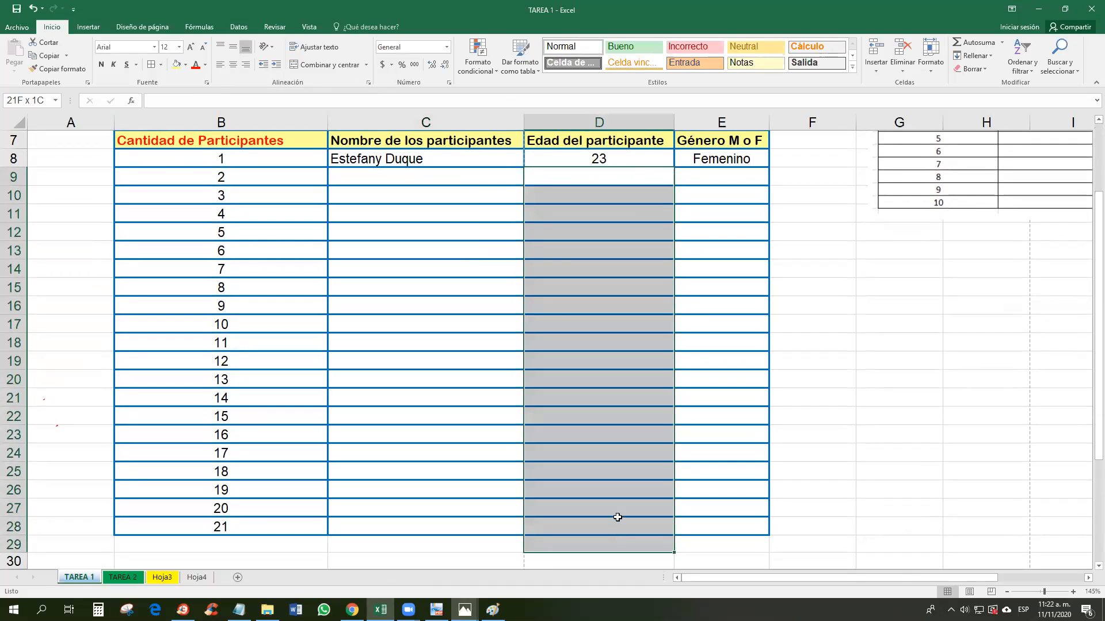
pyautogui.moveTo(724, 171); pyautogui.dragTo(725, 365)
pyautogui.moveTo(729, 512); pyautogui.dragTo(730, 512)
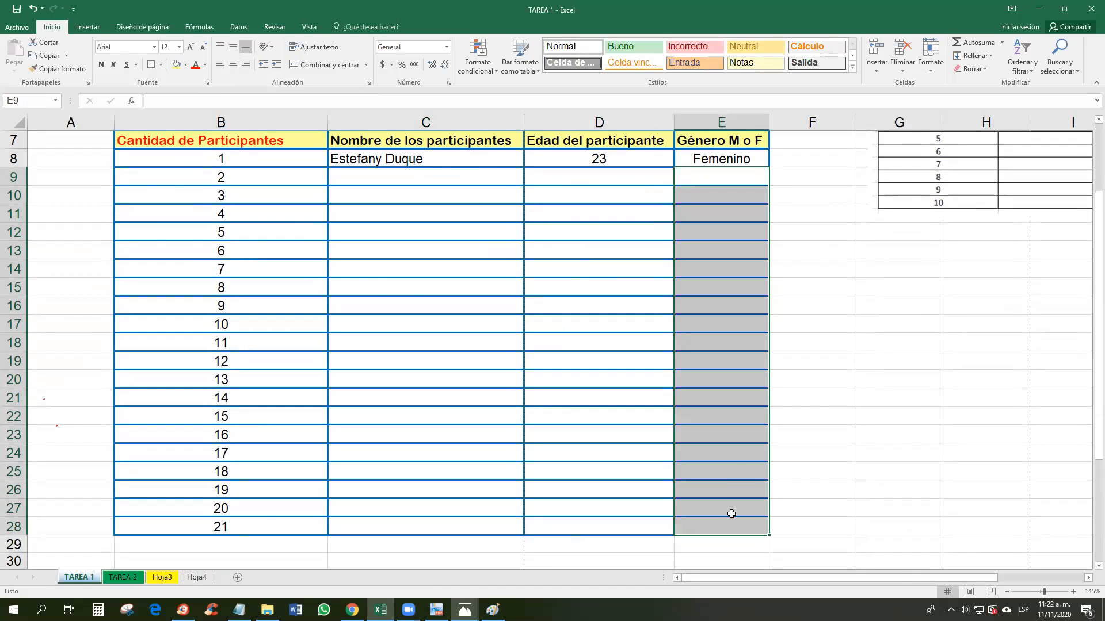
pyautogui.scroll(2, 728, 467)
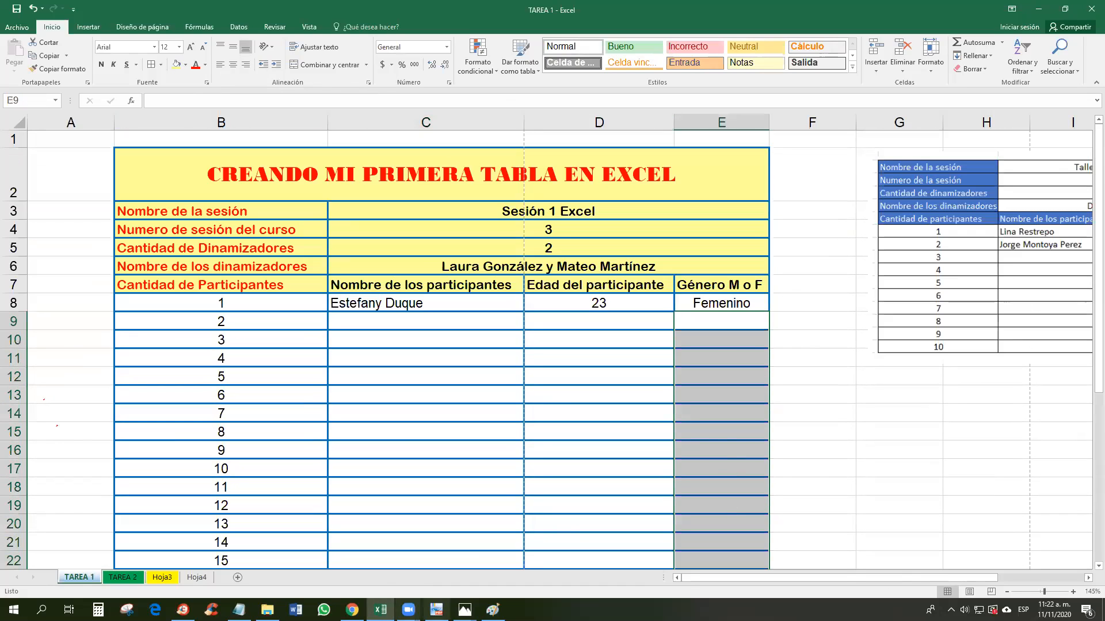
pyautogui.click(436, 610)
pyautogui.scroll(-3, 488, 440)
pyautogui.scroll(-15, 488, 440)
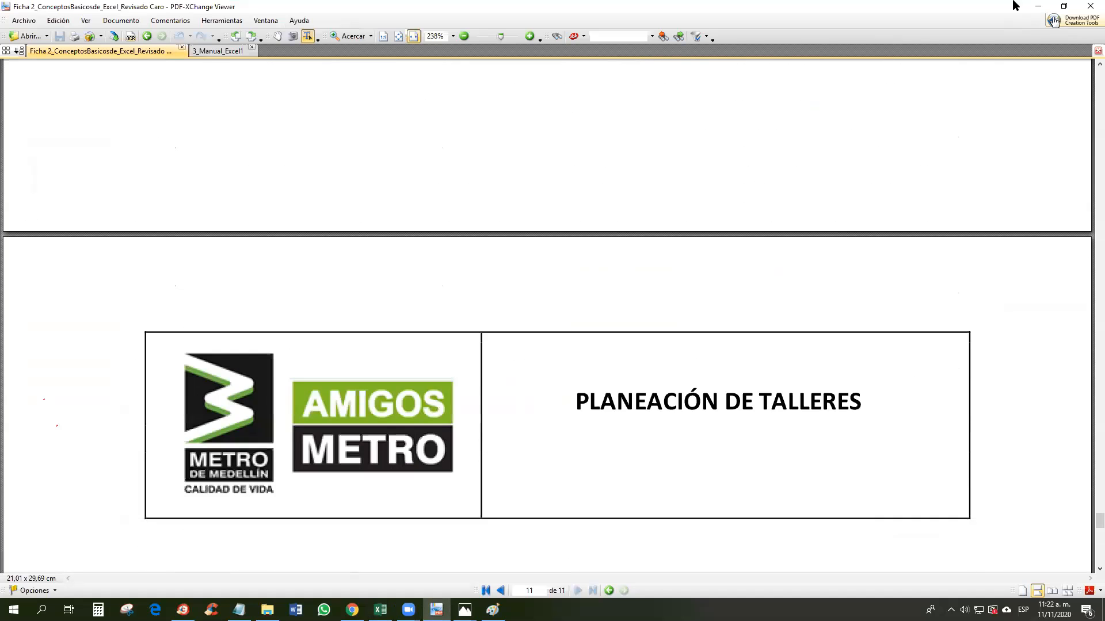
pyautogui.click(380, 609)
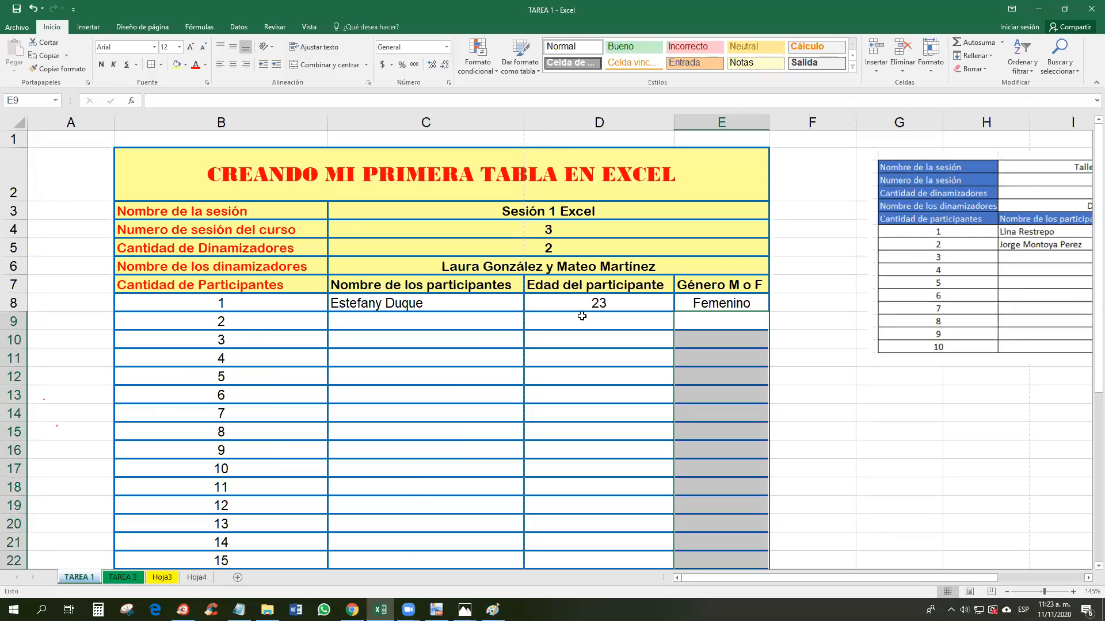
# Step: Save the TAREA 1 workbook with its row 8 entry (age 23, Femenino), then select E12
pyautogui.click(17, 16)
pyautogui.click(17, 8)
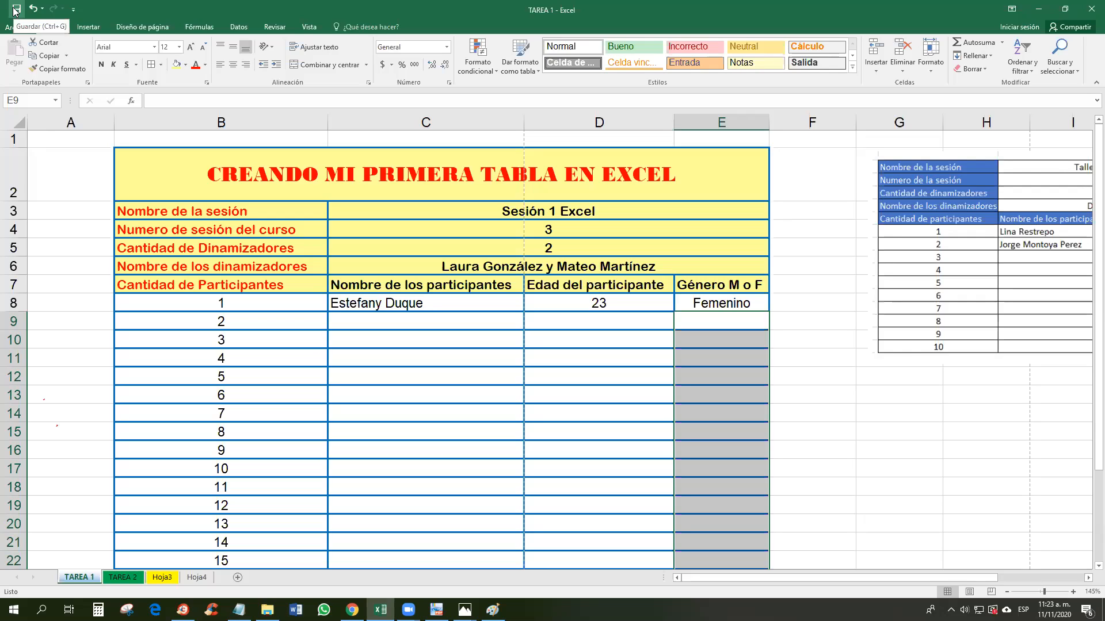
pyautogui.click(16, 10)
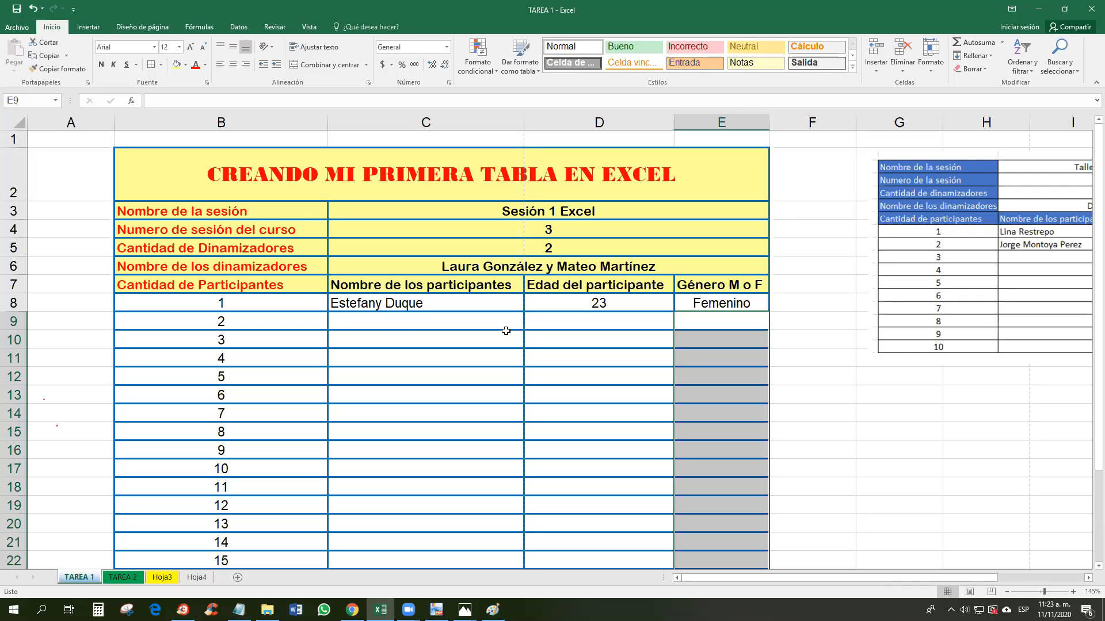
pyautogui.click(699, 380)
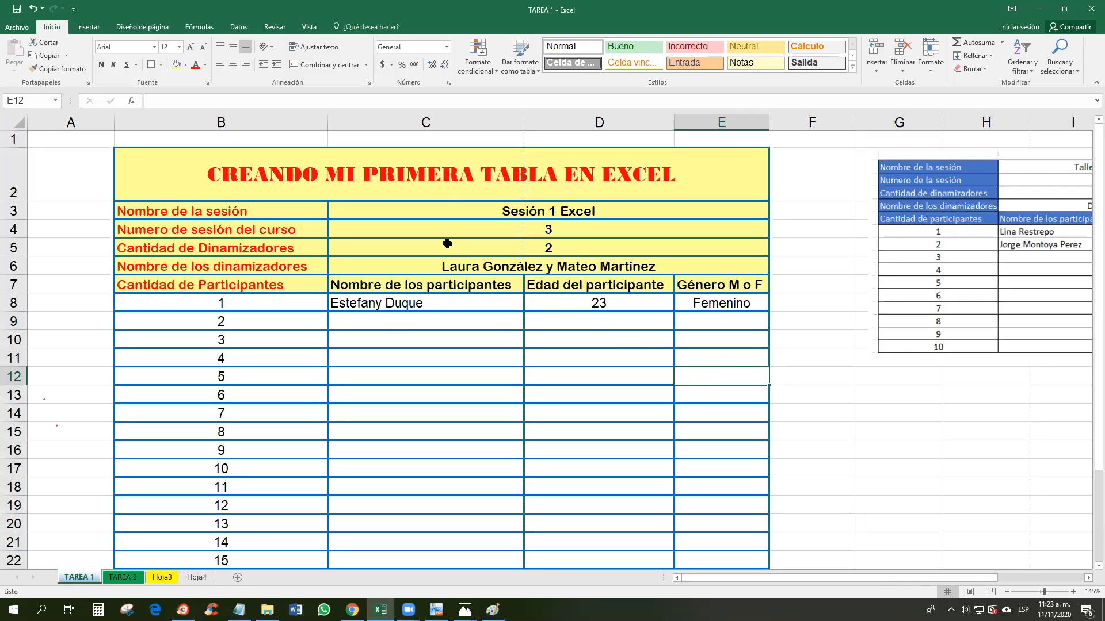
# Step: Apply the green Bueno cell style to merged title cell B2, then select C12:C16
pyautogui.click(741, 188)
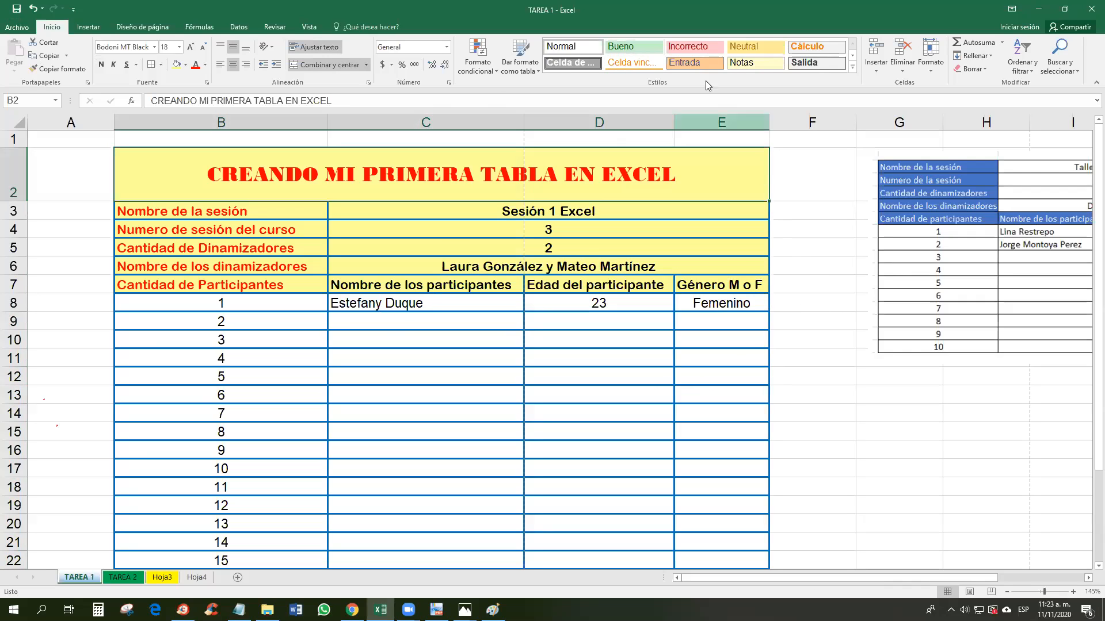
pyautogui.click(650, 53)
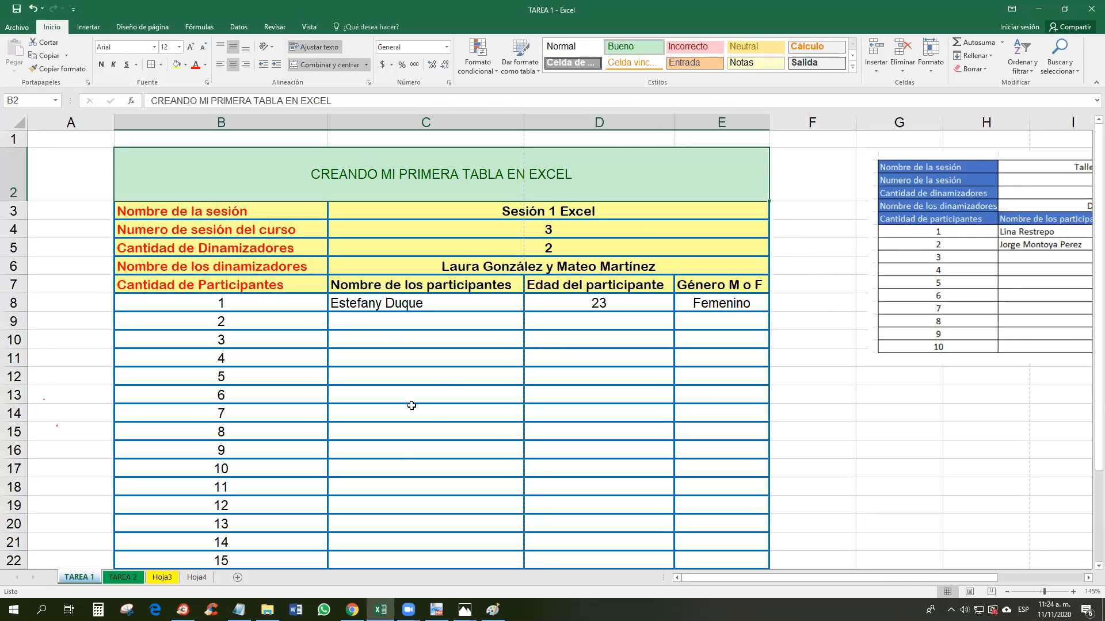
pyautogui.click(442, 376)
pyautogui.moveTo(442, 376); pyautogui.dragTo(450, 443)
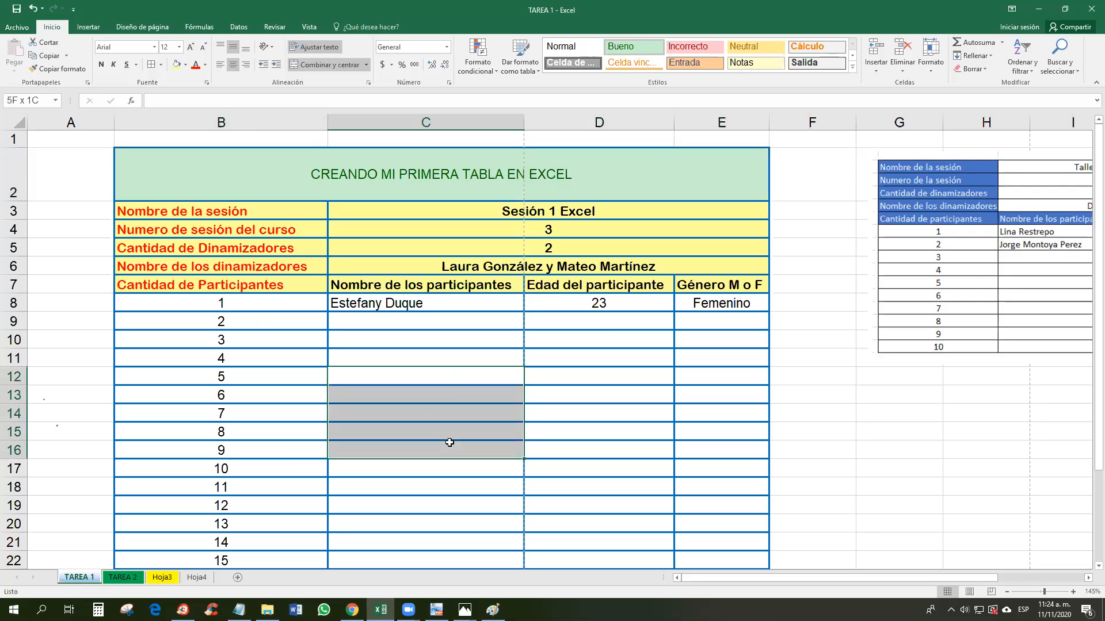
# Step: Try merging C12:C16 and then C12:D16, and undo the two-column merge
pyautogui.click(339, 65)
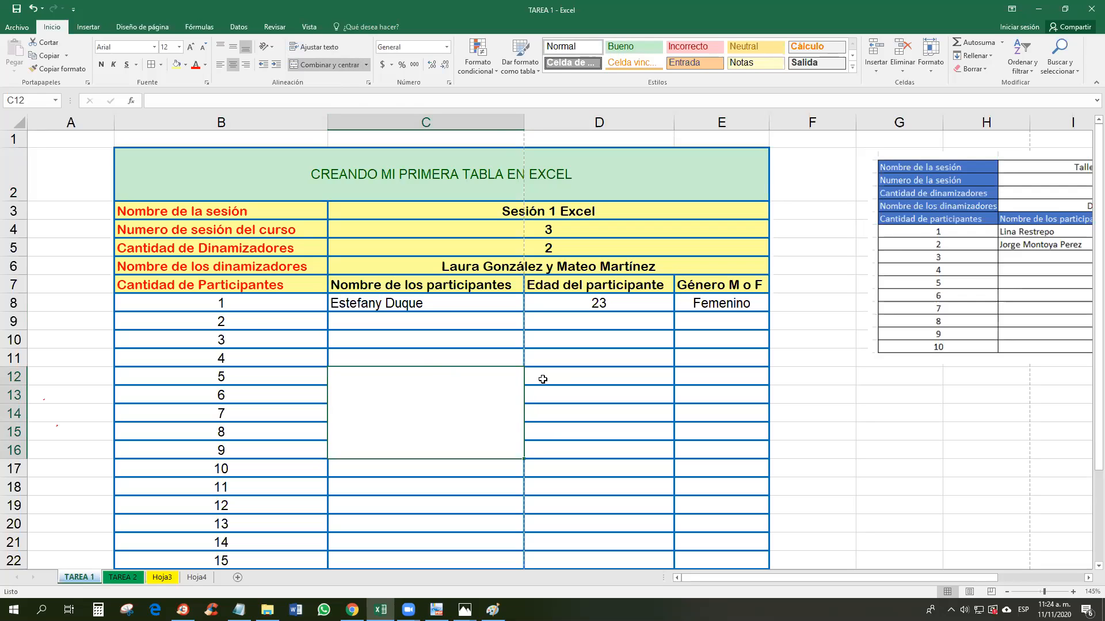
pyautogui.moveTo(469, 381); pyautogui.dragTo(583, 379)
pyautogui.click(343, 70)
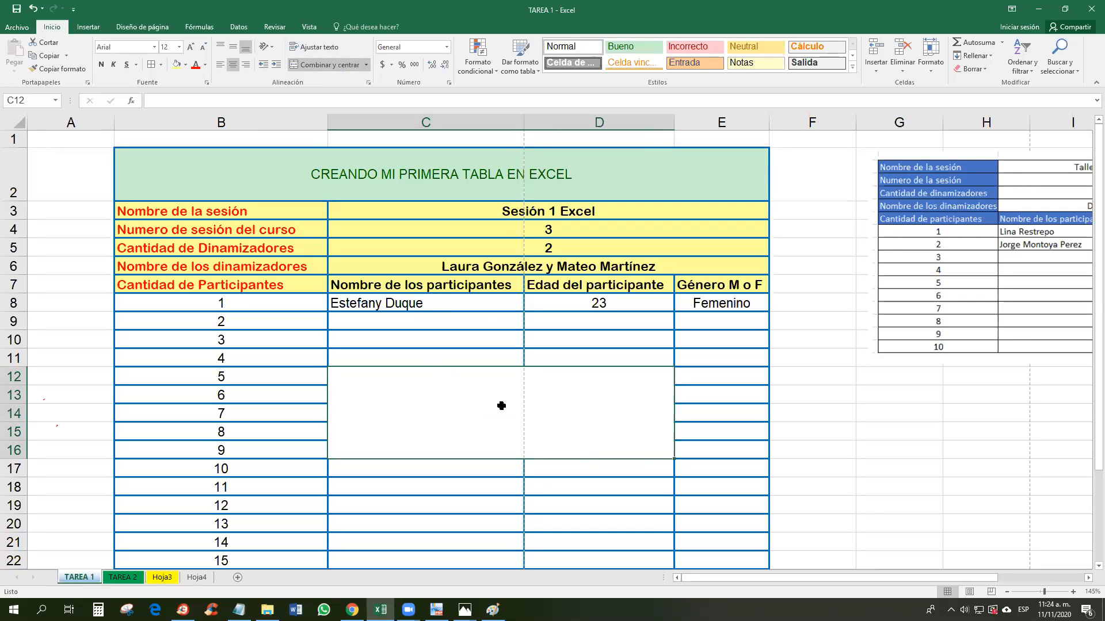
pyautogui.hotkey('ctrl', 'z')
# Step: Merge names-column cells C11 through C22 into one tall cell and begin editing it
pyautogui.moveTo(397, 355); pyautogui.dragTo(412, 561)
pyautogui.click(332, 67)
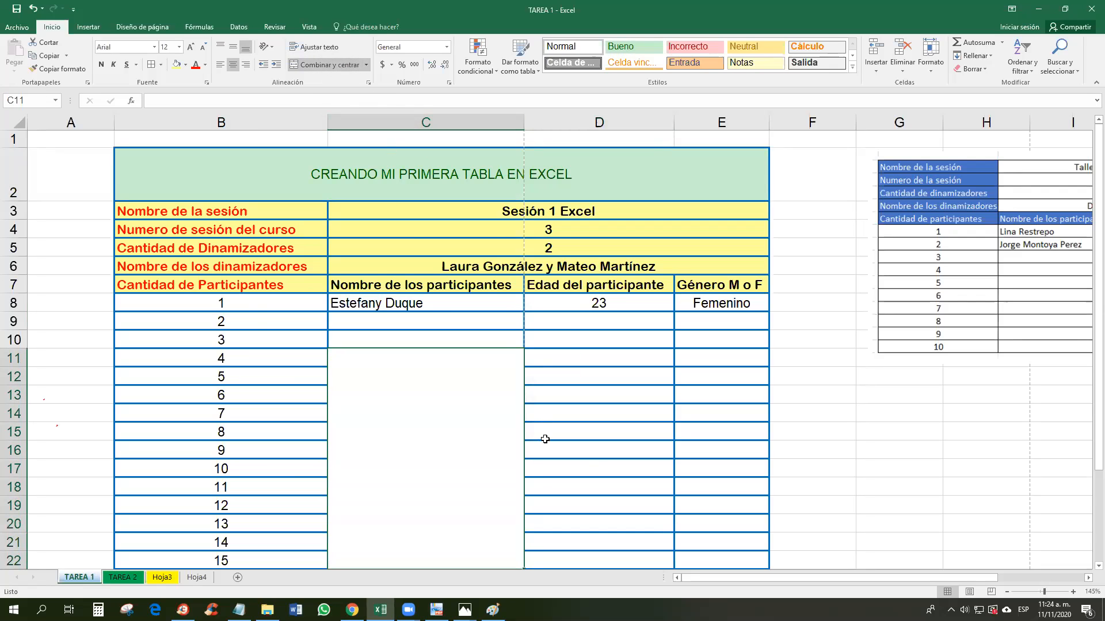
pyautogui.scroll(-1, 481, 435)
pyautogui.scroll(-1, 481, 434)
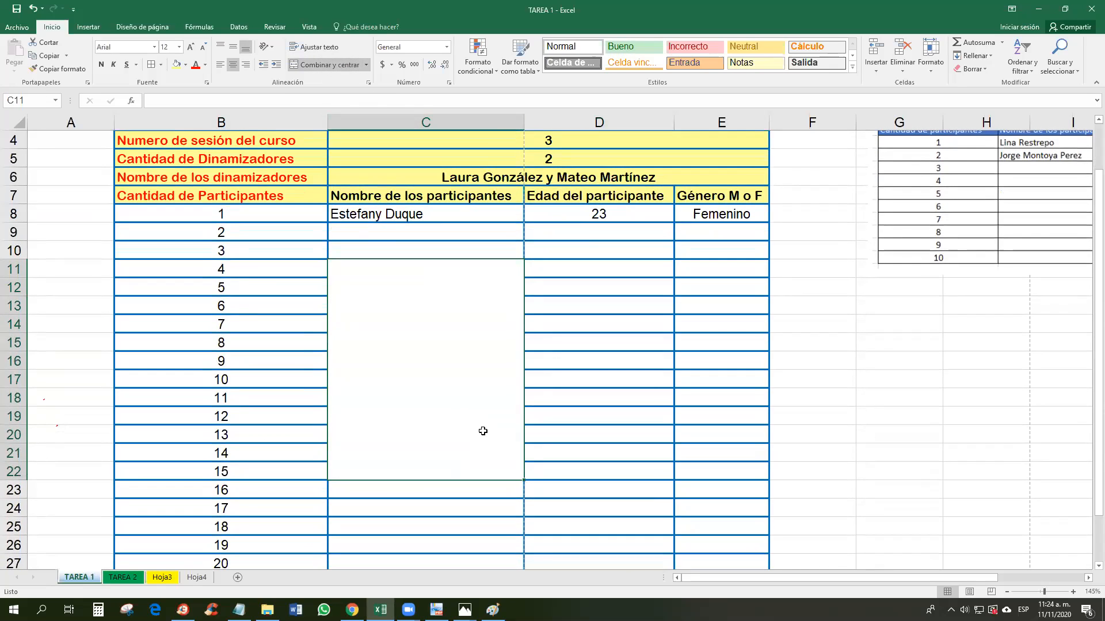
pyautogui.doubleClick(450, 359)
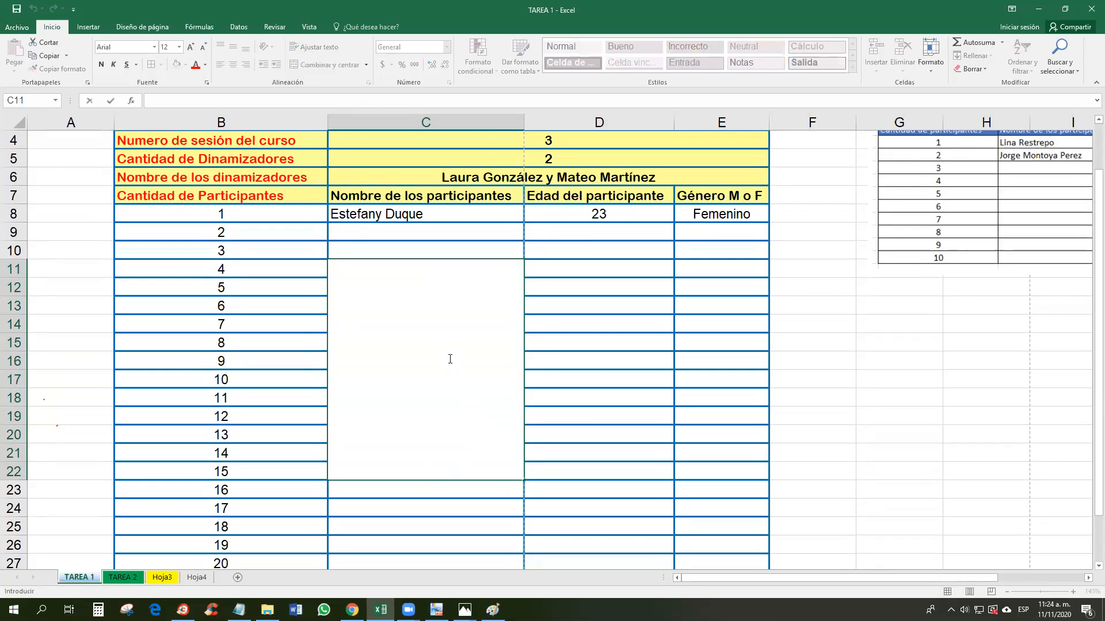
# Step: Enter a sample name in the merged cell and set its orientation to Texto vertical
pyautogui.write('Julian')
pyautogui.press('Return')
pyautogui.click(433, 394)
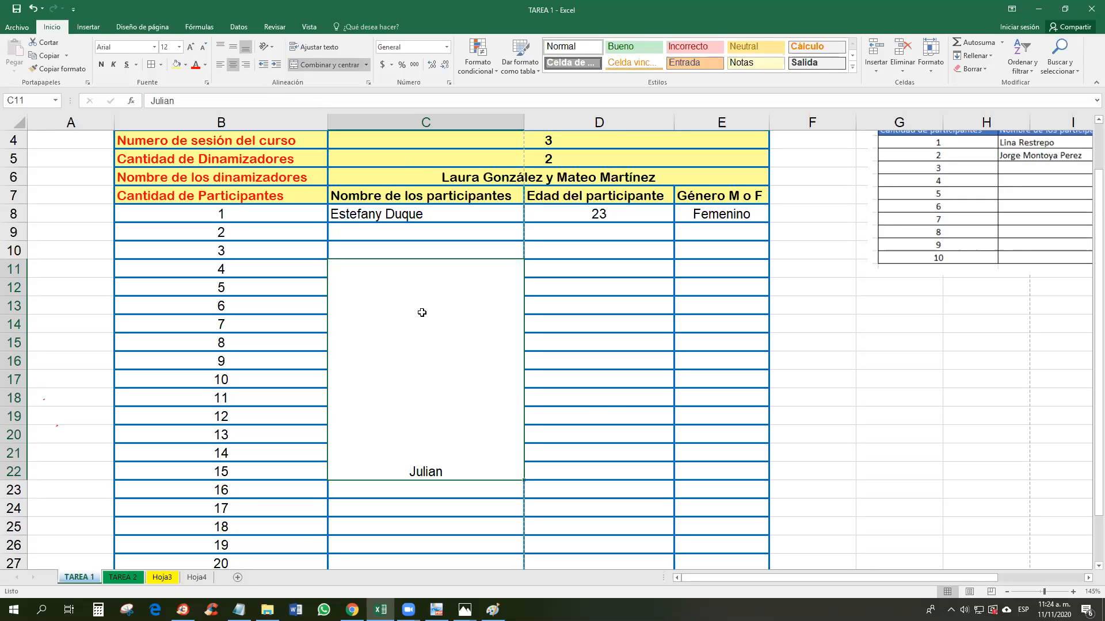
pyautogui.click(272, 47)
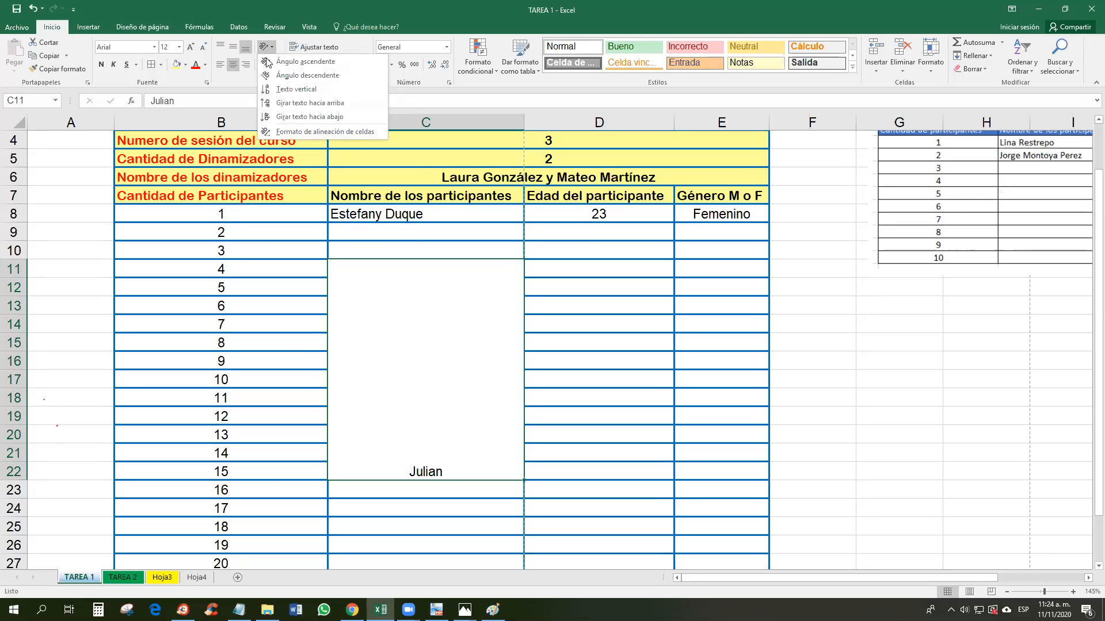
pyautogui.click(283, 89)
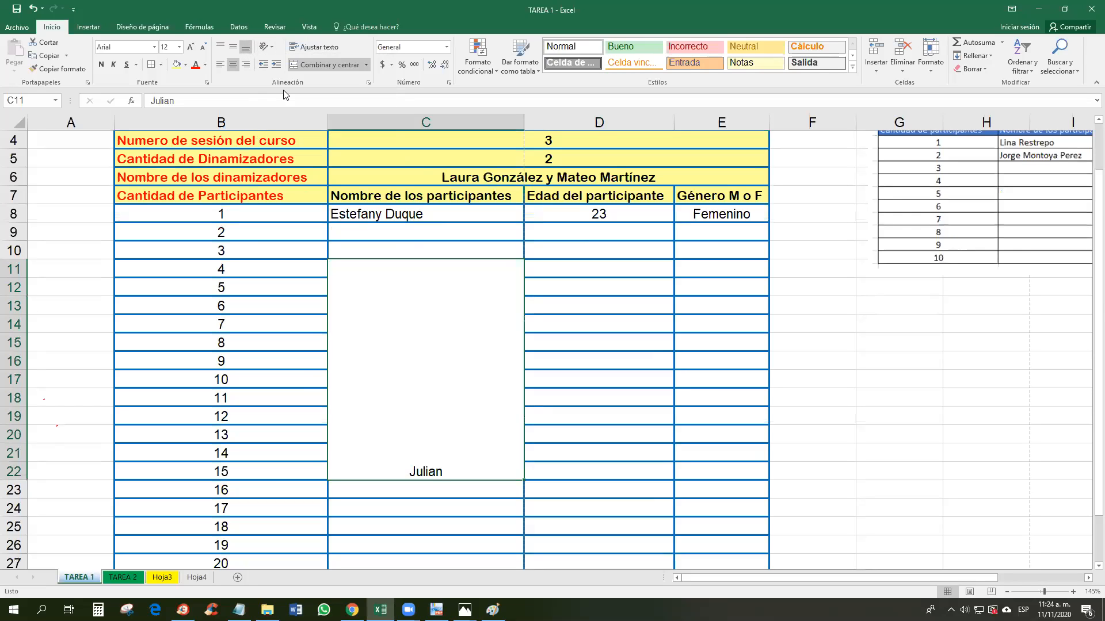
# Step: Middle-align and enlarge the name, then undo everything back to separate empty cells
pyautogui.click(232, 47)
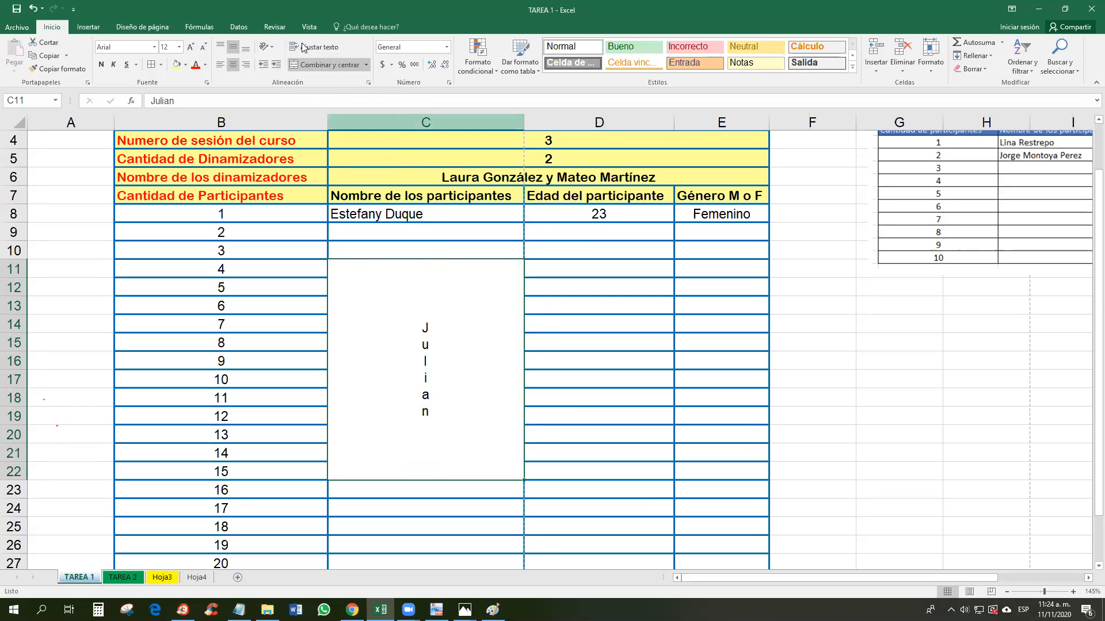
pyautogui.click(192, 47)
pyautogui.click(192, 47)
pyautogui.click(192, 47)
pyautogui.click(191, 47)
pyautogui.click(192, 47)
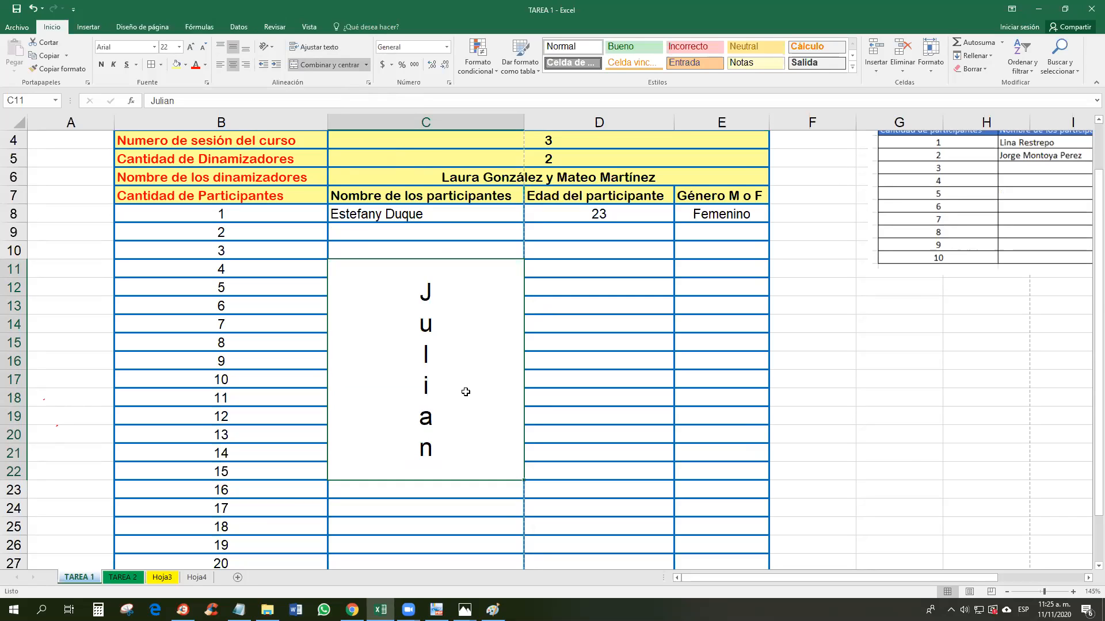
pyautogui.hotkey('ctrl', 'z')
pyautogui.hotkey('ctrl', 'z')
pyautogui.hotkey('ctrl', 'z')
pyautogui.hotkey('ctrl', 'z')
pyautogui.hotkey('ctrl', 'z')
pyautogui.hotkey('ctrl', 'z')
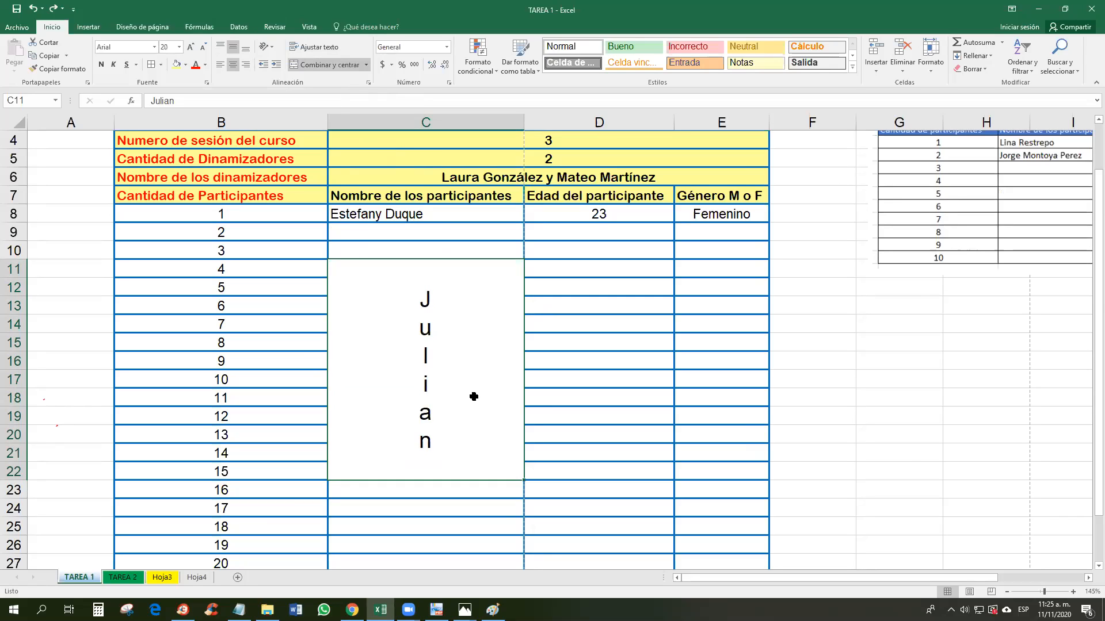
pyautogui.hotkey('ctrl', 'z')
pyautogui.hotkey('ctrl', 'z')
pyautogui.hotkey('ctrl', 'z')
pyautogui.hotkey('ctrl', 'z')
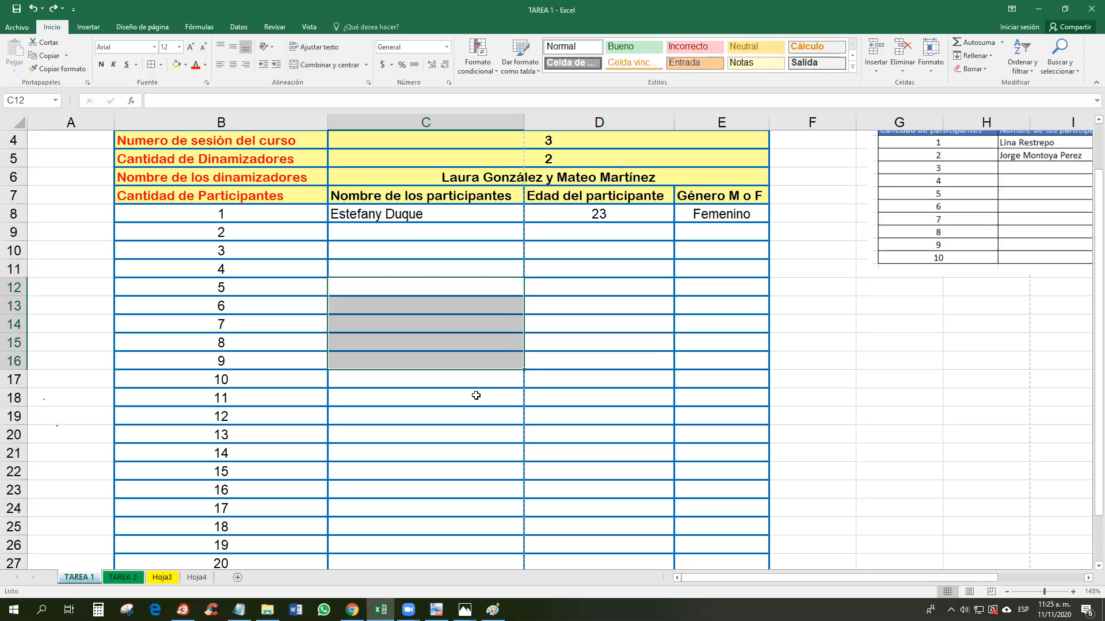
# Step: Enter placeholder names 'cxksjvdb' in C13 and 'lhSOSV' in C14
pyautogui.click(473, 396)
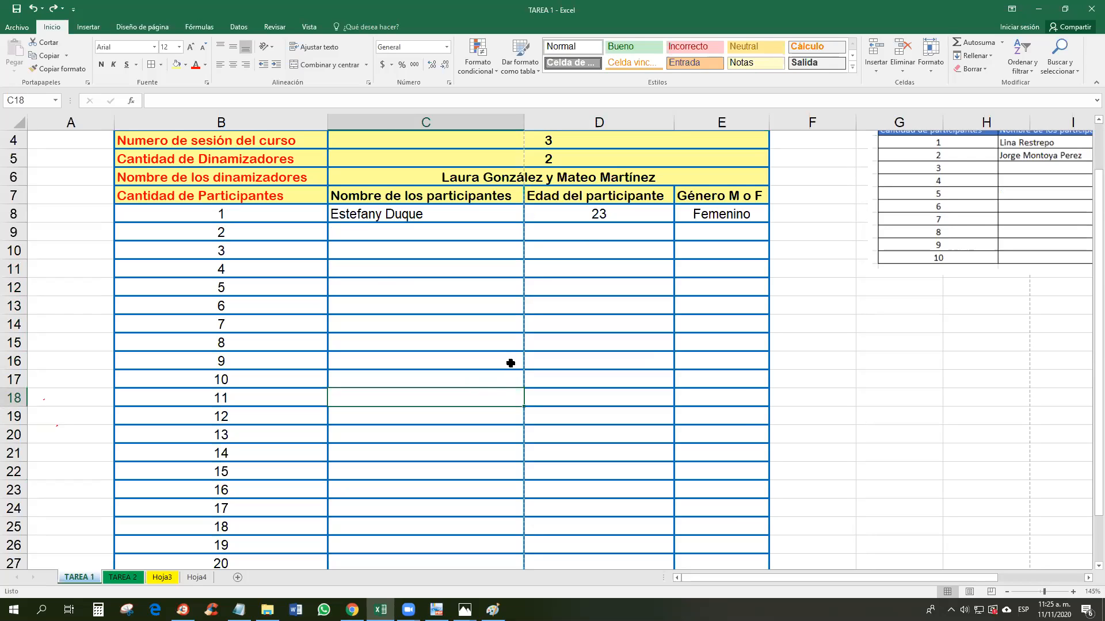
pyautogui.click(570, 391)
pyautogui.click(572, 363)
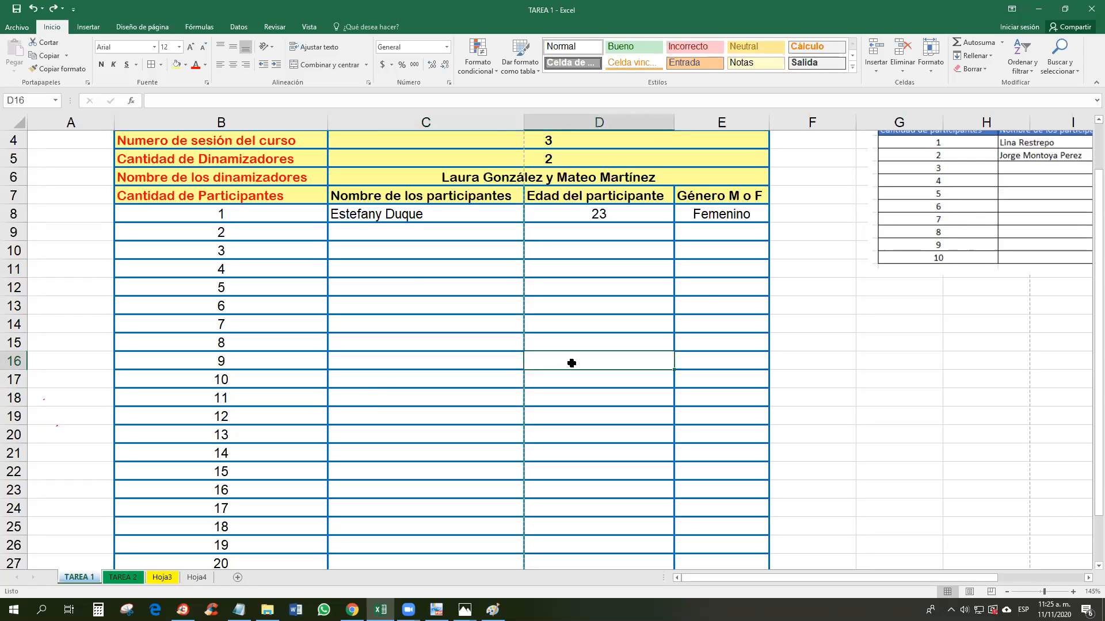
pyautogui.click(486, 308)
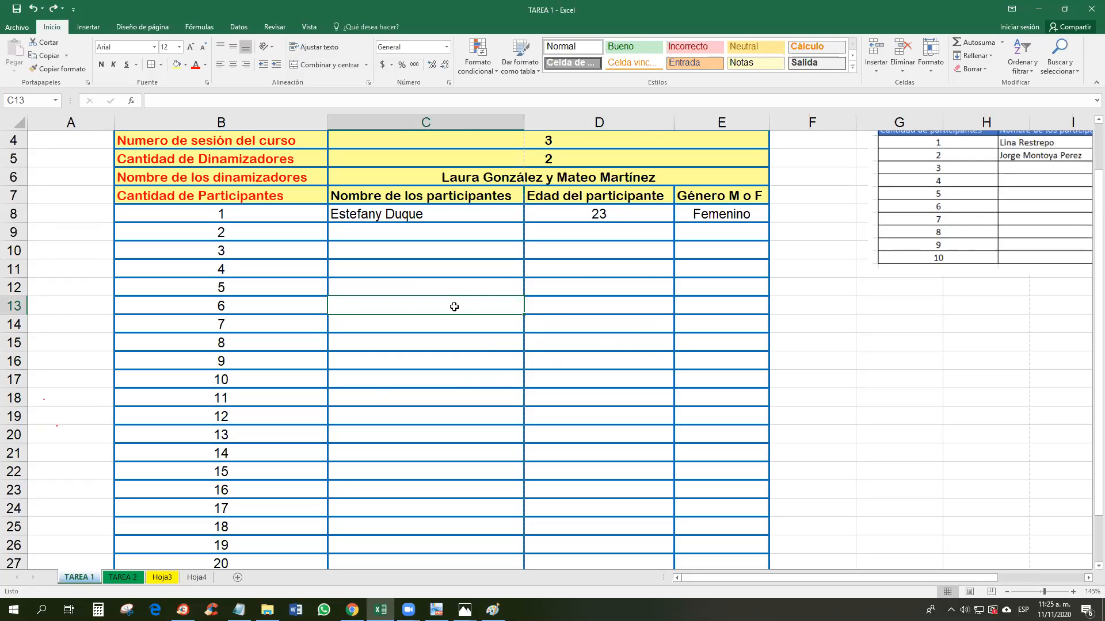
pyautogui.write('cxksjvdb')
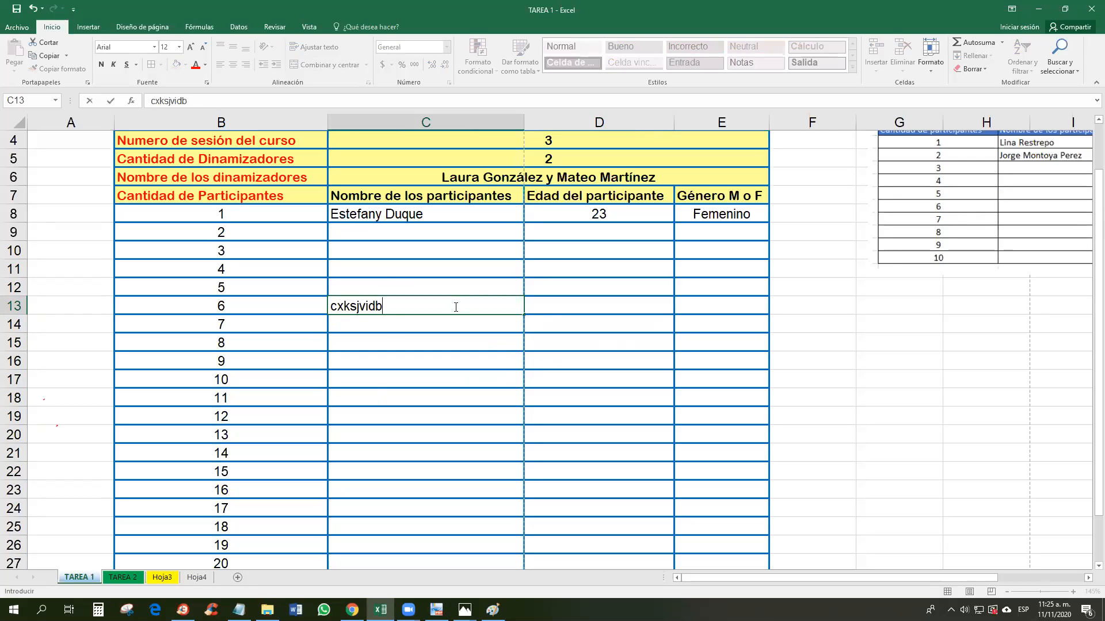
pyautogui.click(389, 324)
pyautogui.write('lhSOSV')
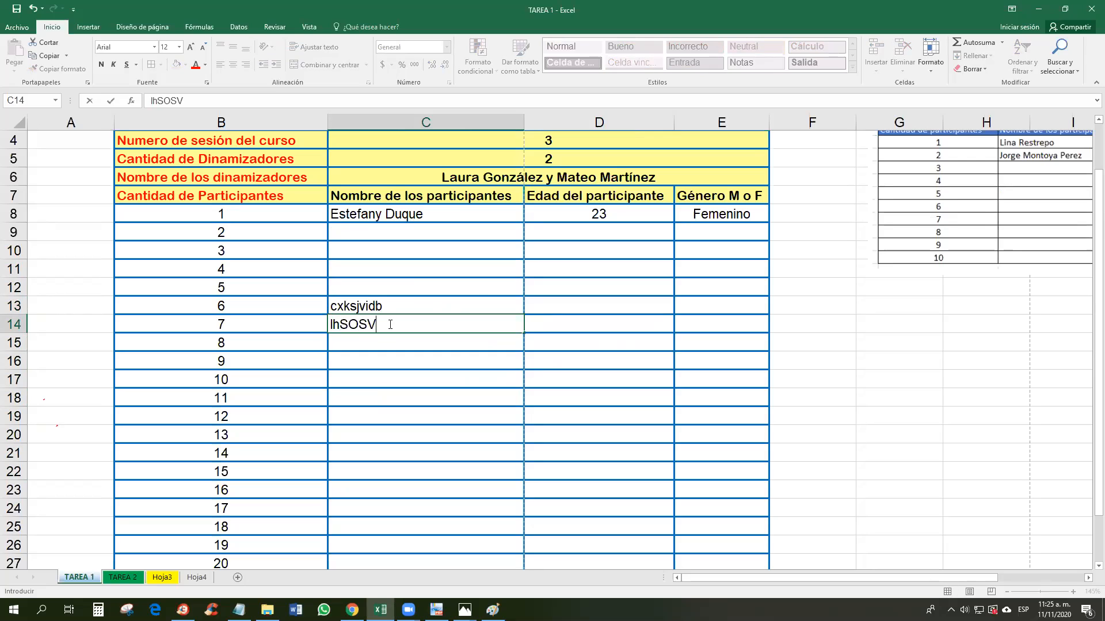
pyautogui.click(393, 339)
# Step: Switch repeatedly between the participant 6 and 7 name cells to check the entries
pyautogui.click(377, 306)
pyautogui.click(382, 336)
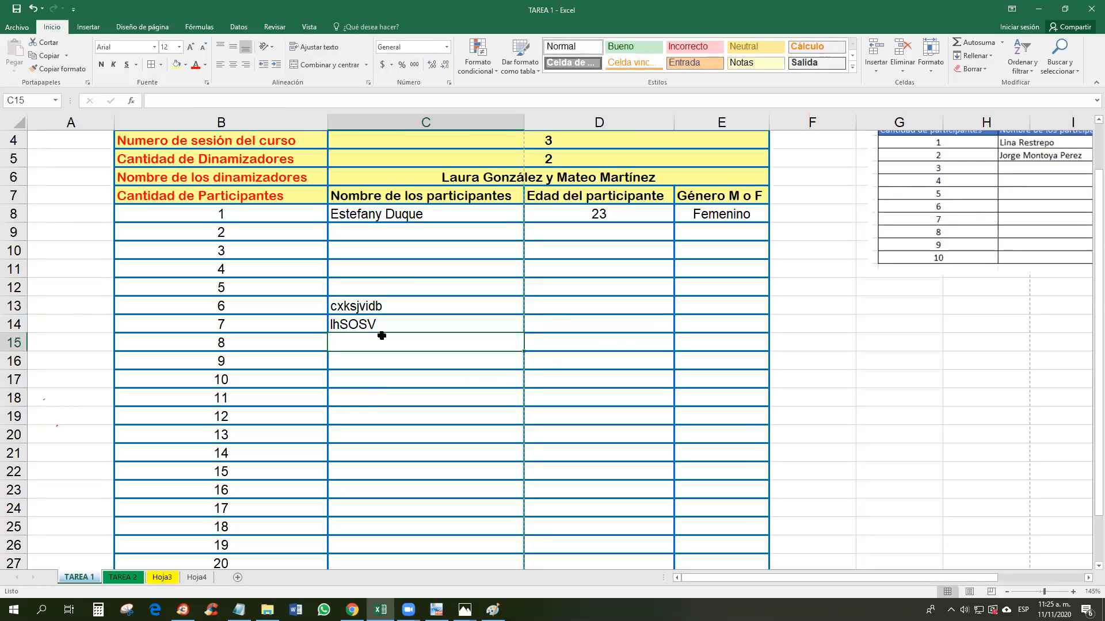
pyautogui.click(383, 307)
pyautogui.click(391, 322)
pyautogui.click(382, 306)
pyautogui.click(382, 322)
pyautogui.click(378, 307)
pyautogui.click(375, 323)
pyautogui.click(376, 307)
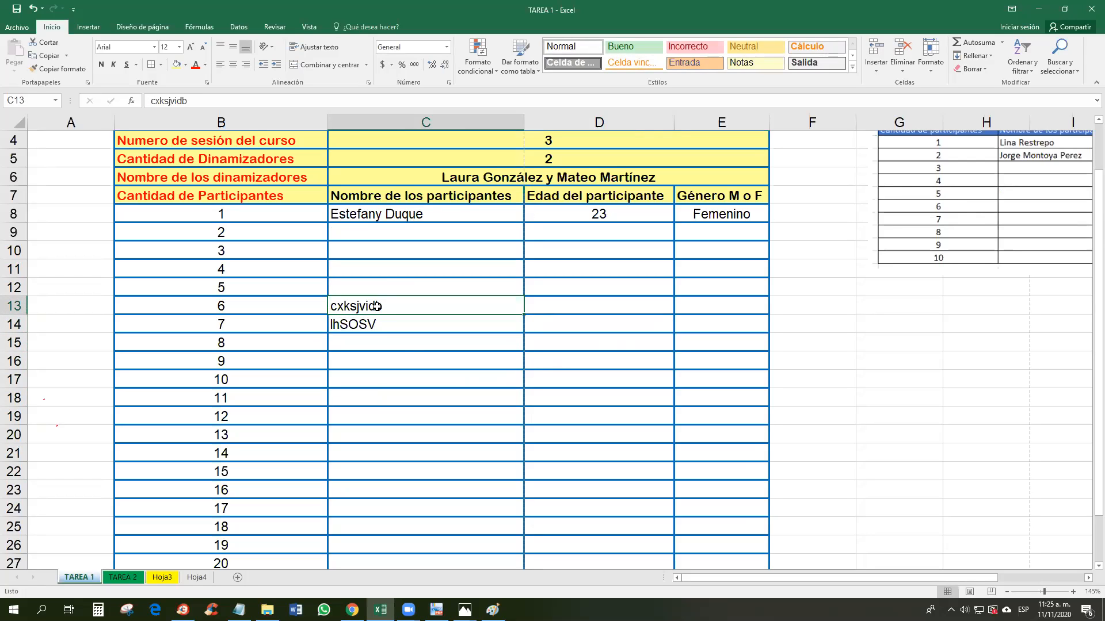
pyautogui.click(367, 324)
pyautogui.click(379, 305)
pyautogui.click(380, 323)
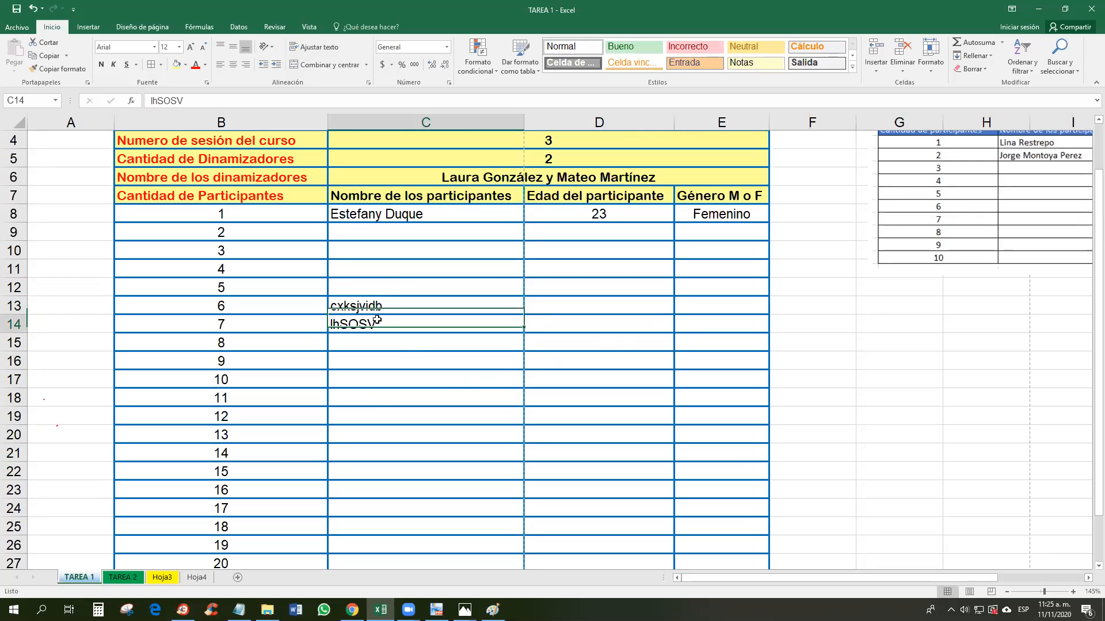
pyautogui.click(389, 304)
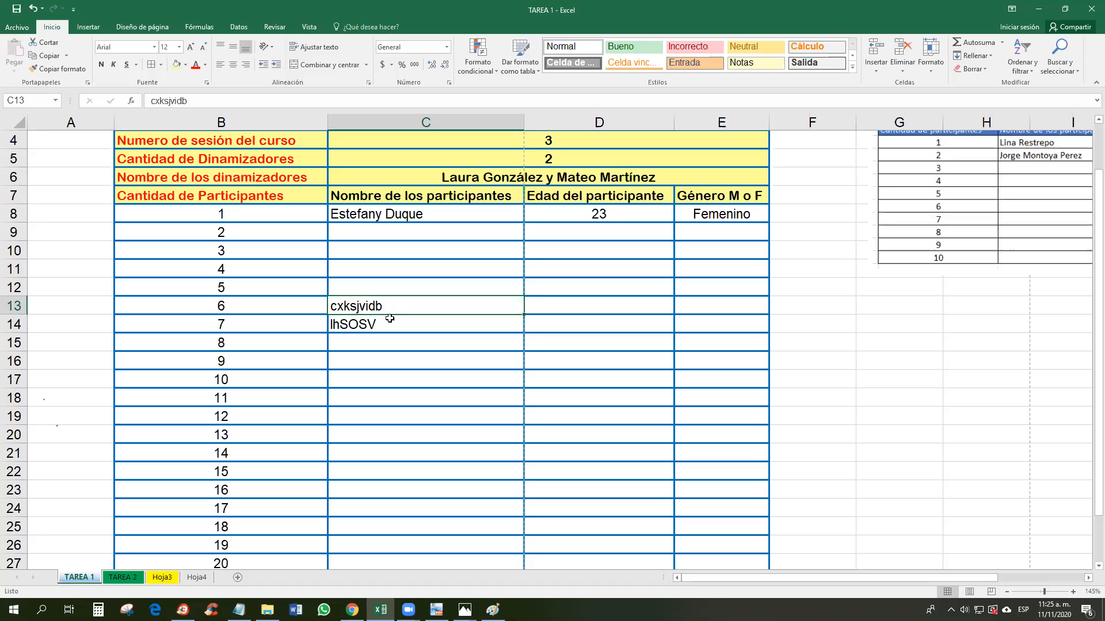
# Step: Merge C13:C14 keeping only 'cxksjvdb', centred both horizontally and vertically
pyautogui.click(322, 64)
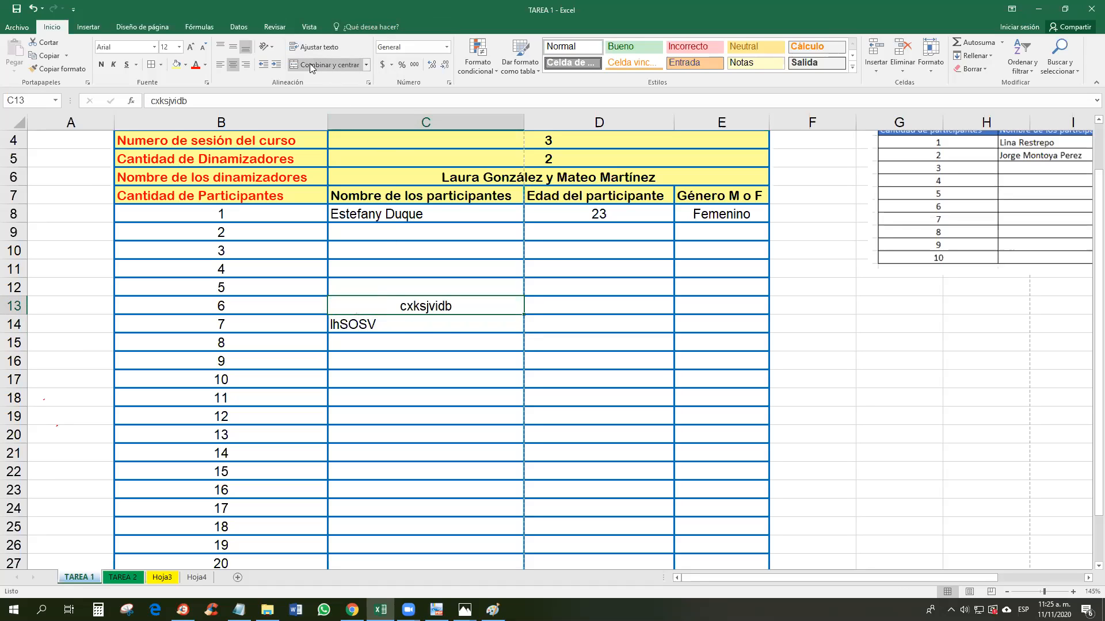
pyautogui.keyDown('shift'); pyautogui.click(446, 320); pyautogui.keyUp('shift')
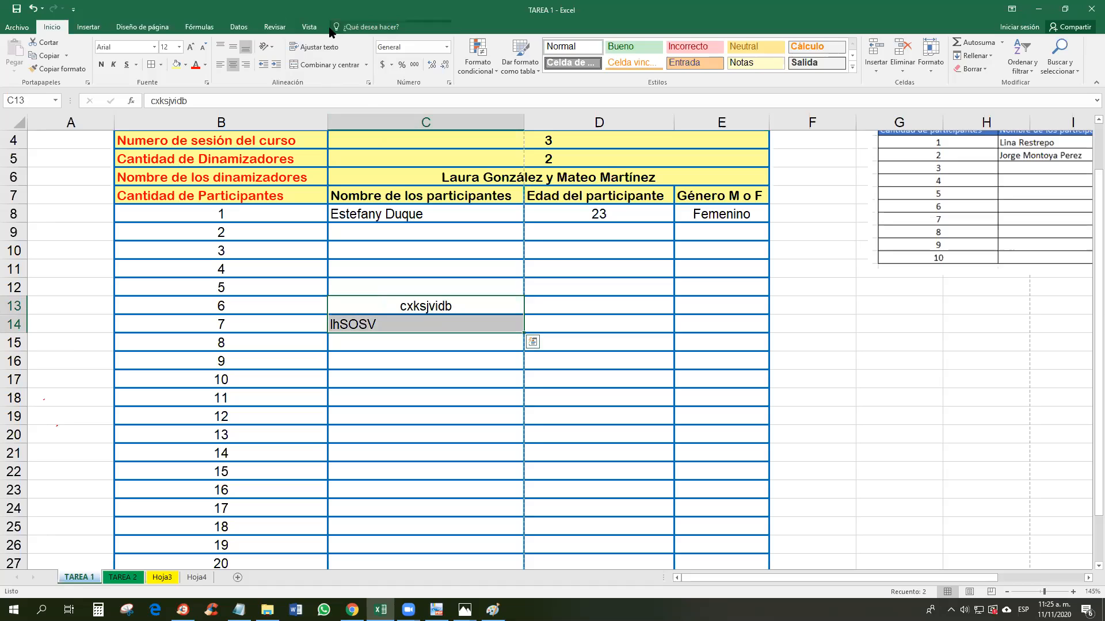
pyautogui.click(322, 64)
pyautogui.click(528, 348)
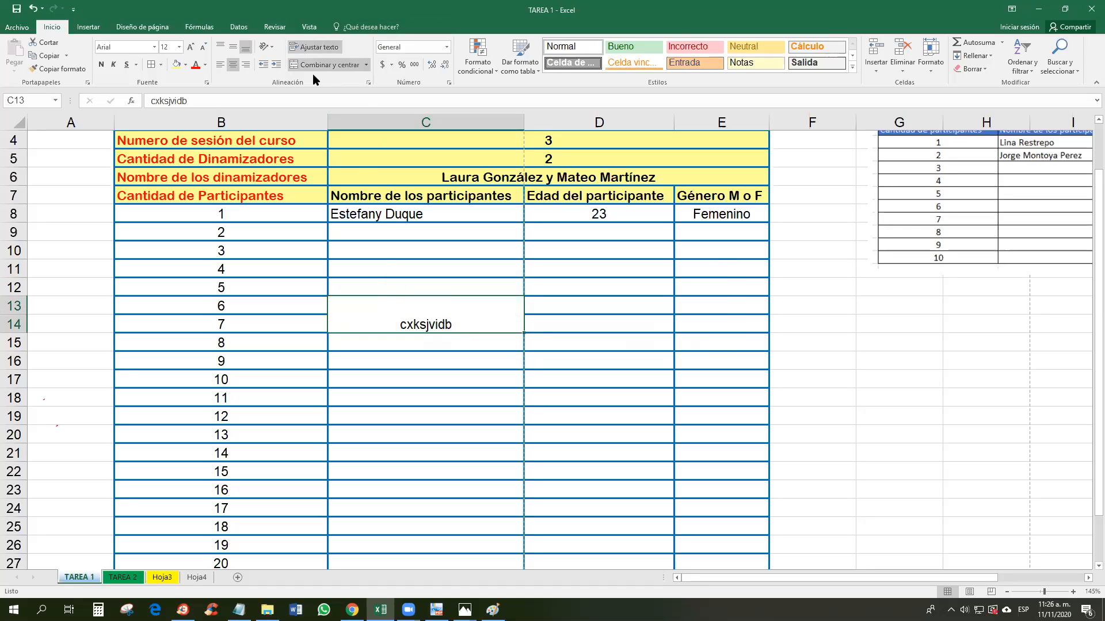
pyautogui.click(233, 46)
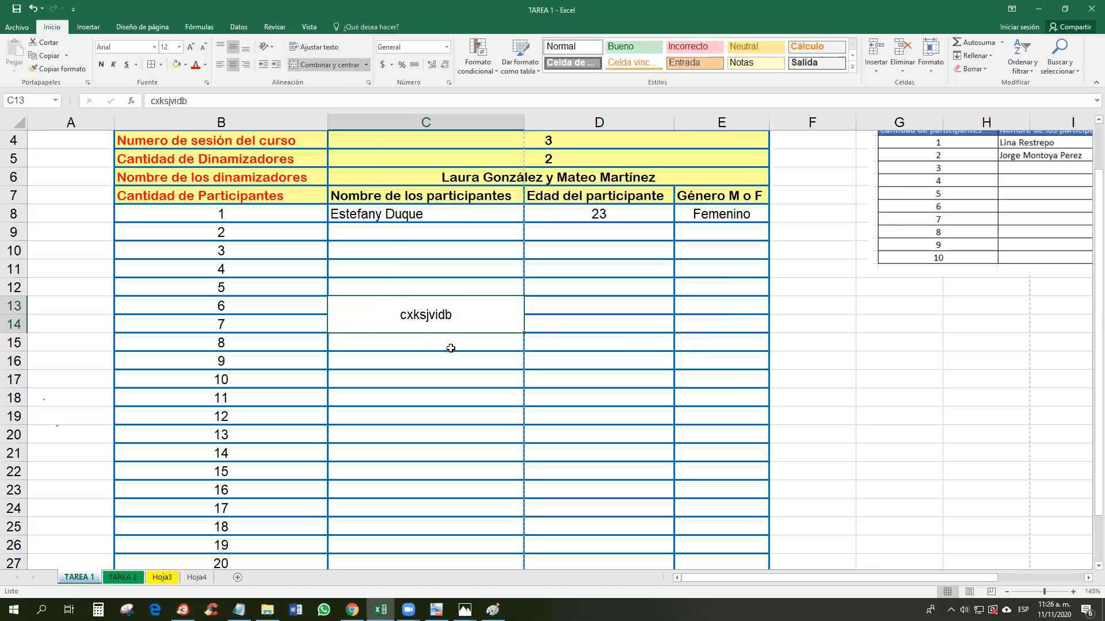
pyautogui.rightClick(449, 314)
pyautogui.click(495, 407)
pyautogui.click(471, 406)
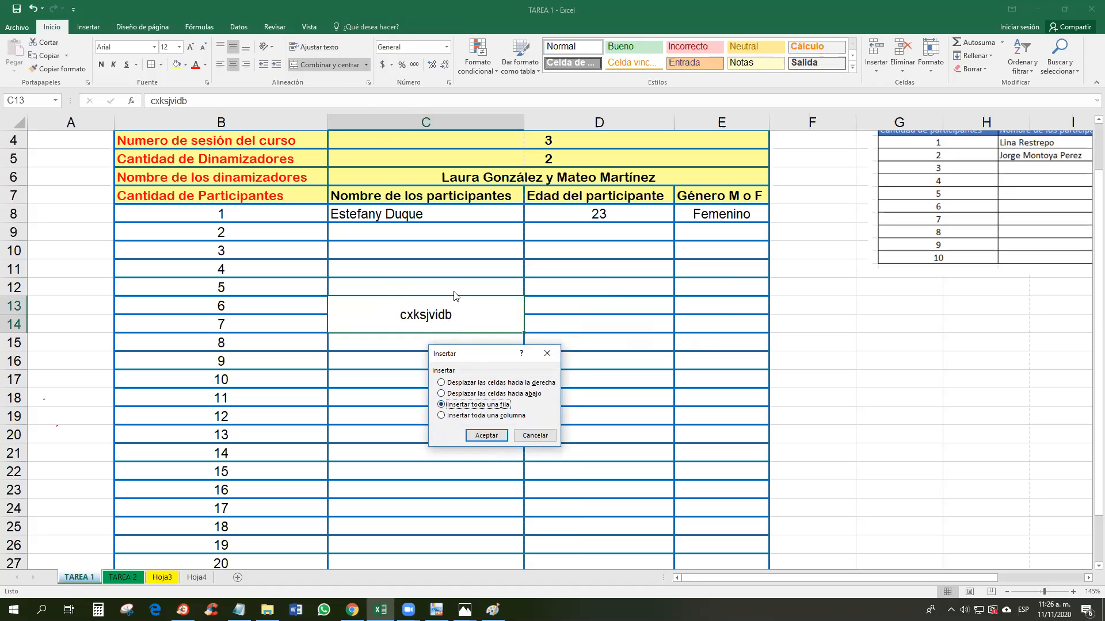
pyautogui.click(485, 437)
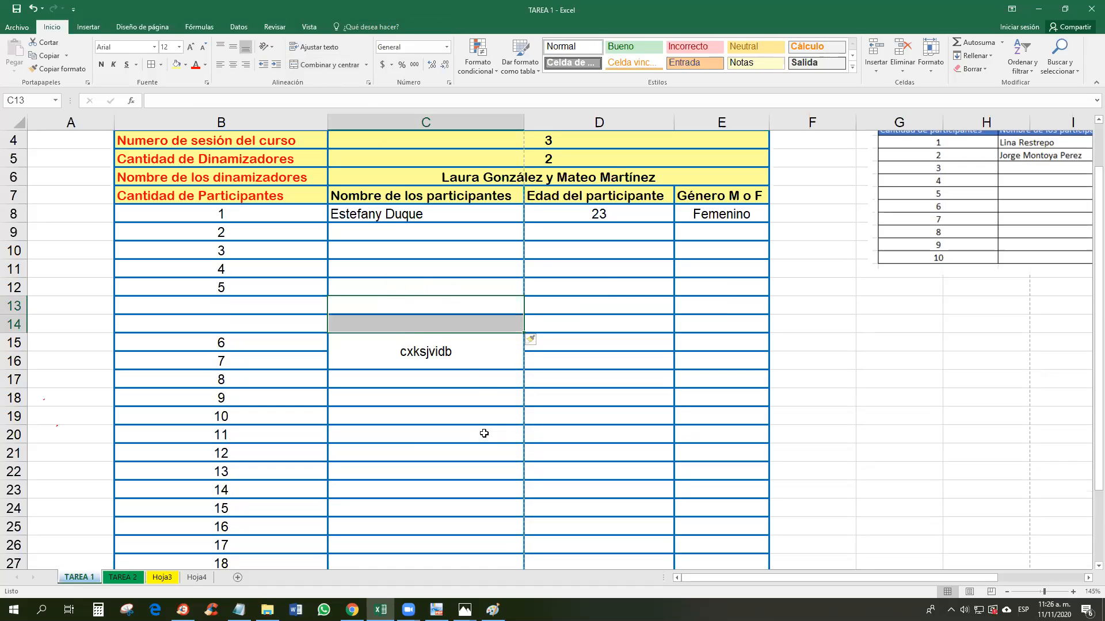
pyautogui.hotkey('ctrl', 'z')
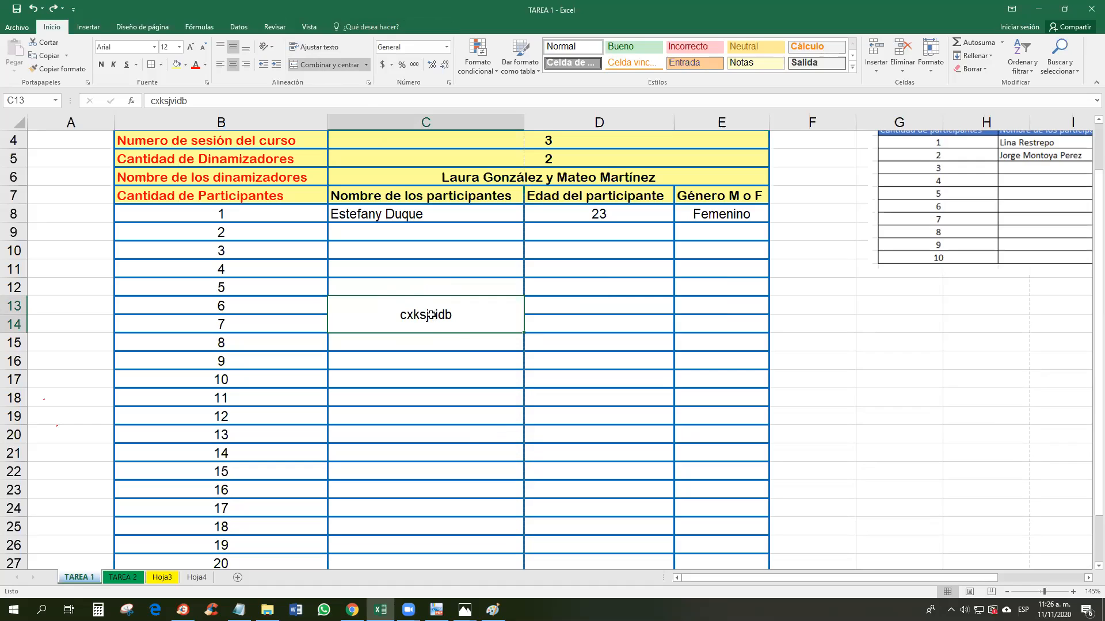
pyautogui.click(461, 342)
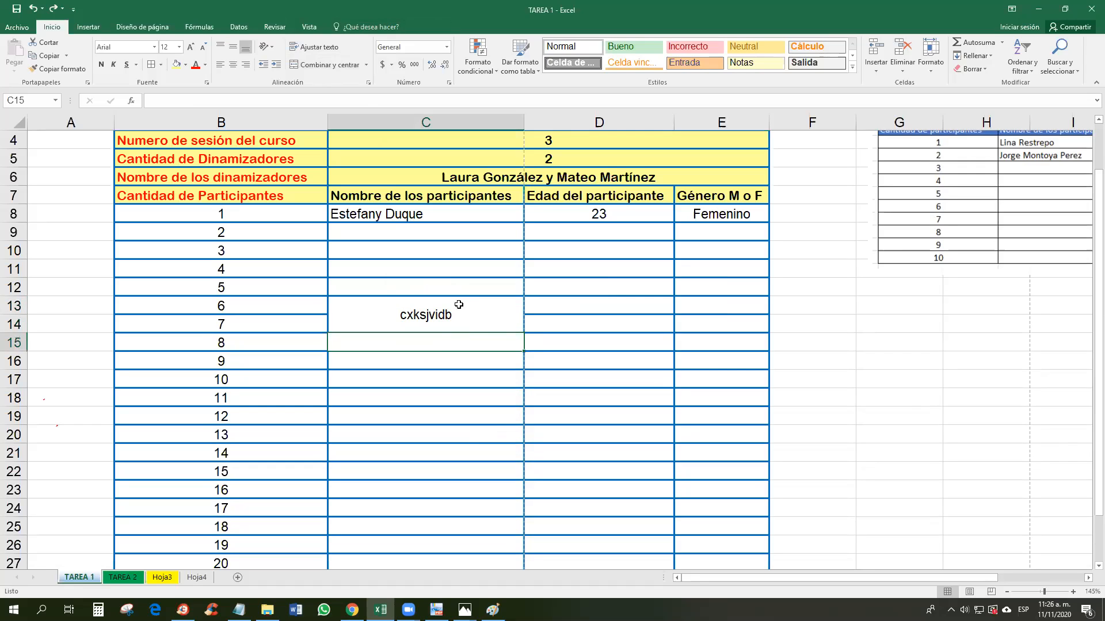
# Step: Insert an entire blank row at row 15 between participants 7 and 8
pyautogui.rightClick(465, 349)
pyautogui.click(508, 441)
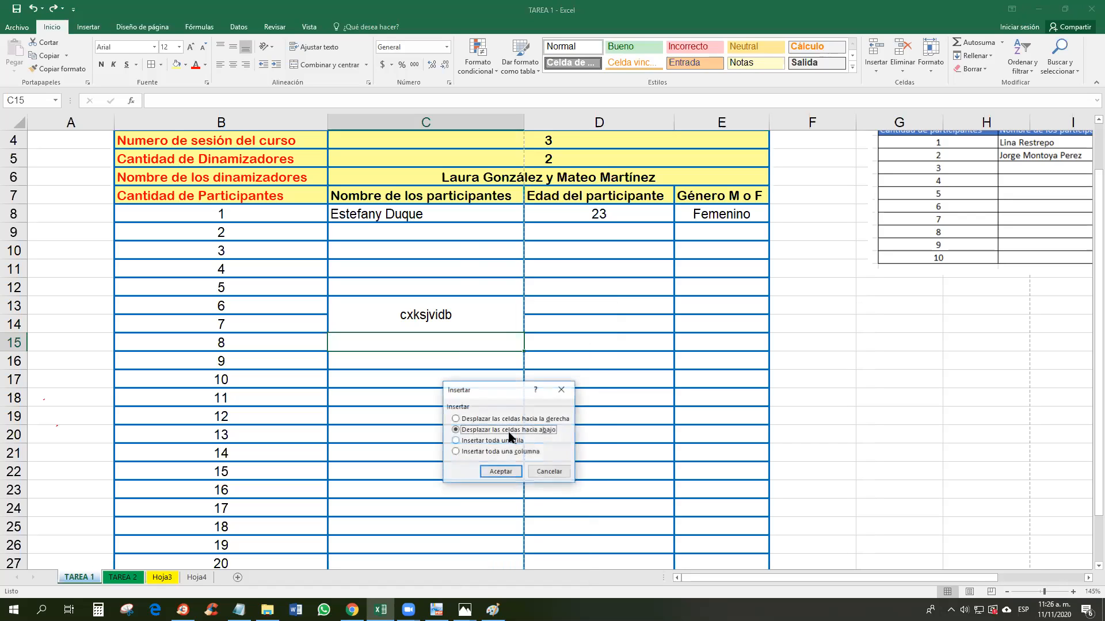
pyautogui.click(506, 441)
pyautogui.click(500, 471)
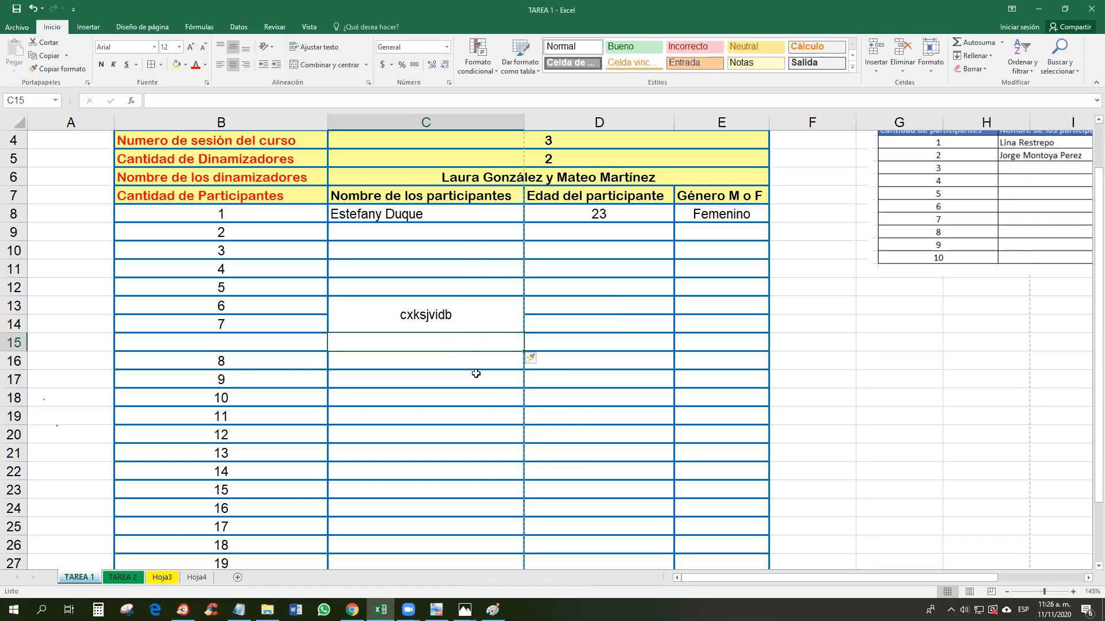
# Step: Inspect the new blank row's cells and the merged name cell above it
pyautogui.click(208, 339)
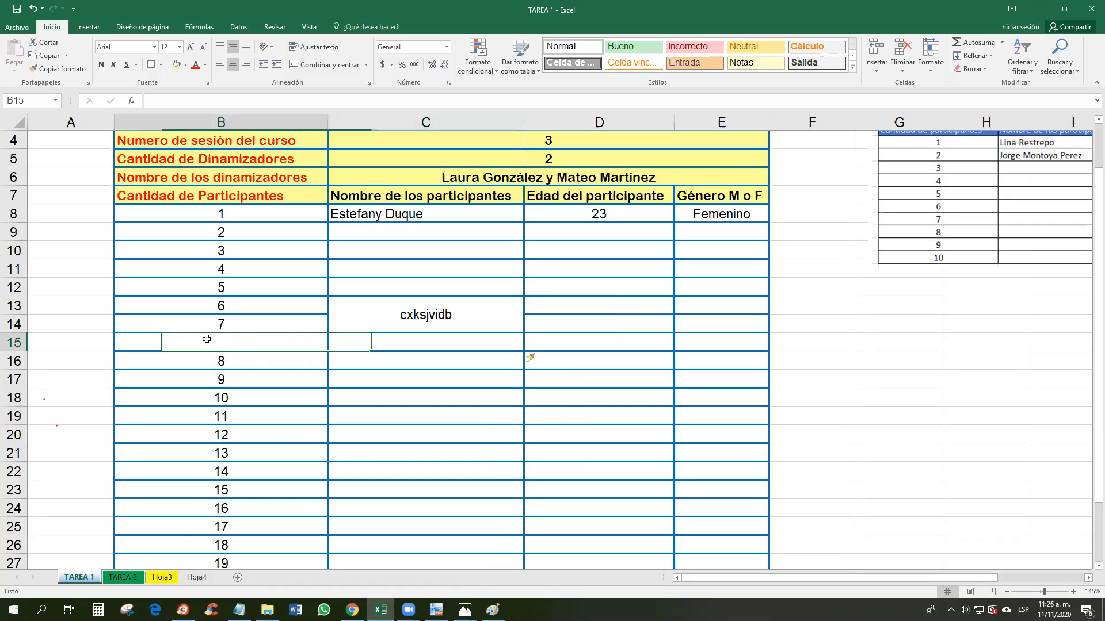
pyautogui.click(404, 373)
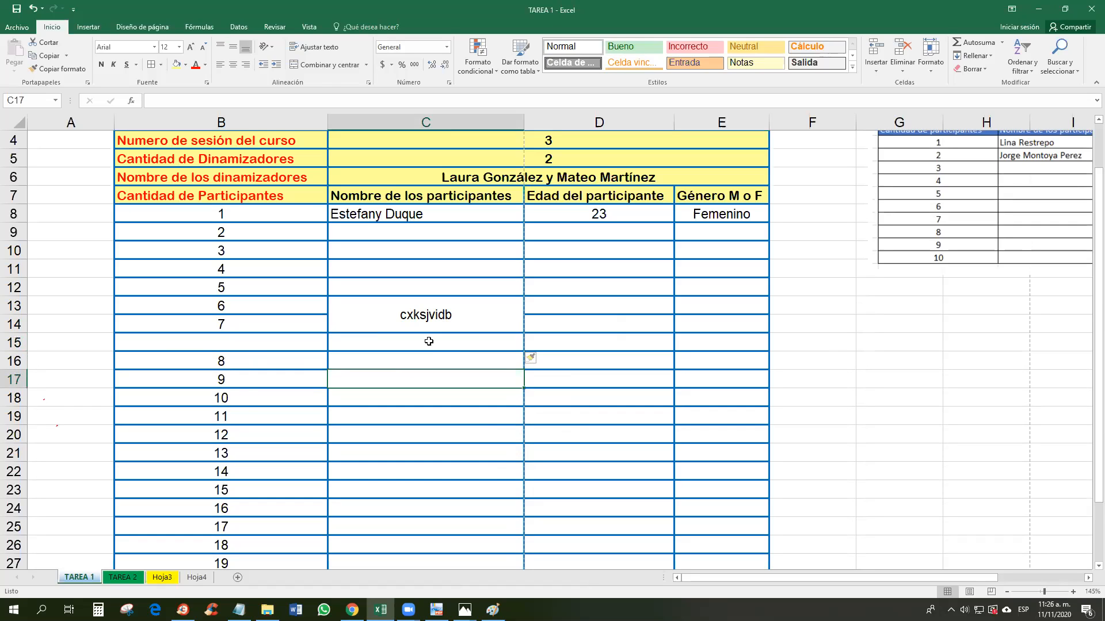
pyautogui.click(477, 318)
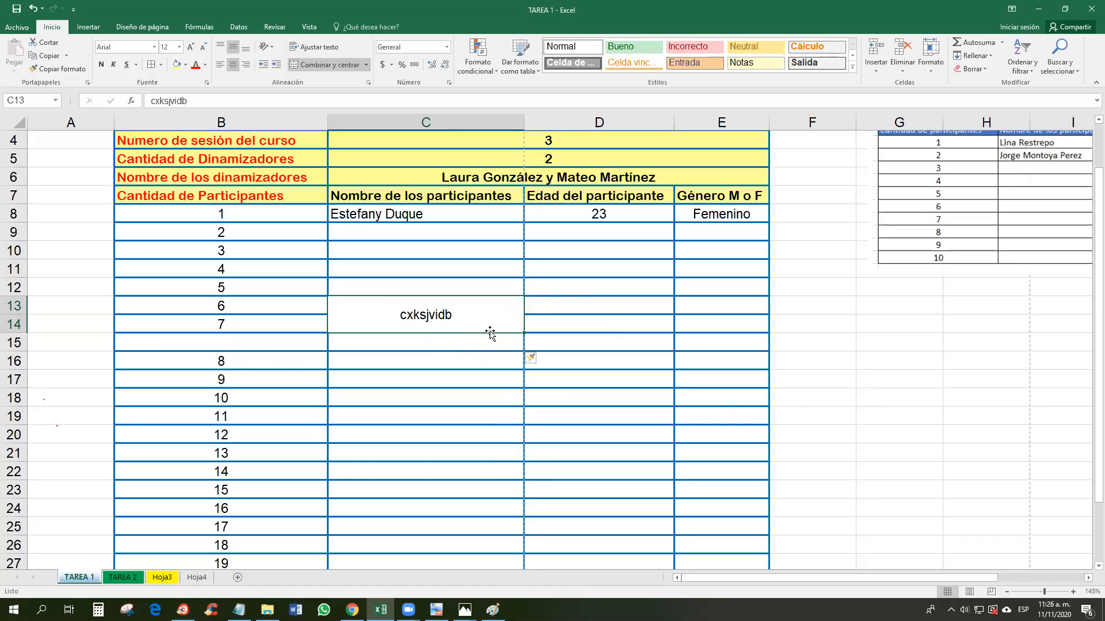
pyautogui.click(477, 343)
pyautogui.click(485, 315)
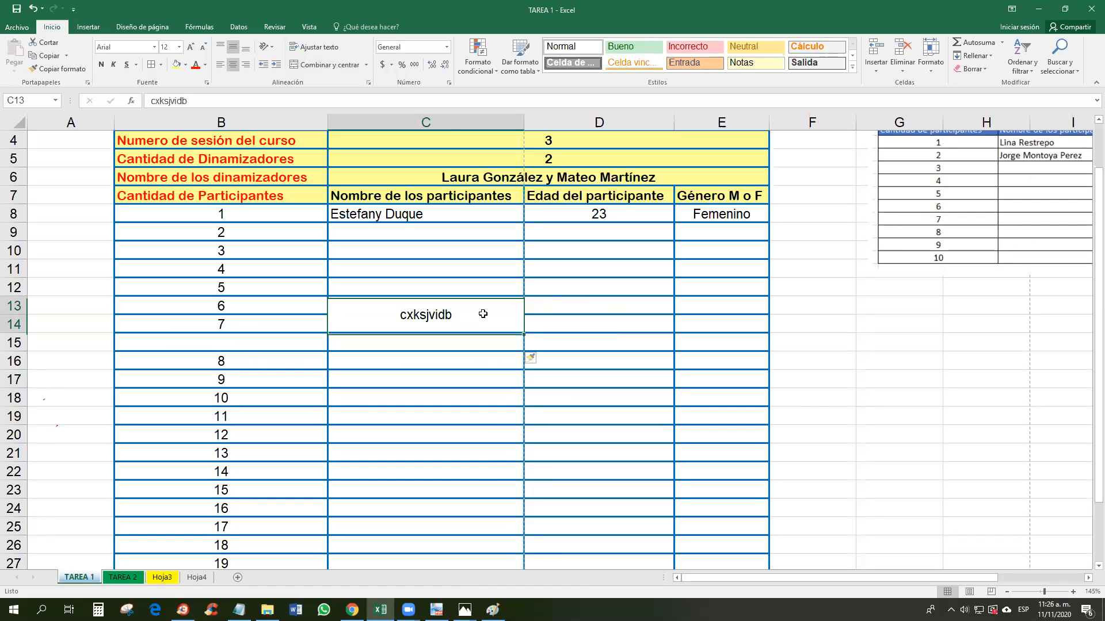
pyautogui.rightClick(484, 313)
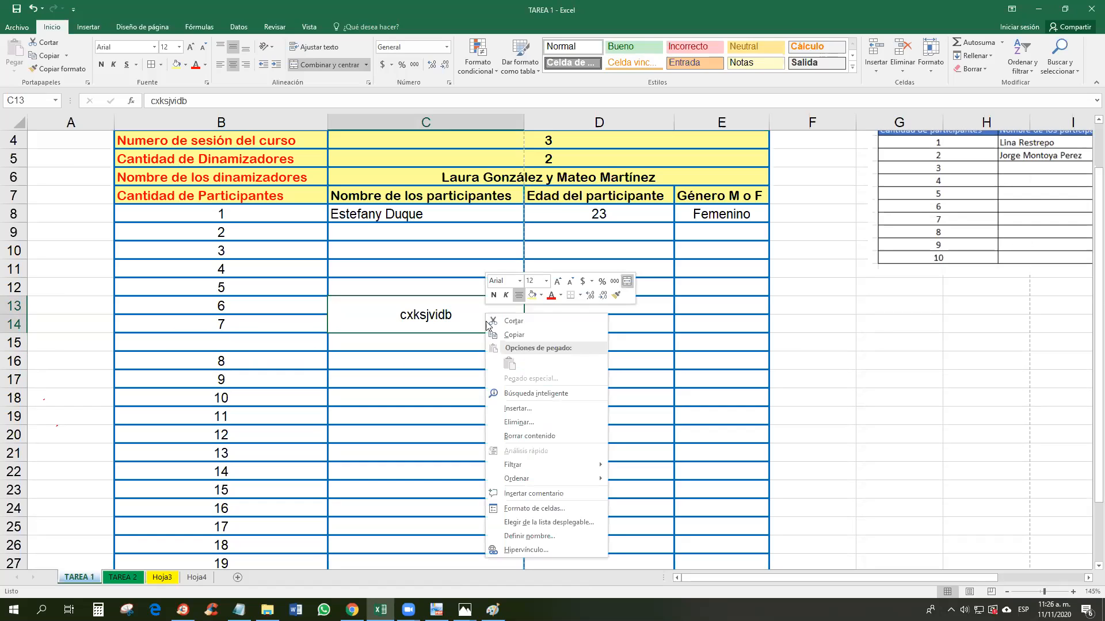
pyautogui.click(464, 325)
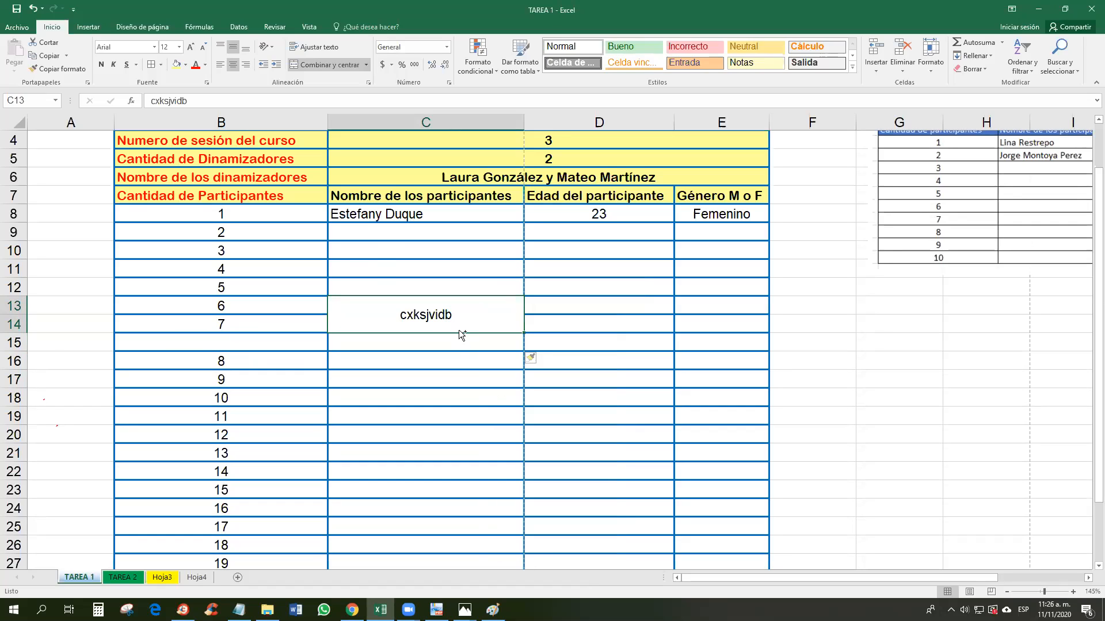
# Step: Insert an entire new column C, undo it, and select participant 6's age cell
pyautogui.hotkey('ctrl', '+')
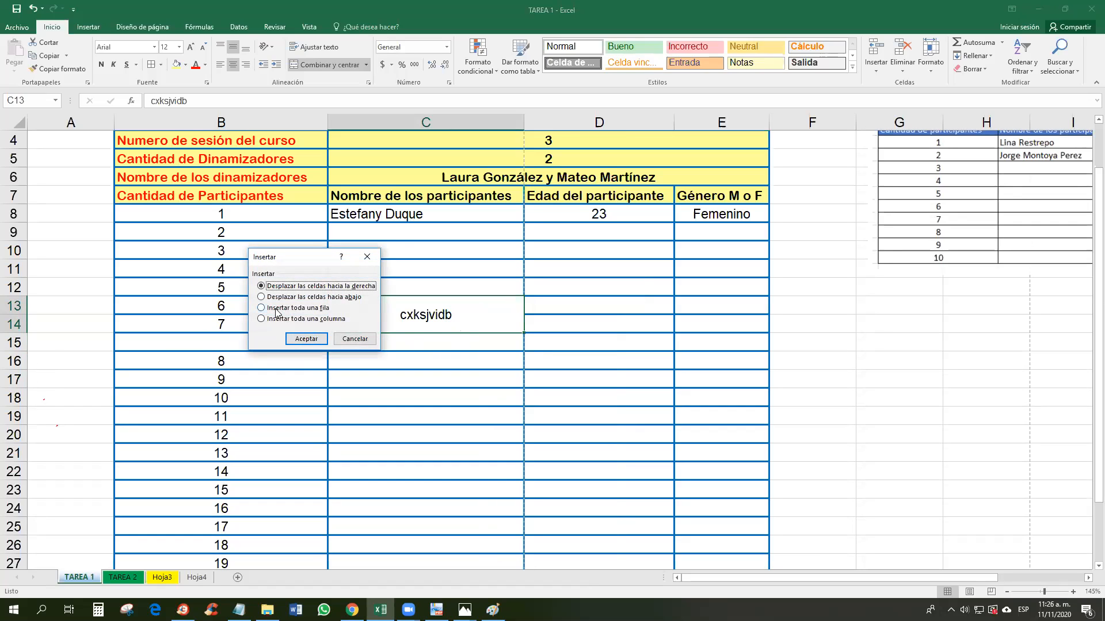
pyautogui.click(296, 319)
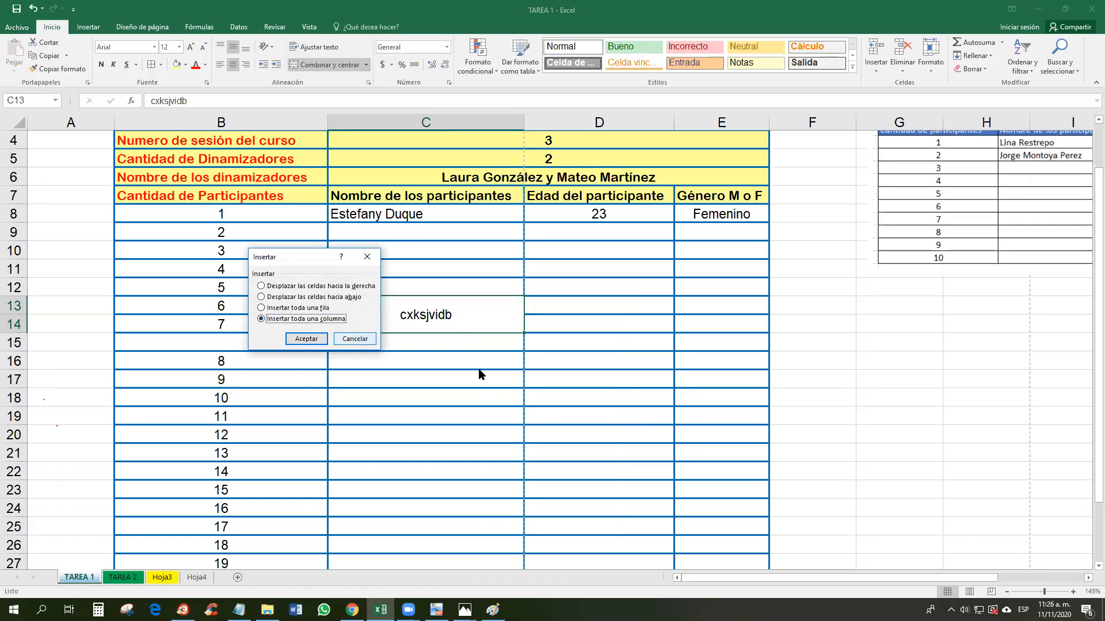
pyautogui.click(309, 338)
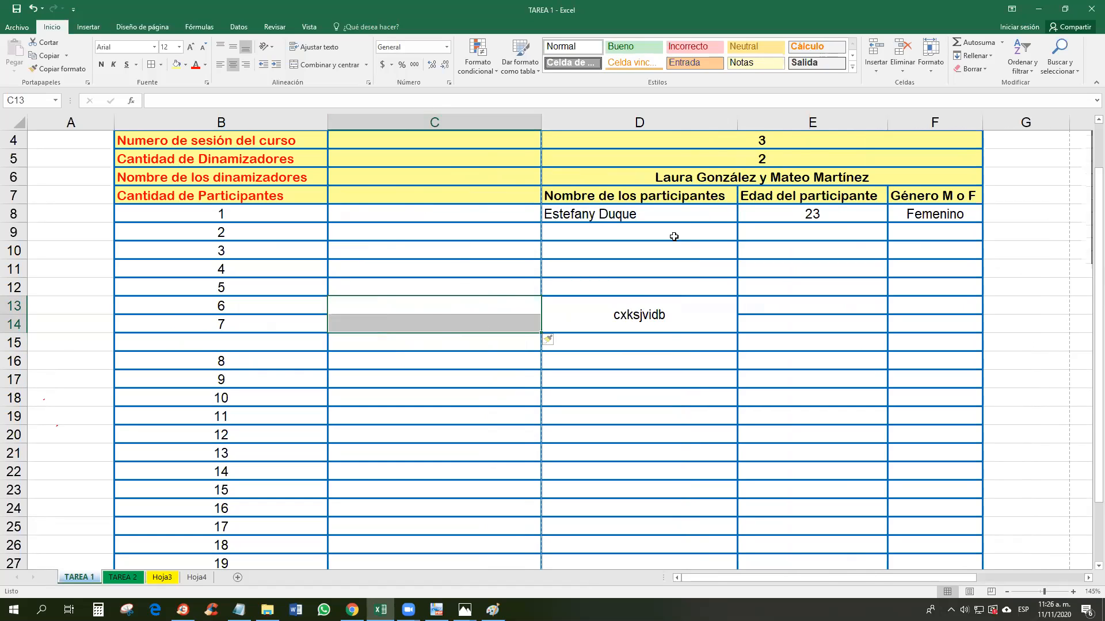
pyautogui.hotkey('ctrl', 'z')
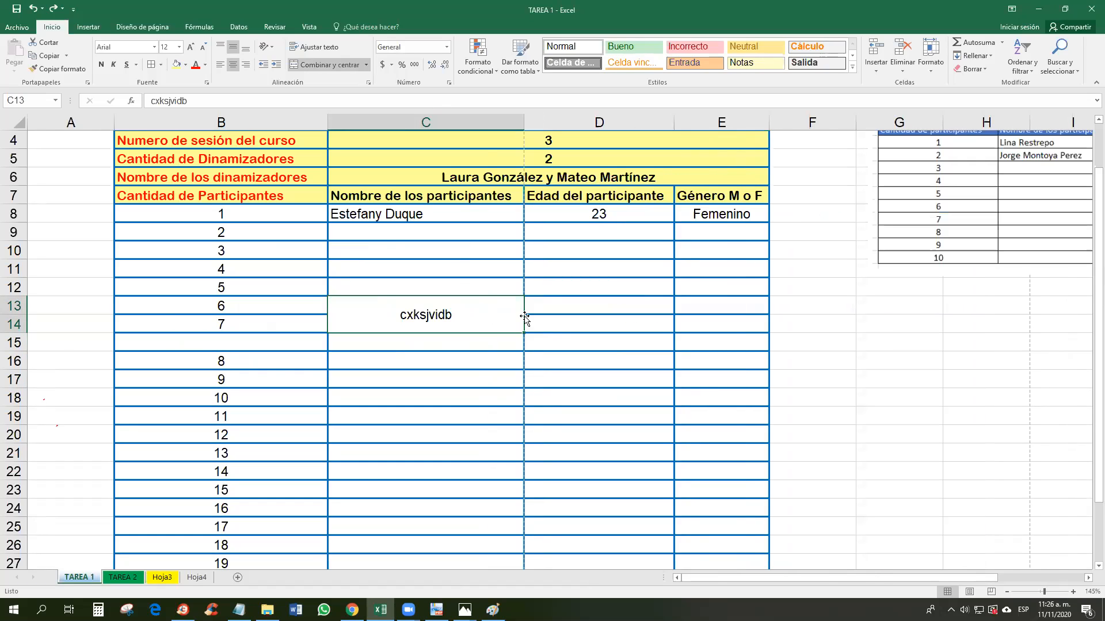
pyautogui.click(641, 304)
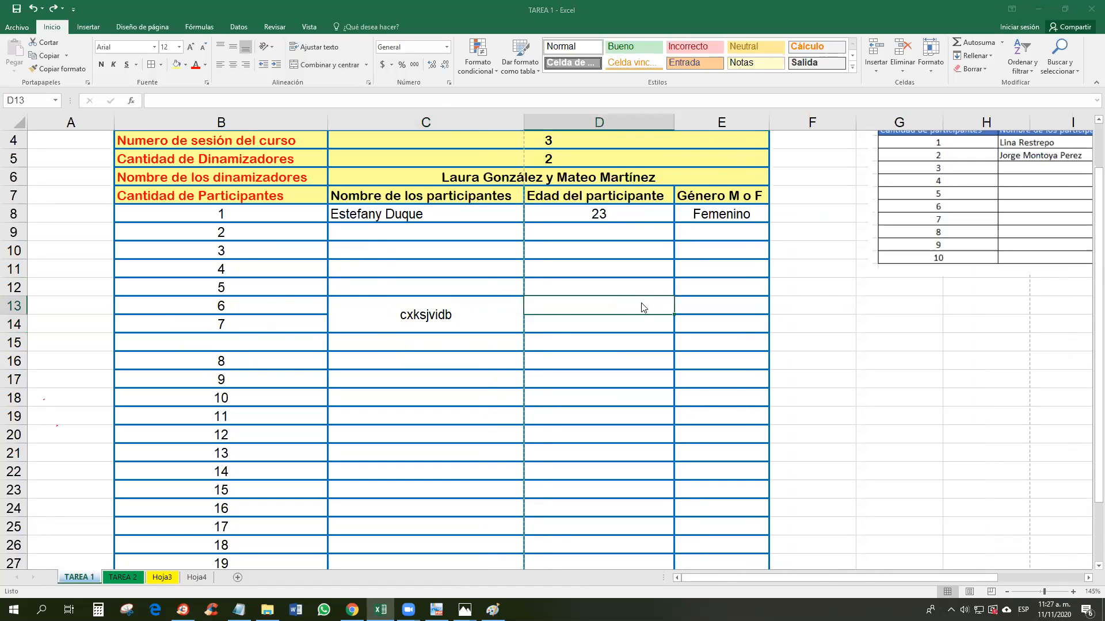
pyautogui.hotkey('ctrl', '+')
pyautogui.press('c')
pyautogui.click(306, 339)
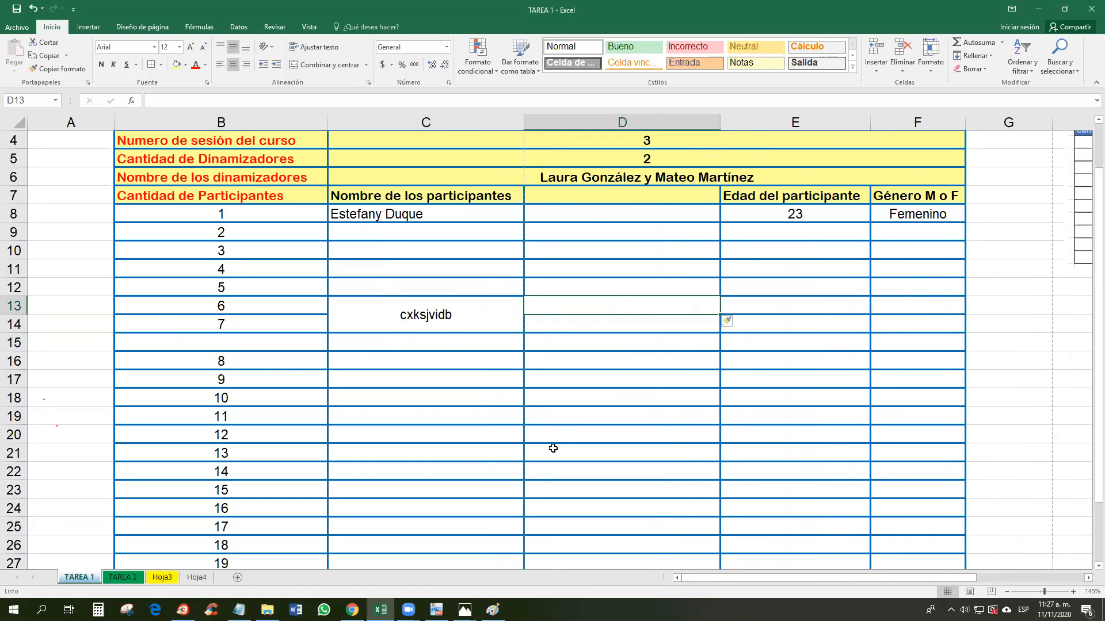
pyautogui.click(577, 427)
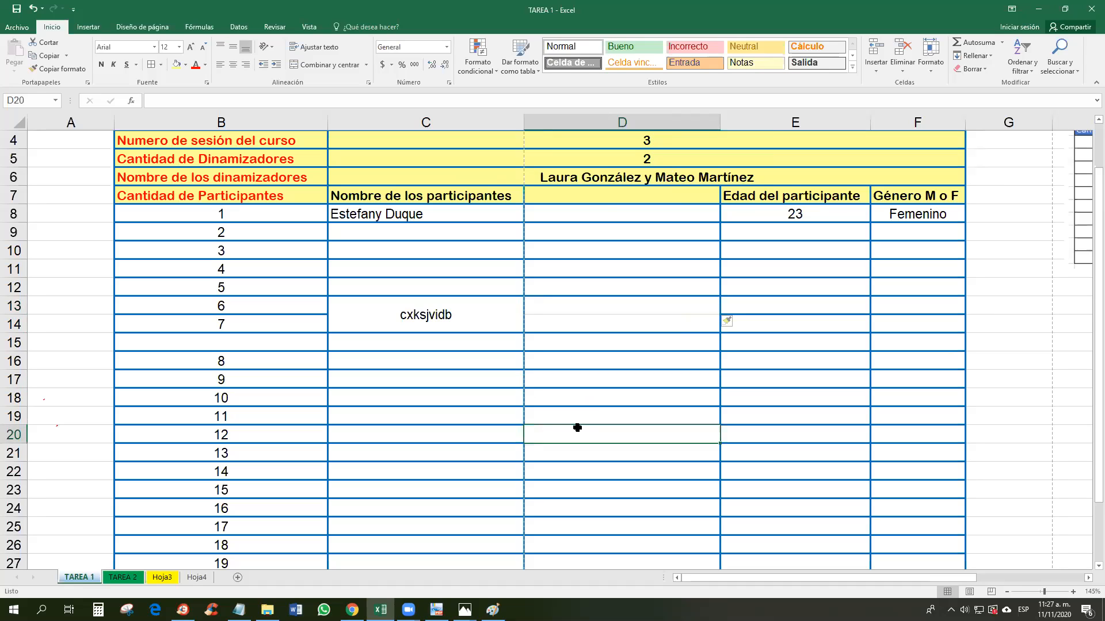
pyautogui.moveTo(471, 314); pyautogui.dragTo(478, 399)
pyautogui.moveTo(614, 303); pyautogui.dragTo(614, 348)
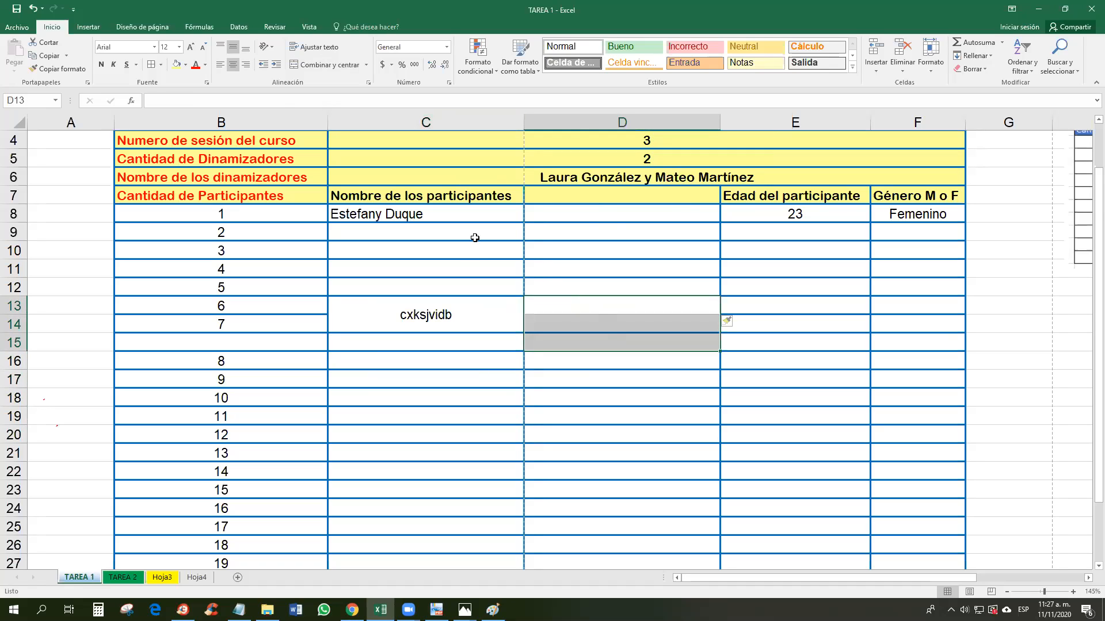
pyautogui.scroll(1, 541, 298)
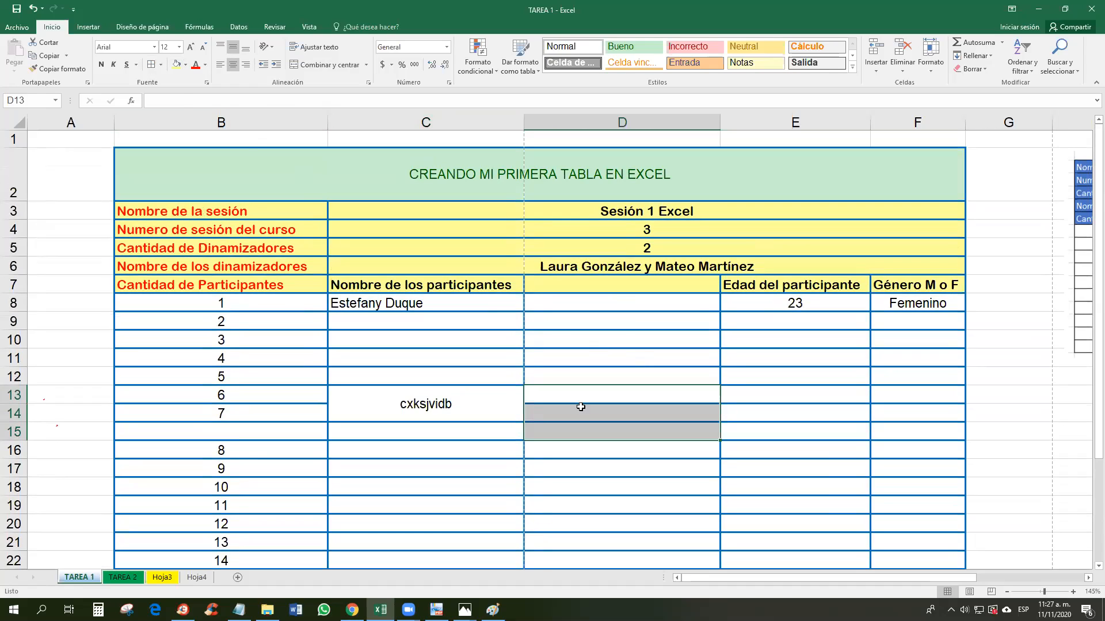
pyautogui.click(475, 406)
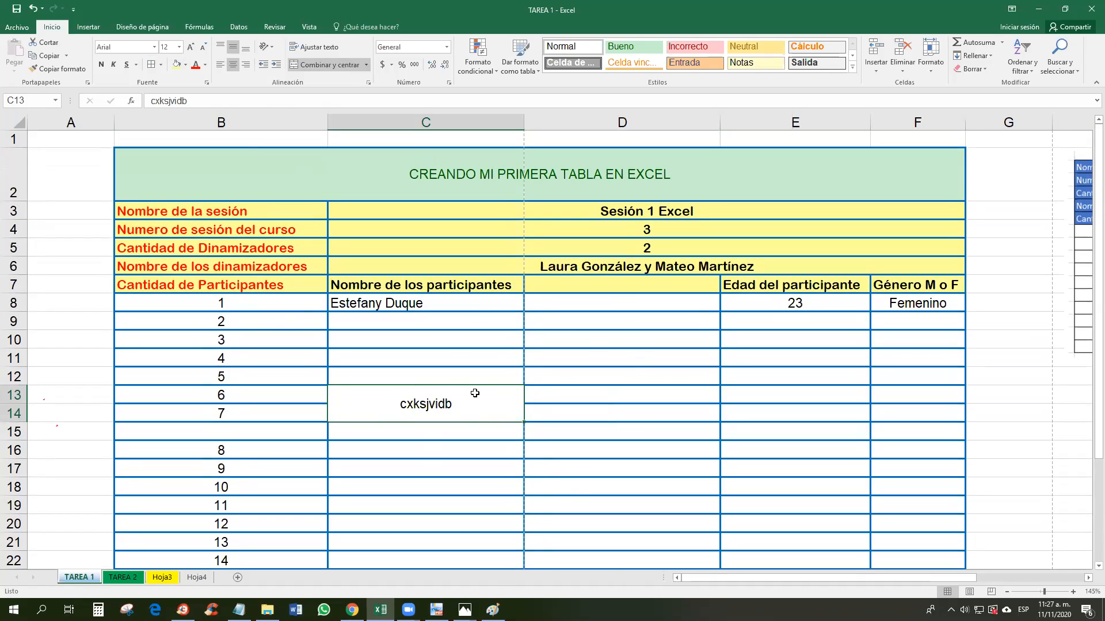
pyautogui.click(604, 380)
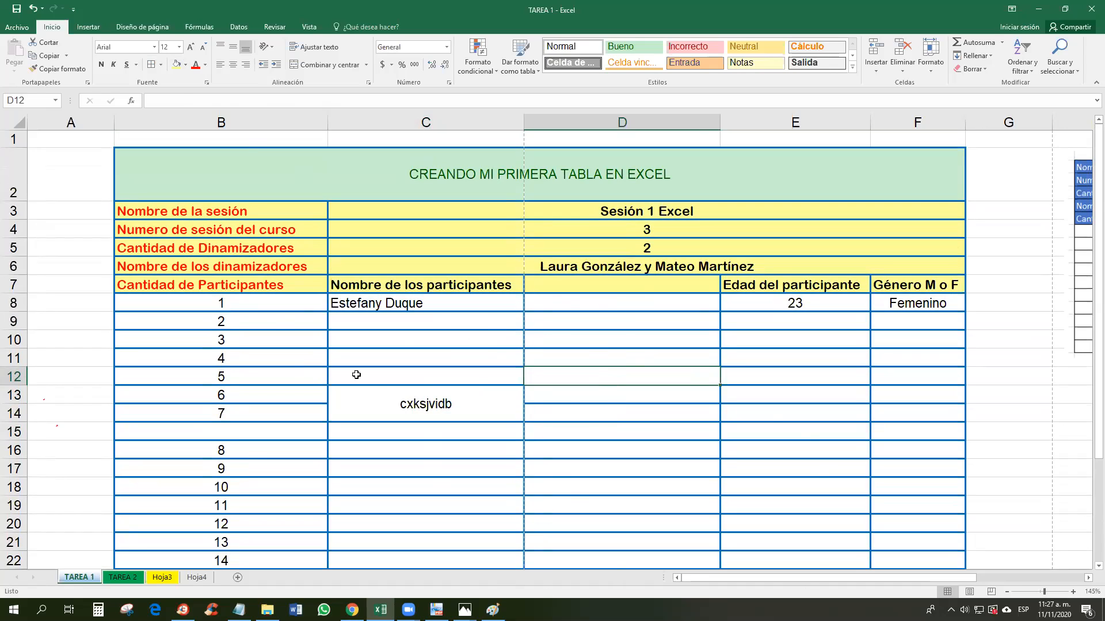
pyautogui.click(445, 395)
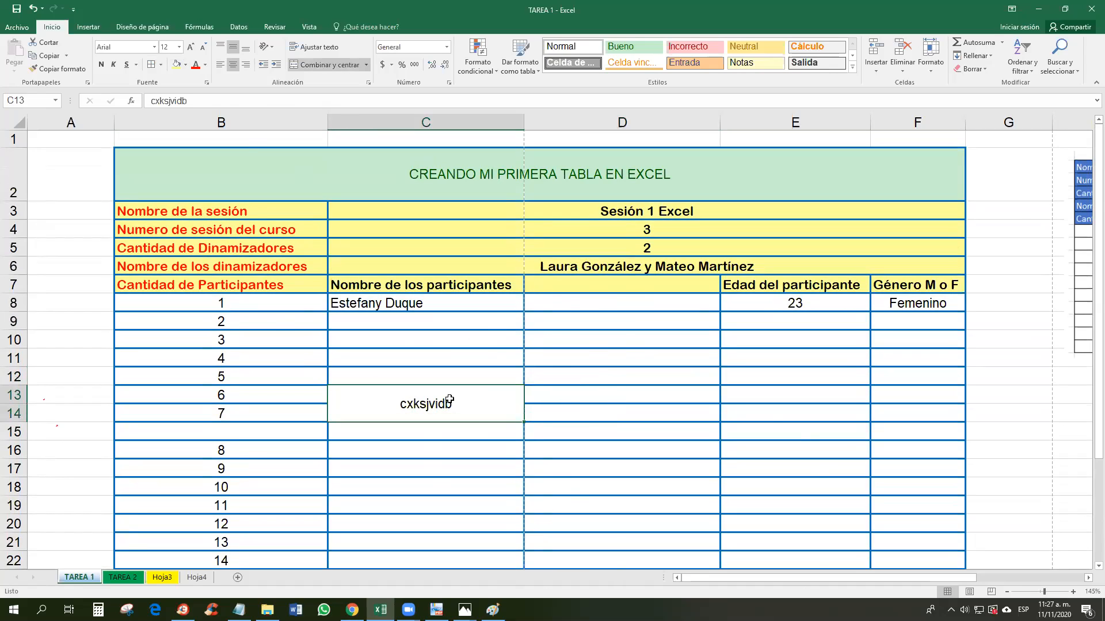
pyautogui.scroll(-2, 314, 410)
# Step: Clear numbers 11–21 from rows 19–29 and delete those entire rows
pyautogui.moveTo(198, 356); pyautogui.dragTo(906, 548)
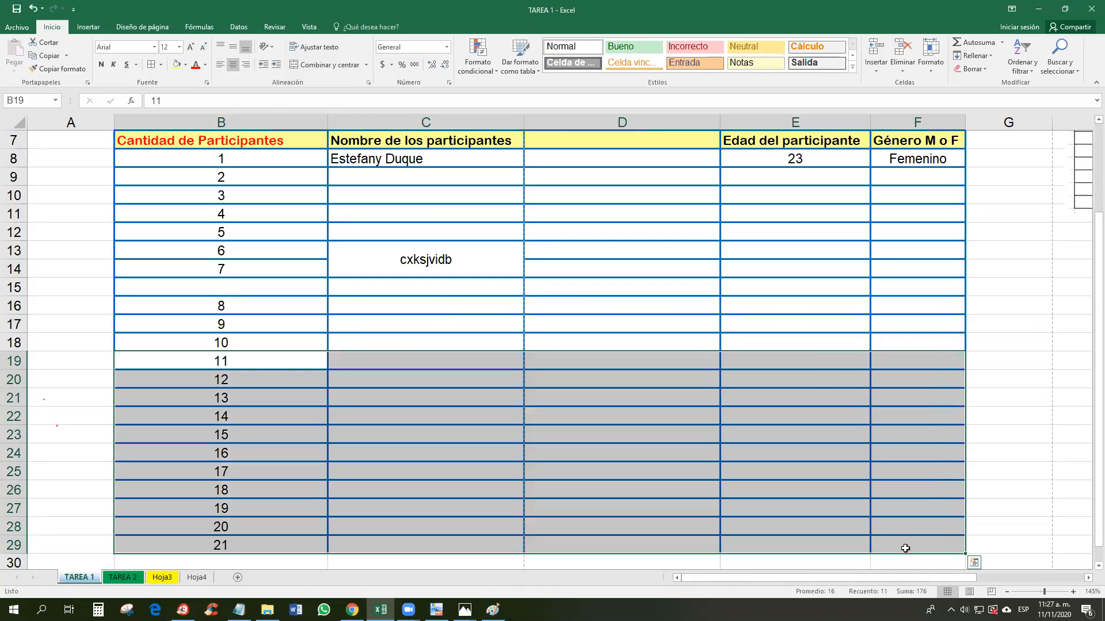
pyautogui.press('Delete')
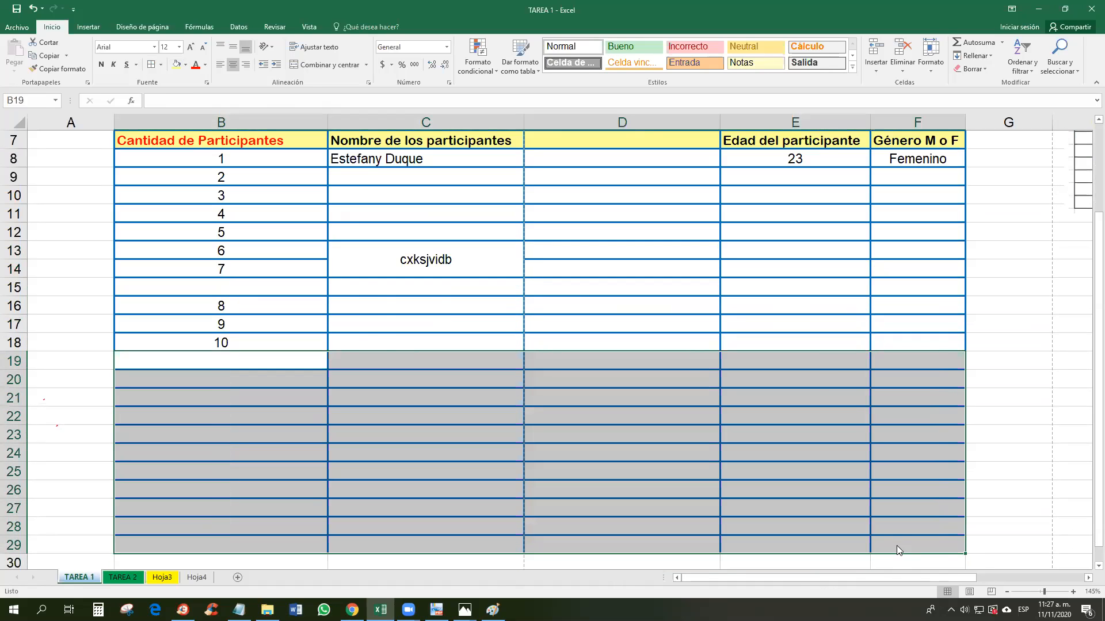
pyautogui.hotkey('ctrl', '-')
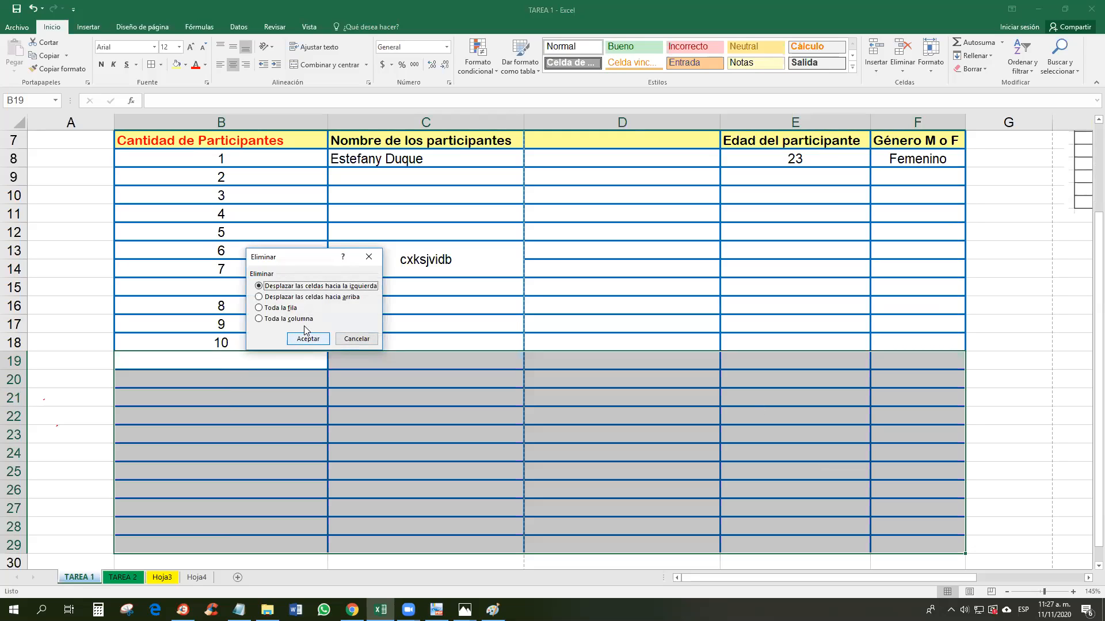
pyautogui.click(282, 308)
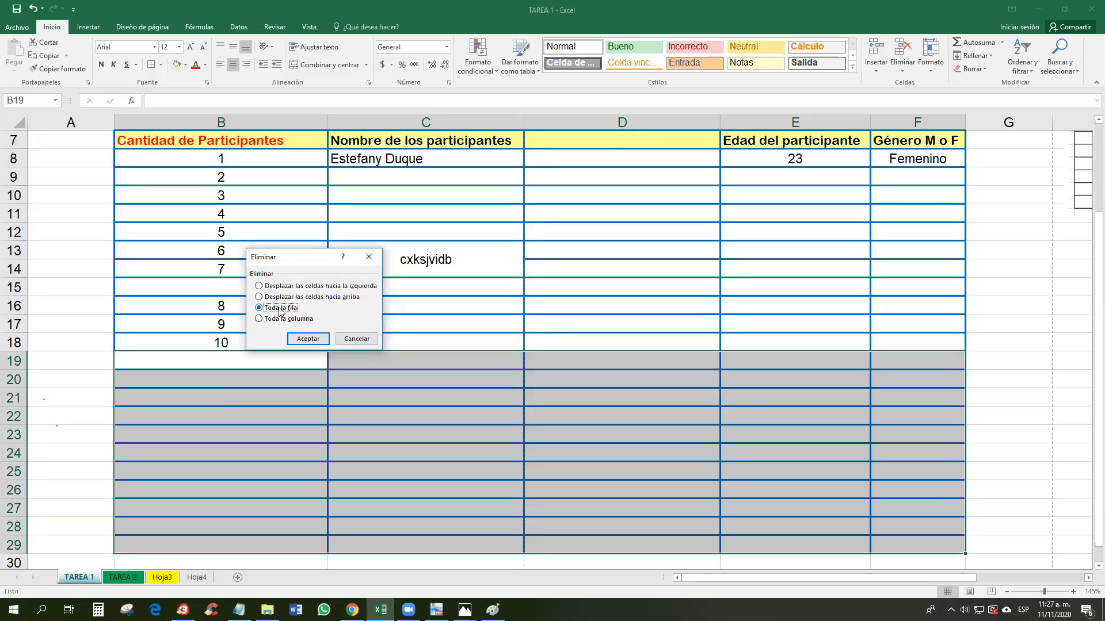
pyautogui.click(308, 339)
pyautogui.click(294, 382)
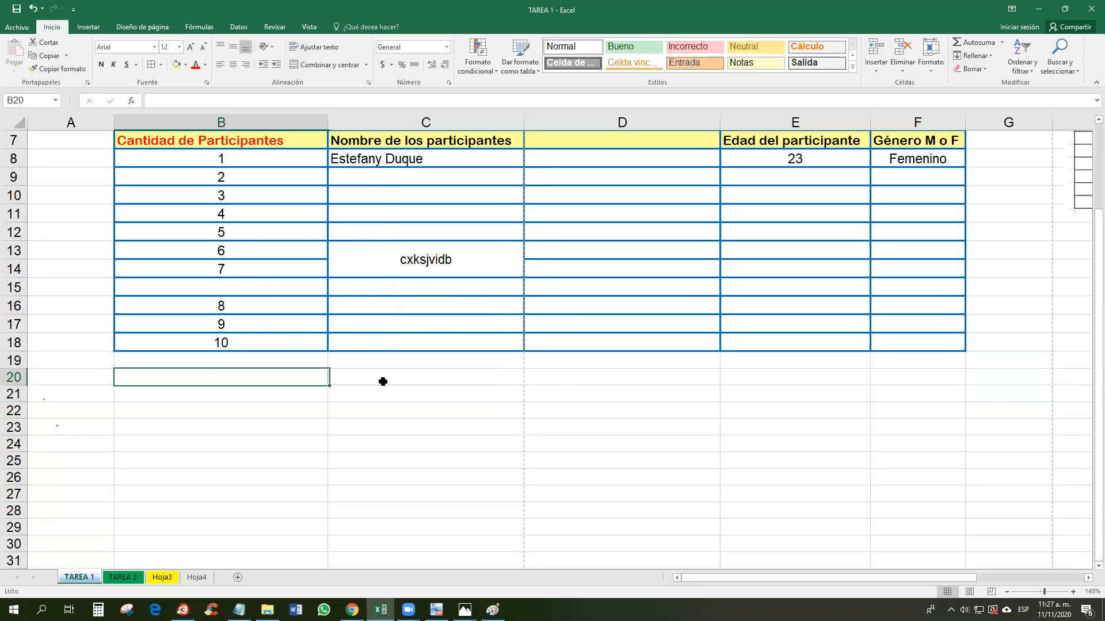
# Step: Unmerge the cxksjvdb cell, add a border between C13 and C14, and clear C13
pyautogui.click(439, 260)
pyautogui.click(316, 64)
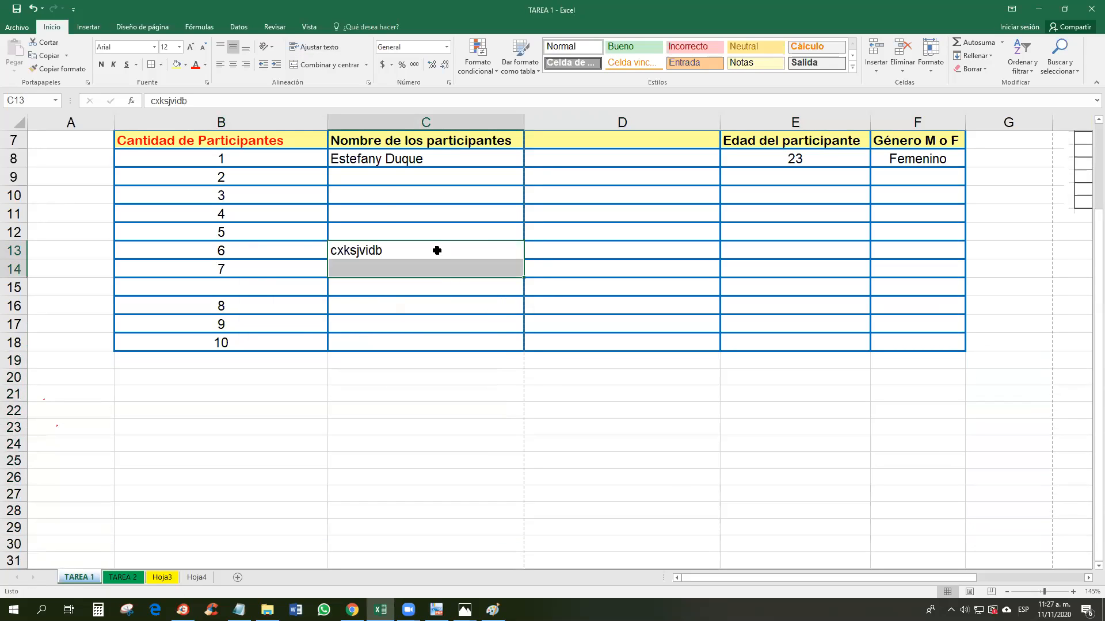
pyautogui.click(436, 250)
pyautogui.click(441, 285)
pyautogui.moveTo(444, 251); pyautogui.dragTo(445, 264)
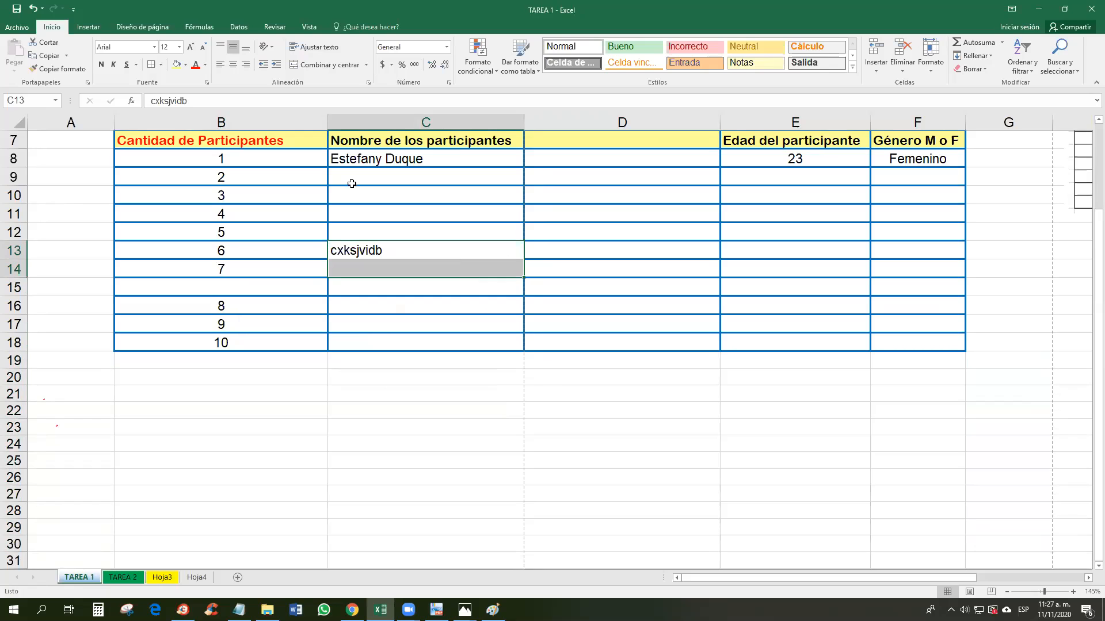
pyautogui.click(151, 67)
pyautogui.click(455, 345)
pyautogui.click(409, 253)
pyautogui.press('Delete')
# Step: Delete the empty column D so age and gender shift back into D and E
pyautogui.scroll(2, 622, 315)
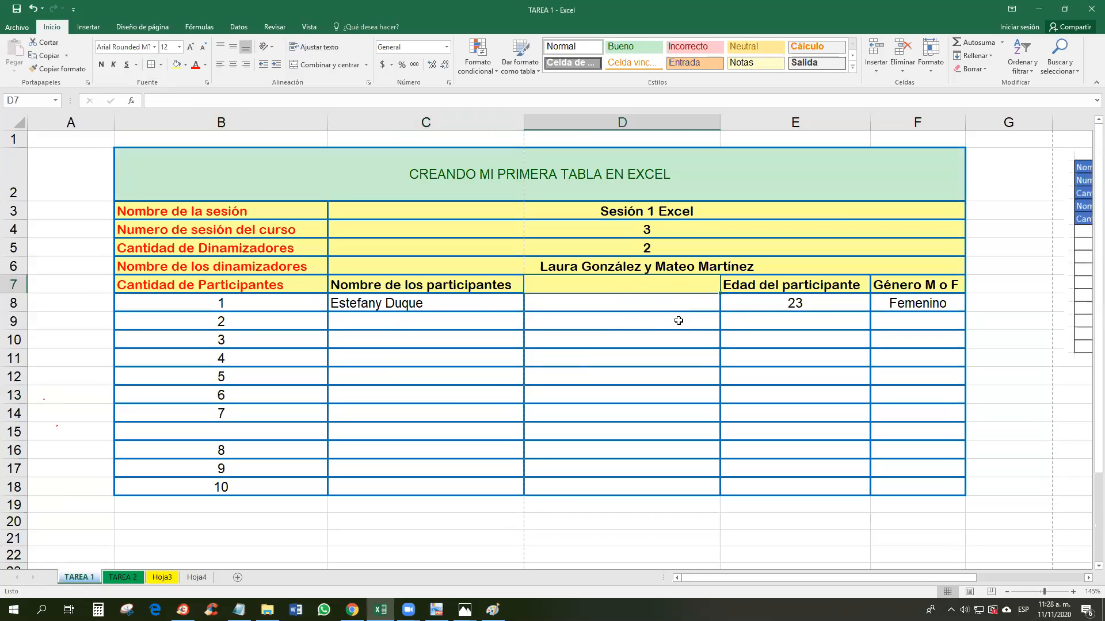
pyautogui.click(636, 122)
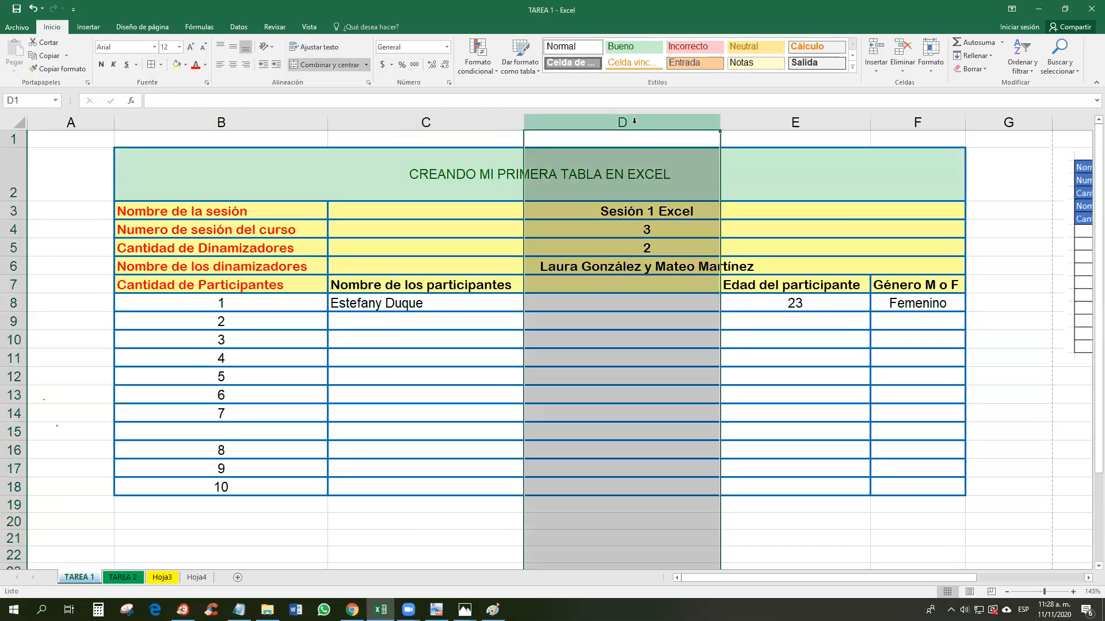
pyautogui.hotkey('ctrl', '-')
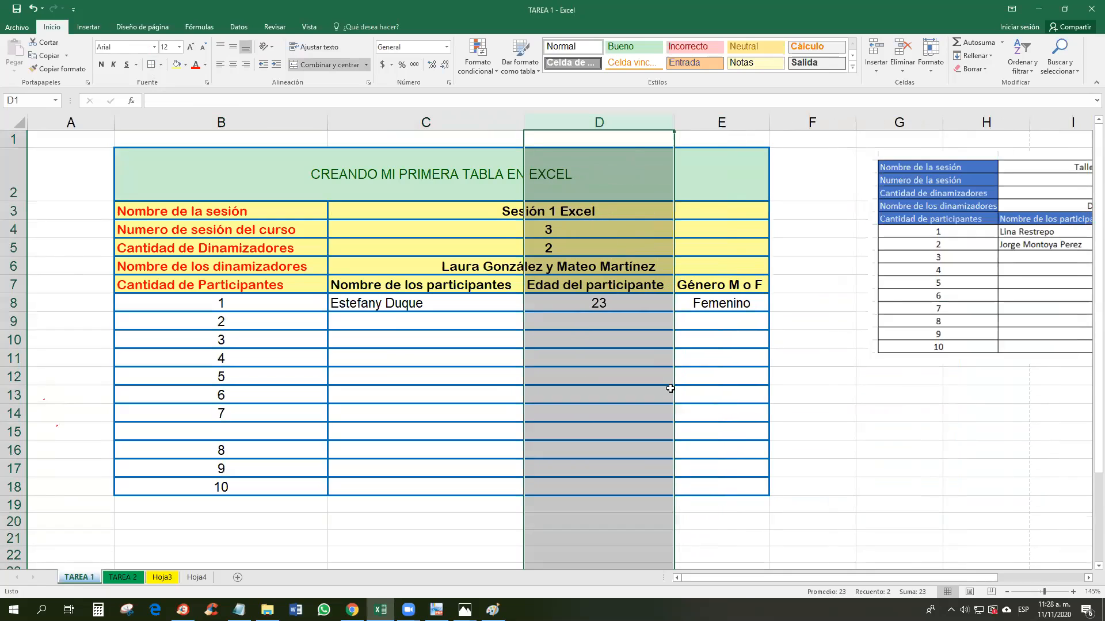
pyautogui.click(662, 380)
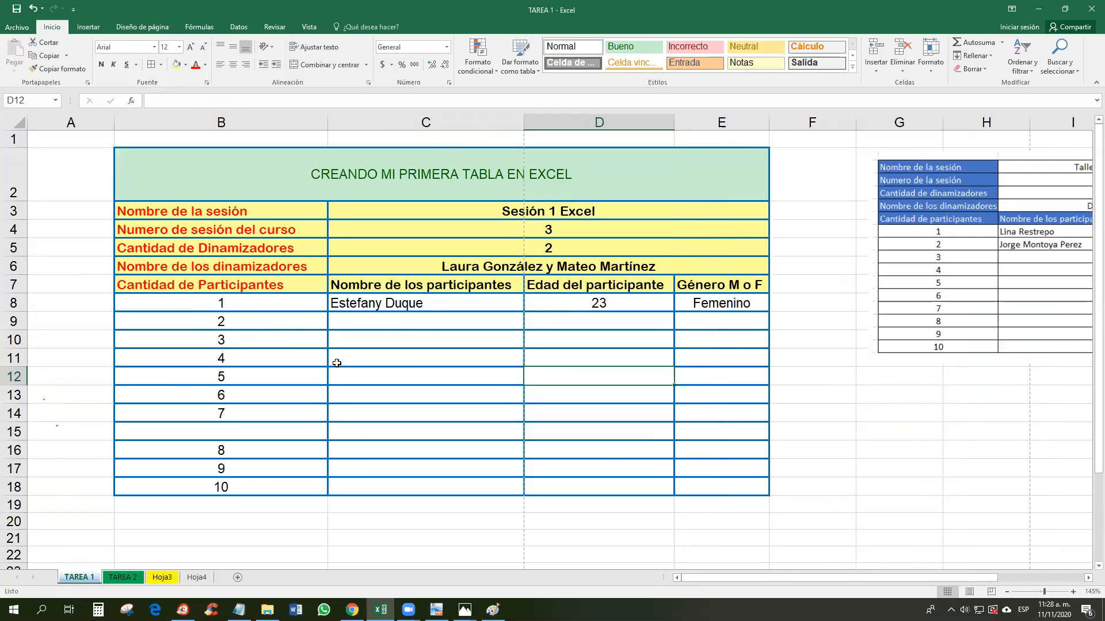
# Step: Select the reference table picture, then bring the participant table back into view
pyautogui.moveTo(874, 577); pyautogui.dragTo(961, 578)
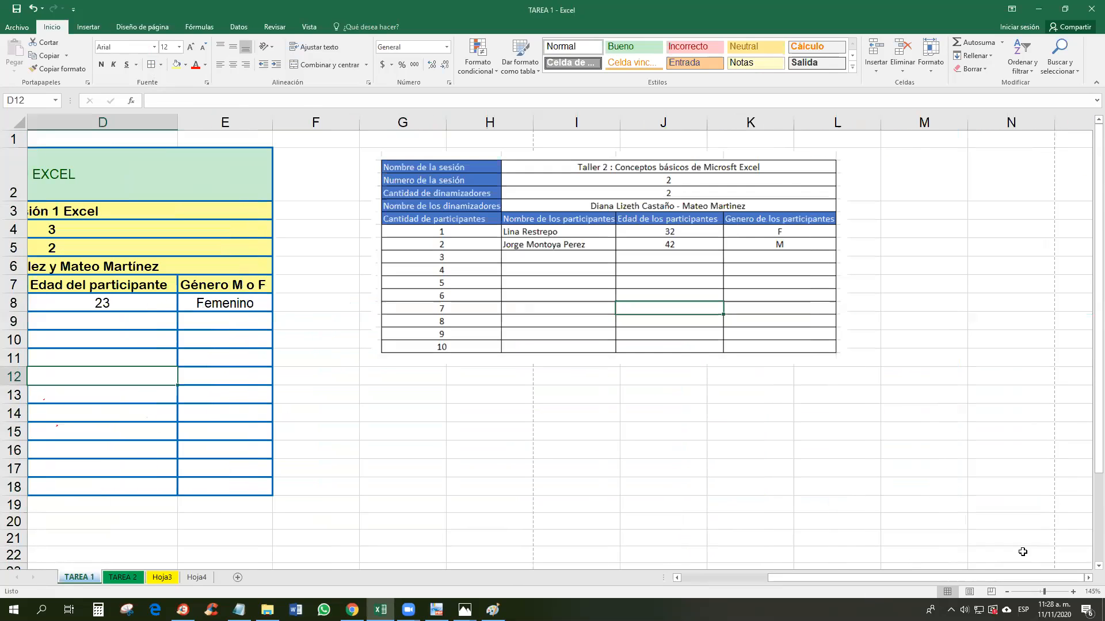
pyautogui.click(422, 180)
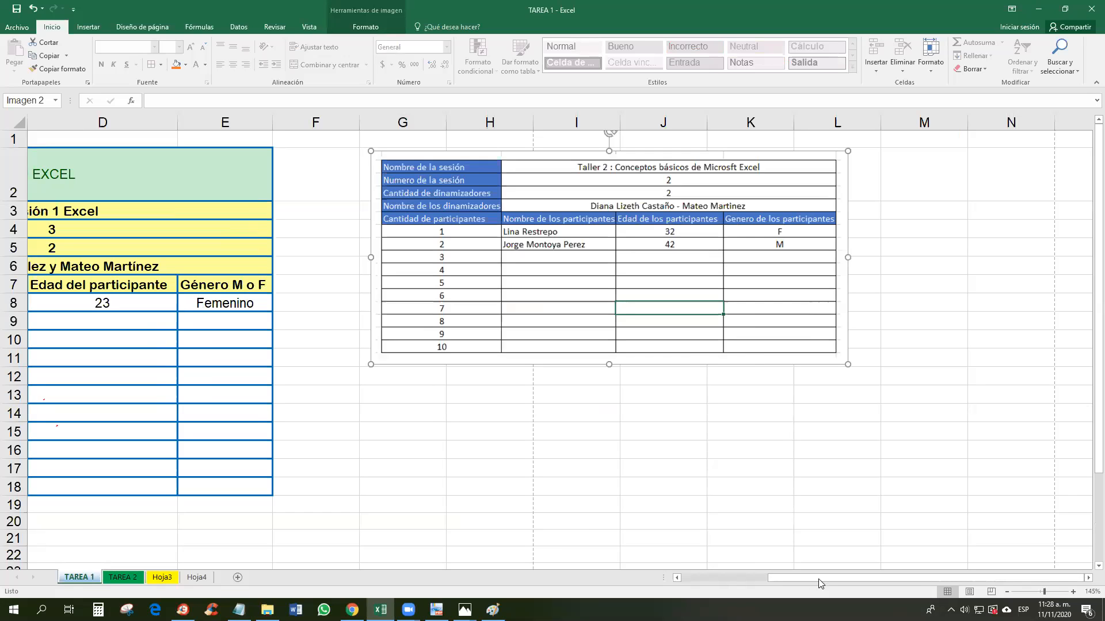
pyautogui.click(691, 584)
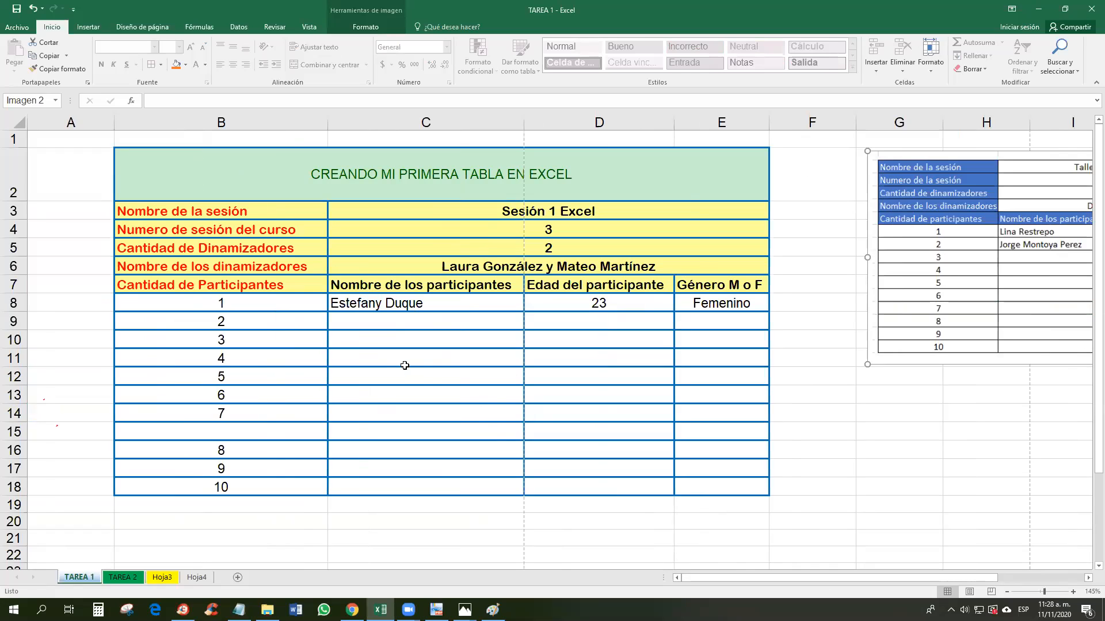
# Step: On the TAREA 2 sheet, give D6:M33 all borders, then return to TAREA 1
pyautogui.click(123, 577)
pyautogui.moveTo(202, 190); pyautogui.dragTo(774, 508)
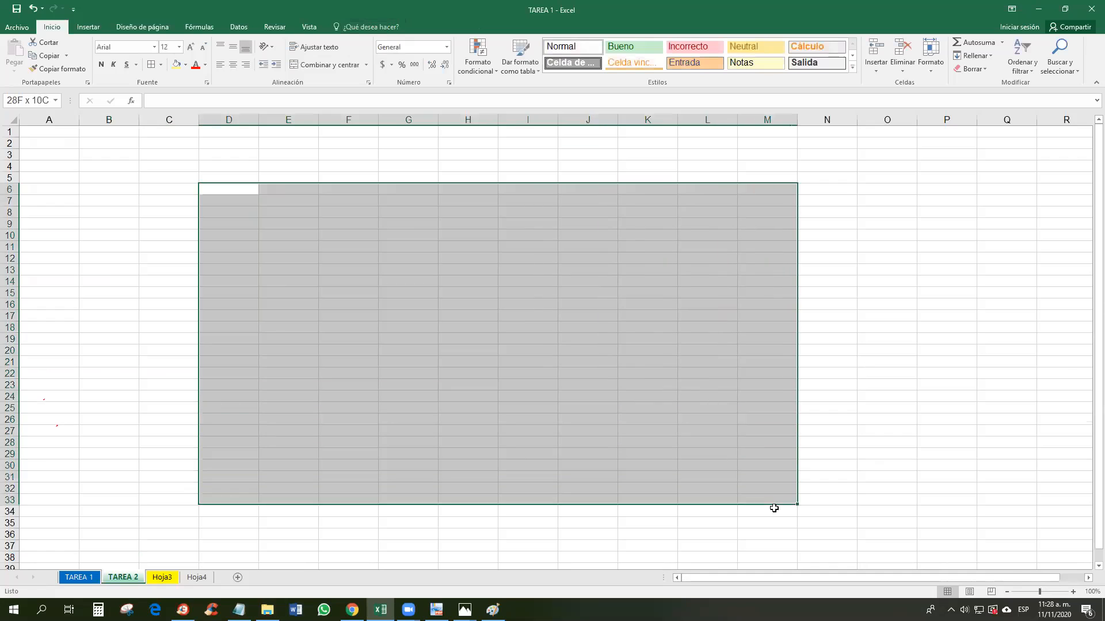
pyautogui.click(151, 63)
pyautogui.click(270, 316)
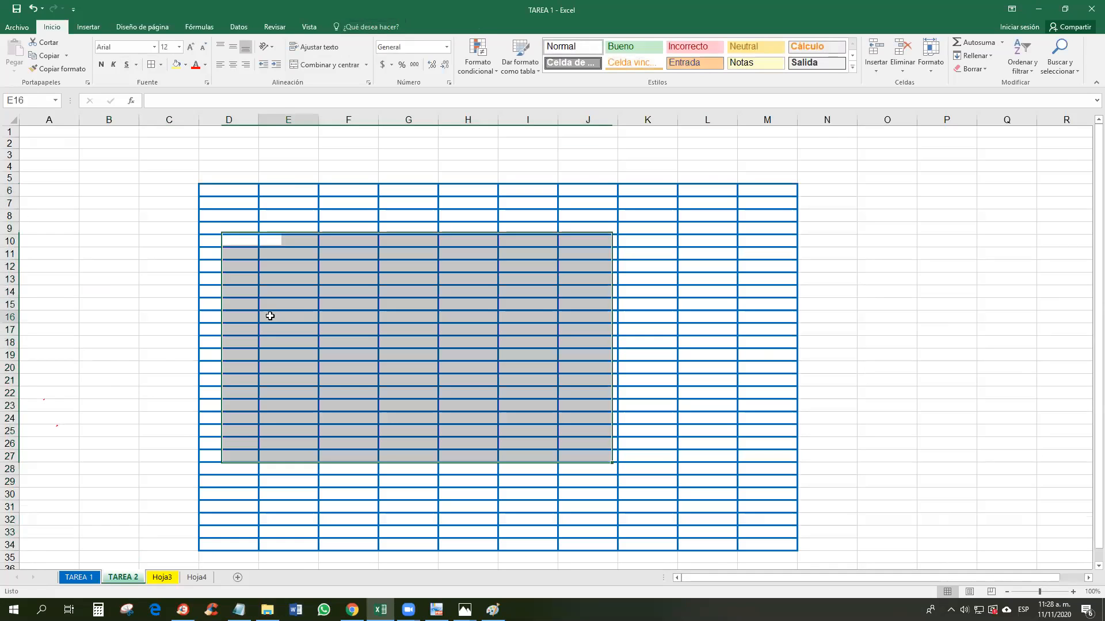
pyautogui.click(91, 577)
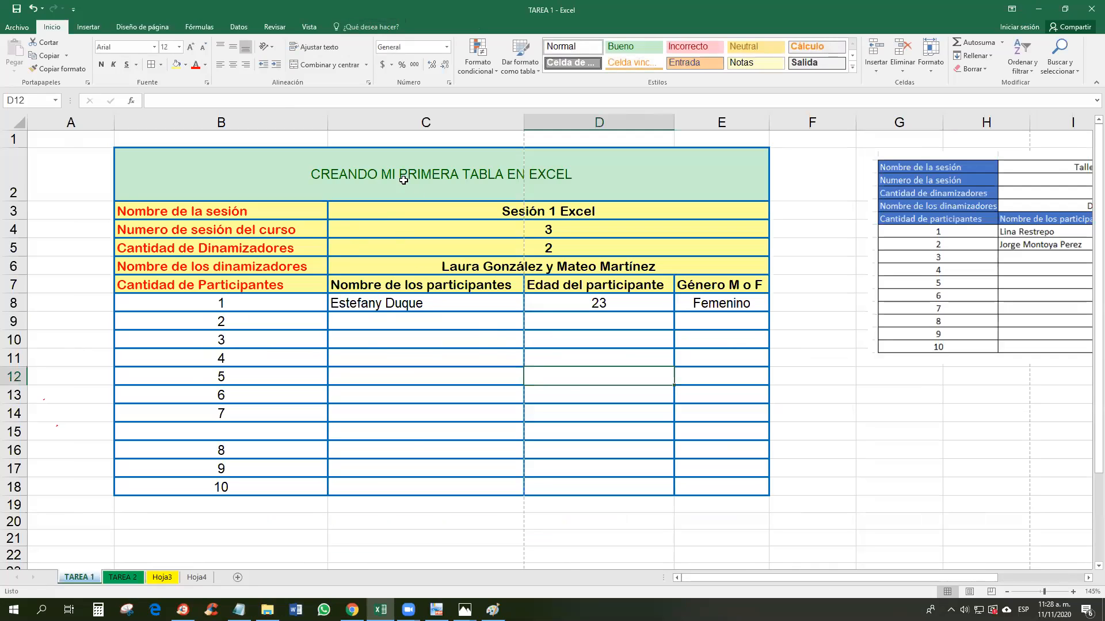
# Step: Make the B2 title banner dark green with white text enlarged to size 18, then select B3:E7
pyautogui.click(530, 175)
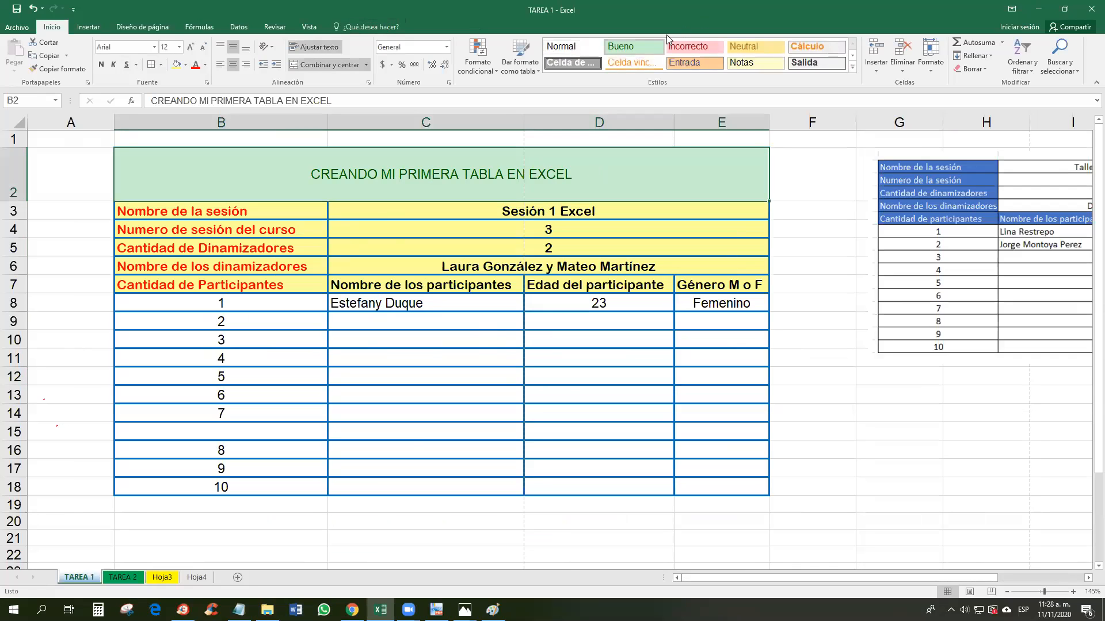
pyautogui.click(185, 65)
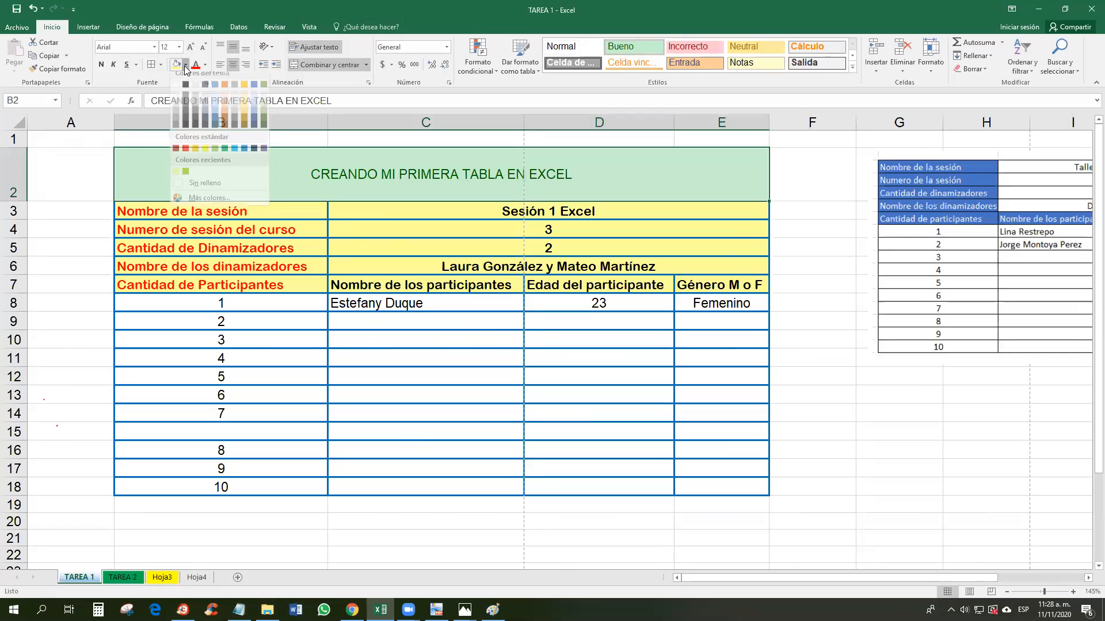
pyautogui.click(225, 155)
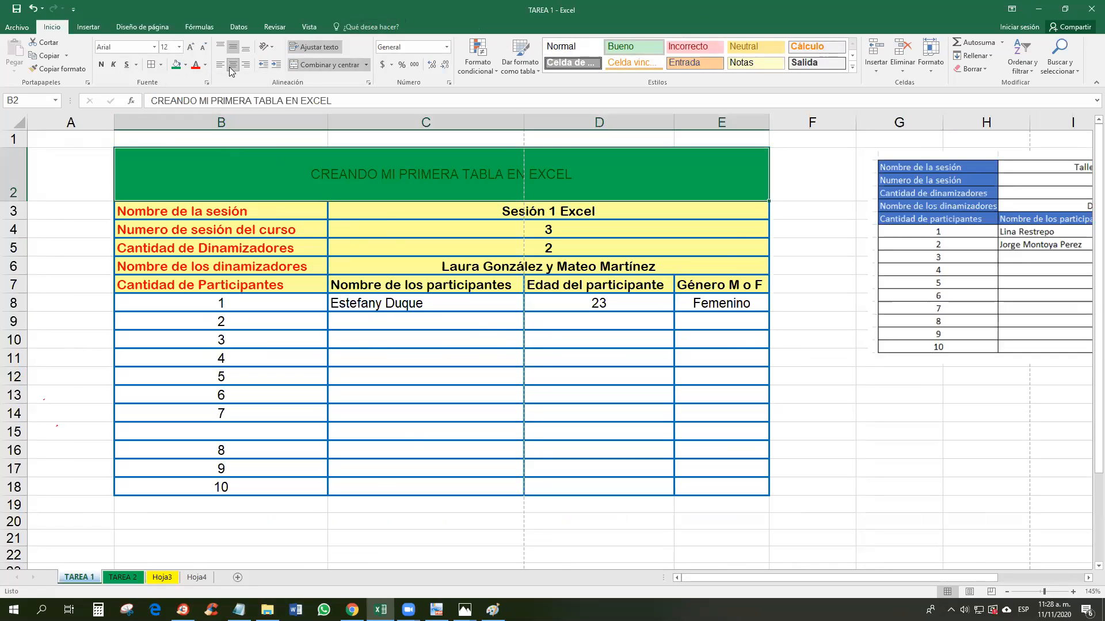
pyautogui.click(205, 65)
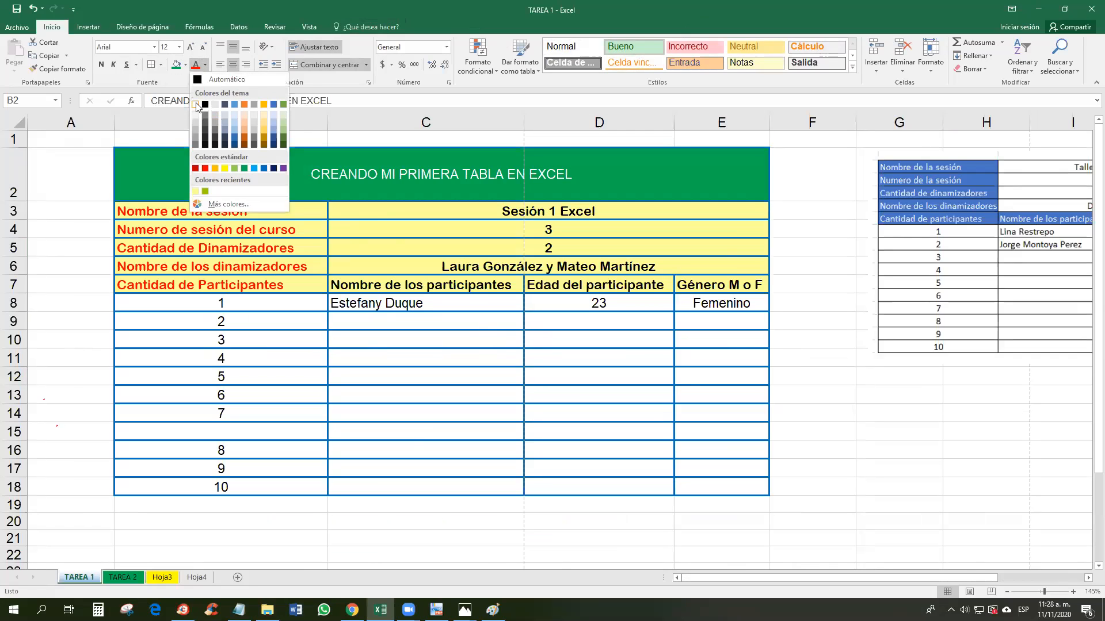
pyautogui.click(197, 105)
pyautogui.click(191, 47)
pyautogui.click(191, 46)
pyautogui.click(190, 47)
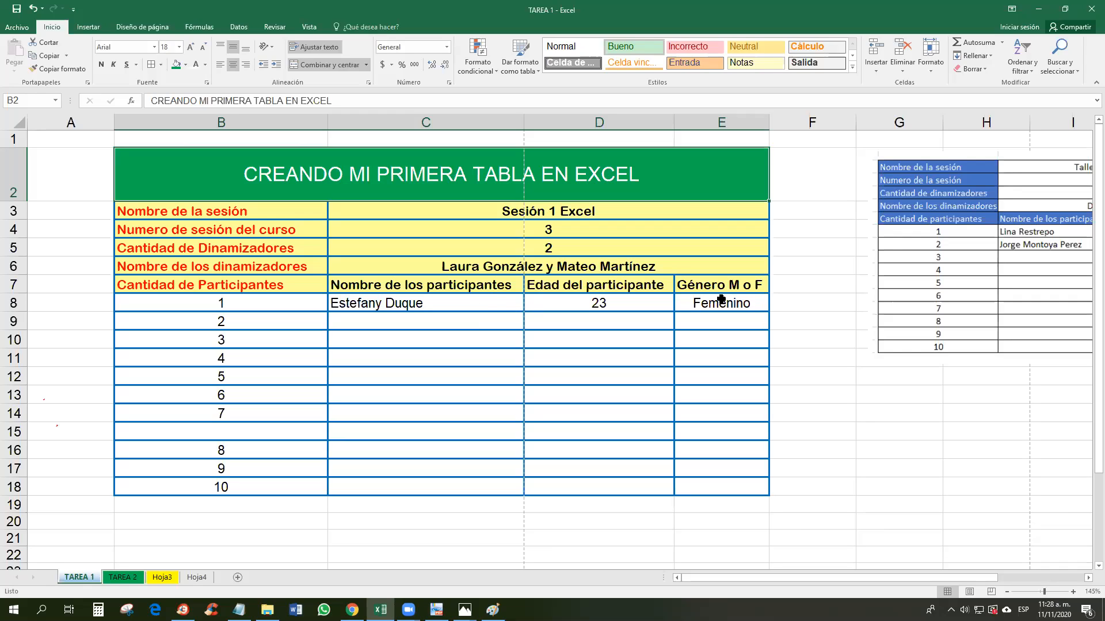
pyautogui.click(668, 338)
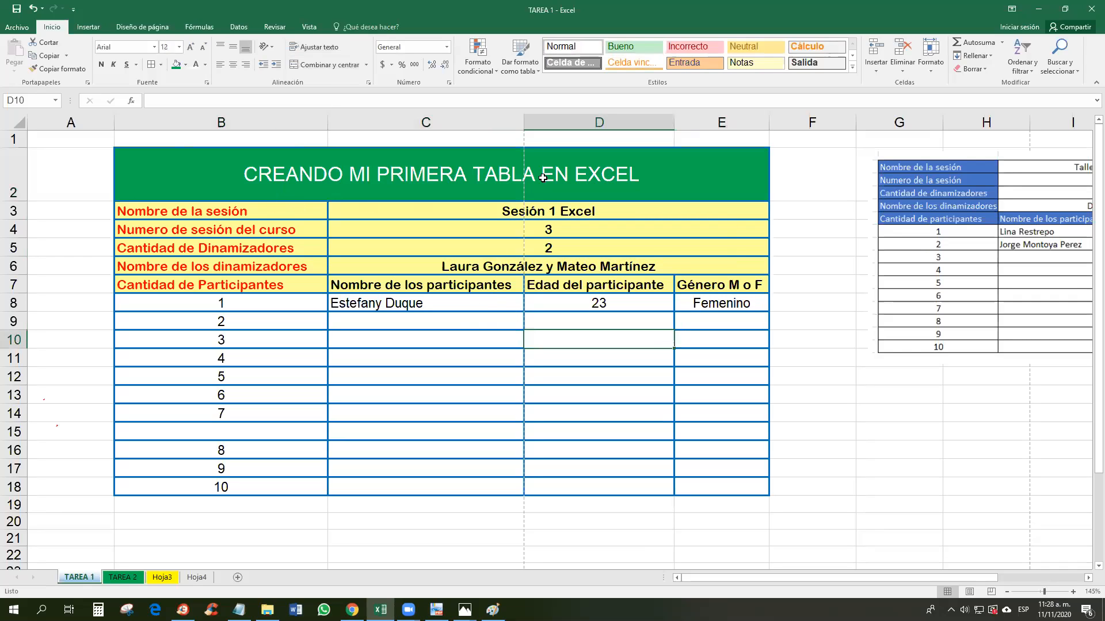
pyautogui.moveTo(279, 213); pyautogui.dragTo(574, 282)
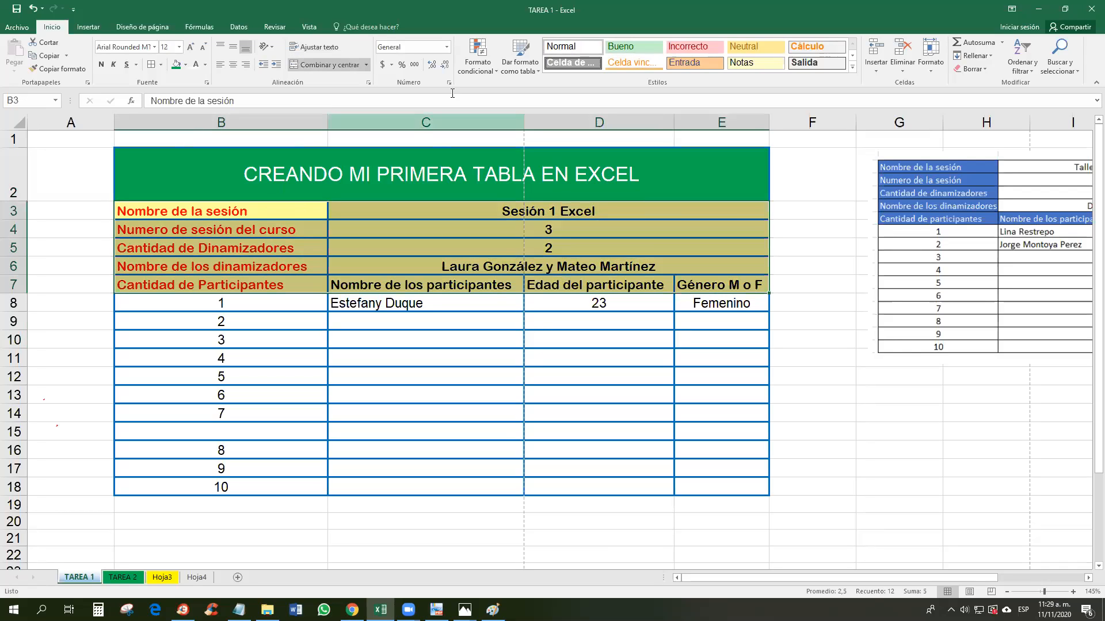
# Step: Give B3:E7 a white fill and turn the B3:B7 label text from red to black
pyautogui.click(186, 65)
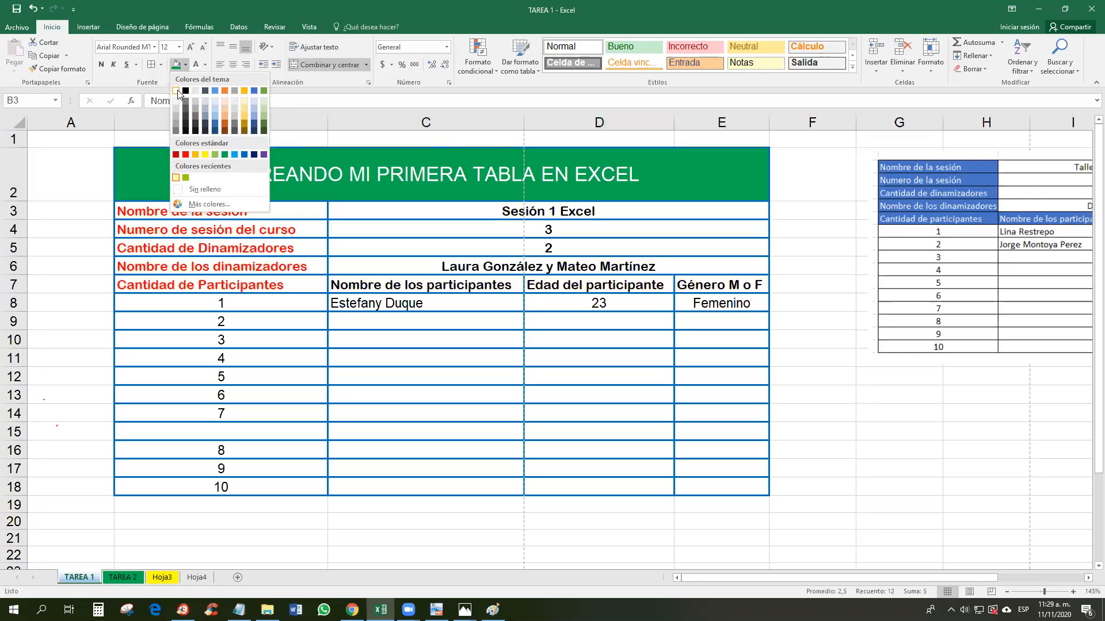
pyautogui.click(177, 91)
pyautogui.moveTo(247, 211); pyautogui.dragTo(319, 285)
pyautogui.click(205, 65)
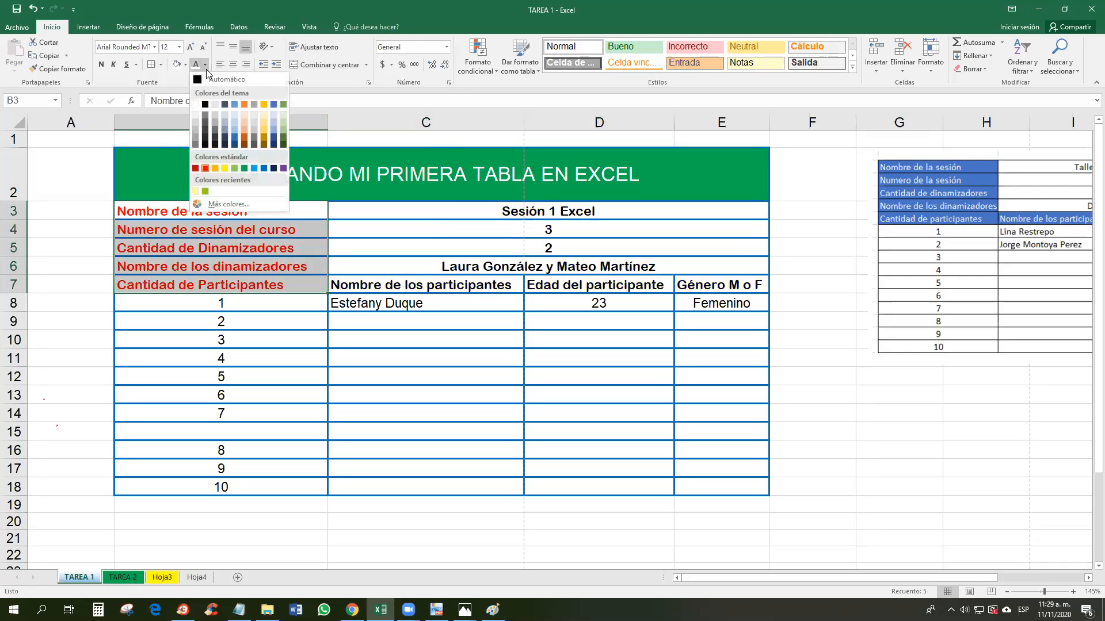
pyautogui.click(205, 105)
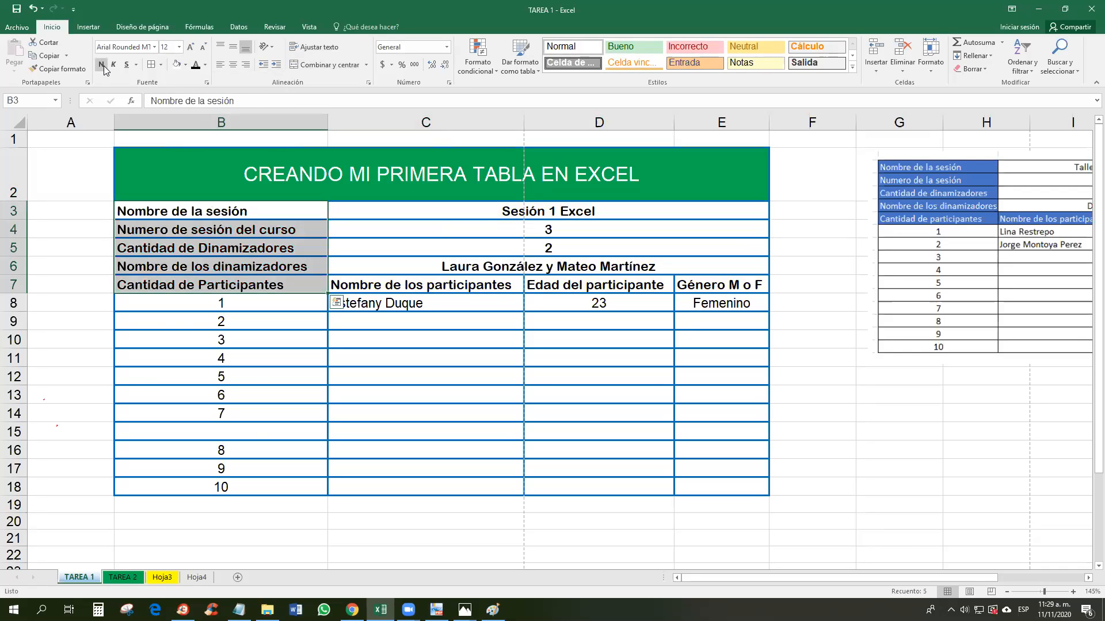
# Step: Set the font of the labels B3:B7 and the values C3:E8 to Arial
pyautogui.click(154, 46)
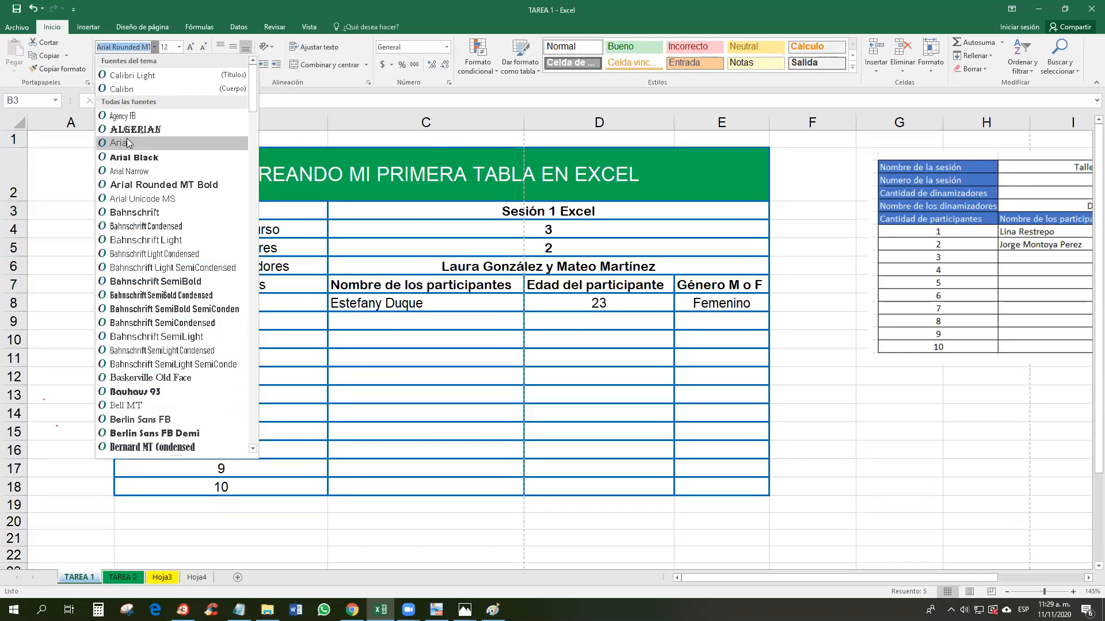
pyautogui.click(127, 144)
pyautogui.moveTo(497, 222); pyautogui.dragTo(526, 301)
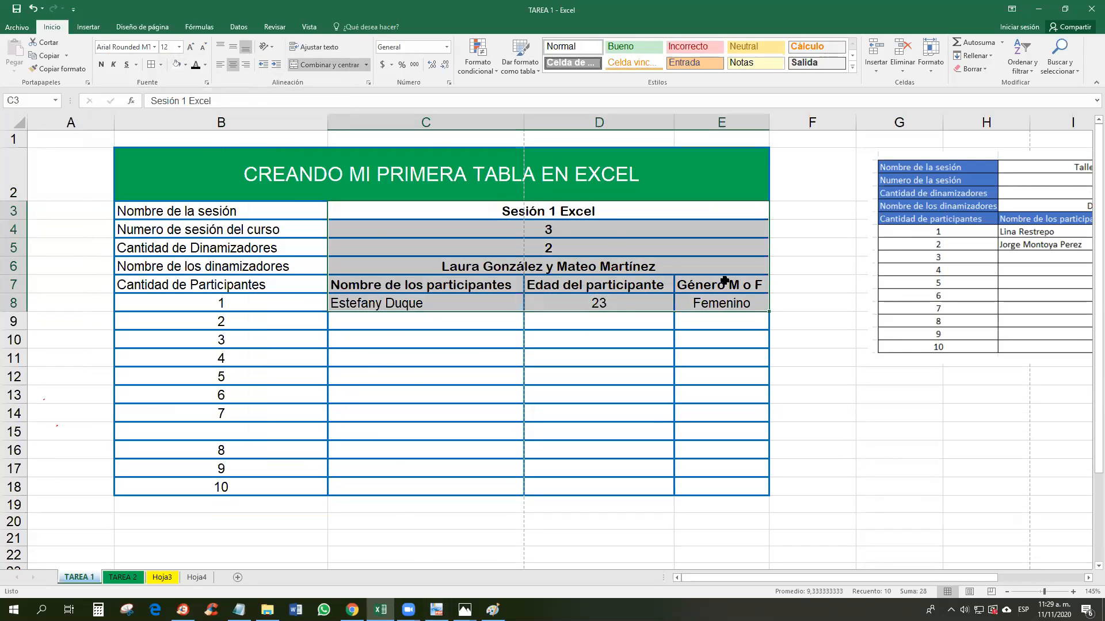
pyautogui.click(155, 46)
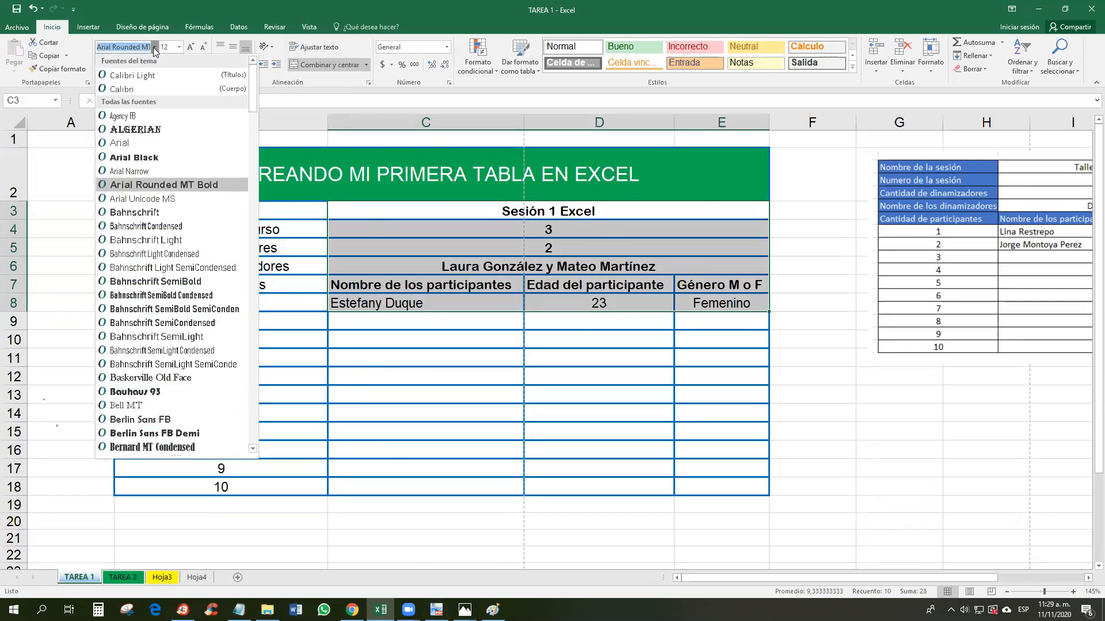
pyautogui.click(115, 151)
# Step: Extend the 1, 2 in B8:B9 with the fill handle so B8:B18 numbers 1 to 11
pyautogui.click(555, 346)
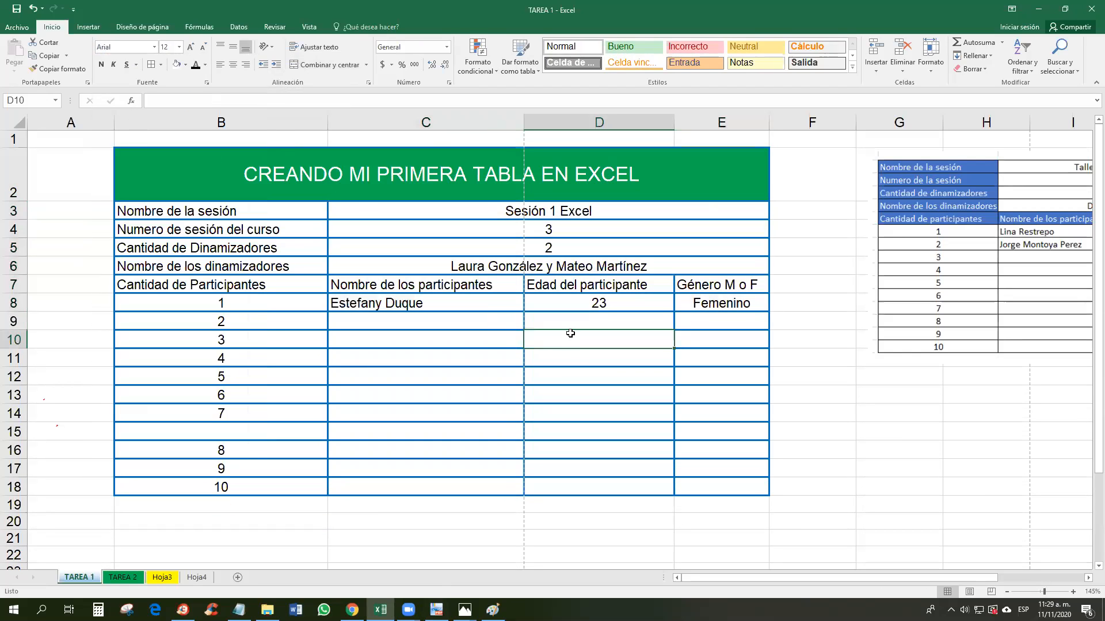
pyautogui.moveTo(221, 306); pyautogui.dragTo(222, 321)
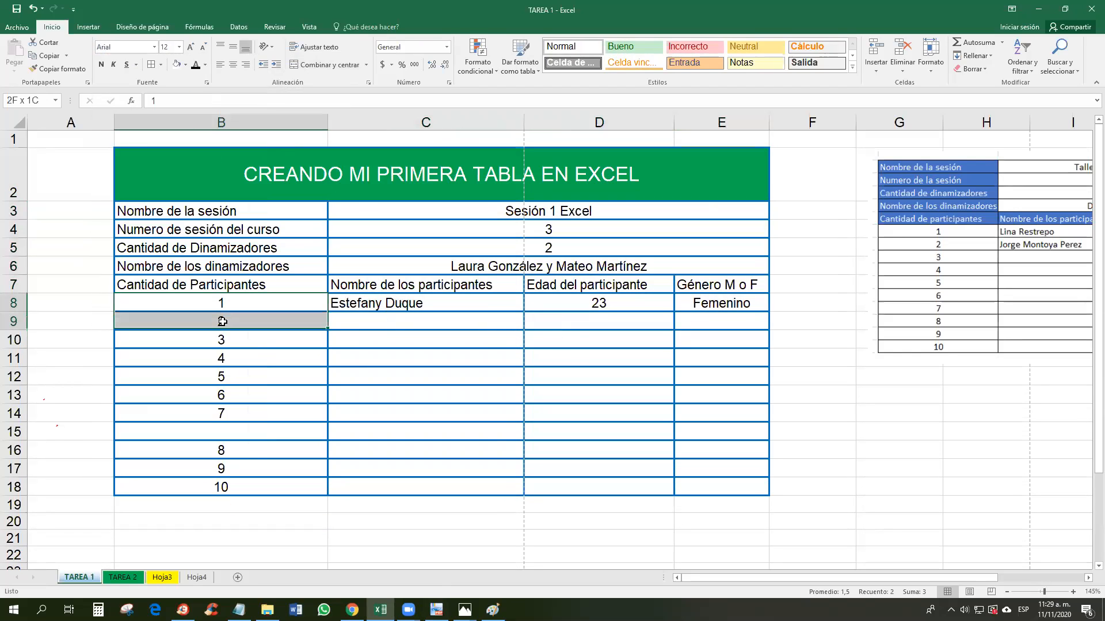
pyautogui.moveTo(328, 330); pyautogui.dragTo(327, 496)
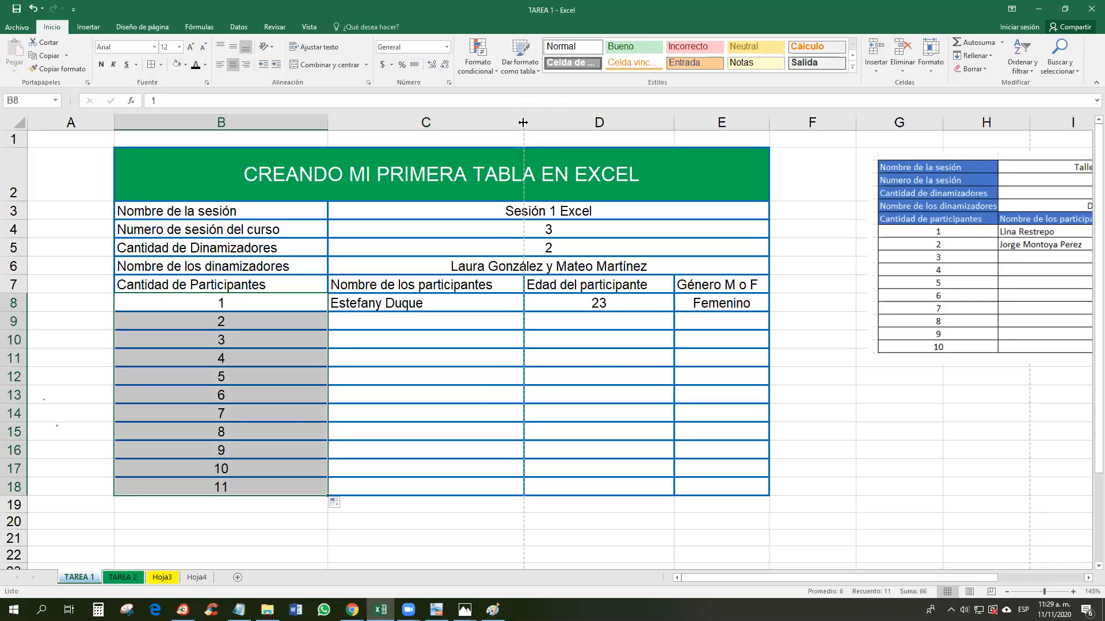
pyautogui.click(591, 349)
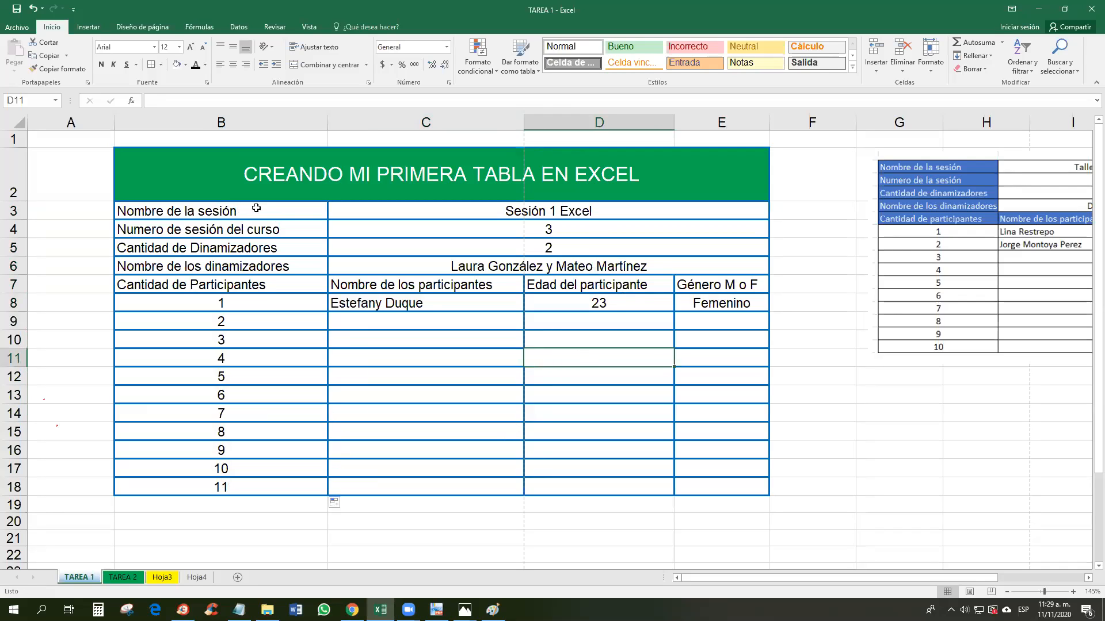
pyautogui.moveTo(219, 247); pyautogui.dragTo(219, 266)
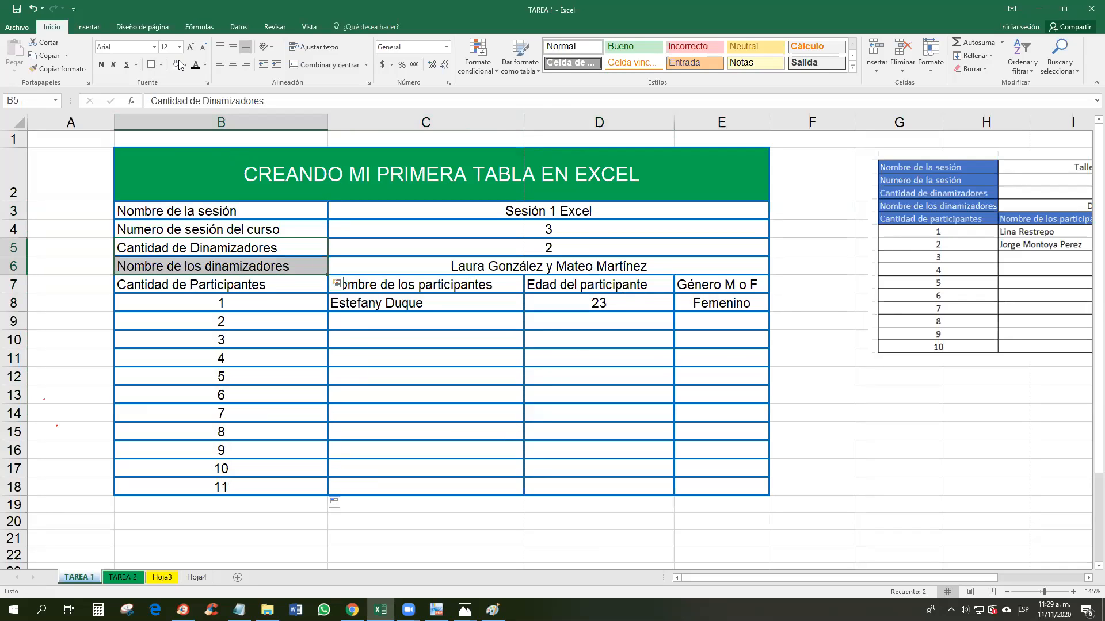
pyautogui.click(519, 176)
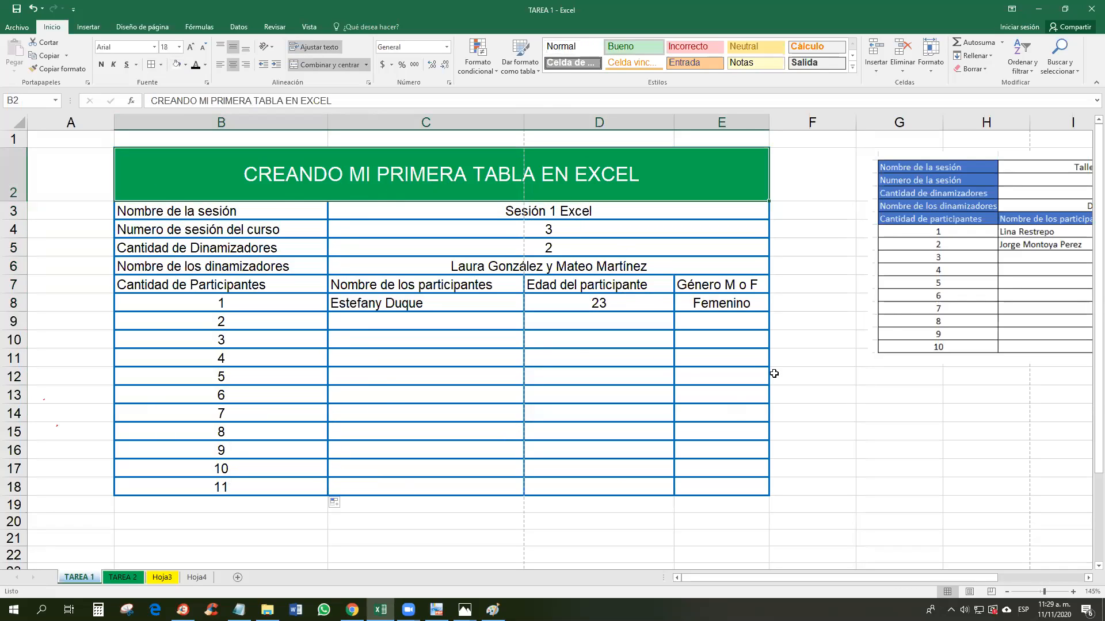
pyautogui.moveTo(606, 171); pyautogui.dragTo(722, 488)
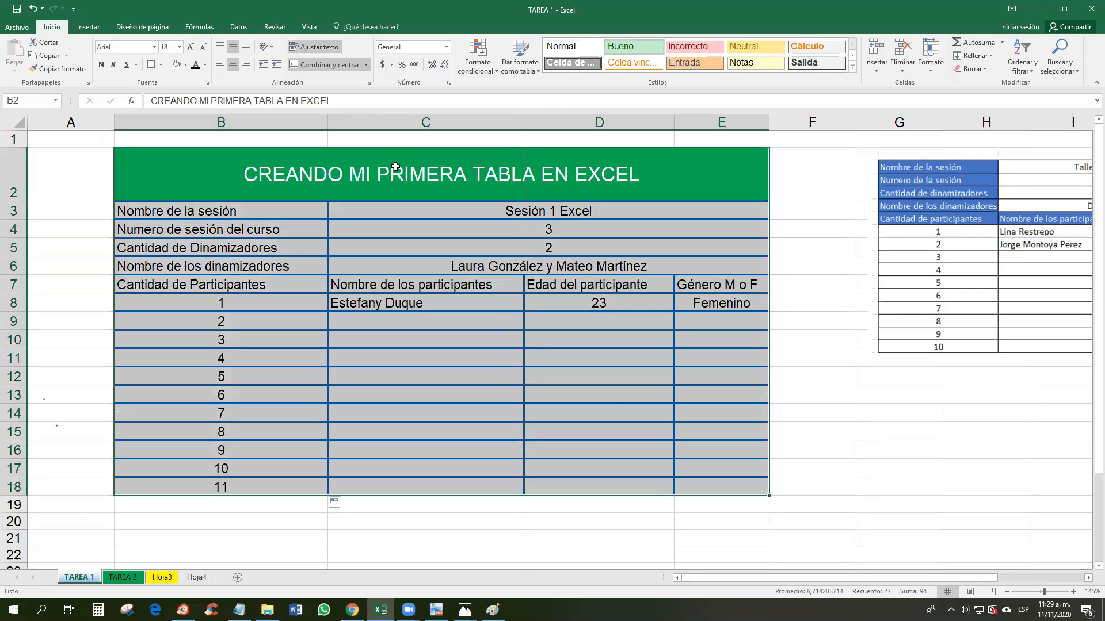
pyautogui.click(161, 65)
pyautogui.moveTo(227, 329)
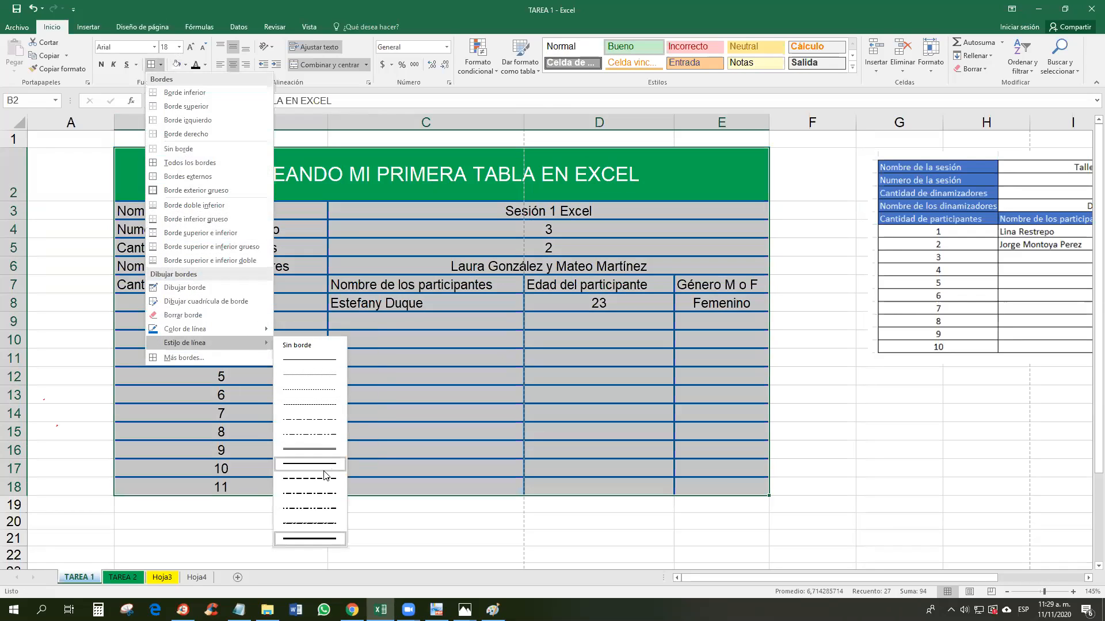
pyautogui.click(320, 486)
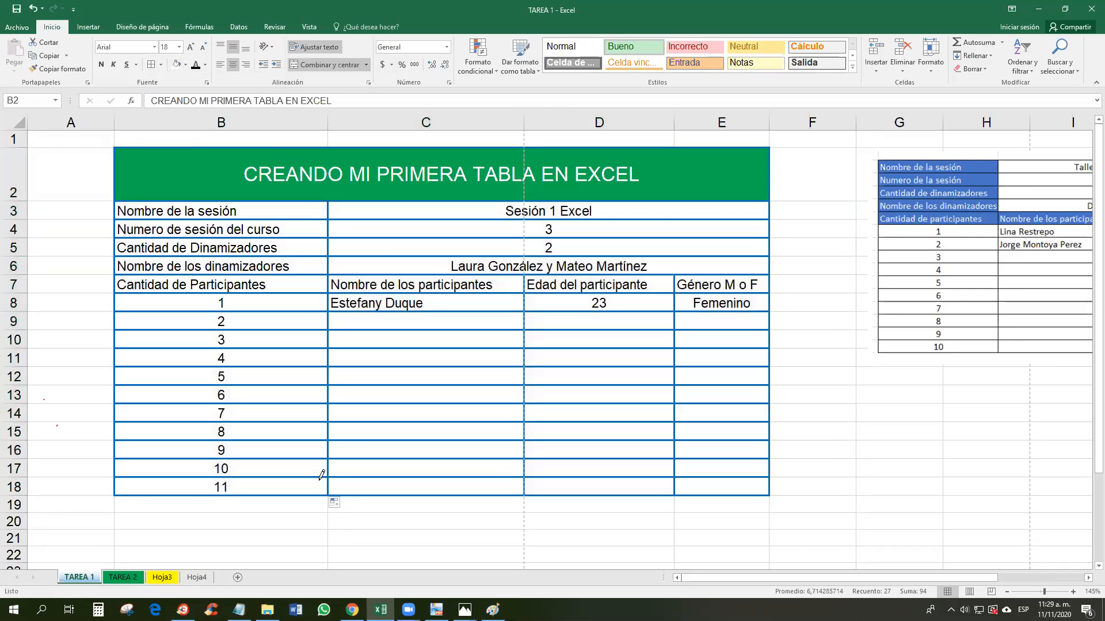
pyautogui.click(154, 65)
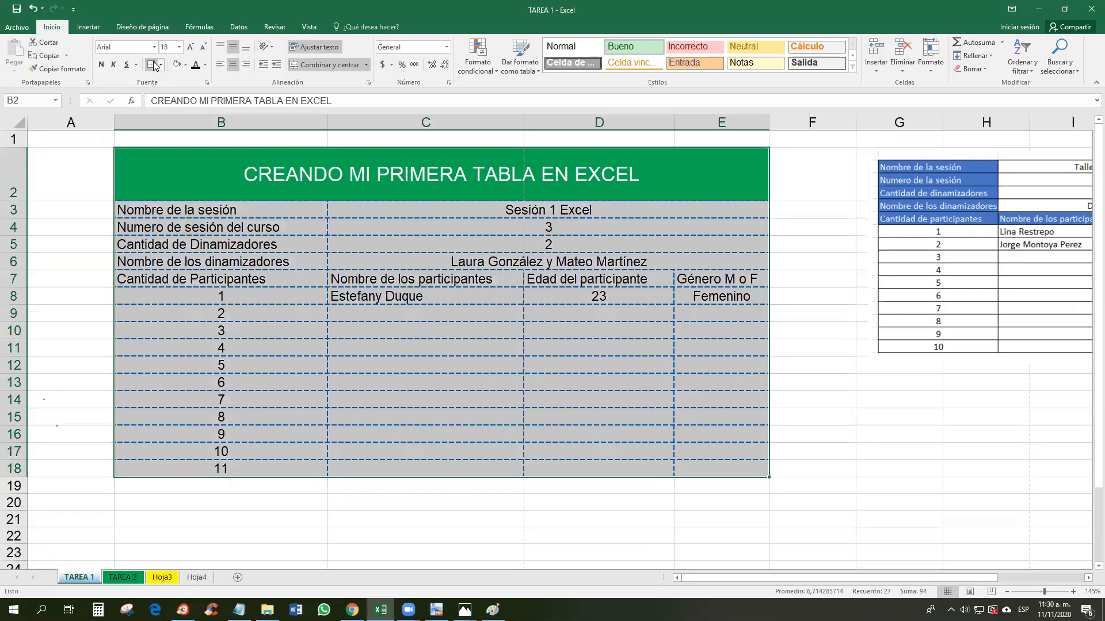
pyautogui.click(231, 347)
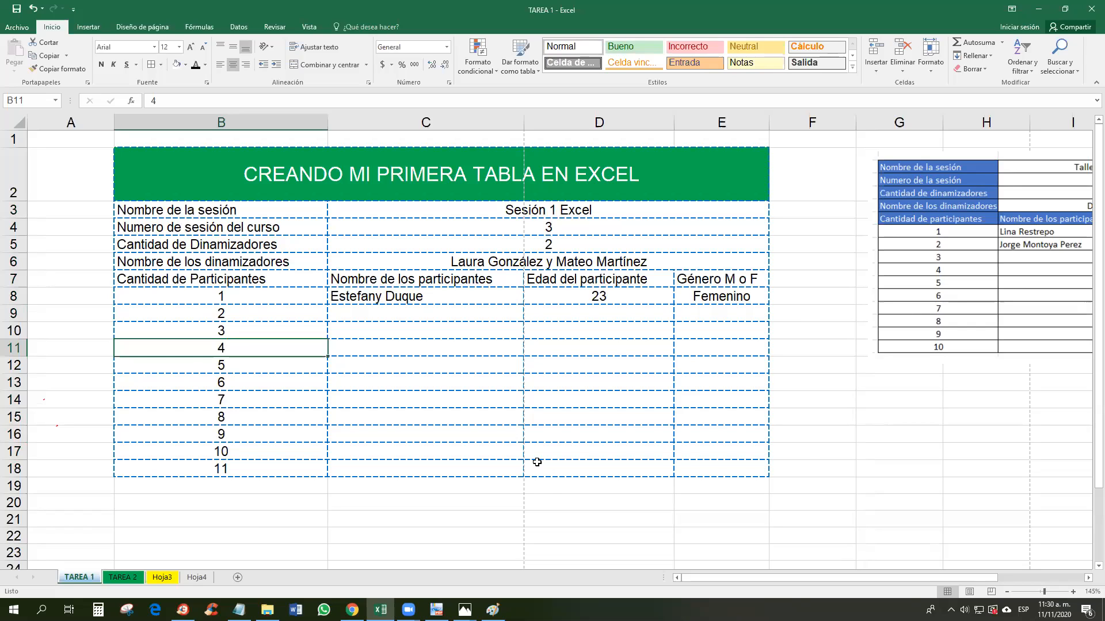
pyautogui.click(427, 370)
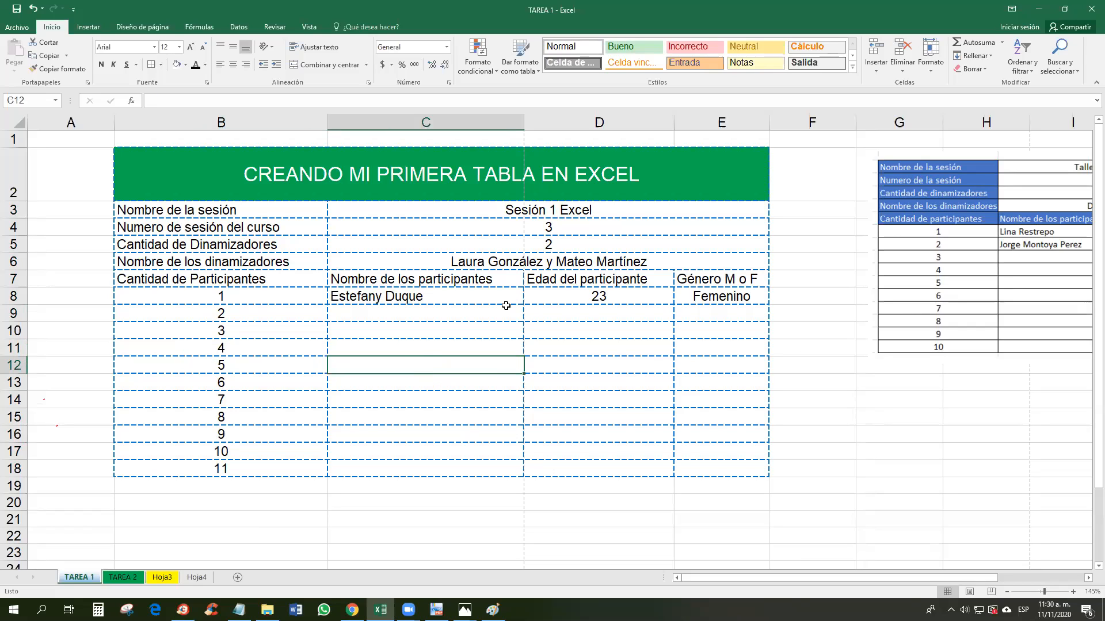
pyautogui.hotkey('ctrl', 'z')
pyautogui.click(732, 444)
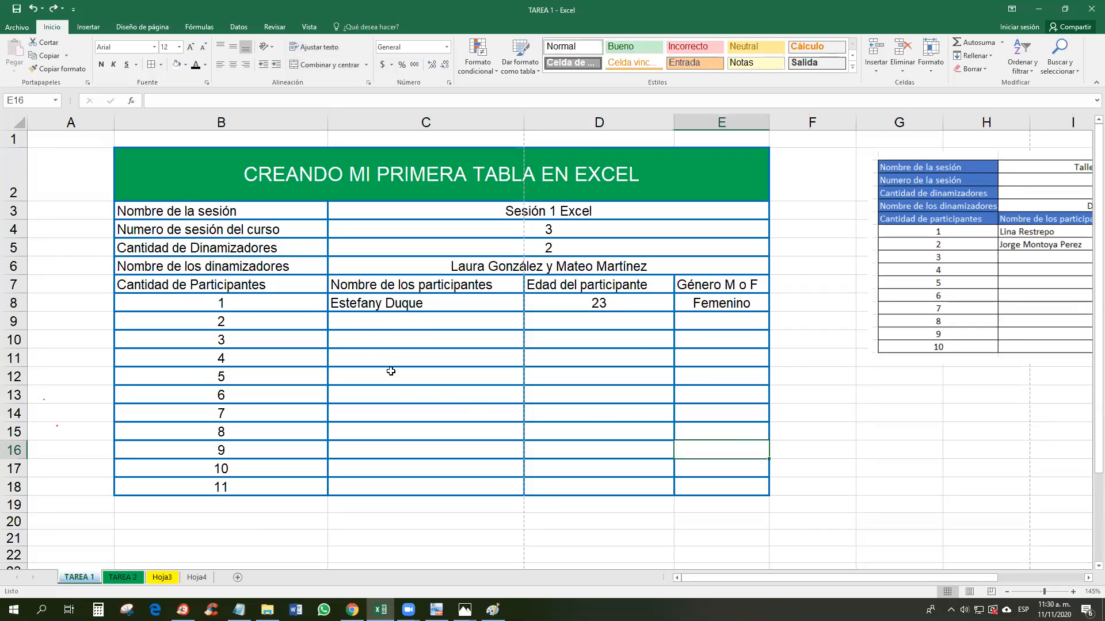
# Step: Select the empty entry cells C9:E18 for participants 2 to 11
pyautogui.moveTo(386, 320); pyautogui.dragTo(415, 480)
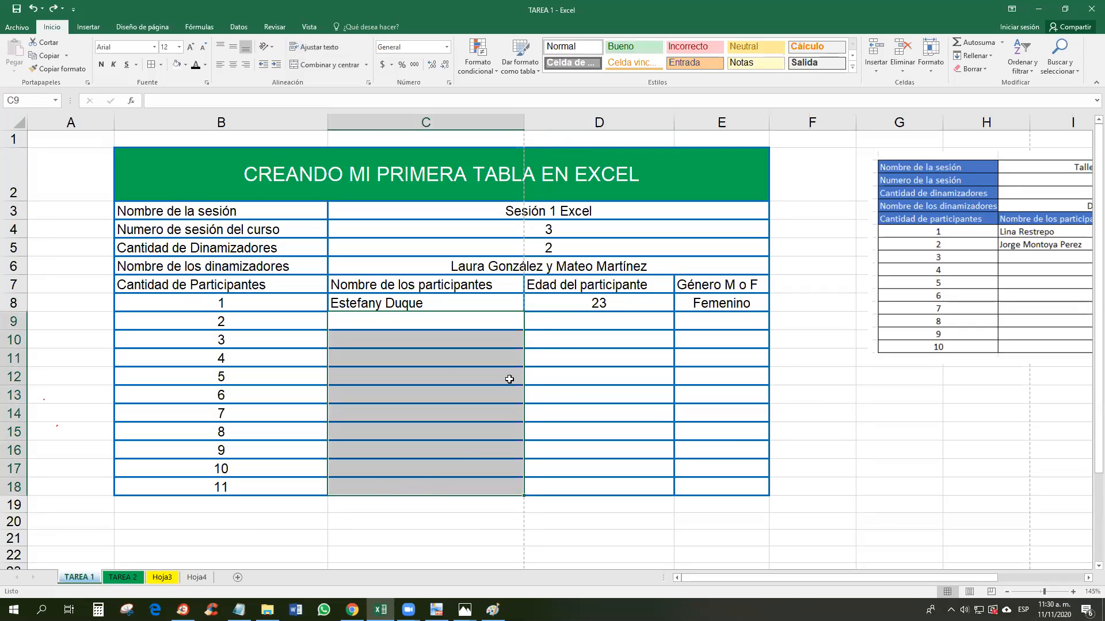
pyautogui.moveTo(575, 320); pyautogui.dragTo(619, 468)
pyautogui.moveTo(738, 320); pyautogui.dragTo(738, 485)
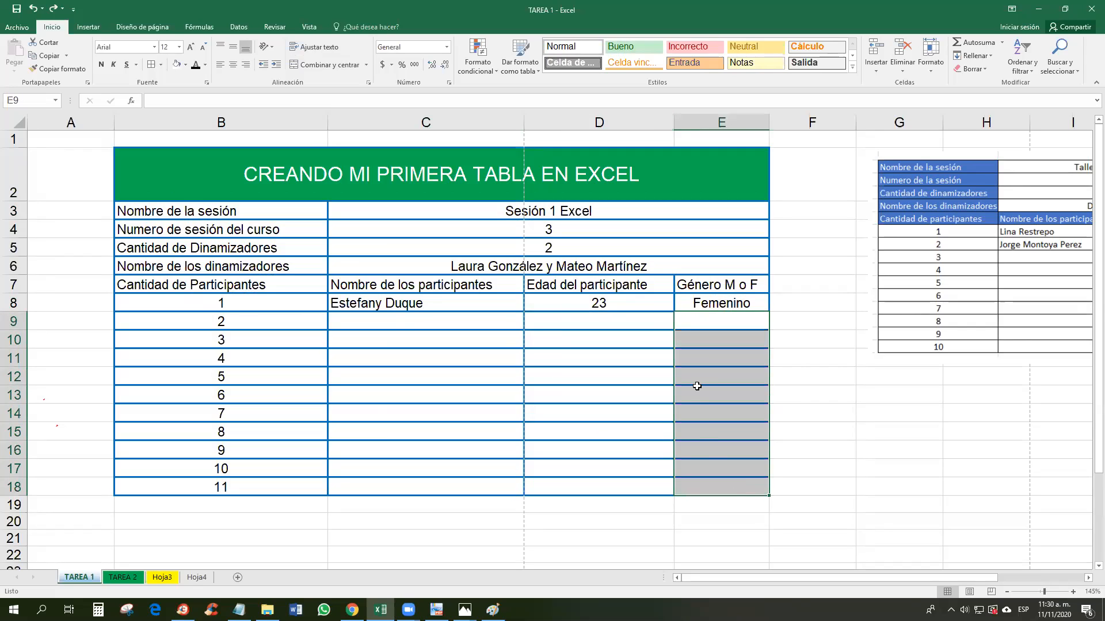
pyautogui.moveTo(438, 318); pyautogui.dragTo(711, 484)
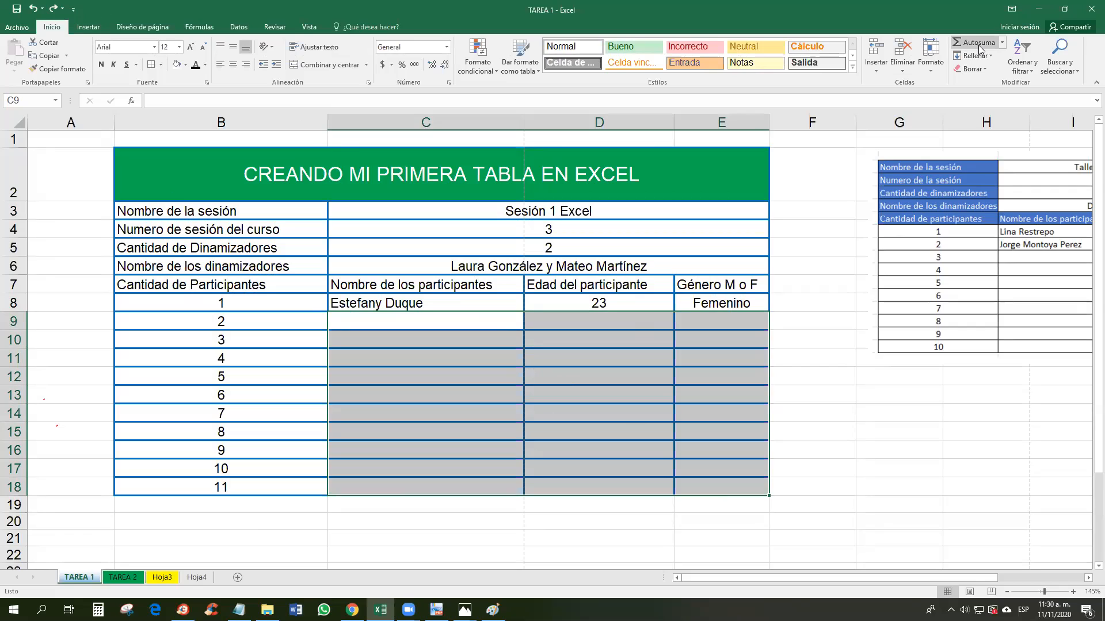
# Step: Browse the Insertar and Fórmulas ribbon commands, returning to Insertar, and deselect the cells
pyautogui.click(90, 27)
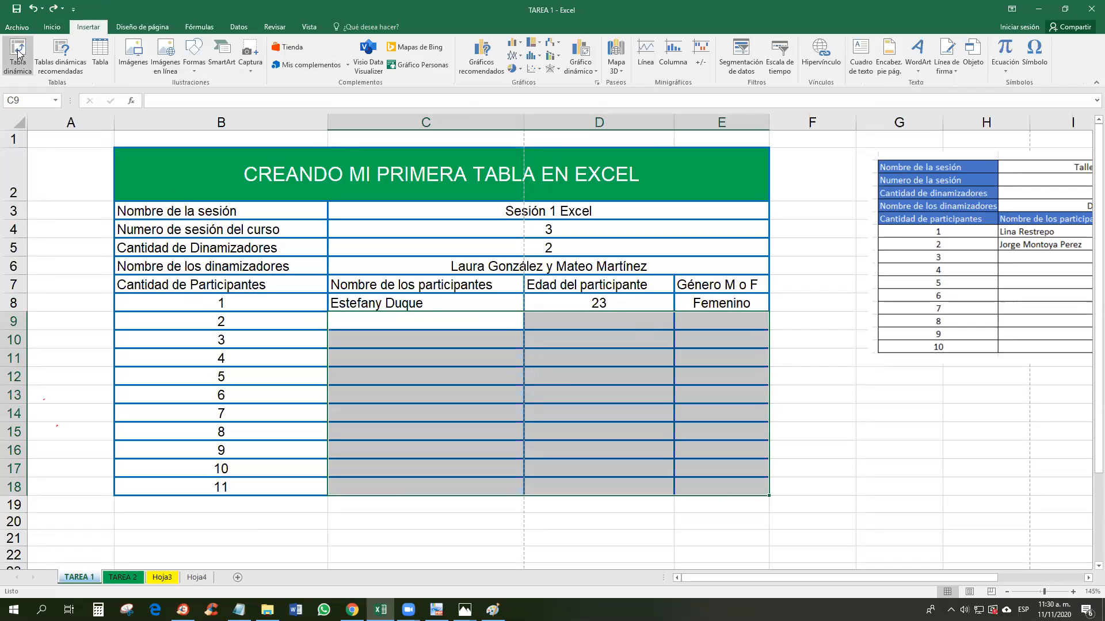
pyautogui.click(199, 28)
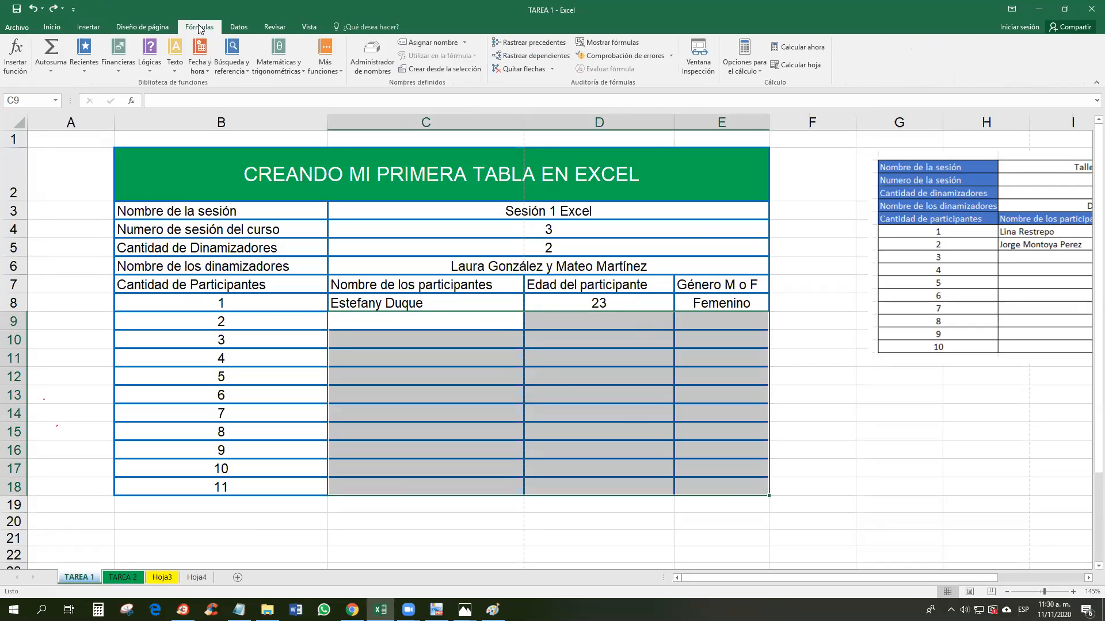
pyautogui.click(84, 27)
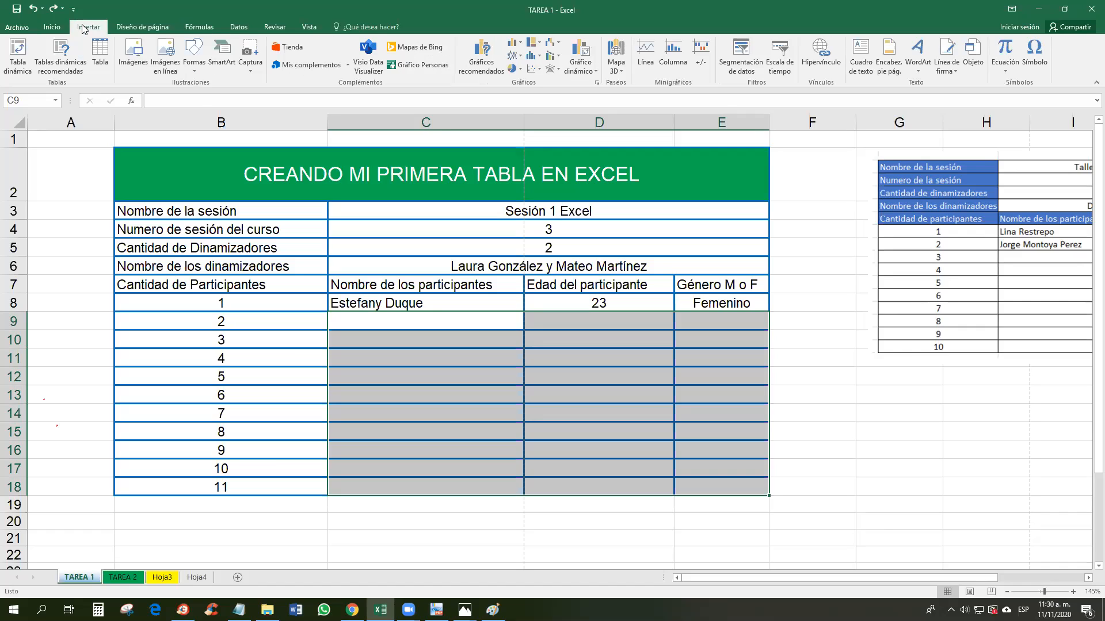
pyautogui.click(803, 354)
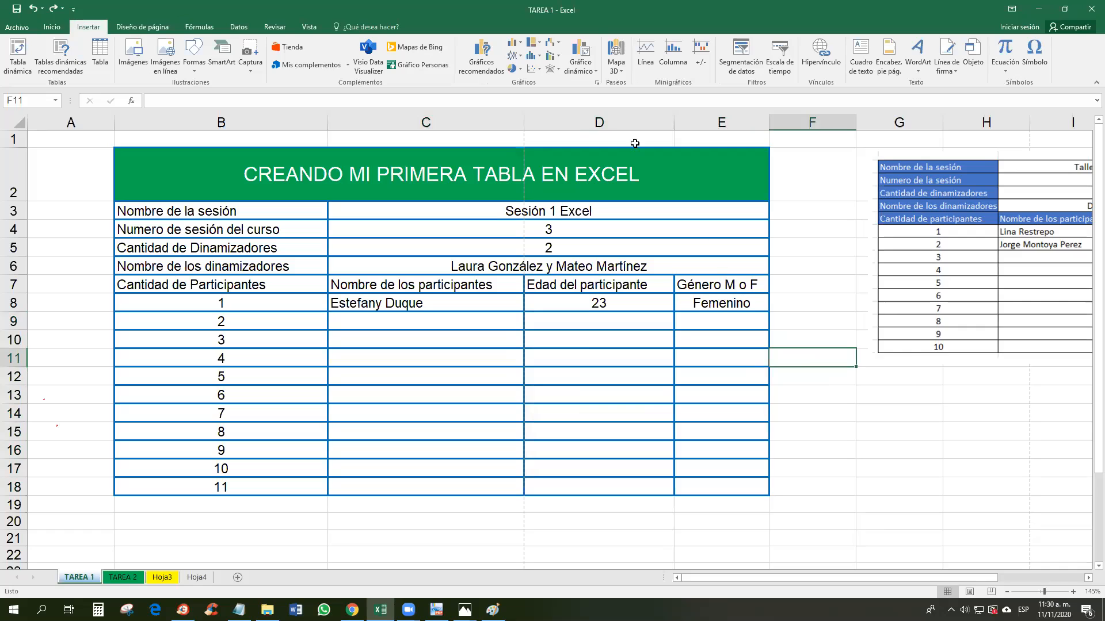
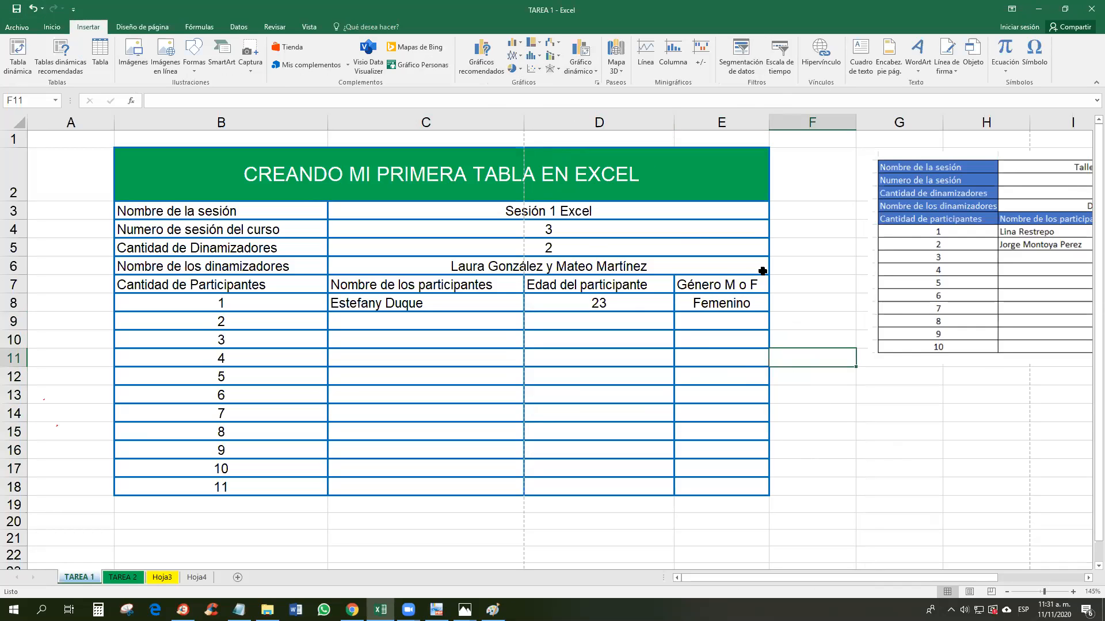
# Step: Look over the session labels: table title, session name, session number, facilitators and participant count
pyautogui.scroll(-2, 762, 271)
pyautogui.scroll(2, 762, 271)
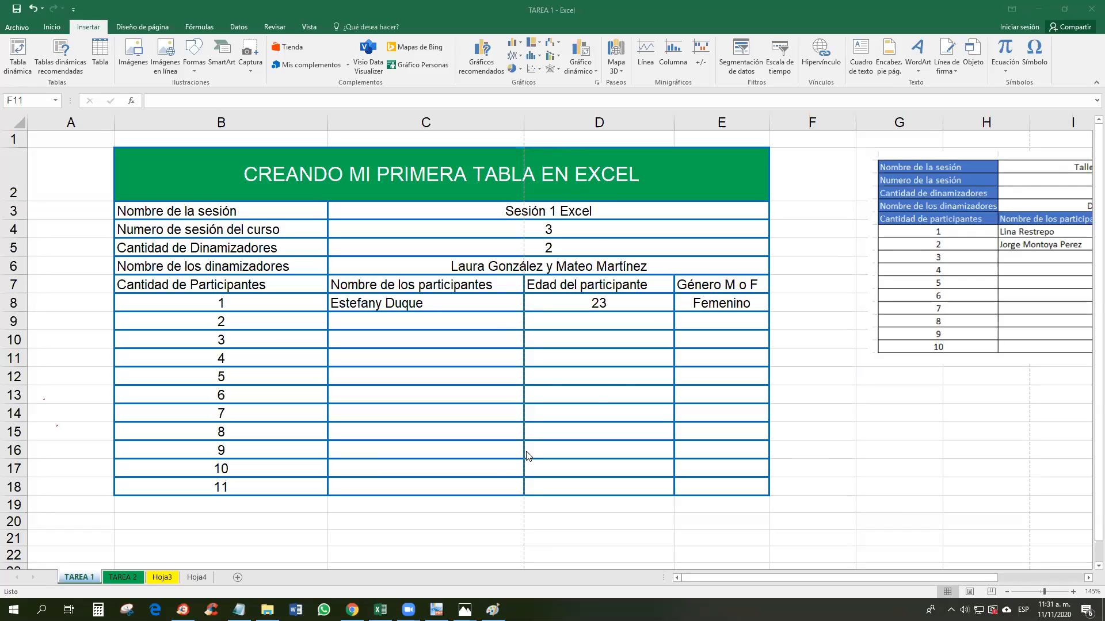
pyautogui.click(380, 610)
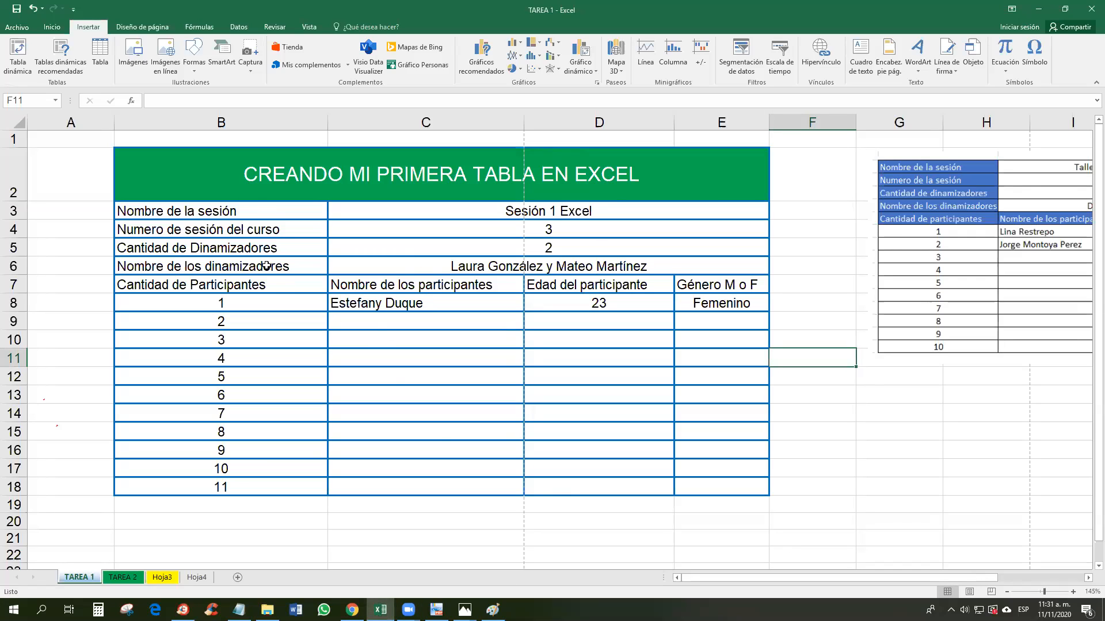
pyautogui.click(252, 211)
pyautogui.click(254, 228)
pyautogui.click(312, 175)
pyautogui.click(254, 217)
pyautogui.click(253, 229)
pyautogui.click(254, 248)
pyautogui.click(254, 266)
pyautogui.click(256, 286)
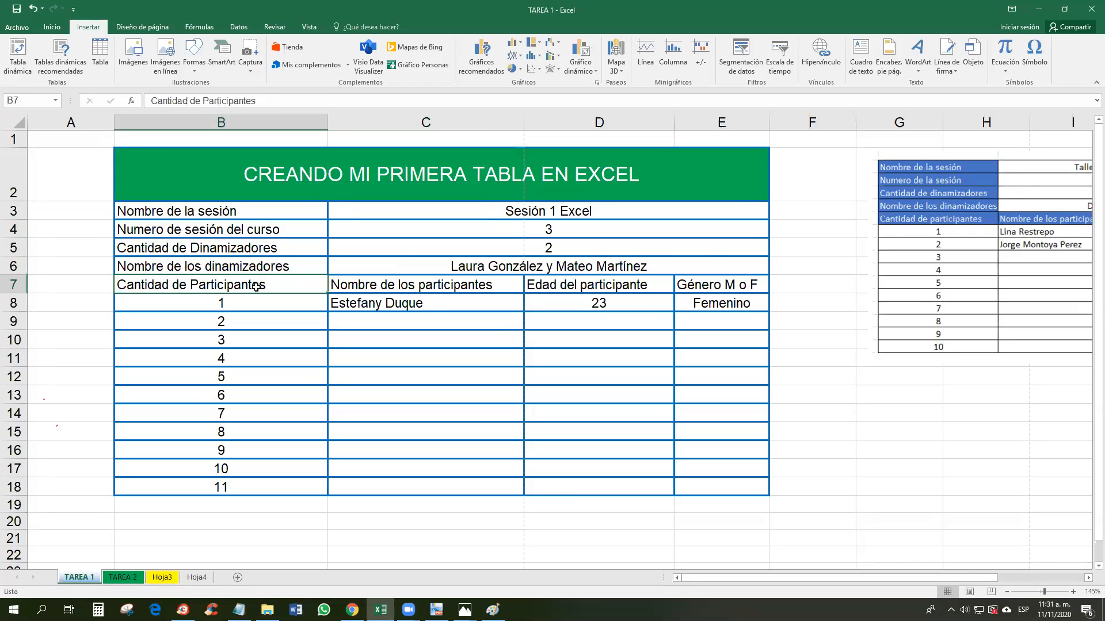
# Step: Check the session values, such as Sesión 1 Excel, and the participant name and Género headers
pyautogui.click(563, 210)
pyautogui.click(549, 230)
pyautogui.click(555, 248)
pyautogui.click(506, 267)
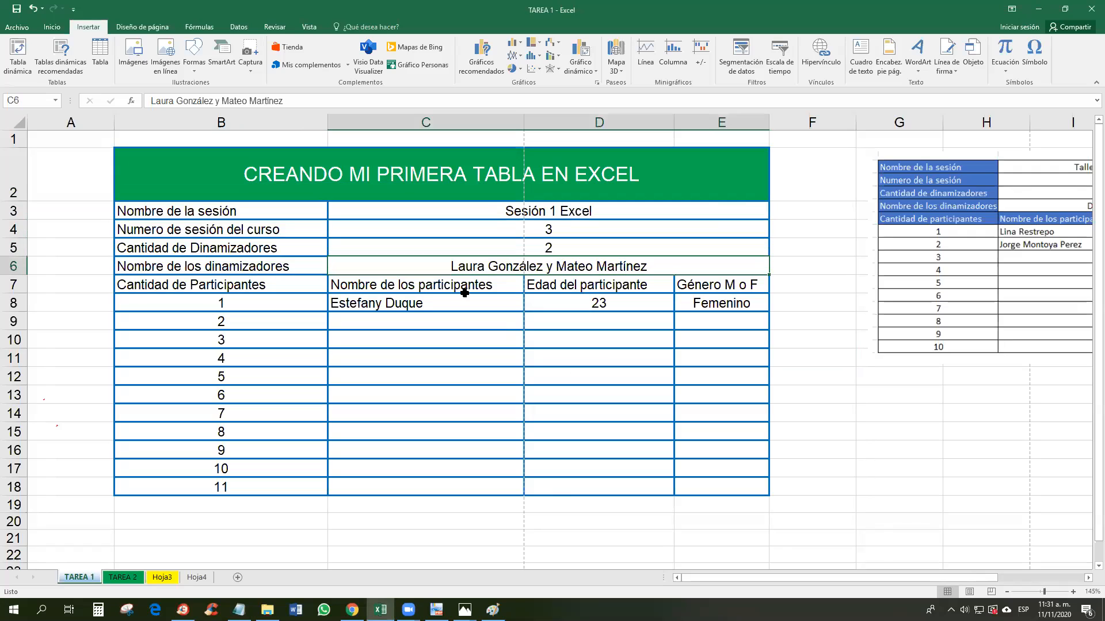
pyautogui.click(455, 287)
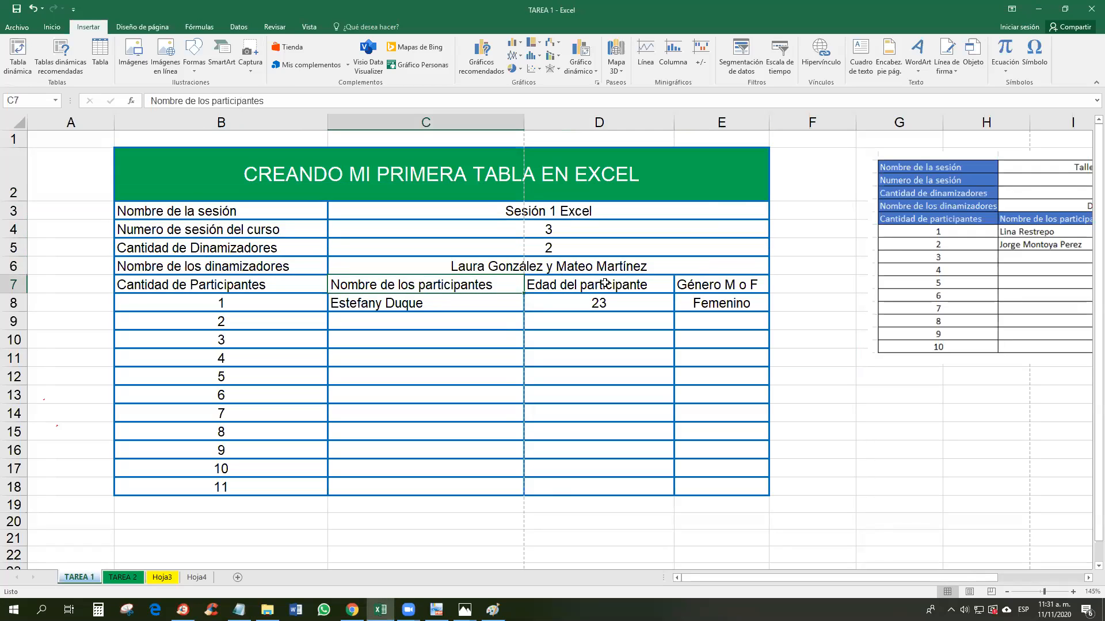
pyautogui.click(711, 285)
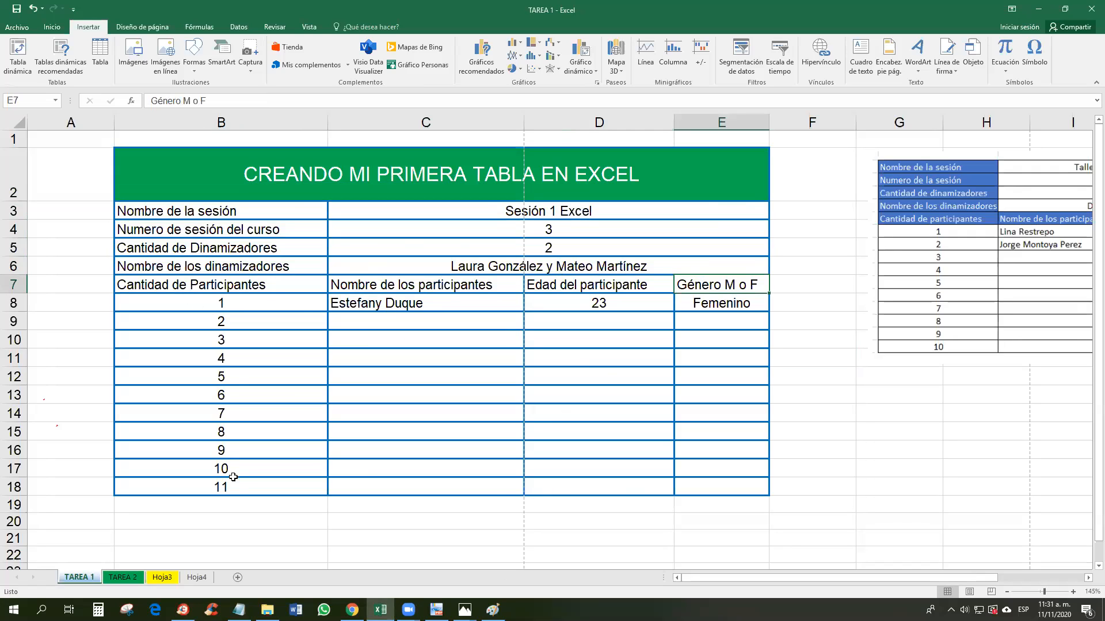
# Step: Delete the extra row numbered 11, refill the numbering 1 to 10, and bring up File Explorer
pyautogui.click(15, 486)
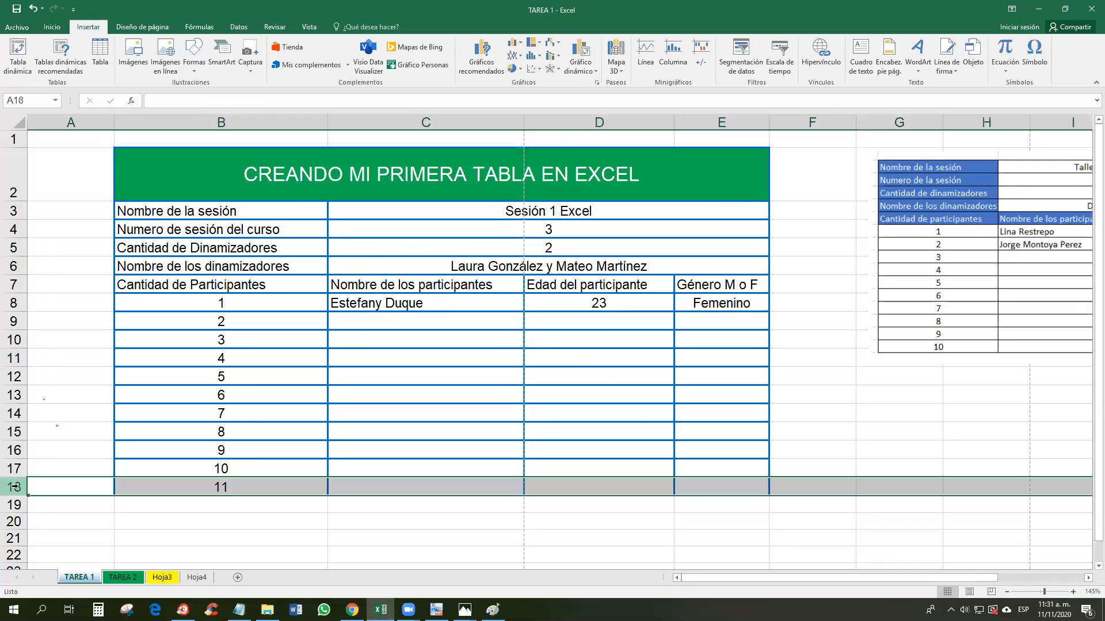
pyautogui.hotkey('ctrl', '-')
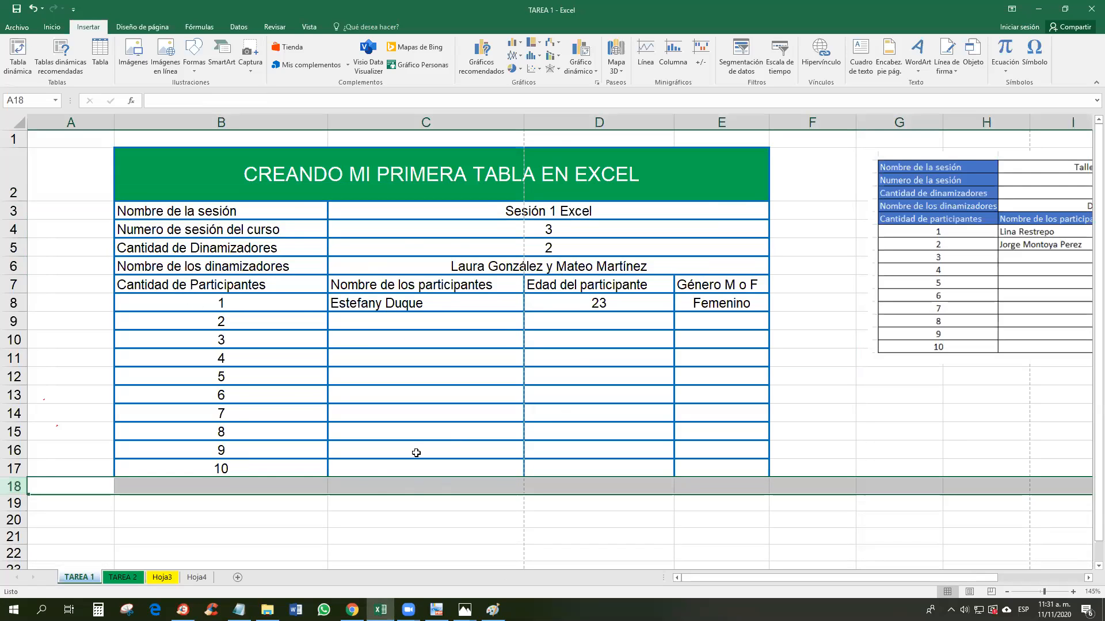
pyautogui.moveTo(238, 301); pyautogui.dragTo(241, 321)
pyautogui.moveTo(329, 330); pyautogui.dragTo(330, 477)
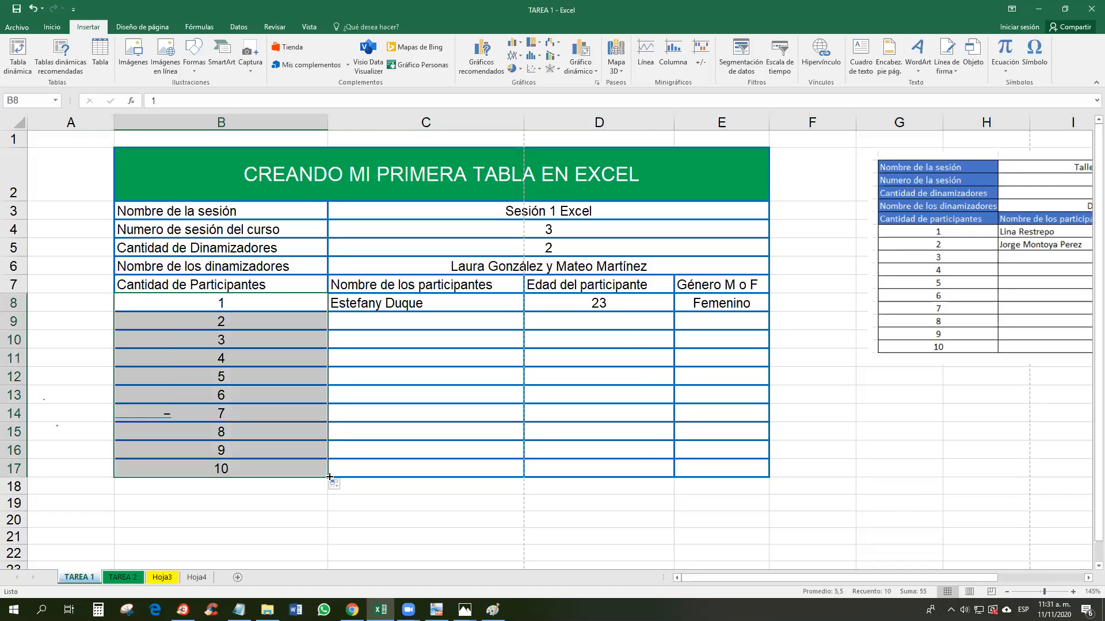
pyautogui.click(640, 447)
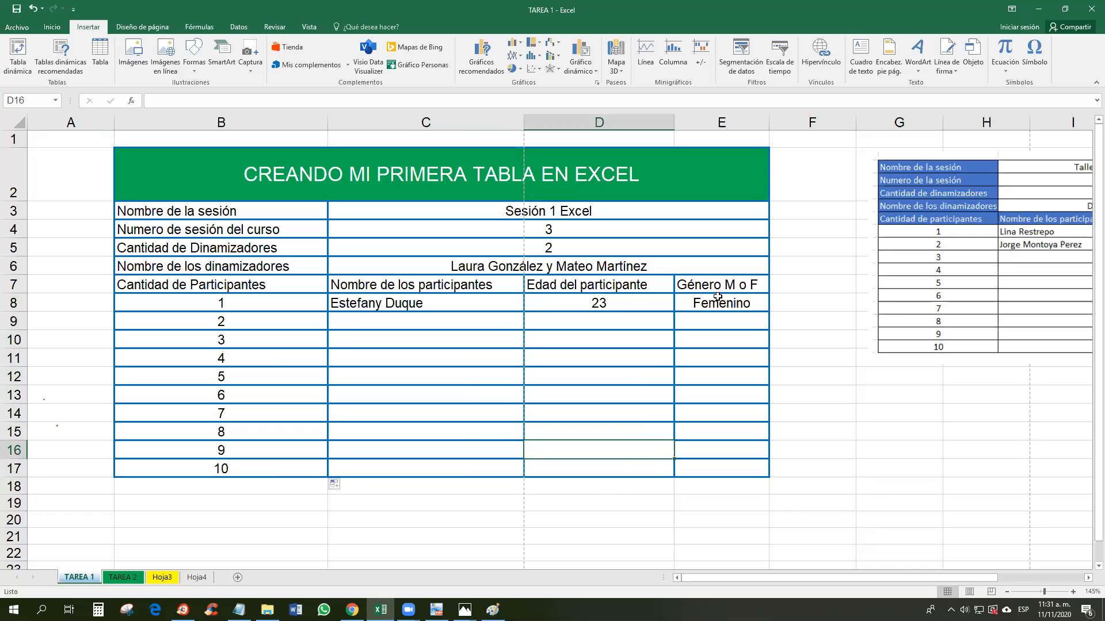
pyautogui.click(659, 481)
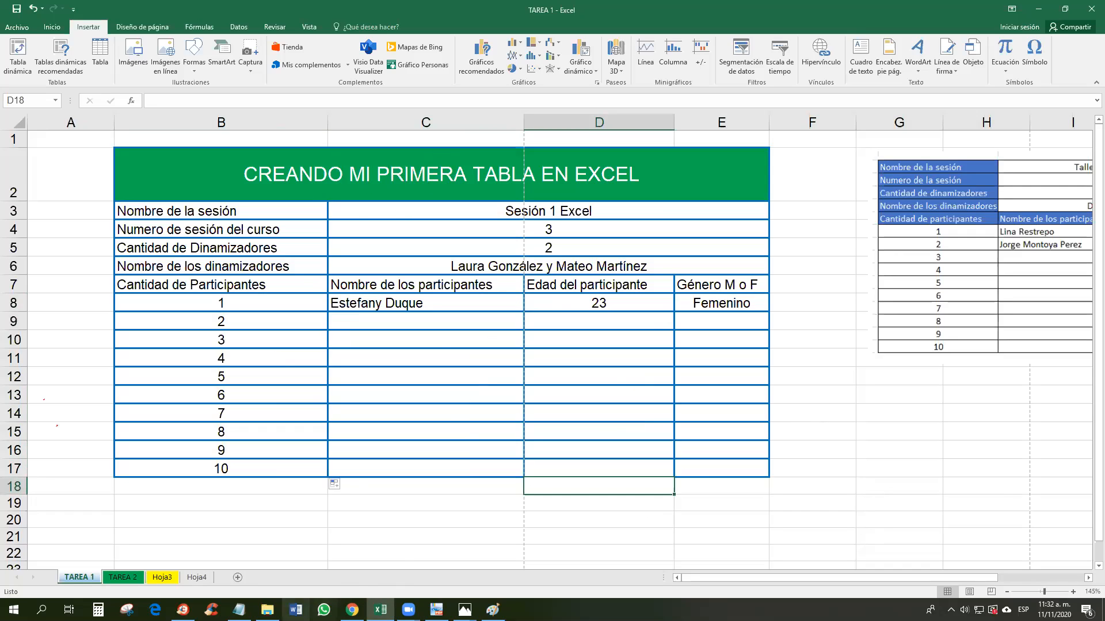
pyautogui.click(267, 610)
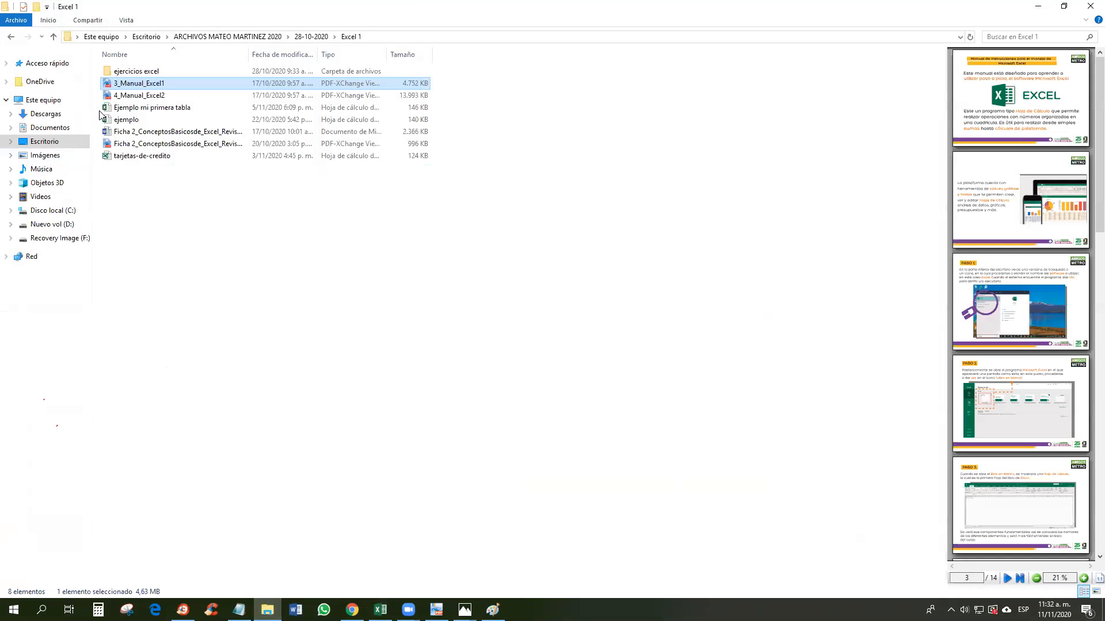
# Step: Open the Grupo6 OfficeBasico Martes_Jueves_4PM workbook from Escritorio's Listas asistencia cursos office basico folder
pyautogui.click(31, 140)
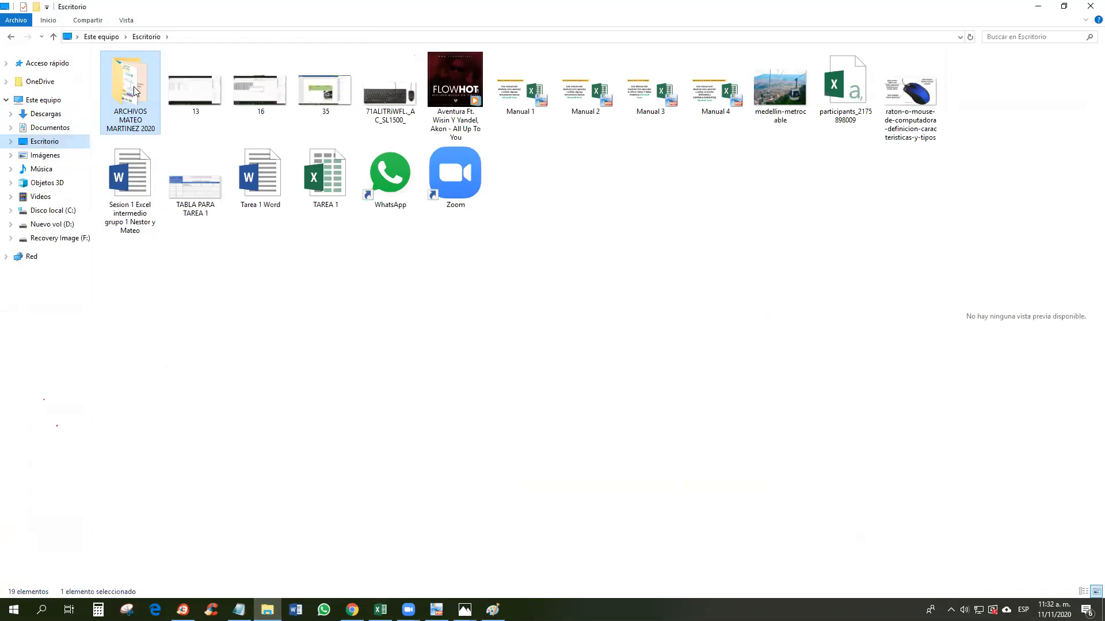
pyautogui.doubleClick(126, 105)
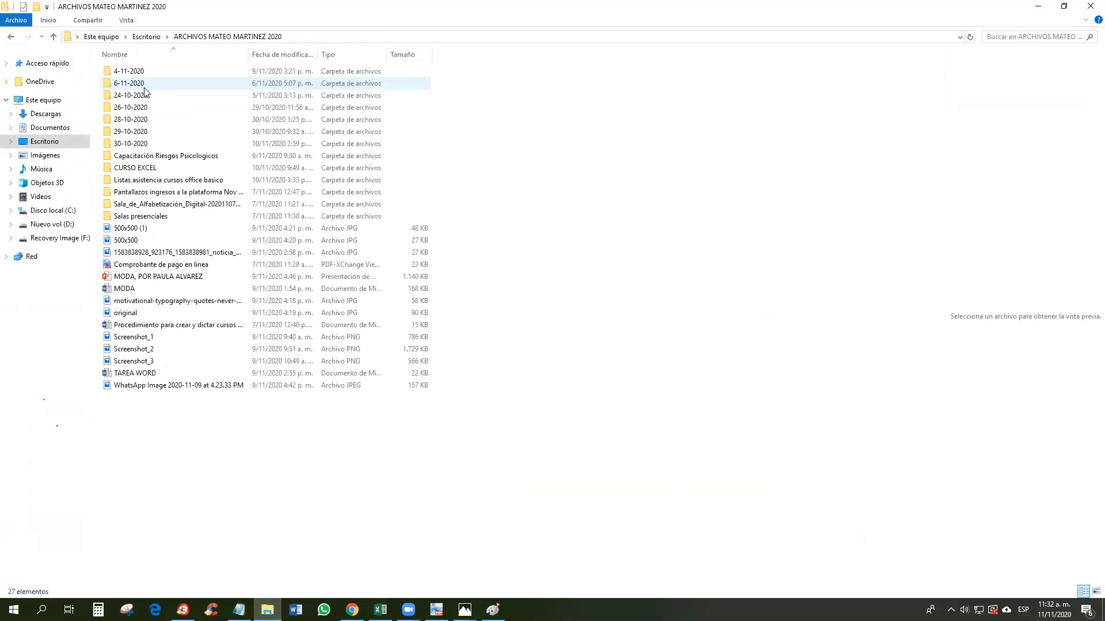
pyautogui.doubleClick(156, 180)
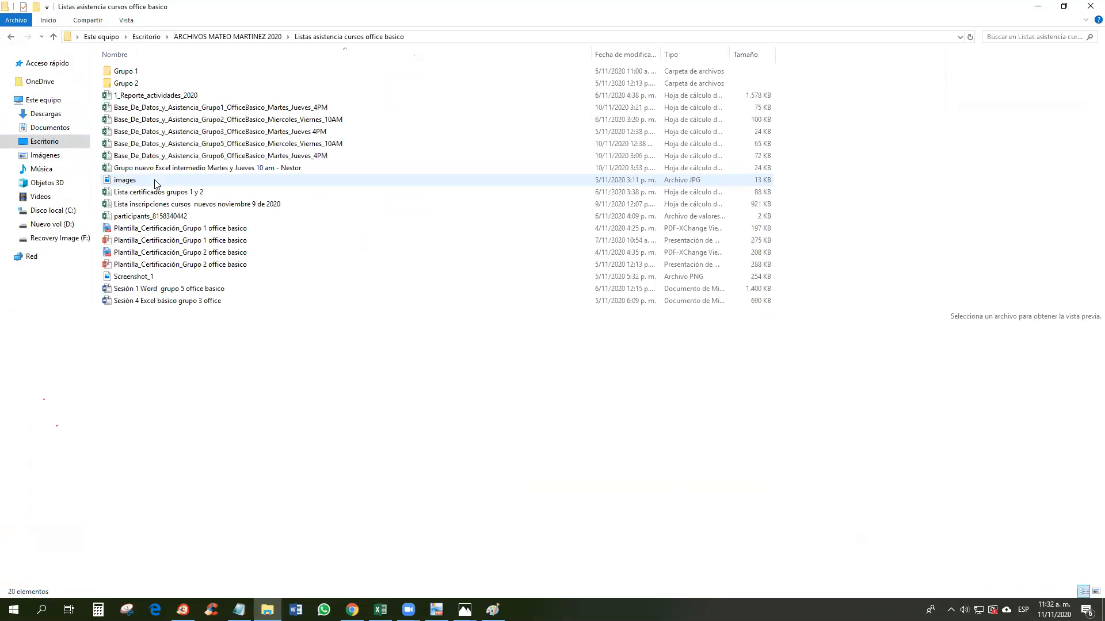
pyautogui.doubleClick(228, 156)
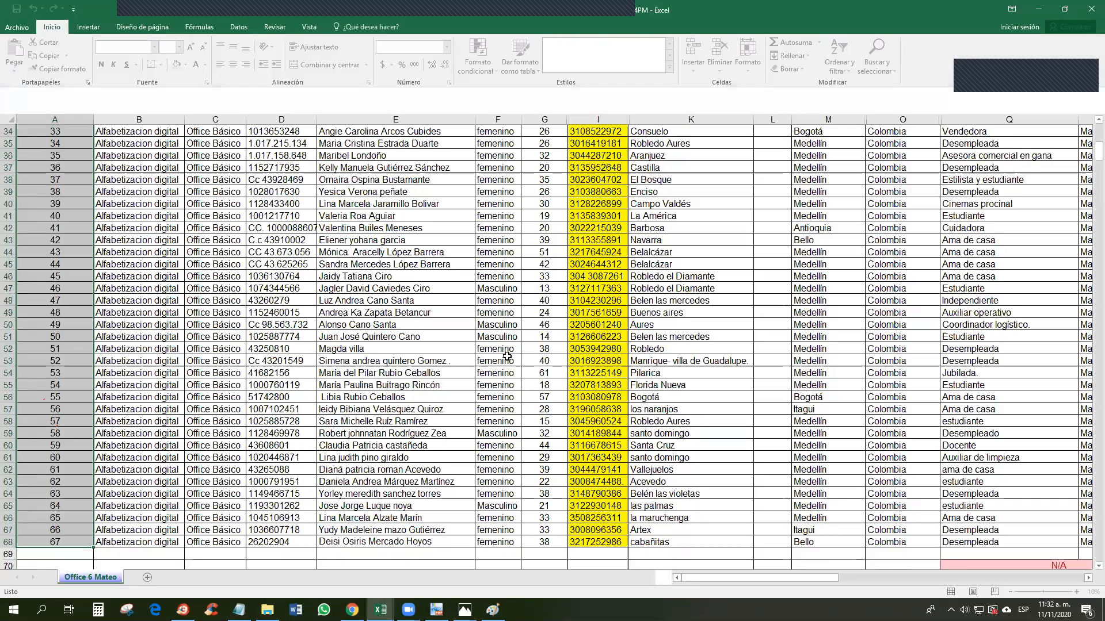
# Step: Close the window covering the sheet and make header row 1 about twice as tall
pyautogui.scroll(8, 576, 352)
pyautogui.scroll(3, 599, 352)
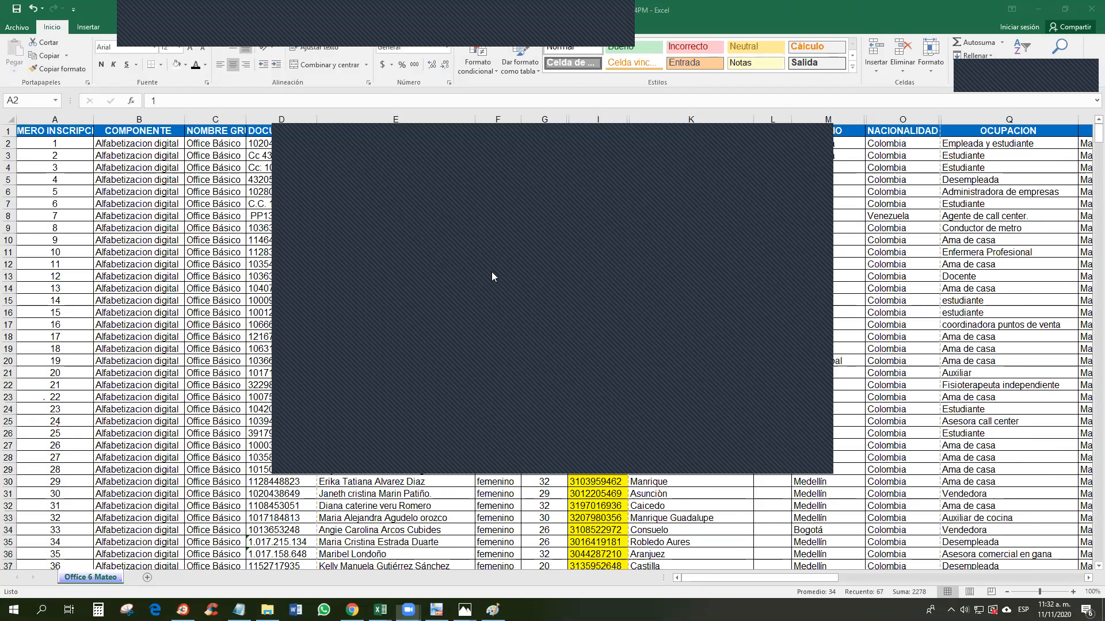
pyautogui.doubleClick(492, 273)
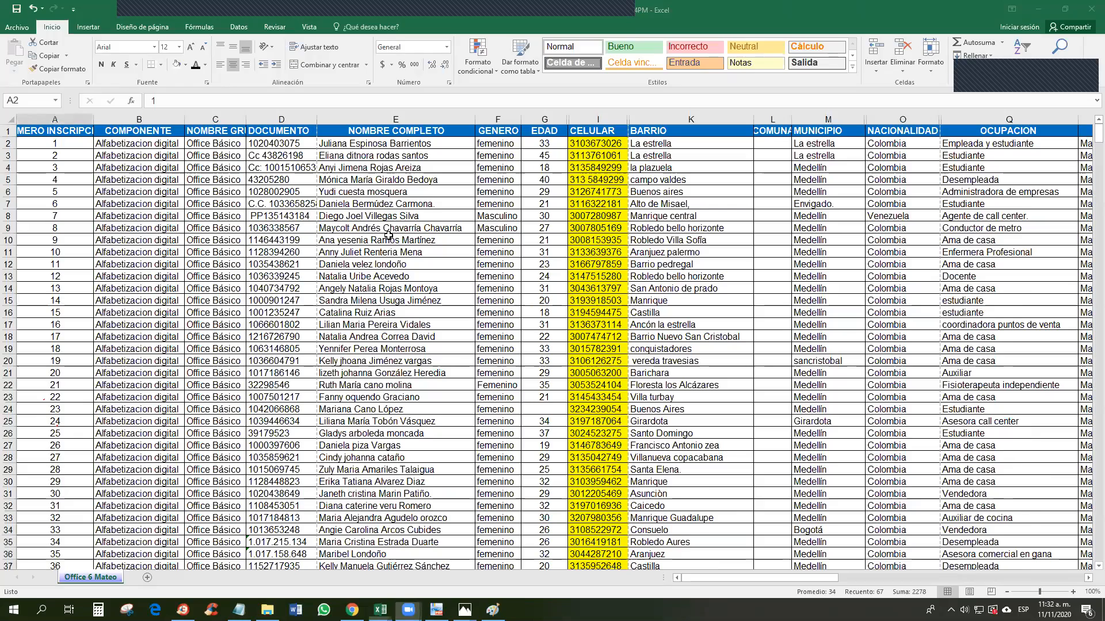
pyautogui.scroll(-4, 389, 235)
pyautogui.scroll(-10, 389, 235)
pyautogui.scroll(13, 388, 235)
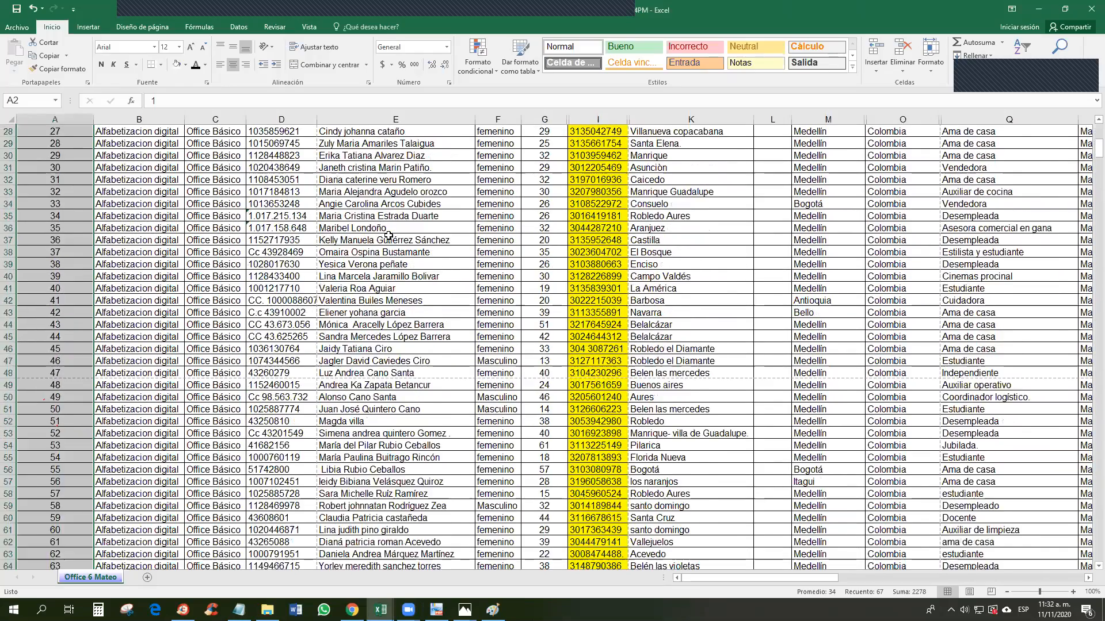
pyautogui.scroll(1, 389, 235)
pyautogui.moveTo(782, 581)
pyautogui.mouseDown()
pyautogui.moveTo(926, 575)
pyautogui.moveTo(782, 580)
pyautogui.mouseUp()
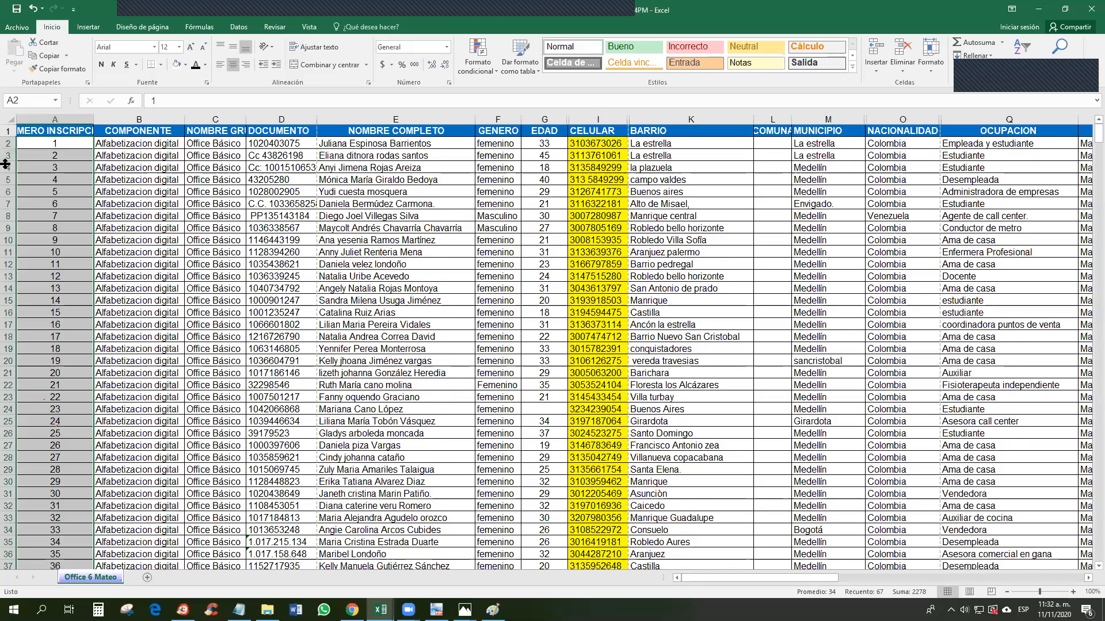
pyautogui.moveTo(8, 134); pyautogui.dragTo(7, 151)
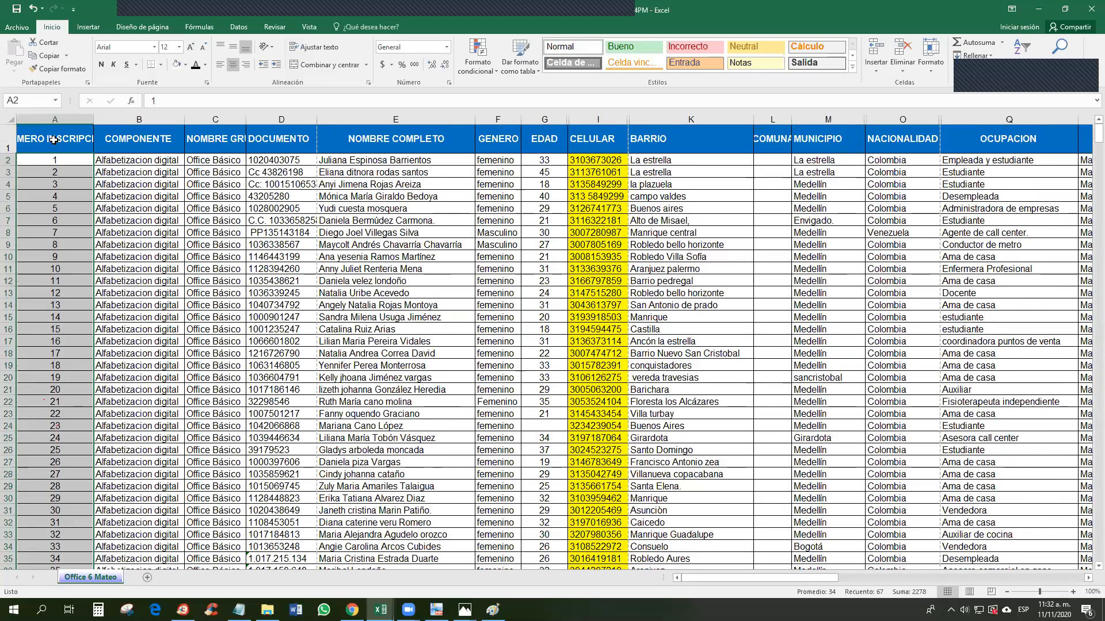
# Step: Inspect the NUMERO INSCRIPCIÓN, COMPONENTE, DOCUMENTO, NOMBRE COMPLETO, GENERO and EDAD headers
pyautogui.click(55, 136)
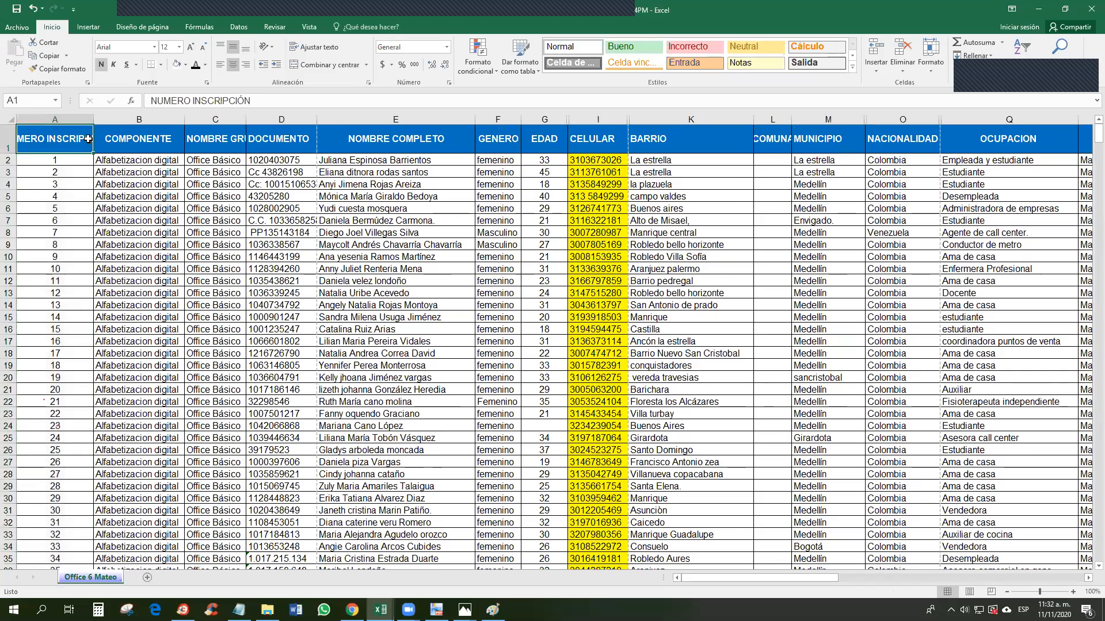
pyautogui.click(163, 141)
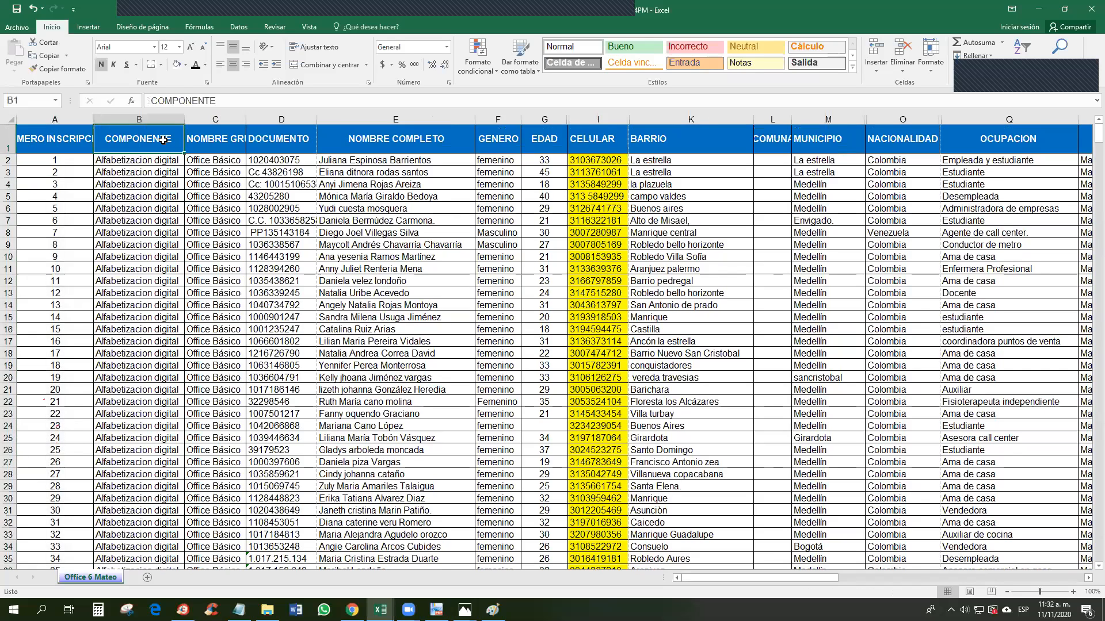
pyautogui.click(205, 138)
pyautogui.click(283, 139)
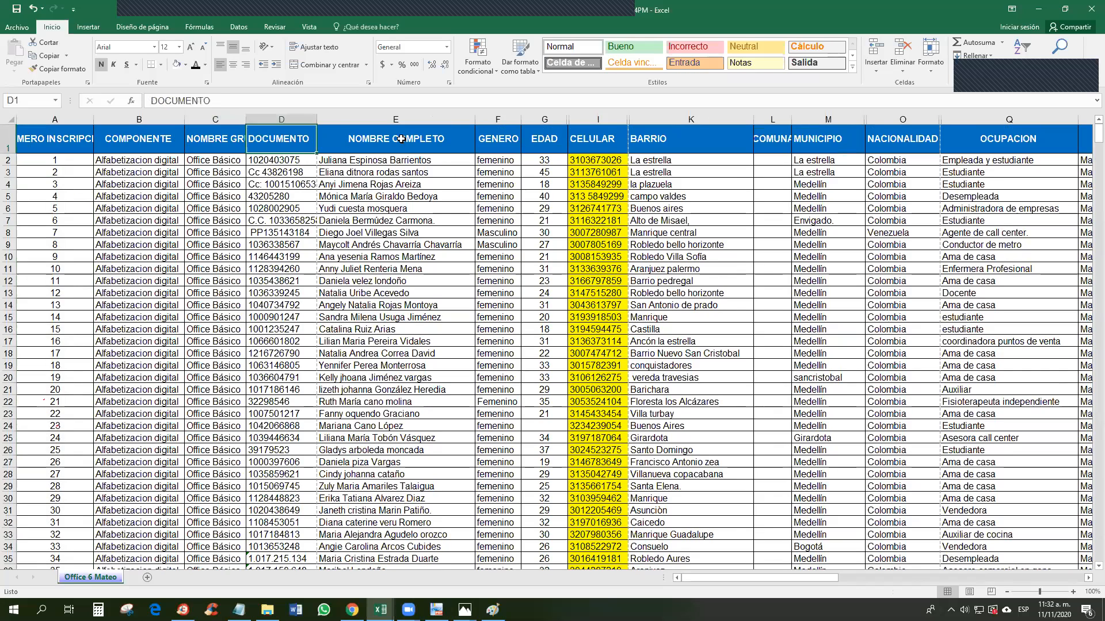
pyautogui.click(403, 138)
pyautogui.click(505, 142)
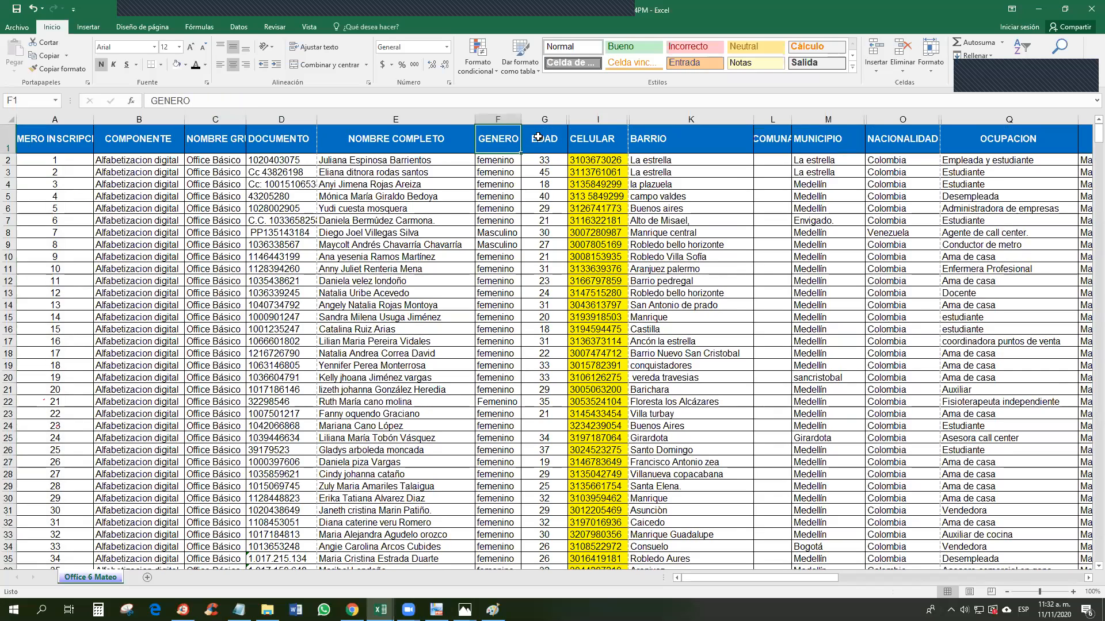
pyautogui.click(543, 137)
pyautogui.moveTo(773, 138); pyautogui.dragTo(787, 182)
# Step: Scroll the Office 6 Mateo sheet and select the participants' full names in column E down to row 34
pyautogui.scroll(-5, 568, 316)
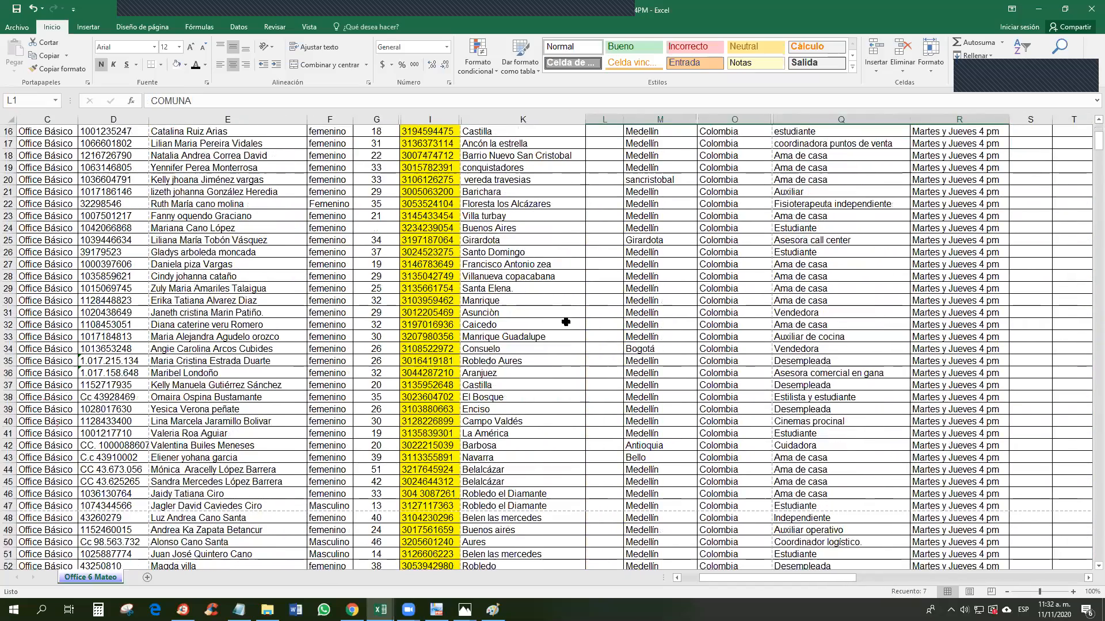
pyautogui.scroll(4, 203, 288)
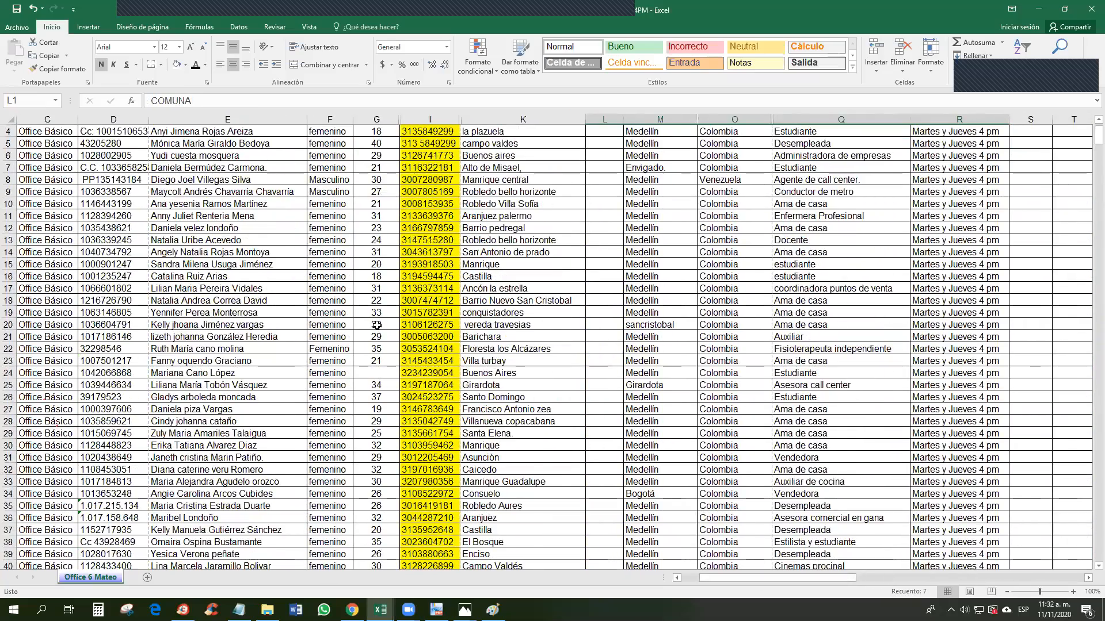
pyautogui.moveTo(754, 574); pyautogui.dragTo(633, 562)
pyautogui.scroll(1, 44, 240)
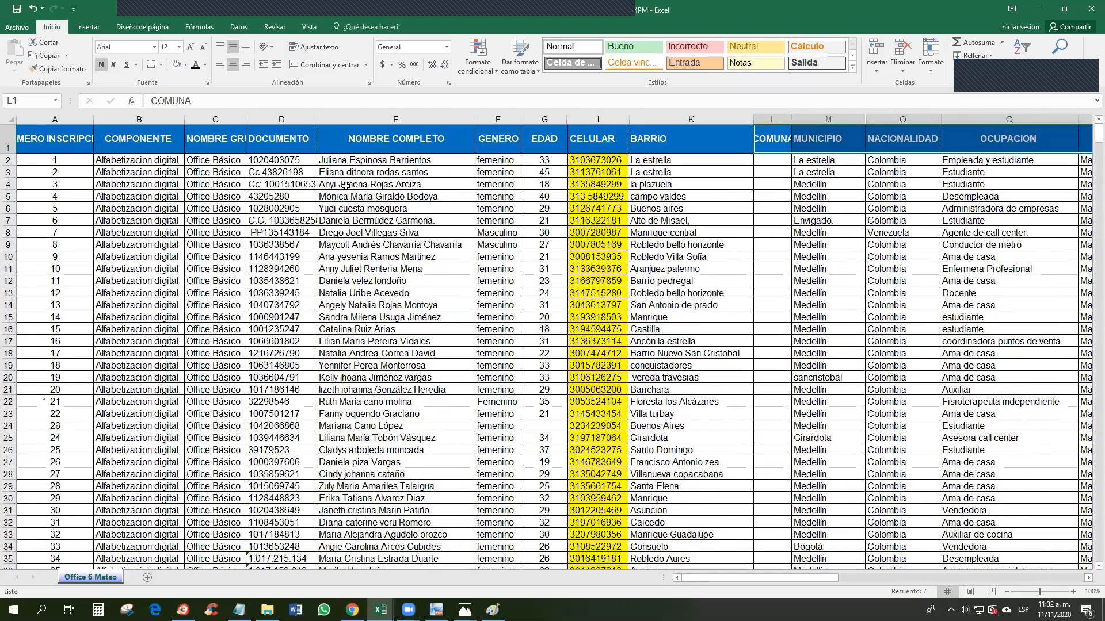
pyautogui.click(382, 160)
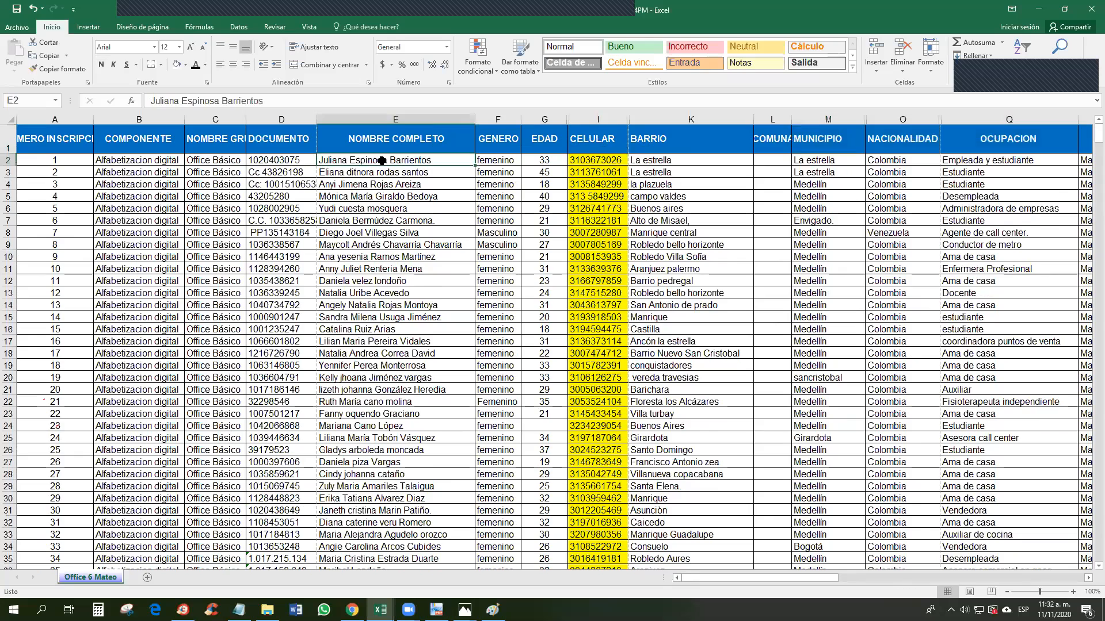
pyautogui.moveTo(385, 161); pyautogui.dragTo(387, 547)
pyautogui.moveTo(21, 165); pyautogui.dragTo(977, 520)
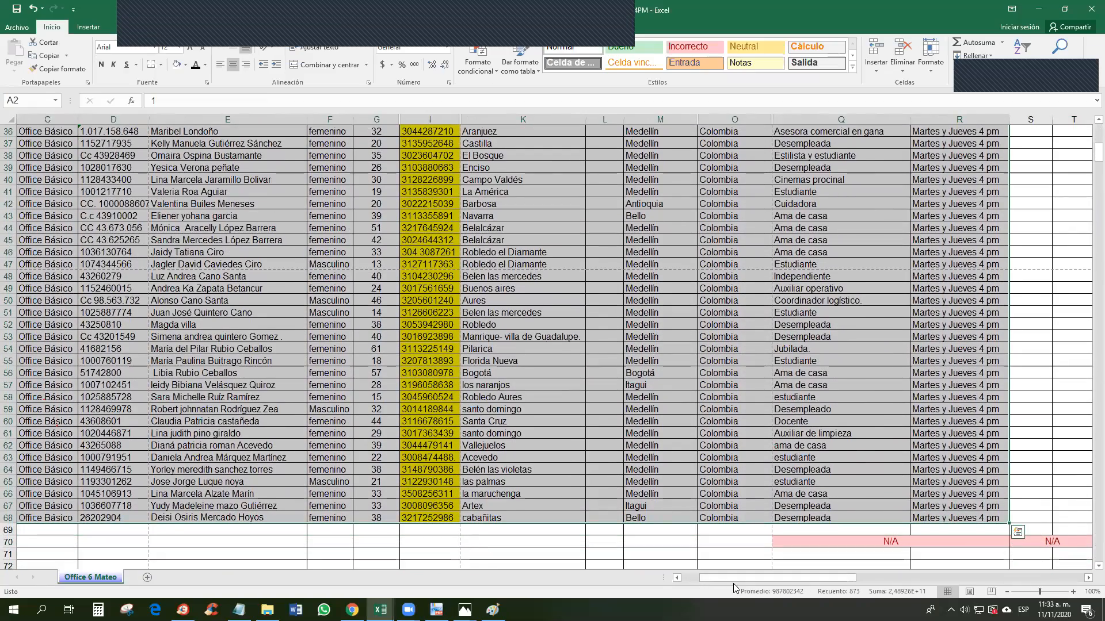
# Step: Open the other group's attendance workbook with the Grupo 5 Office Basico sheet
pyautogui.moveTo(695, 577); pyautogui.dragTo(676, 577)
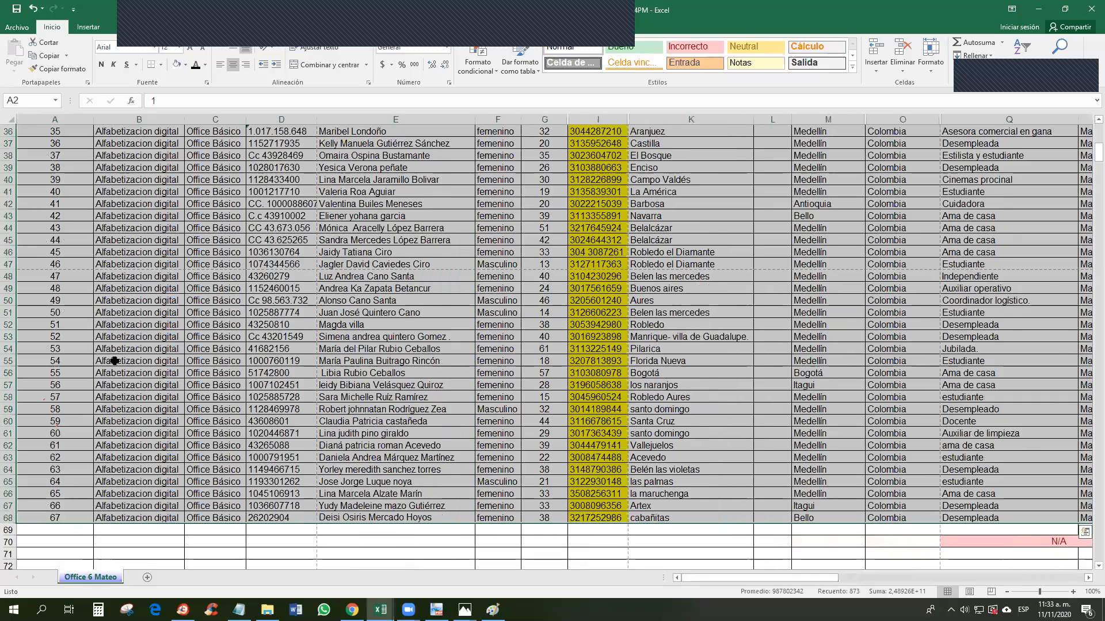
pyautogui.scroll(12, 265, 242)
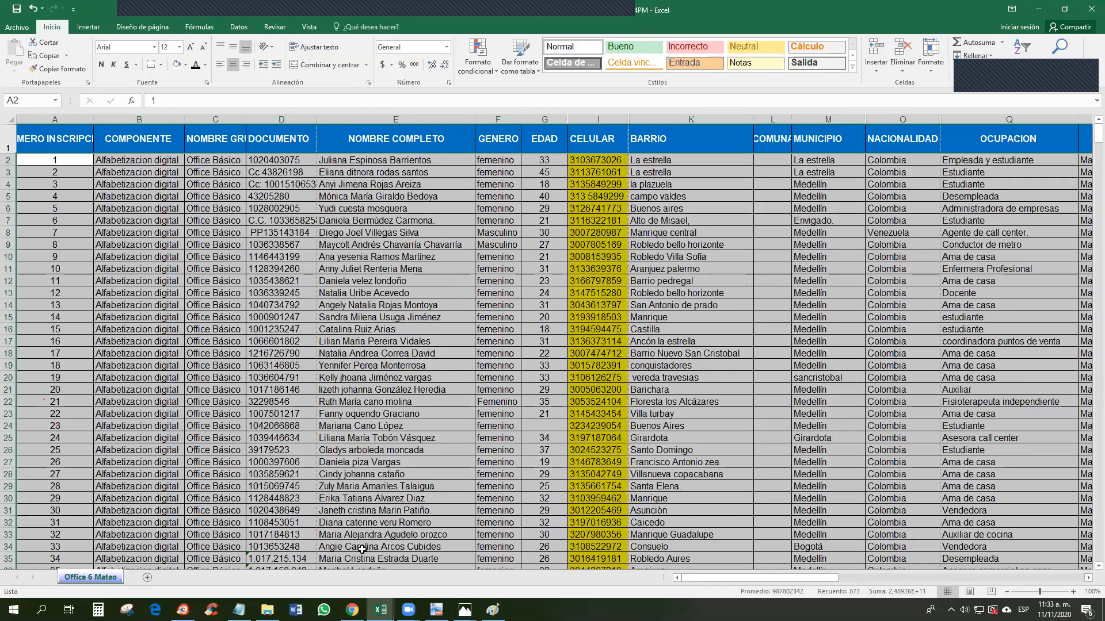
pyautogui.moveTo(797, 578); pyautogui.dragTo(907, 576)
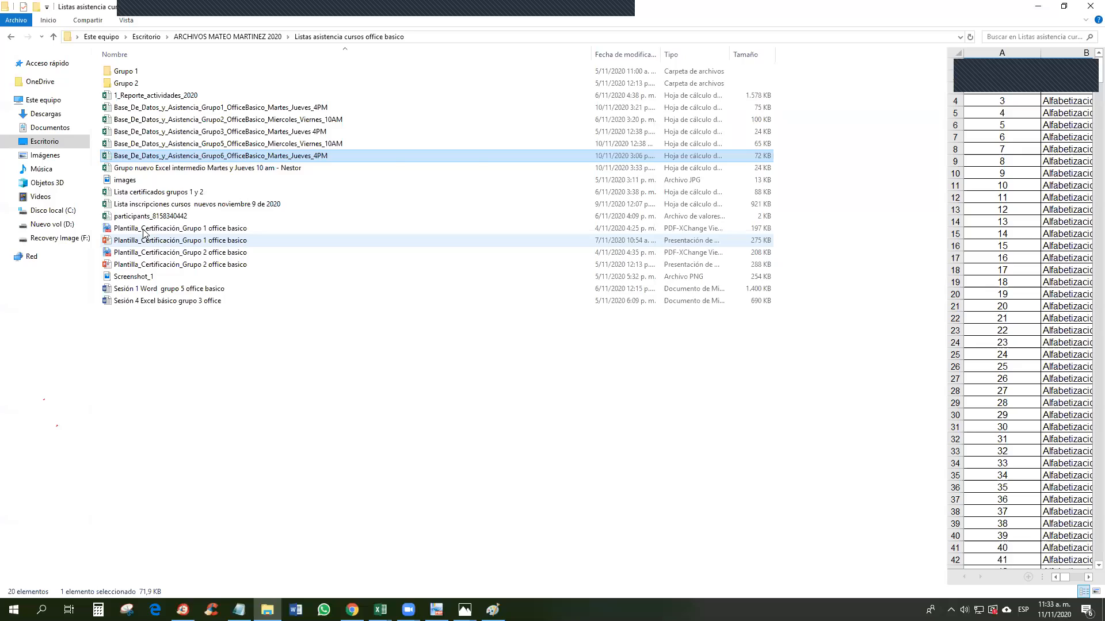
pyautogui.doubleClick(201, 144)
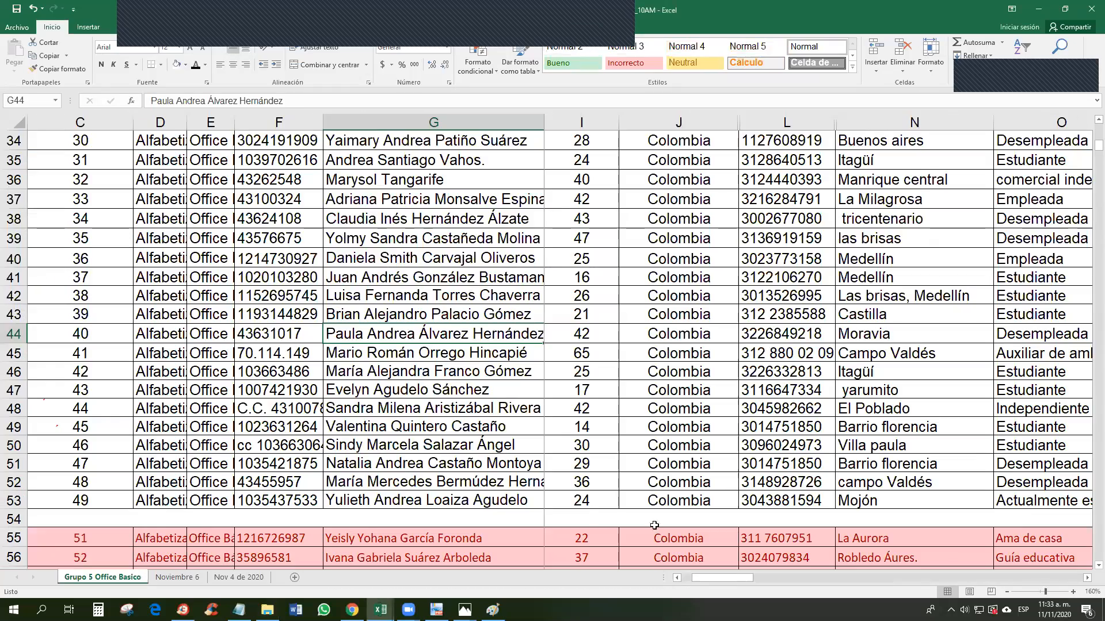
# Step: Fill the registration numbers 1 to 49 down column C
pyautogui.scroll(10, 685, 494)
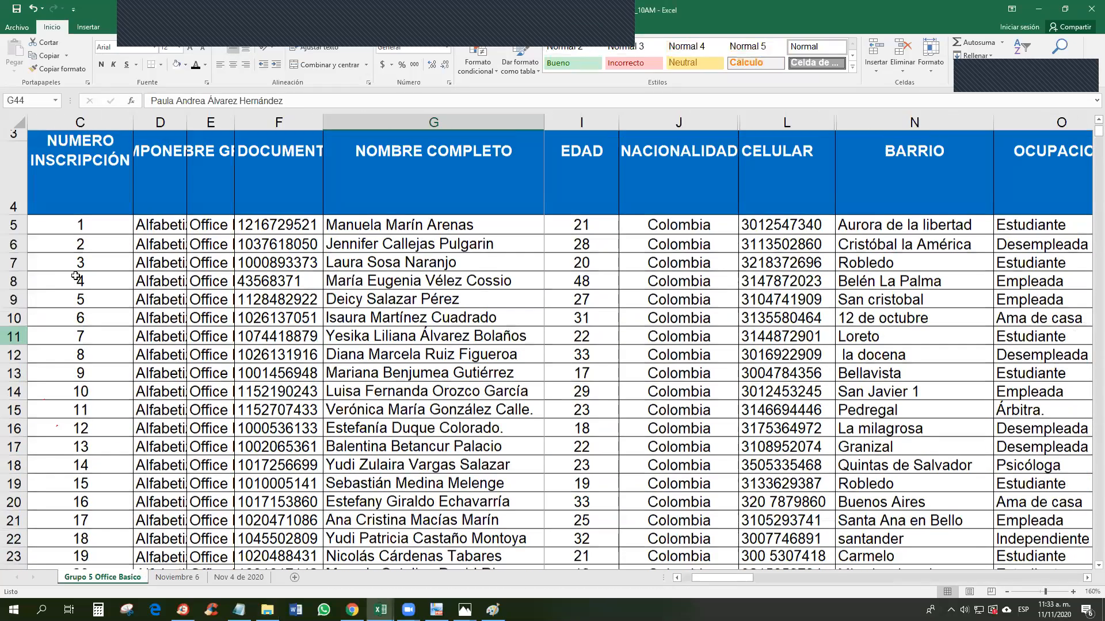
pyautogui.moveTo(79, 268); pyautogui.dragTo(78, 285)
pyautogui.moveTo(133, 296); pyautogui.dragTo(133, 544)
# Step: Number the pink rows C55:C58 as 50 to 53
pyautogui.scroll(-6, 82, 416)
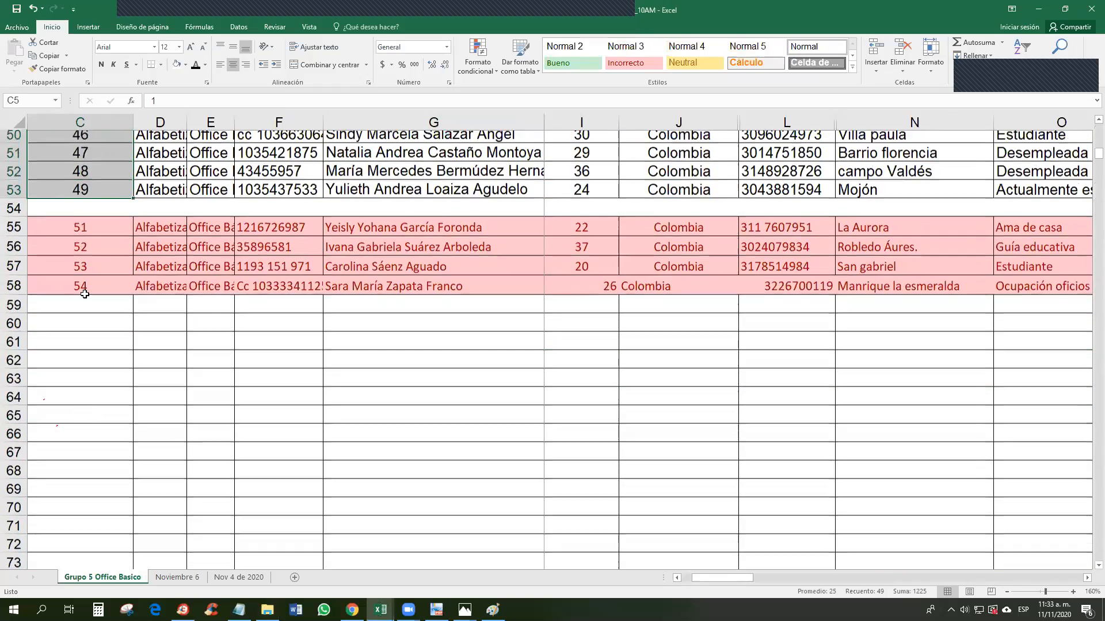
pyautogui.click(80, 233)
pyautogui.write('50')
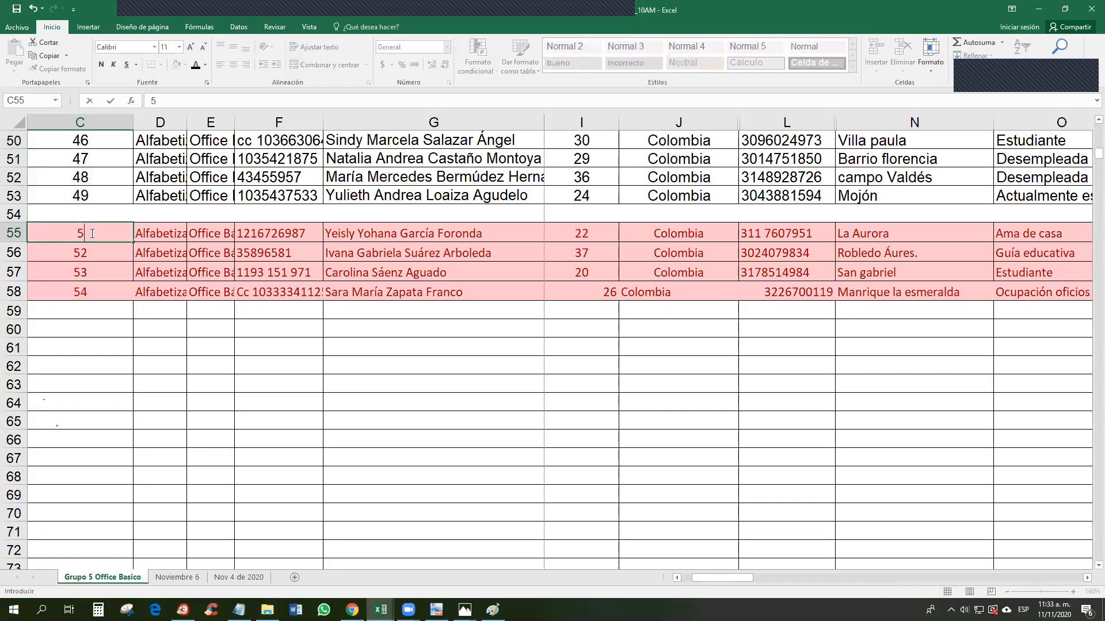
pyautogui.doubleClick(90, 249)
pyautogui.write('51')
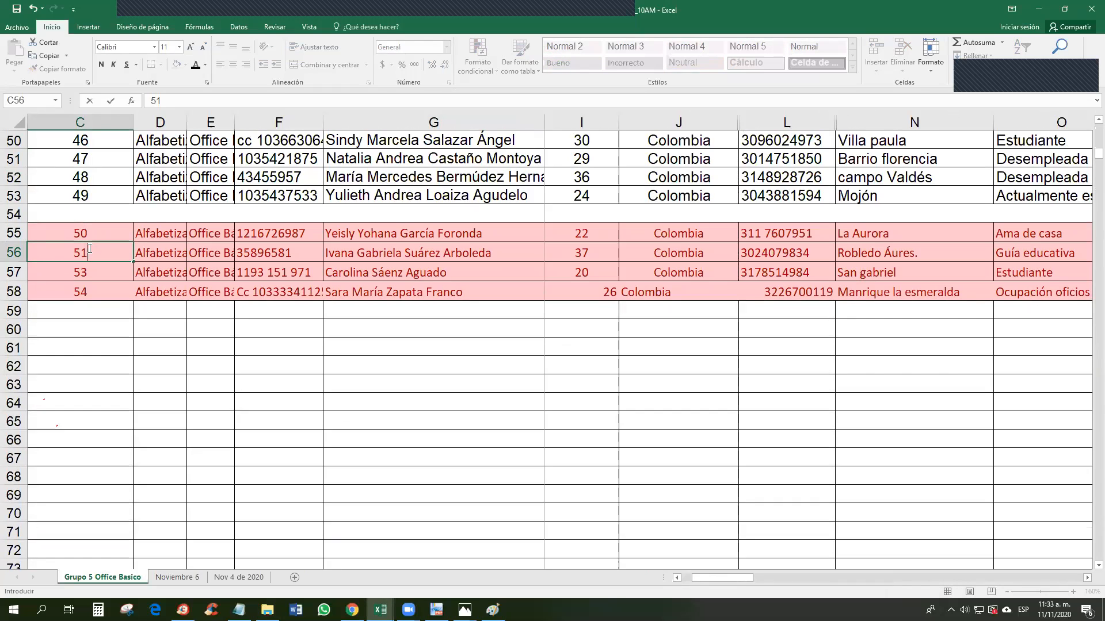
pyautogui.moveTo(93, 235); pyautogui.dragTo(133, 300)
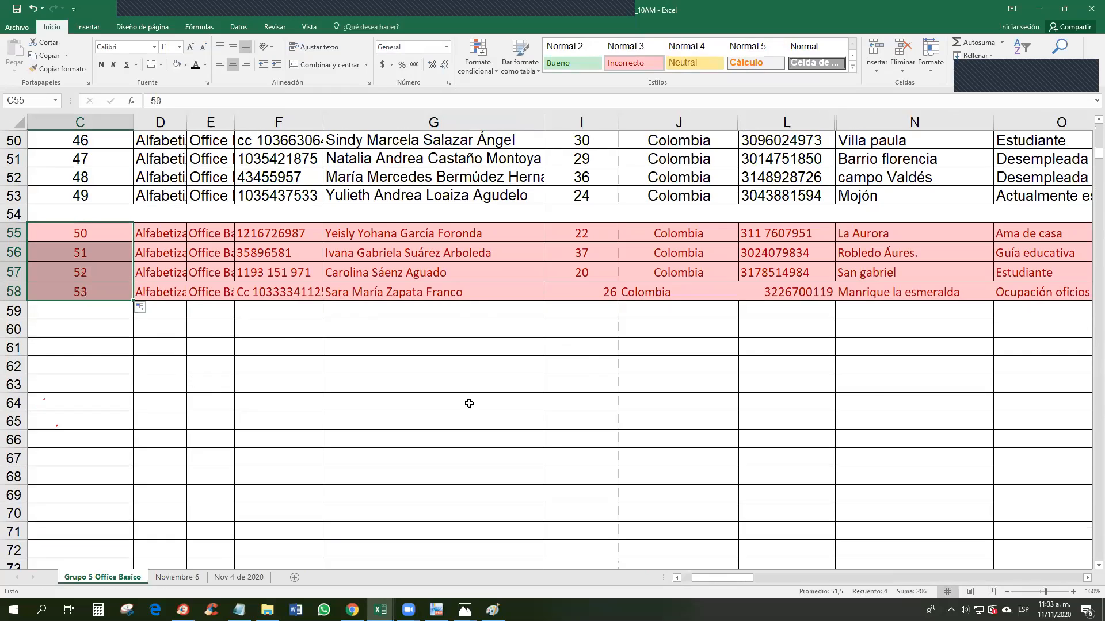
pyautogui.scroll(16, 551, 453)
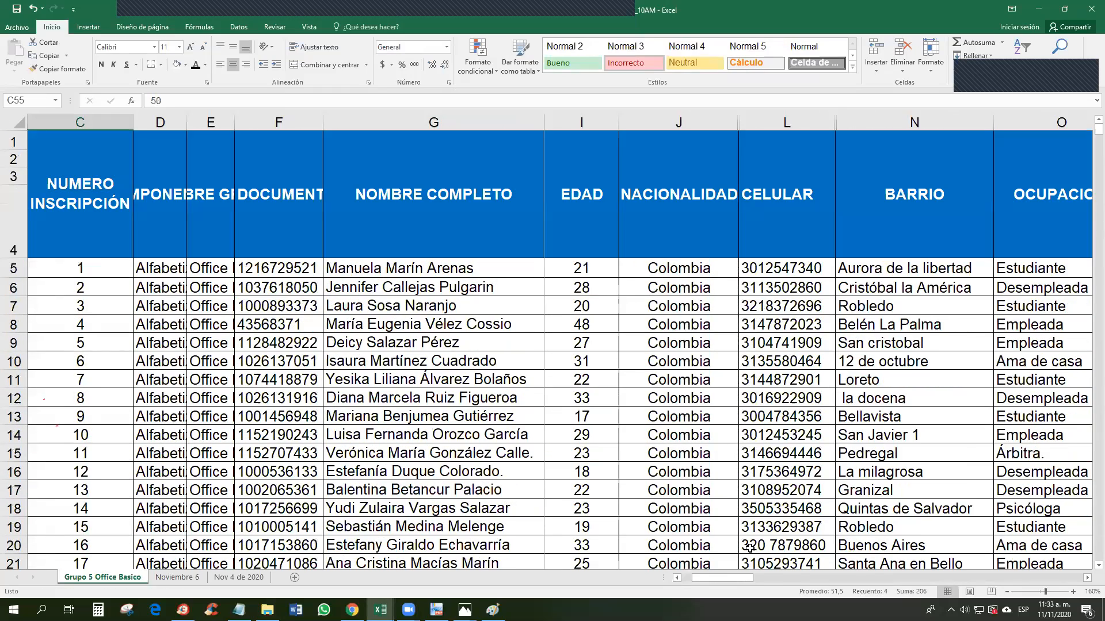
pyautogui.moveTo(722, 577); pyautogui.dragTo(654, 589)
pyautogui.click(65, 270)
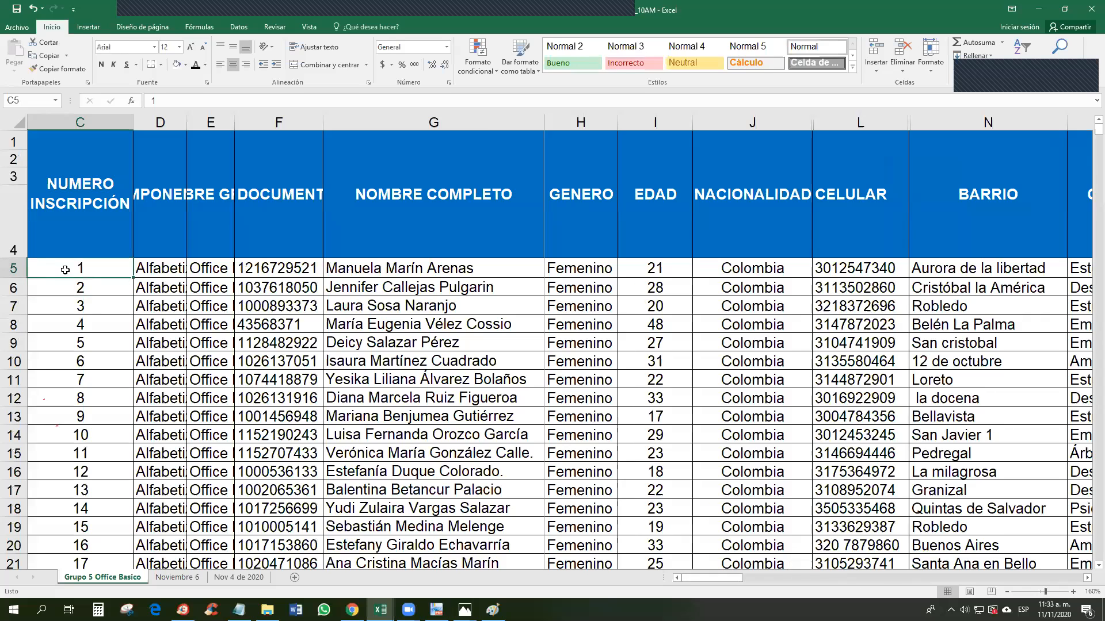
pyautogui.press('Right')
pyautogui.press('Right')
pyautogui.press('Right')
pyautogui.press('Right')
pyautogui.press('Right')
pyautogui.press('Right')
pyautogui.press('Right')
pyautogui.press('Right')
pyautogui.press('Right')
pyautogui.press('Right')
pyautogui.press('Right')
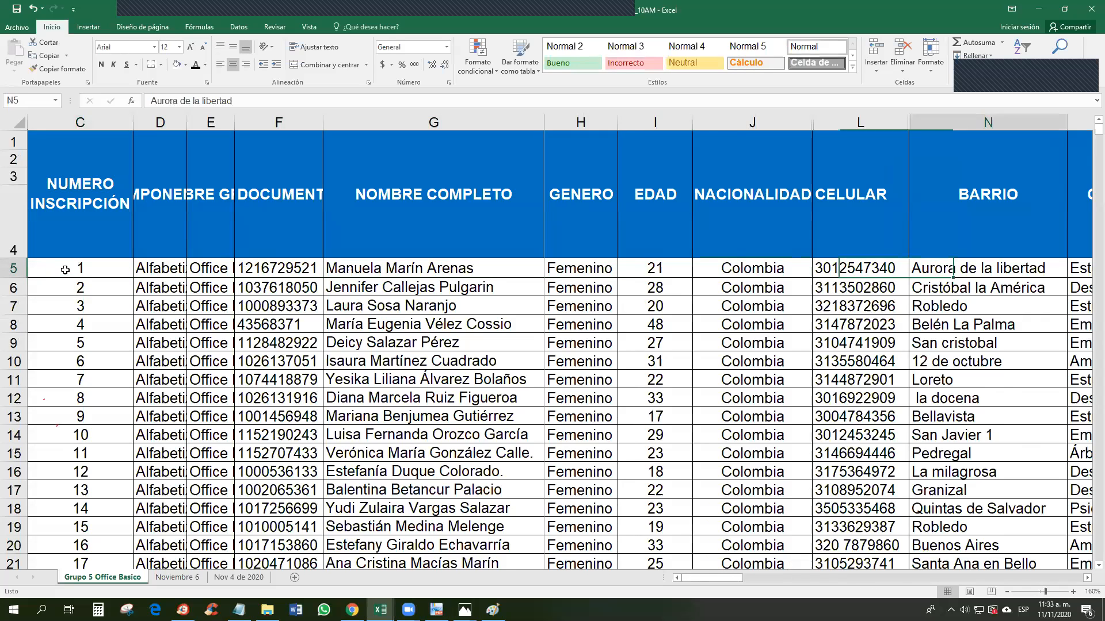
pyautogui.press('Right')
pyautogui.press('Right')
pyautogui.press('Right')
pyautogui.press('Right')
pyautogui.press('Right')
pyautogui.press('Right')
pyautogui.press('Right')
pyautogui.press('Right')
pyautogui.press('Right')
pyautogui.press('Right')
pyautogui.press('Right')
pyautogui.press('Right')
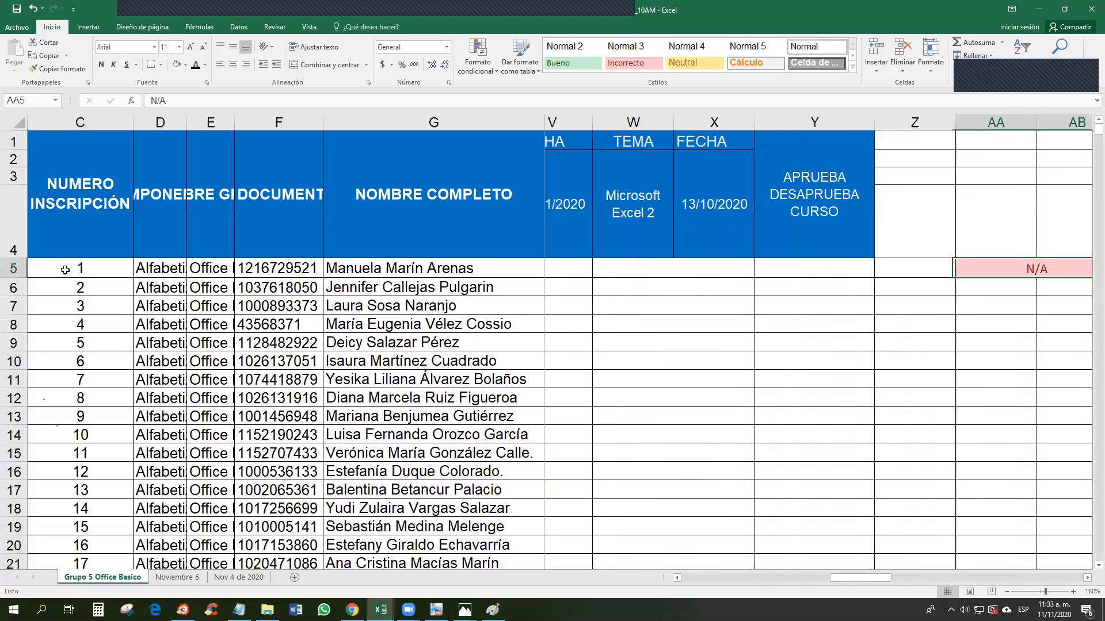
pyautogui.moveTo(853, 583); pyautogui.dragTo(685, 581)
pyautogui.click(558, 128)
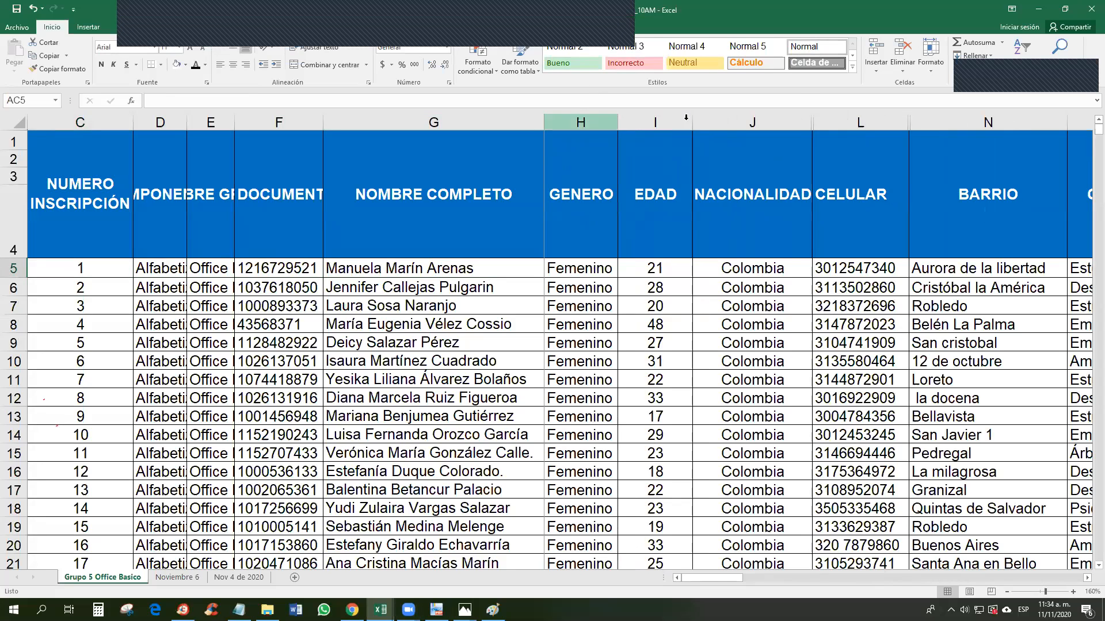
pyautogui.moveTo(705, 579); pyautogui.dragTo(795, 588)
pyautogui.moveTo(380, 610)
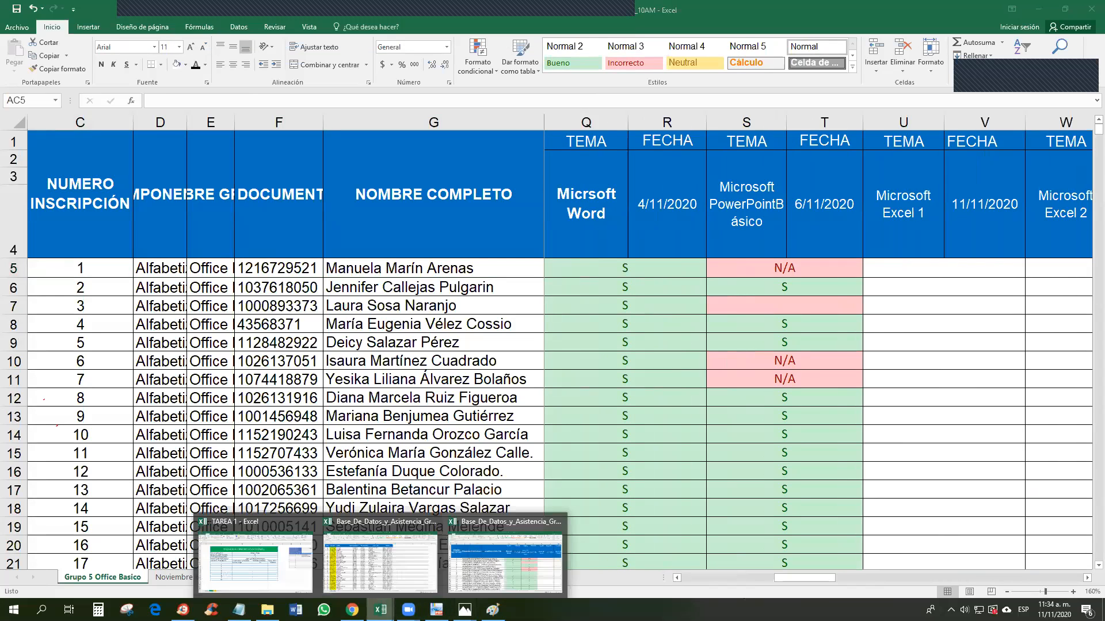
# Step: On the TAREA 1 workbook, freeze the panes at column D
pyautogui.click(262, 568)
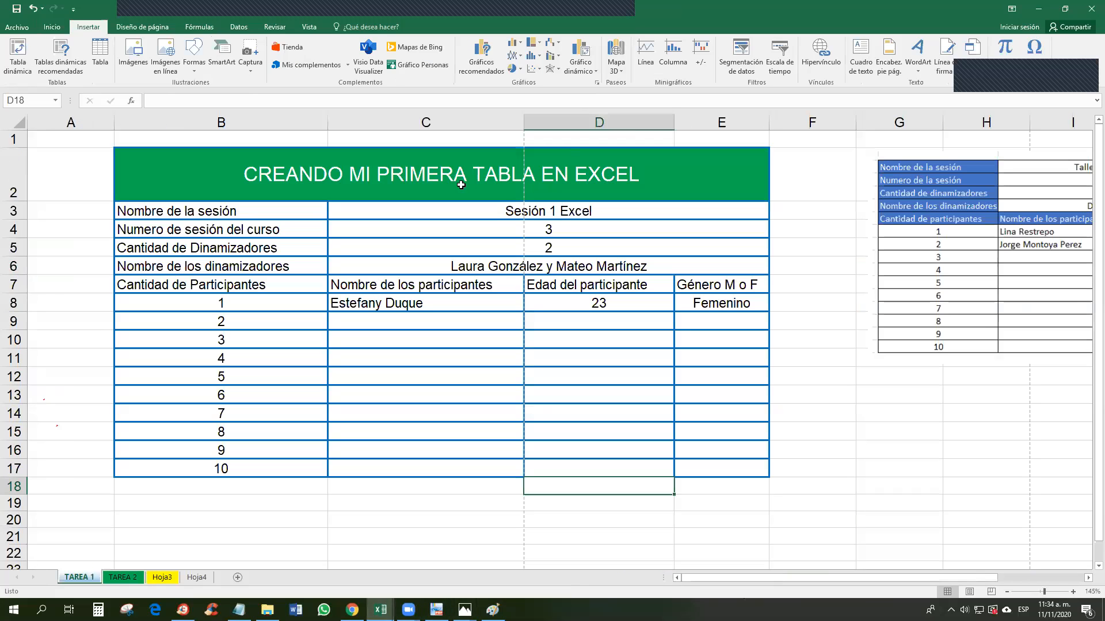
pyautogui.click(574, 117)
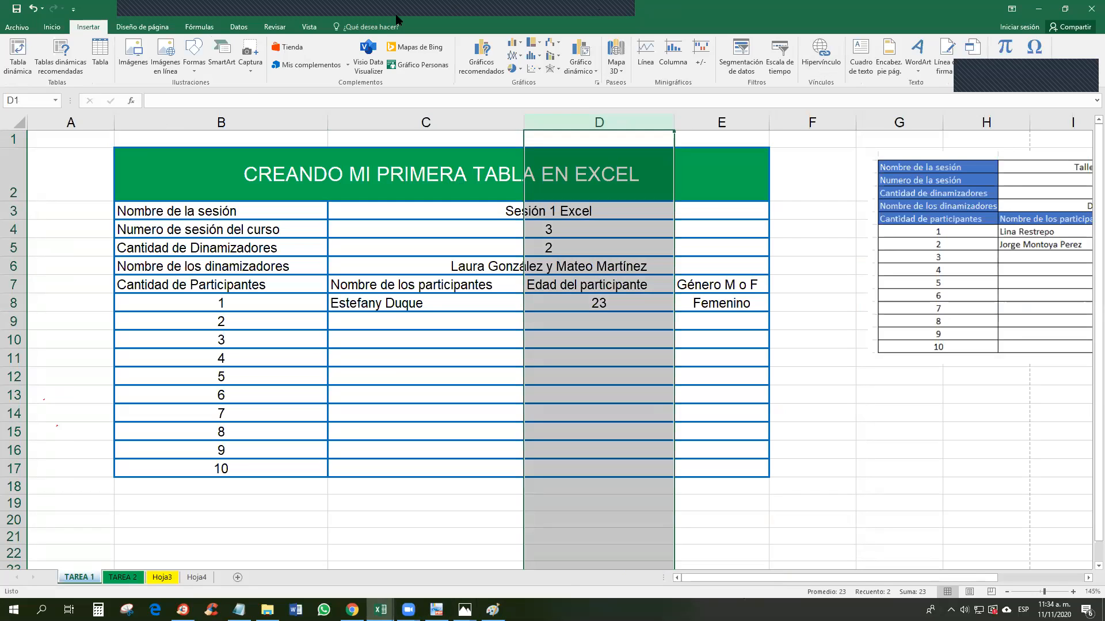
pyautogui.click(309, 27)
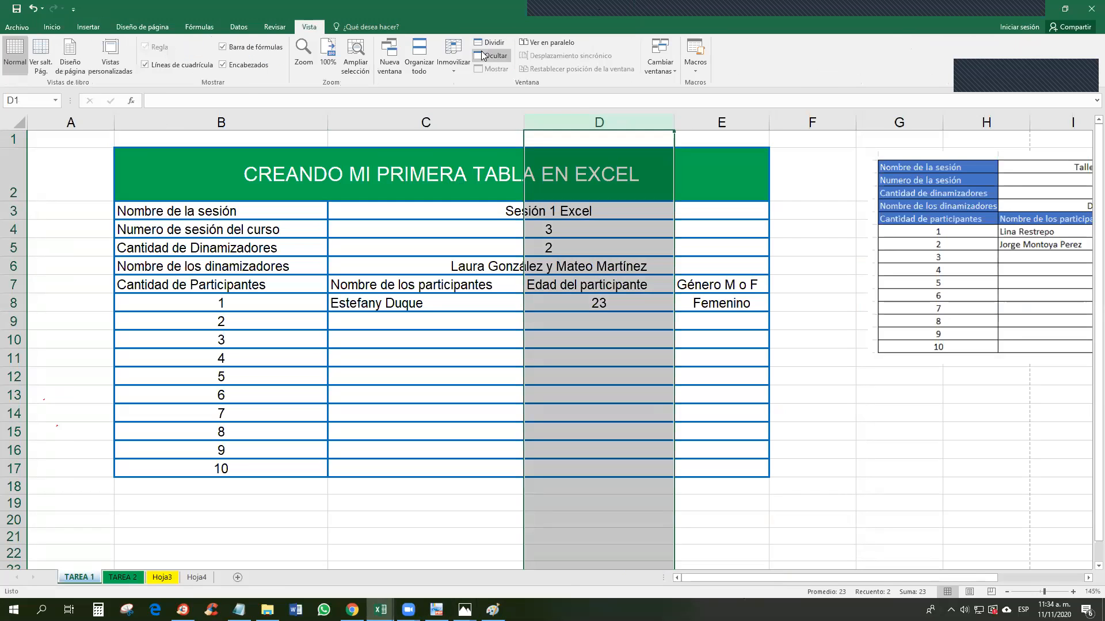
pyautogui.click(452, 52)
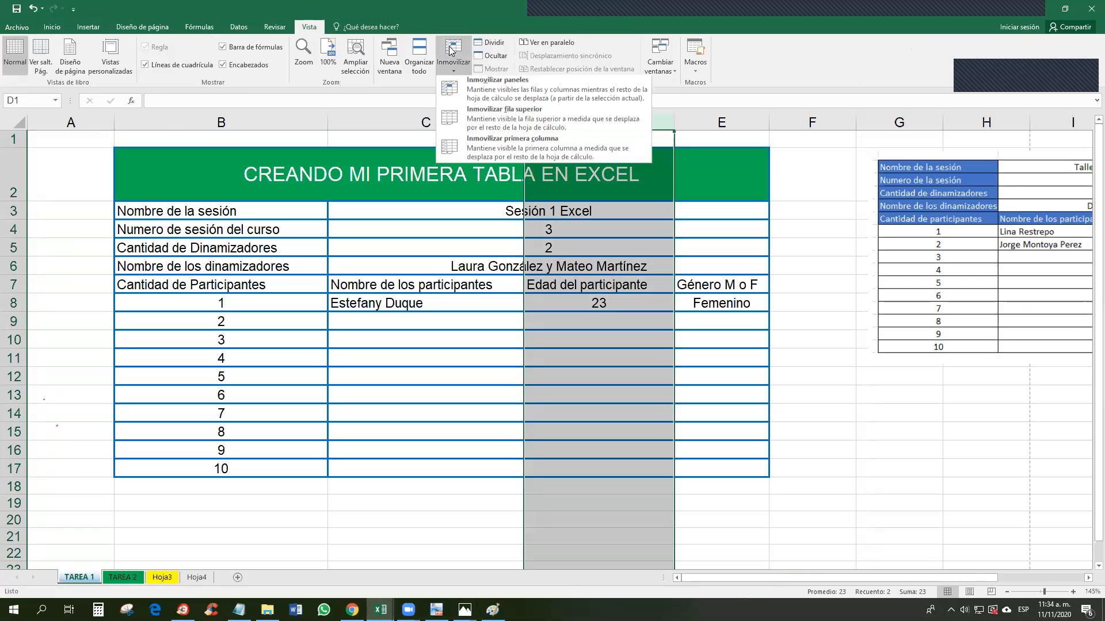
pyautogui.click(526, 93)
pyautogui.moveTo(803, 581); pyautogui.dragTo(758, 563)
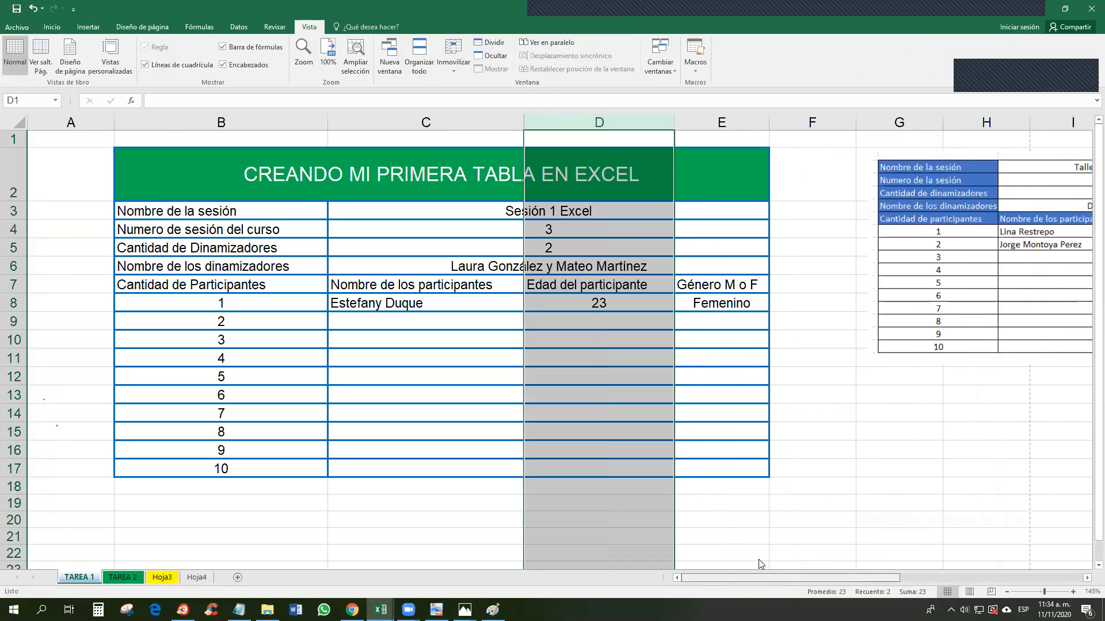
# Step: Unfreeze the panes with Movilizar paneles and clear the column D selection
pyautogui.click(448, 74)
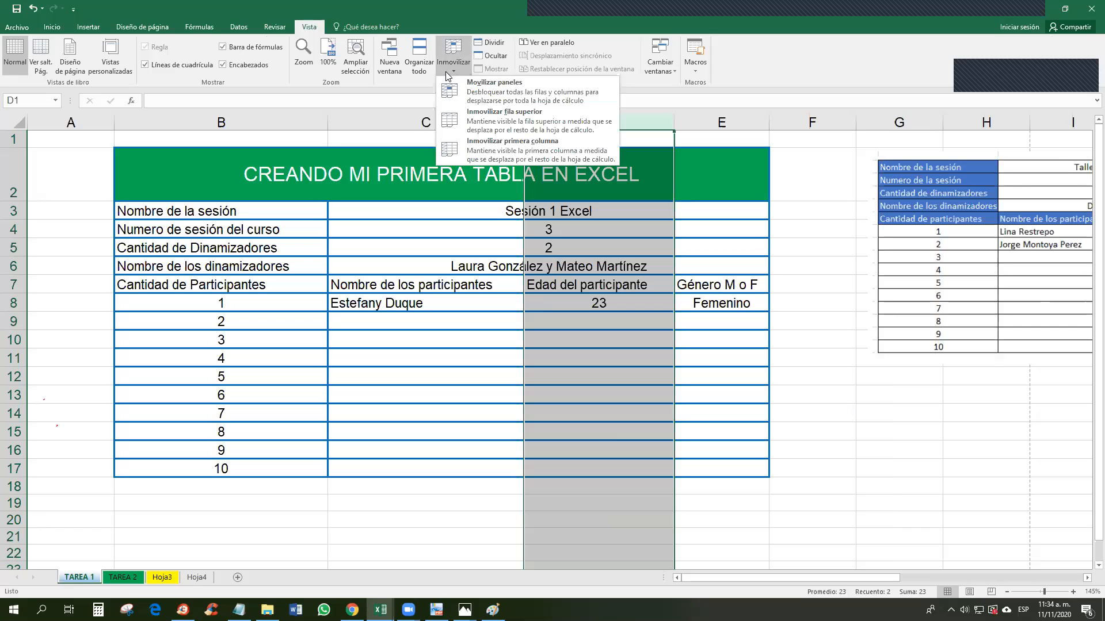
pyautogui.click(477, 94)
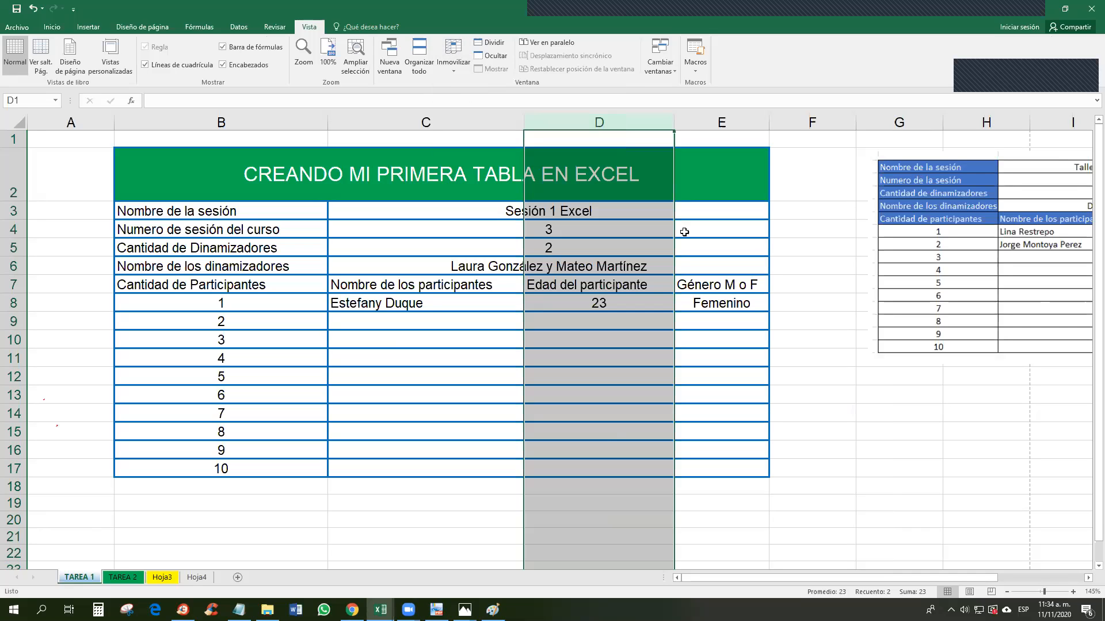
pyautogui.moveTo(782, 579)
pyautogui.mouseDown()
pyautogui.moveTo(844, 579)
pyautogui.moveTo(770, 579)
pyautogui.mouseUp()
pyautogui.click(472, 556)
pyautogui.moveTo(380, 610)
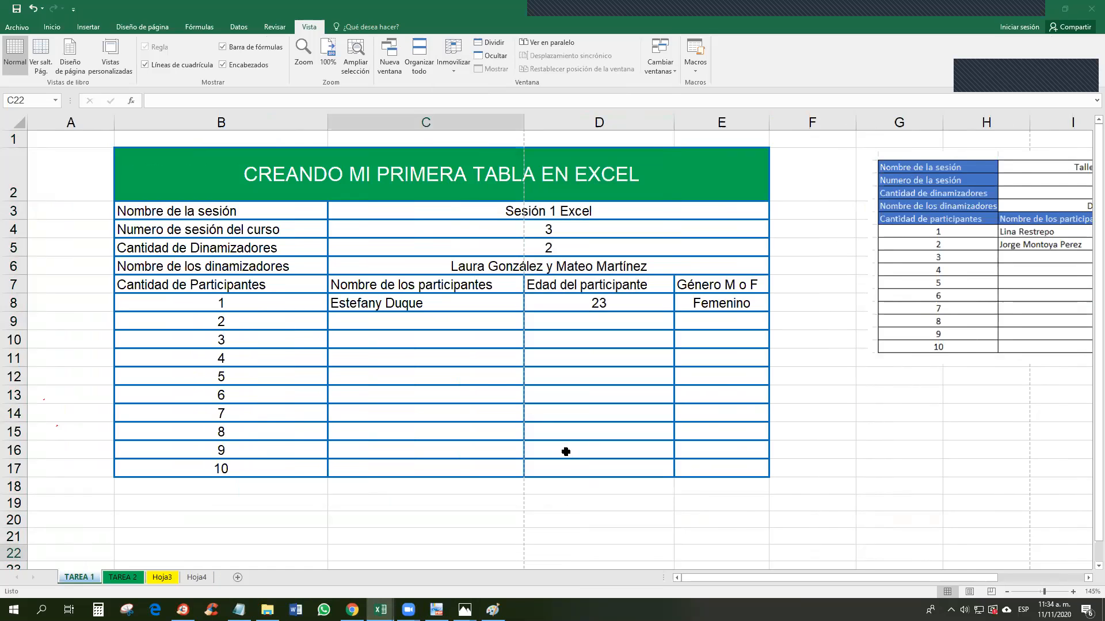
pyautogui.click(611, 485)
pyautogui.click(694, 488)
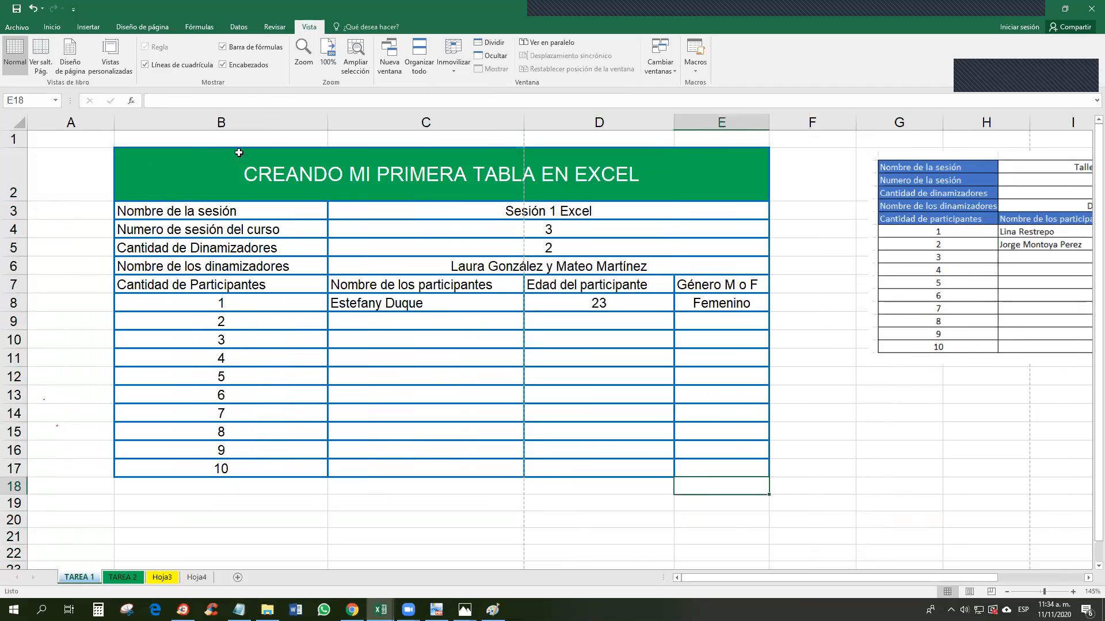
pyautogui.click(232, 181)
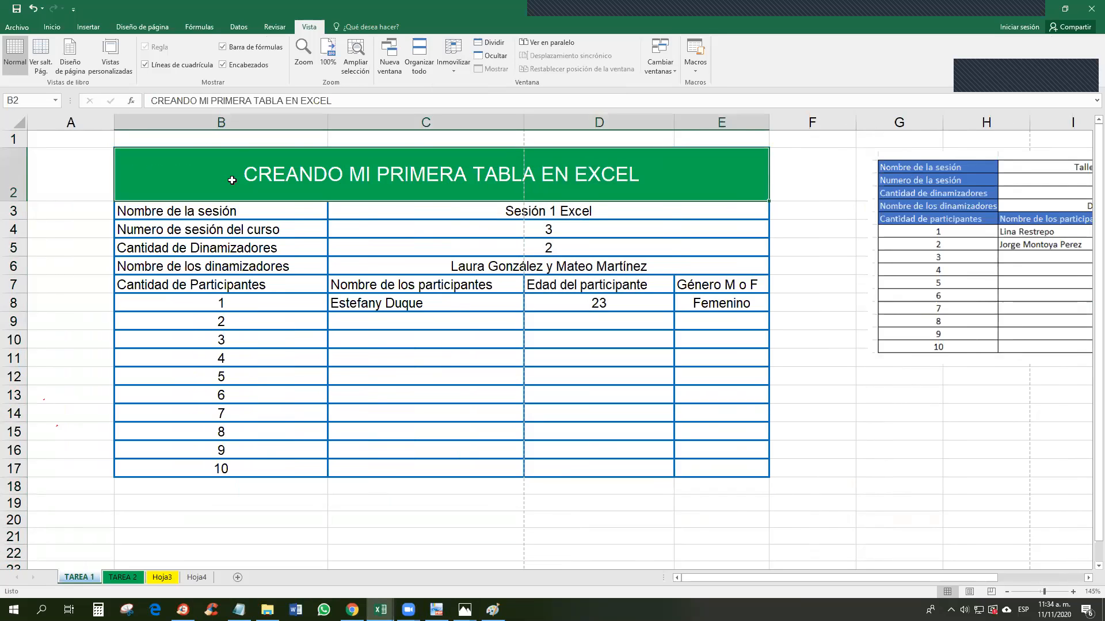
pyautogui.moveTo(248, 172); pyautogui.dragTo(325, 455)
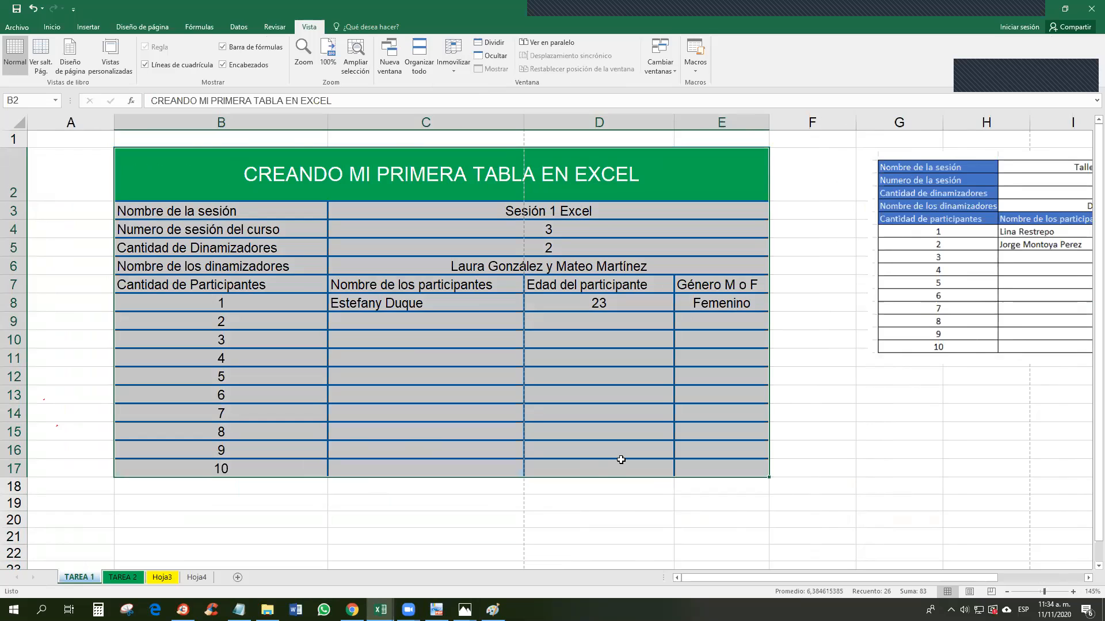
pyautogui.click(642, 517)
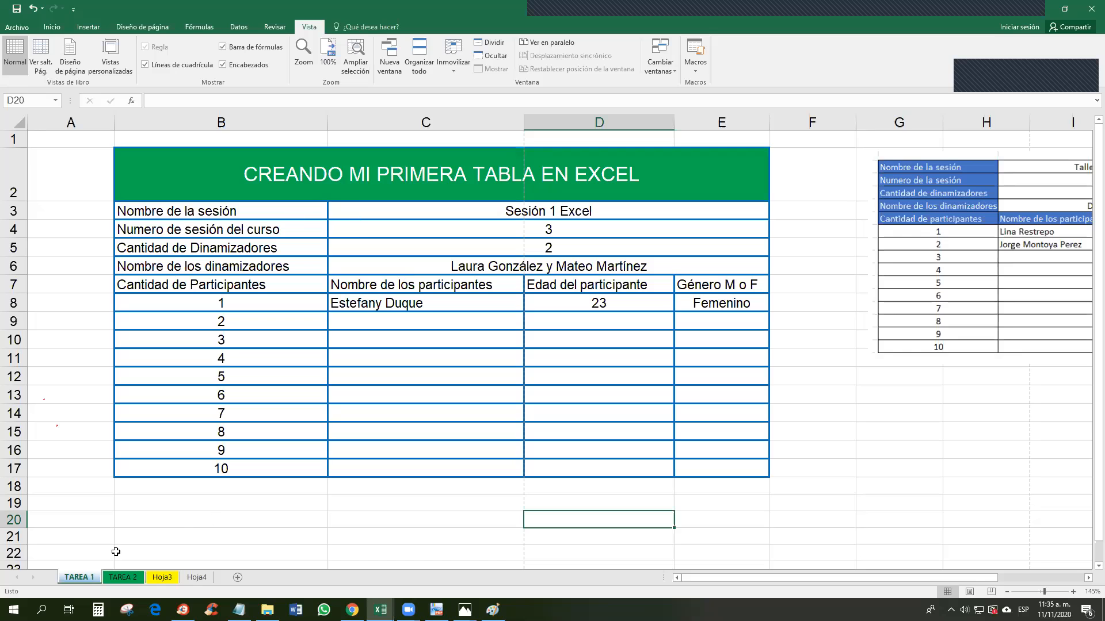
pyautogui.click(121, 578)
pyautogui.click(79, 578)
pyautogui.click(123, 578)
pyautogui.click(160, 578)
pyautogui.click(79, 578)
pyautogui.click(123, 577)
pyautogui.click(167, 579)
pyautogui.click(76, 578)
pyautogui.click(121, 578)
pyautogui.click(162, 577)
pyautogui.click(79, 578)
pyautogui.click(121, 578)
pyautogui.click(161, 578)
pyautogui.click(196, 578)
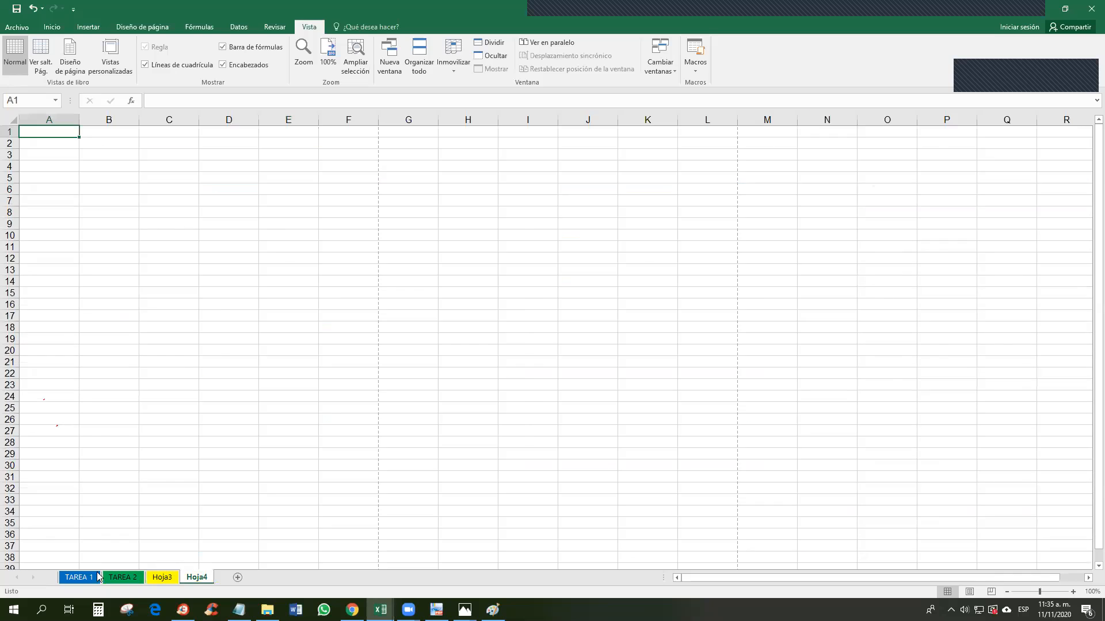
pyautogui.click(78, 578)
pyautogui.click(132, 577)
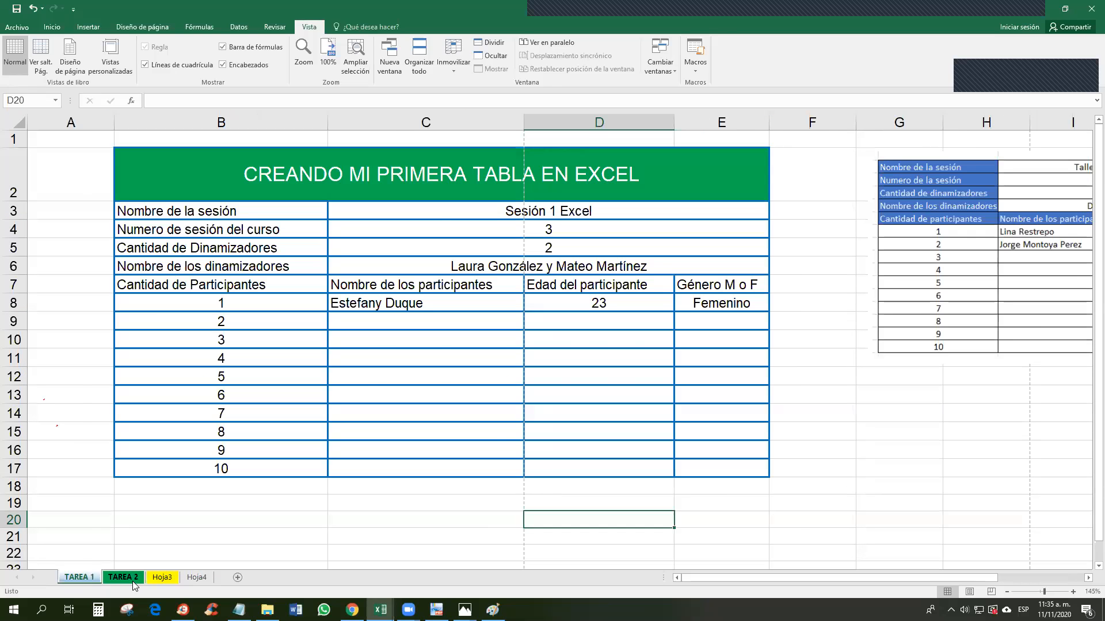
pyautogui.click(161, 578)
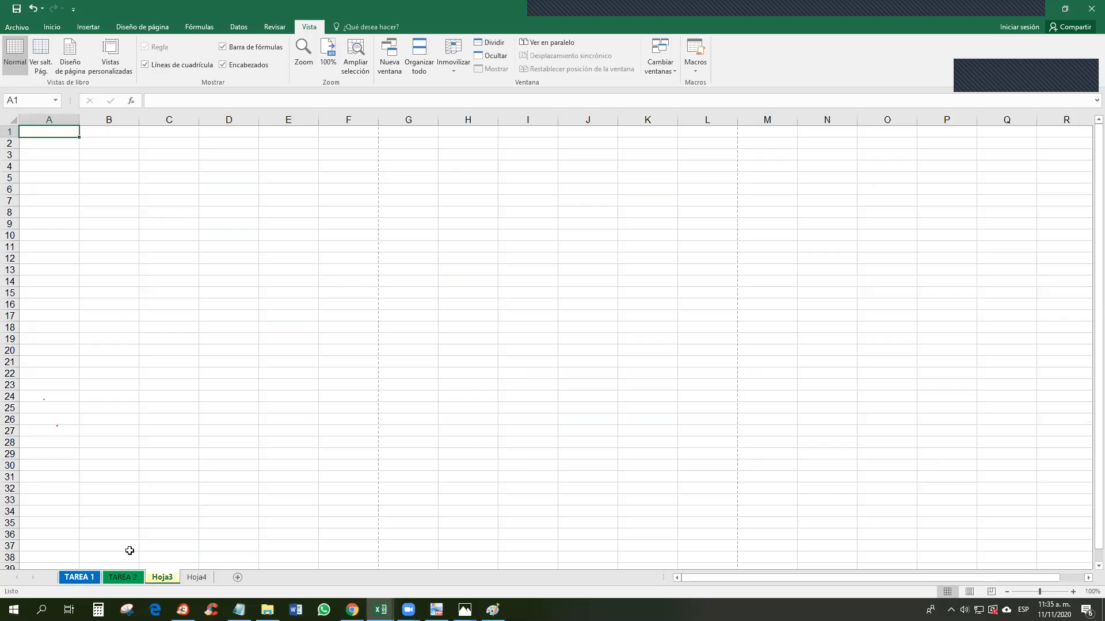
pyautogui.click(100, 577)
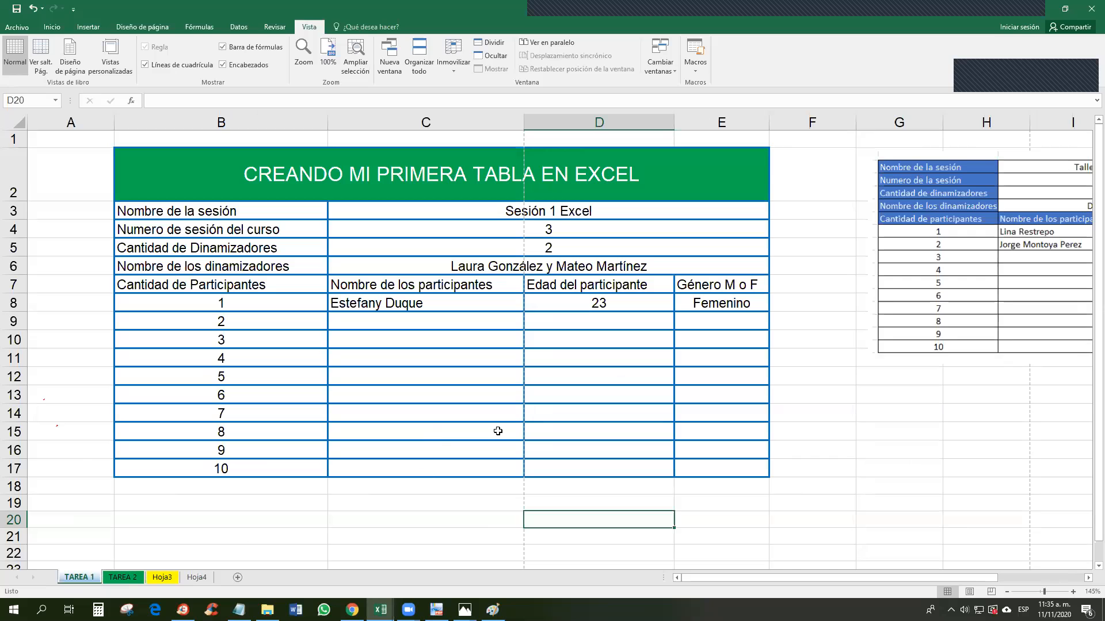
pyautogui.moveTo(891, 580); pyautogui.dragTo(853, 574)
pyautogui.click(784, 469)
pyautogui.click(797, 486)
pyautogui.click(832, 508)
pyautogui.moveTo(830, 484); pyautogui.dragTo(829, 502)
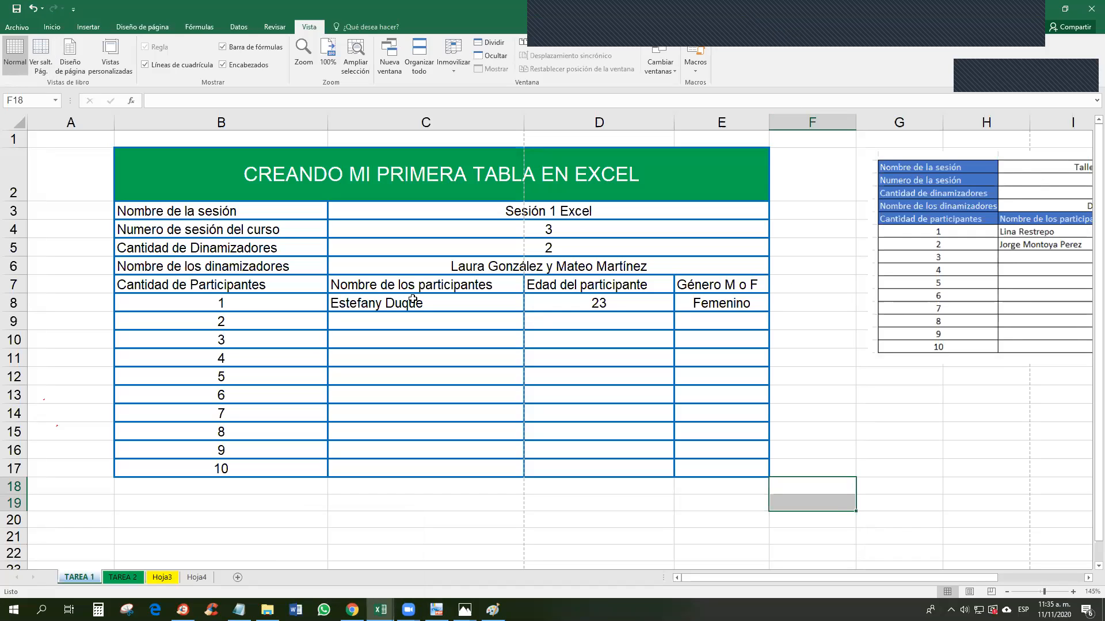
pyautogui.moveTo(190, 284); pyautogui.dragTo(742, 284)
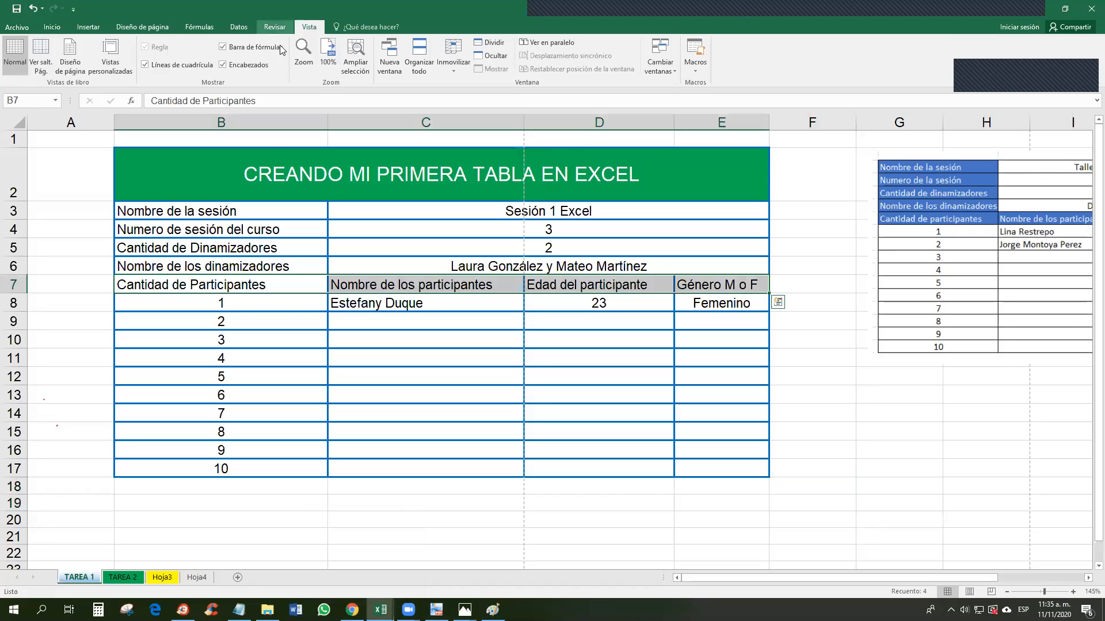
# Step: Fill the header row B7:E7 and the label cells B3:B7 green using Color de relleno
pyautogui.click(52, 27)
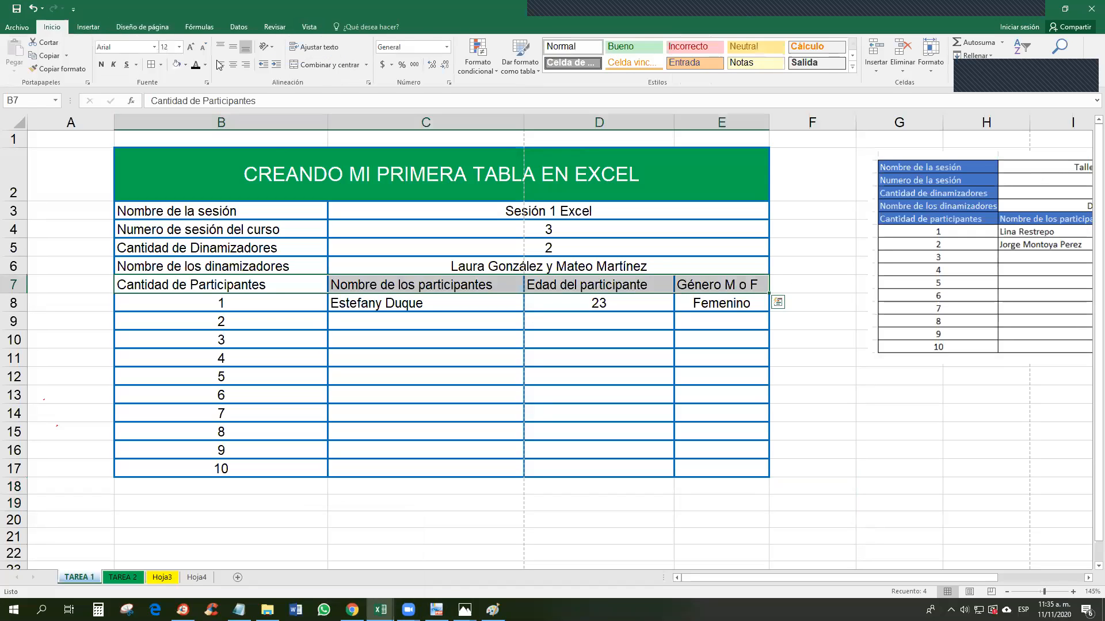
pyautogui.click(28, 28)
pyautogui.click(32, 29)
pyautogui.click(185, 66)
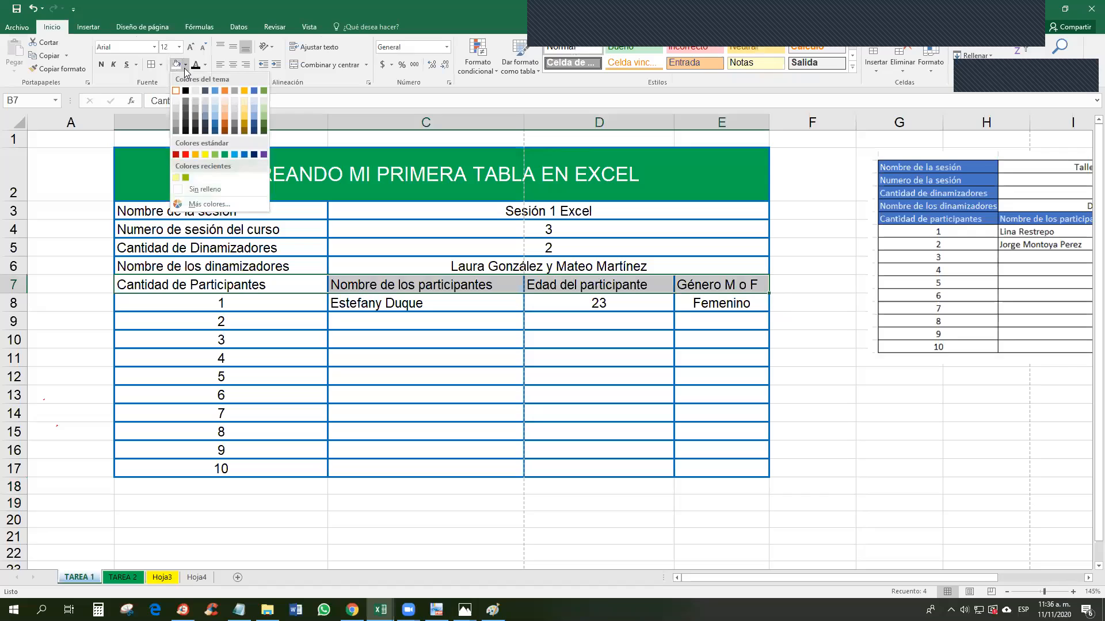
pyautogui.click(224, 154)
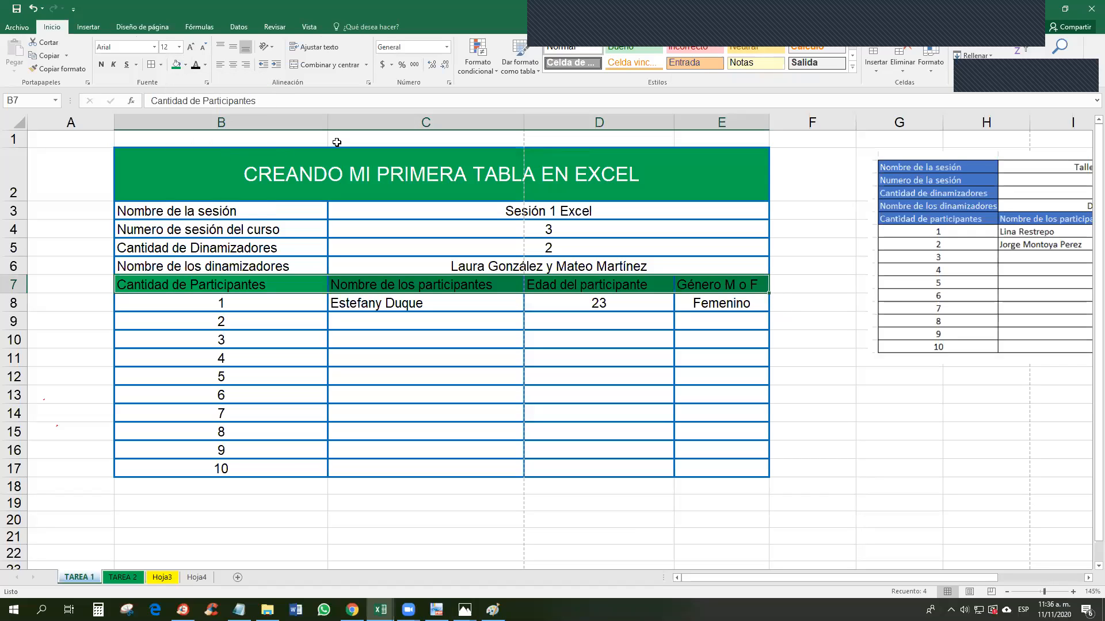
pyautogui.moveTo(285, 210); pyautogui.dragTo(285, 285)
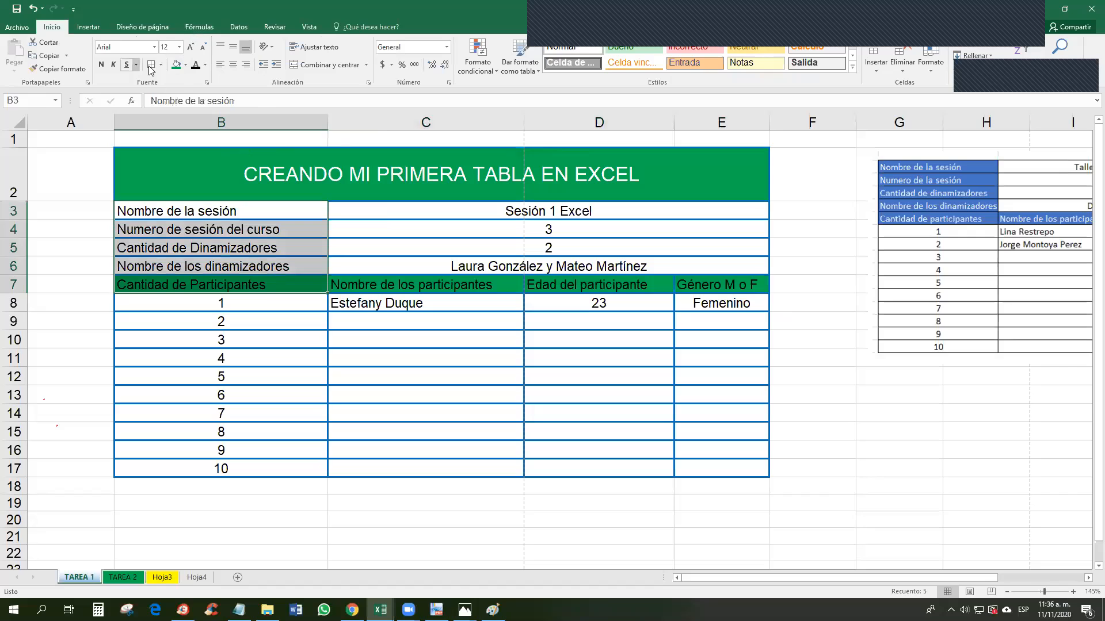
pyautogui.click(176, 64)
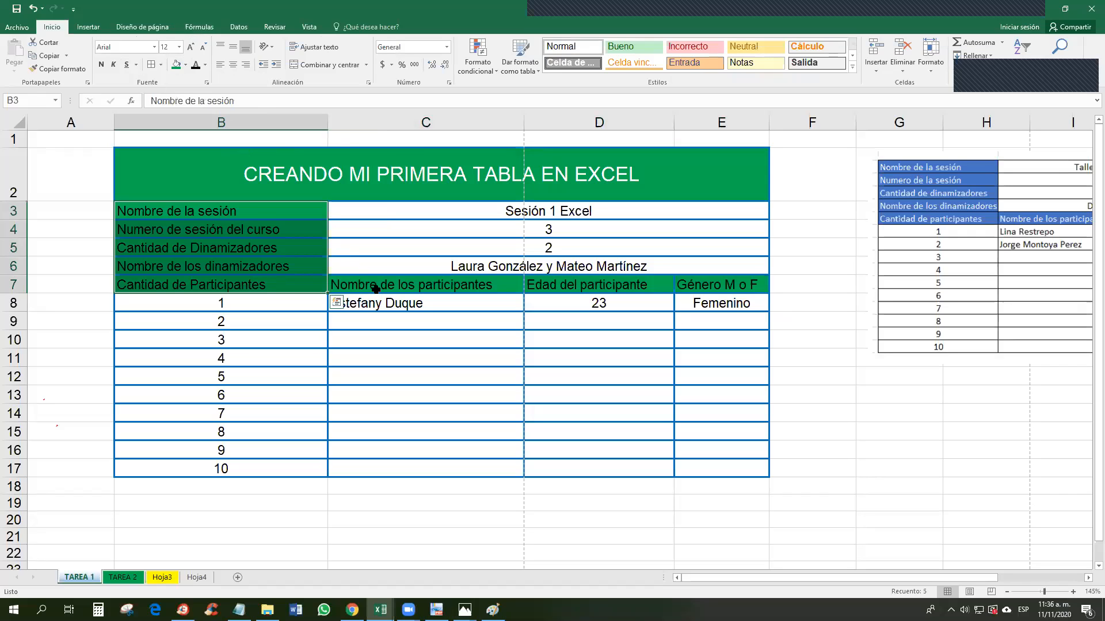
# Step: Make the text of labels B3:B7 and headers C7:E7 white
pyautogui.click(259, 210)
pyautogui.click(205, 65)
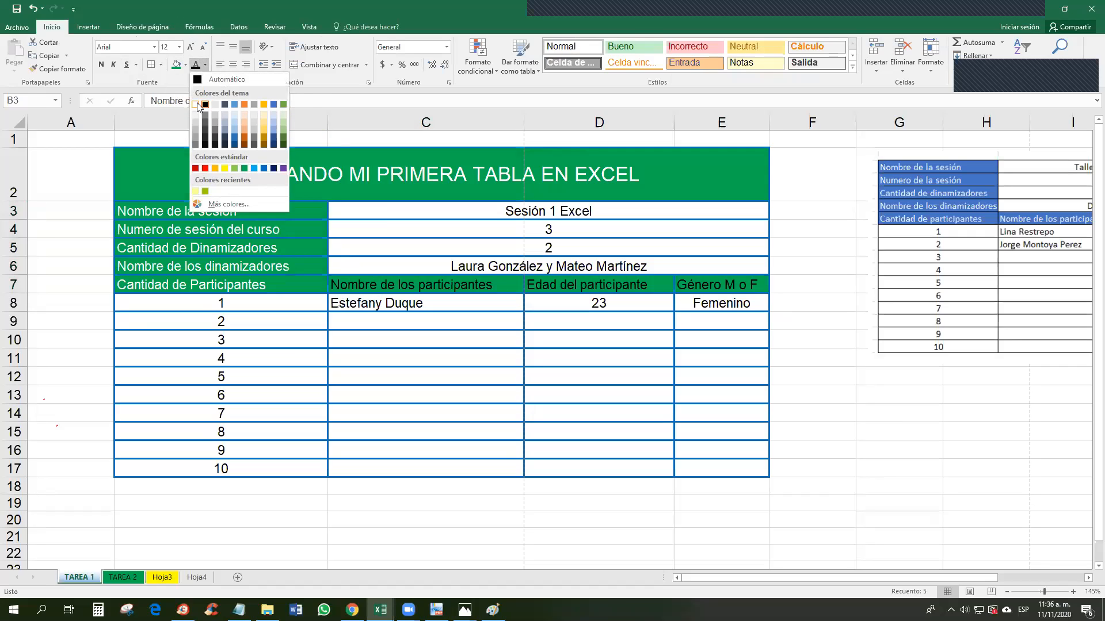
pyautogui.click(204, 104)
pyautogui.moveTo(415, 283); pyautogui.dragTo(699, 287)
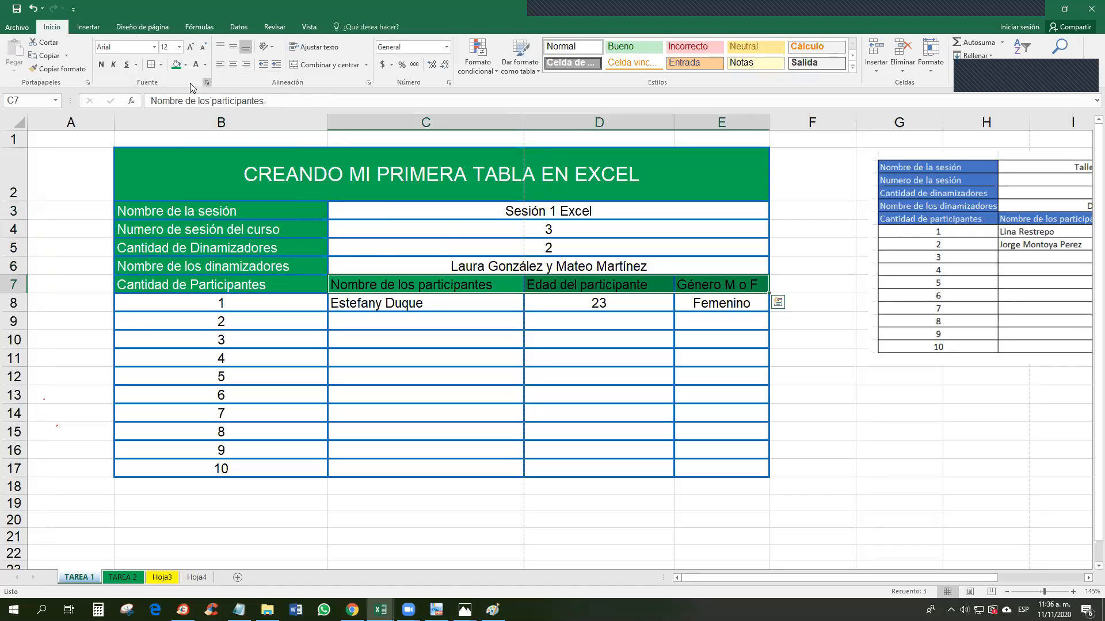
pyautogui.click(196, 64)
pyautogui.click(547, 397)
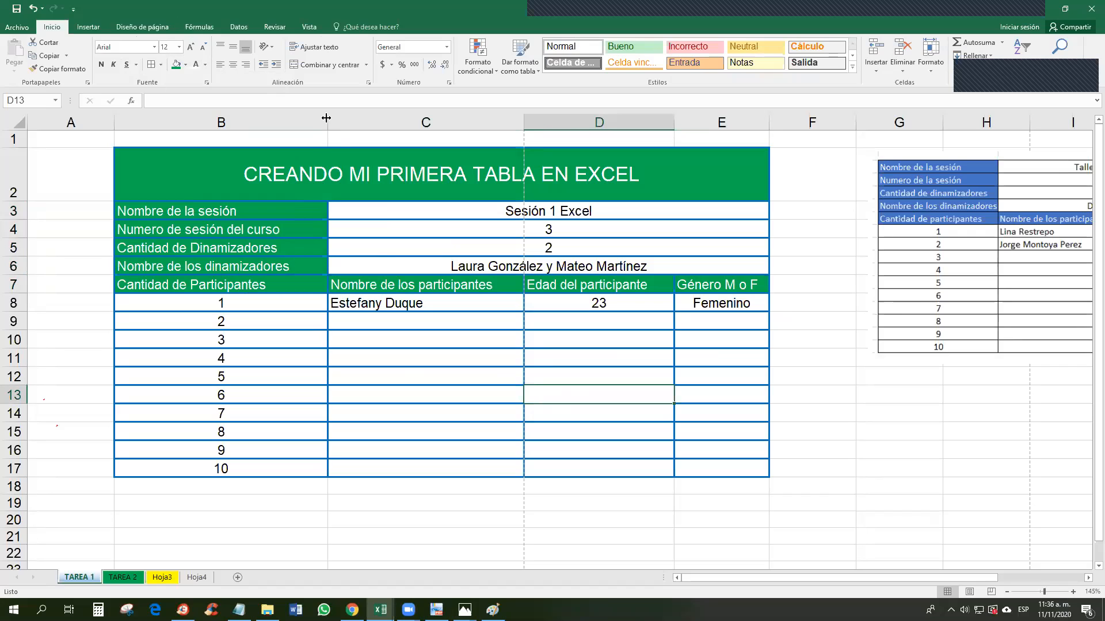
# Step: Left-align the label text in B3:B7
pyautogui.moveTo(265, 213); pyautogui.dragTo(265, 283)
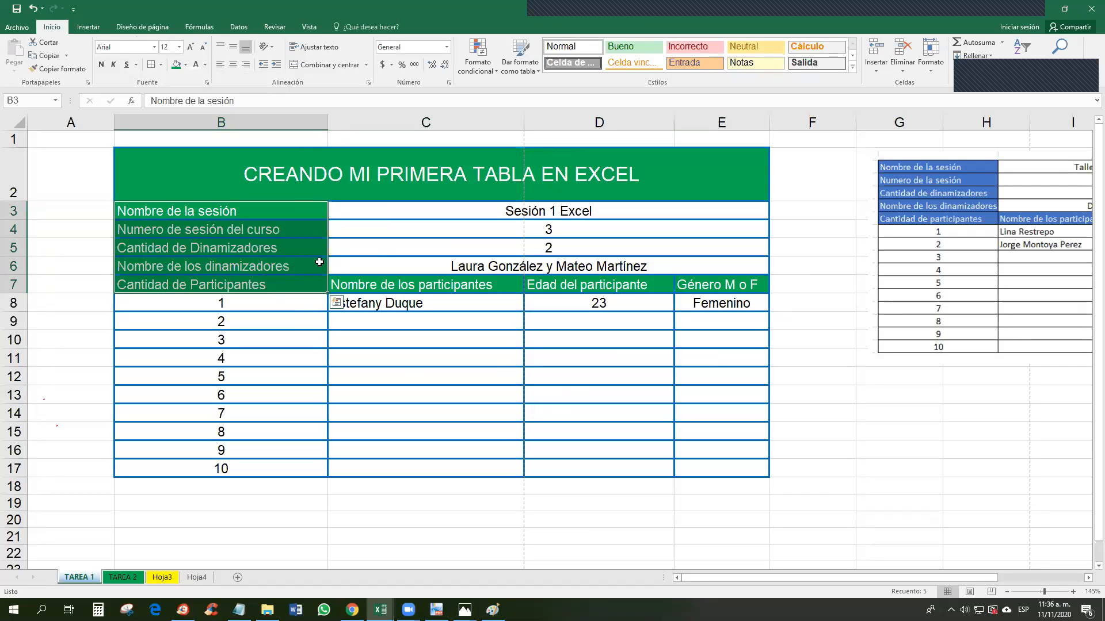
pyautogui.click(273, 215)
pyautogui.moveTo(273, 214); pyautogui.dragTo(273, 284)
pyautogui.moveTo(277, 209); pyautogui.dragTo(319, 284)
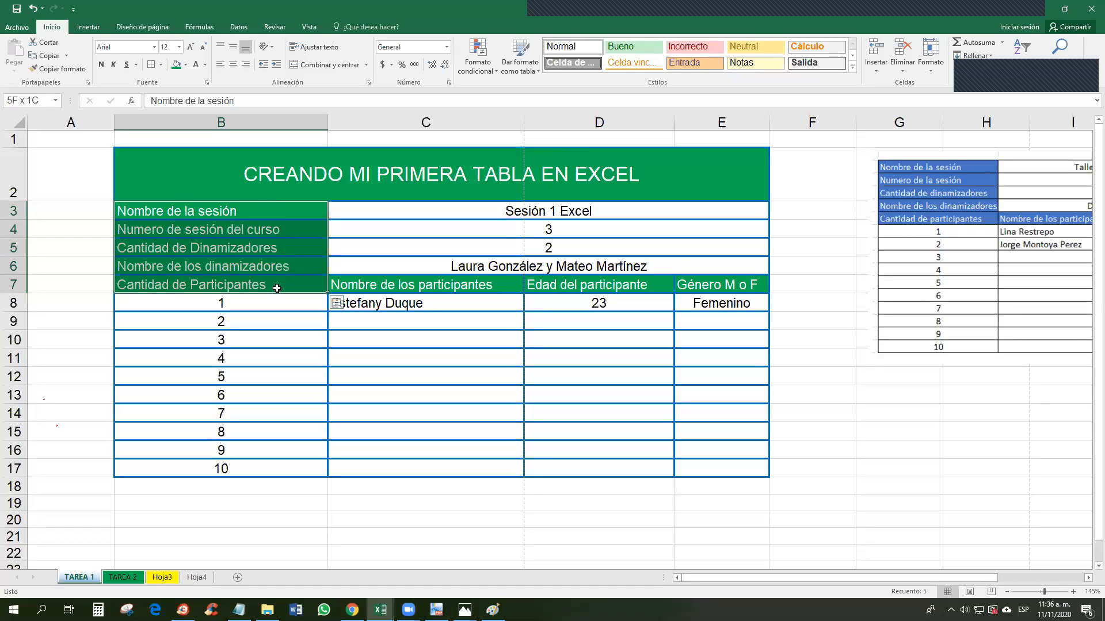
pyautogui.click(234, 65)
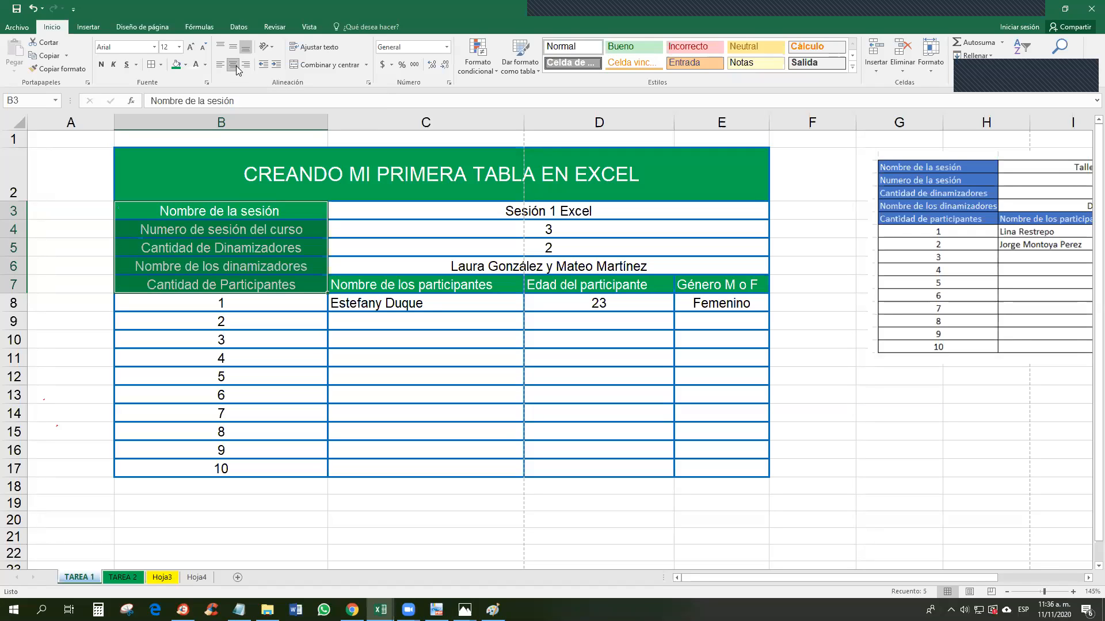
pyautogui.click(219, 65)
pyautogui.click(233, 65)
pyautogui.click(220, 65)
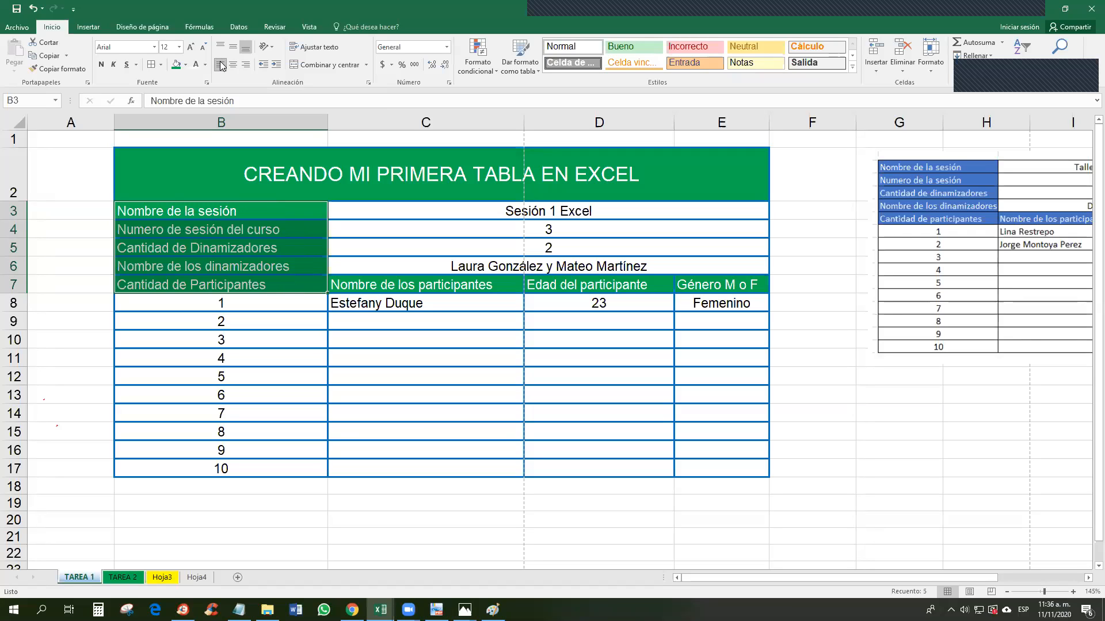
pyautogui.click(258, 305)
pyautogui.moveTo(259, 305)
pyautogui.mouseDown()
pyautogui.moveTo(265, 315)
pyautogui.moveTo(254, 314)
pyautogui.mouseUp()
# Step: Try alignment changes and merging B8:B27 on the participant numbers, then undo the merge
pyautogui.click(253, 343)
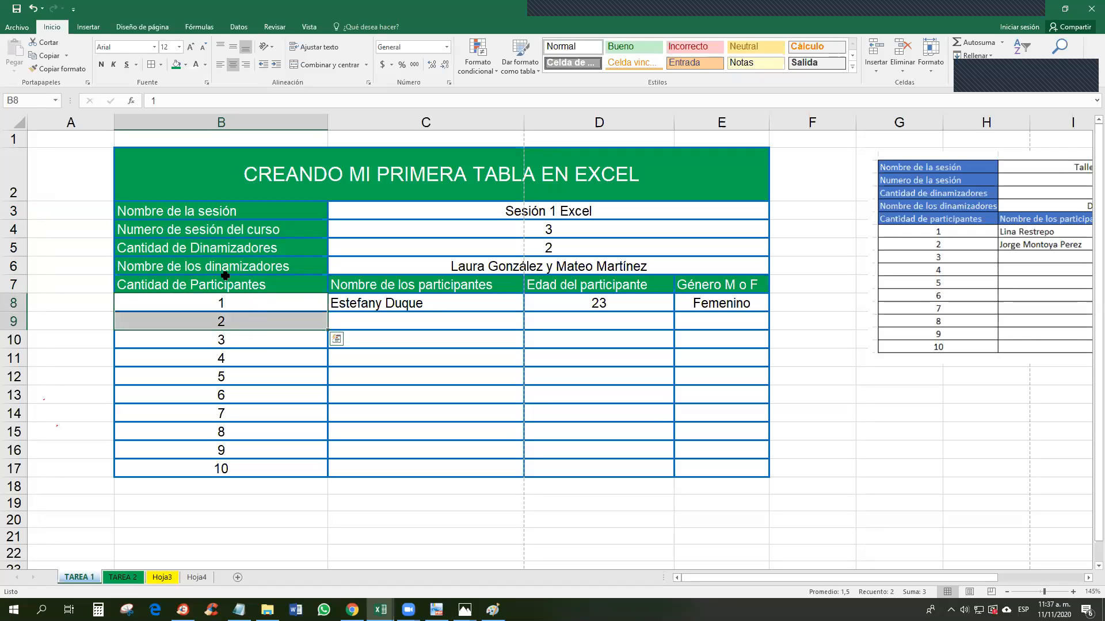
pyautogui.click(233, 67)
pyautogui.click(223, 69)
pyautogui.click(233, 66)
pyautogui.moveTo(327, 330)
pyautogui.mouseDown()
pyautogui.moveTo(326, 362)
pyautogui.moveTo(322, 329)
pyautogui.mouseUp()
pyautogui.click(273, 306)
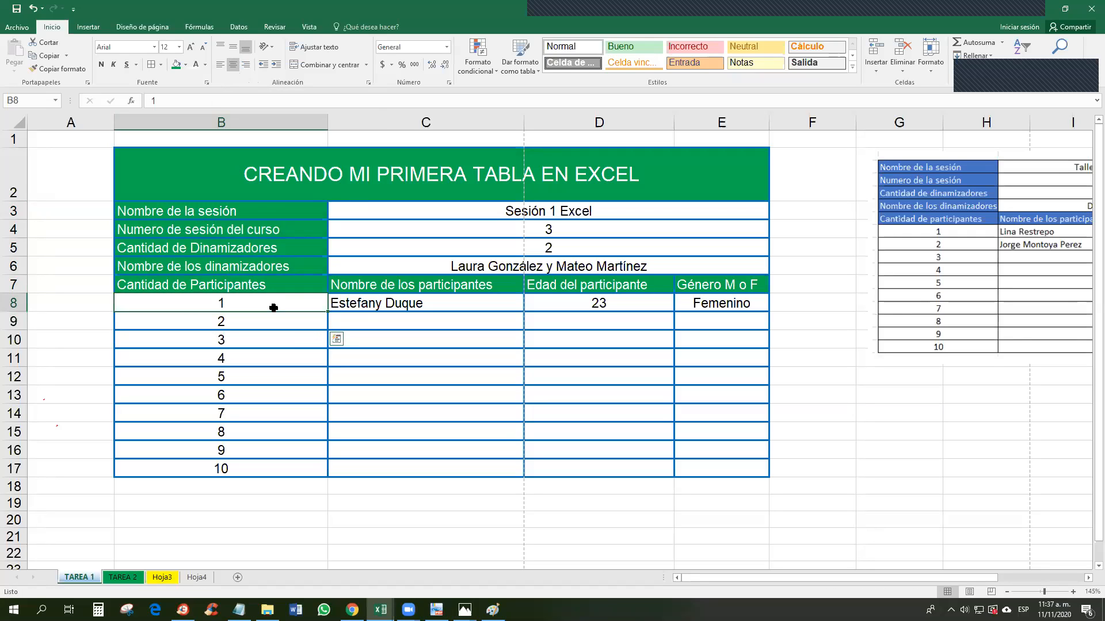
pyautogui.moveTo(273, 307); pyautogui.dragTo(320, 515)
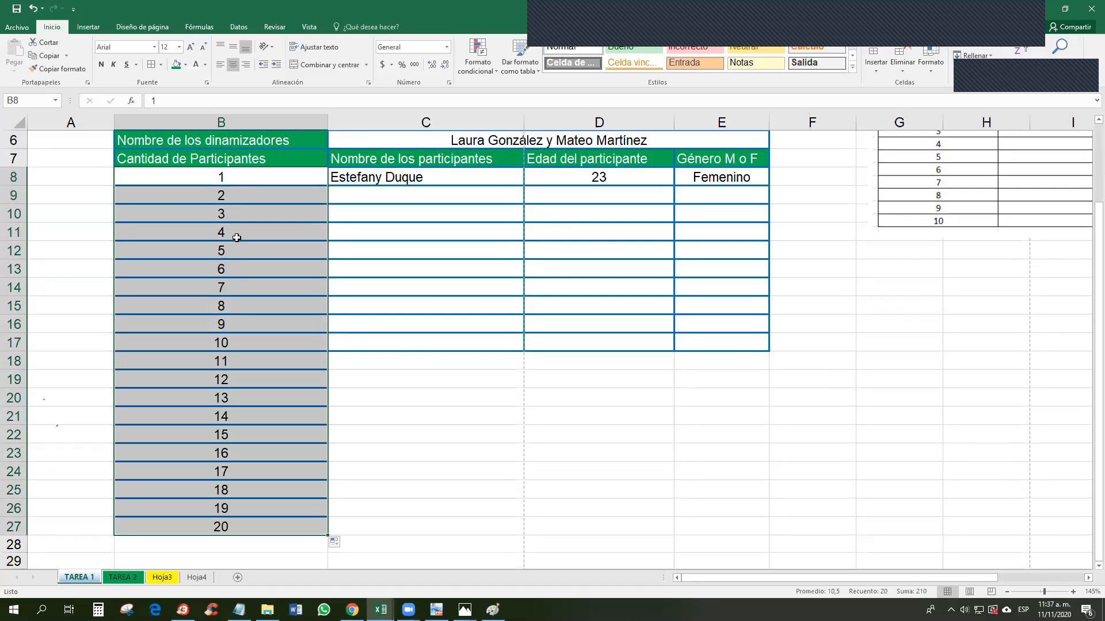
pyautogui.click(329, 67)
pyautogui.click(539, 348)
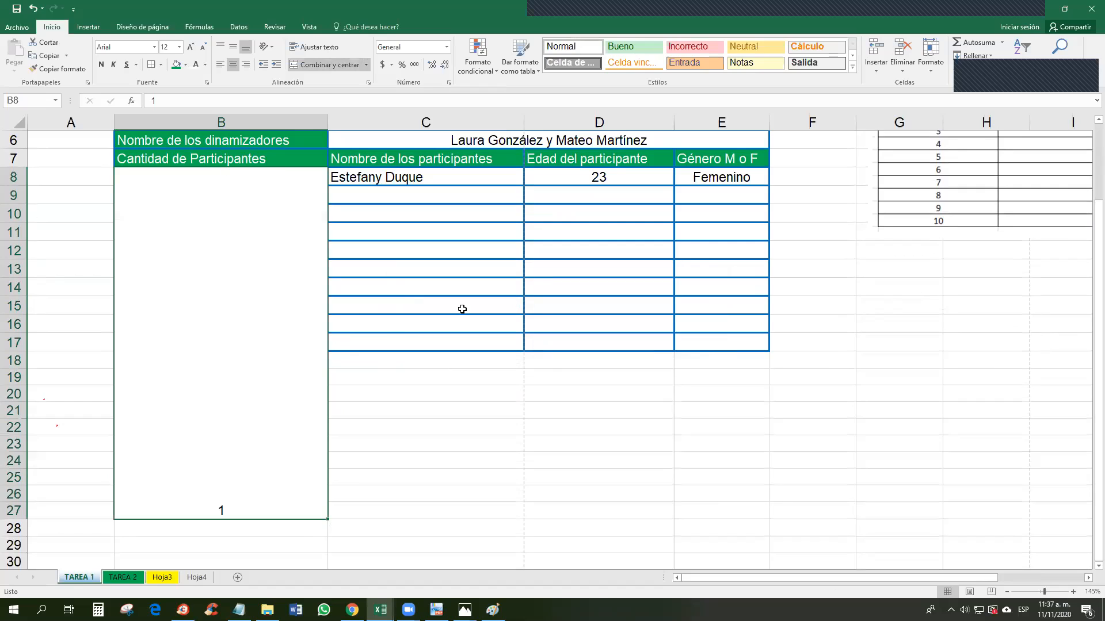
pyautogui.click(233, 47)
pyautogui.hotkey('ctrl', 'z')
pyautogui.hotkey('ctrl', 'z')
pyautogui.hotkey('ctrl', 'z')
pyautogui.hotkey('ctrl', 'z')
pyautogui.click(340, 410)
# Step: Extend the numbering to 20 in row 27 and fill the first participant's name, age and gender down
pyautogui.moveTo(259, 180); pyautogui.dragTo(311, 343)
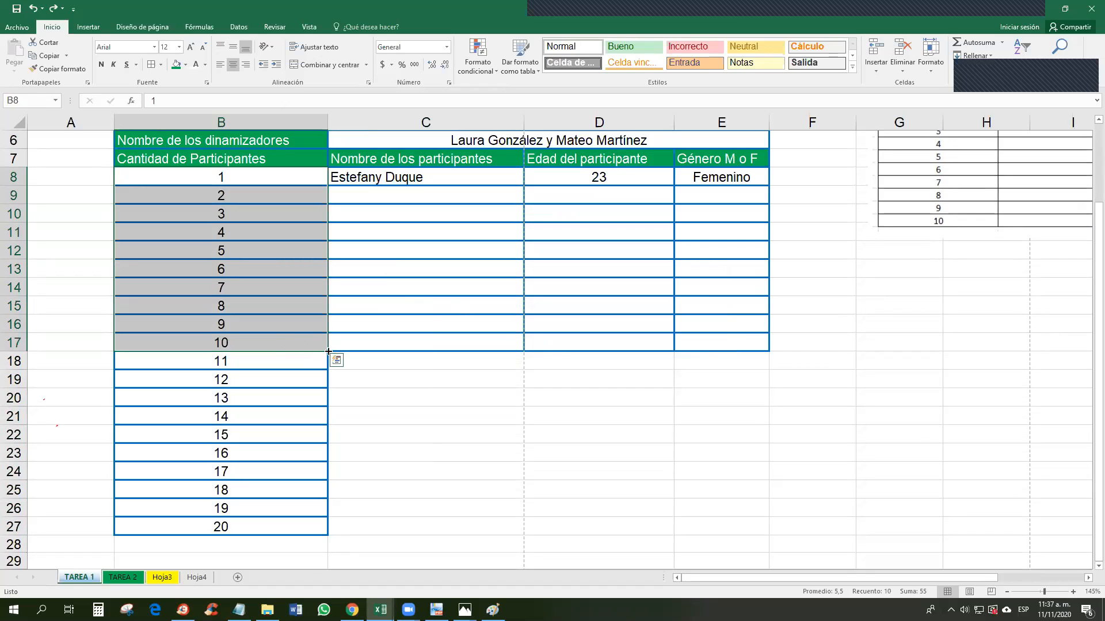
pyautogui.moveTo(327, 350)
pyautogui.mouseDown()
pyautogui.moveTo(305, 488)
pyautogui.moveTo(314, 530)
pyautogui.mouseUp()
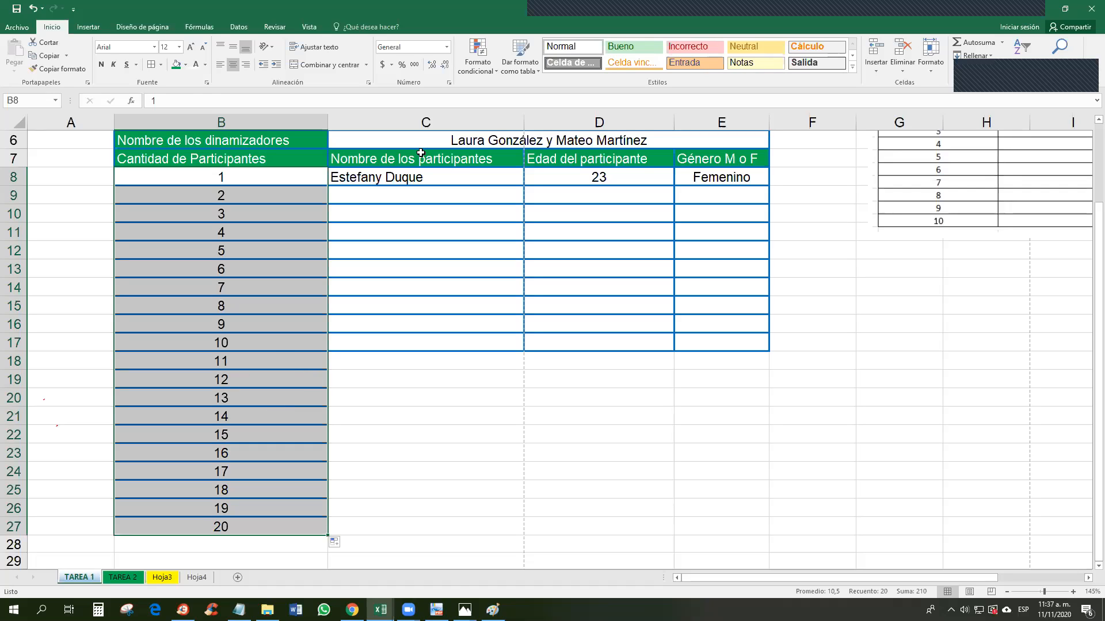
pyautogui.moveTo(405, 175); pyautogui.dragTo(756, 510)
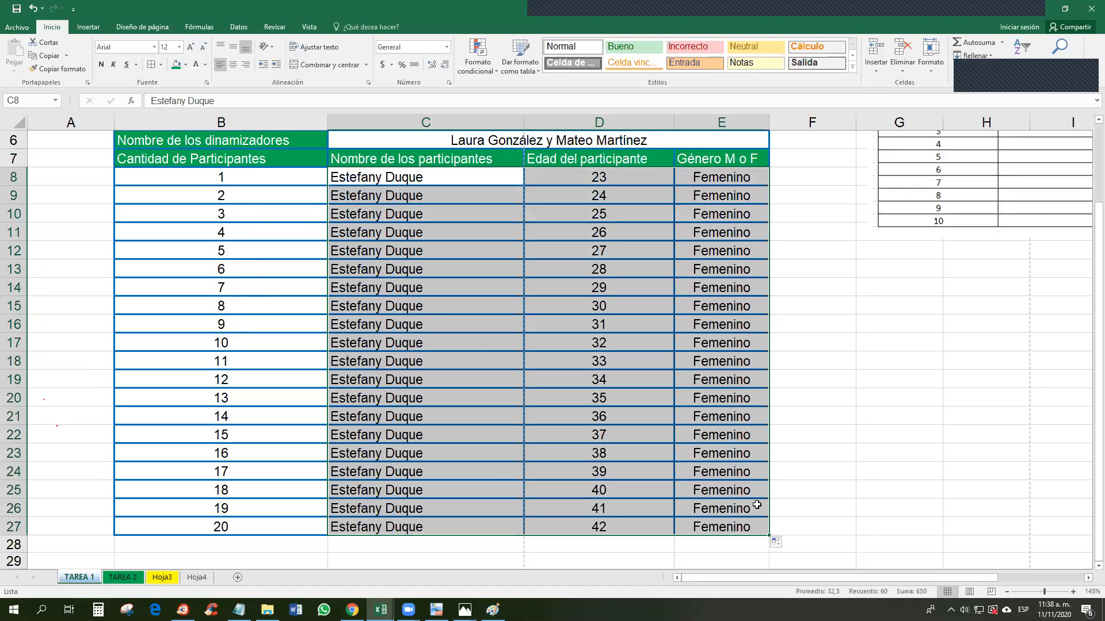
# Step: Check that the filled-down ages run from 23 in D8 to 42 in D27
pyautogui.click(602, 197)
pyautogui.click(608, 177)
pyautogui.hotkey('shift', 'Down')
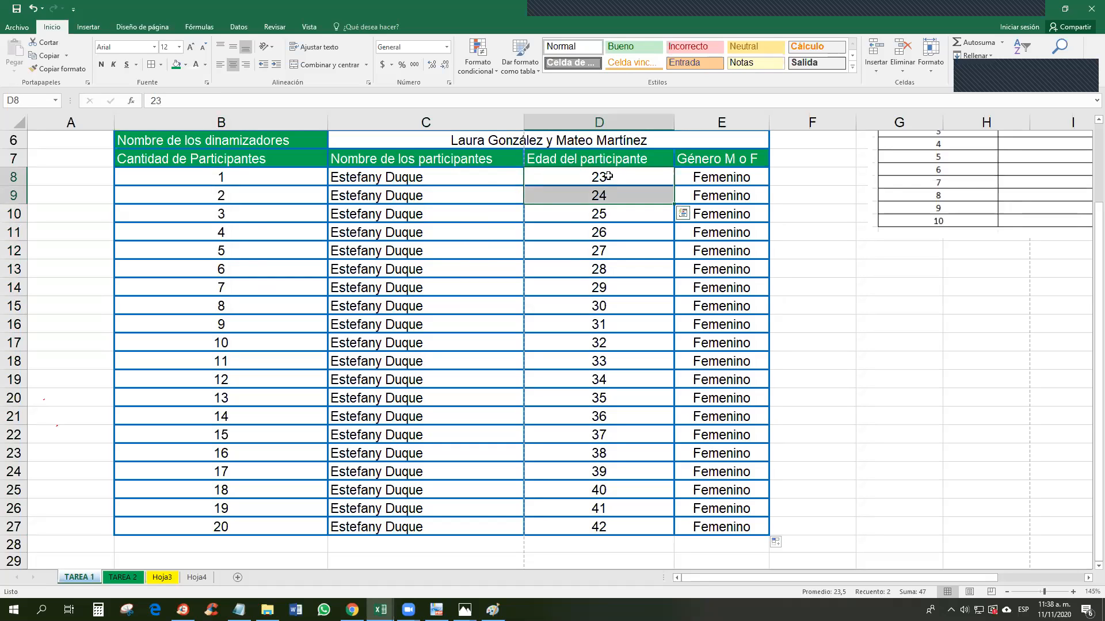
pyautogui.click(604, 528)
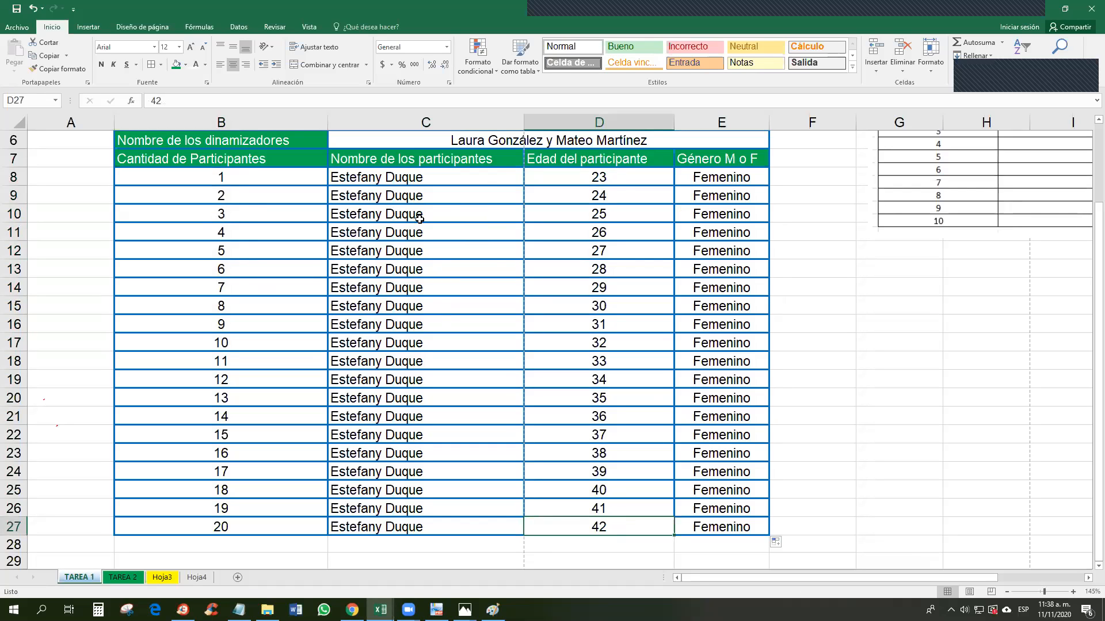
pyautogui.scroll(1, 553, 249)
pyautogui.scroll(2, 553, 249)
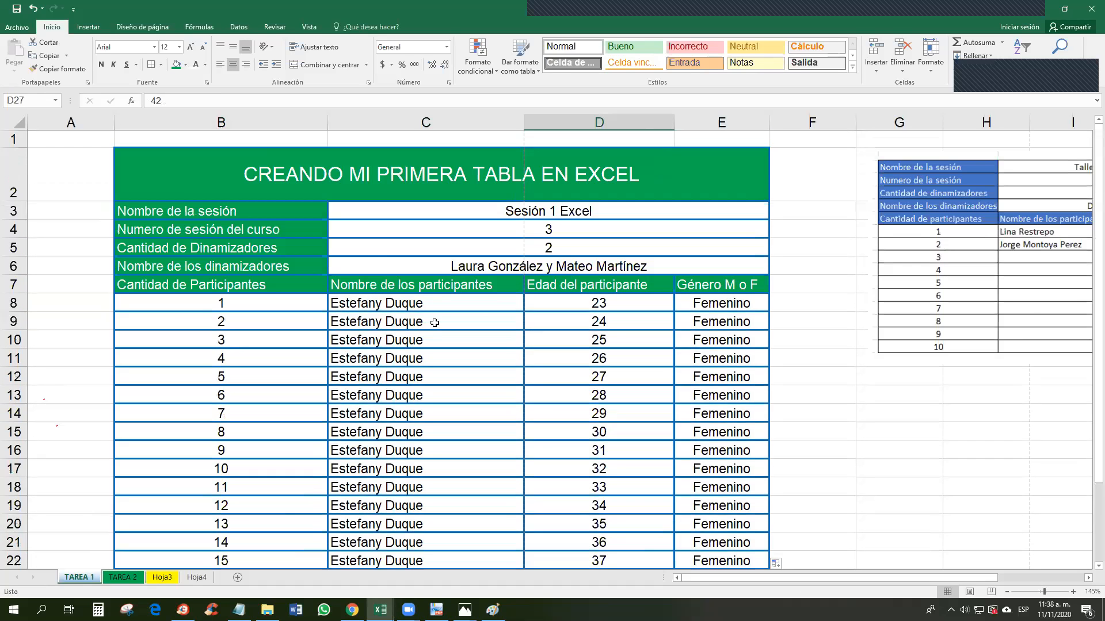
pyautogui.scroll(-2, 435, 320)
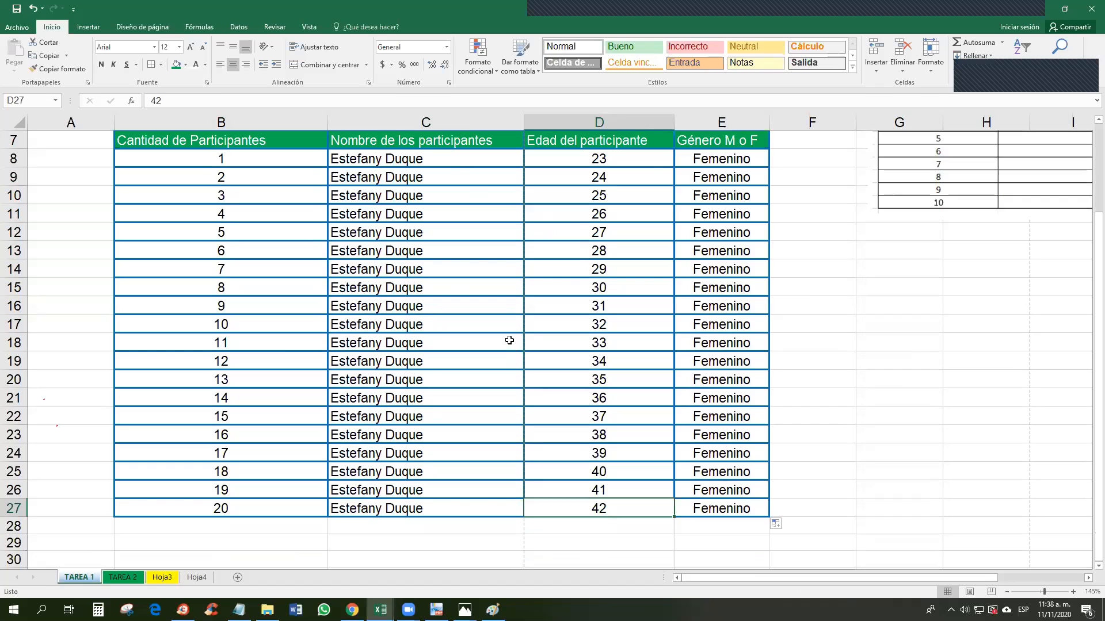
pyautogui.scroll(3, 509, 340)
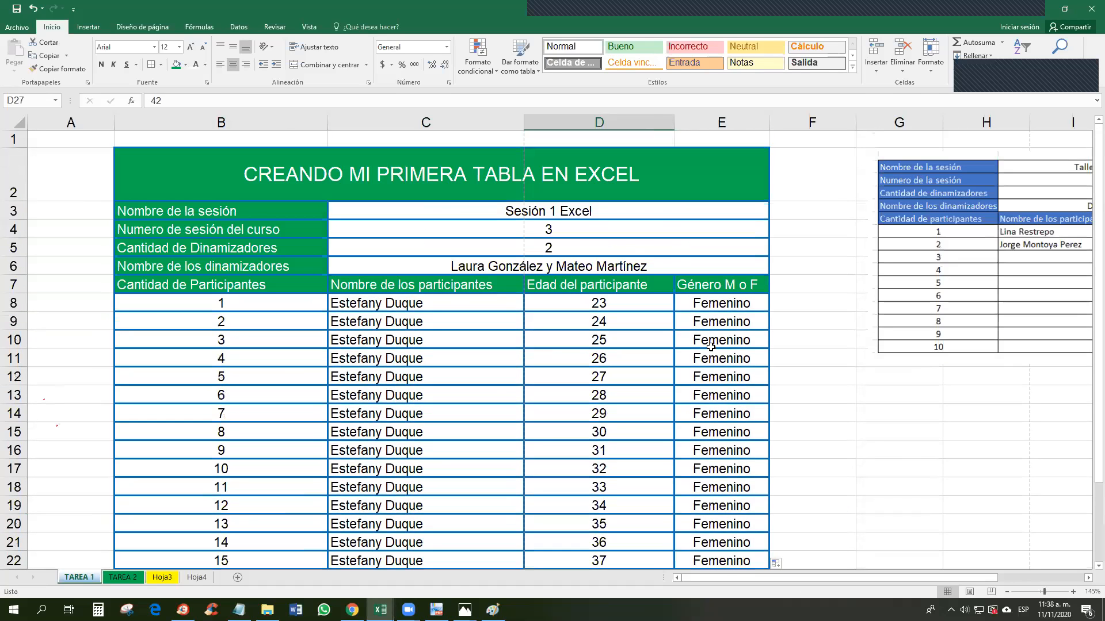
# Step: Make the labels in B3:B7 bold and review the C7:E7 column headings
pyautogui.moveTo(266, 208); pyautogui.dragTo(266, 285)
pyautogui.click(101, 64)
pyautogui.moveTo(414, 284); pyautogui.dragTo(693, 291)
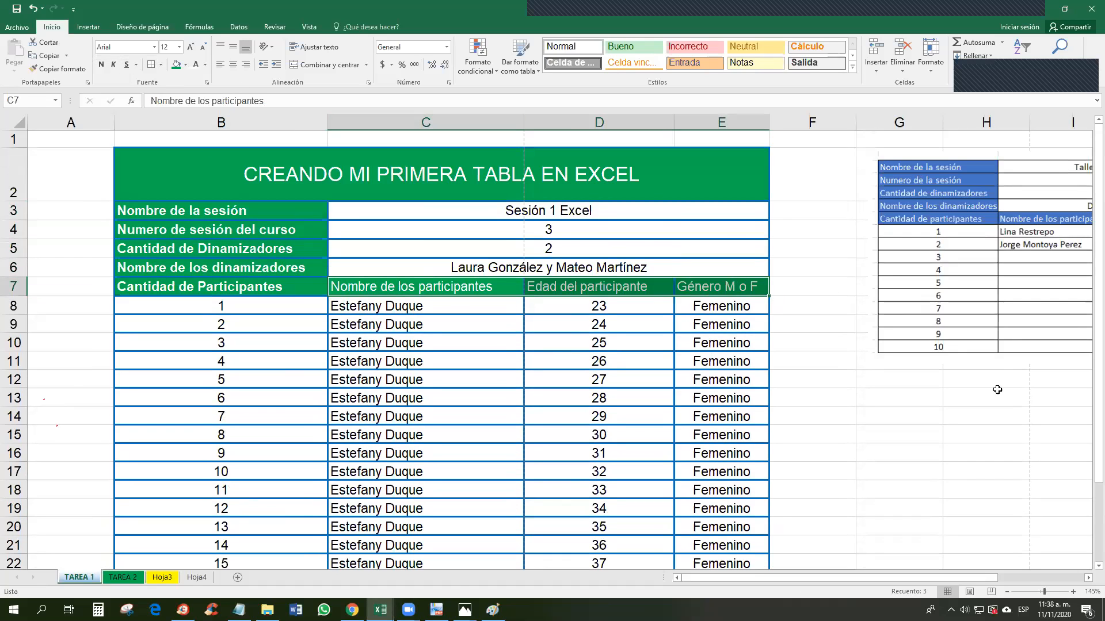
pyautogui.scroll(-2, 1088, 414)
pyautogui.scroll(2, 1087, 415)
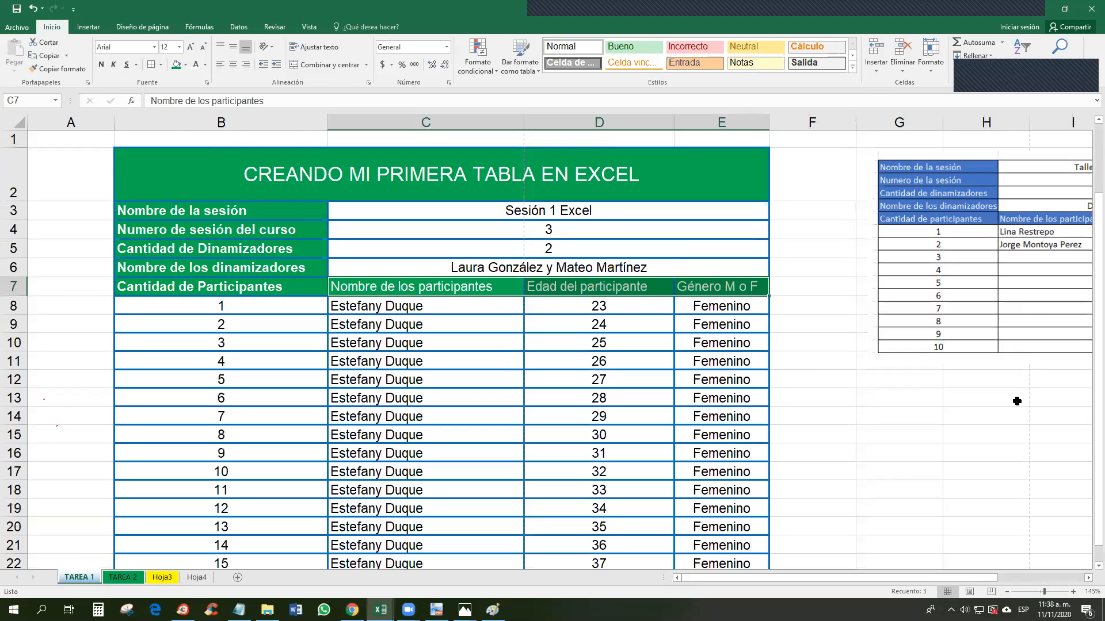
pyautogui.scroll(-2, 1088, 356)
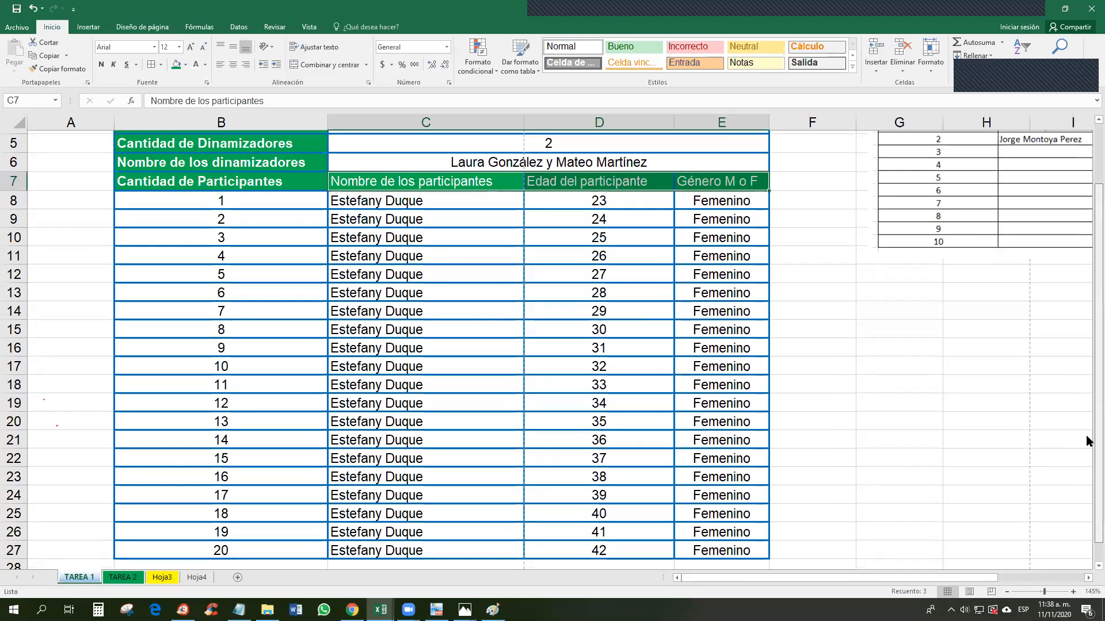
pyautogui.scroll(1, 968, 375)
pyautogui.scroll(1, 968, 375)
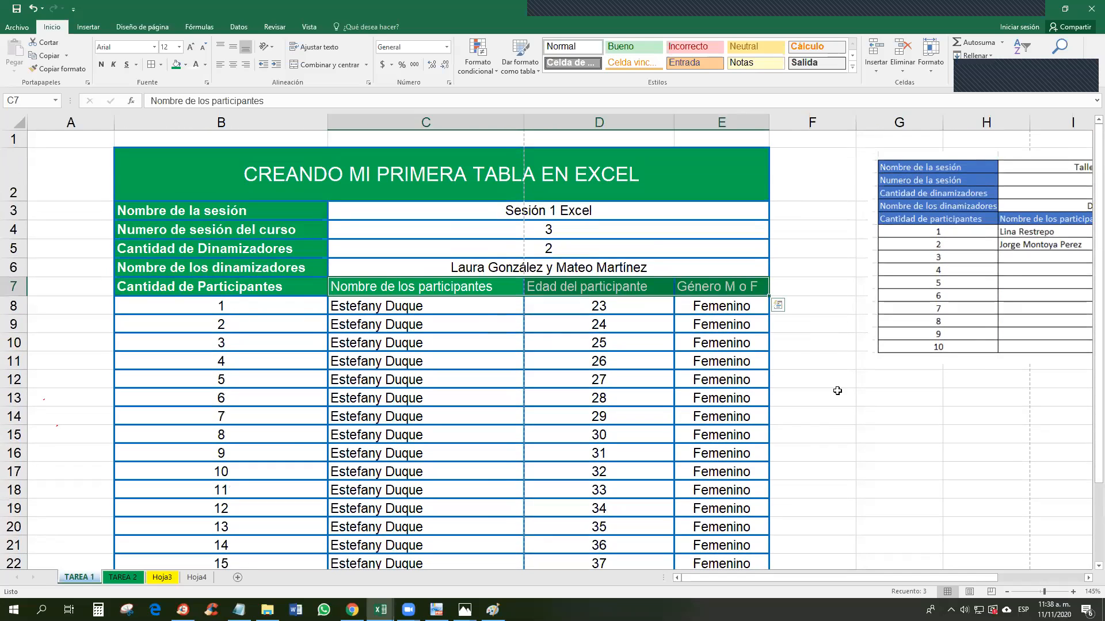
pyautogui.click(812, 397)
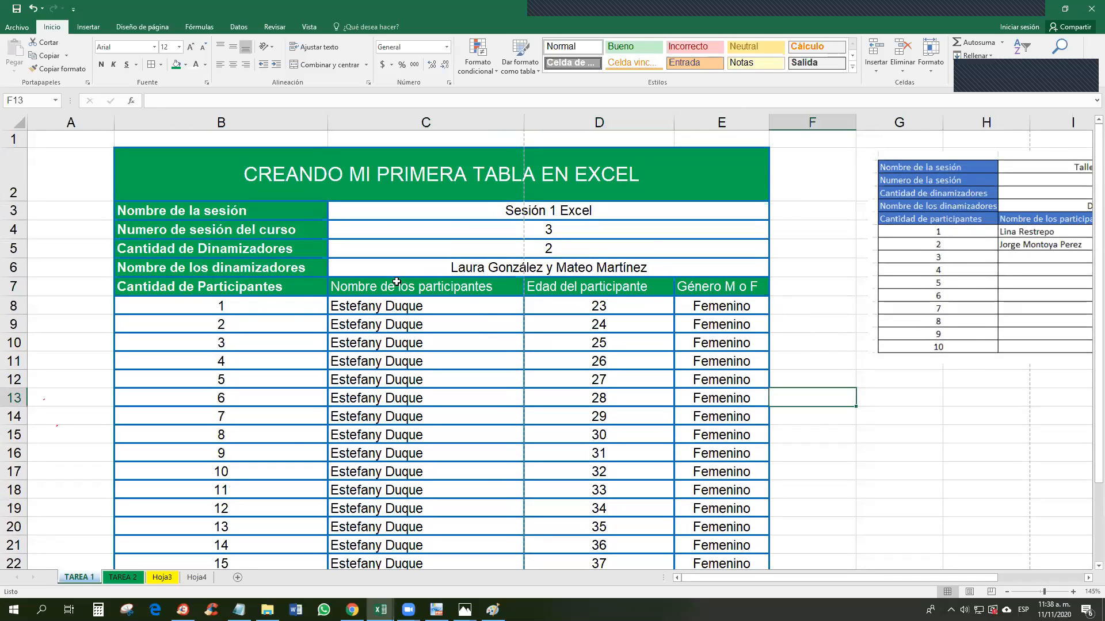
pyautogui.moveTo(396, 282); pyautogui.dragTo(719, 287)
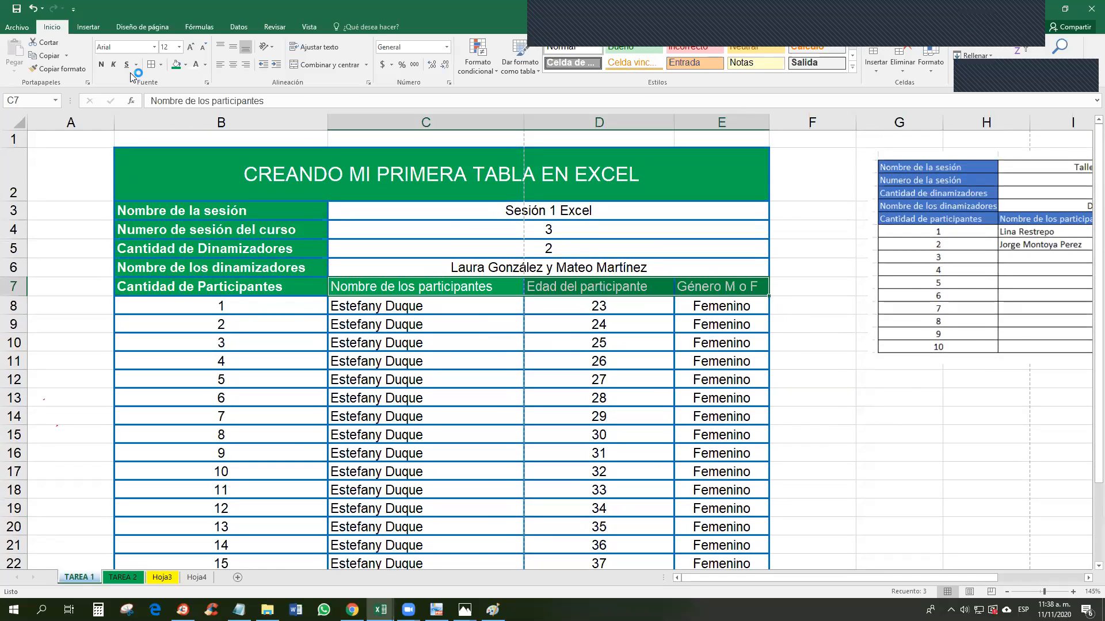
pyautogui.click(836, 358)
pyautogui.scroll(-1, 839, 457)
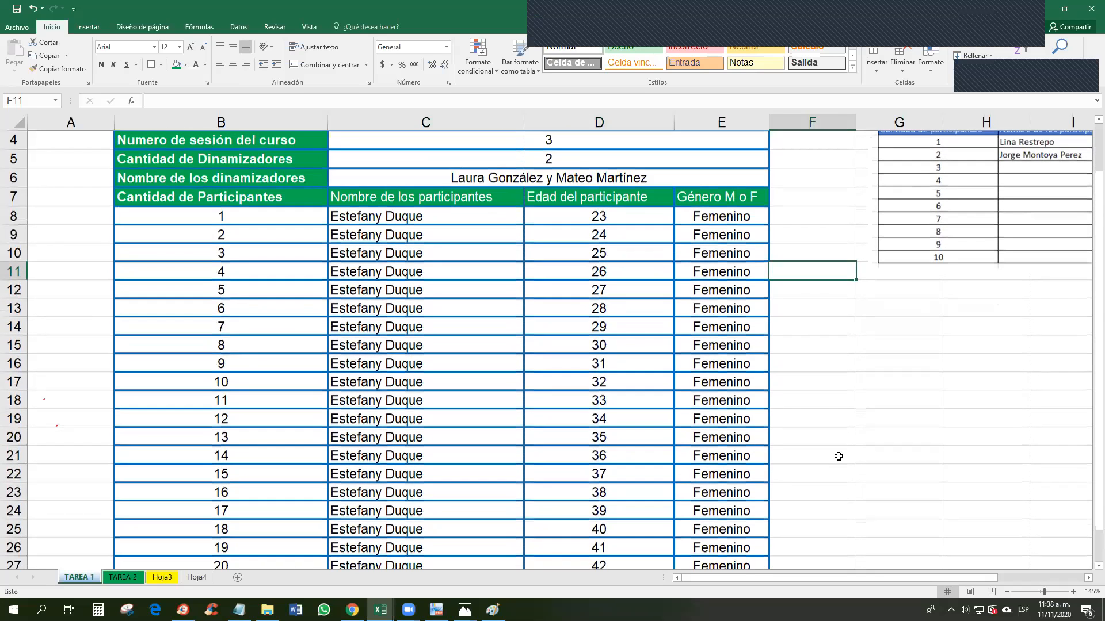
pyautogui.scroll(1, 834, 451)
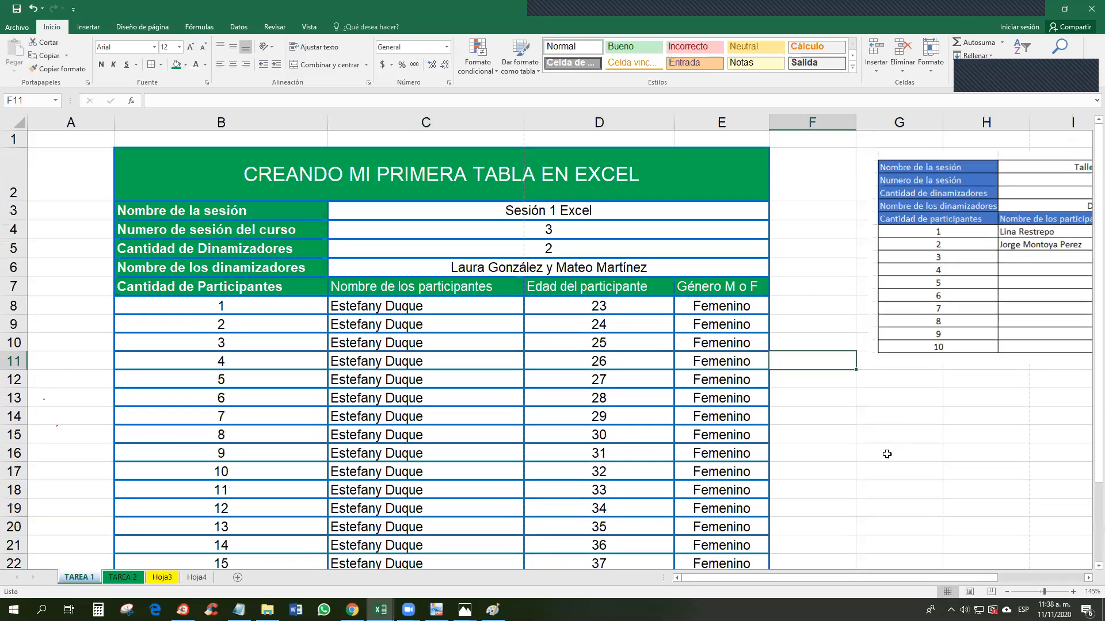
pyautogui.click(824, 412)
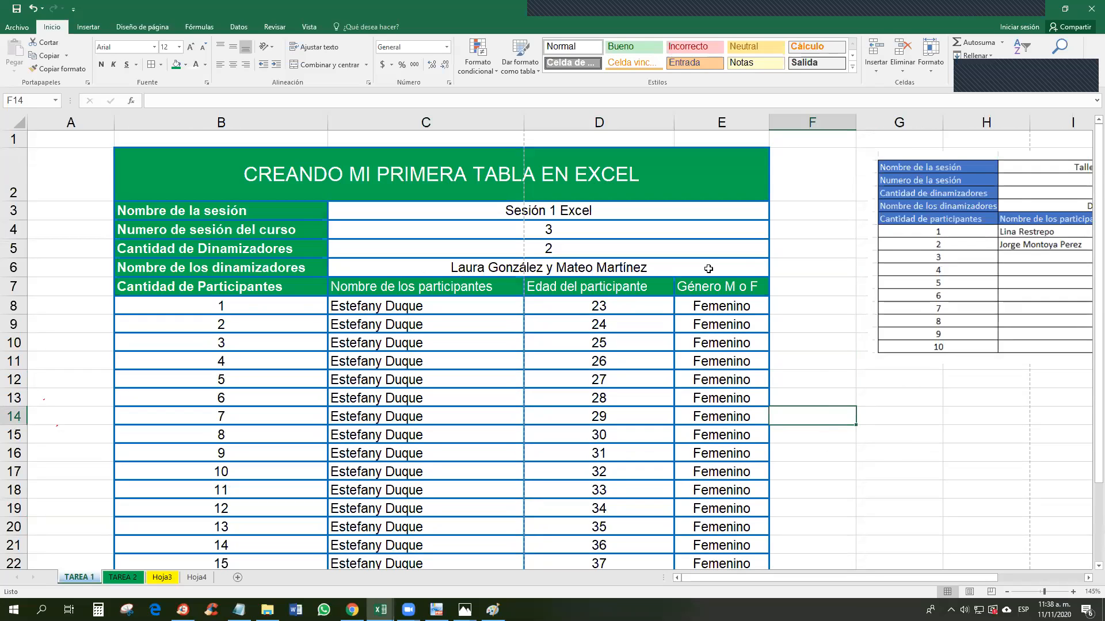
# Step: Clear the repeated names, ages and genders from C9:E27
pyautogui.scroll(-1, 831, 355)
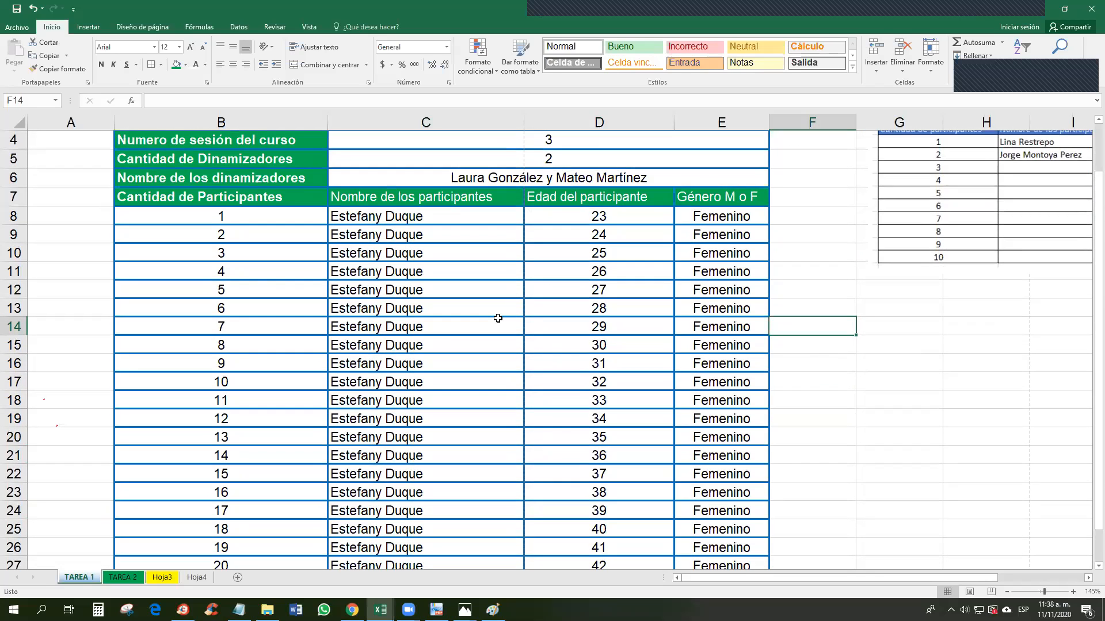
pyautogui.moveTo(398, 239); pyautogui.dragTo(699, 523)
pyautogui.press('Delete')
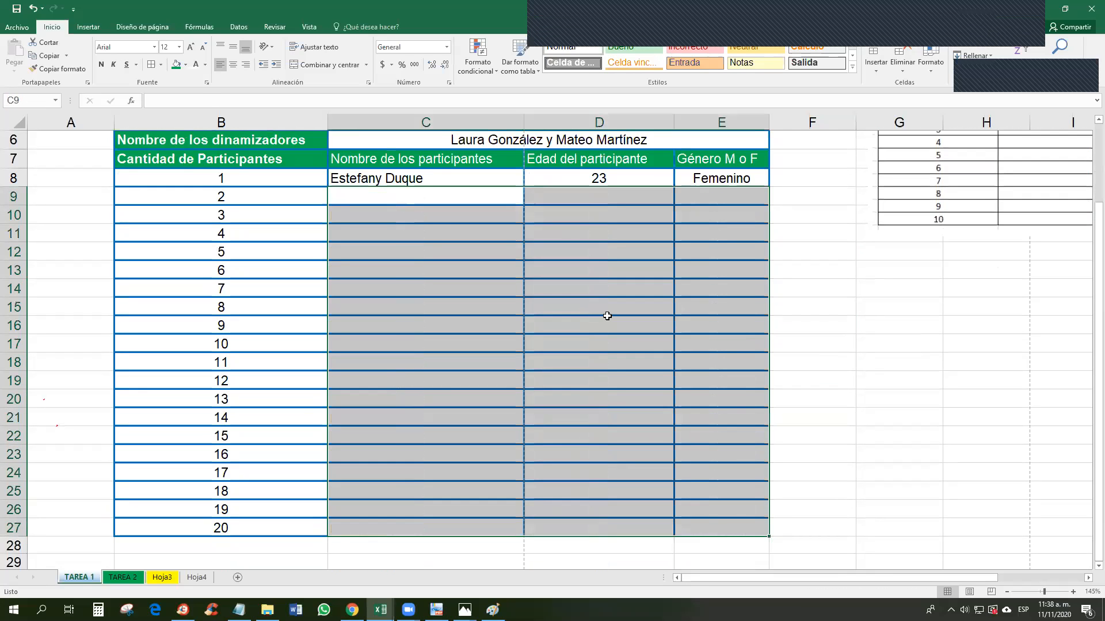
pyautogui.click(581, 289)
pyautogui.scroll(2, 552, 258)
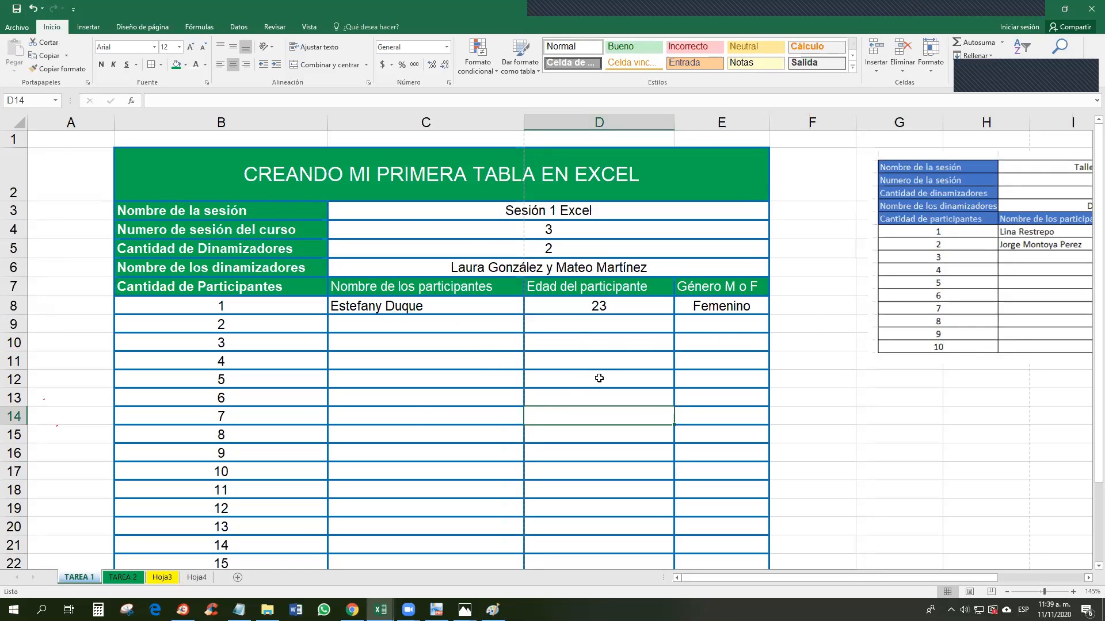
pyautogui.moveTo(293, 176); pyautogui.dragTo(332, 539)
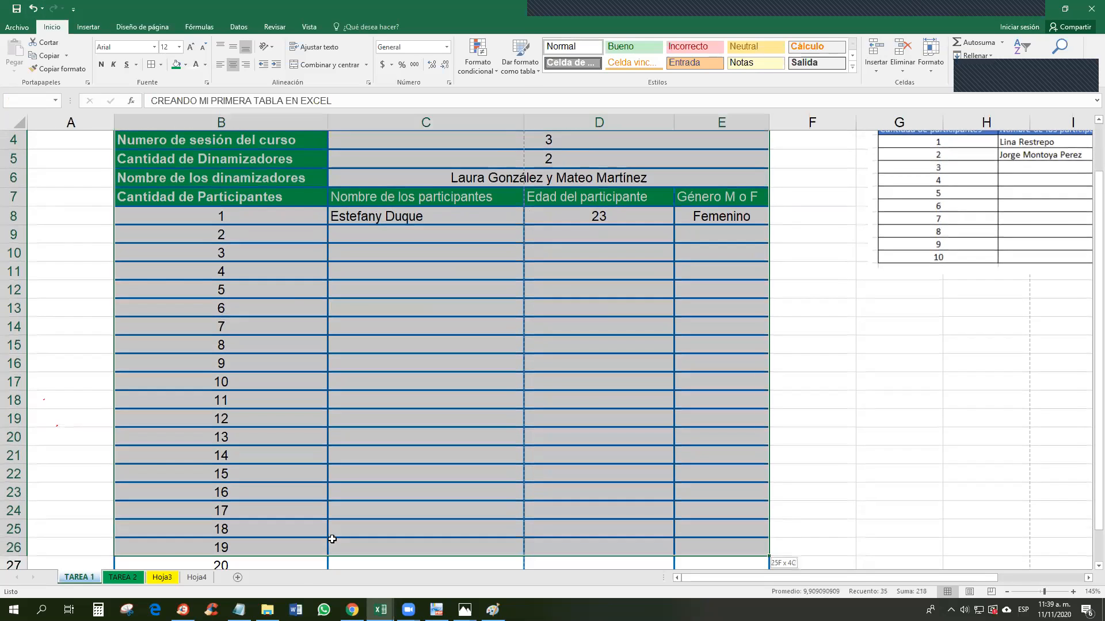
pyautogui.scroll(1, 805, 340)
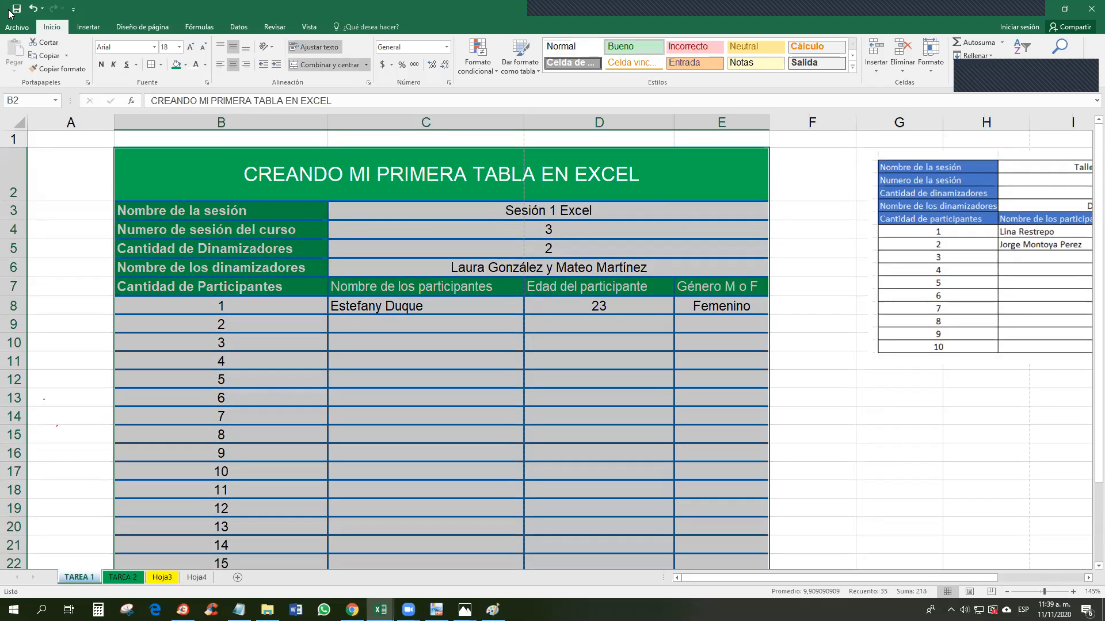
pyautogui.click(799, 282)
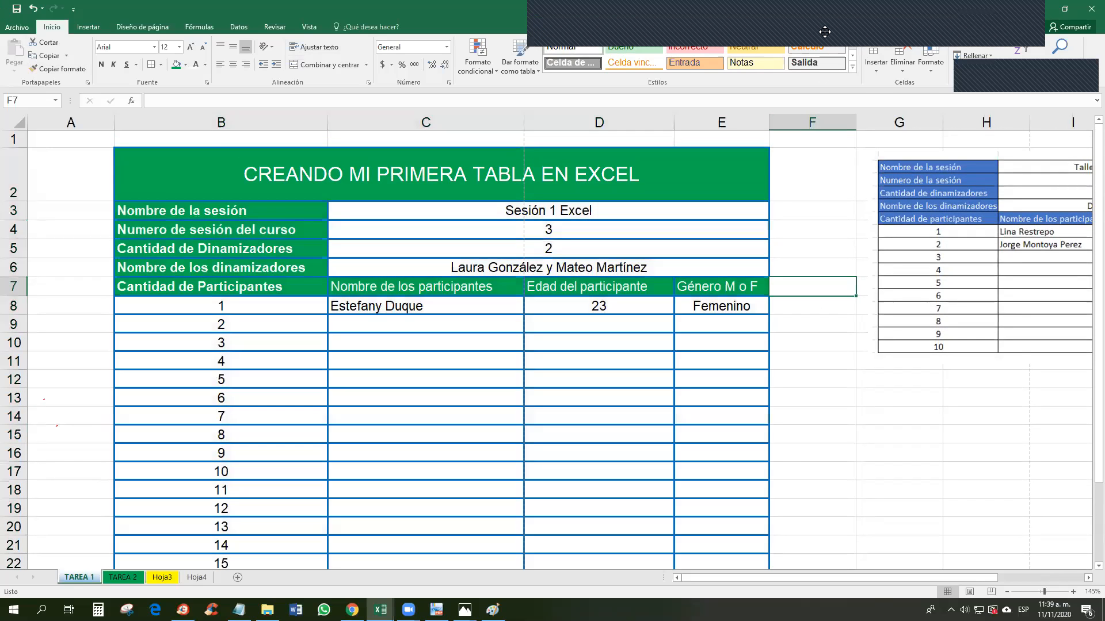